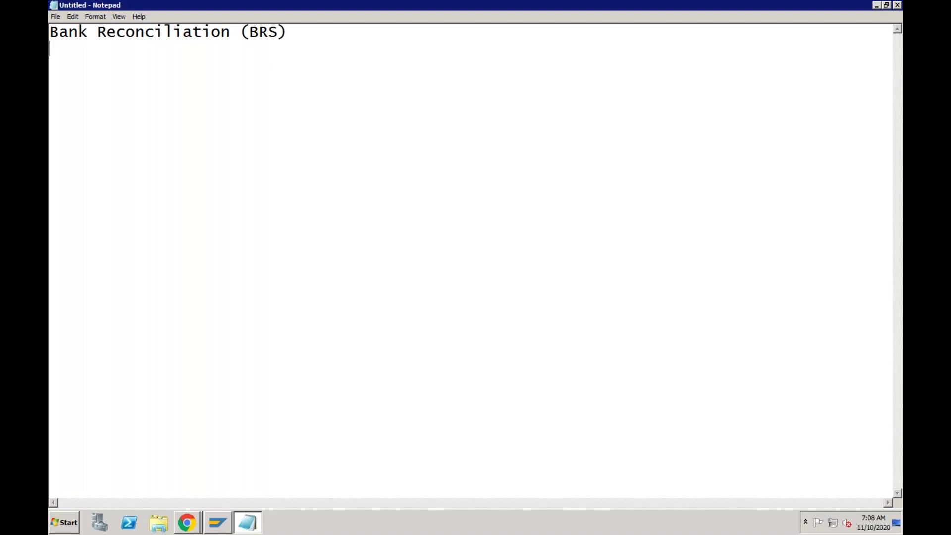
Under the title, add the line 'Lets assume you opened a new bank account'.
{"action": "key", "text": "Return"}
{"action": "type", "text": "Lets assu"}
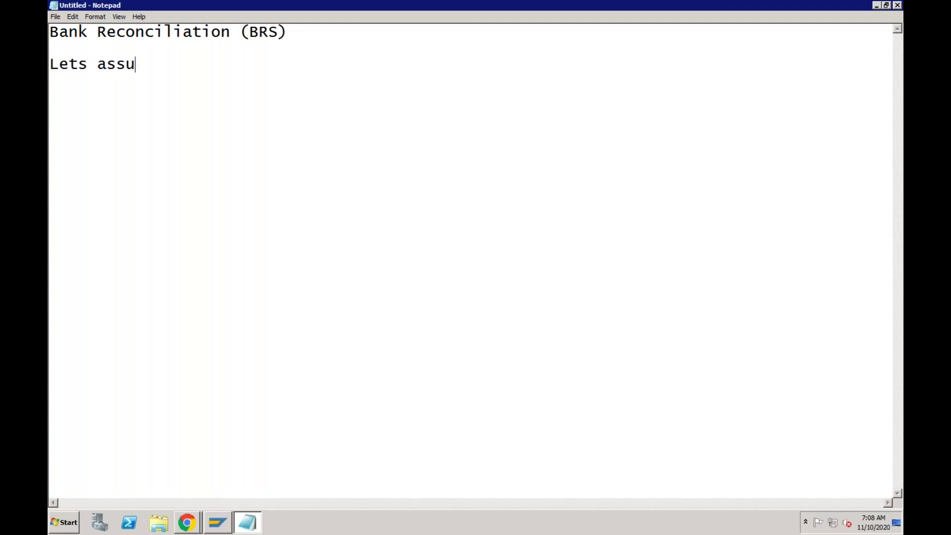
{"action": "type", "text": "me you ope"}
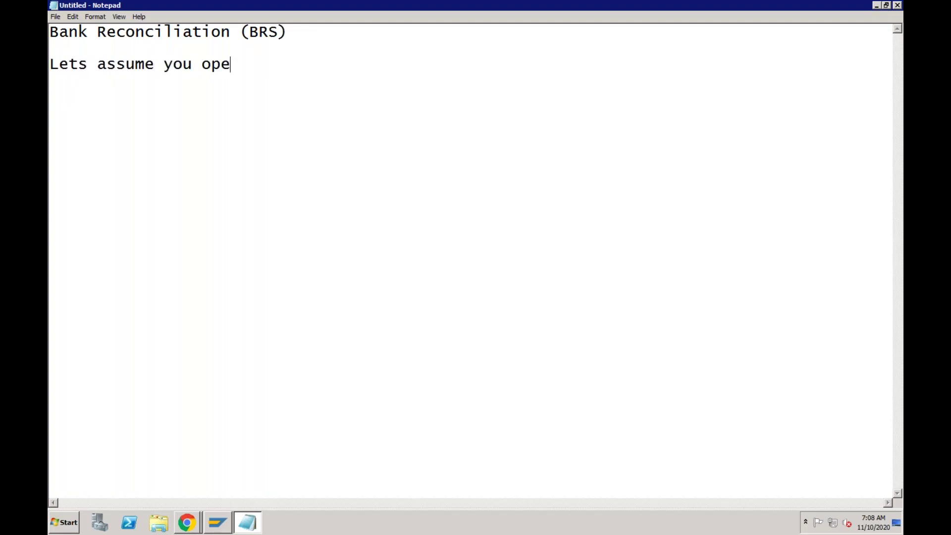
{"action": "type", "text": "nende"}
{"action": "key", "text": "BackSpace"}
{"action": "type", "text": "a new bank"}
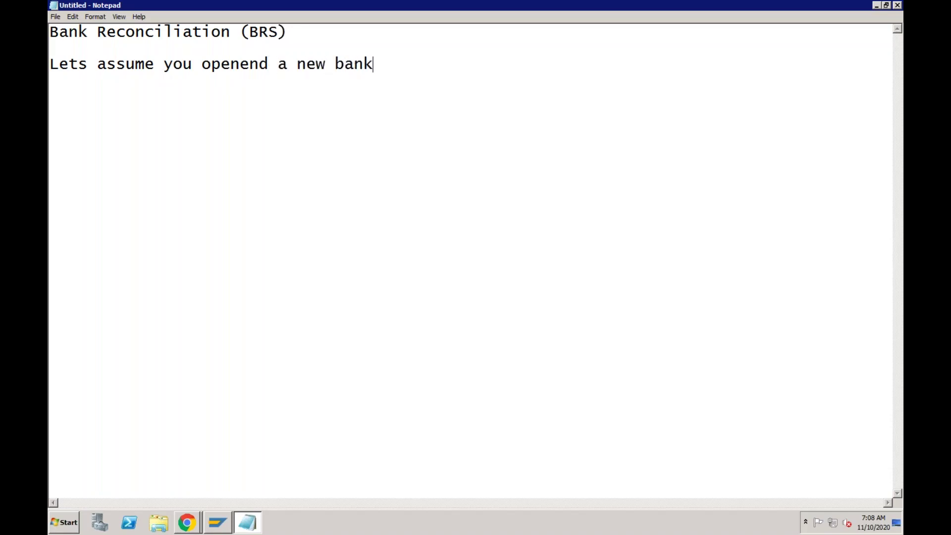
{"action": "type", "text": " account"}
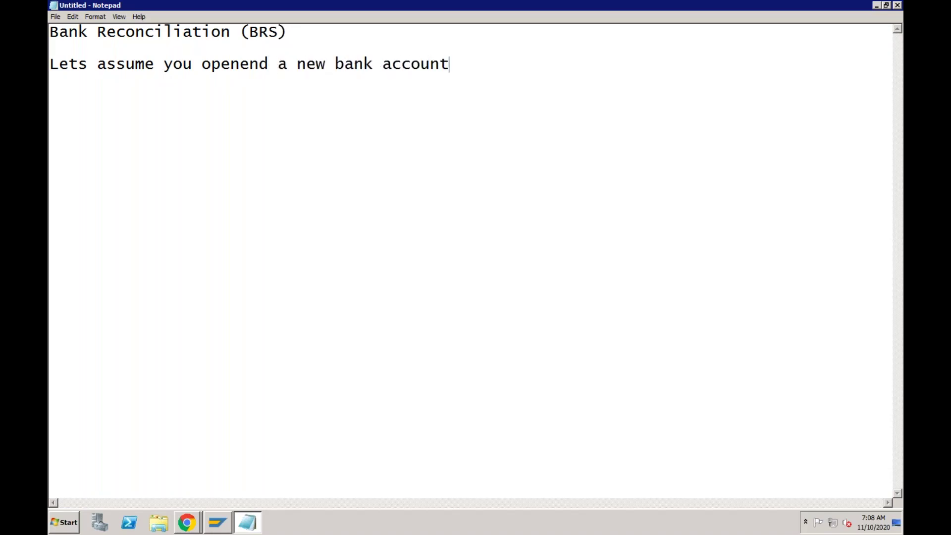
{"action": "key", "text": "Return"}
{"action": "key", "text": "Return"}
Add the HSBC account-number line and begin the 'Opening Balance 0' entry.
{"action": "type", "text": "HSBC"}
{"action": "key", "text": "Tab"}
{"action": "type", "text": "A/c"}
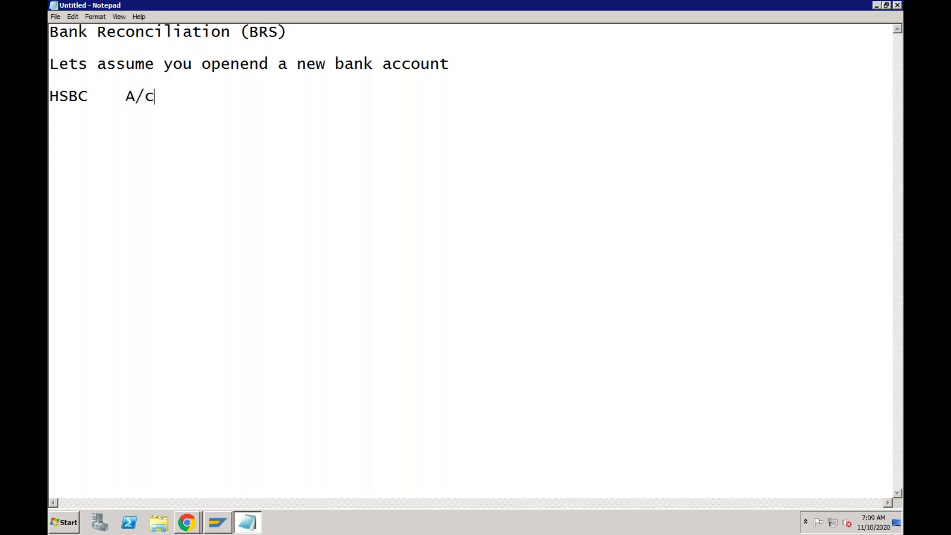
{"action": "type", "text": " Number "}
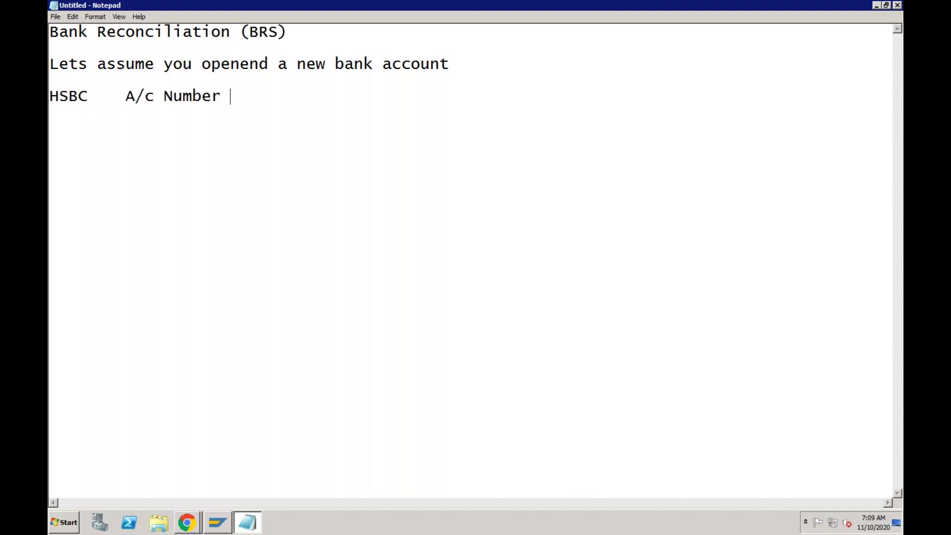
{"action": "type", "text": "1234"}
{"action": "key", "text": "Return"}
{"action": "key", "text": "Return"}
{"action": "type", "text": "Opening "}
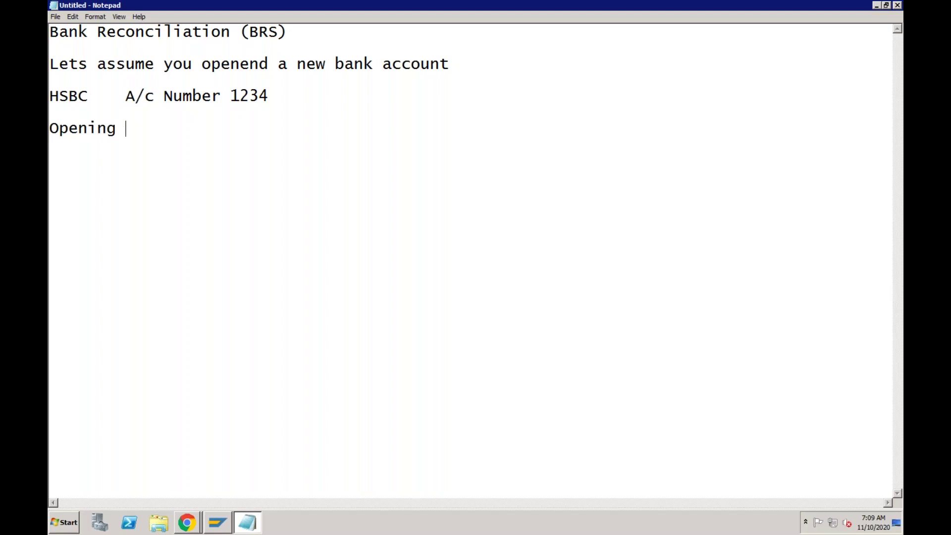
{"action": "type", "text": "Balance 0"}
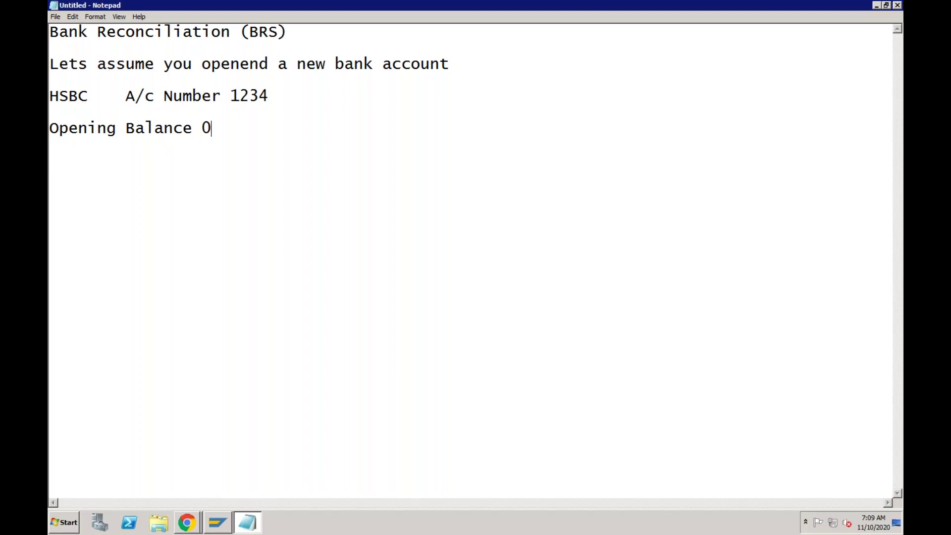
{"action": "type", "text": "Customer "}
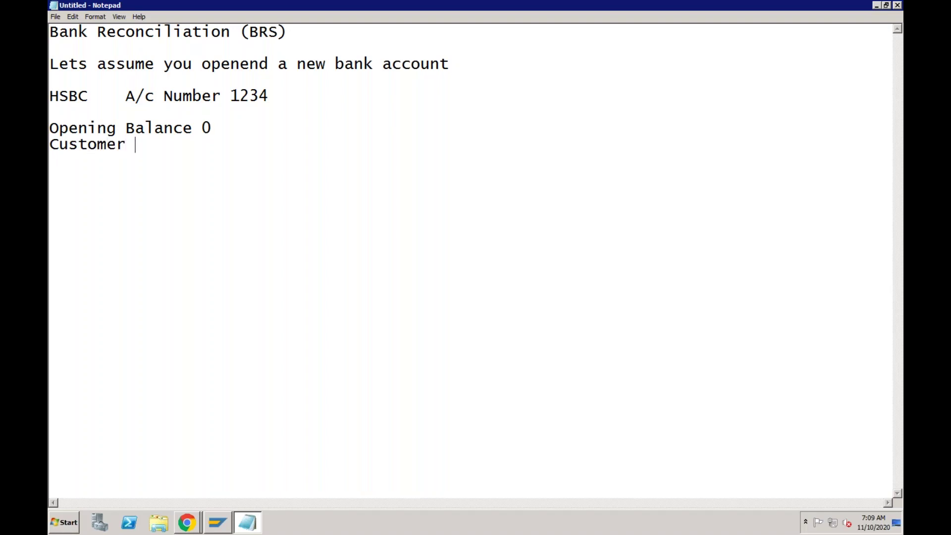
{"action": "type", "text": "Pa01.11."}
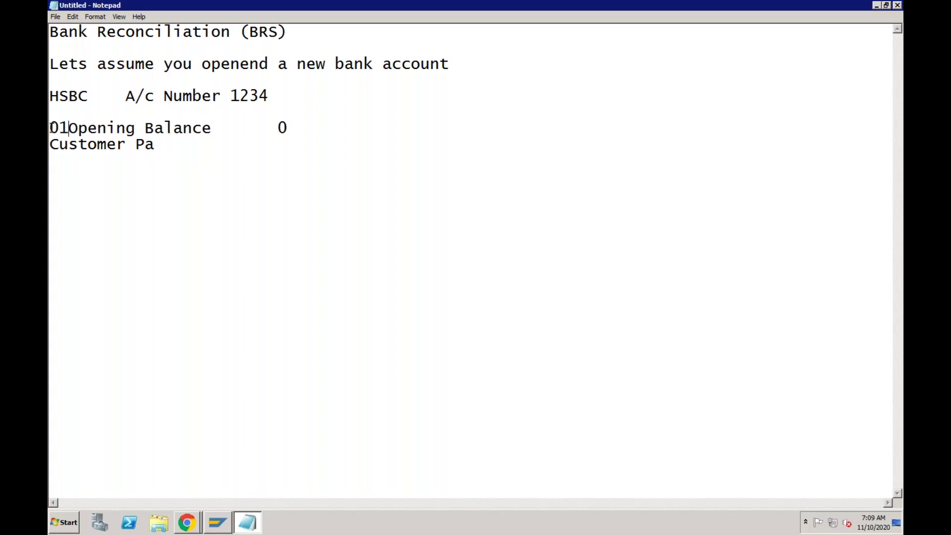
{"action": "type", "text": "2020"}
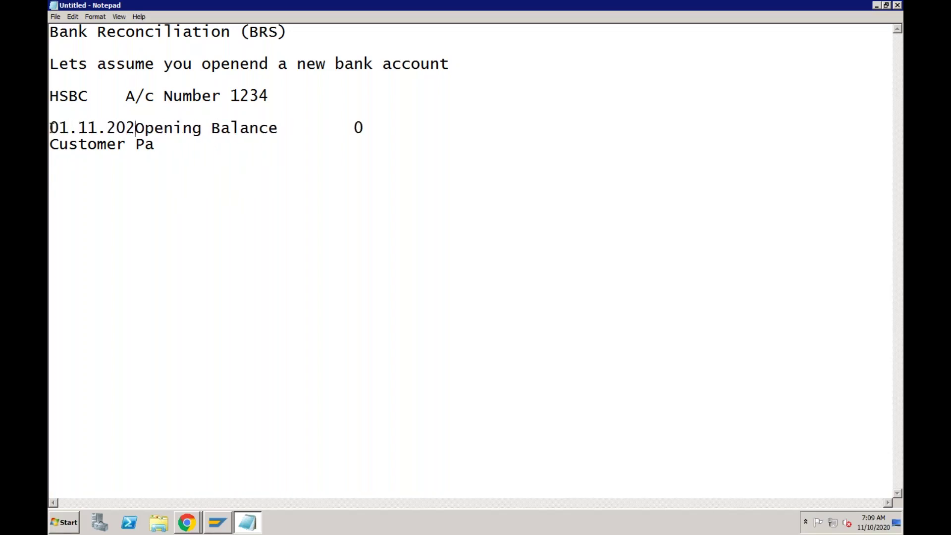
Date the opening balance 01.11.2020 and add a 03.11.2020 Customer Pay 10000 USD line.
{"action": "key", "text": "Tab"}
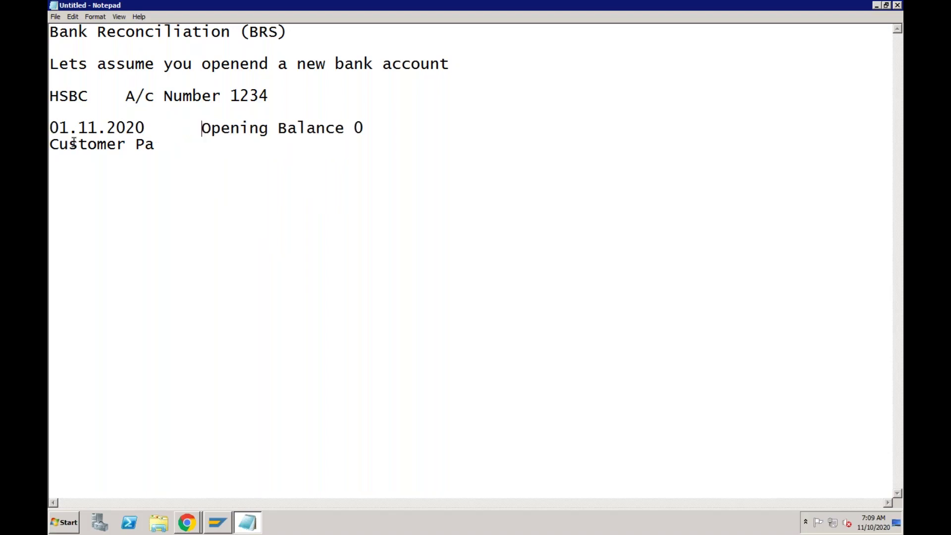
{"action": "left_click", "coordinate": [95, 164]}
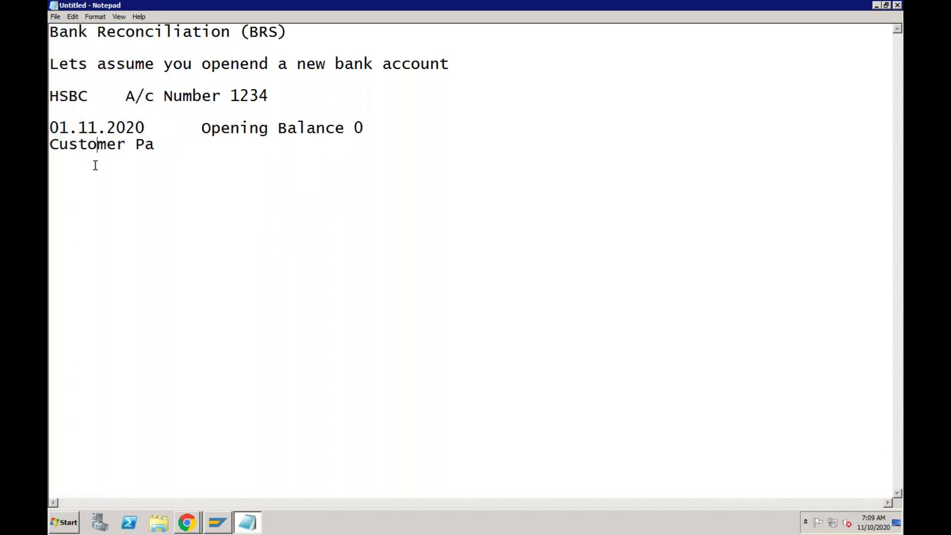
{"action": "left_click", "coordinate": [50, 144]}
{"action": "type", "text": "03"}
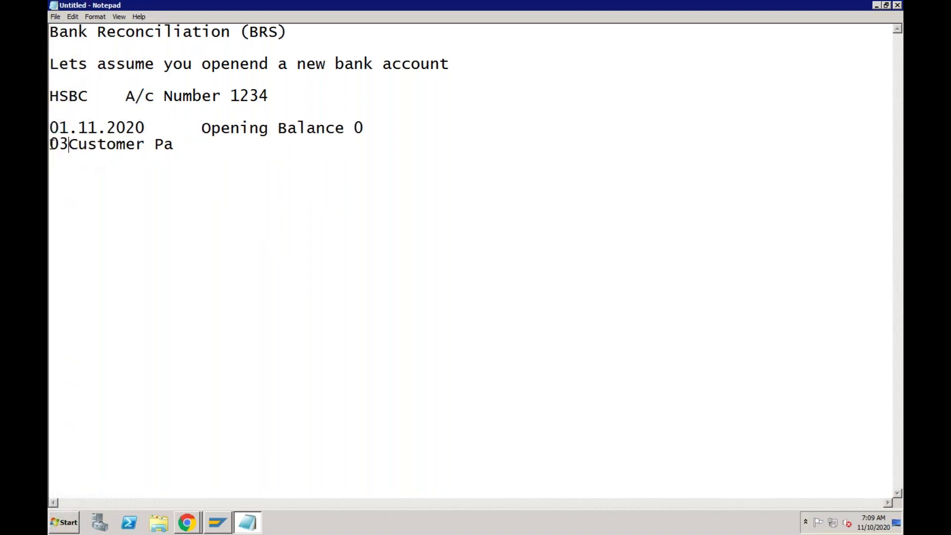
{"action": "type", "text": ".11.2020"}
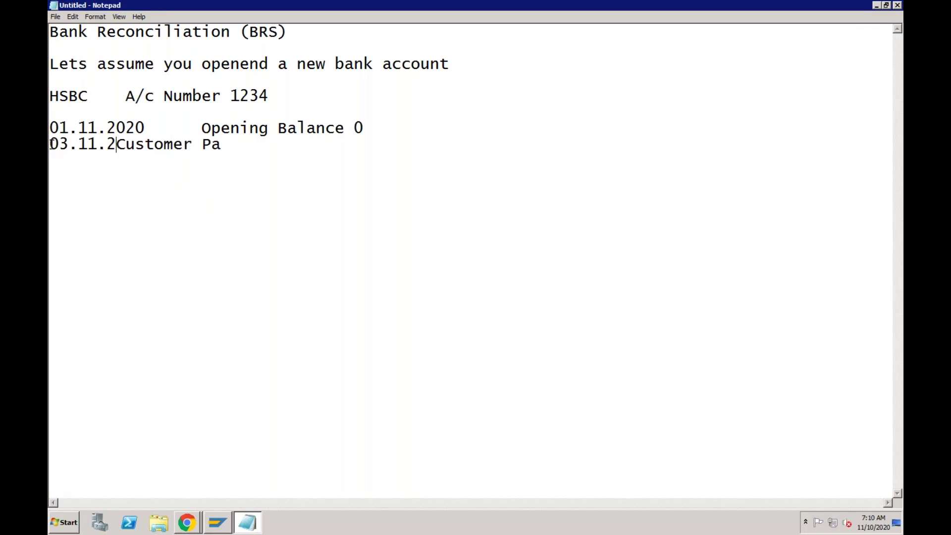
{"action": "key", "text": "Tab"}
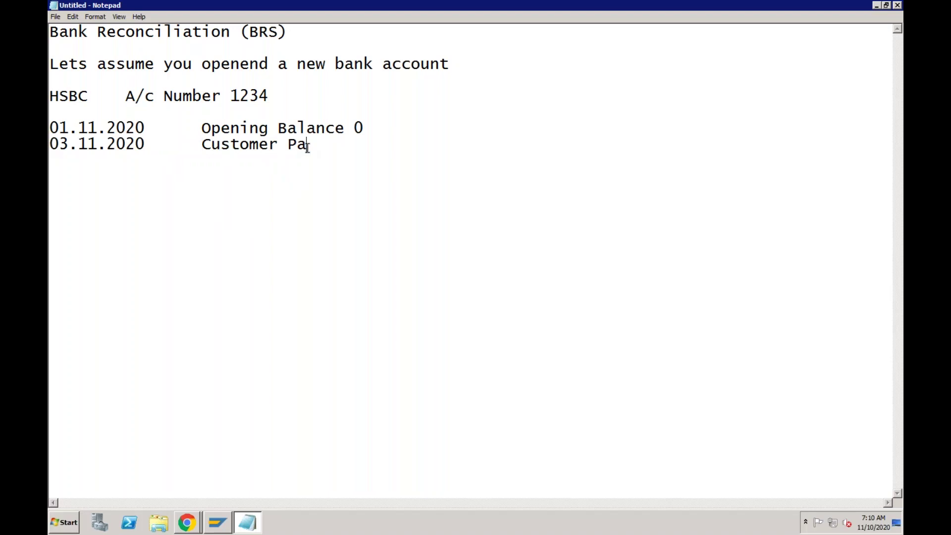
{"action": "type", "text": "y"}
{"action": "key", "text": "Tab"}
{"action": "type", "text": "10000 USD "}
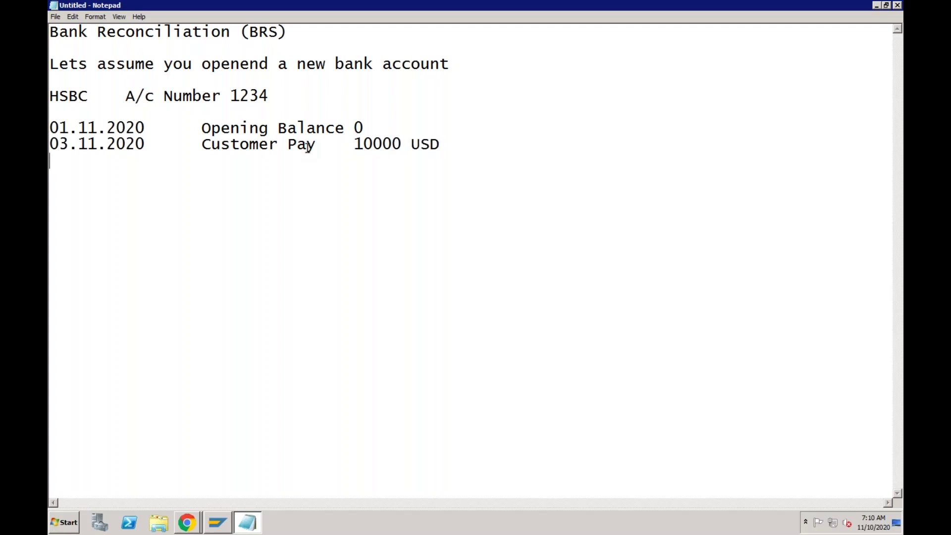
{"action": "type", "text": "05.11.2020"}
Add the 05.11.2020 Vendor Pay -3000 USD entry and start a 09.11.2020 line.
{"action": "key", "text": "Tab"}
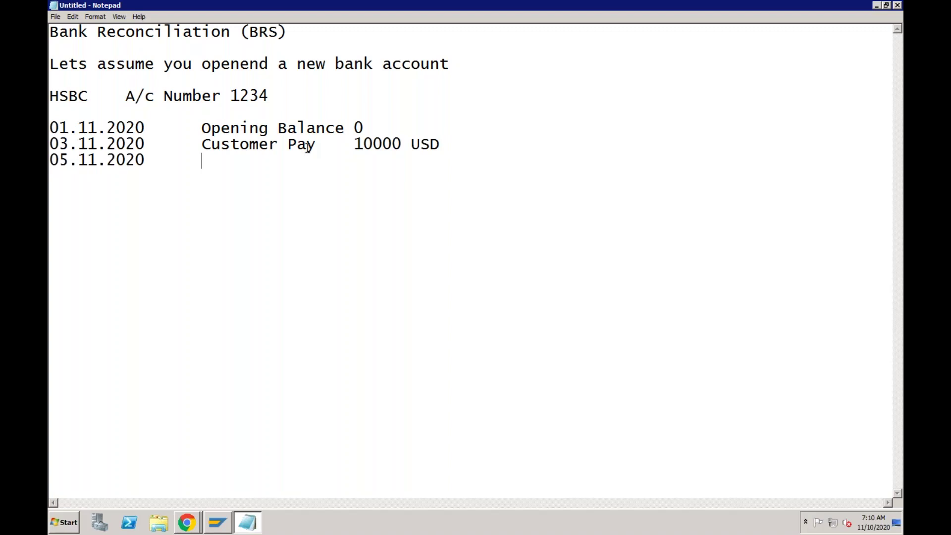
{"action": "type", "text": "Vendor Pay"}
{"action": "key", "text": "Tab"}
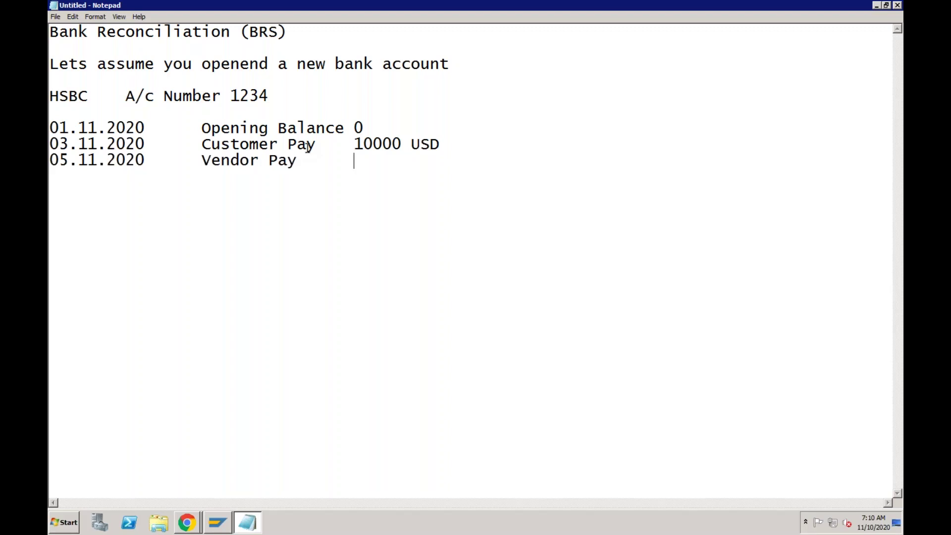
{"action": "type", "text": "-3000 USD"}
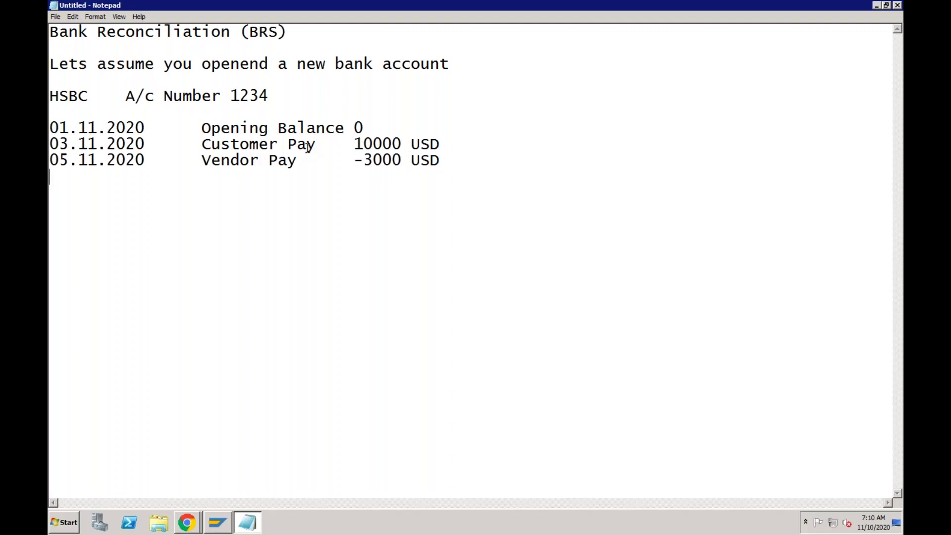
{"action": "type", "text": "09.11.2020"}
Complete the 09.11.2020 Customer Pay 2000 USD entry and begin a 'SAP bank Balance:' line.
{"action": "key", "text": "Tab"}
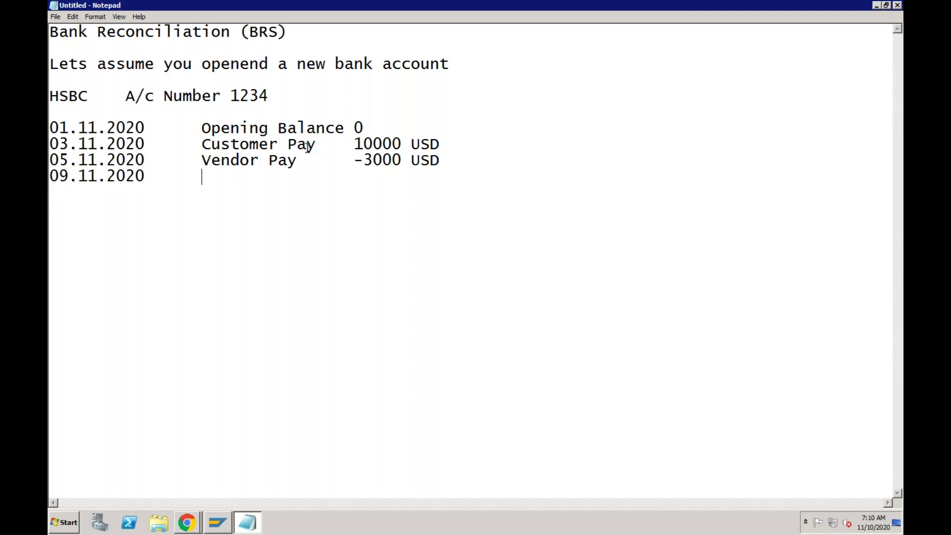
{"action": "type", "text": "Customer "}
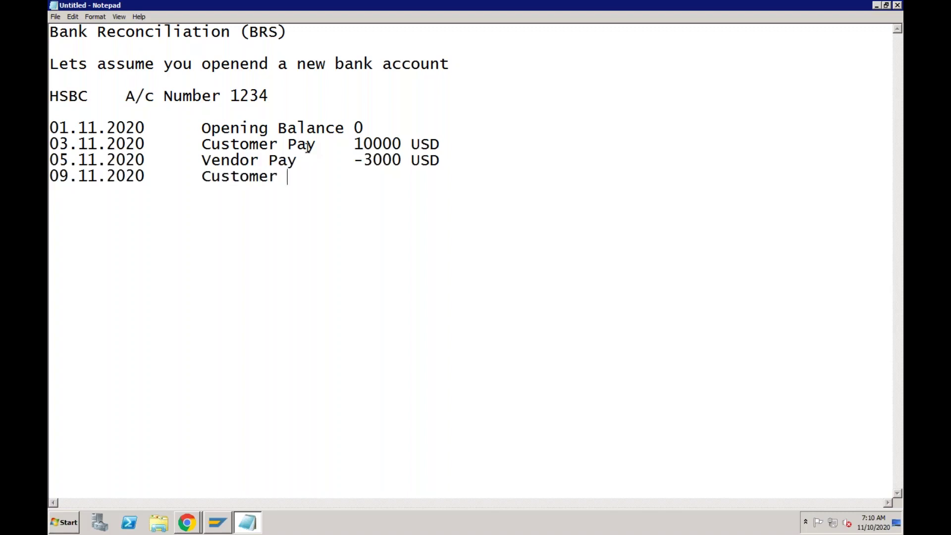
{"action": "type", "text": "Pay"}
{"action": "key", "text": "Tab"}
{"action": "type", "text": "2000"}
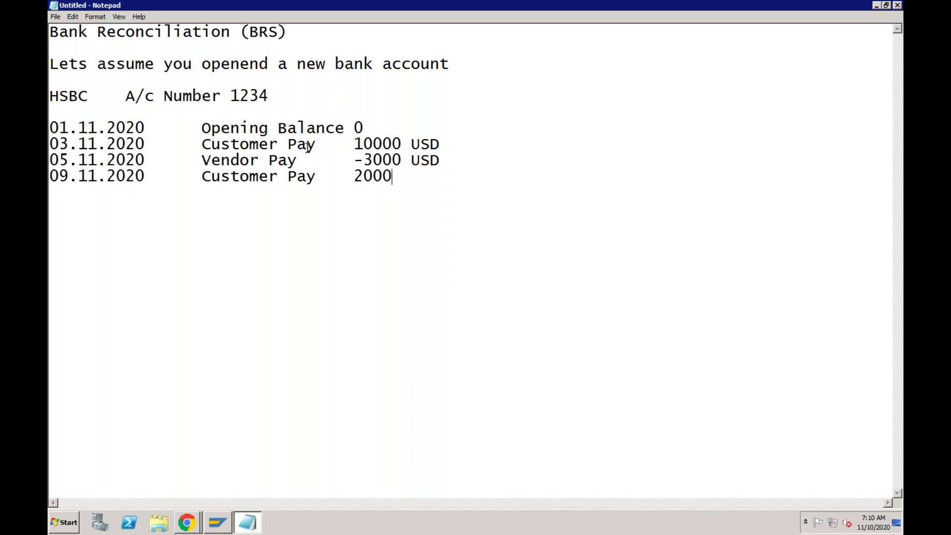
{"action": "type", "text": " USD"}
{"action": "key", "text": "Return"}
{"action": "key", "text": "Return"}
{"action": "key", "text": "Return"}
{"action": "type", "text": "SAP bank "}
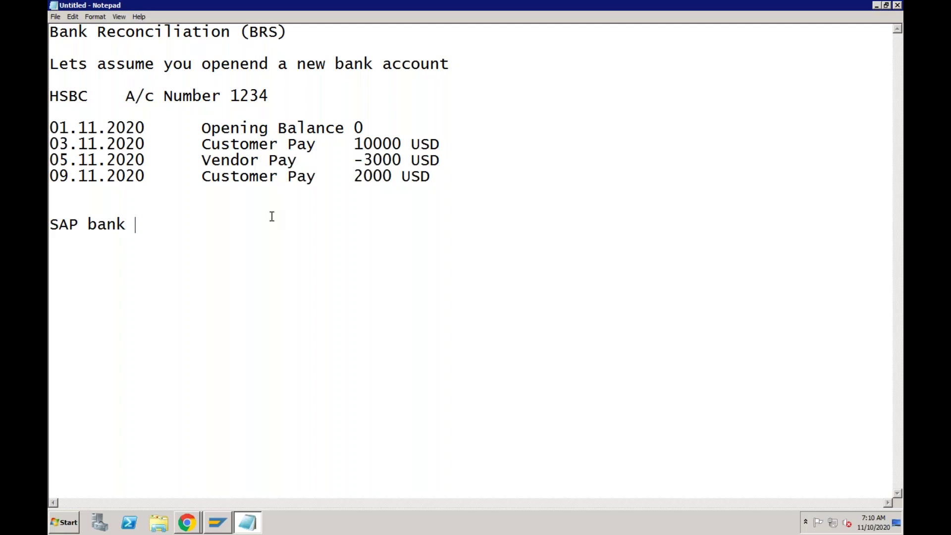
{"action": "type", "text": "Balance"}
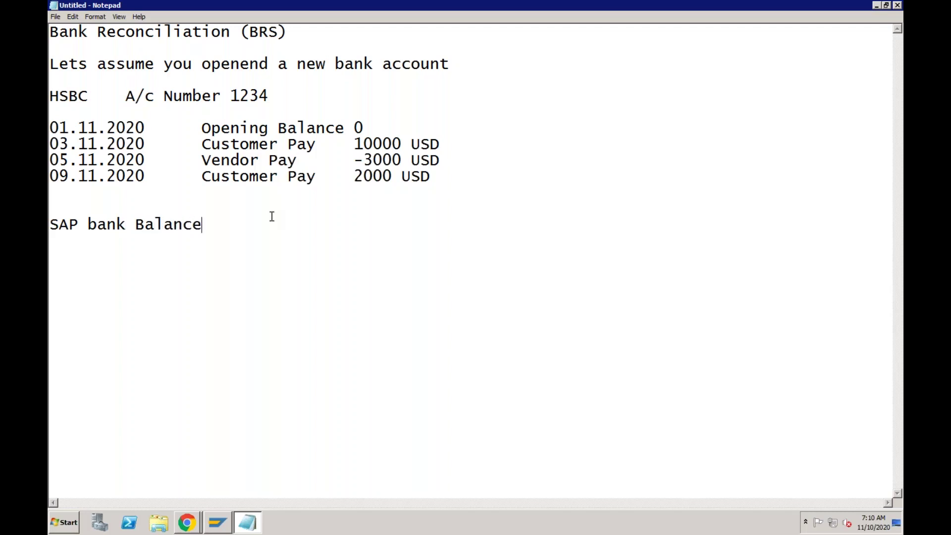
{"action": "type", "text": ":"}
Record the SAP bank balance of 9000 USD, then 'Received a bank statement from bank 10.11.2020'.
{"action": "type", "text": "9000 USD"}
{"action": "key", "text": "Return"}
{"action": "key", "text": "Return"}
{"action": "type", "text": "Rec"}
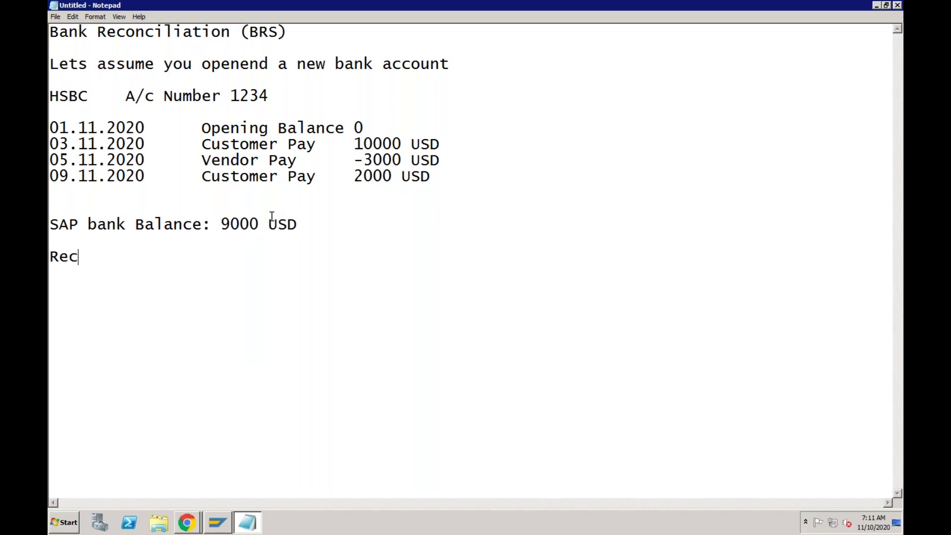
{"action": "type", "text": "eived a ba"}
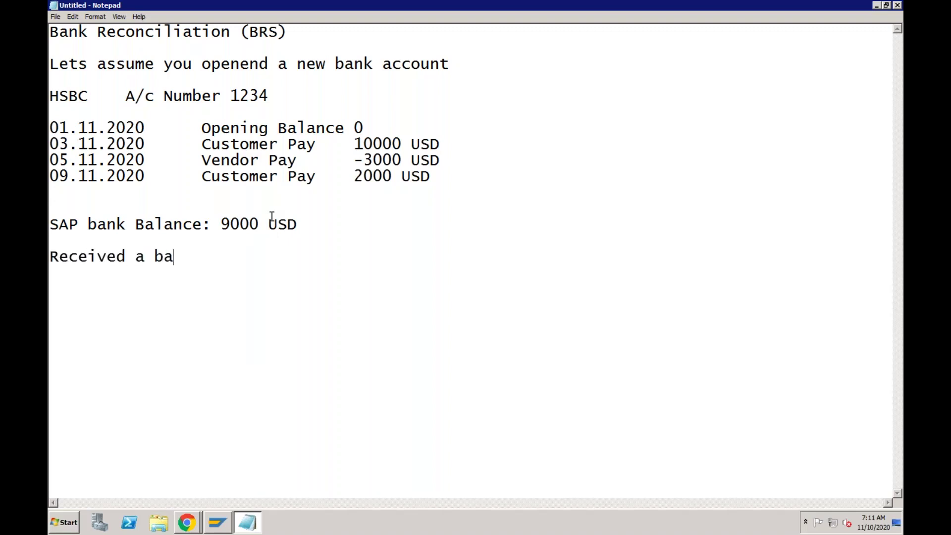
{"action": "type", "text": "nk statement f"}
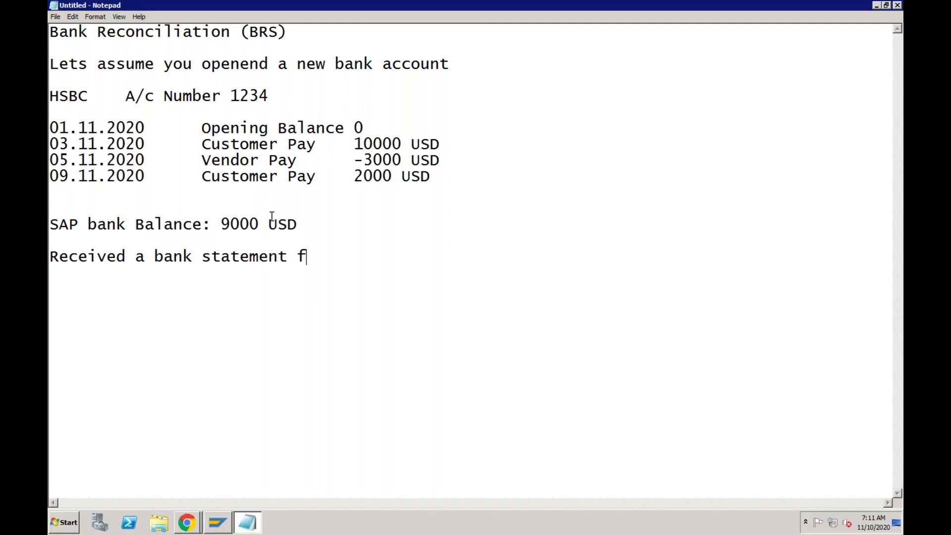
{"action": "type", "text": "rom bank "}
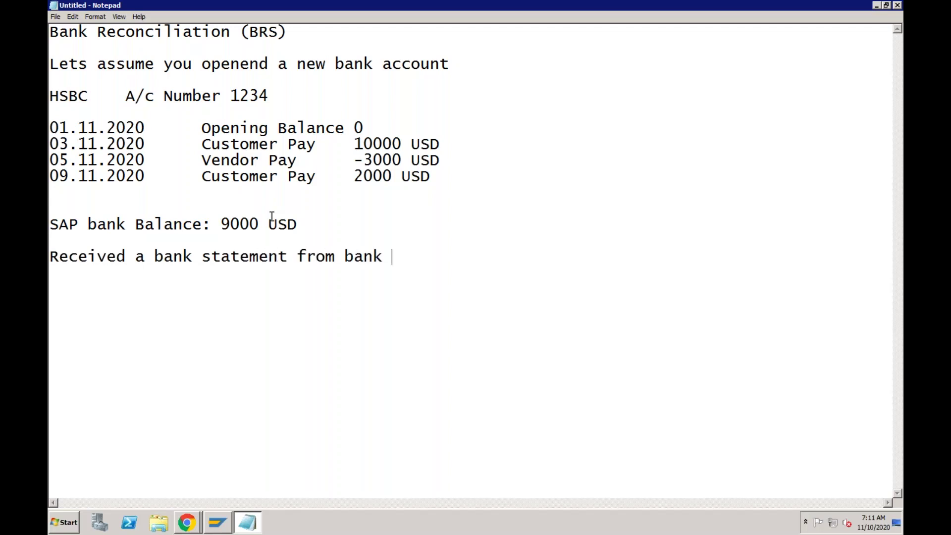
{"action": "type", "text": "10.11.2020"}
{"action": "key", "text": "Return"}
{"action": "key", "text": "Return"}
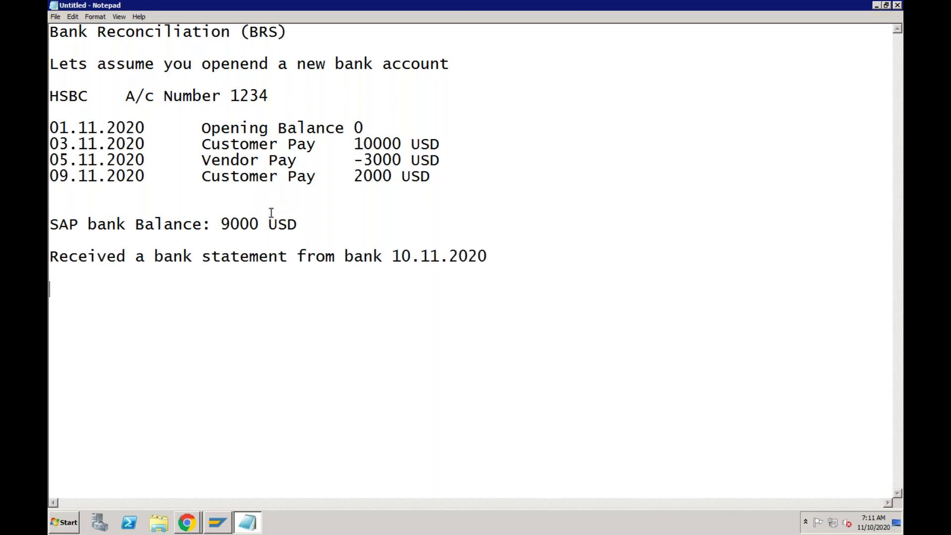
Paste the four transaction lines under the statement line and delete the Vendor Pay -3000 USD copy.
{"action": "left_click_drag", "start_coordinate": [51, 129], "coordinate": [431, 177]}
{"action": "key", "text": "ctrl+c"}
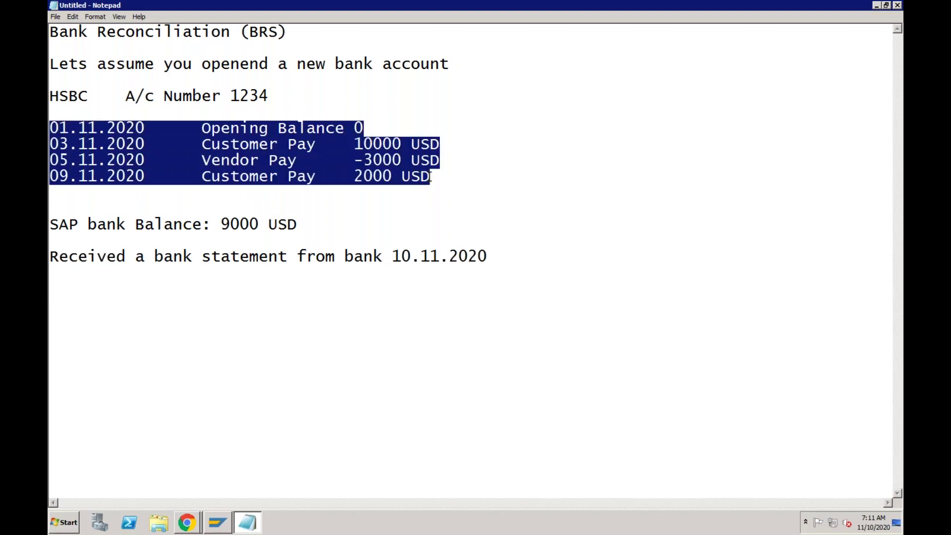
{"action": "left_click", "coordinate": [49, 290]}
{"action": "key", "text": "ctrl+v"}
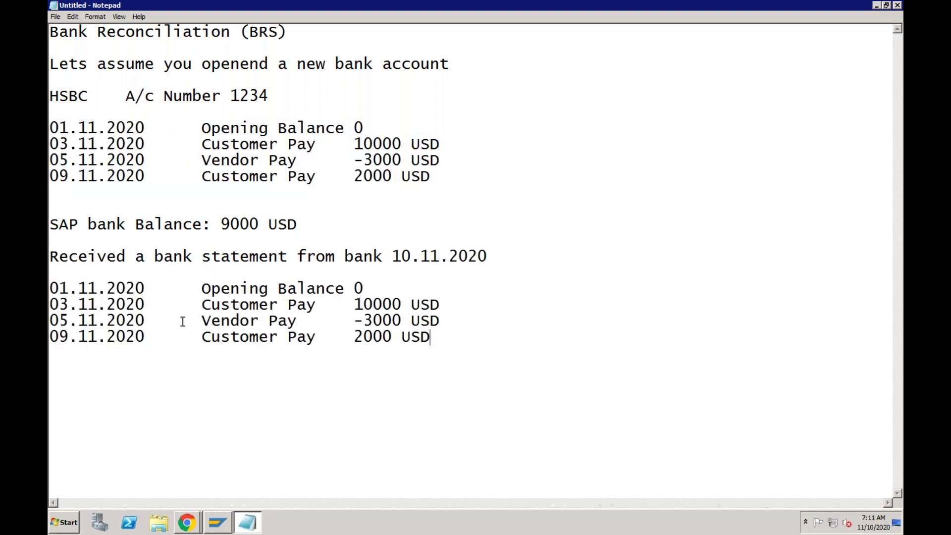
{"action": "left_click_drag", "start_coordinate": [50, 321], "coordinate": [441, 322]}
{"action": "key", "text": "BackSpace"}
{"action": "key", "text": "BackSpace"}
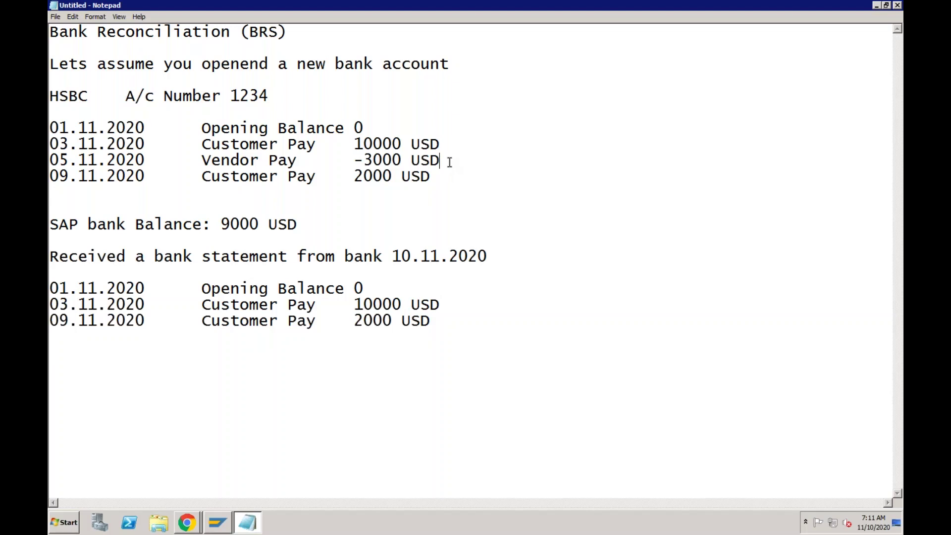
{"action": "left_click", "coordinate": [302, 160]}
{"action": "left_click", "coordinate": [69, 158]}
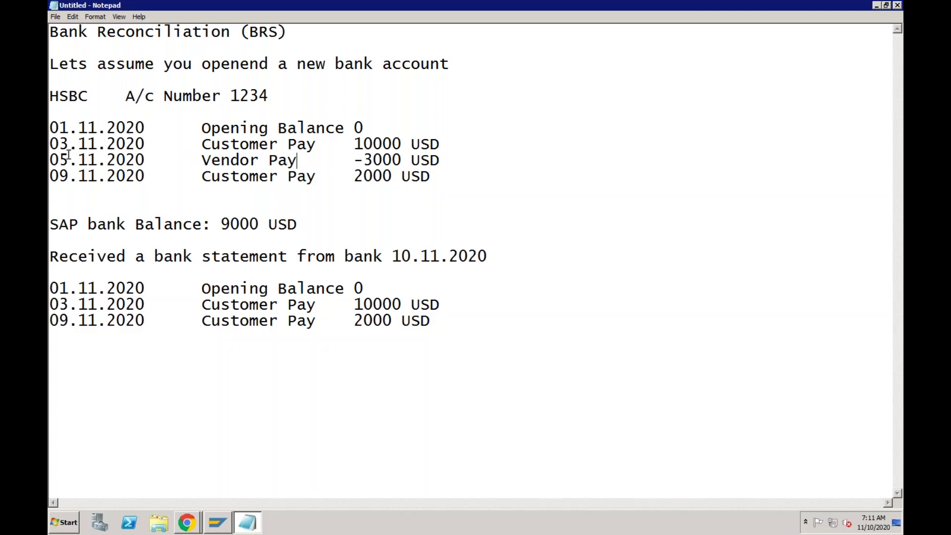
{"action": "left_click", "coordinate": [101, 159]}
{"action": "left_click", "coordinate": [354, 160]}
{"action": "left_click", "coordinate": [360, 321]}
{"action": "left_click", "coordinate": [166, 162]}
{"action": "left_click", "coordinate": [307, 321]}
{"action": "left_click", "coordinate": [258, 144]}
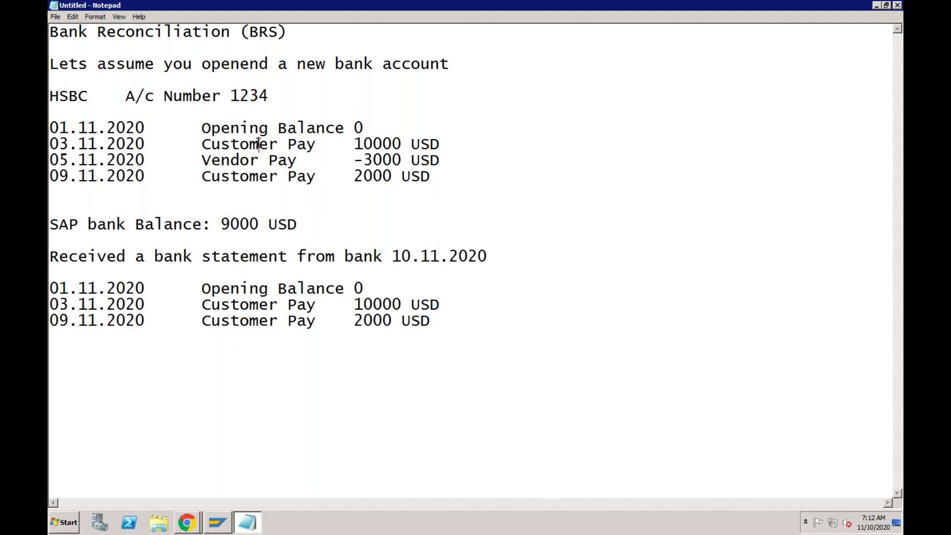
{"action": "left_click", "coordinate": [353, 176]}
{"action": "left_click", "coordinate": [317, 322]}
{"action": "left_click", "coordinate": [317, 145]}
{"action": "left_click", "coordinate": [270, 144]}
{"action": "left_click", "coordinate": [260, 306]}
{"action": "left_click", "coordinate": [52, 178]}
{"action": "left_click", "coordinate": [202, 144]}
{"action": "left_click_drag", "start_coordinate": [50, 144], "coordinate": [354, 144]}
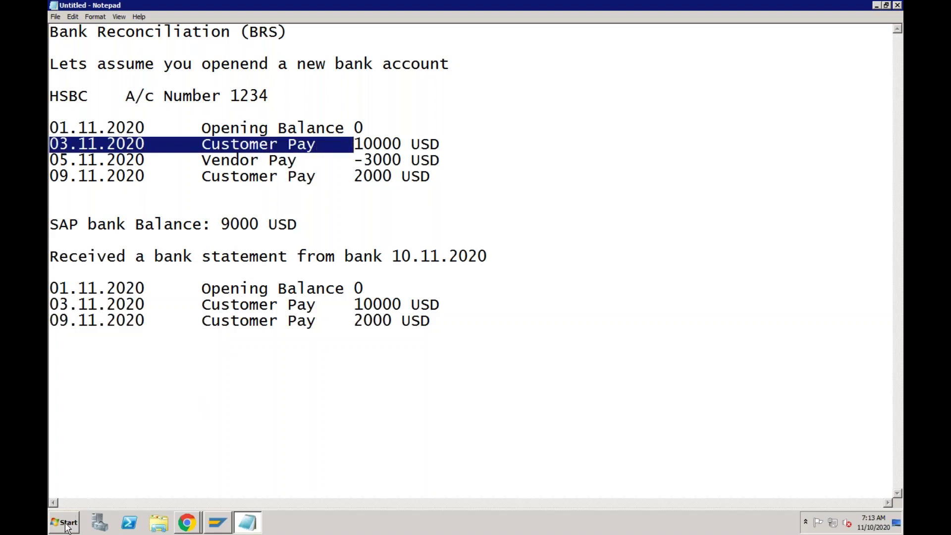
Launch Excel 2010 and enter the date 01.01.2020 in R3C3, widening its column.
{"action": "left_click", "coordinate": [65, 524]}
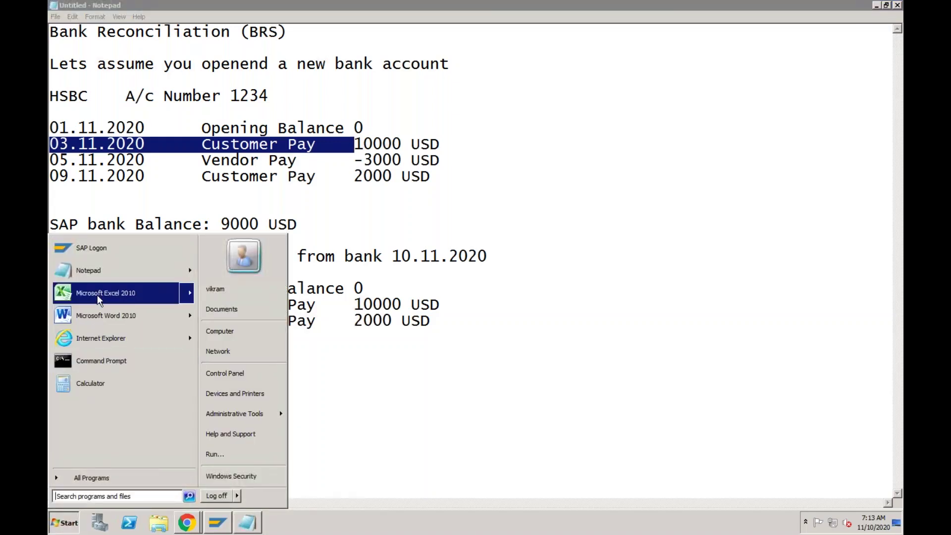
{"action": "left_click", "coordinate": [102, 295]}
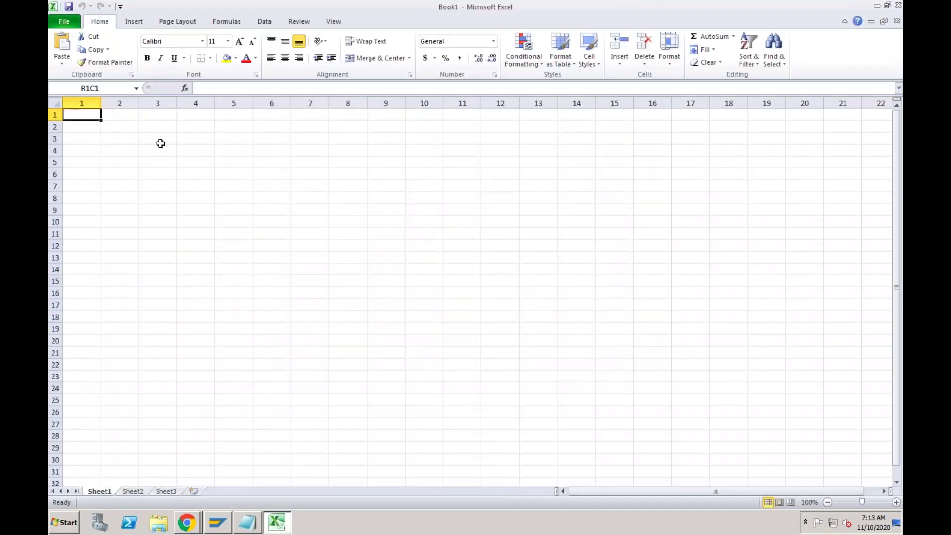
{"action": "left_click", "coordinate": [158, 140]}
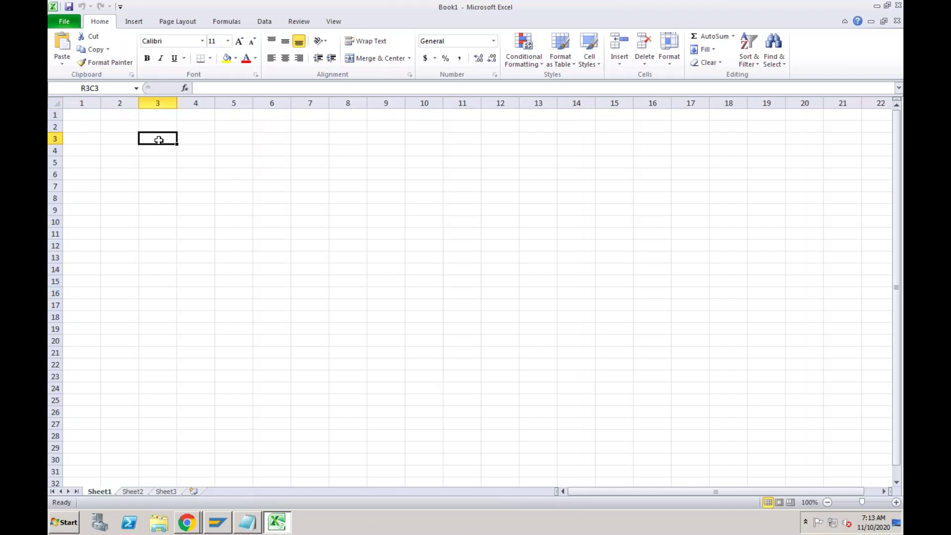
{"action": "type", "text": "01"}
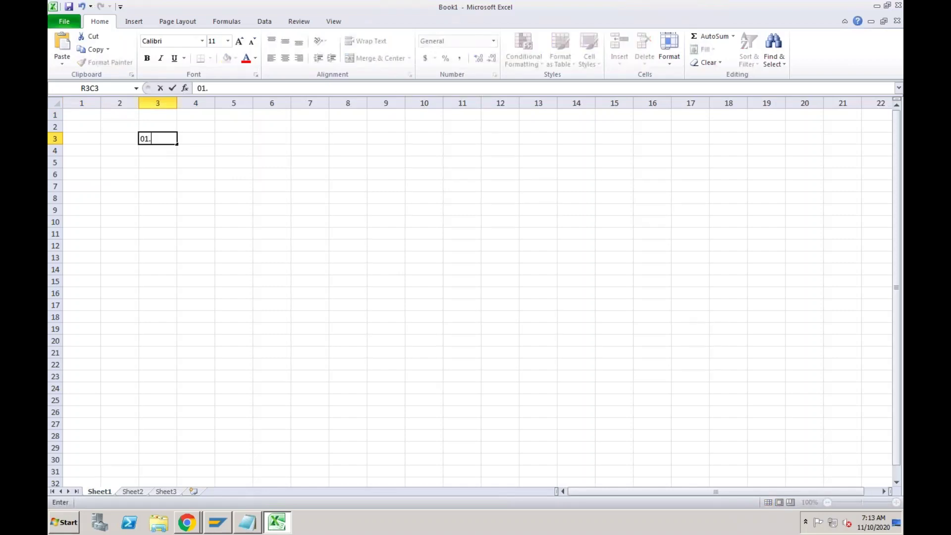
{"action": "type", "text": ".01.2020"}
{"action": "left_click", "coordinate": [176, 101]}
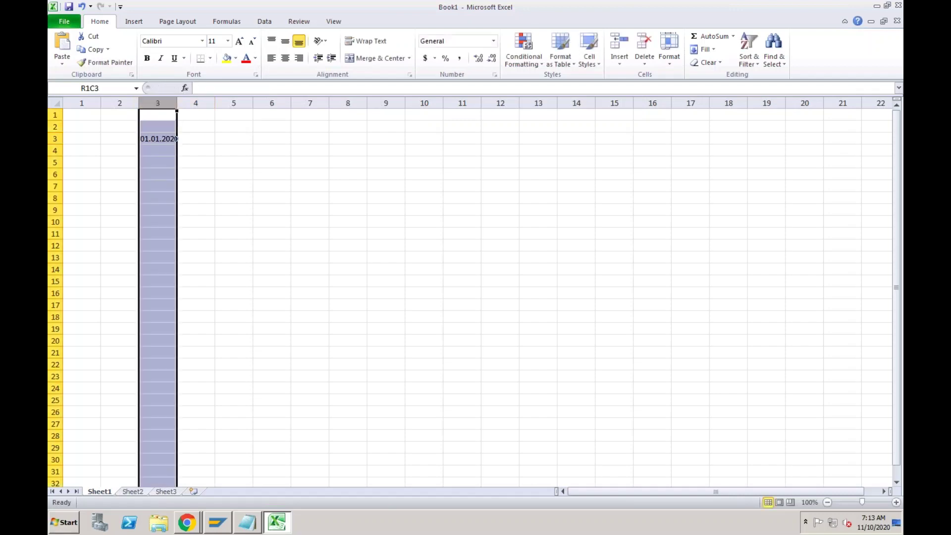
{"action": "double_click", "coordinate": [177, 103]}
Enter 'Openinig Balance' in R3C4 and 0 in R3C5, autofitting the description column.
{"action": "left_click", "coordinate": [208, 138]}
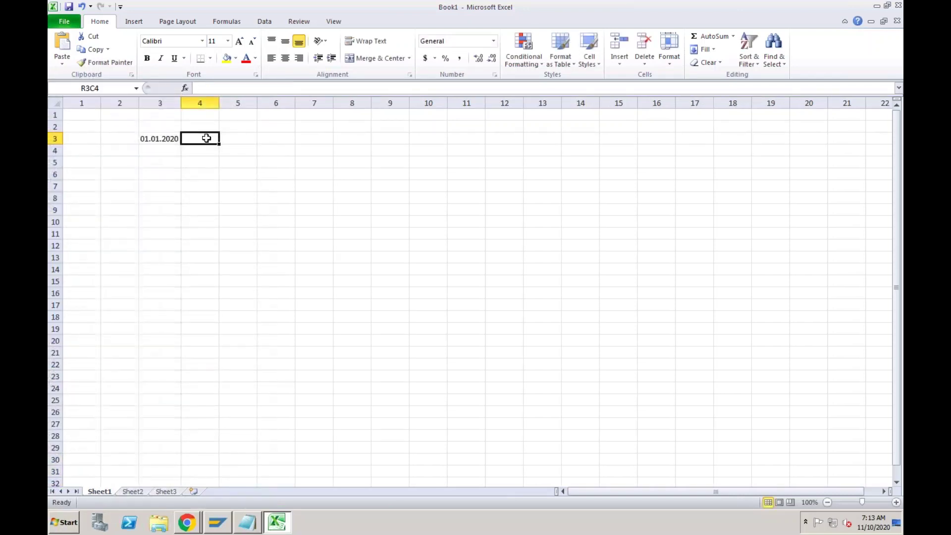
{"action": "type", "text": "Openinig Balance"}
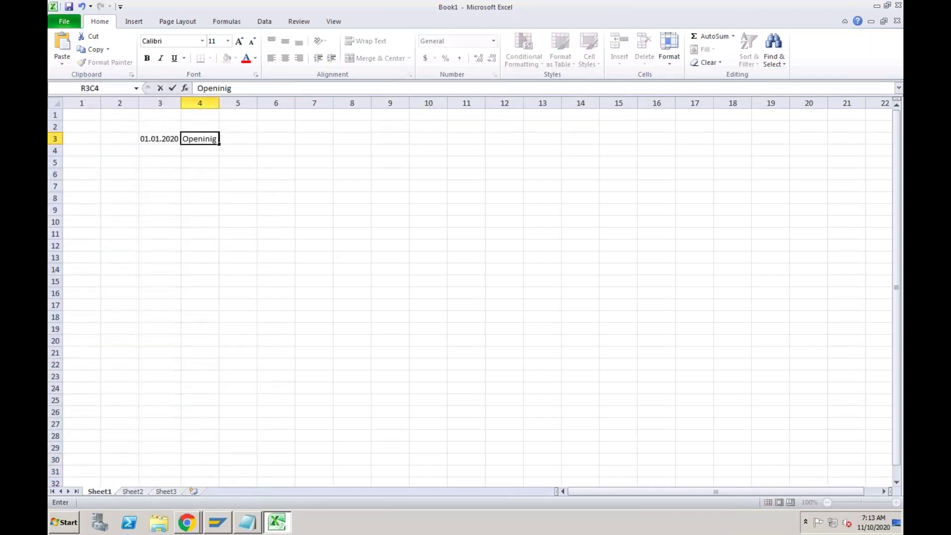
{"action": "left_click", "coordinate": [212, 187]}
{"action": "double_click", "coordinate": [219, 102]}
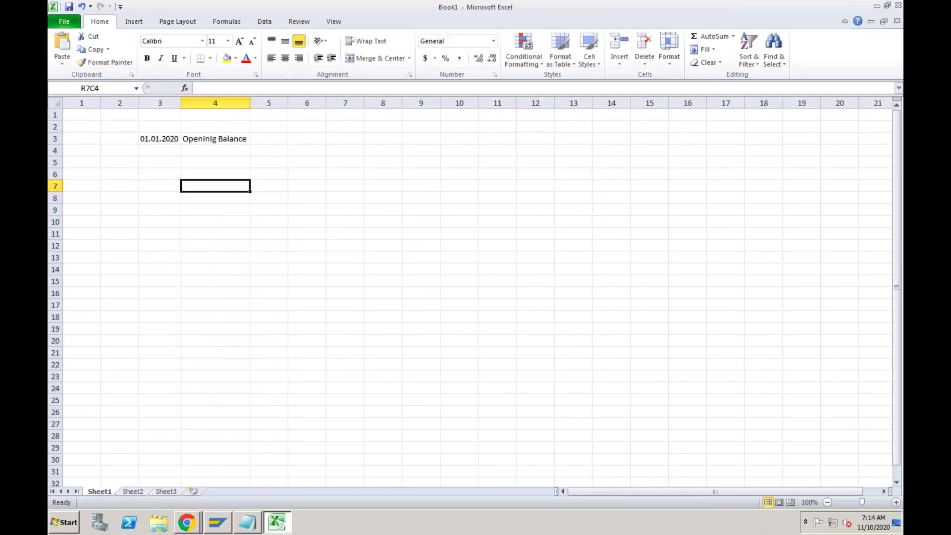
{"action": "left_click", "coordinate": [273, 139]}
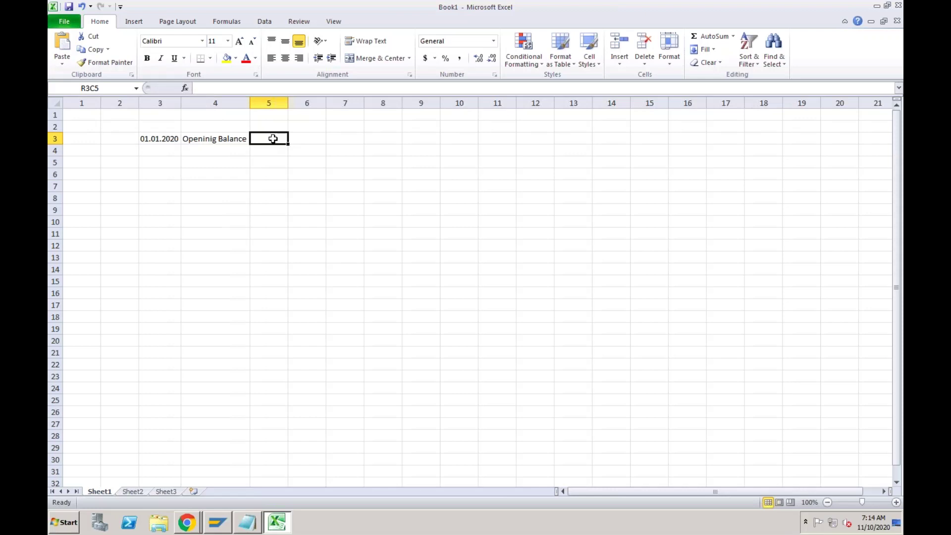
{"action": "type", "text": "0"}
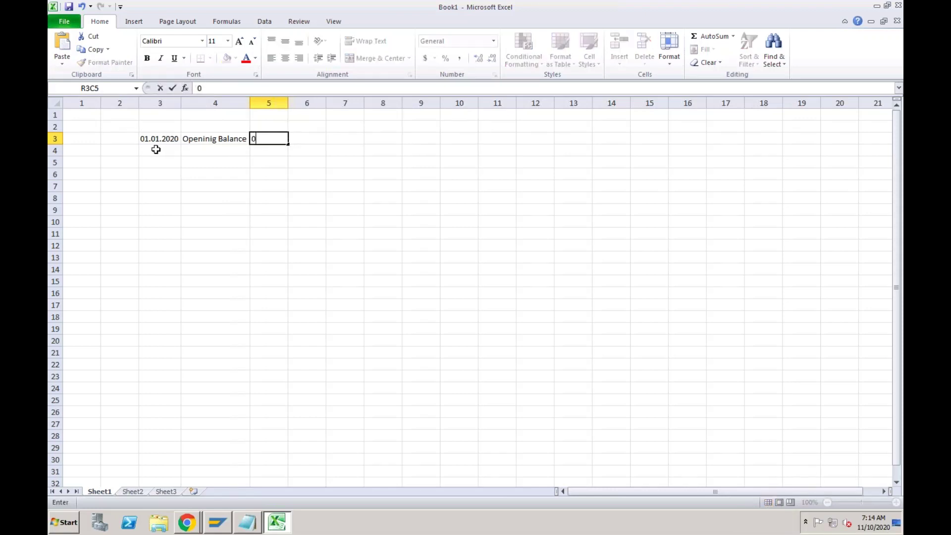
{"action": "left_click", "coordinate": [156, 149]}
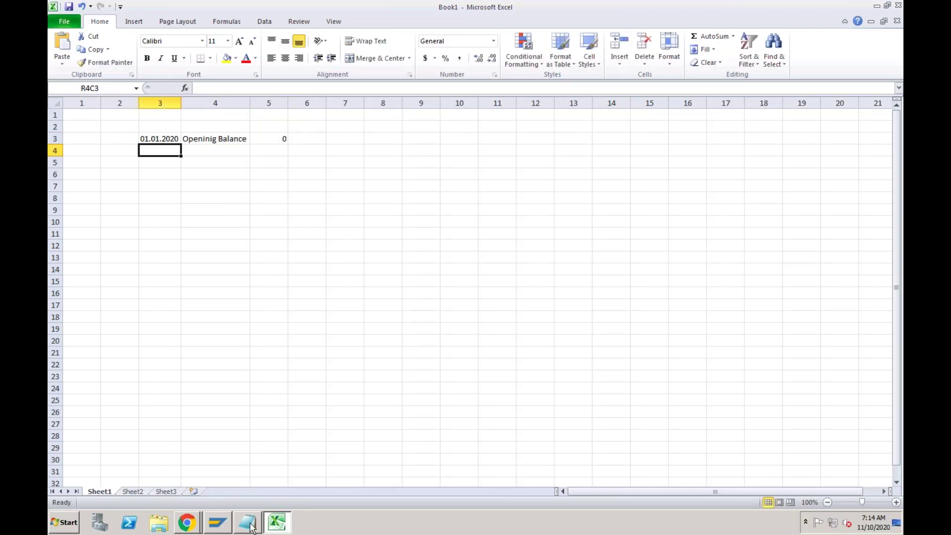
Correct the first date to 01.11.2020 and enter 05.11.2020 in the row below.
{"action": "left_click", "coordinate": [247, 524]}
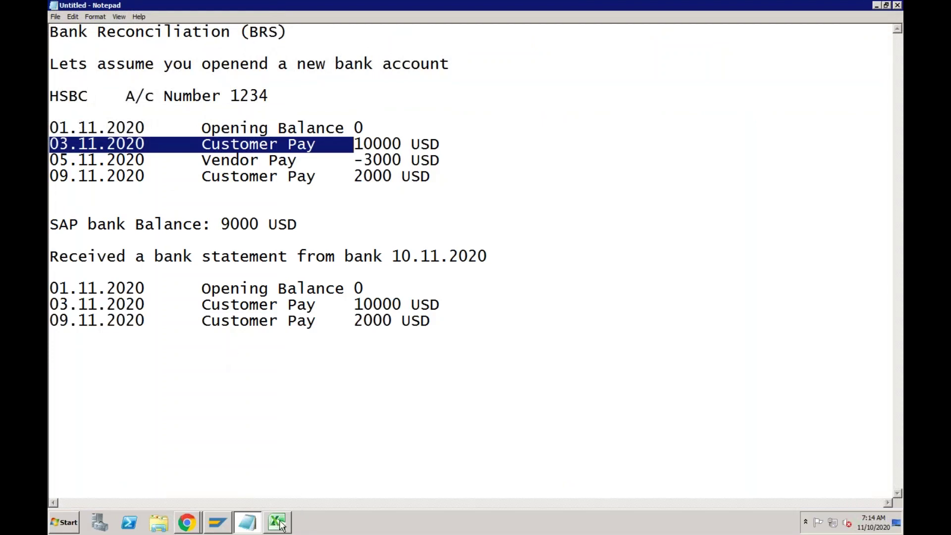
{"action": "left_click", "coordinate": [280, 525]}
{"action": "type", "text": "05"}
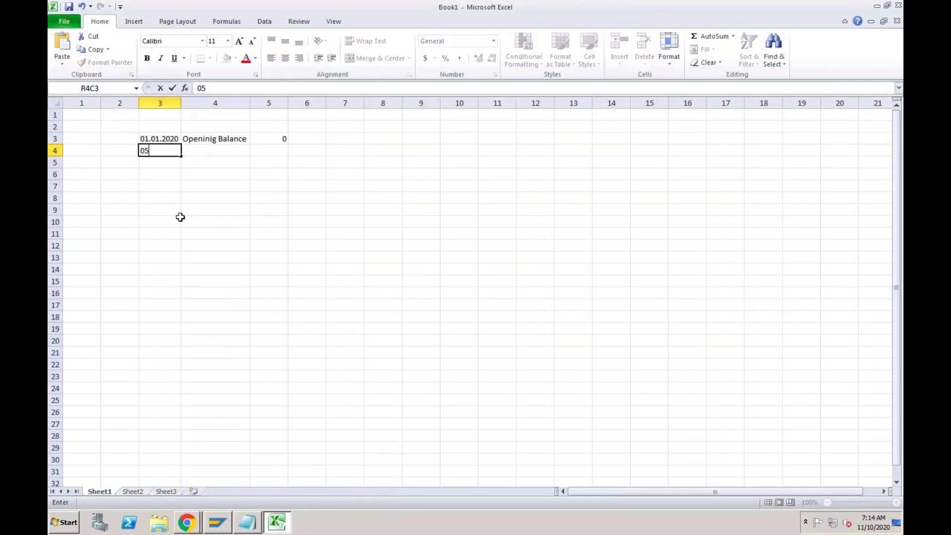
{"action": "type", "text": ".11."}
{"action": "double_click", "coordinate": [157, 138]}
{"action": "key", "text": "BackSpace"}
{"action": "key", "text": "BackSpace"}
{"action": "type", "text": "11"}
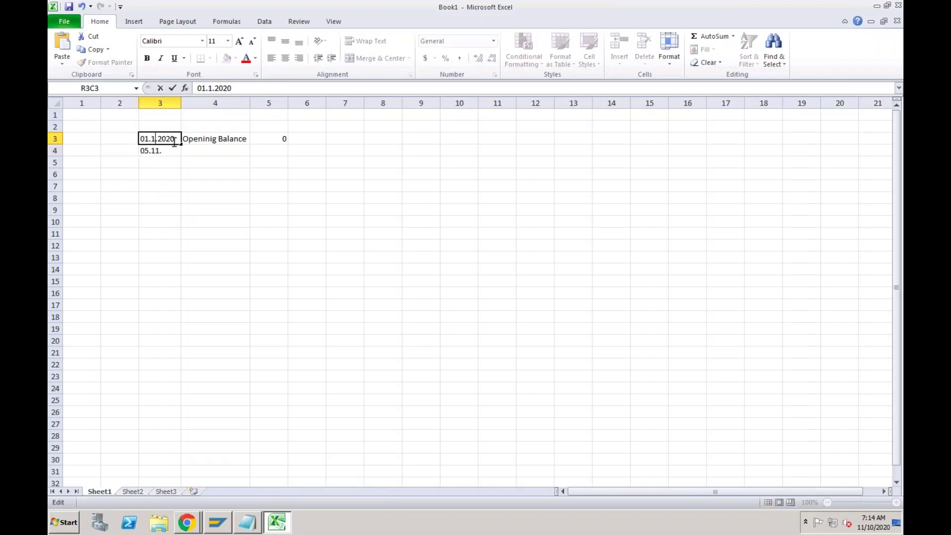
{"action": "double_click", "coordinate": [163, 150]}
{"action": "type", "text": "2020"}
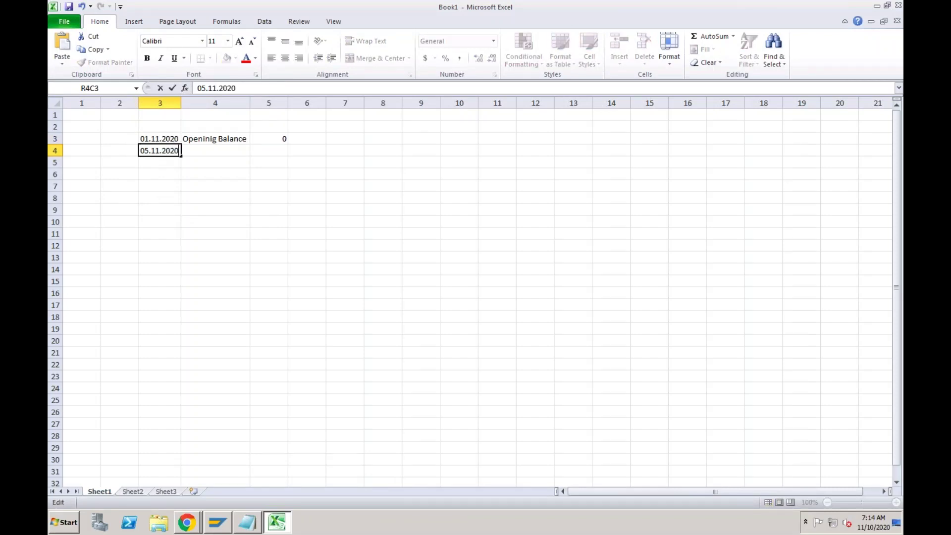
{"action": "left_click", "coordinate": [202, 151]}
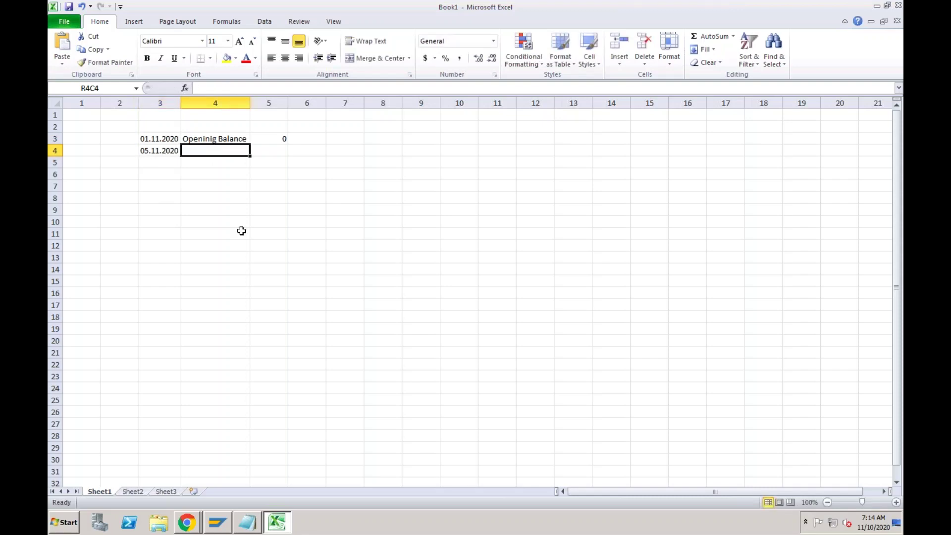
Add a Customer Receipt of 10000 and a 07.11.2020 Vendor Payment of -5000.
{"action": "type", "text": "Cus"}
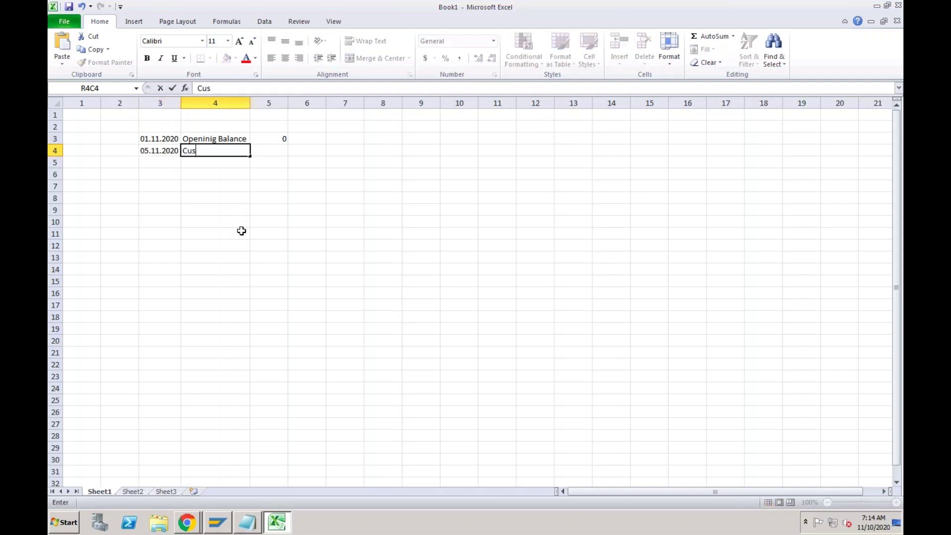
{"action": "type", "text": "tomer Receipt"}
{"action": "key", "text": "Tab"}
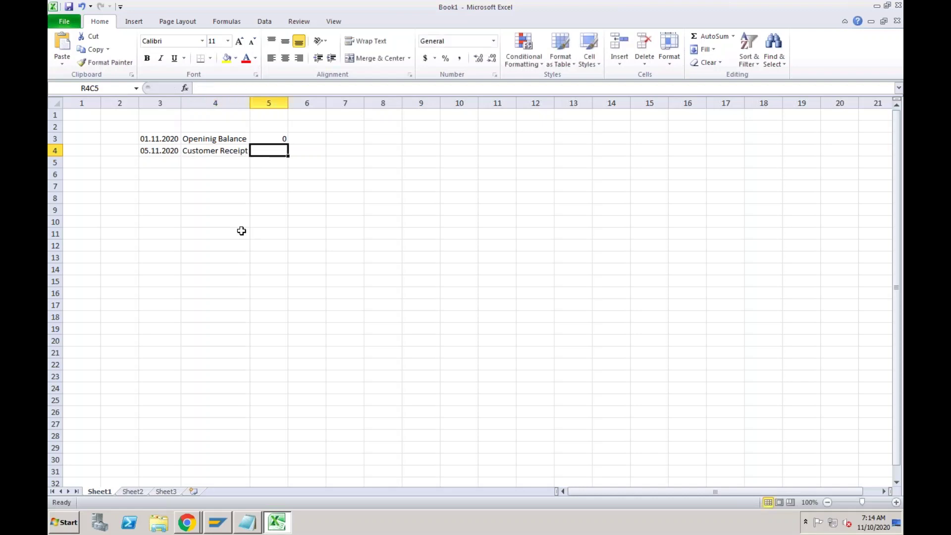
{"action": "type", "text": "10000"}
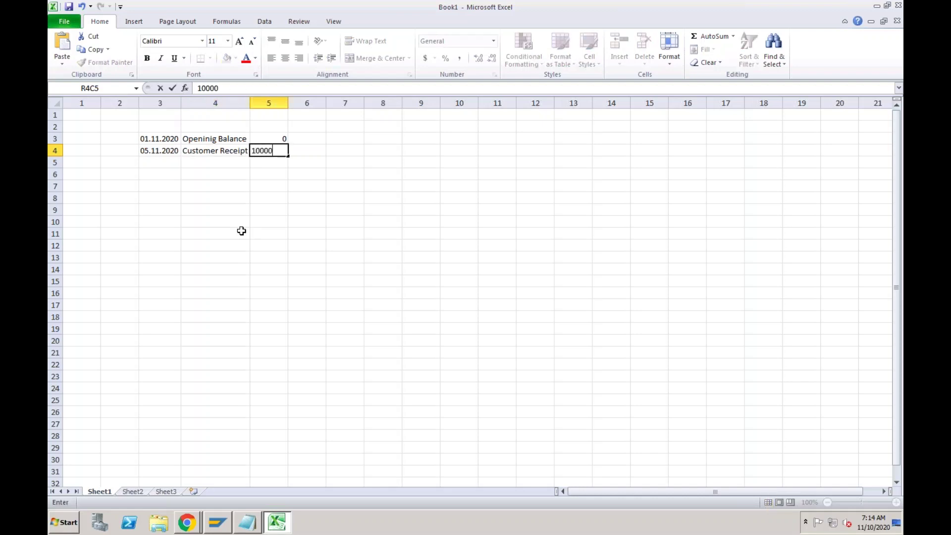
{"action": "key", "text": "Return"}
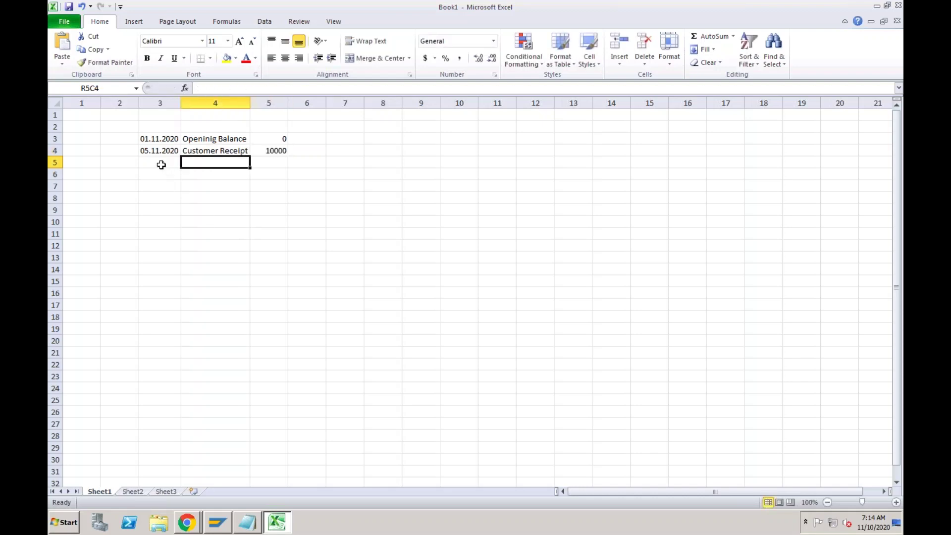
{"action": "left_click", "coordinate": [161, 165]}
{"action": "type", "text": "07"}
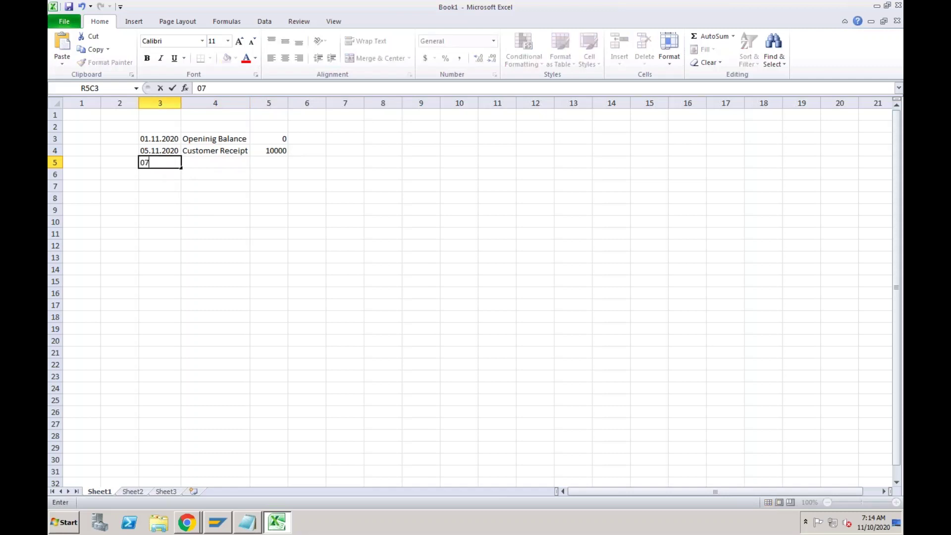
{"action": "type", "text": ".11.2020"}
{"action": "left_click", "coordinate": [197, 164]}
{"action": "type", "text": "V"}
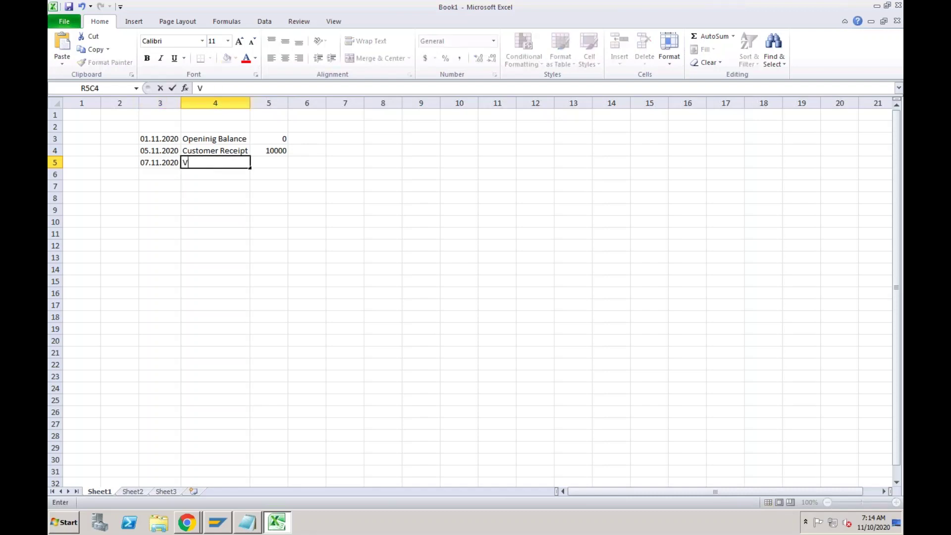
{"action": "type", "text": "endor Payment"}
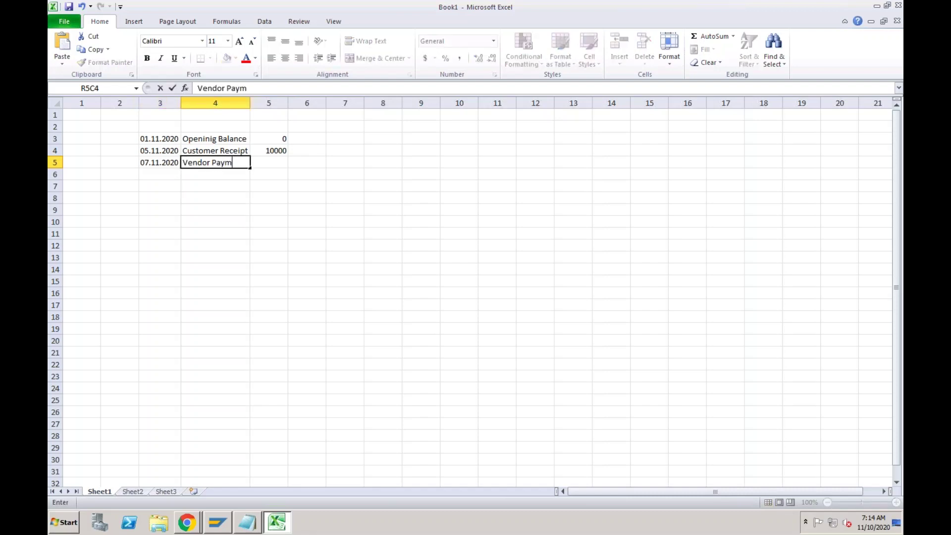
{"action": "left_click", "coordinate": [261, 161]}
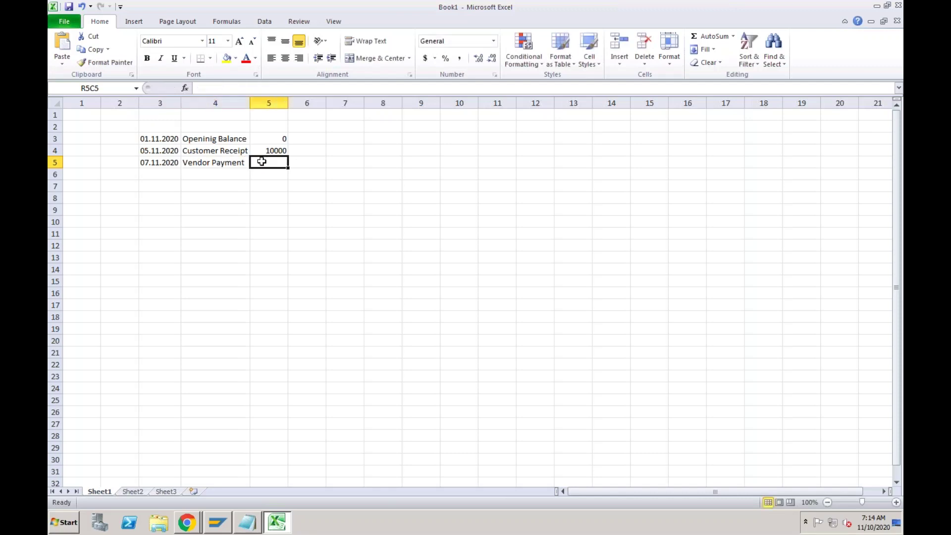
{"action": "type", "text": "-5000"}
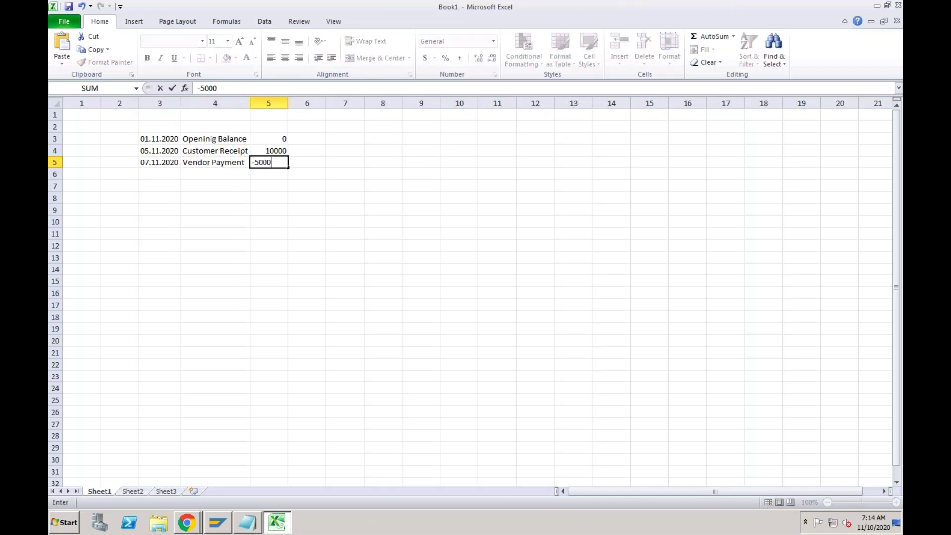
Add a 09.11.2020 Customer Receipt row with amount 2000.
{"action": "left_click", "coordinate": [165, 173]}
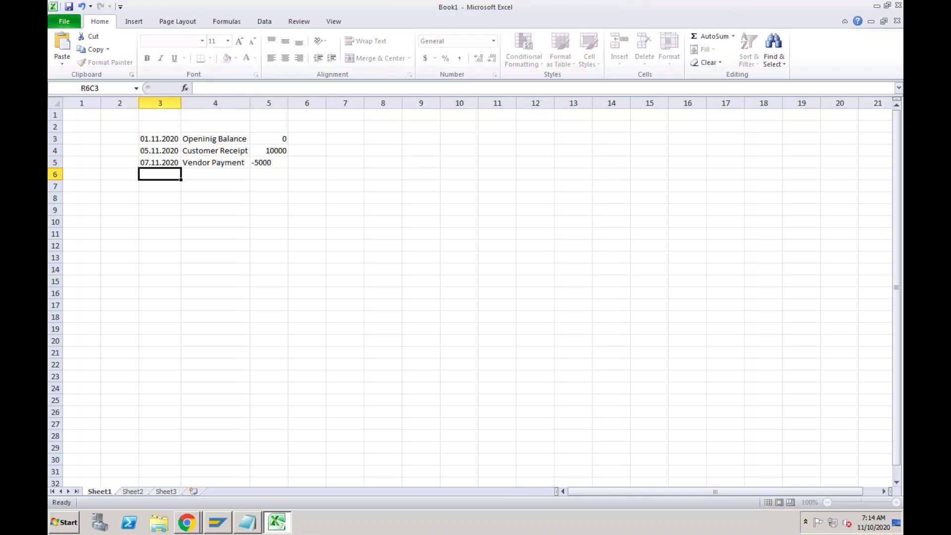
{"action": "type", "text": "09"}
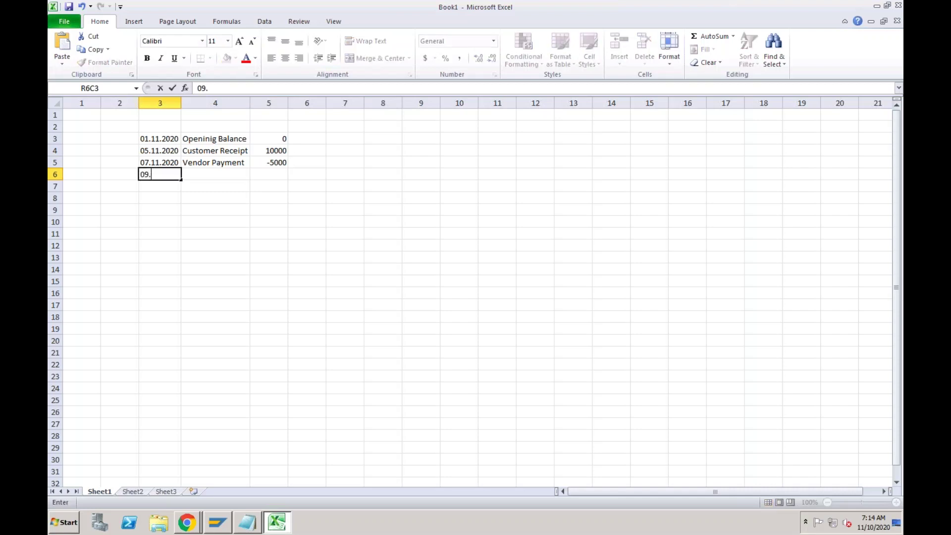
{"action": "type", "text": ".11.2020"}
{"action": "left_click", "coordinate": [217, 174]}
{"action": "type", "text": "Cus"}
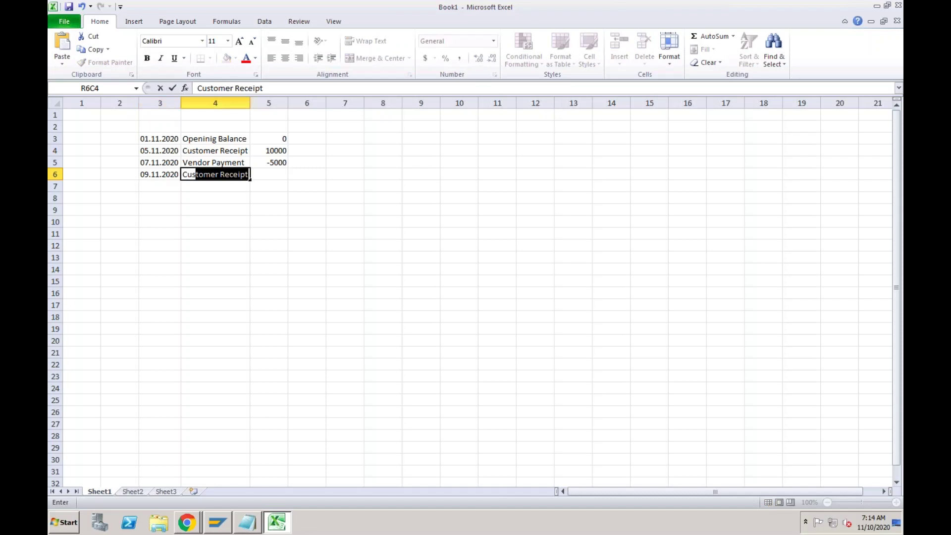
{"action": "type", "text": "tomer"}
{"action": "key", "text": "Return"}
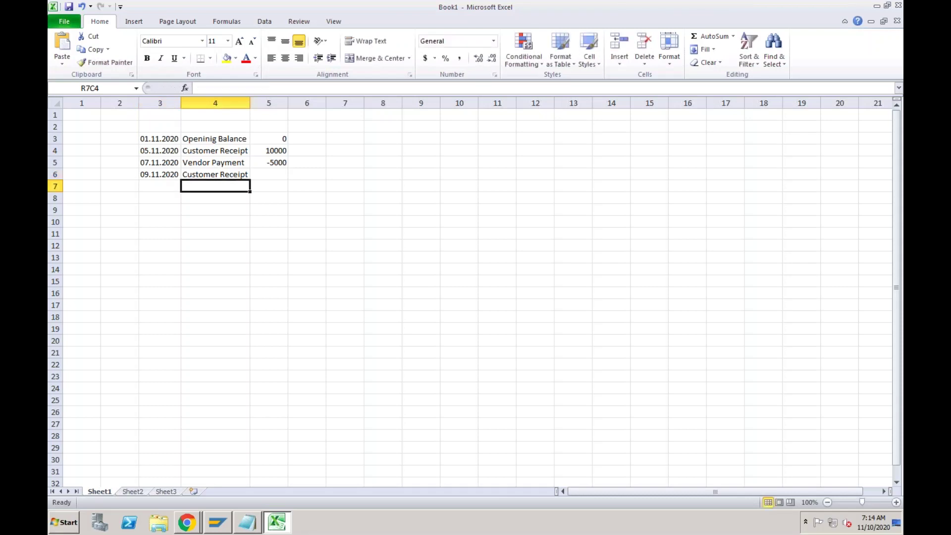
{"action": "key", "text": "Up"}
{"action": "key", "text": "Right"}
{"action": "type", "text": "-2000"}
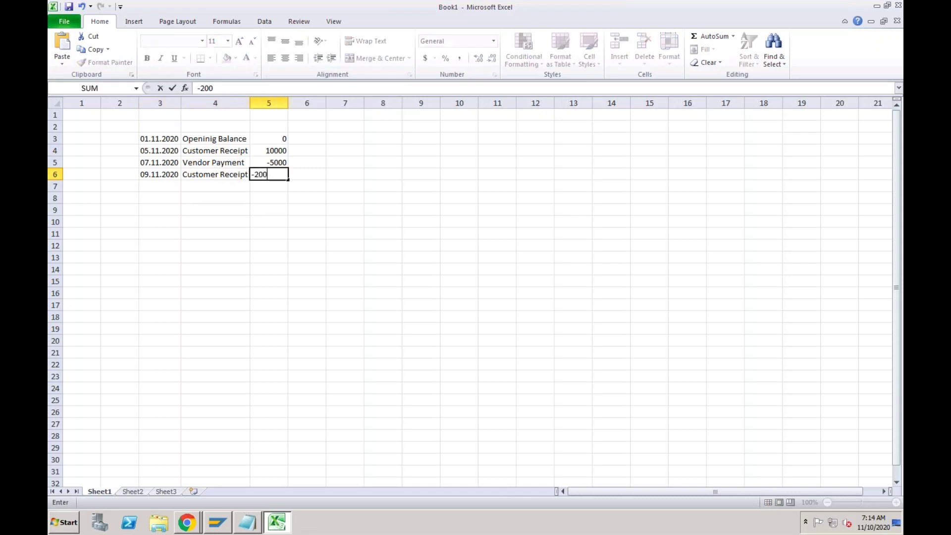
{"action": "key", "text": "BackSpace"}
{"action": "key", "text": "BackSpace"}
{"action": "key", "text": "BackSpace"}
{"action": "key", "text": "BackSpace"}
{"action": "key", "text": "BackSpace"}
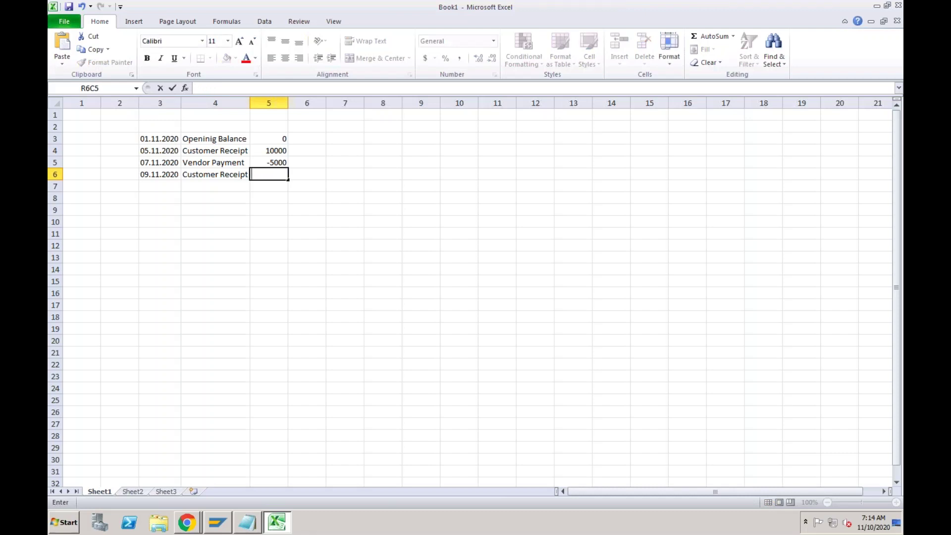
{"action": "type", "text": "20000"}
{"action": "key", "text": "Return"}
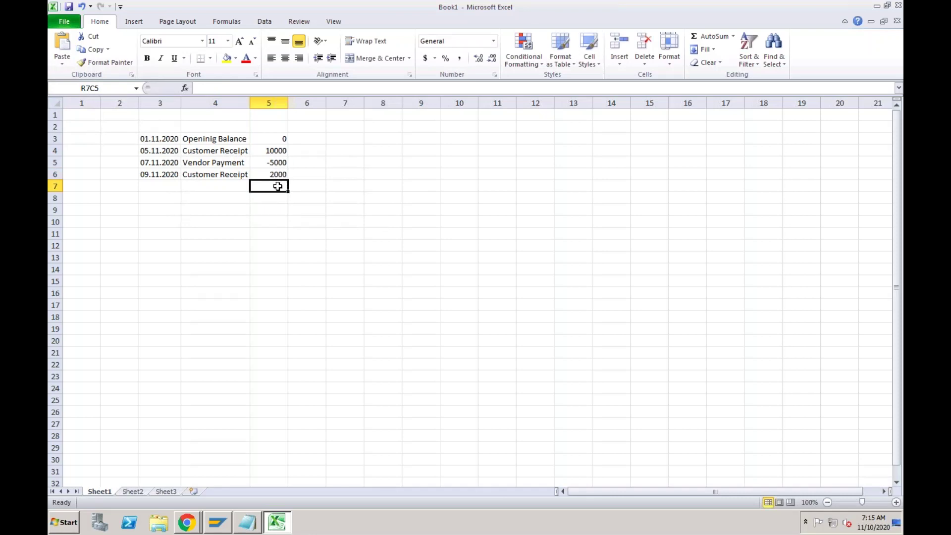
Add the closing row: 10.11.2020, Closing Balance, 7000.
{"action": "type", "text": "7000"}
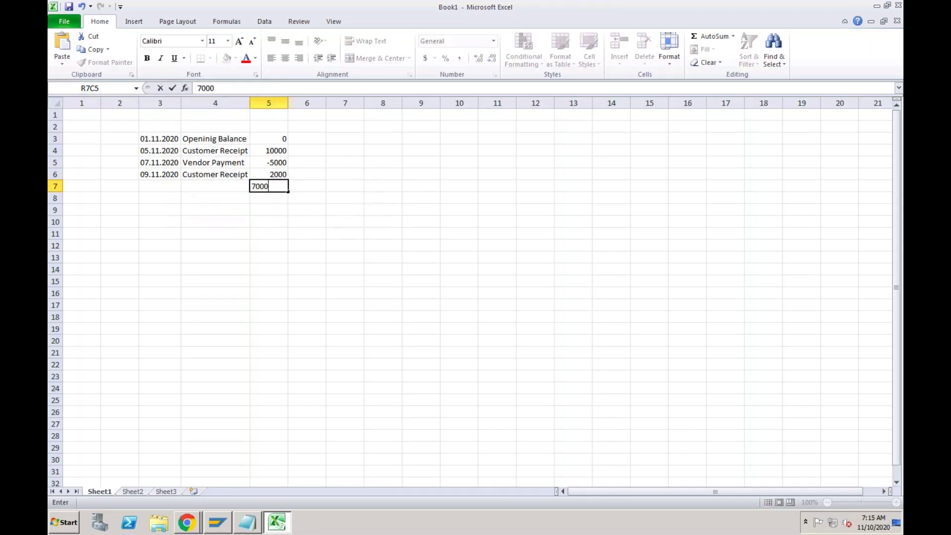
{"action": "left_click", "coordinate": [215, 188]}
{"action": "type", "text": "Closing"}
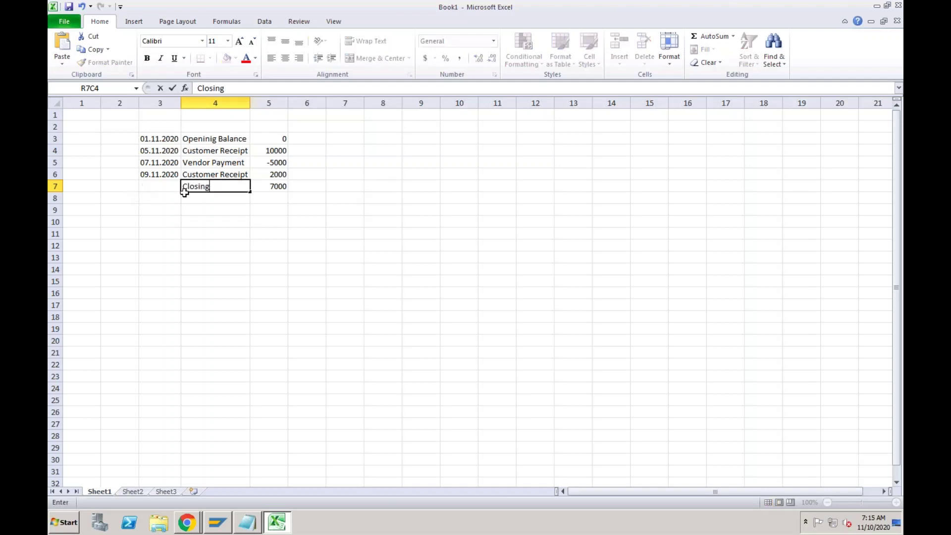
{"action": "type", "text": " Balance"}
{"action": "left_click", "coordinate": [156, 186]}
{"action": "type", "text": "10"}
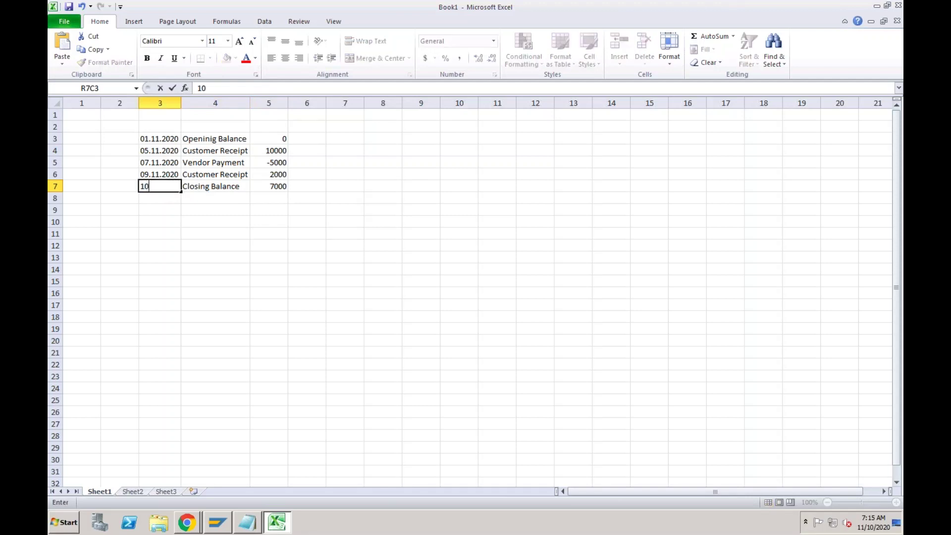
{"action": "type", "text": ".11.20202"}
{"action": "key", "text": "Return"}
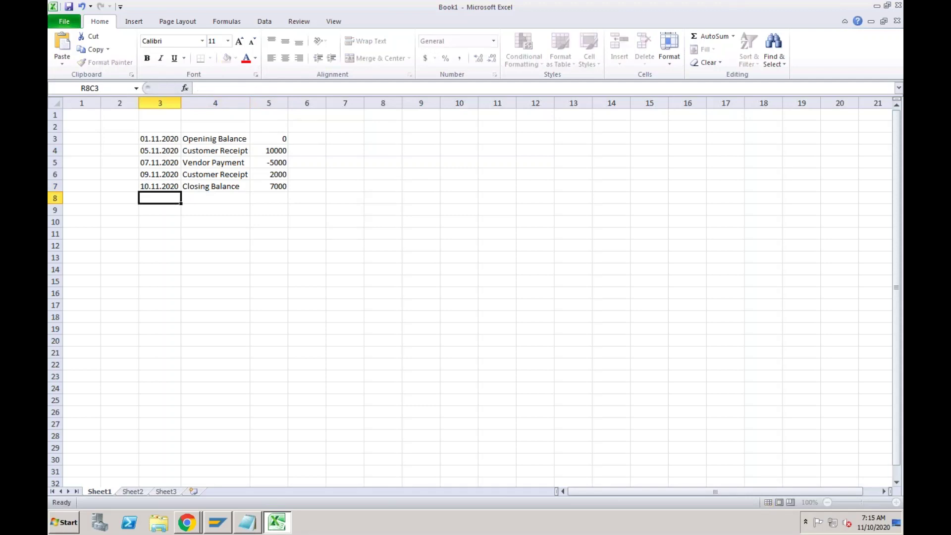
Label the ledger 'SAP' in R2C2 and type 'Bank' in R10C2.
{"action": "left_click", "coordinate": [115, 125]}
{"action": "type", "text": "SAP"}
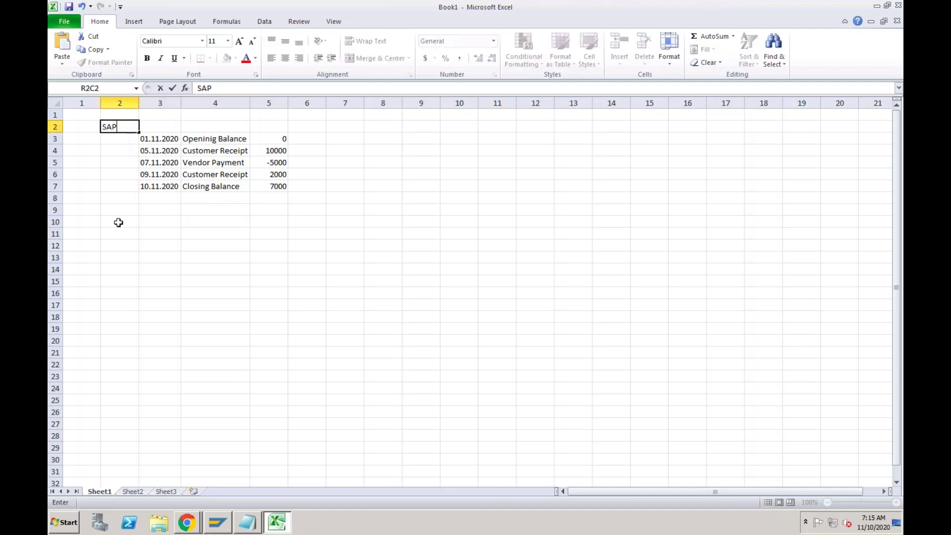
{"action": "left_click", "coordinate": [118, 224]}
{"action": "type", "text": "Bank"}
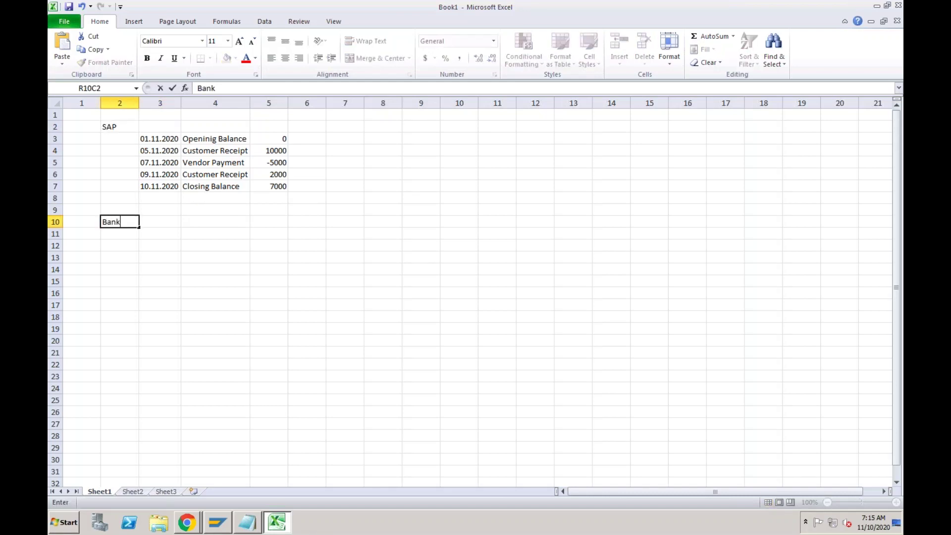
{"action": "key", "text": "Return"}
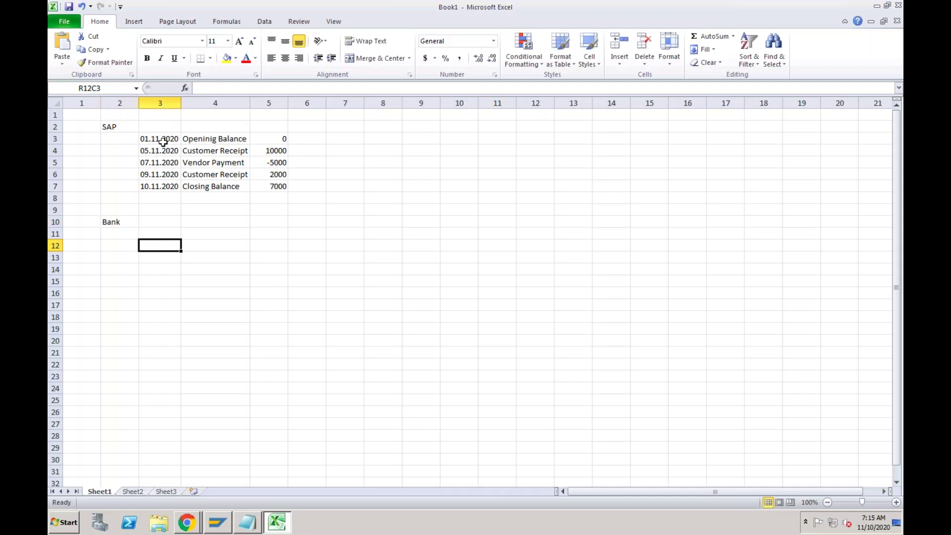
Copy the SAP ledger to R11C3 and delete the copied Vendor Payment row.
{"action": "left_click_drag", "start_coordinate": [158, 140], "coordinate": [268, 187]}
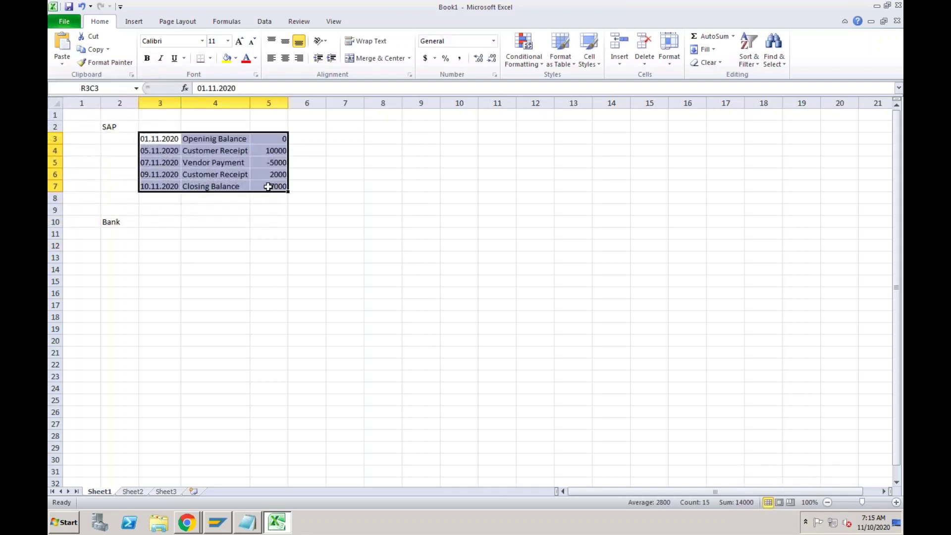
{"action": "key", "text": "ctrl+c"}
{"action": "left_click", "coordinate": [156, 232]}
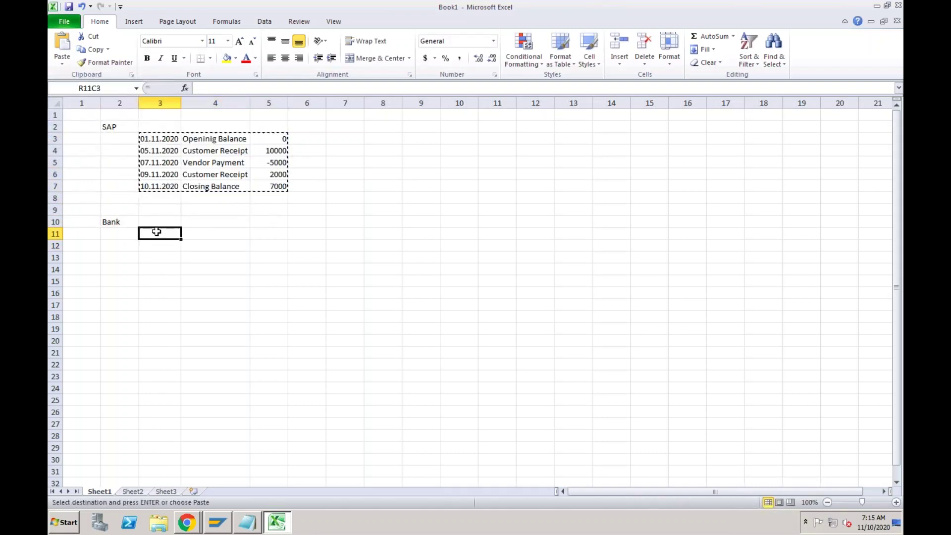
{"action": "key", "text": "ctrl+v"}
{"action": "left_click", "coordinate": [155, 255]}
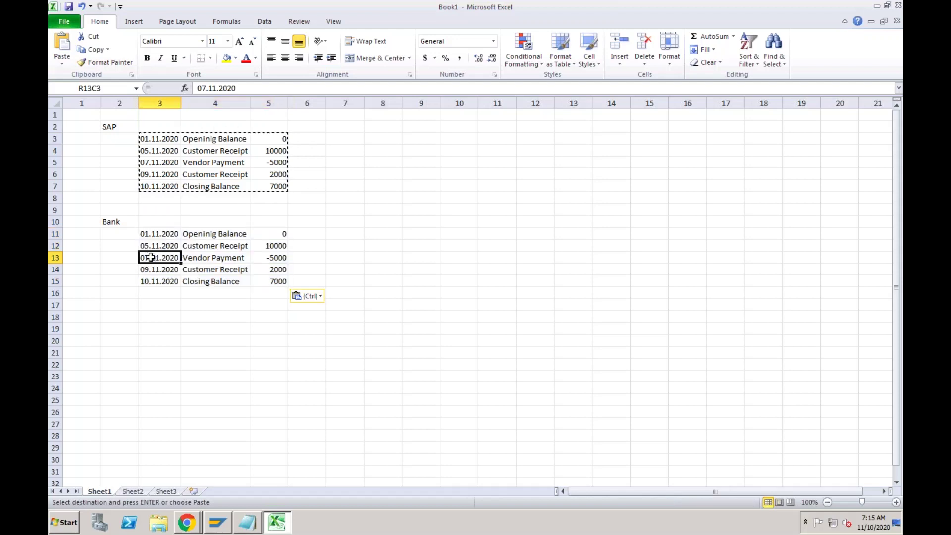
{"action": "left_click", "coordinate": [52, 258]}
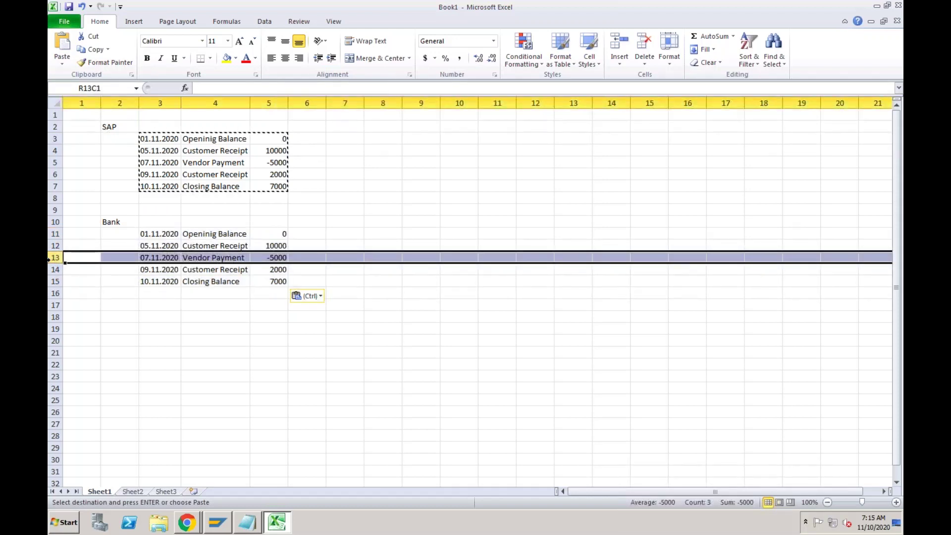
{"action": "right_click", "coordinate": [52, 258]}
{"action": "left_click", "coordinate": [83, 350]}
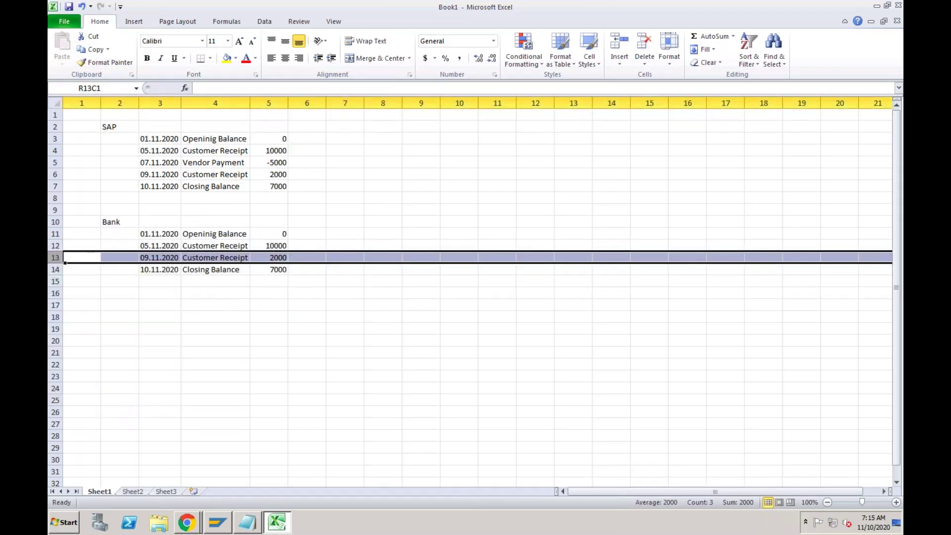
{"action": "left_click", "coordinate": [166, 256]}
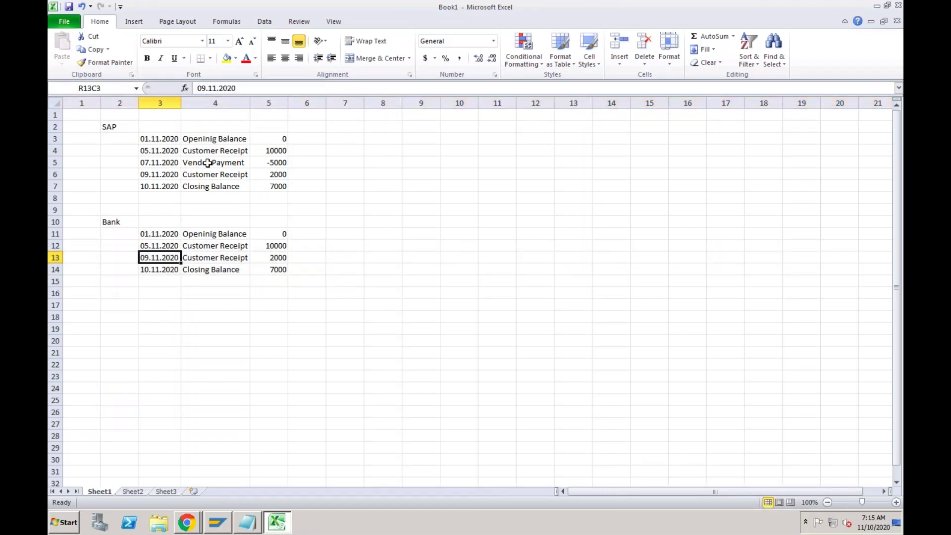
Change the Bank closing balance from 7000 to 12000.
{"action": "left_click", "coordinate": [273, 157]}
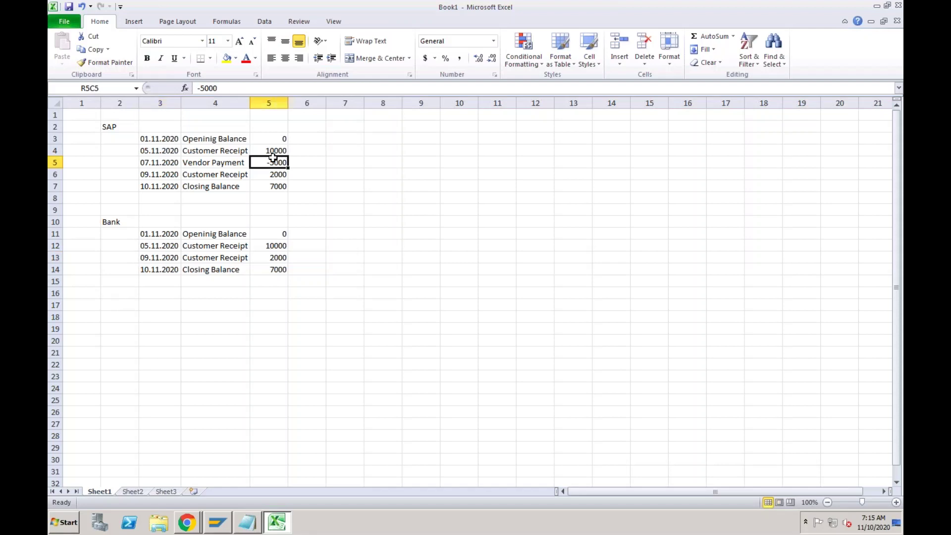
{"action": "double_click", "coordinate": [266, 270]}
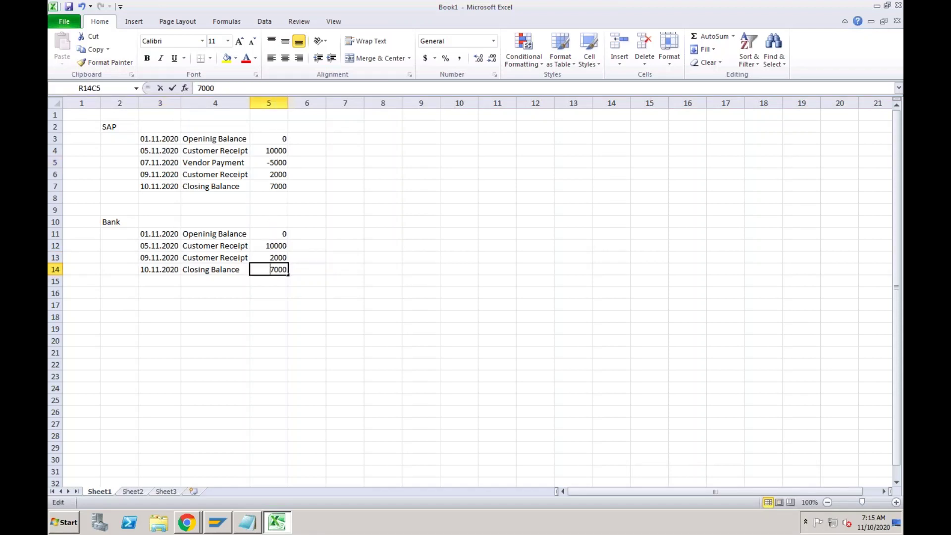
{"action": "left_click_drag", "start_coordinate": [270, 270], "coordinate": [274, 269]}
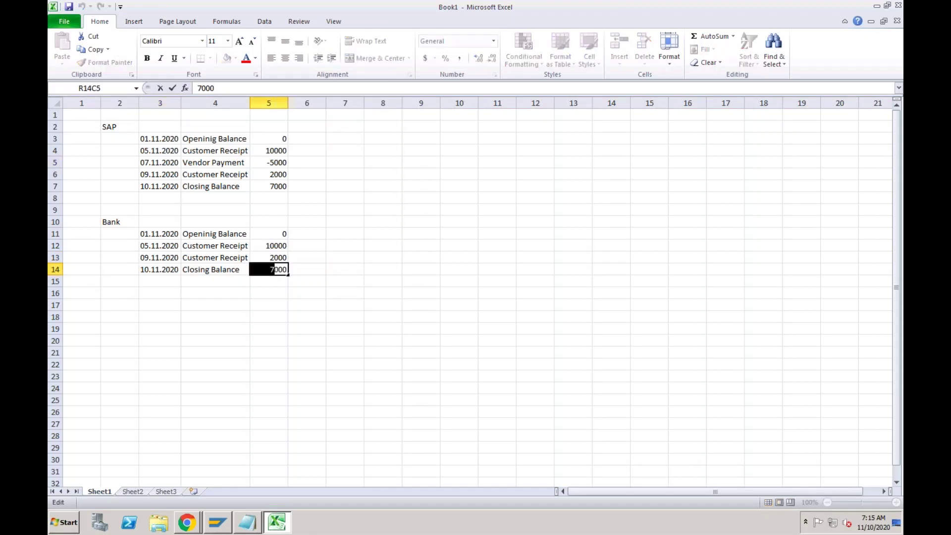
{"action": "type", "text": "12"}
{"action": "key", "text": "Return"}
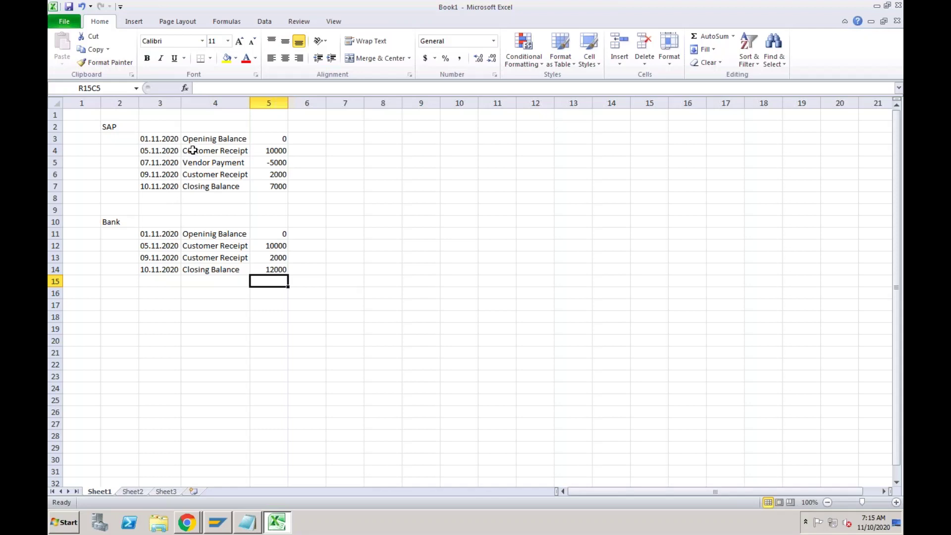
Fill the SAP 05.11.2020 and 09.11.2020 Customer Receipt rows green.
{"action": "left_click", "coordinate": [197, 143]}
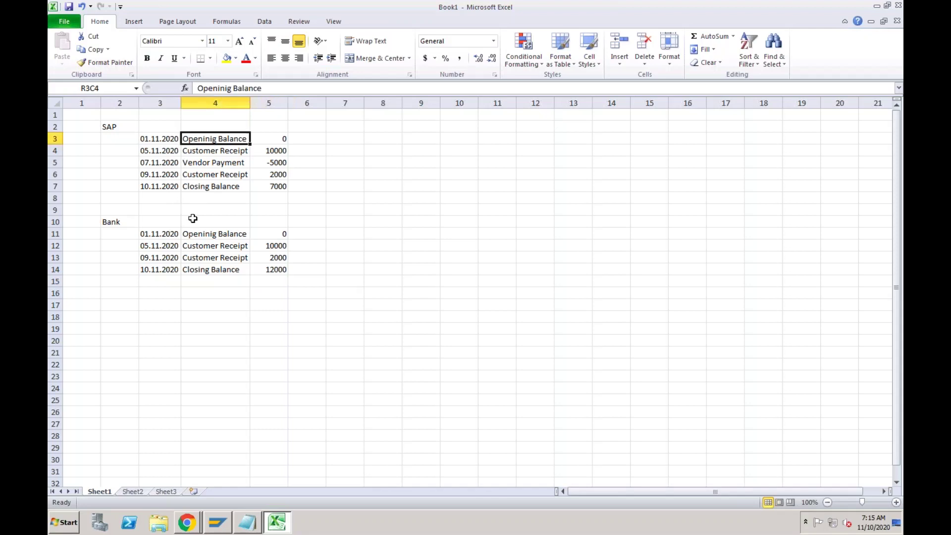
{"action": "left_click", "coordinate": [190, 234]}
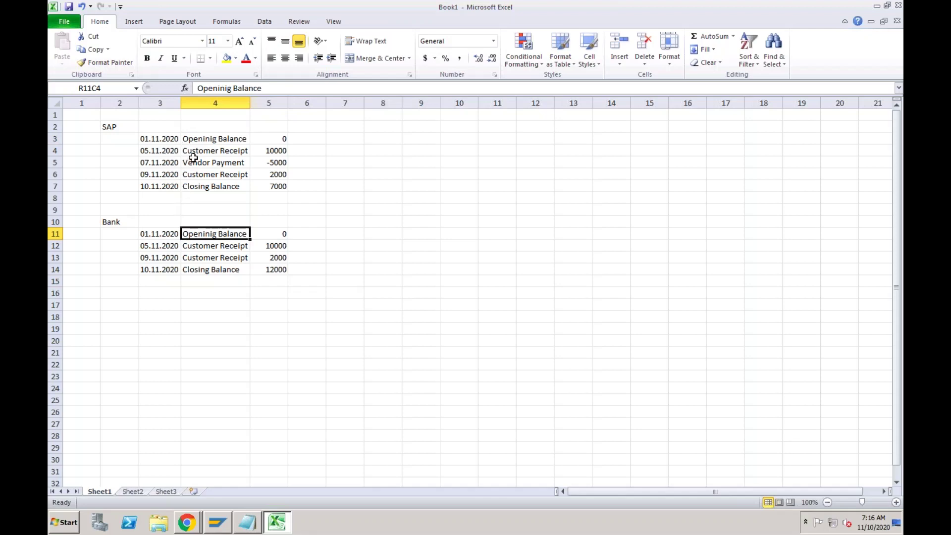
{"action": "left_click_drag", "start_coordinate": [166, 153], "coordinate": [271, 148]}
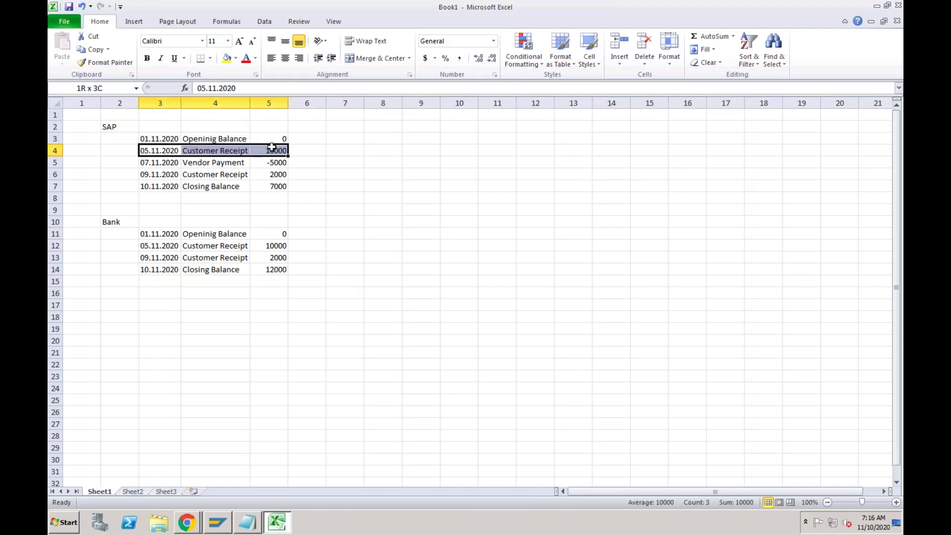
{"action": "left_click", "coordinate": [255, 58]}
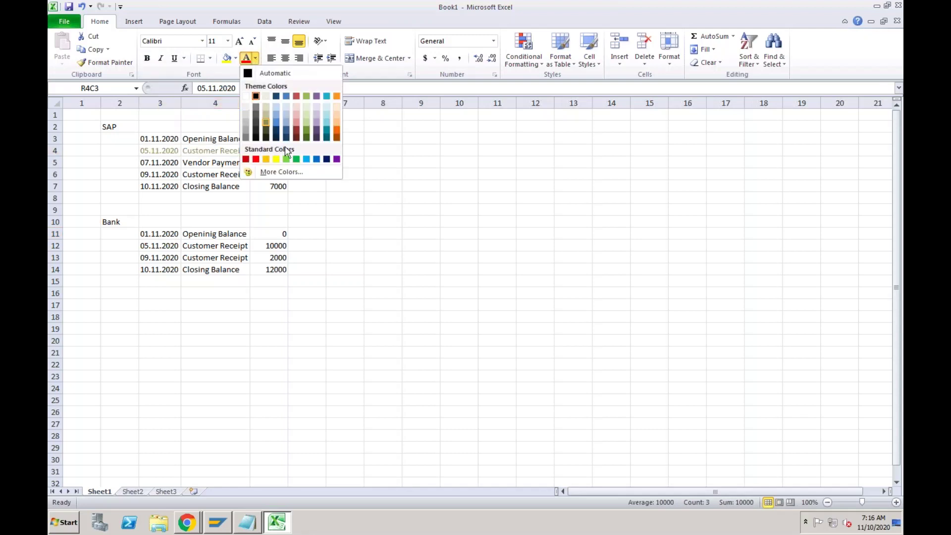
{"action": "left_click", "coordinate": [237, 60]}
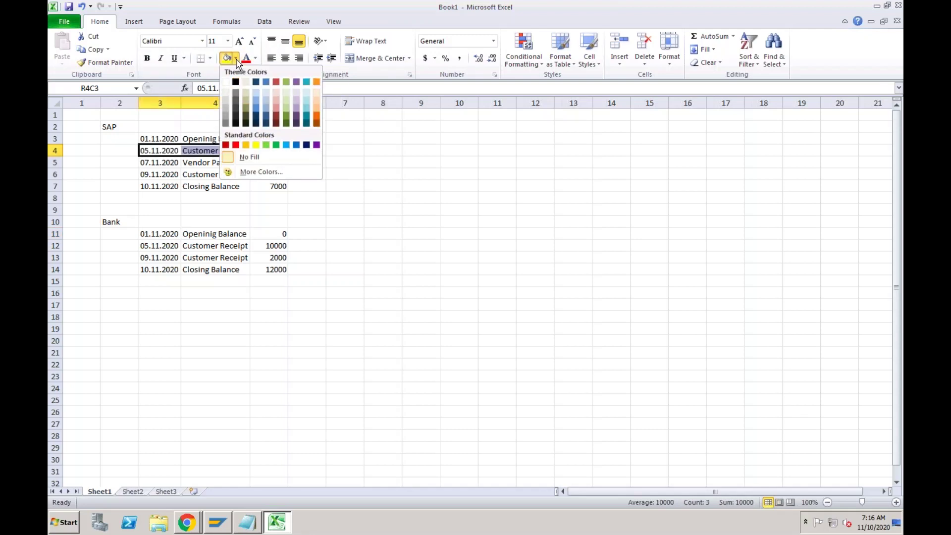
{"action": "left_click", "coordinate": [266, 144]}
{"action": "left_click", "coordinate": [219, 152]}
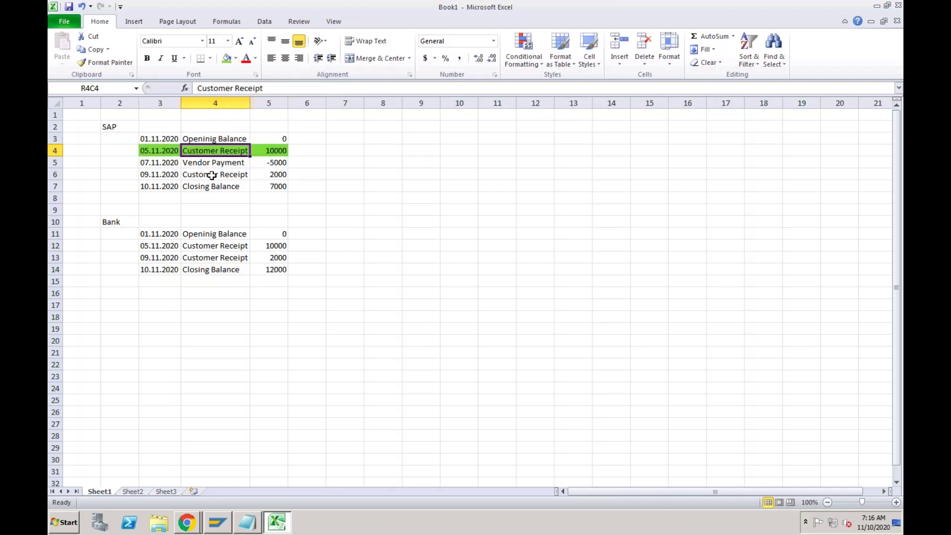
{"action": "left_click", "coordinate": [169, 173]}
{"action": "left_click_drag", "start_coordinate": [197, 172], "coordinate": [266, 174]}
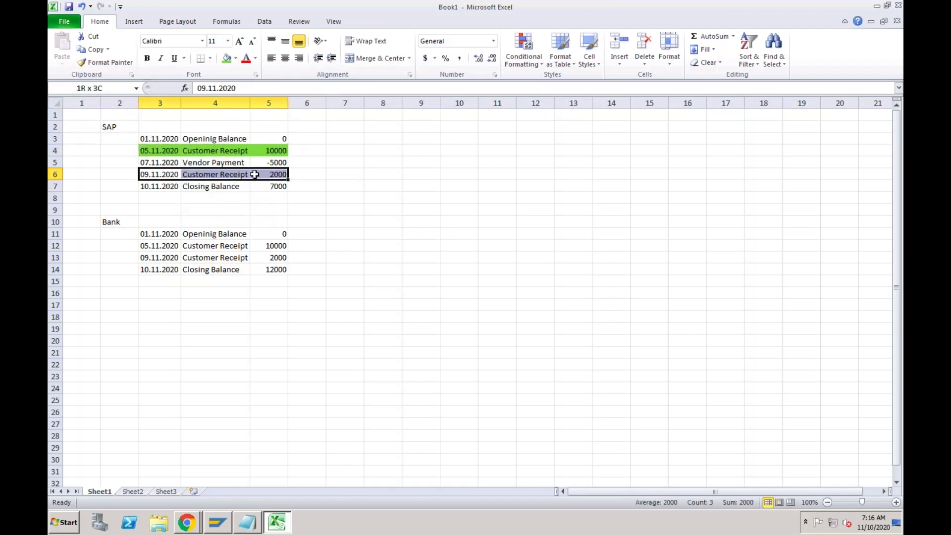
{"action": "left_click", "coordinate": [229, 62]}
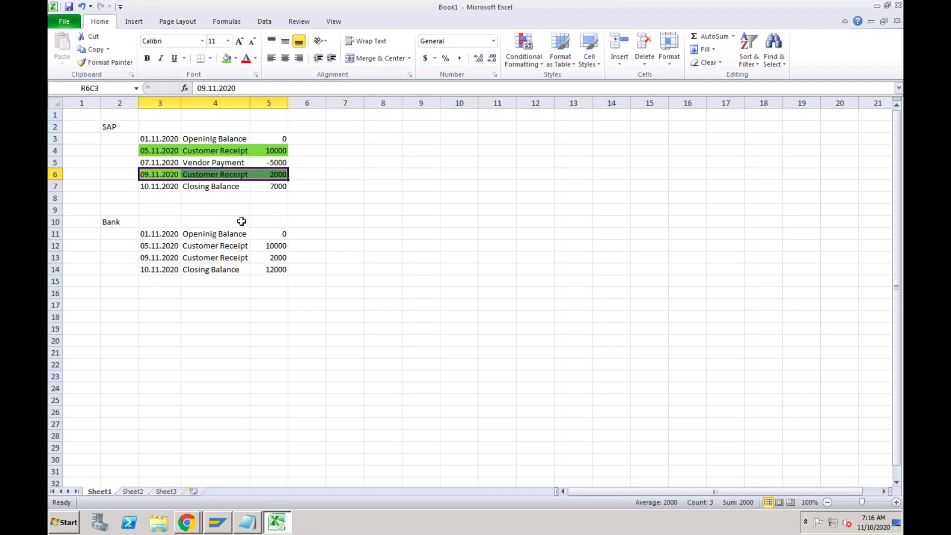
{"action": "left_click", "coordinate": [219, 182]}
Fill the 07.11.2020 Vendor Payment row red and compare it with the Bank entries.
{"action": "left_click", "coordinate": [215, 164]}
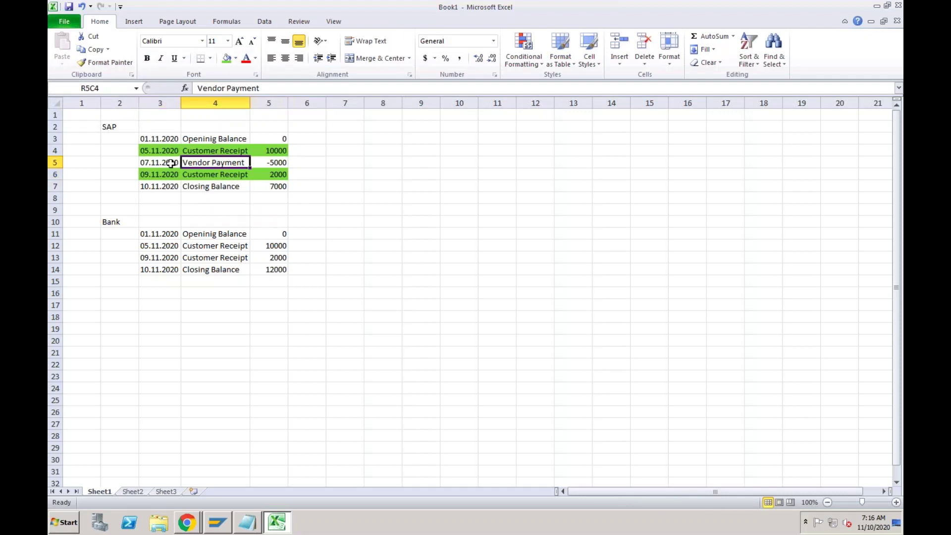
{"action": "left_click_drag", "start_coordinate": [172, 164], "coordinate": [255, 162]}
{"action": "left_click", "coordinate": [236, 59]}
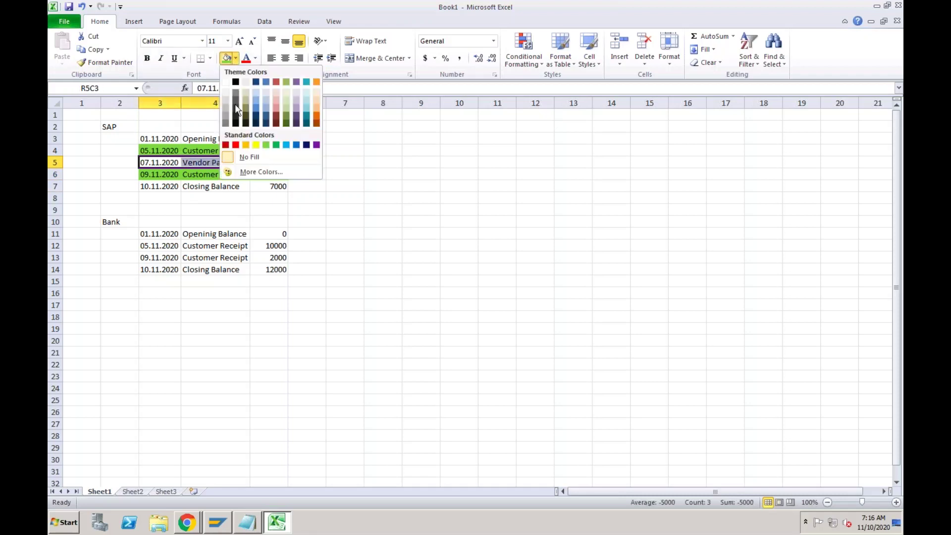
{"action": "left_click", "coordinate": [235, 145]}
{"action": "left_click", "coordinate": [228, 192]}
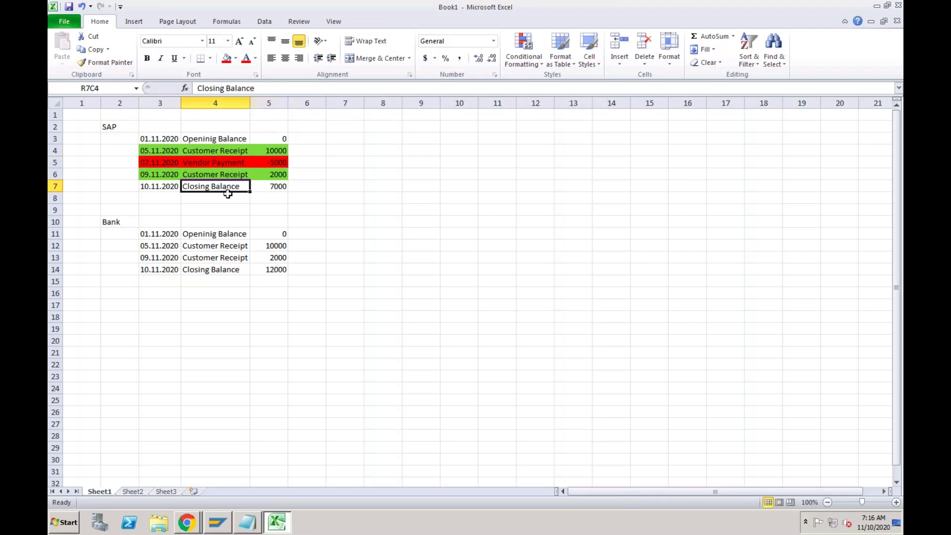
{"action": "left_click", "coordinate": [217, 165]}
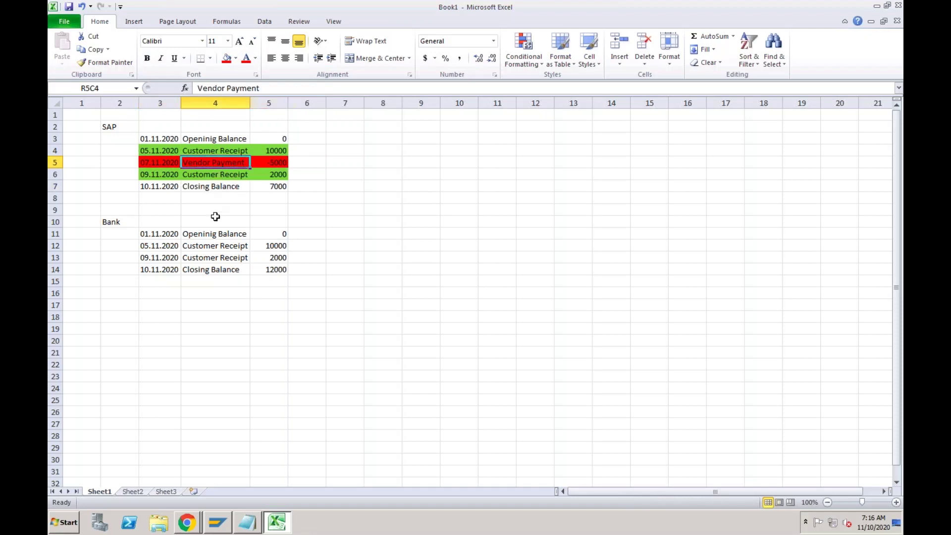
{"action": "left_click", "coordinate": [213, 246]}
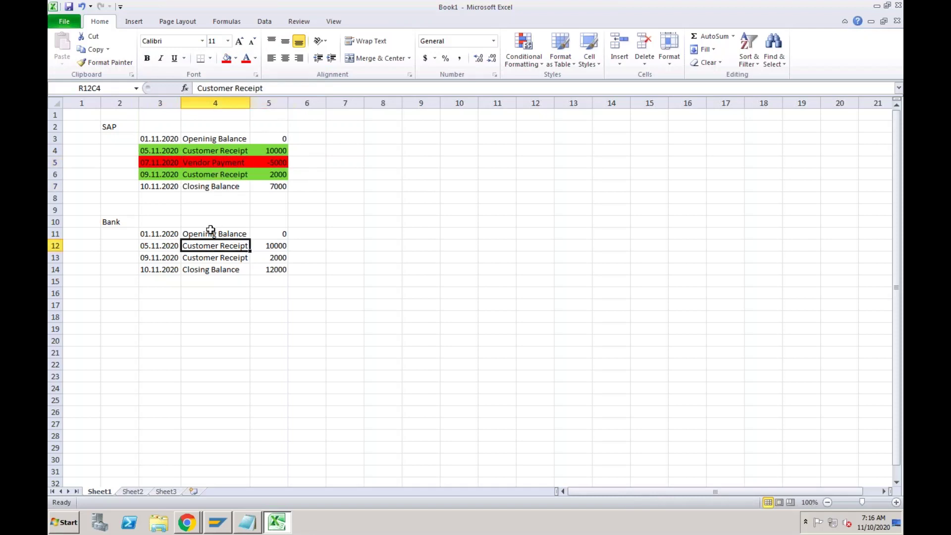
{"action": "left_click", "coordinate": [171, 163]}
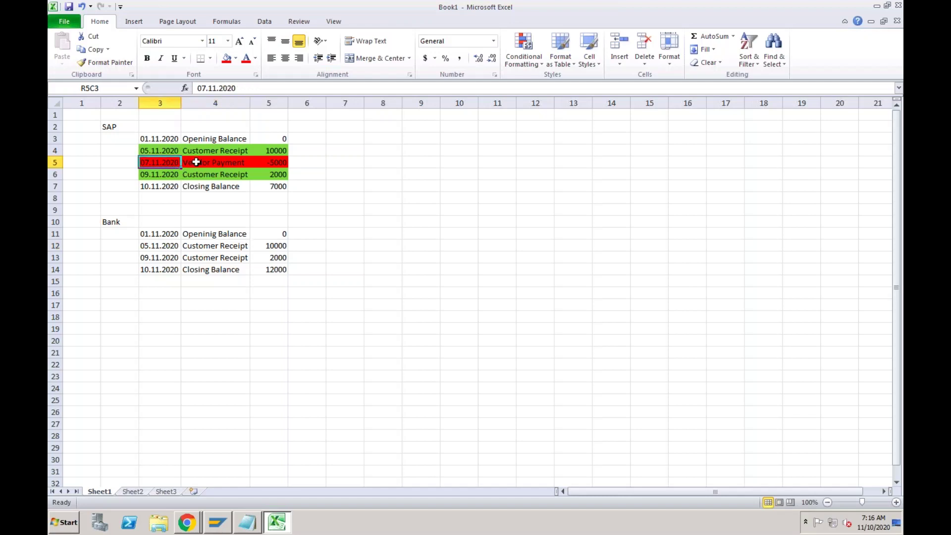
{"action": "left_click", "coordinate": [197, 162]}
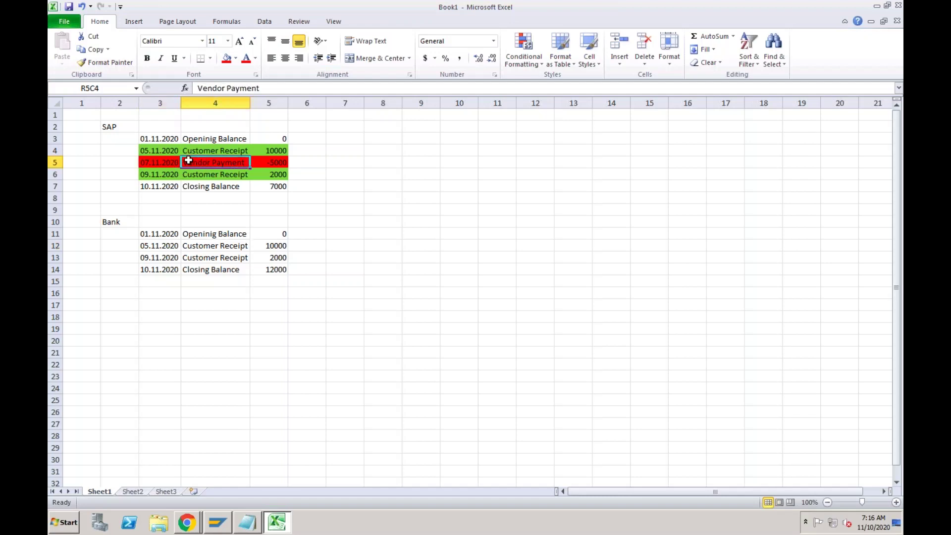
{"action": "left_click", "coordinate": [172, 165]}
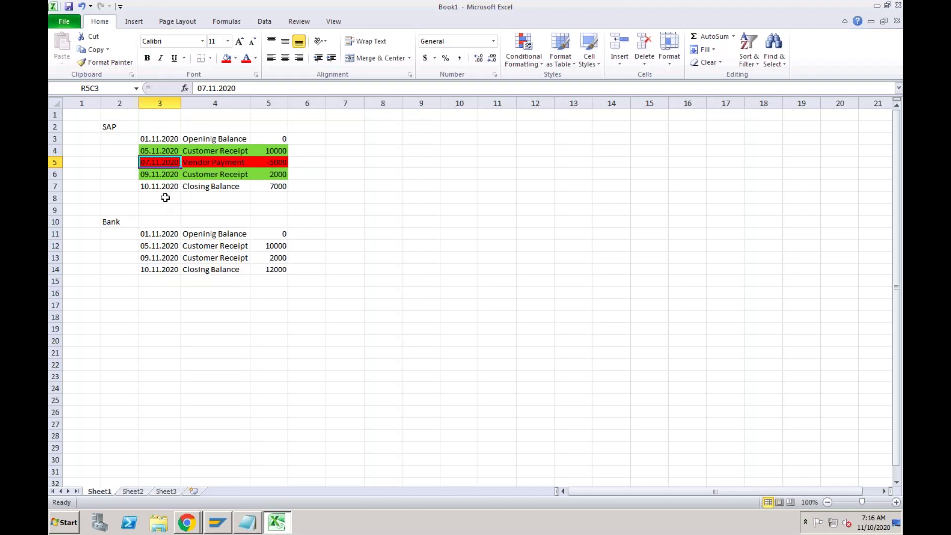
{"action": "left_click", "coordinate": [166, 198]}
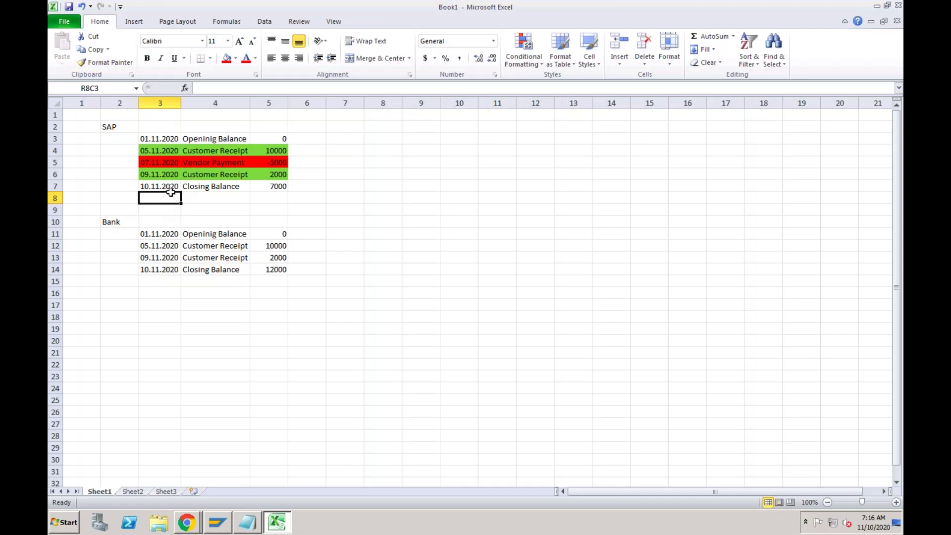
Turn row 7 into a 09.11.2020 Customer Receipt, keeping its 7000 amount.
{"action": "left_click_drag", "start_coordinate": [167, 186], "coordinate": [268, 190]}
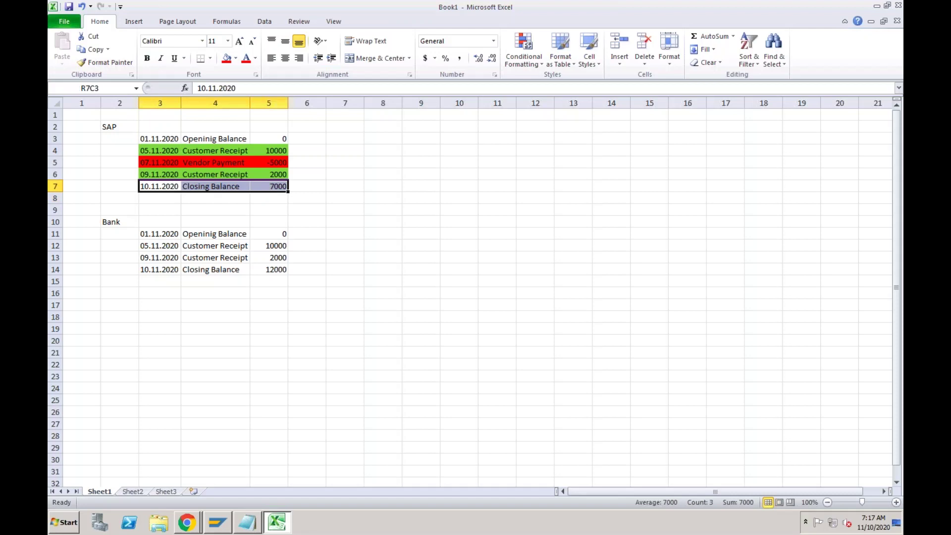
{"action": "key", "text": "BackSpace"}
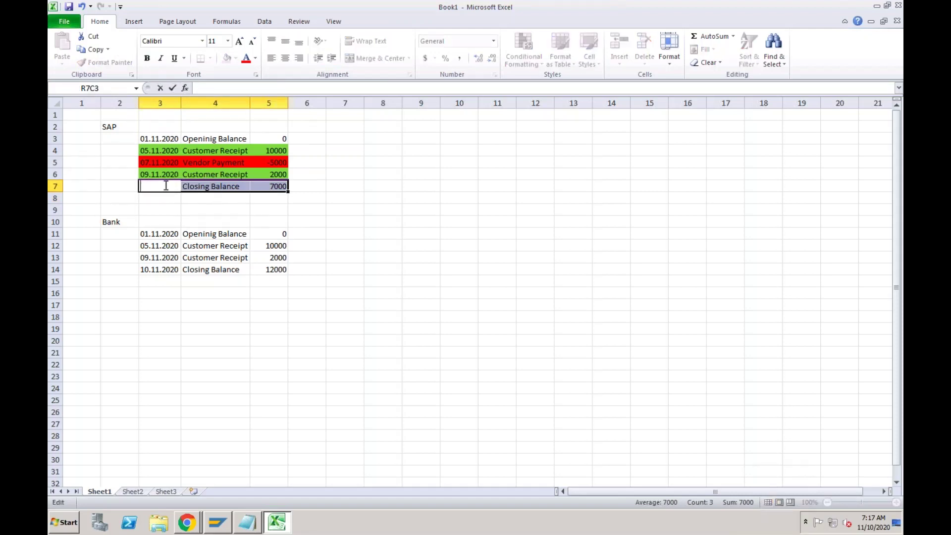
{"action": "type", "text": "09.11.2020"}
{"action": "key", "text": "Tab"}
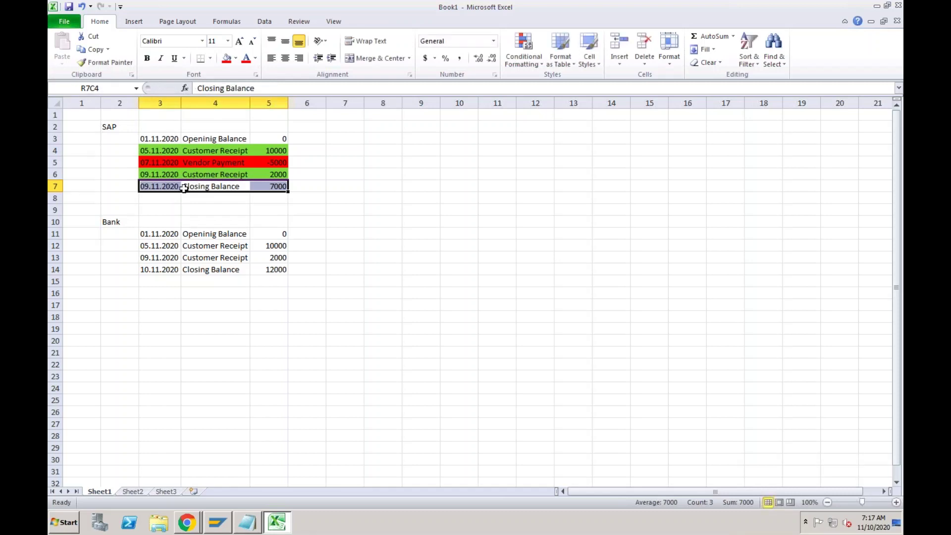
{"action": "left_click", "coordinate": [199, 187]}
{"action": "type", "text": "Cust"}
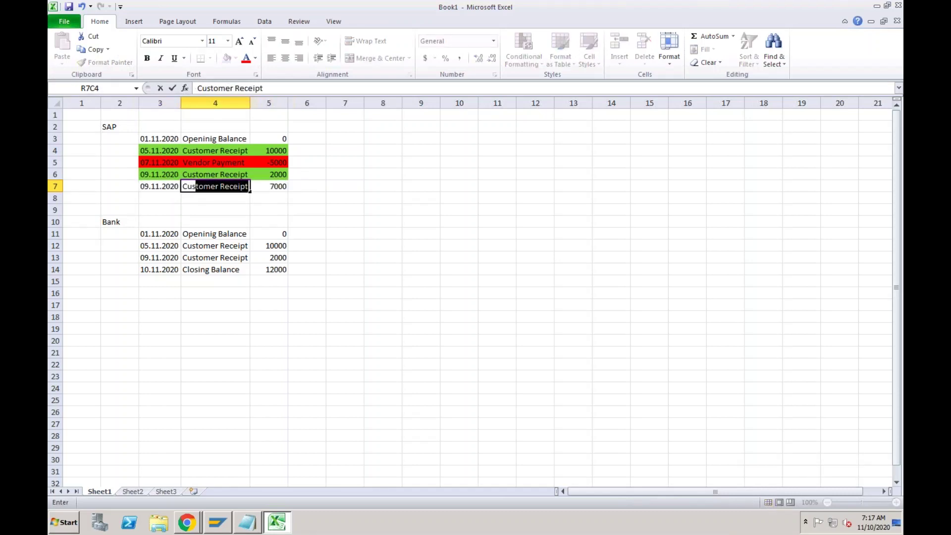
{"action": "type", "text": "omer"}
{"action": "key", "text": "Return"}
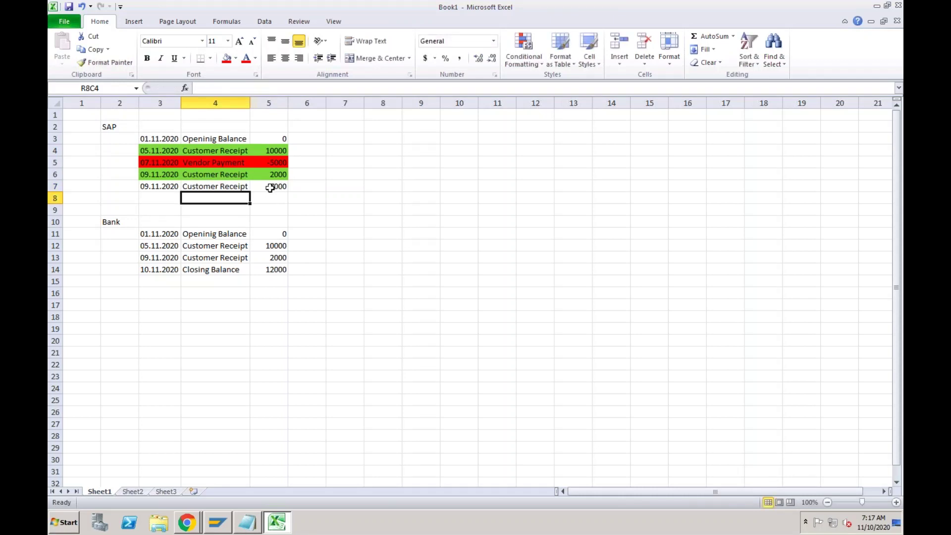
{"action": "left_click", "coordinate": [270, 189]}
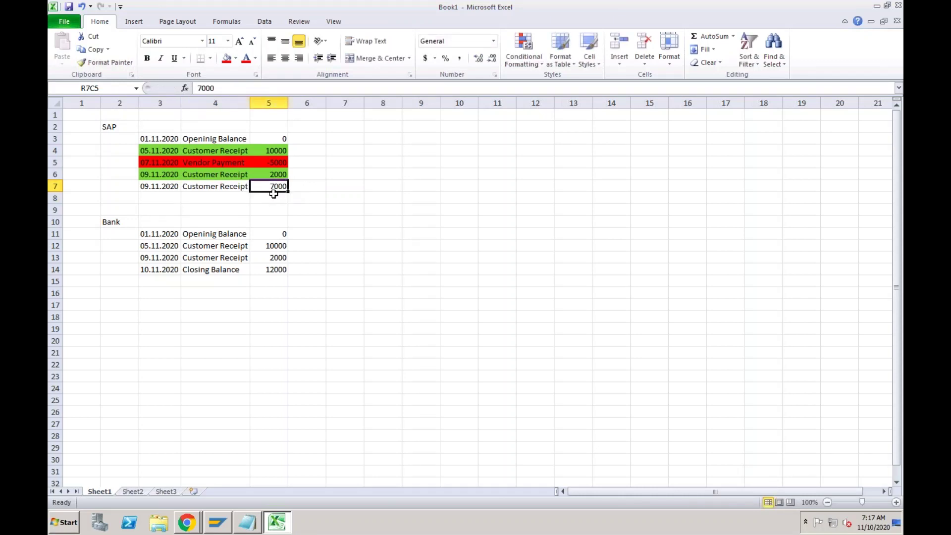
{"action": "left_click", "coordinate": [226, 279]}
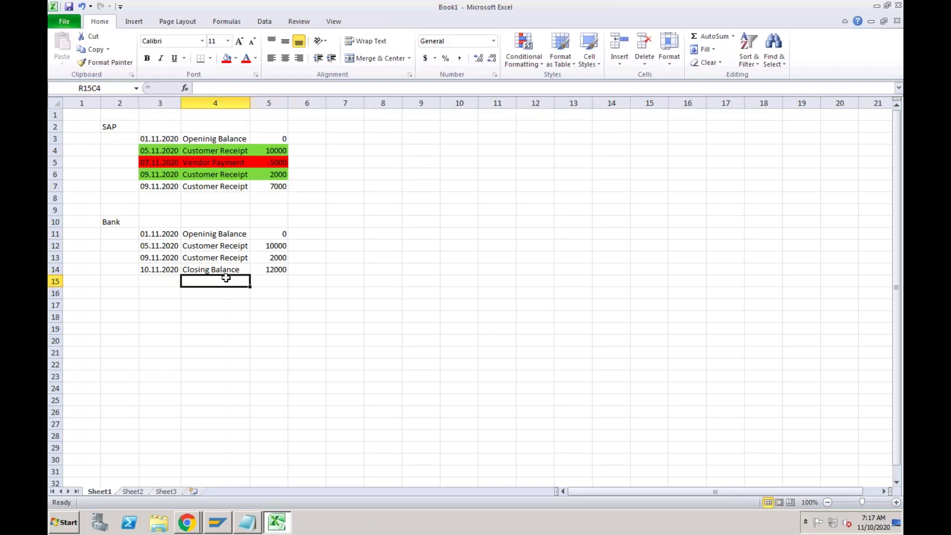
{"action": "left_click", "coordinate": [194, 190]}
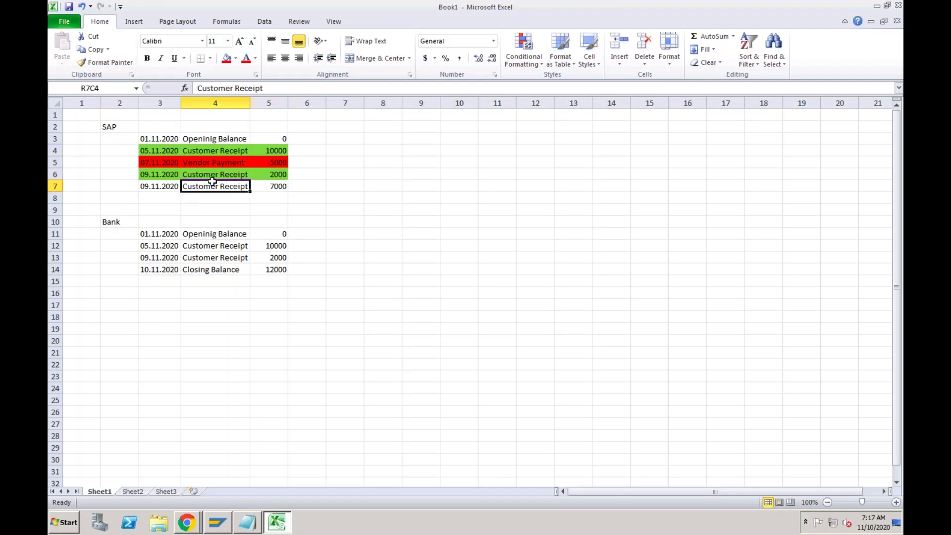
{"action": "left_click", "coordinate": [172, 187]}
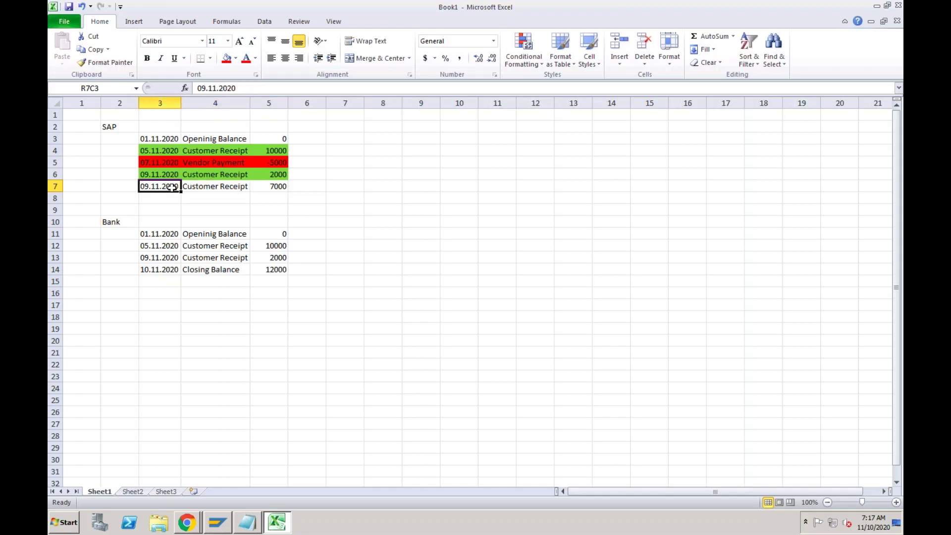
{"action": "left_click", "coordinate": [208, 188]}
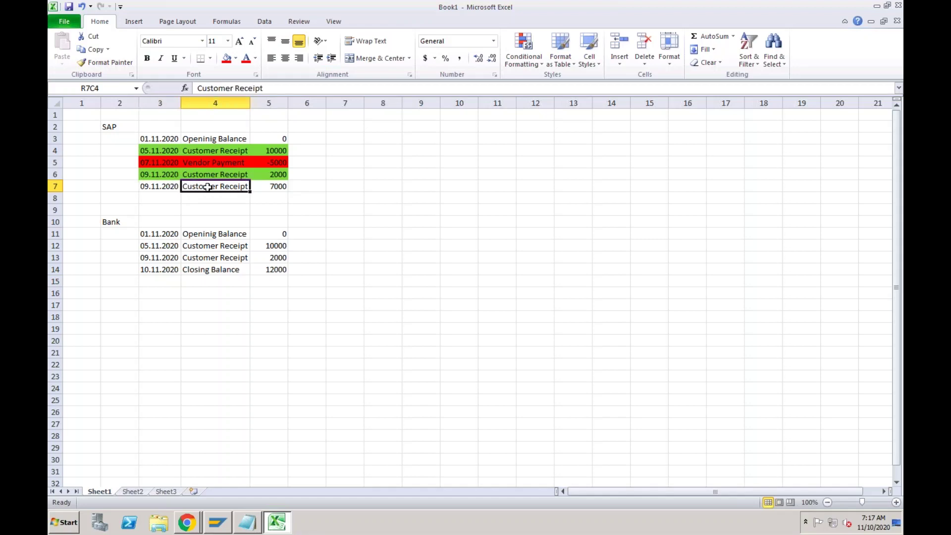
{"action": "left_click", "coordinate": [196, 279]}
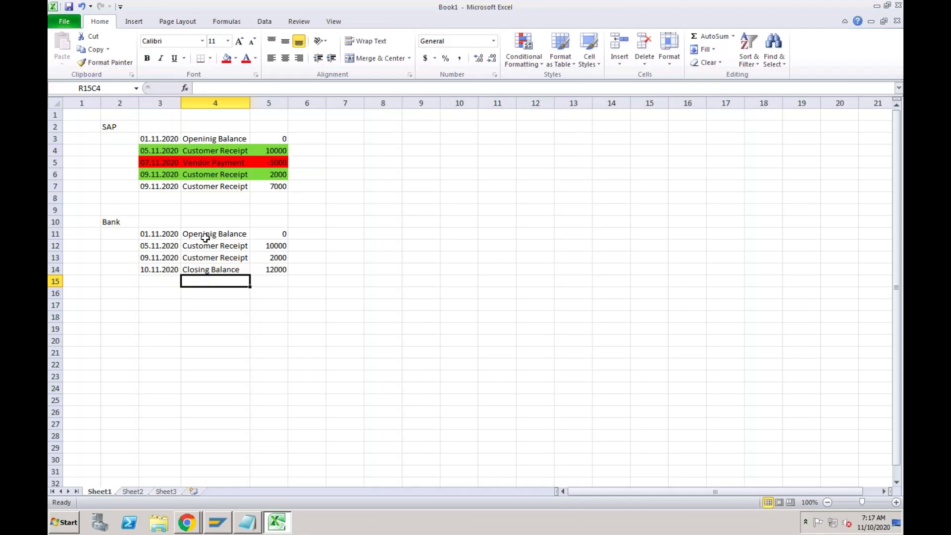
{"action": "left_click", "coordinate": [221, 189]}
{"action": "left_click", "coordinate": [261, 184]}
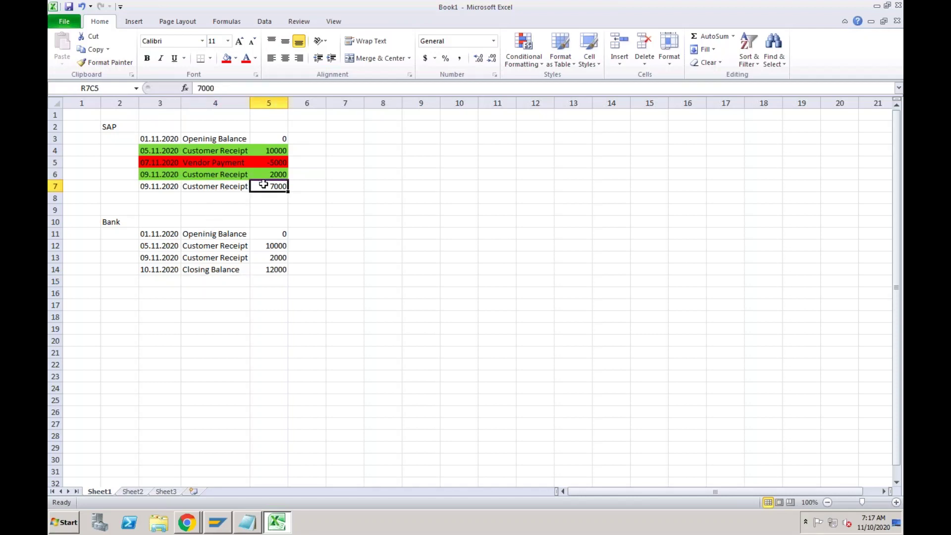
{"action": "left_click", "coordinate": [233, 189]}
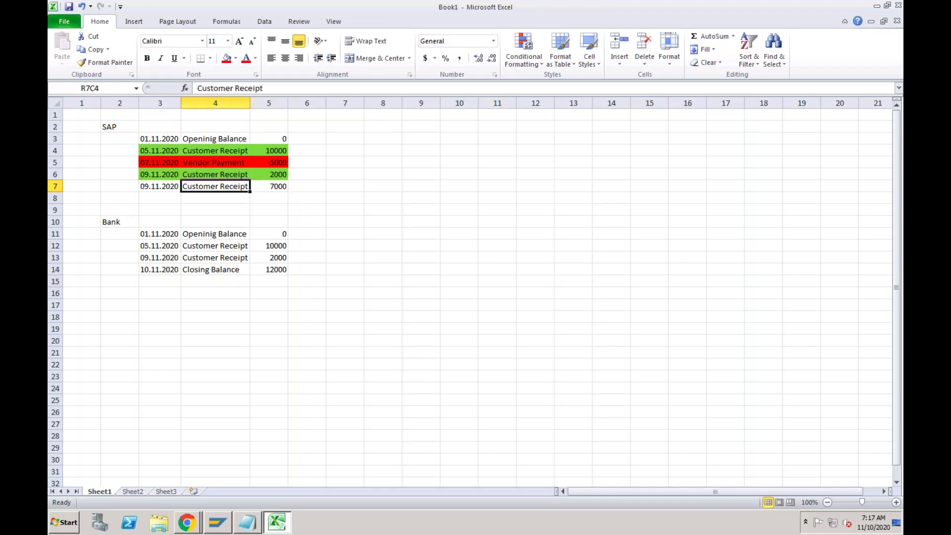
{"action": "left_click", "coordinate": [213, 282]}
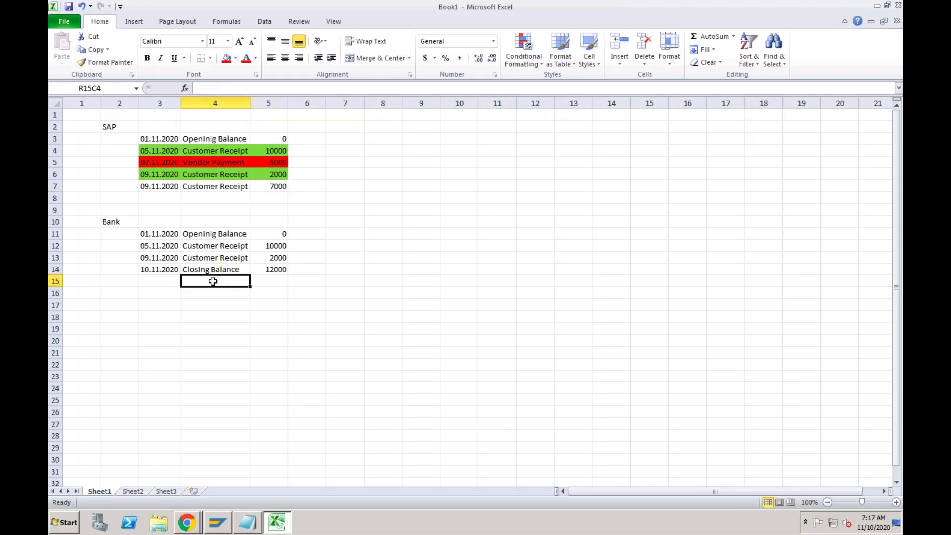
{"action": "left_click", "coordinate": [213, 190]}
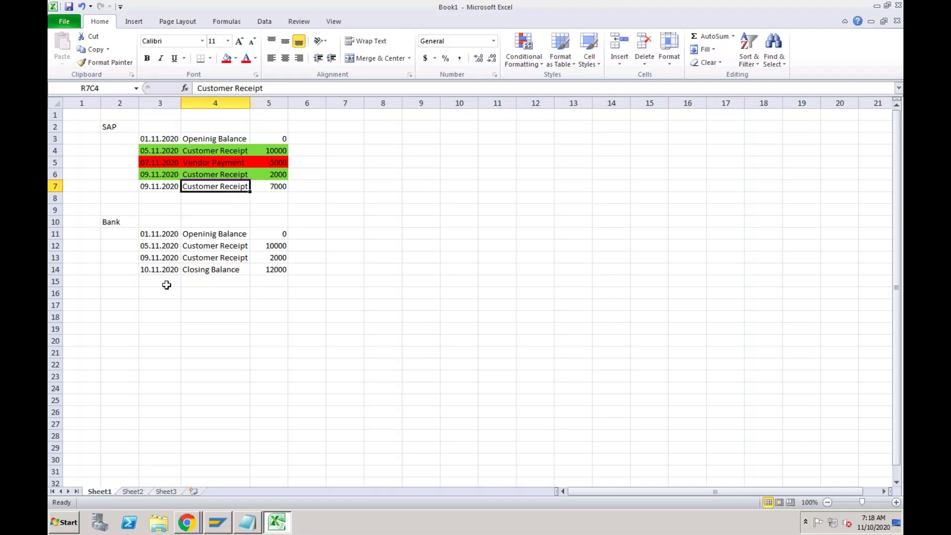
{"action": "left_click", "coordinate": [167, 286]}
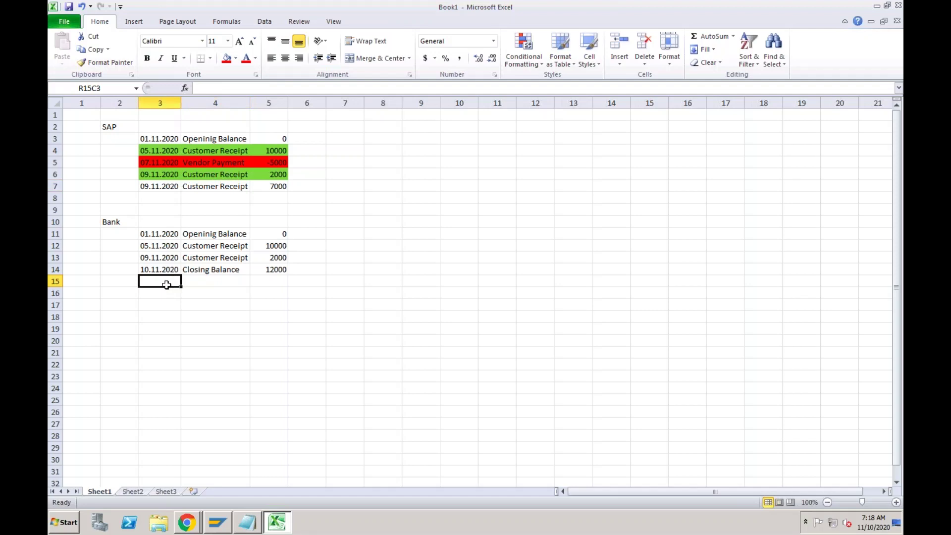
Fill the 09.11.2020 SAP Customer Receipt row of 7000 with red.
{"action": "left_click_drag", "start_coordinate": [168, 189], "coordinate": [257, 187]}
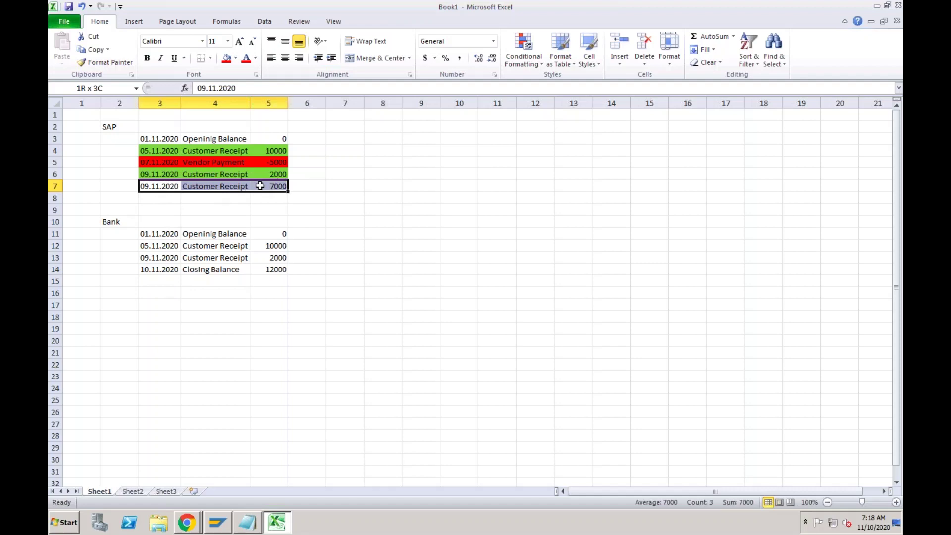
{"action": "left_click", "coordinate": [227, 63]}
{"action": "left_click", "coordinate": [212, 188]}
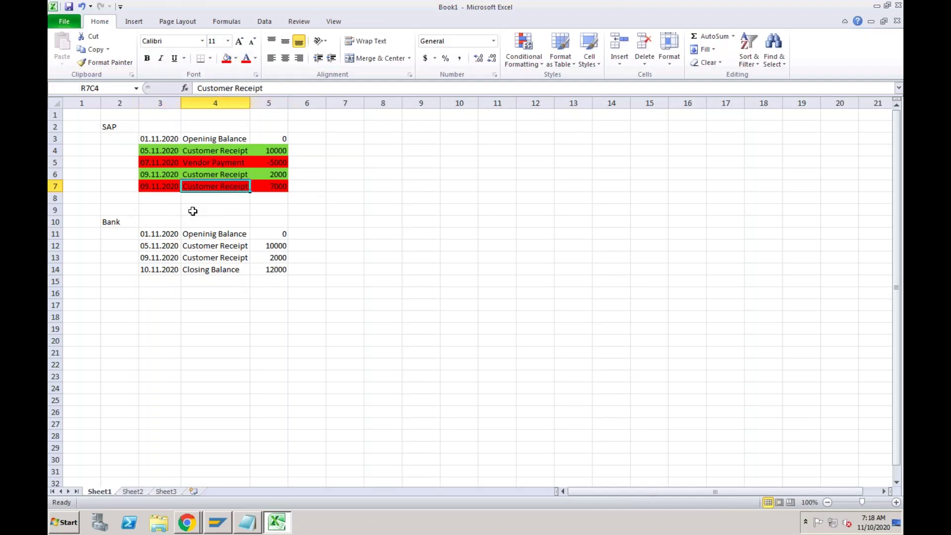
Point out the date and Customer Receipt description of the 7000 entry, then deselect.
{"action": "left_click", "coordinate": [168, 184]}
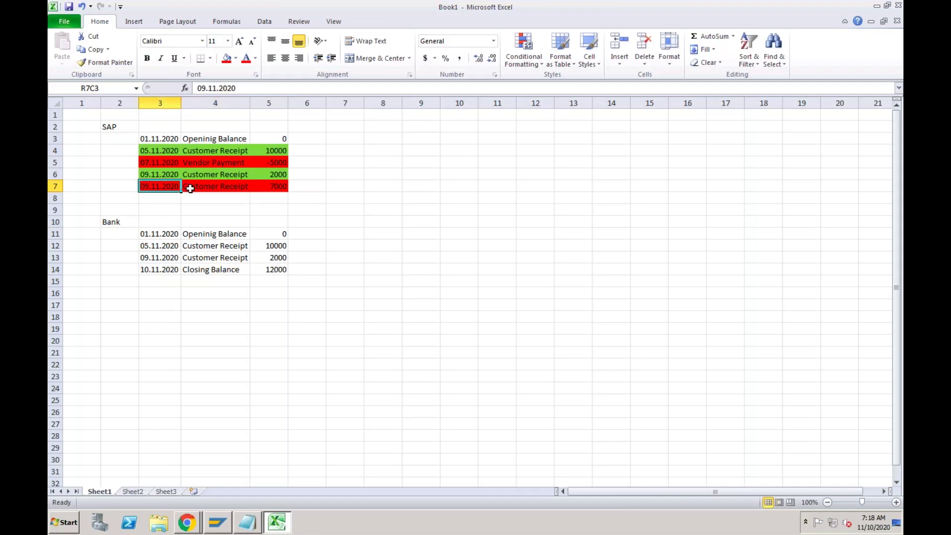
{"action": "left_click", "coordinate": [189, 187]}
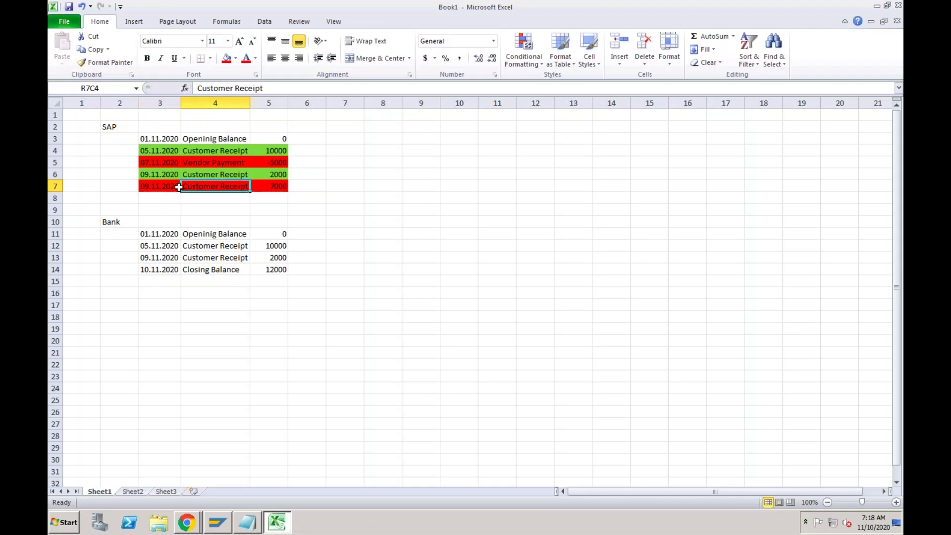
{"action": "left_click", "coordinate": [170, 188]}
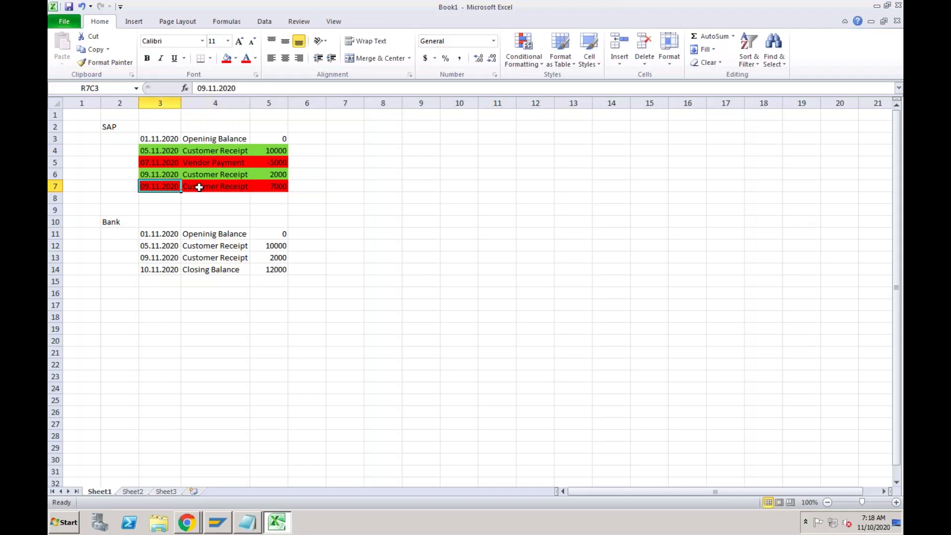
{"action": "left_click", "coordinate": [199, 187]}
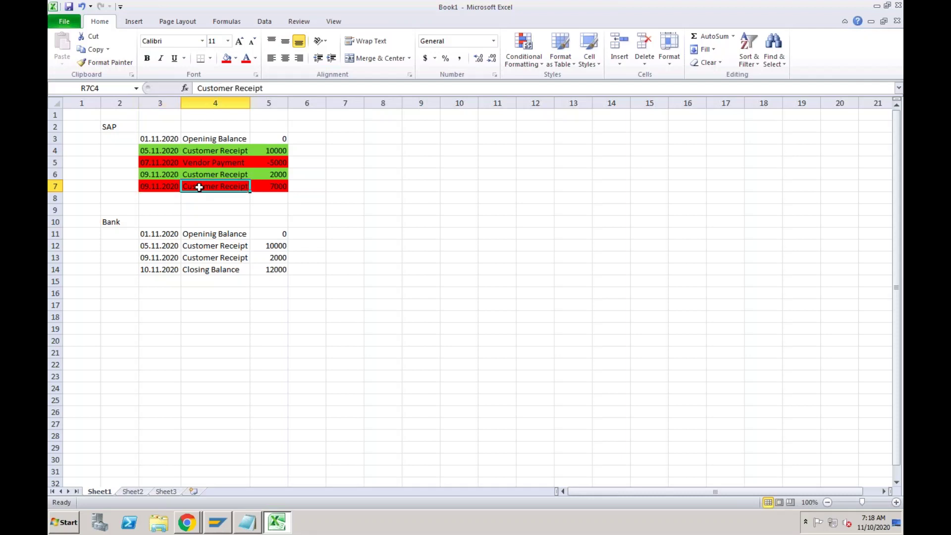
{"action": "left_click", "coordinate": [189, 283]}
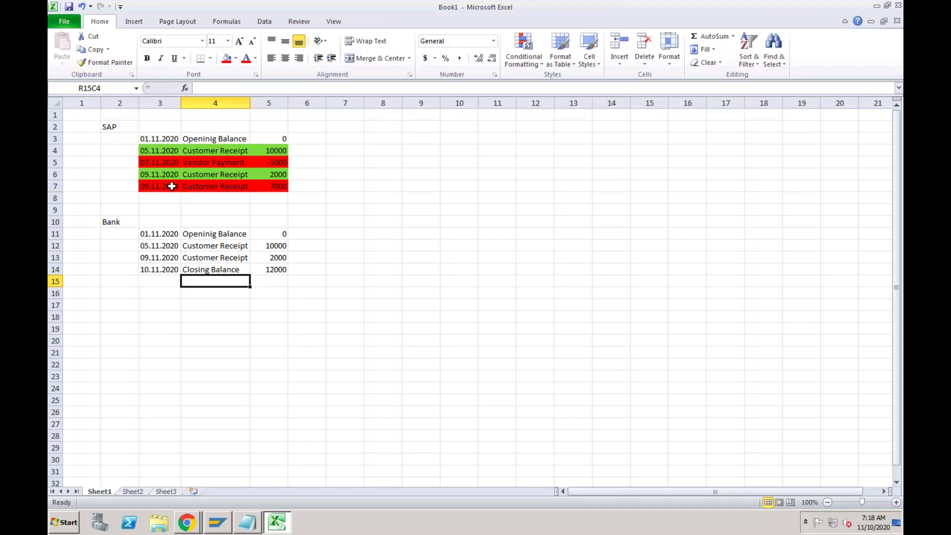
{"action": "left_click", "coordinate": [172, 187]}
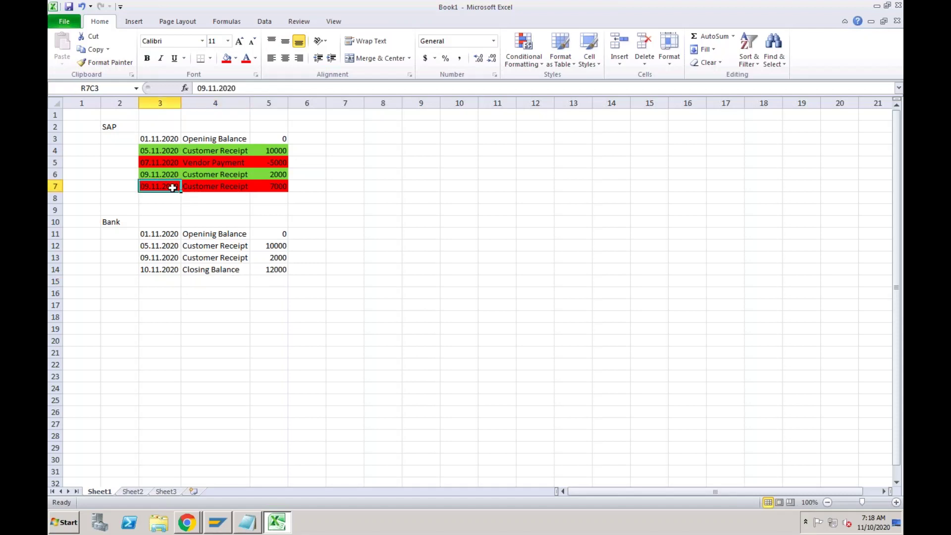
{"action": "left_click", "coordinate": [201, 188]}
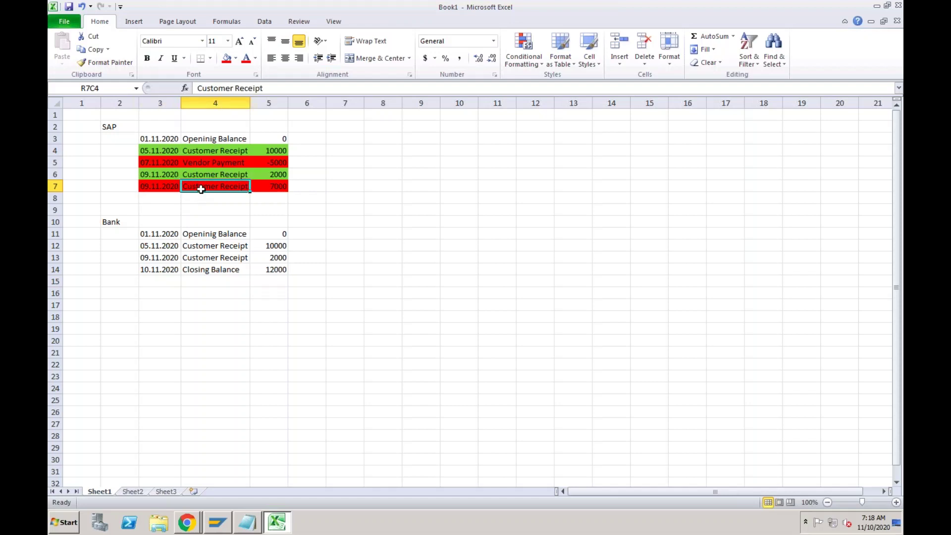
{"action": "left_click", "coordinate": [204, 150]}
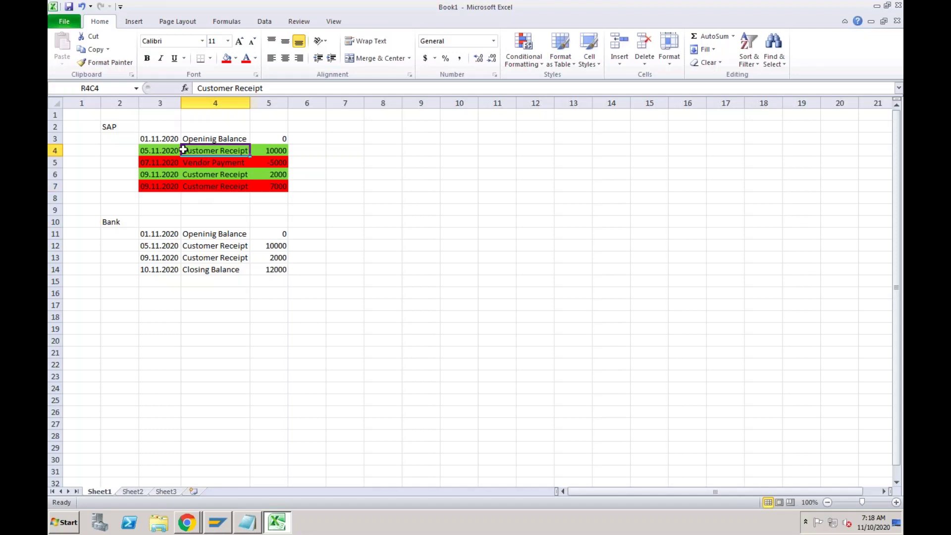
{"action": "left_click", "coordinate": [164, 151]}
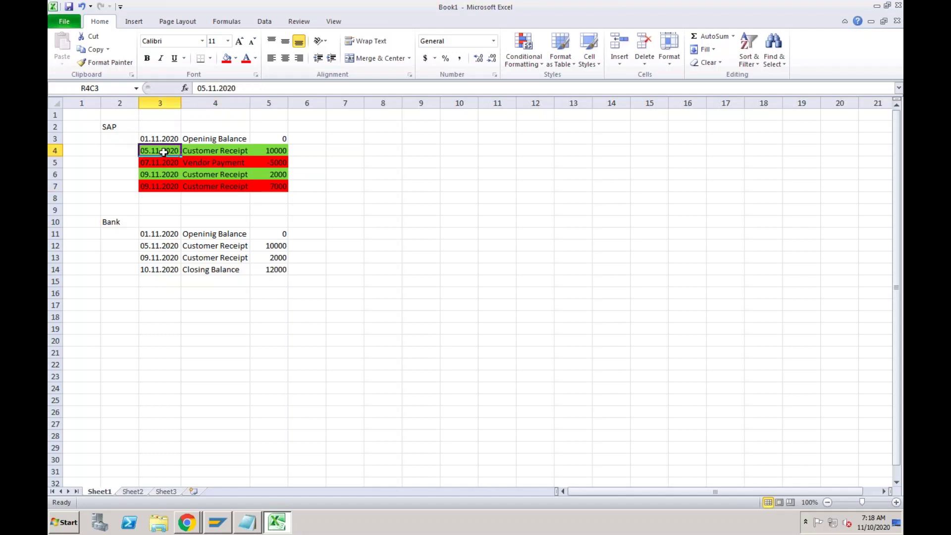
{"action": "left_click", "coordinate": [169, 172]}
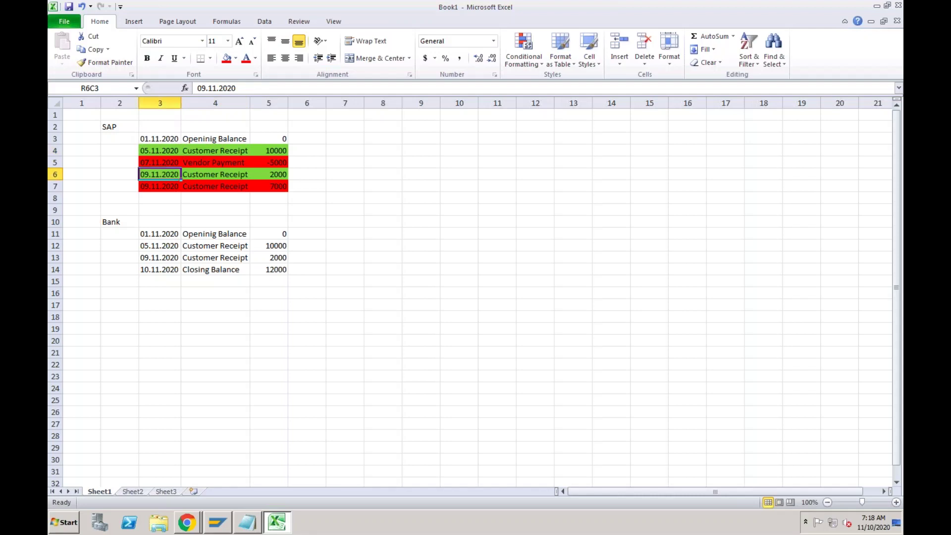
{"action": "left_click", "coordinate": [166, 184]}
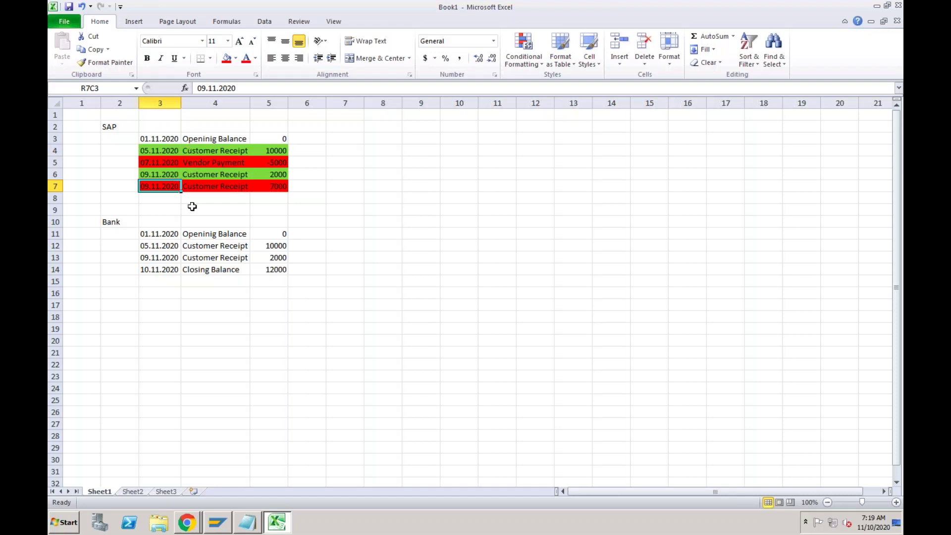
{"action": "left_click", "coordinate": [168, 237]}
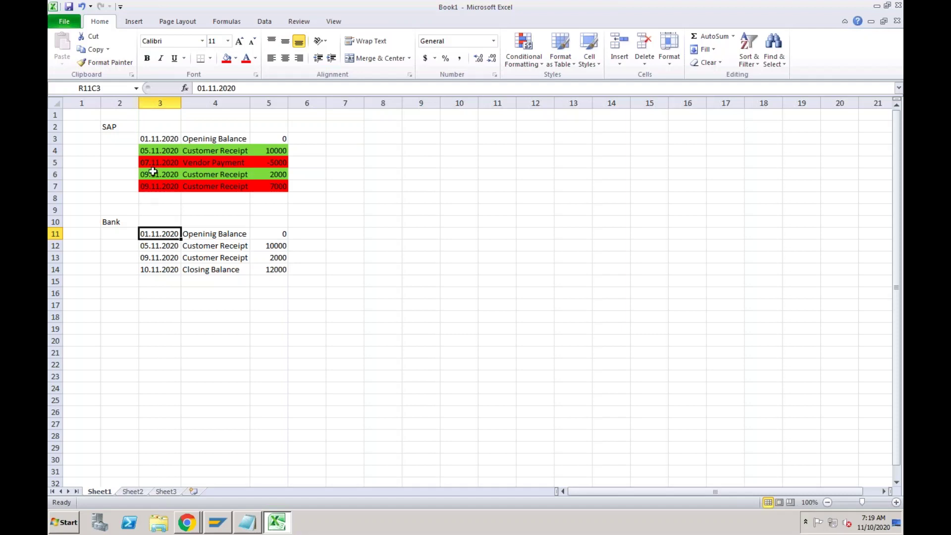
{"action": "left_click", "coordinate": [175, 141]}
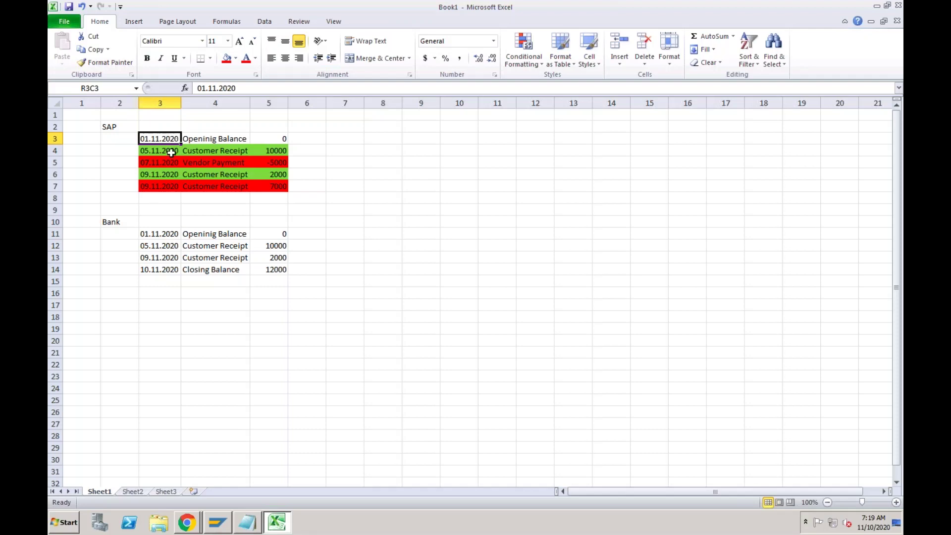
Enter a 09.11.2020 'Bank Charges' entry below the SAP list, then delete it again.
{"action": "left_click", "coordinate": [158, 198]}
{"action": "type", "text": "09"}
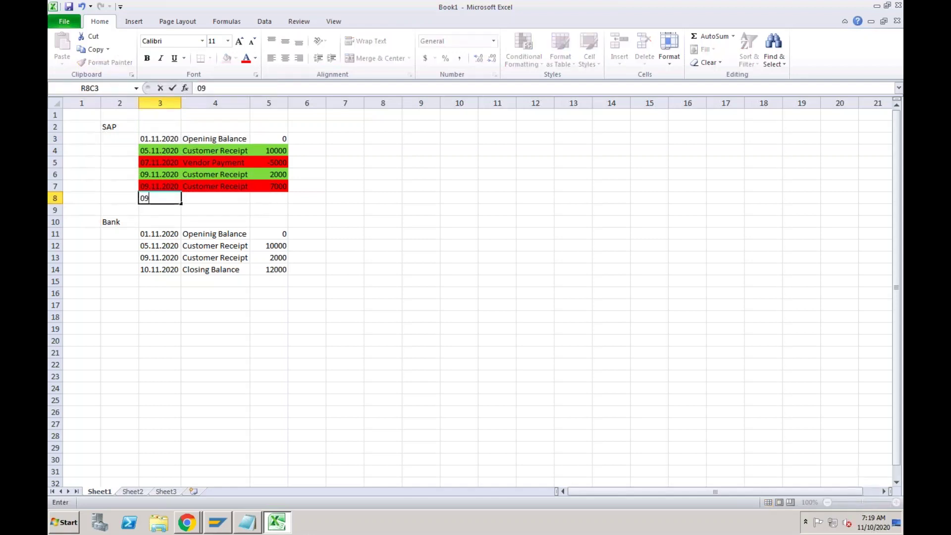
{"action": "type", "text": ".11.2020"}
{"action": "key", "text": "Tab"}
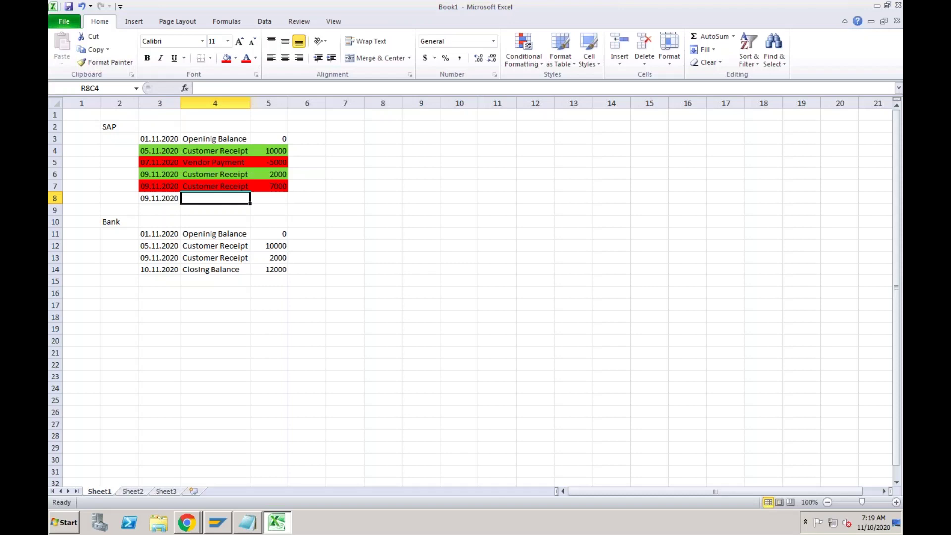
{"action": "type", "text": "Bank Char"}
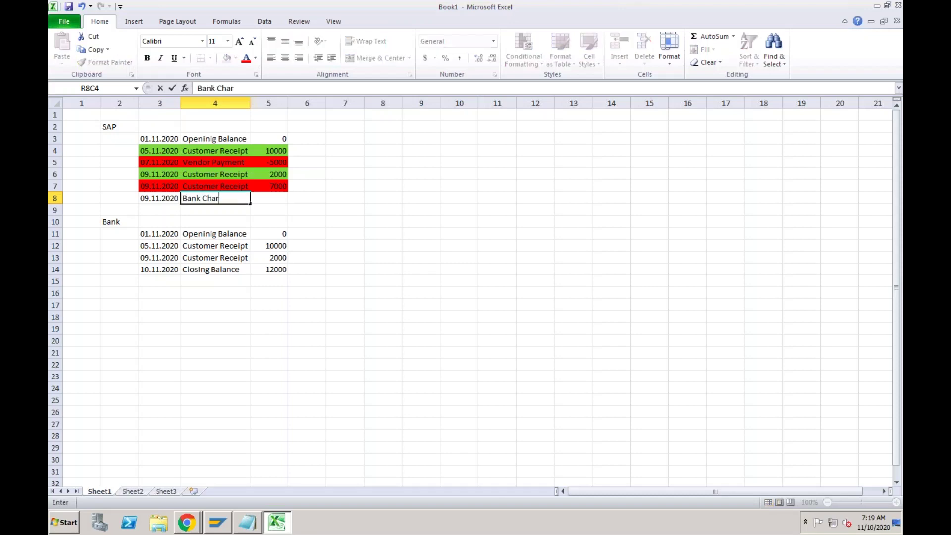
{"action": "type", "text": "ges"}
{"action": "left_click", "coordinate": [175, 211]}
{"action": "left_click_drag", "start_coordinate": [166, 197], "coordinate": [192, 199]}
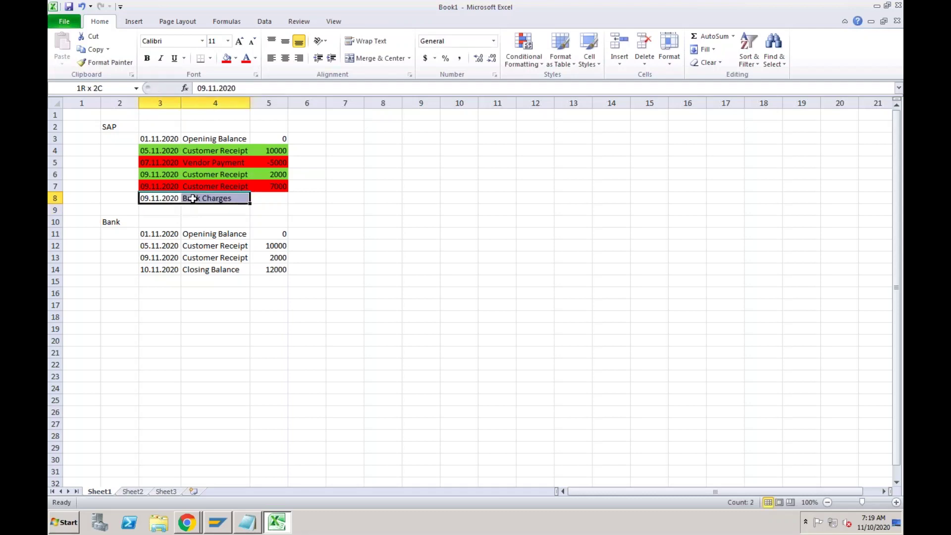
{"action": "key", "text": "BackSpace"}
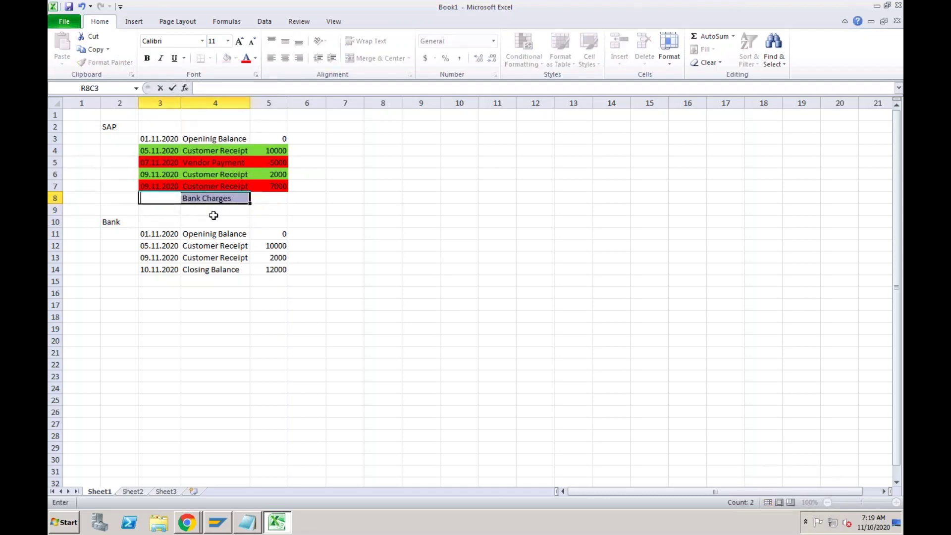
{"action": "left_click", "coordinate": [214, 215]}
{"action": "left_click", "coordinate": [211, 198]}
{"action": "key", "text": "Delete"}
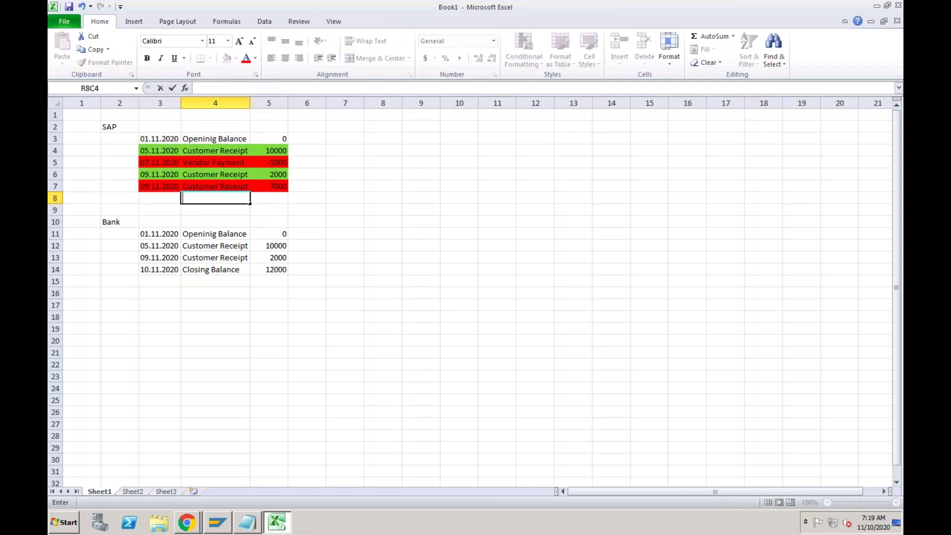
Date a new bank row 10.11.2020 and turn the old closing row into Bank Charges of -500.
{"action": "left_click", "coordinate": [155, 282]}
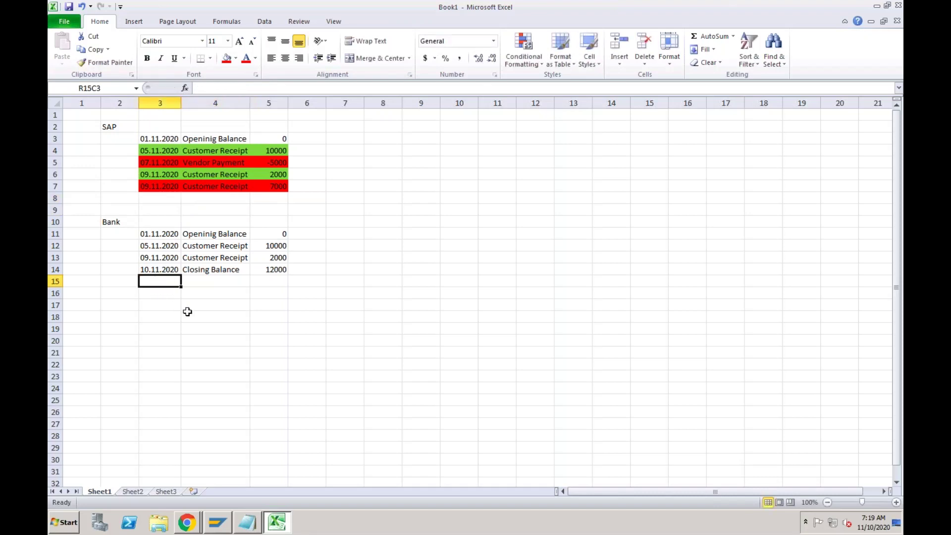
{"action": "type", "text": "10.11."}
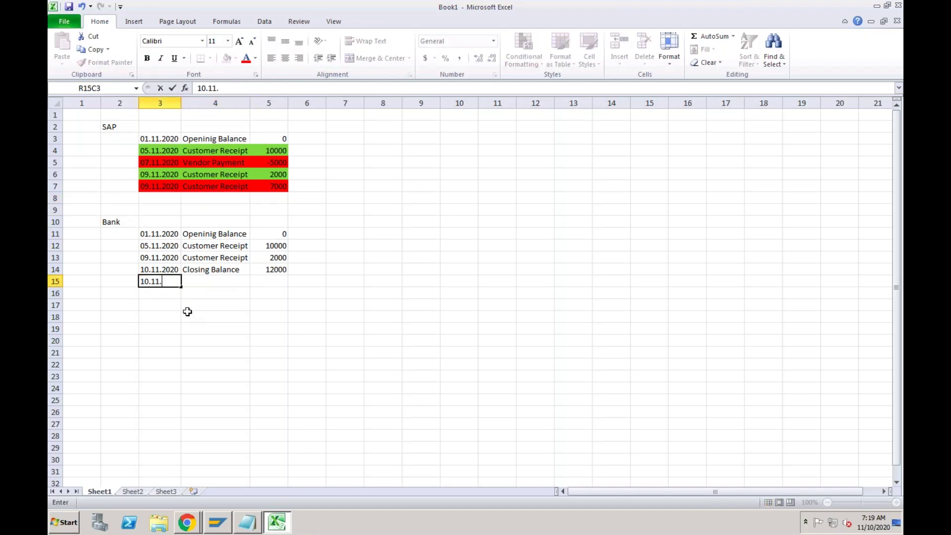
{"action": "type", "text": "2020"}
{"action": "left_click", "coordinate": [203, 282]}
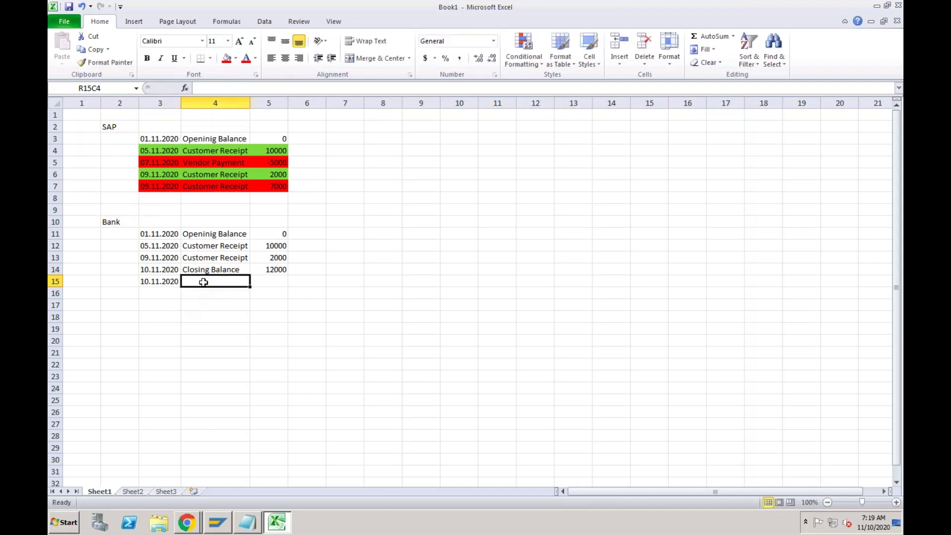
{"action": "left_click", "coordinate": [160, 270]}
{"action": "left_click", "coordinate": [202, 268]}
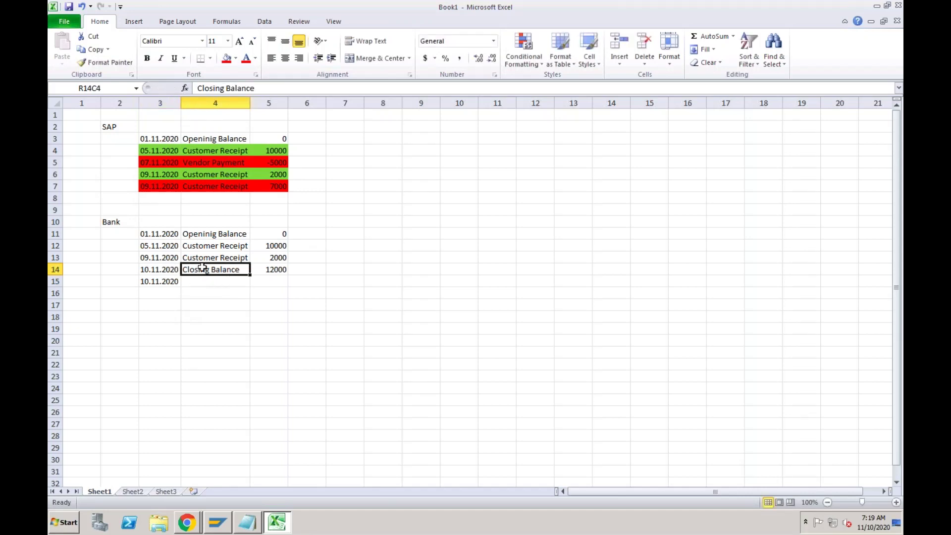
{"action": "type", "text": "Bank Cha"}
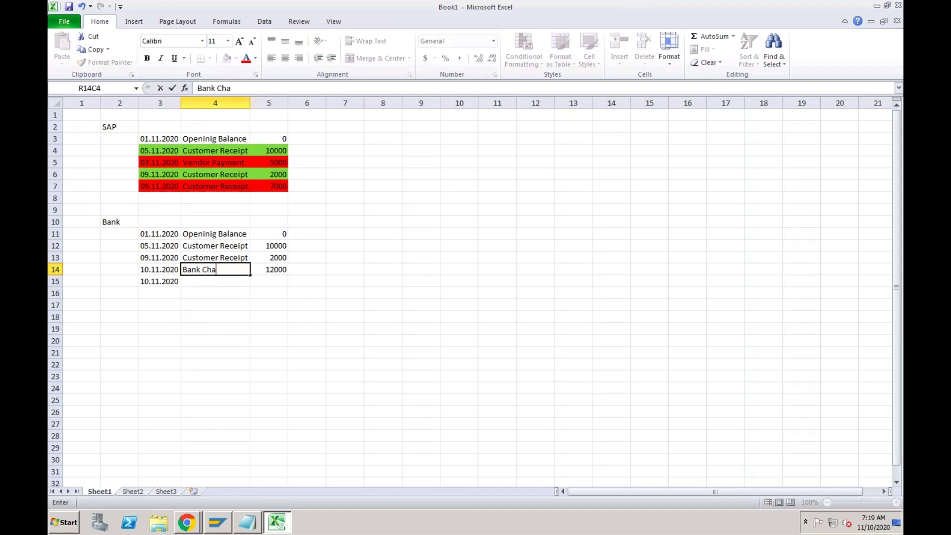
{"action": "type", "text": "rges"}
{"action": "key", "text": "Return"}
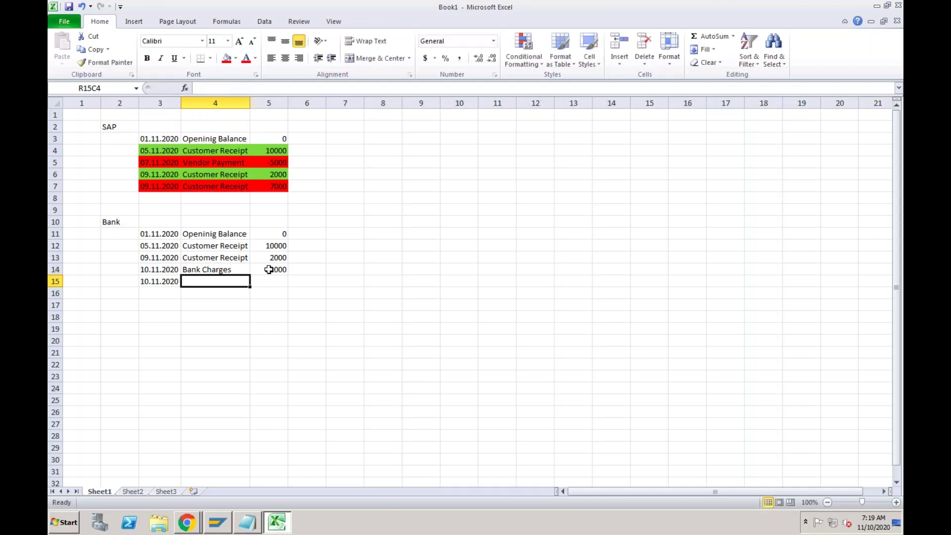
{"action": "double_click", "coordinate": [269, 269]}
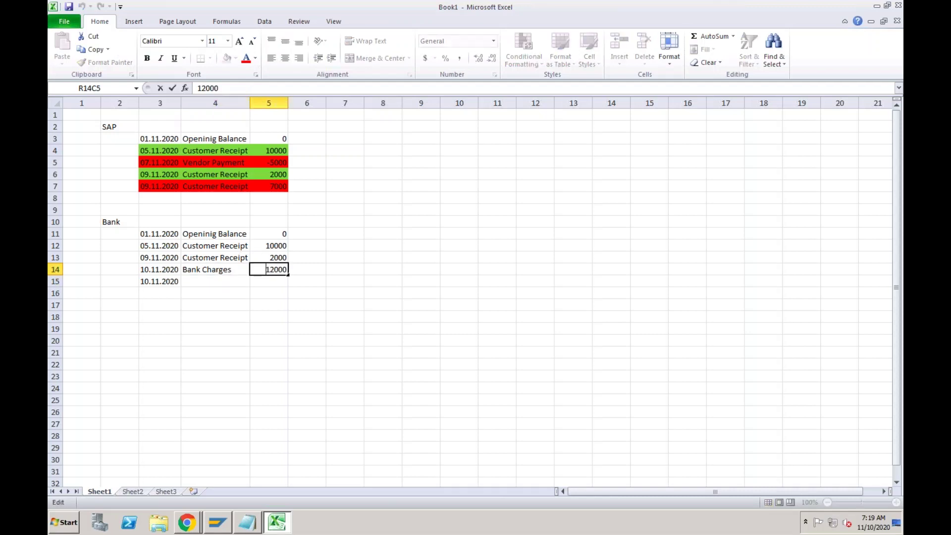
{"action": "left_click_drag", "start_coordinate": [266, 270], "coordinate": [288, 270]}
{"action": "type", "text": "-500"}
{"action": "key", "text": "Return"}
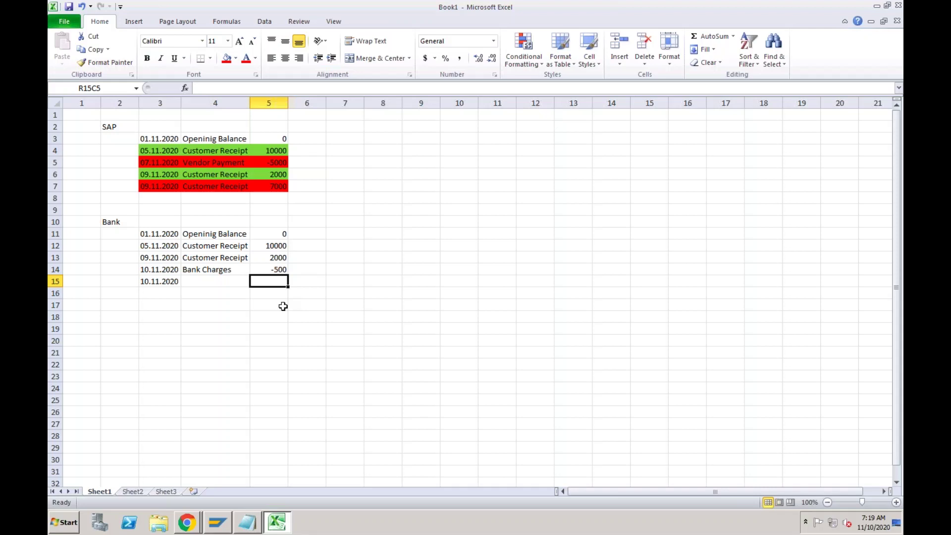
Enter 11500 with the label 'Closing Balance' in the new 10.11.2020 row.
{"action": "type", "text": "11500"}
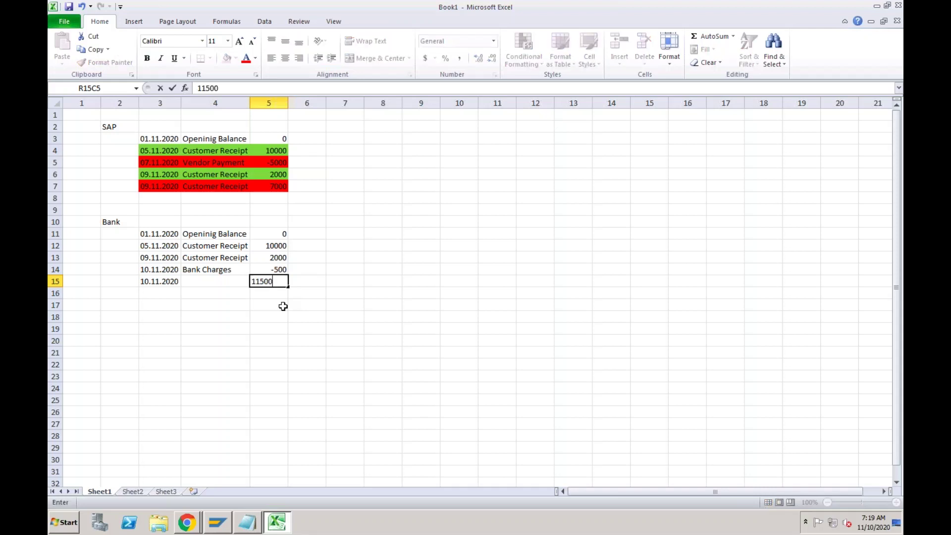
{"action": "key", "text": "Return"}
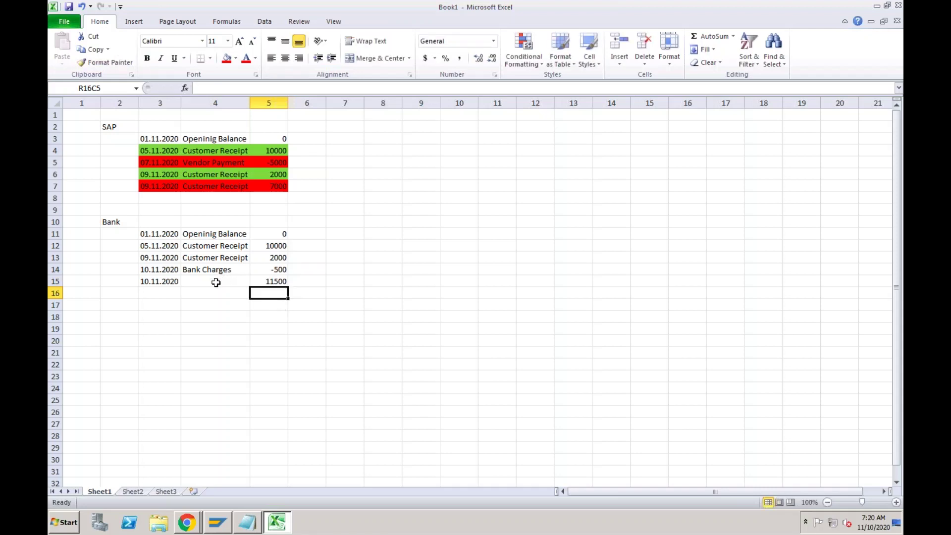
{"action": "left_click", "coordinate": [216, 282]}
{"action": "type", "text": "Closi"}
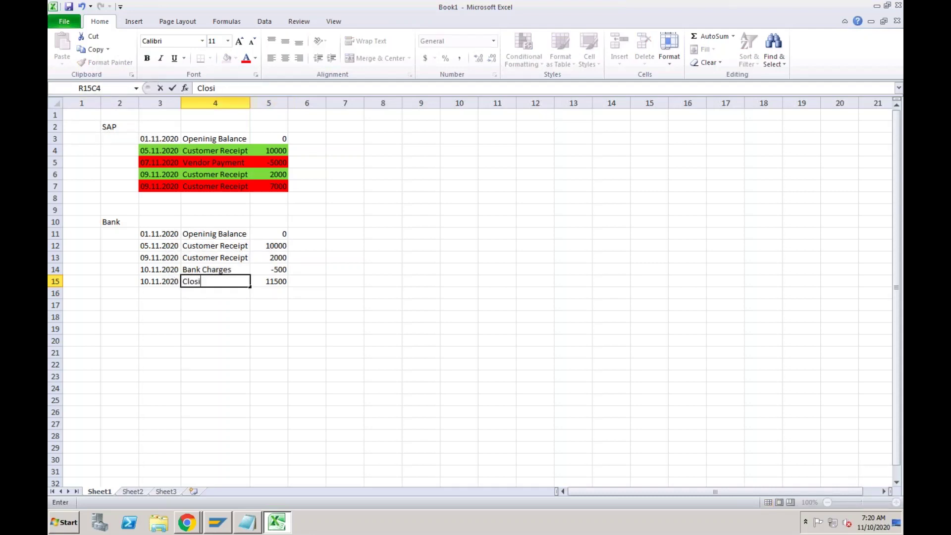
{"action": "type", "text": "ng Balance"}
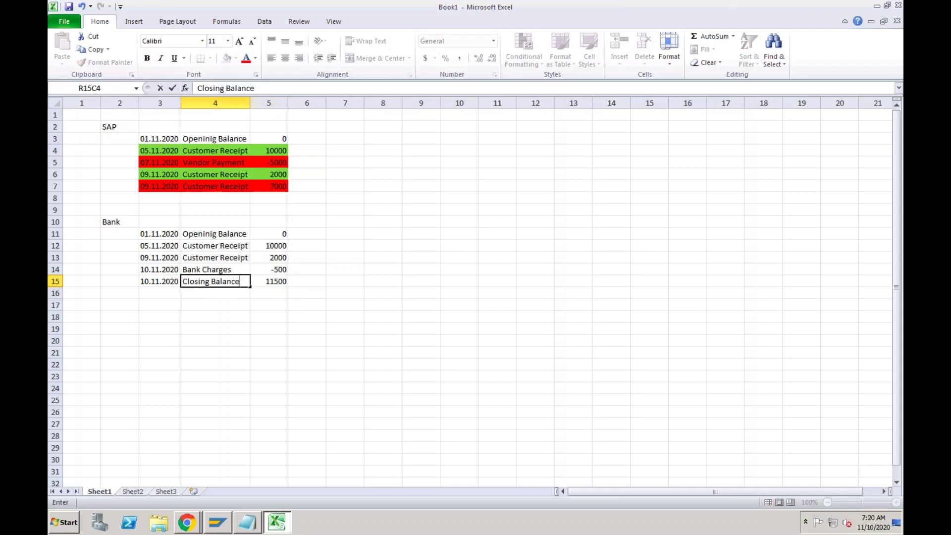
{"action": "key", "text": "Return"}
{"action": "left_click", "coordinate": [221, 331]}
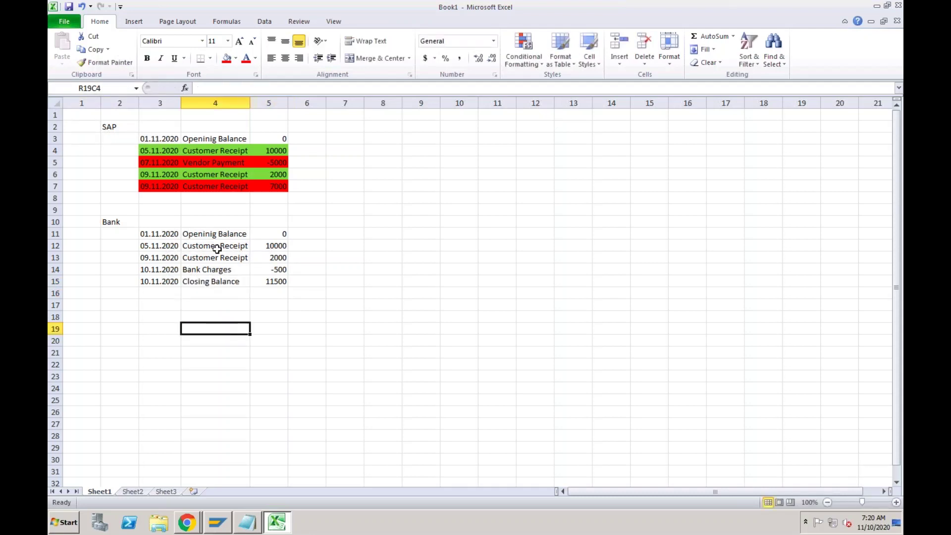
{"action": "left_click", "coordinate": [210, 270]}
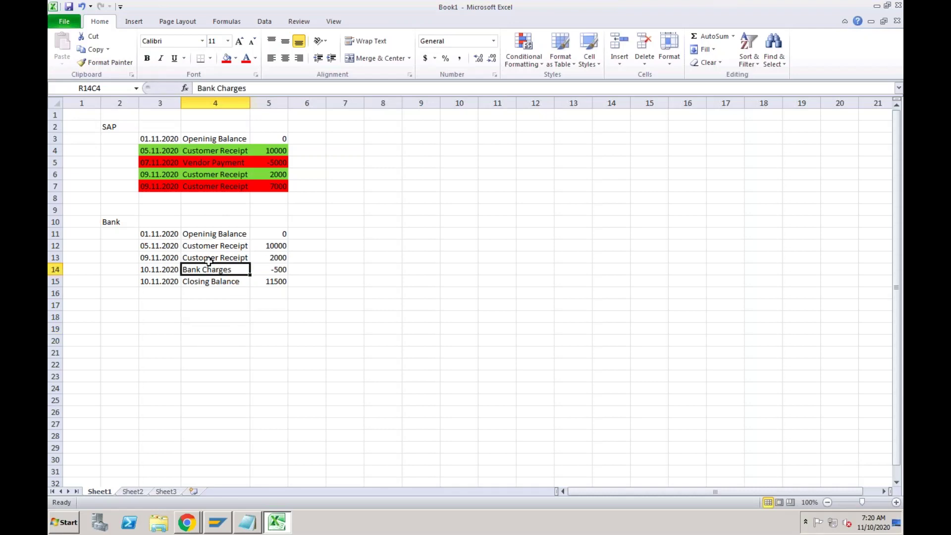
{"action": "left_click", "coordinate": [214, 197]}
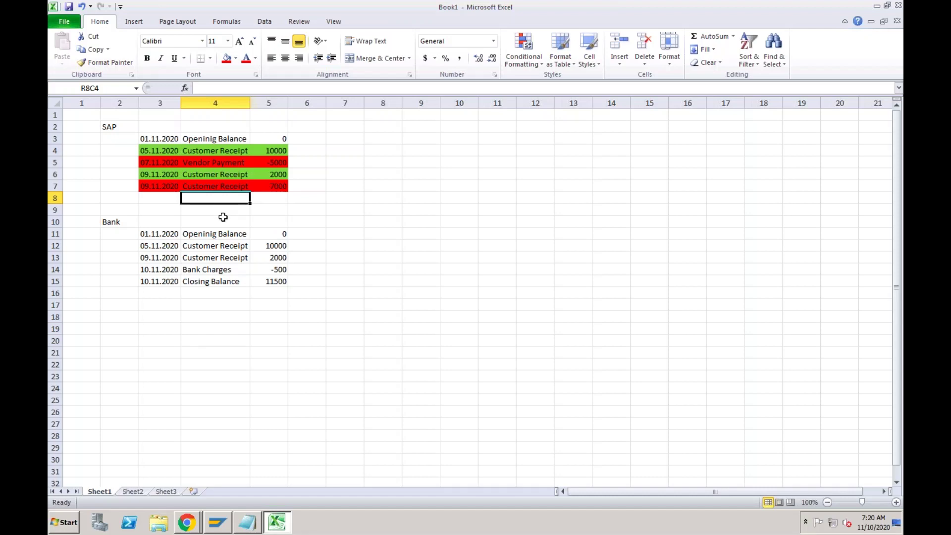
{"action": "left_click", "coordinate": [211, 274]}
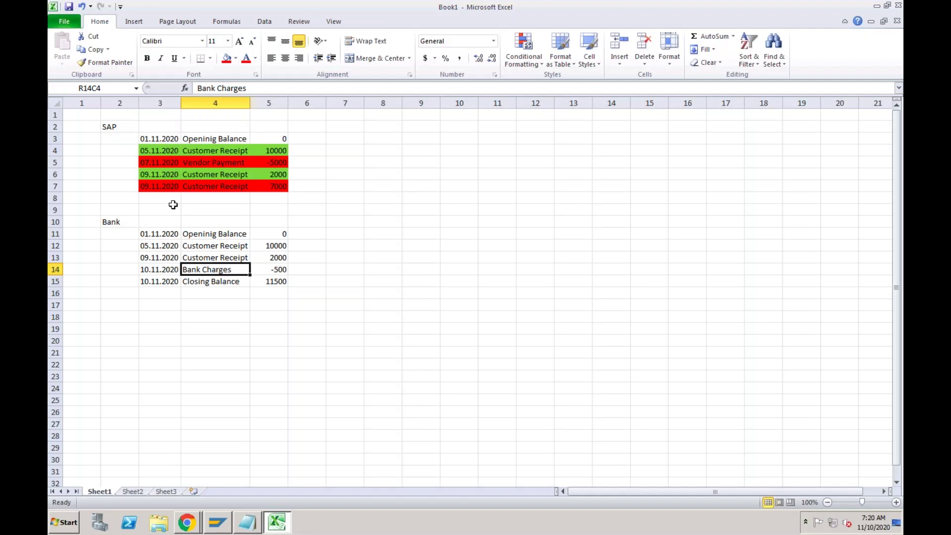
Fill the 05.11.2020 and 09.11.2020 bank receipt rows green.
{"action": "left_click_drag", "start_coordinate": [161, 246], "coordinate": [260, 245]}
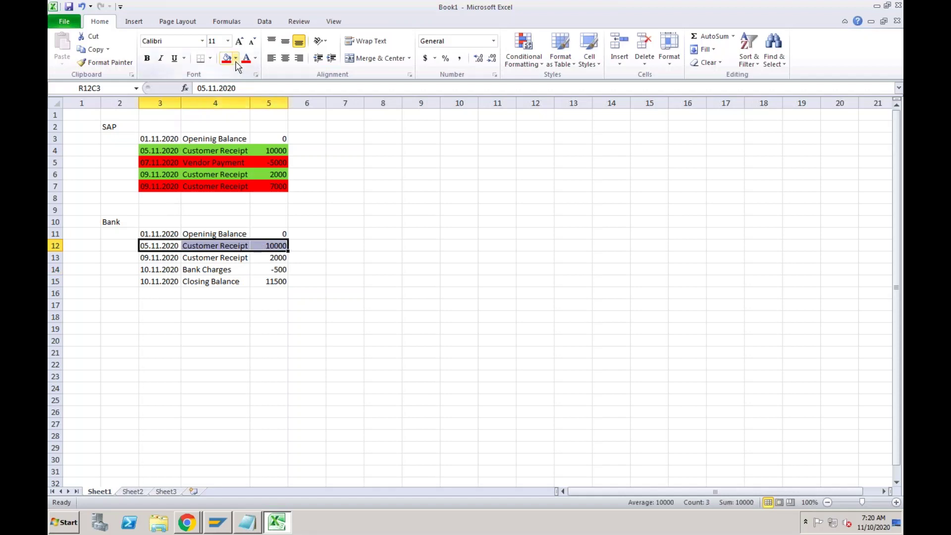
{"action": "left_click", "coordinate": [236, 58]}
{"action": "left_click", "coordinate": [267, 146]}
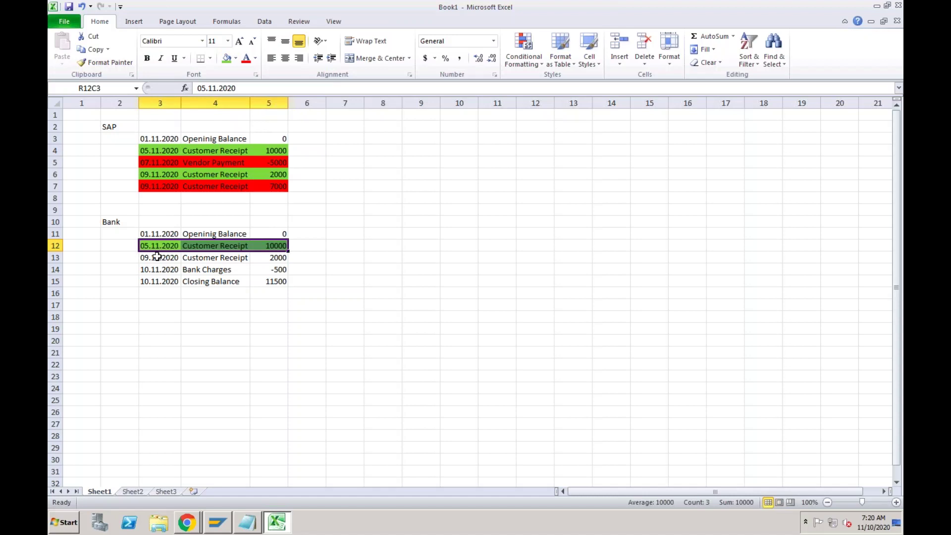
{"action": "left_click_drag", "start_coordinate": [157, 256], "coordinate": [263, 253]}
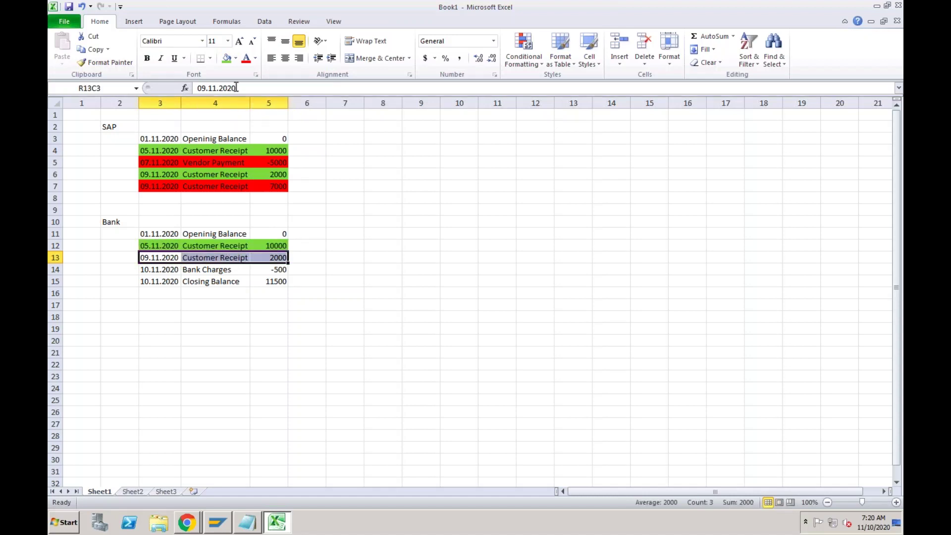
{"action": "left_click", "coordinate": [226, 58]}
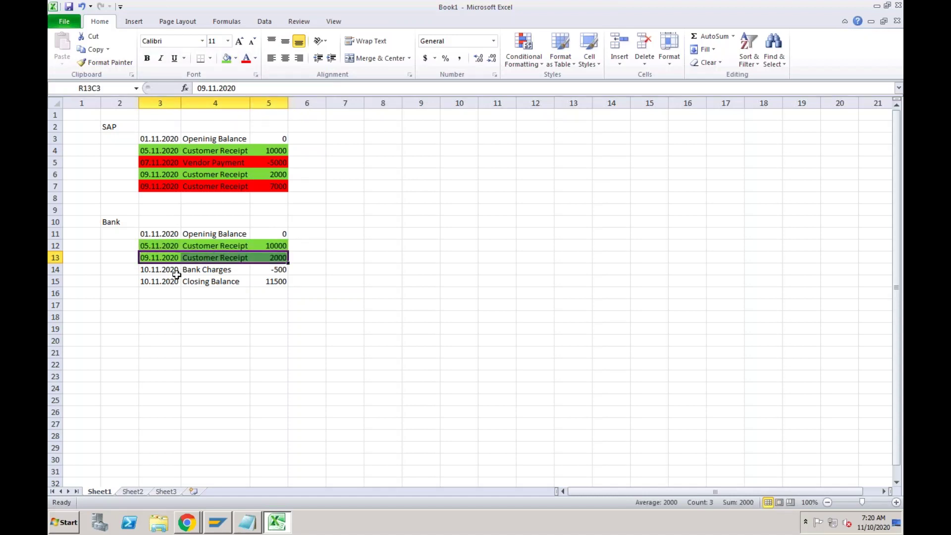
Fill the -500 Bank Charges row red.
{"action": "left_click_drag", "start_coordinate": [169, 270], "coordinate": [265, 269]}
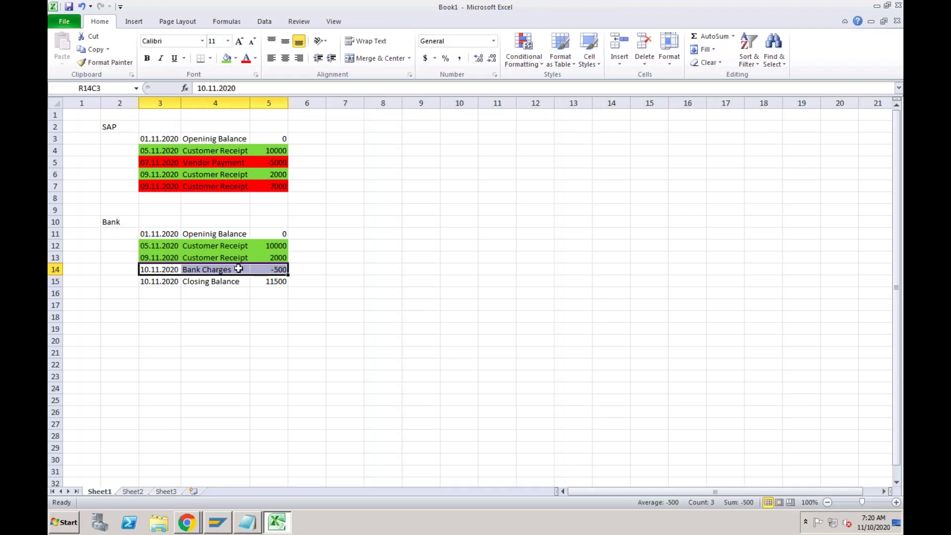
{"action": "left_click", "coordinate": [235, 58]}
{"action": "left_click", "coordinate": [235, 145]}
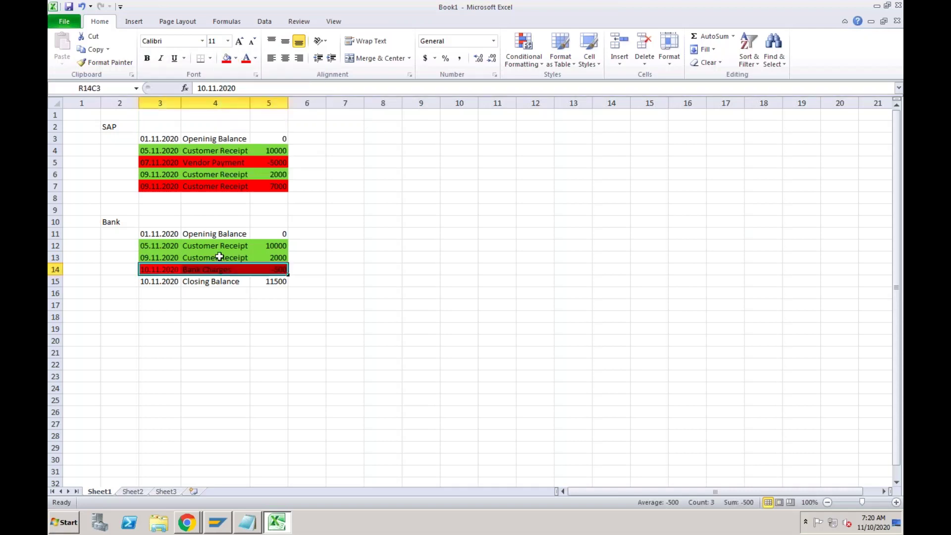
{"action": "left_click", "coordinate": [210, 307]}
{"action": "left_click", "coordinate": [215, 268]}
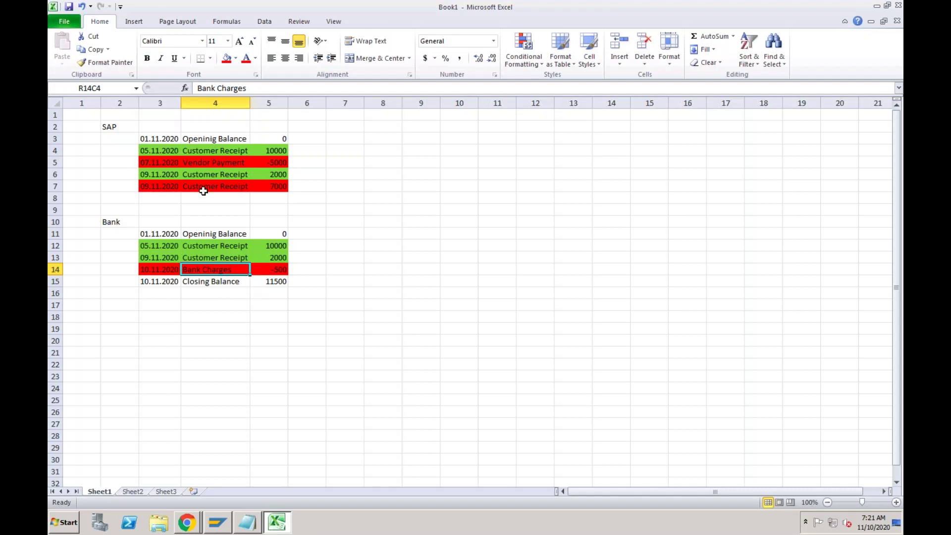
{"action": "left_click", "coordinate": [196, 208]}
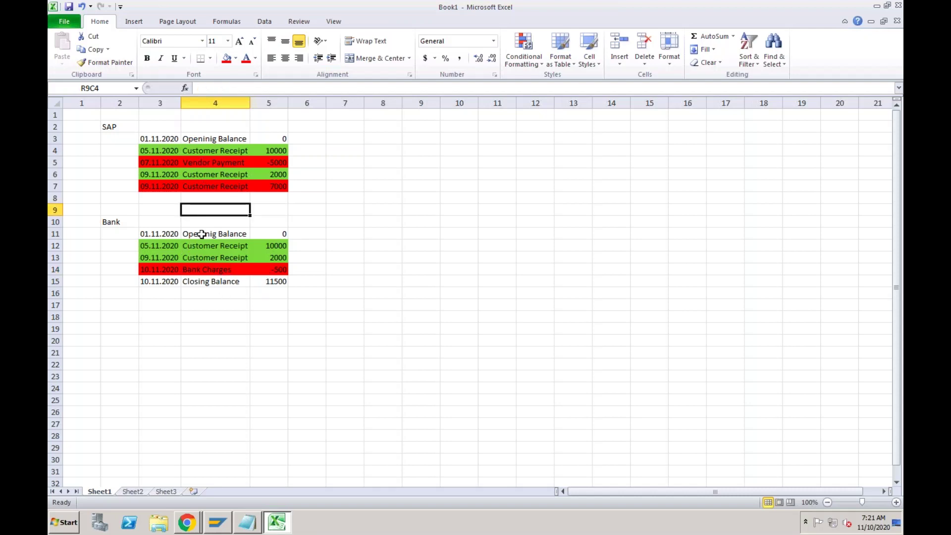
{"action": "left_click", "coordinate": [201, 149]}
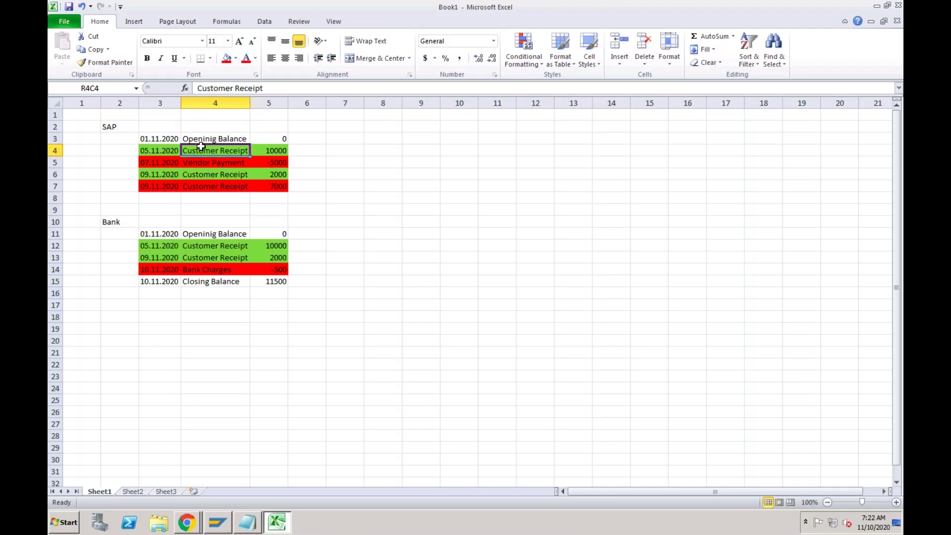
{"action": "left_click", "coordinate": [199, 245]}
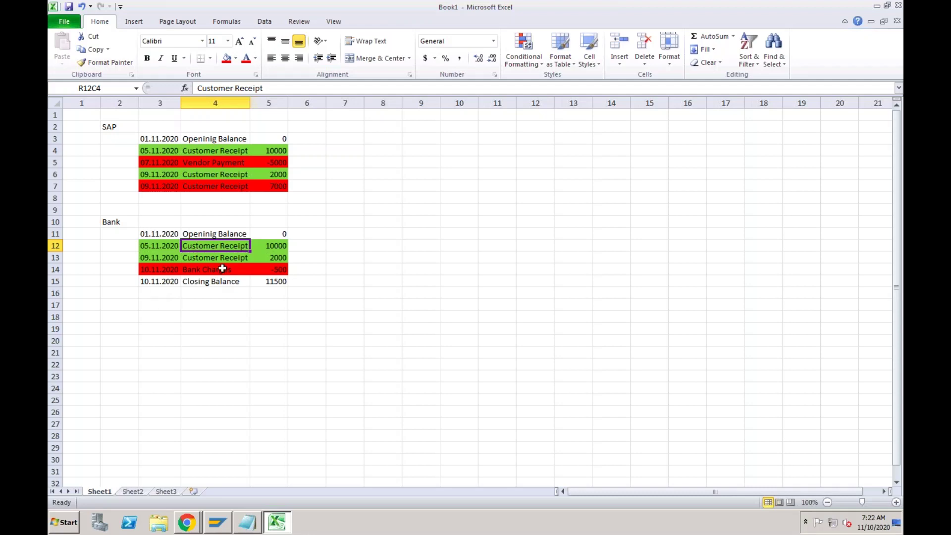
Add step '1 New Bank Account' beside the SAP list and AutoFit its column.
{"action": "left_click", "coordinate": [410, 138]}
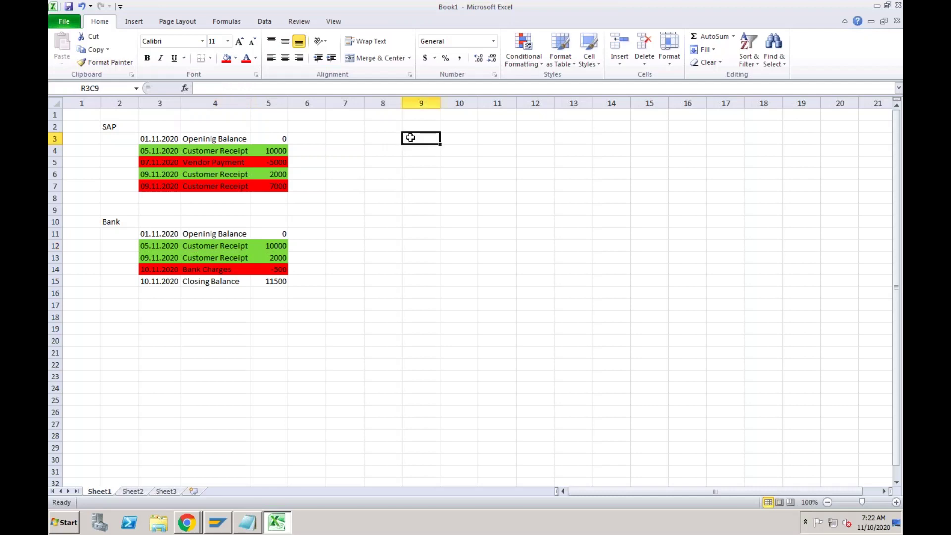
{"action": "type", "text": "1"}
{"action": "key", "text": "Tab"}
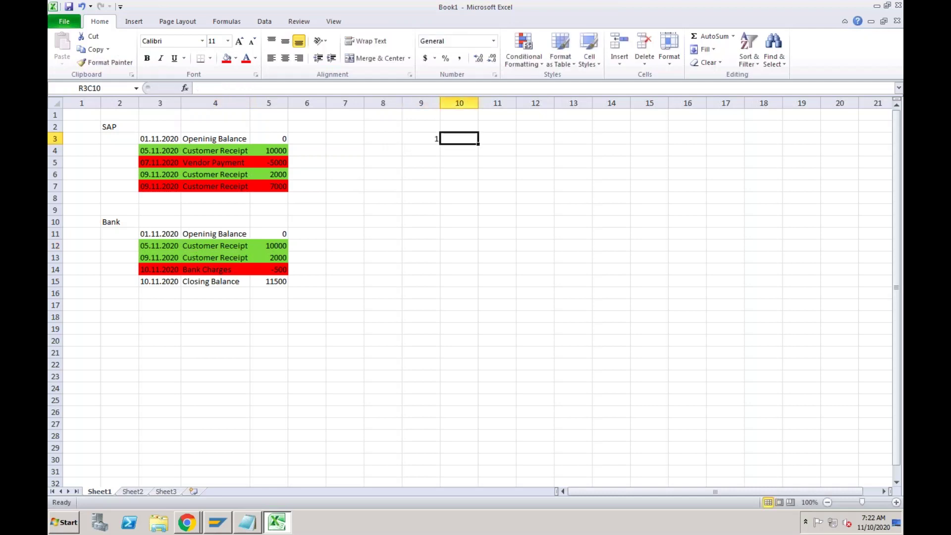
{"action": "type", "text": "New "}
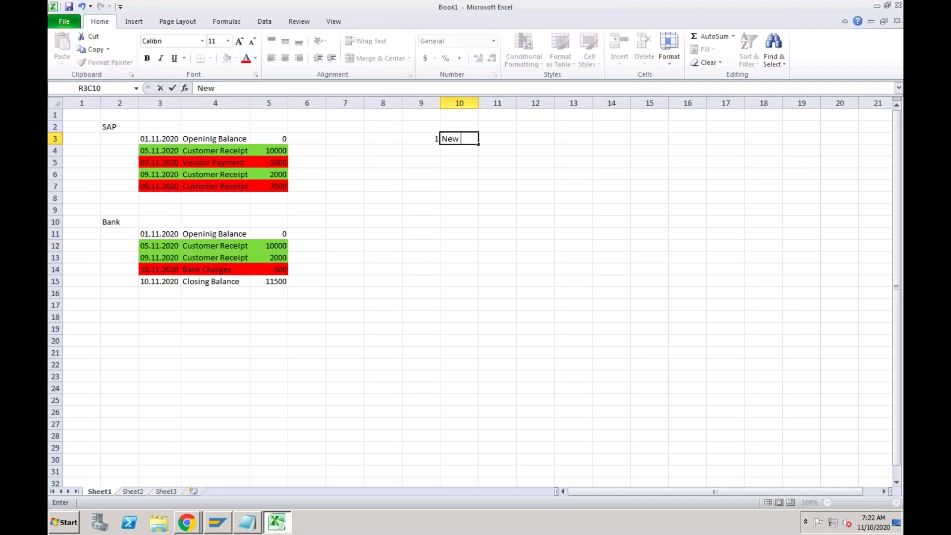
{"action": "type", "text": "Bank Account"}
{"action": "key", "text": "Return"}
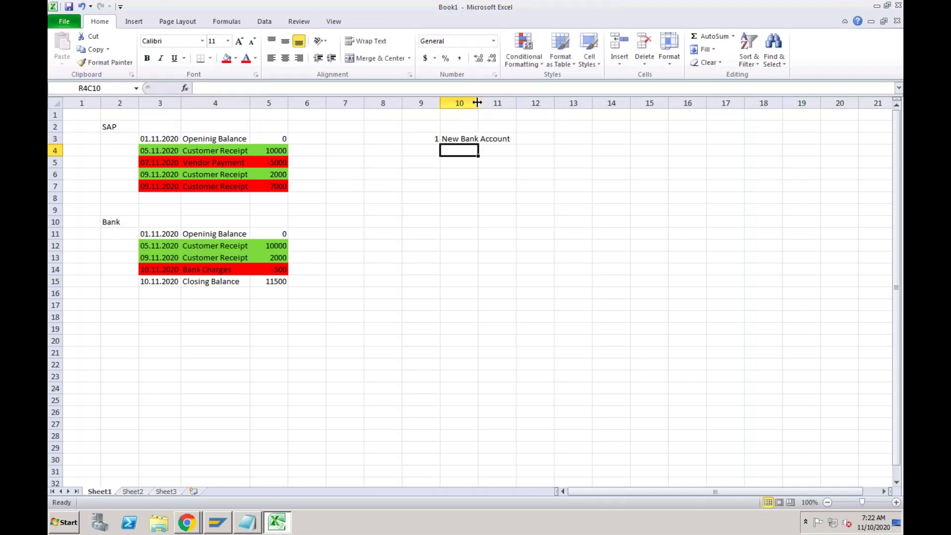
{"action": "double_click", "coordinate": [479, 103]}
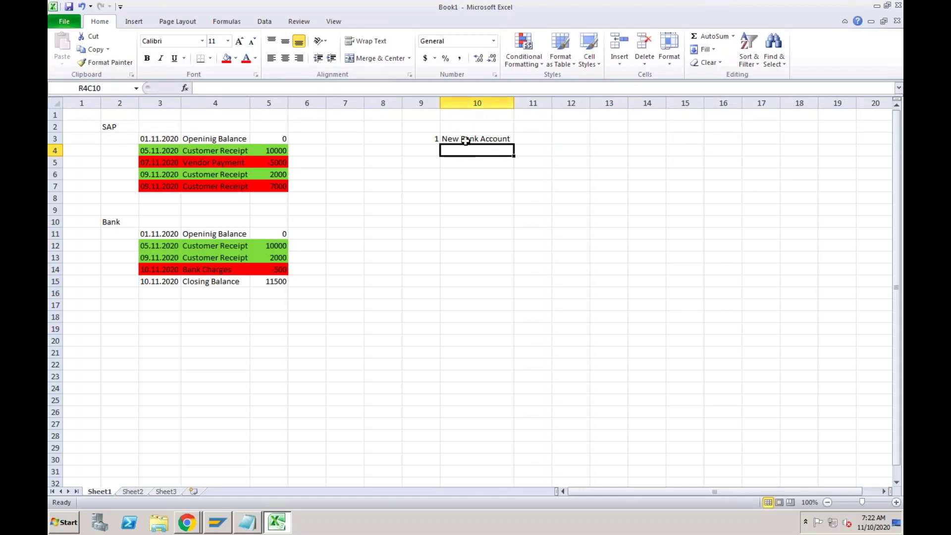
Add step '2 Configure the BRS' in the next row.
{"action": "left_click", "coordinate": [432, 153]}
{"action": "type", "text": "2"}
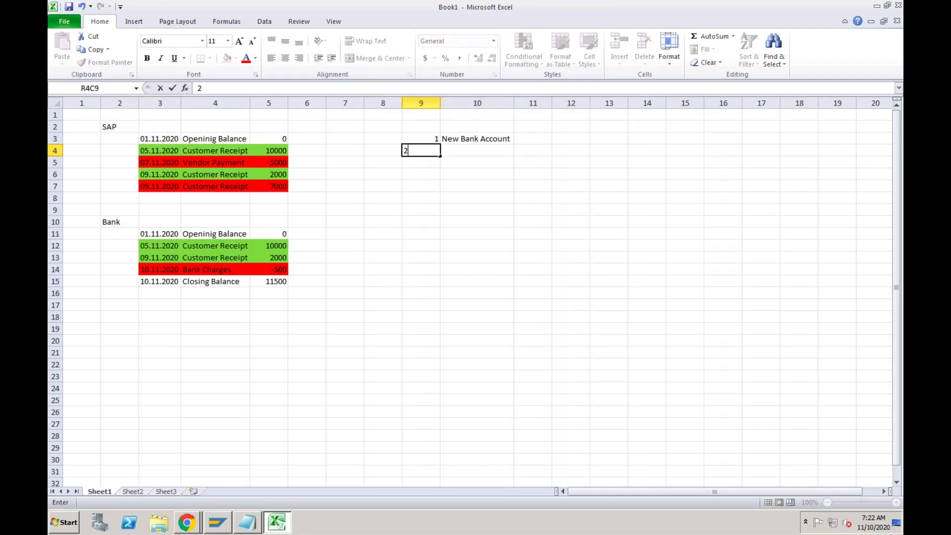
{"action": "key", "text": "Tab"}
{"action": "type", "text": "Con"}
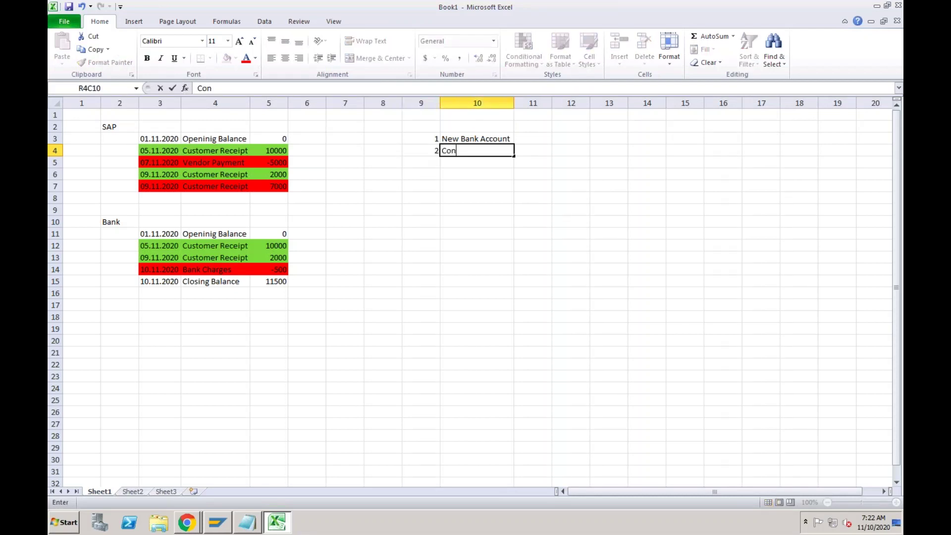
{"action": "type", "text": "figure the BRS"}
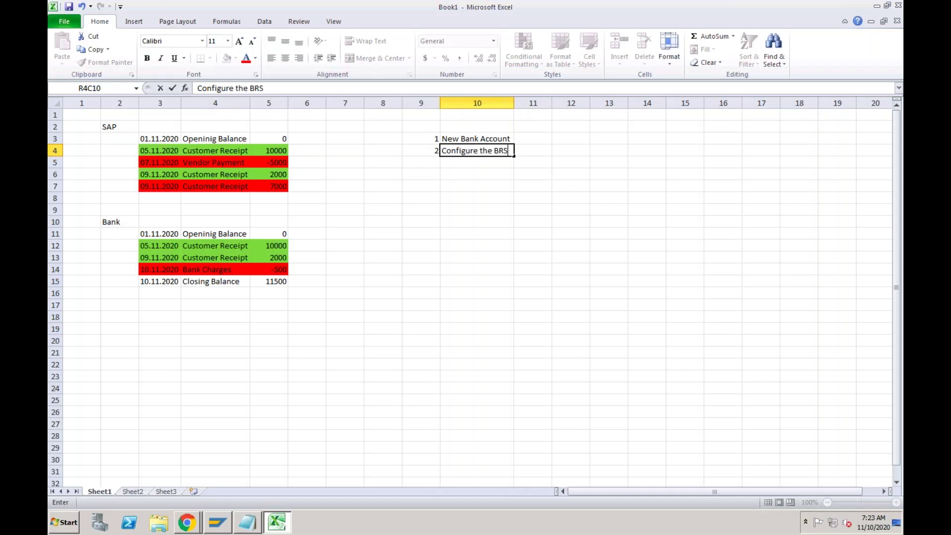
{"action": "key", "text": "Return"}
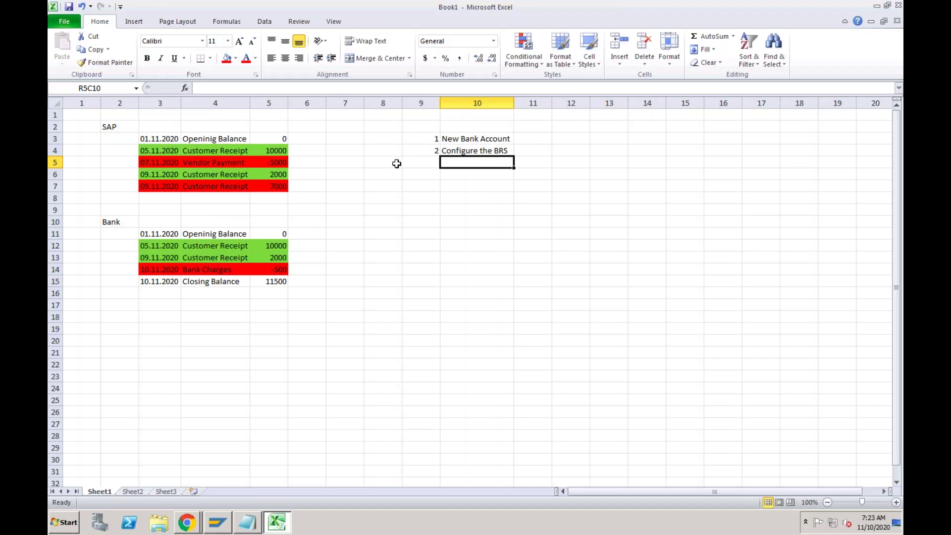
Add step '3 Execute BRS' below Configure the BRS in the task list.
{"action": "left_click", "coordinate": [412, 165]}
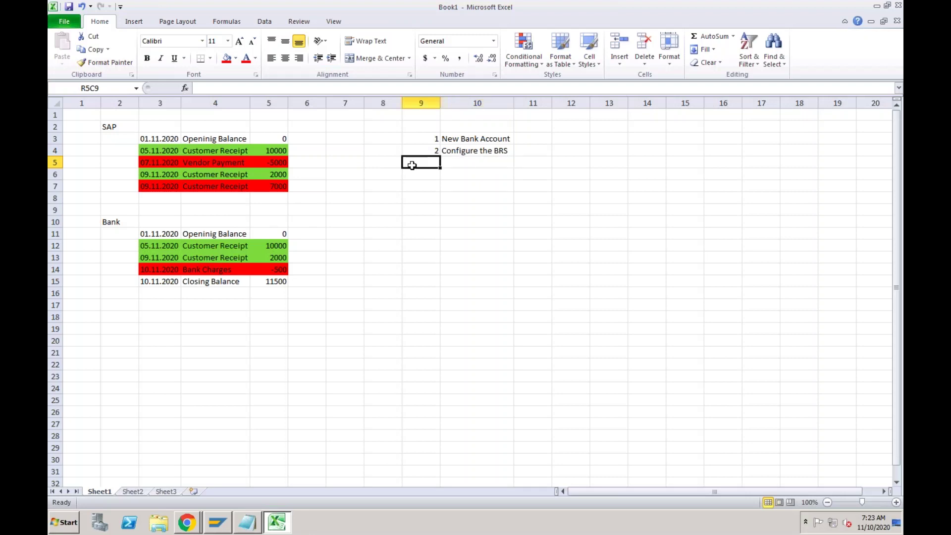
{"action": "type", "text": "3"}
{"action": "key", "text": "Tab"}
{"action": "type", "text": "Exe"}
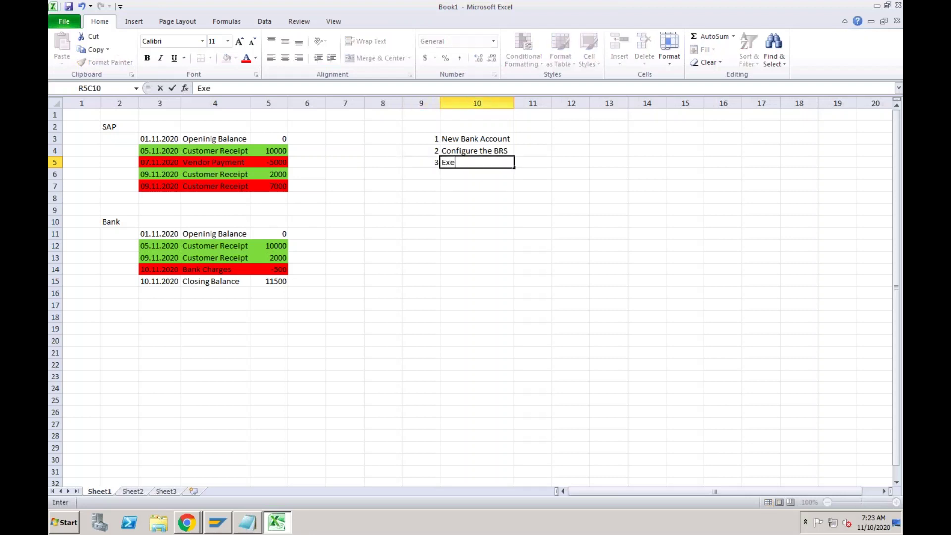
{"action": "type", "text": "cute BRS"}
{"action": "key", "text": "Return"}
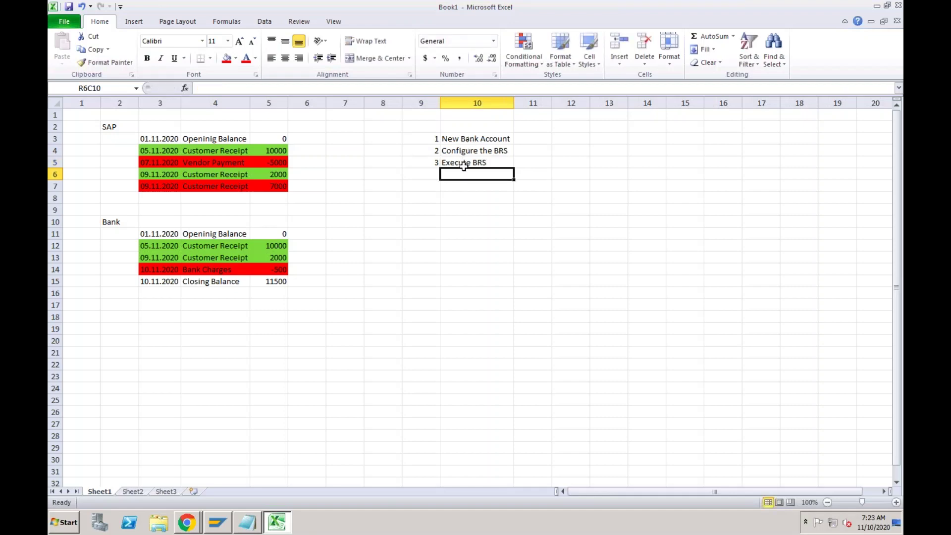
{"action": "left_click", "coordinate": [466, 140]}
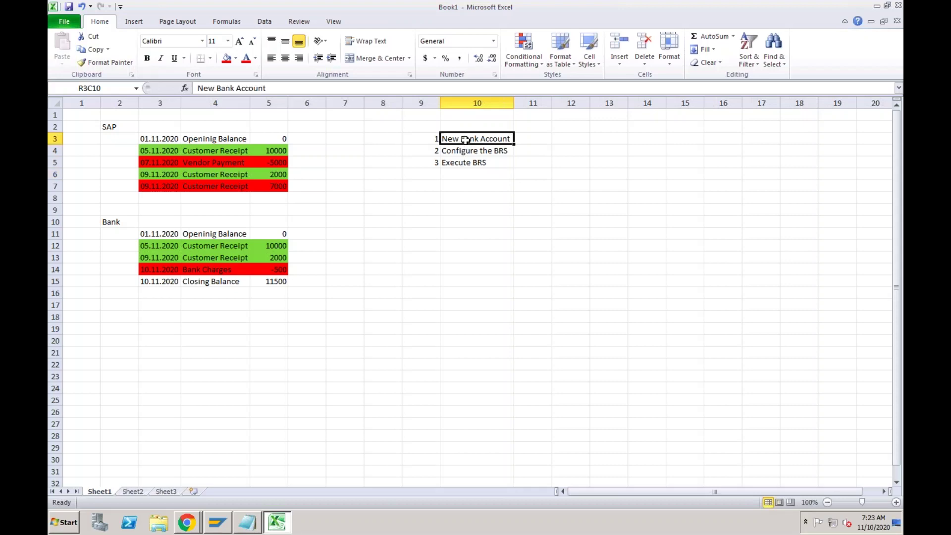
{"action": "left_click", "coordinate": [436, 210]}
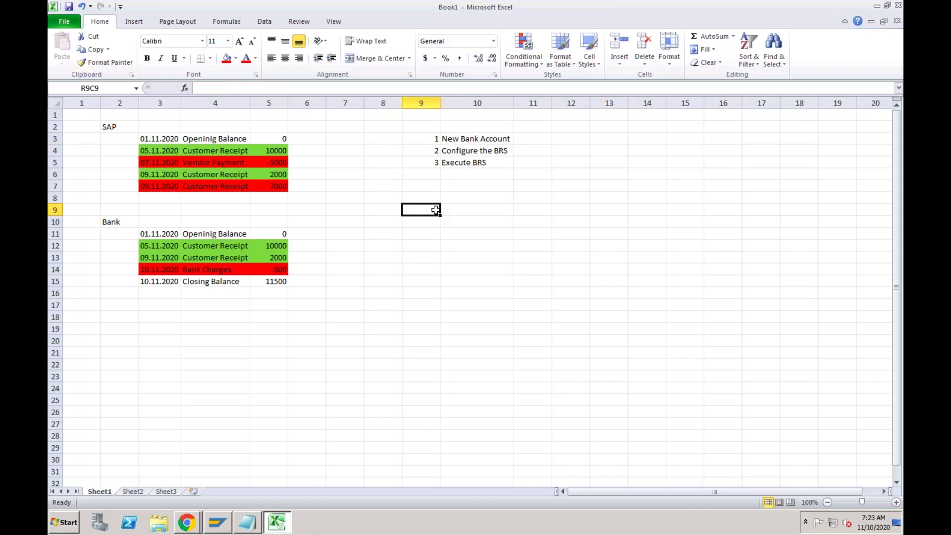
Enter the bank name HDFC in row 9 below the task list.
{"action": "type", "text": "HDF"}
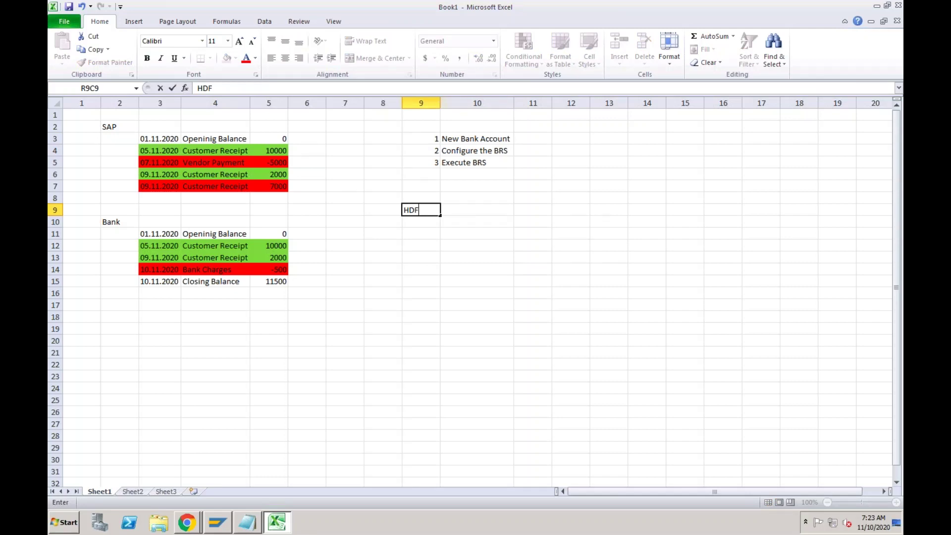
{"action": "key", "text": "BackSpace"}
{"action": "key", "text": "BackSpace"}
{"action": "key", "text": "BackSpace"}
{"action": "type", "text": "B"}
{"action": "key", "text": "BackSpace"}
{"action": "type", "text": "HDFC"}
{"action": "key", "text": "Return"}
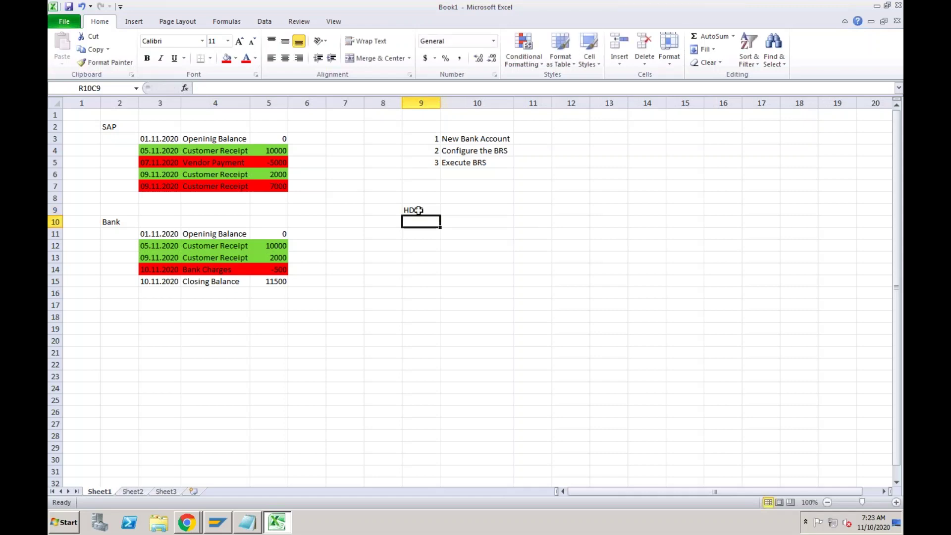
Bring up the SAP Logon system list from the taskbar.
{"action": "left_click", "coordinate": [418, 210]}
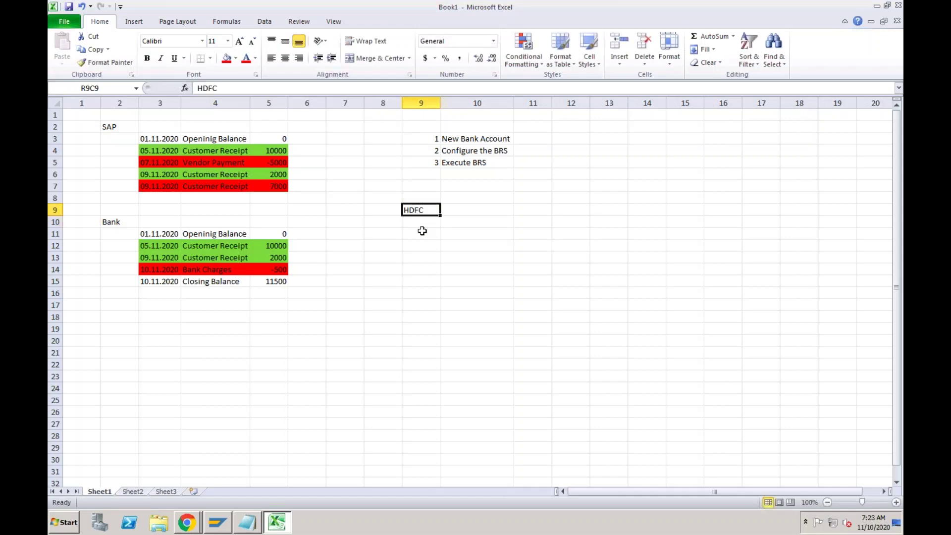
{"action": "left_click", "coordinate": [452, 210]}
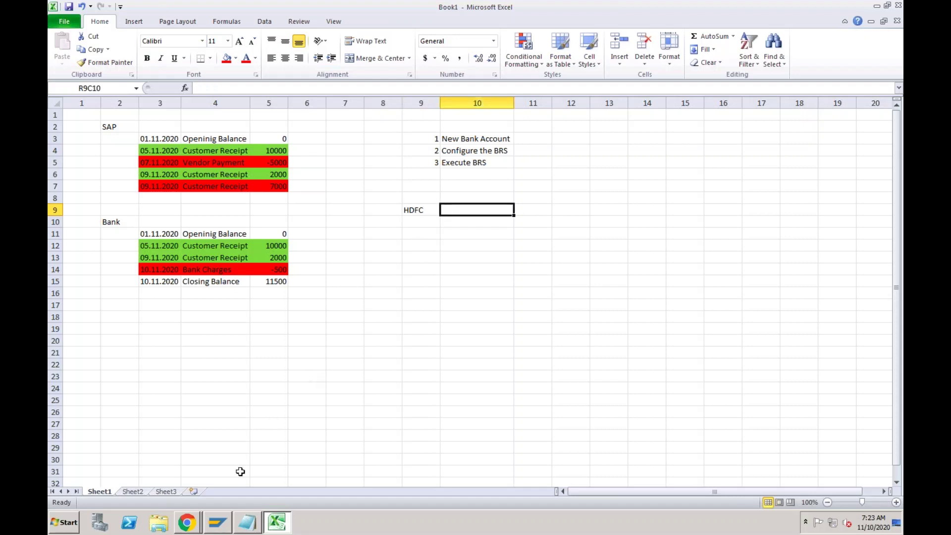
{"action": "left_click", "coordinate": [218, 523]}
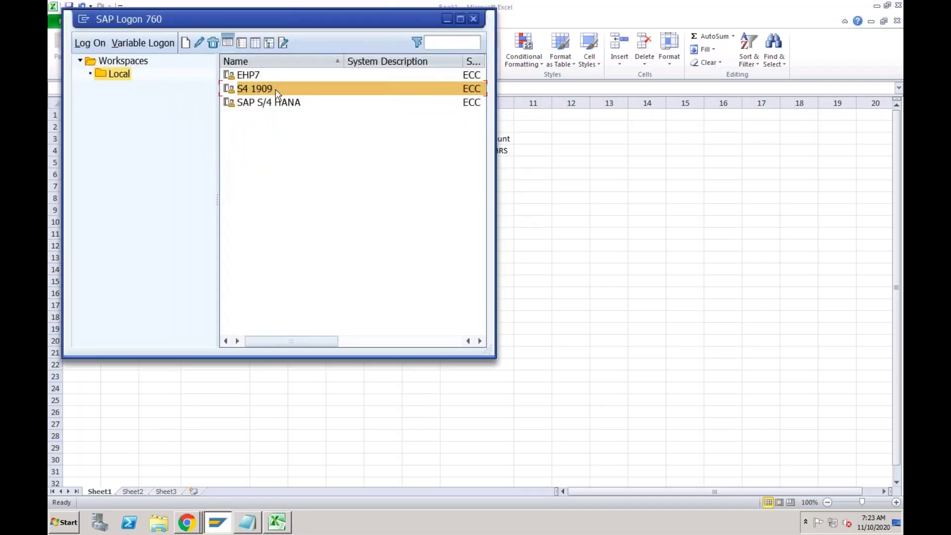
Try logging on to S4 1909, which leaves SAP Logon frozen.
{"action": "double_click", "coordinate": [311, 93]}
{"action": "right_click", "coordinate": [348, 524]}
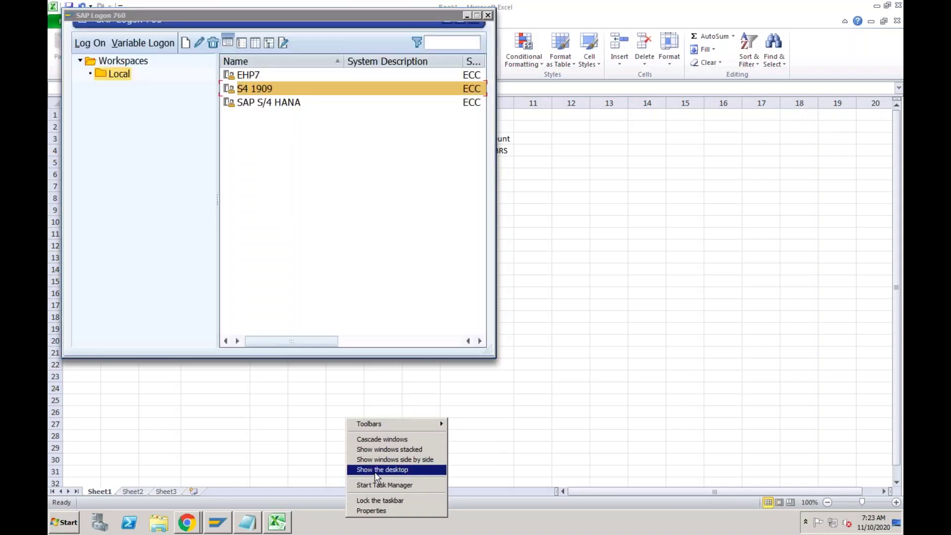
{"action": "left_click", "coordinate": [227, 528]}
{"action": "left_click", "coordinate": [227, 529]}
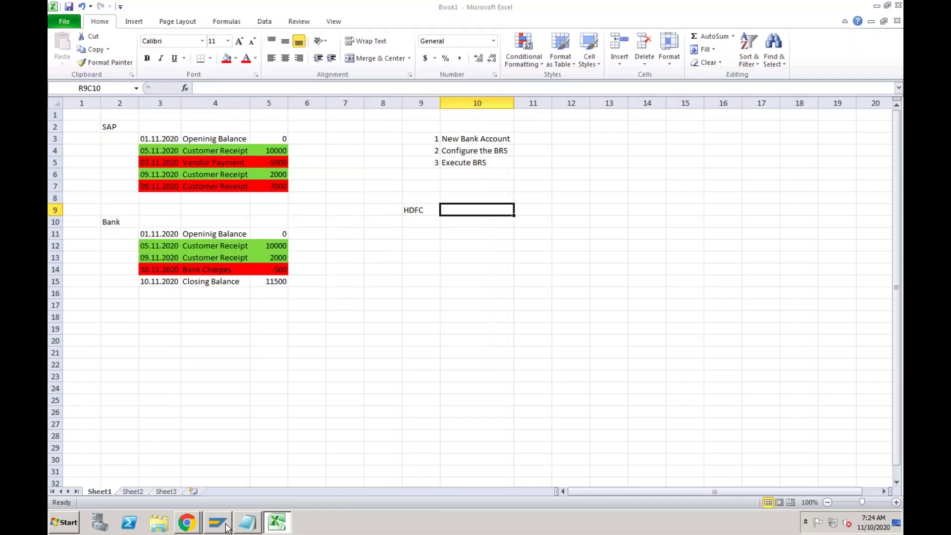
{"action": "left_click", "coordinate": [228, 528]}
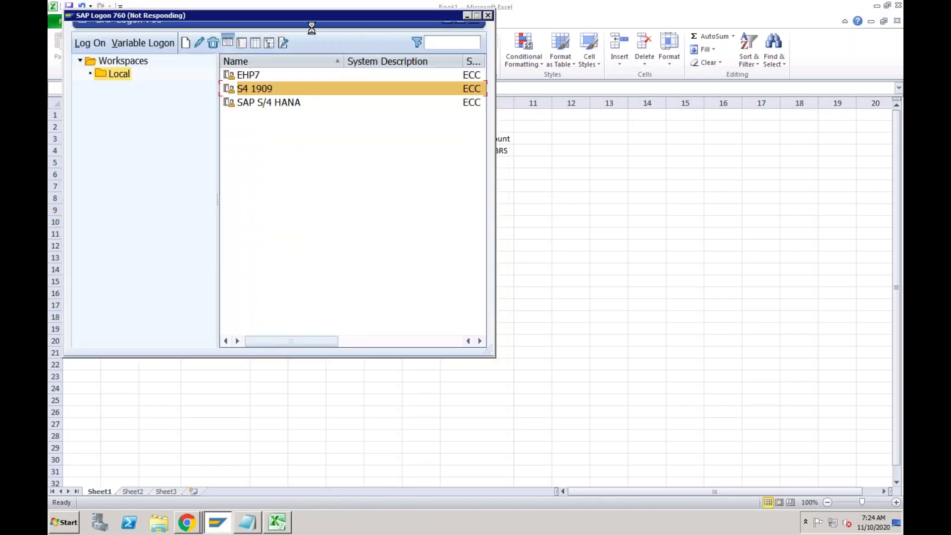
Force-close the unresponsive SAP Logon window.
{"action": "left_click_drag", "start_coordinate": [308, 22], "coordinate": [333, 60]}
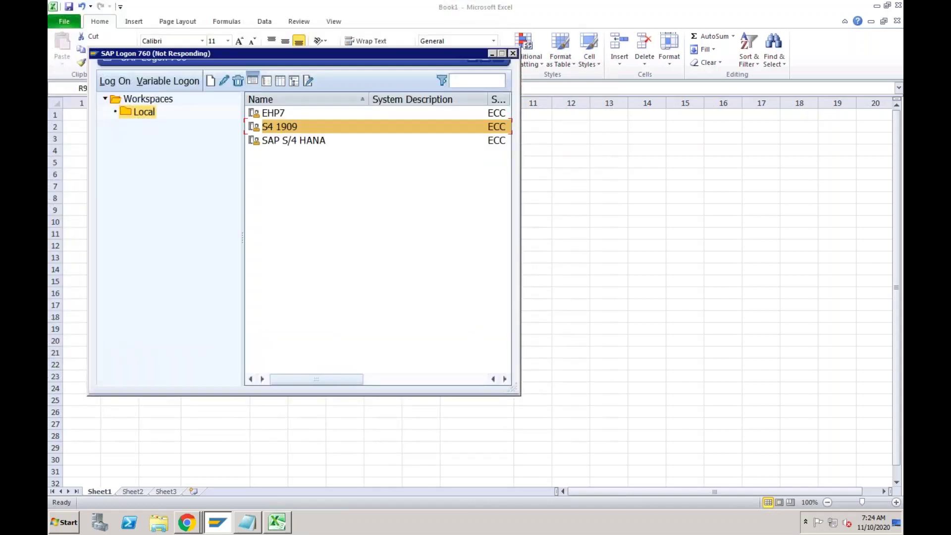
{"action": "left_click", "coordinate": [513, 53]}
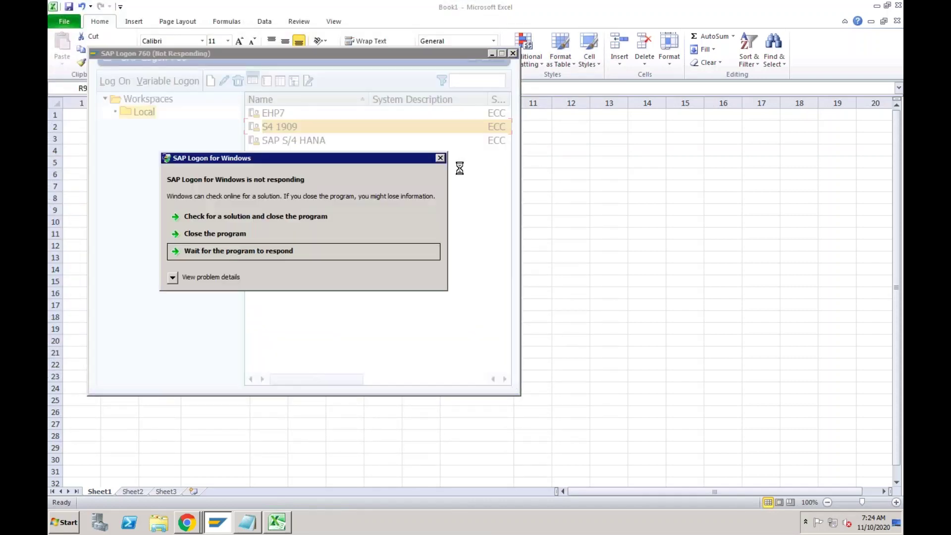
{"action": "left_click", "coordinate": [254, 234]}
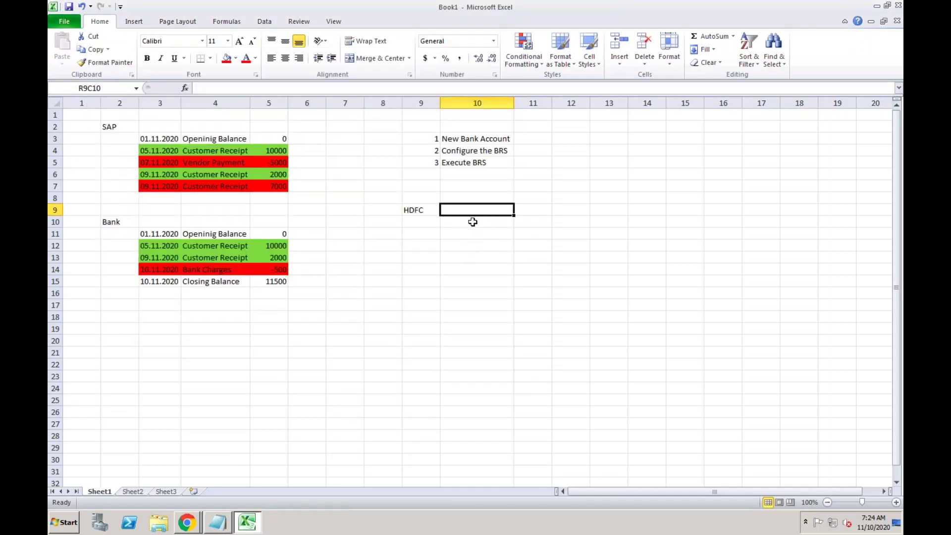
Note 'Atleast 3 GL Account' beside HDFC and autofit column 10.
{"action": "type", "text": "At"}
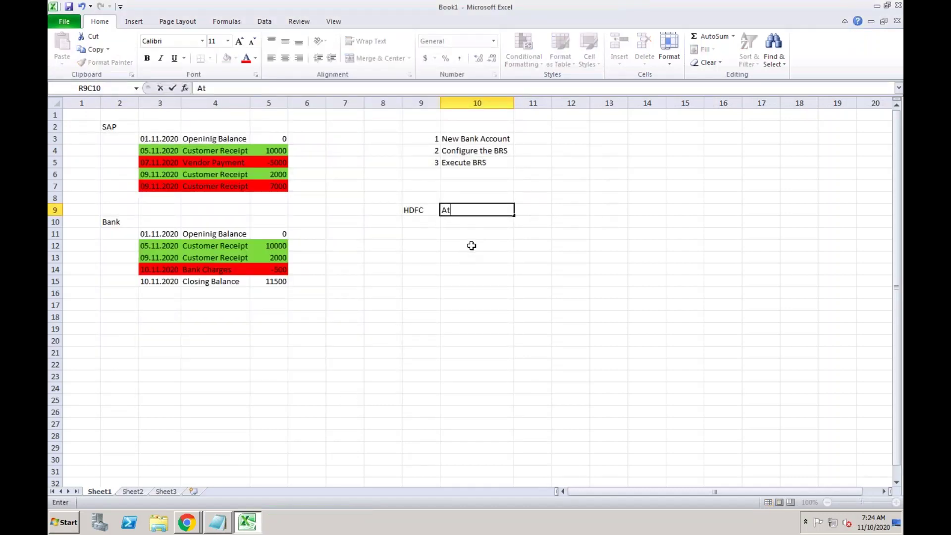
{"action": "type", "text": "least 3 GL Ac"}
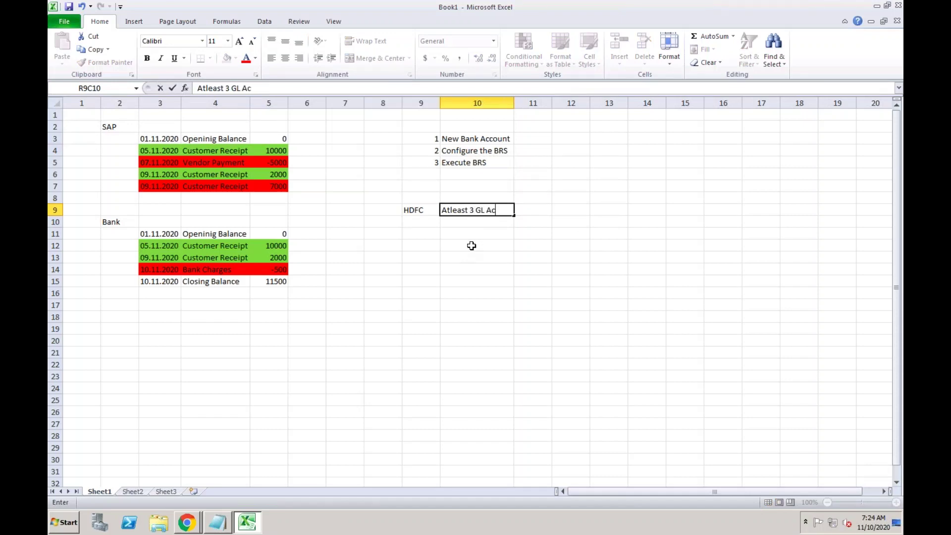
{"action": "type", "text": "count"}
{"action": "left_click", "coordinate": [493, 249]}
{"action": "double_click", "coordinate": [514, 103]}
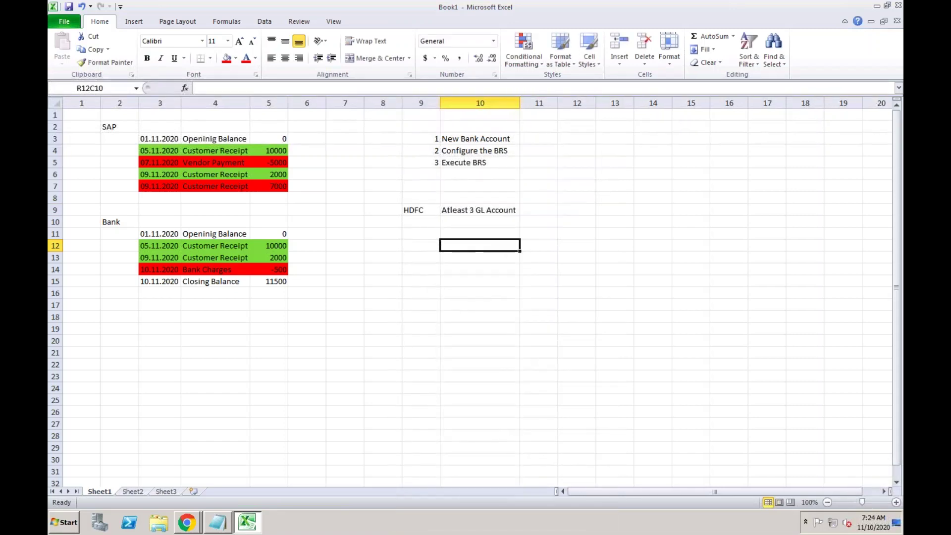
Review the Customer Receipt and Vendor Payment entries in the SAP list.
{"action": "left_click", "coordinate": [228, 148]}
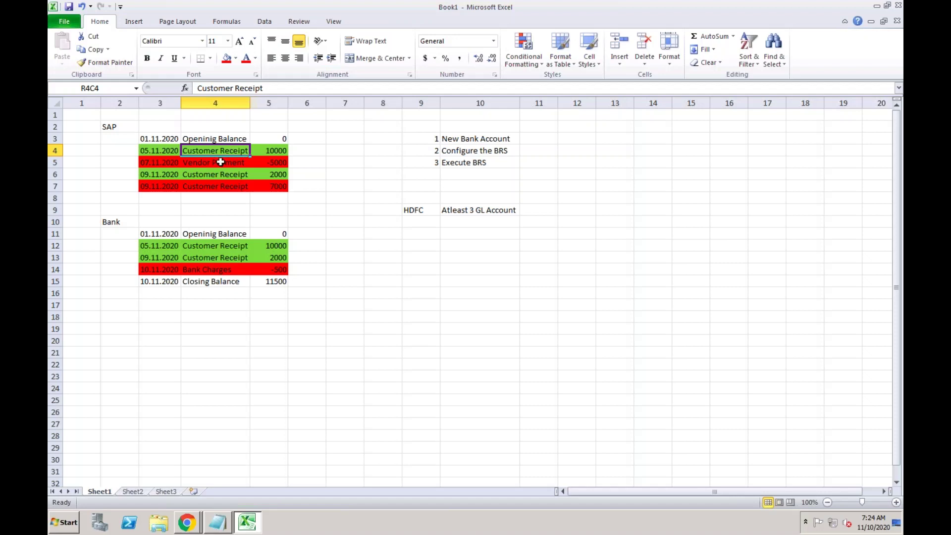
{"action": "left_click", "coordinate": [220, 162]}
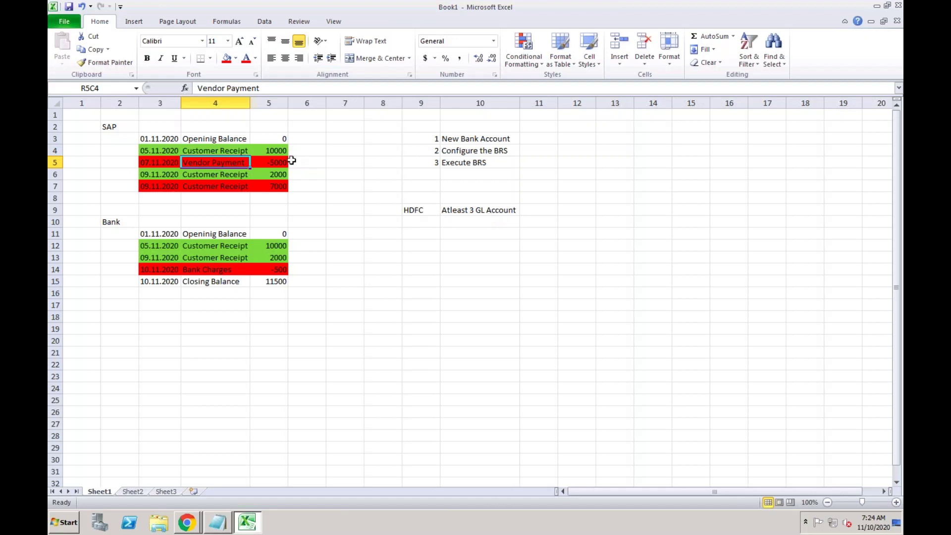
{"action": "left_click", "coordinate": [231, 150]}
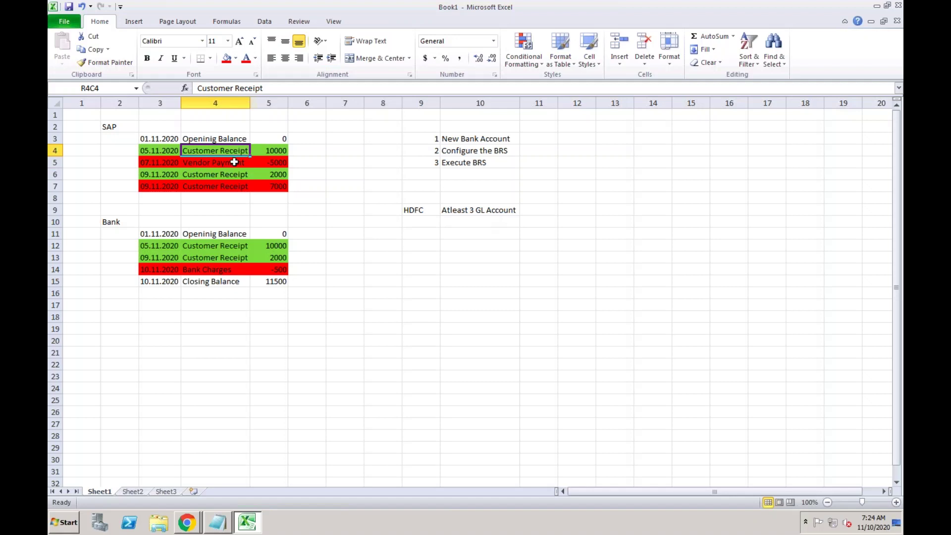
{"action": "left_click", "coordinate": [235, 162]}
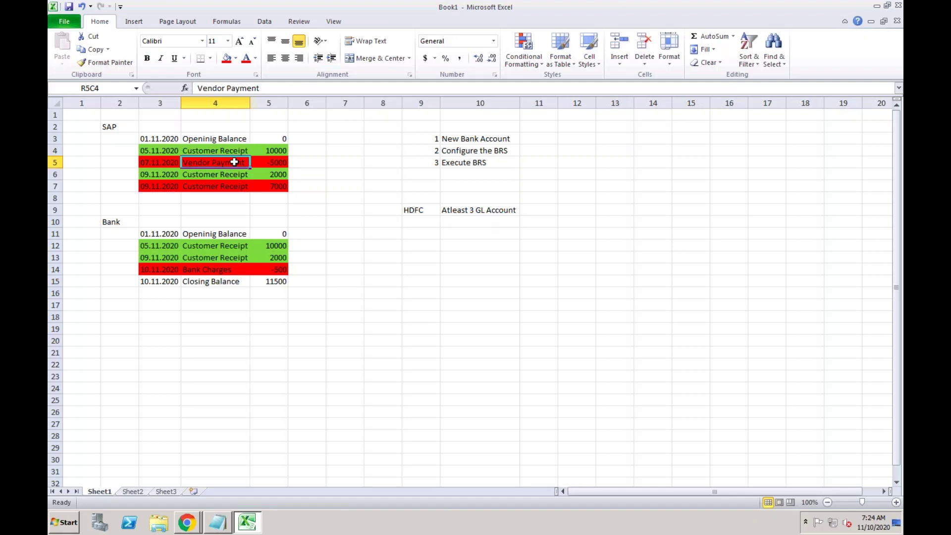
{"action": "left_click", "coordinate": [226, 187]}
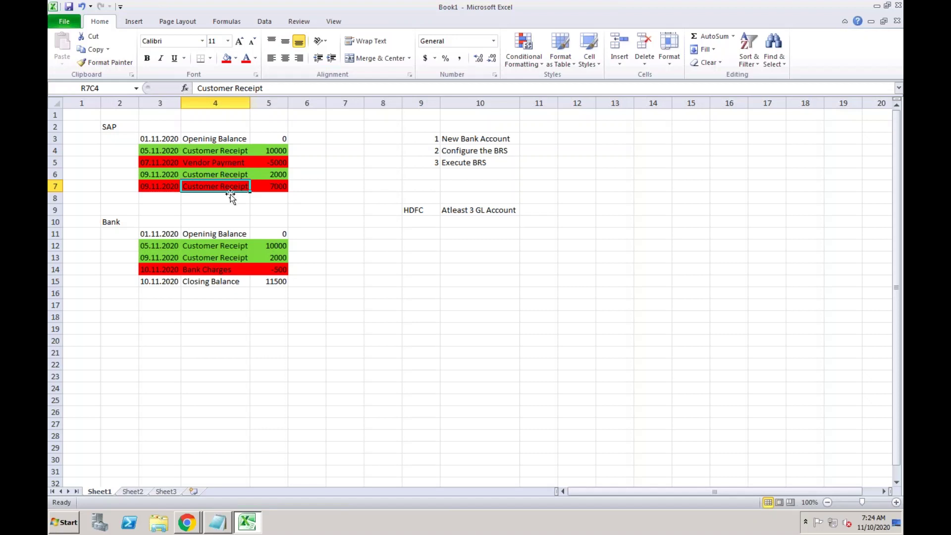
{"action": "left_click", "coordinate": [537, 211]}
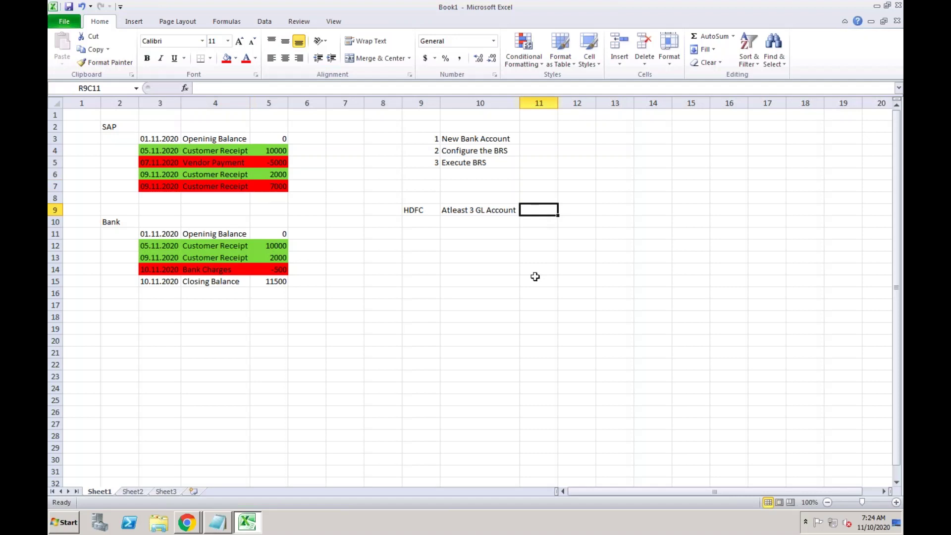
Enter GL account 2030 labelled 'Main Bank Account' and autofit column 12.
{"action": "type", "text": "2"}
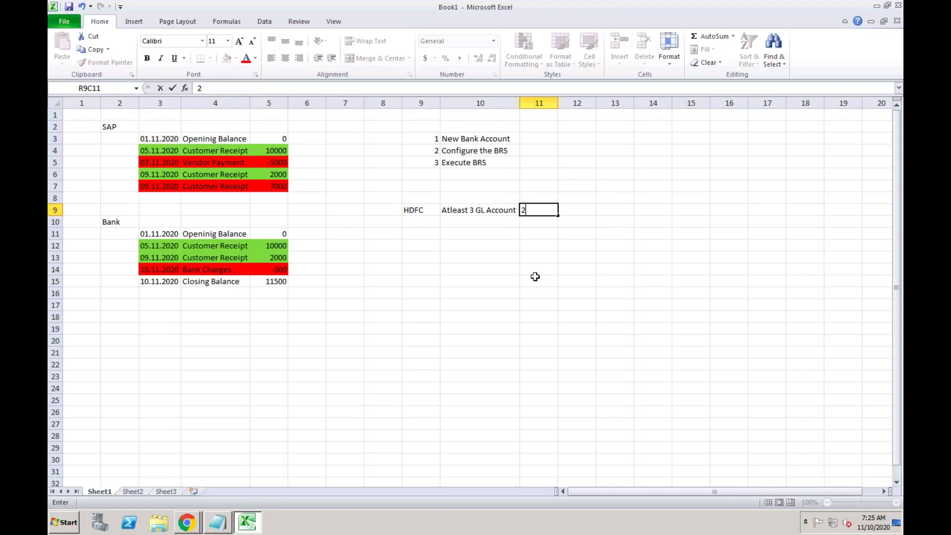
{"action": "type", "text": "030"}
{"action": "key", "text": "Tab"}
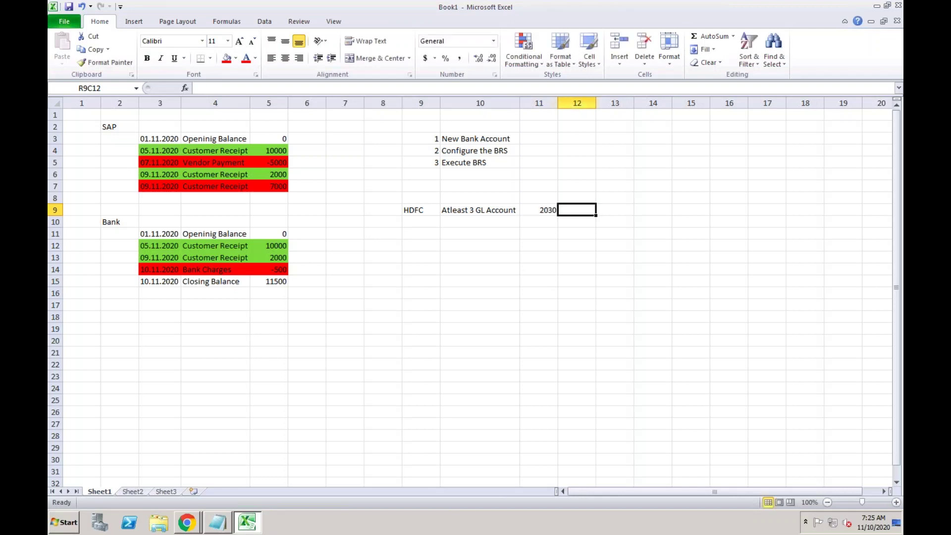
{"action": "type", "text": "Main Ba"}
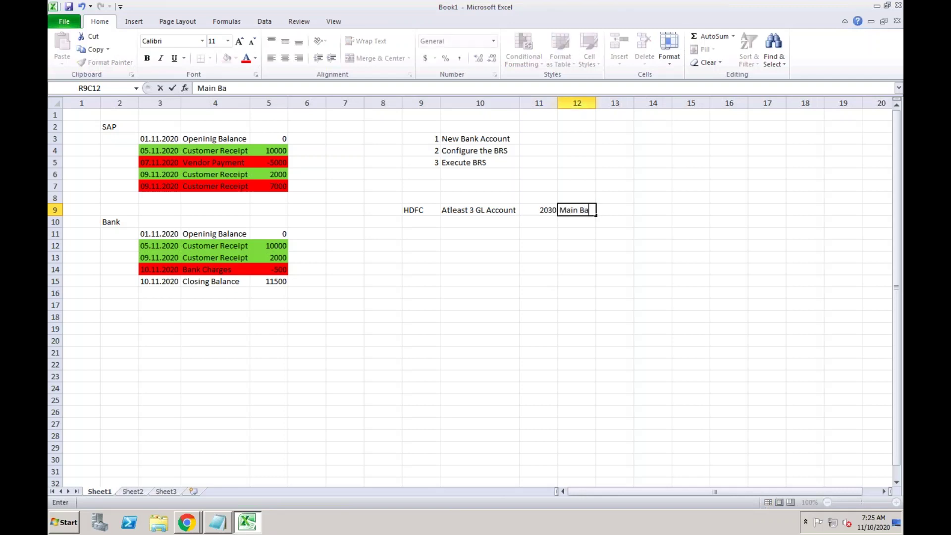
{"action": "type", "text": "nk Account"}
{"action": "left_click", "coordinate": [592, 103]}
{"action": "double_click", "coordinate": [596, 103]}
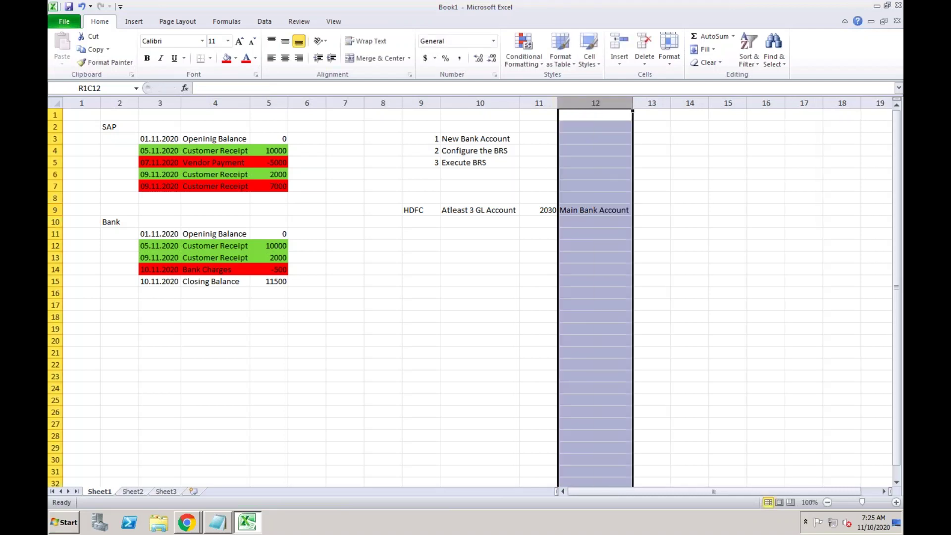
{"action": "left_click", "coordinate": [596, 209]}
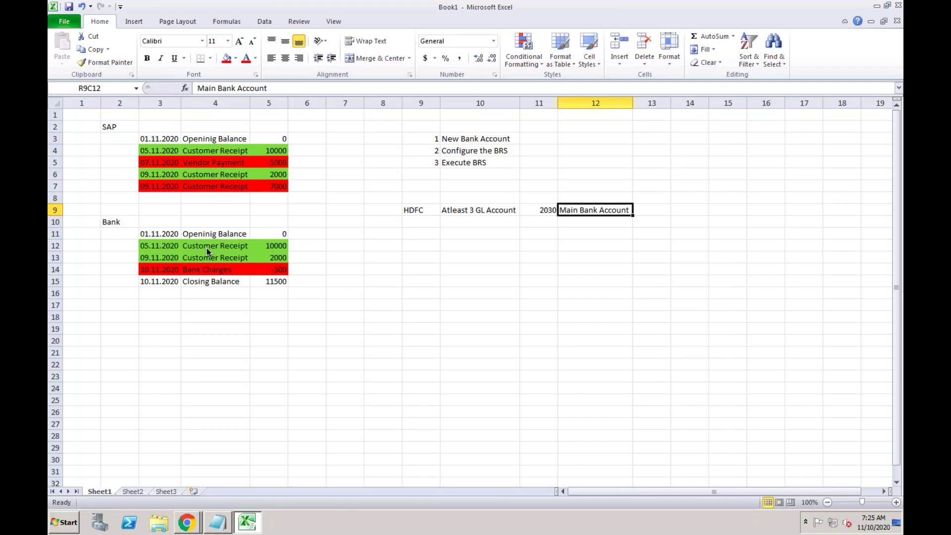
{"action": "left_click", "coordinate": [549, 207]}
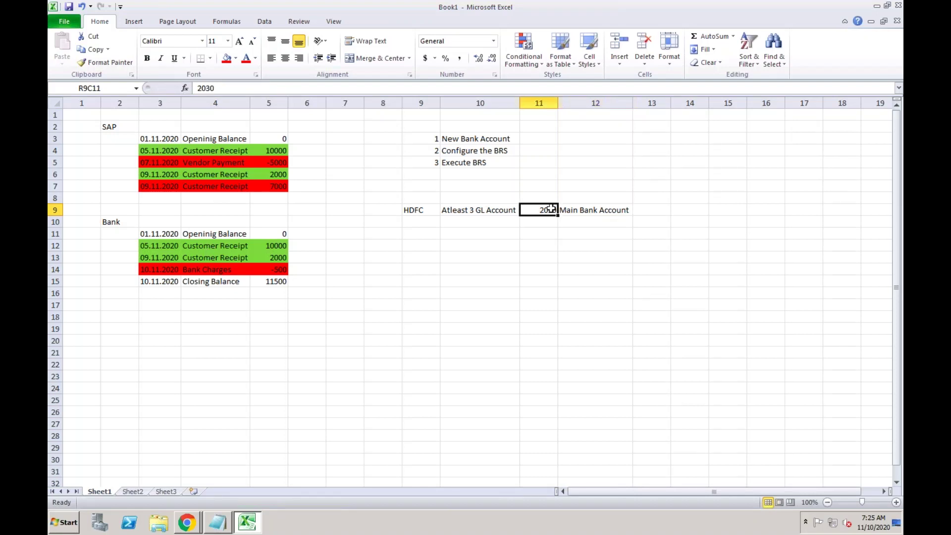
{"action": "left_click", "coordinate": [600, 210]}
{"action": "left_click", "coordinate": [643, 210]}
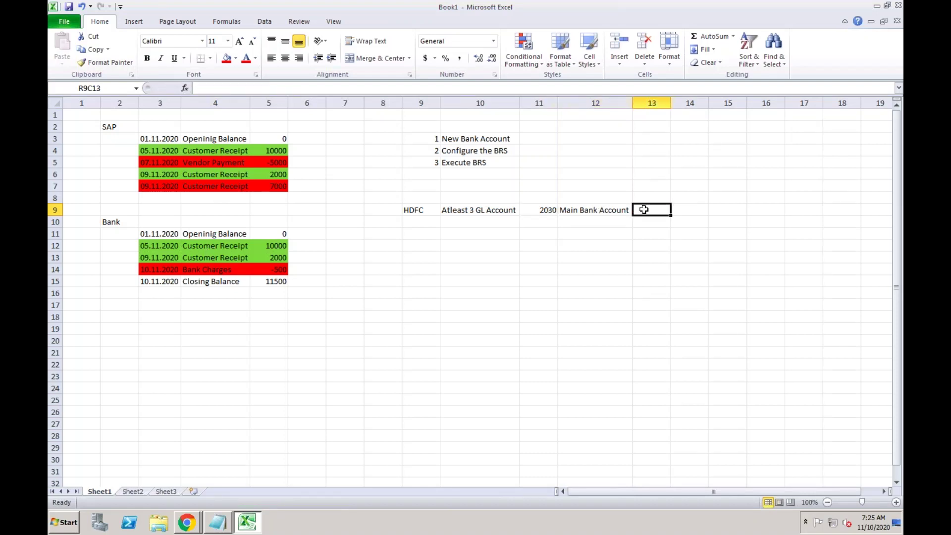
{"action": "left_click", "coordinate": [591, 211]}
Add GL account 2031 'Outgoing Payment' below 2030.
{"action": "left_click", "coordinate": [644, 208]}
{"action": "left_click", "coordinate": [532, 221]}
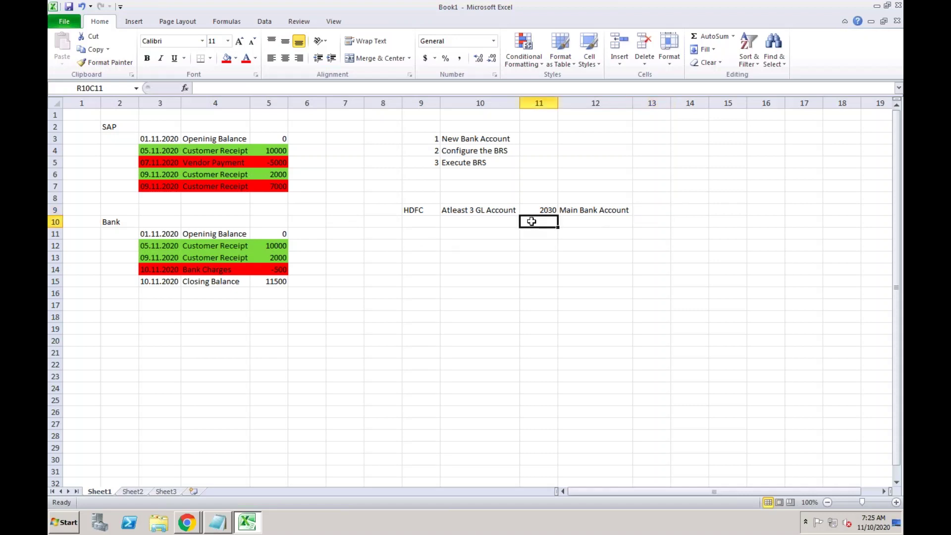
{"action": "type", "text": "2031"}
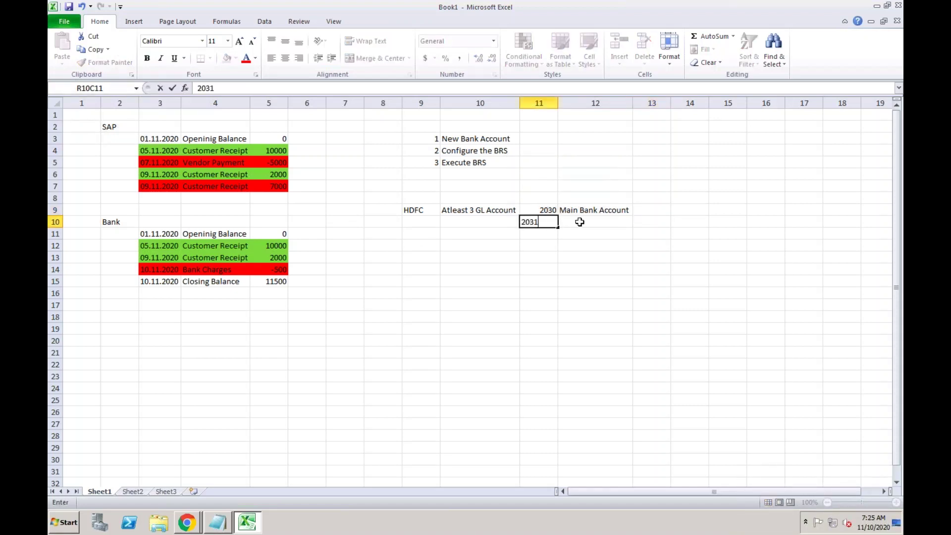
{"action": "key", "text": "Tab"}
{"action": "type", "text": "Out"}
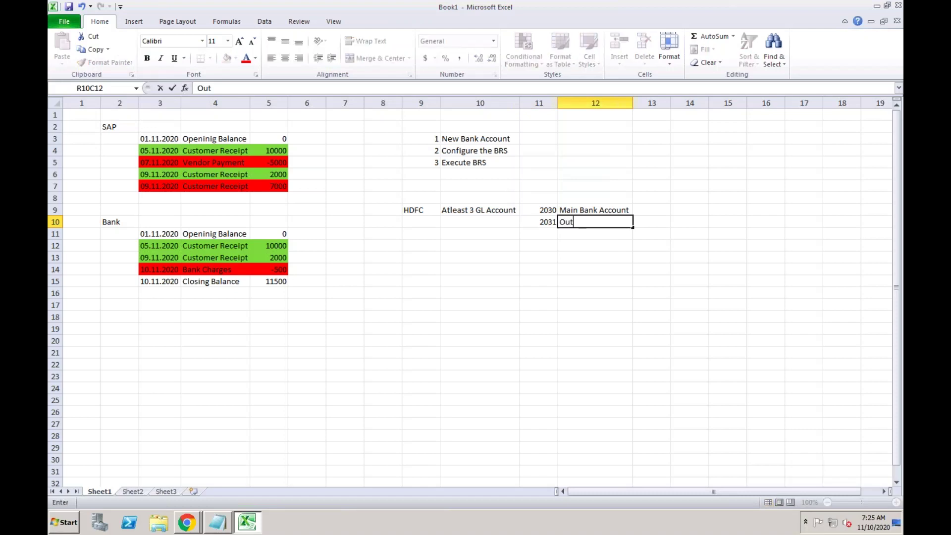
{"action": "type", "text": "going Payment"}
{"action": "key", "text": "Return"}
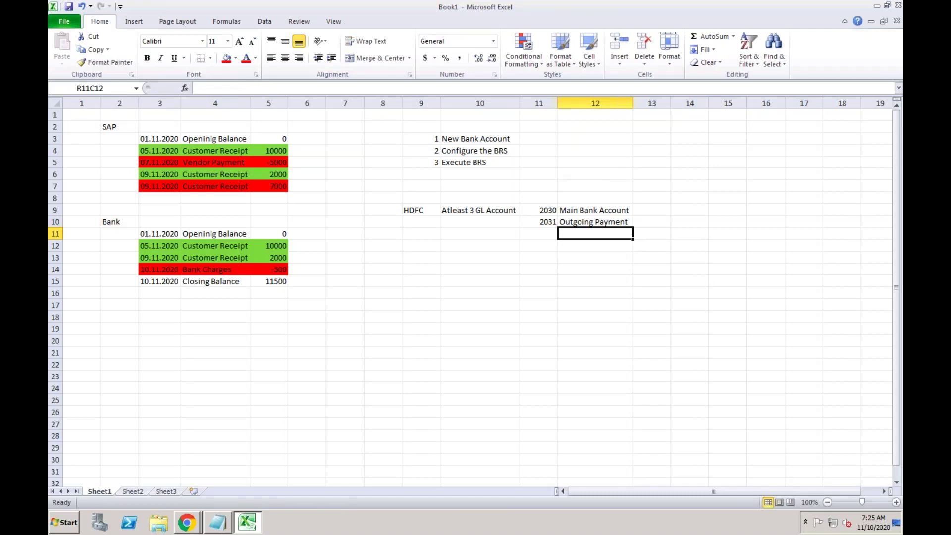
{"action": "left_click", "coordinate": [581, 225]}
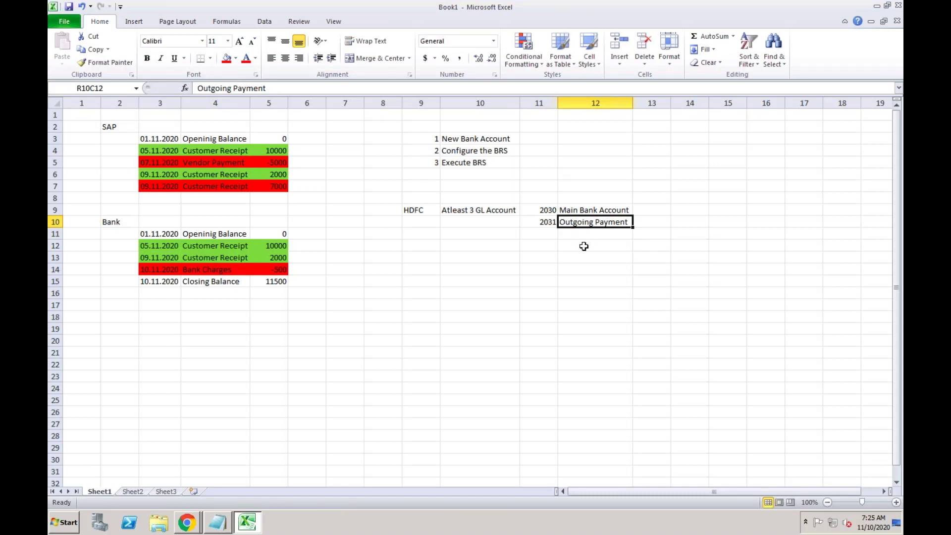
Add GL account 2032 'Incoming Payments' below 2031.
{"action": "left_click", "coordinate": [548, 233]}
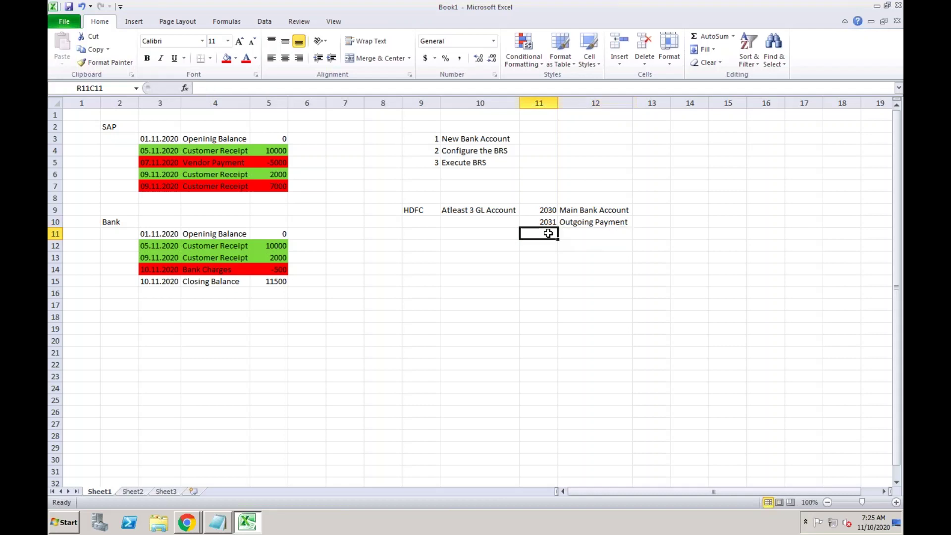
{"action": "type", "text": "2032"}
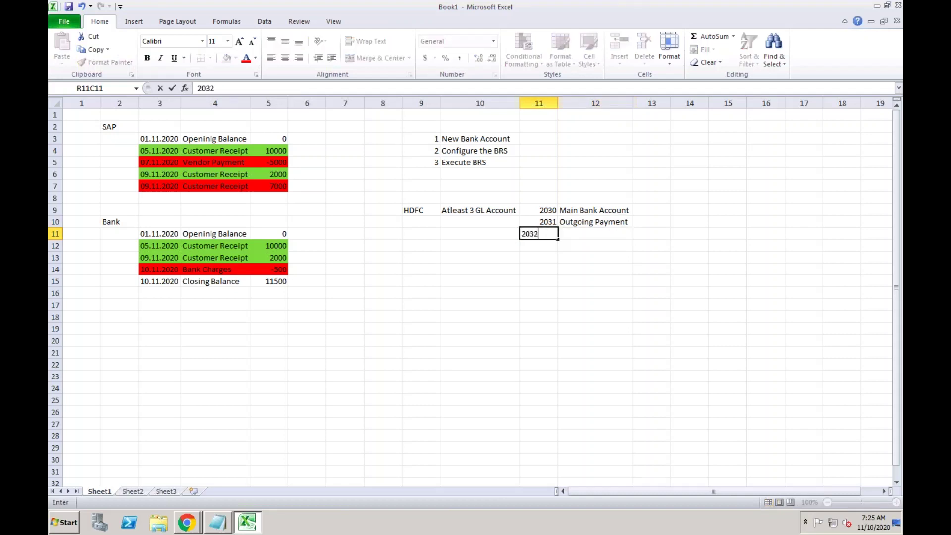
{"action": "left_click", "coordinate": [572, 233]}
{"action": "type", "text": "Incoming"}
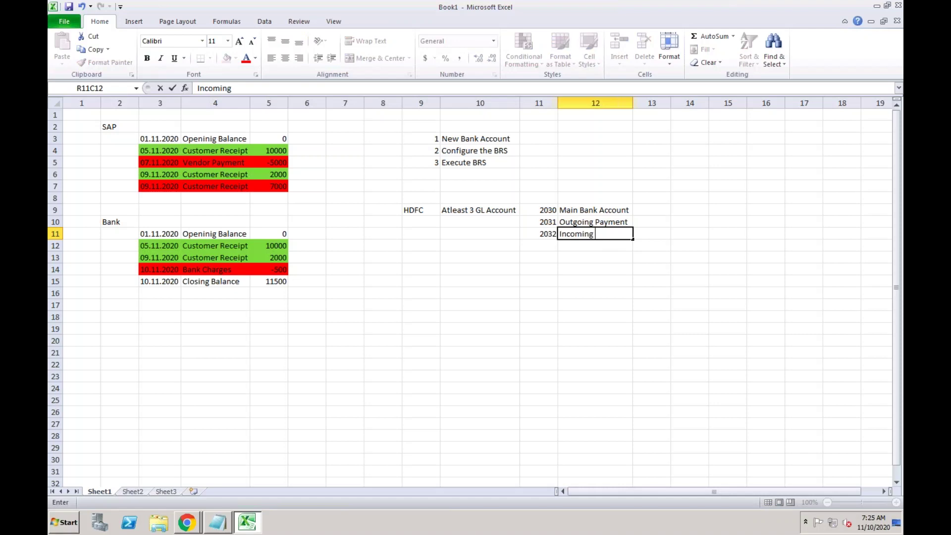
{"action": "type", "text": " Payments"}
{"action": "key", "text": "Return"}
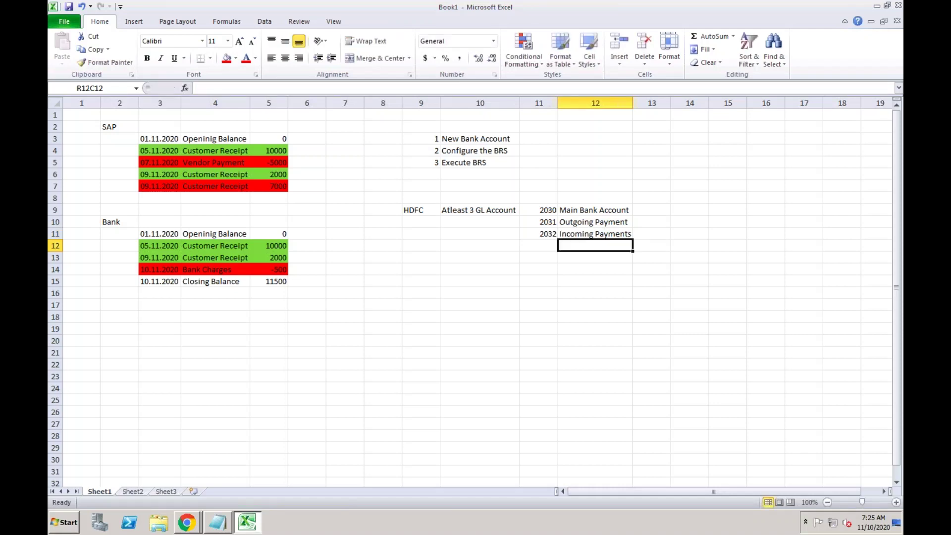
{"action": "left_click", "coordinate": [552, 235]}
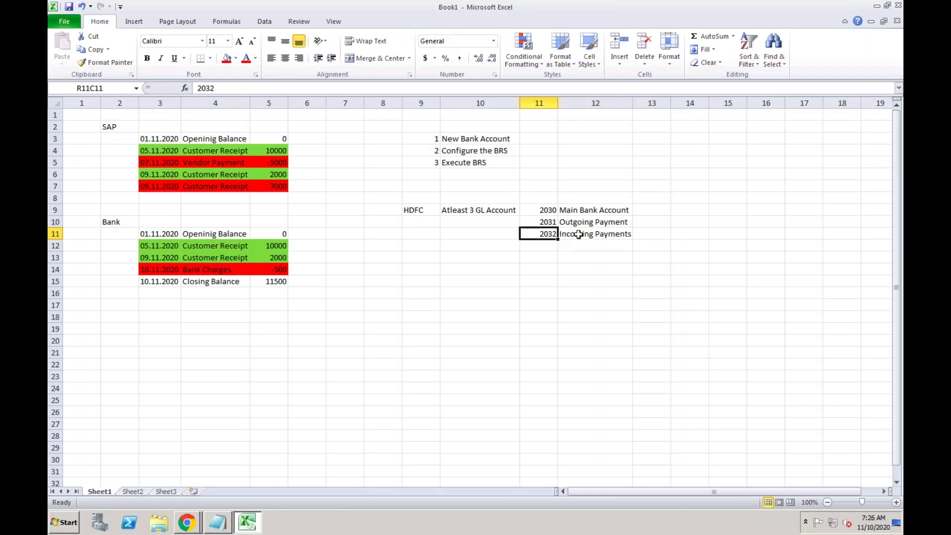
{"action": "left_click", "coordinate": [579, 235]}
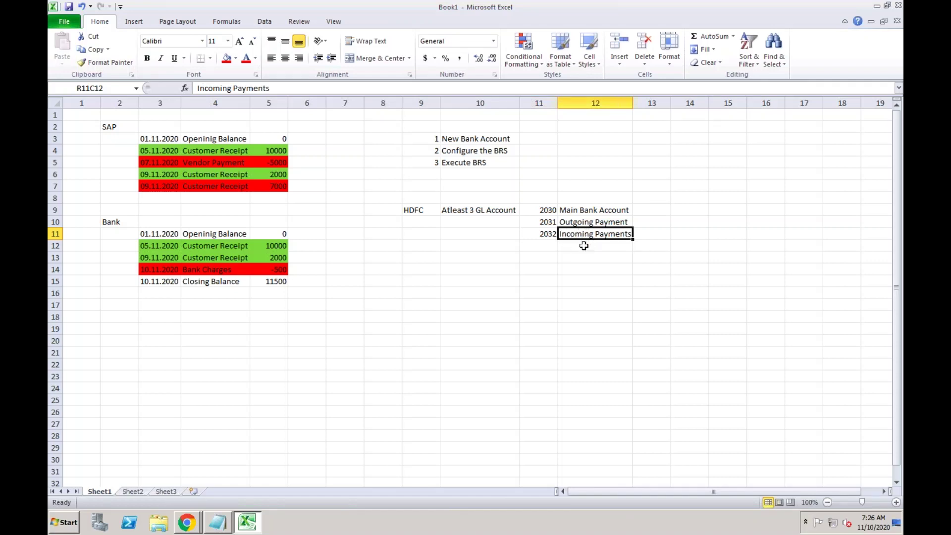
Review accounts 2030 to 2032 and return to the HDFC label.
{"action": "left_click", "coordinate": [545, 210]}
{"action": "left_click", "coordinate": [544, 222]}
{"action": "left_click", "coordinate": [545, 233]}
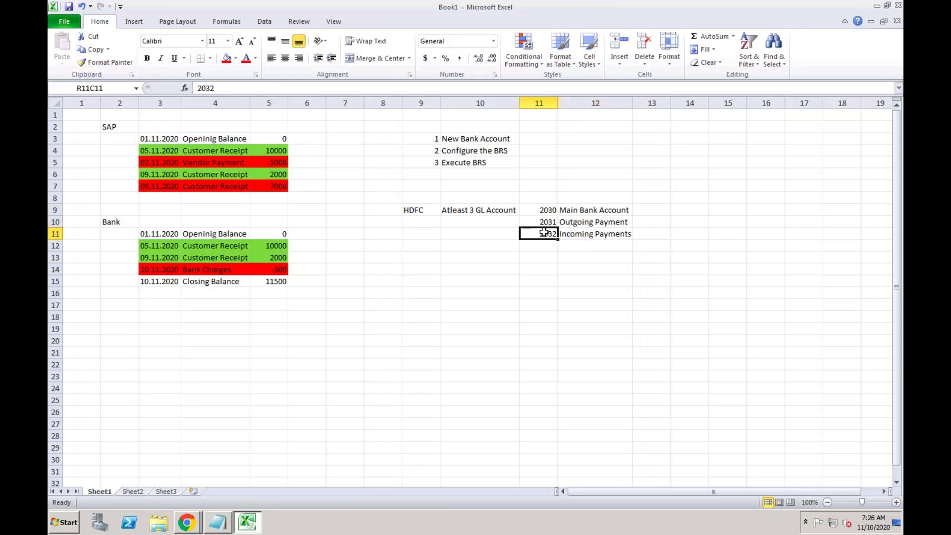
{"action": "left_click", "coordinate": [541, 210]}
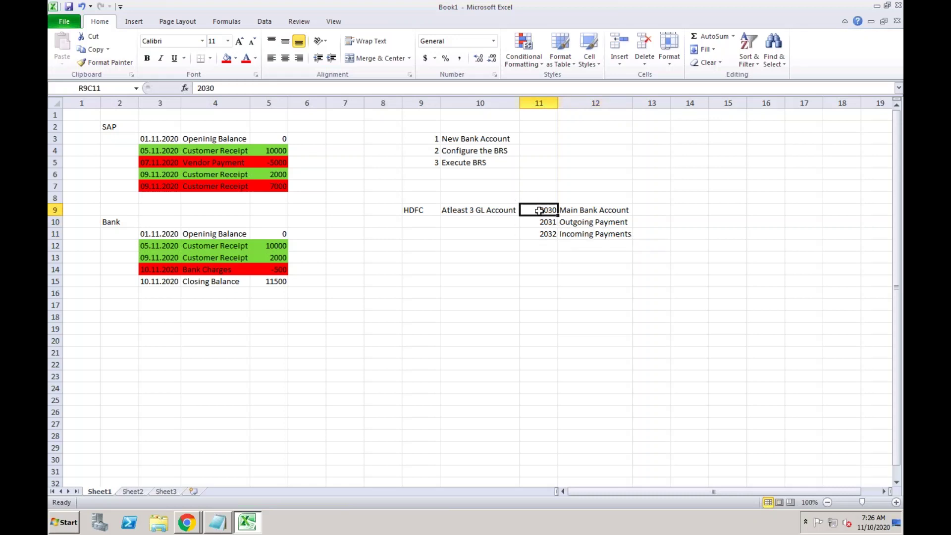
{"action": "left_click", "coordinate": [423, 209]}
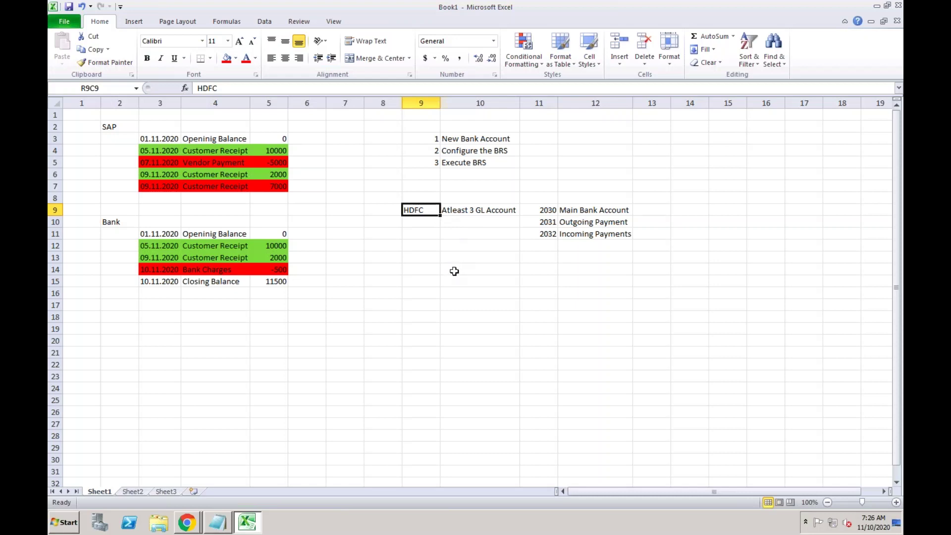
Enter branch name 'HDFC Bandra' in row 14, fix the typo, and autofit column 9.
{"action": "left_click", "coordinate": [423, 273]}
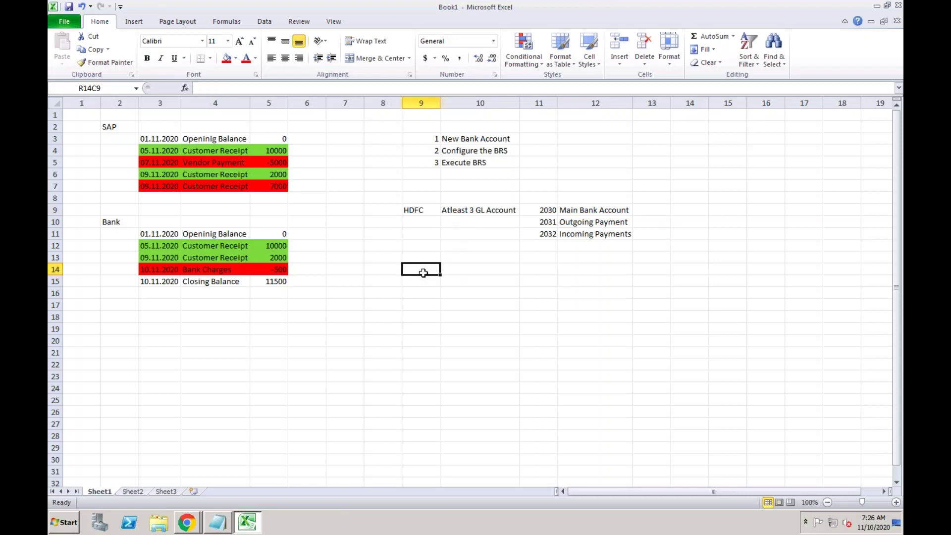
{"action": "type", "text": "HDFC"}
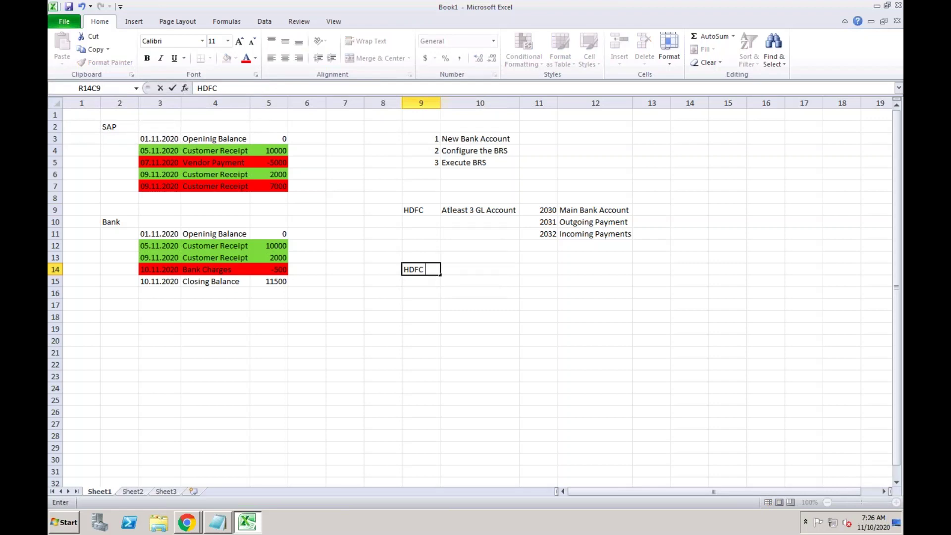
{"action": "type", "text": " Bankdra"}
{"action": "left_click", "coordinate": [427, 317]}
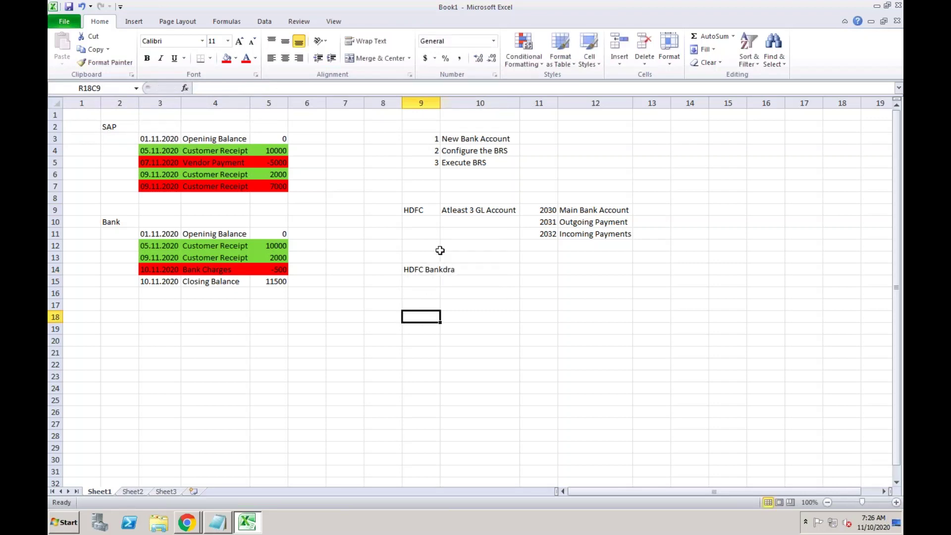
{"action": "double_click", "coordinate": [435, 269]}
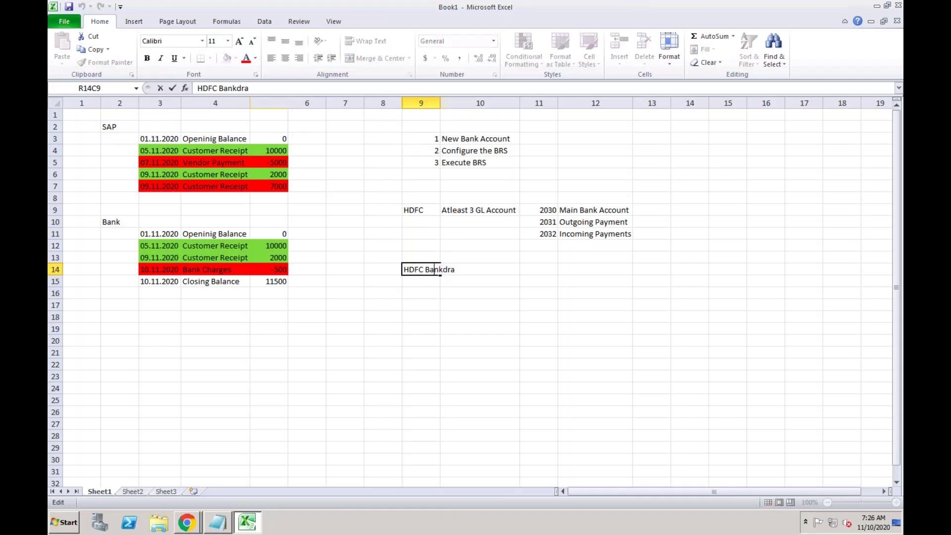
{"action": "left_click", "coordinate": [237, 88]}
{"action": "key", "text": "BackSpace"}
{"action": "left_click", "coordinate": [419, 306]}
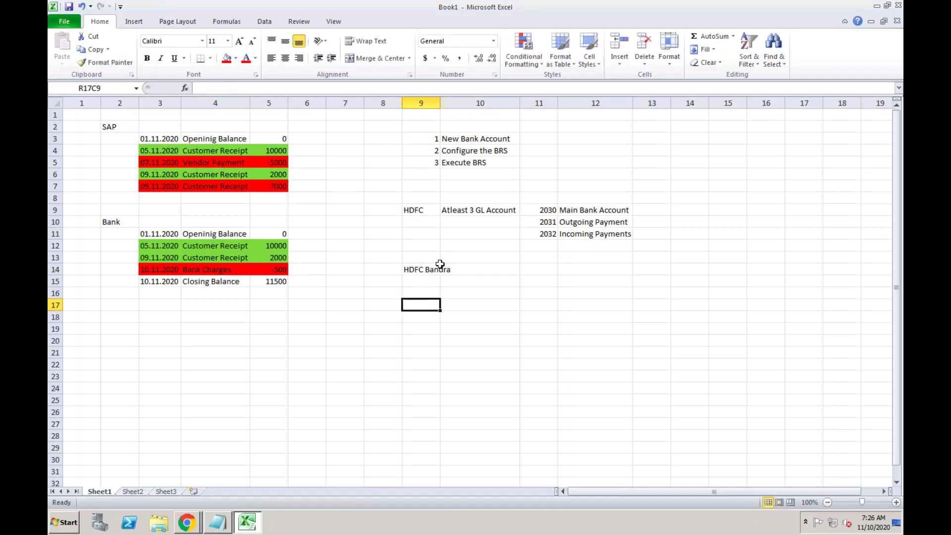
{"action": "double_click", "coordinate": [440, 102]}
{"action": "left_click", "coordinate": [430, 271]}
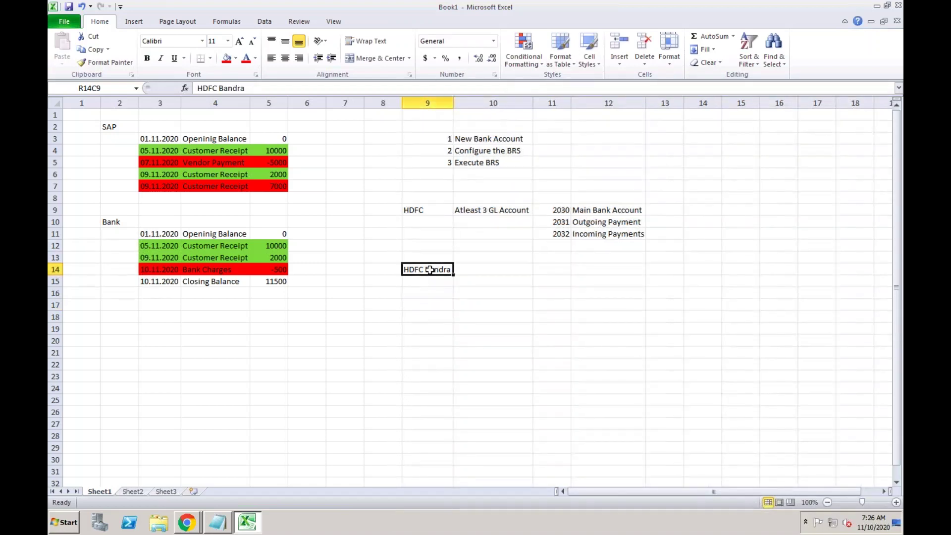
Add the branch address 'BKC, Bandra West, Mumbai' beside HDFC Bandra.
{"action": "left_click", "coordinate": [473, 268]}
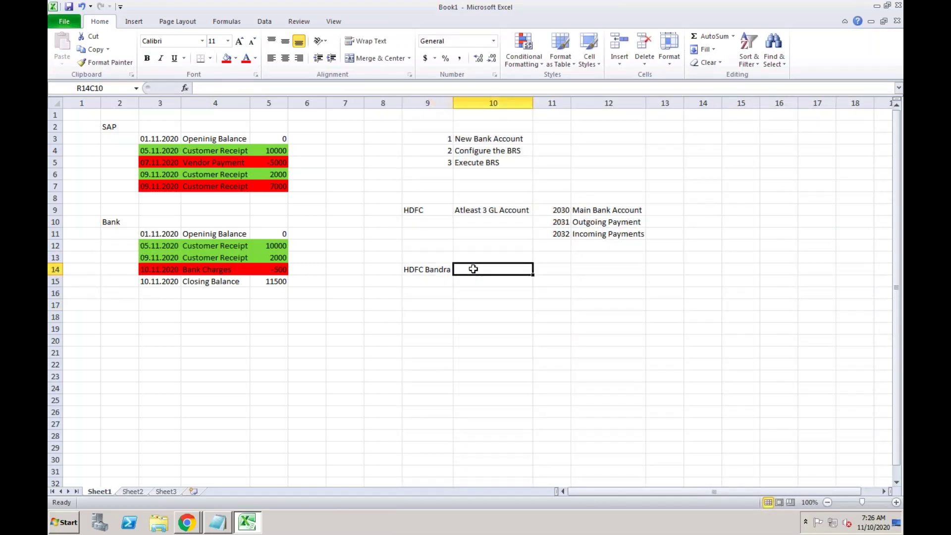
{"action": "type", "text": "BKC"}
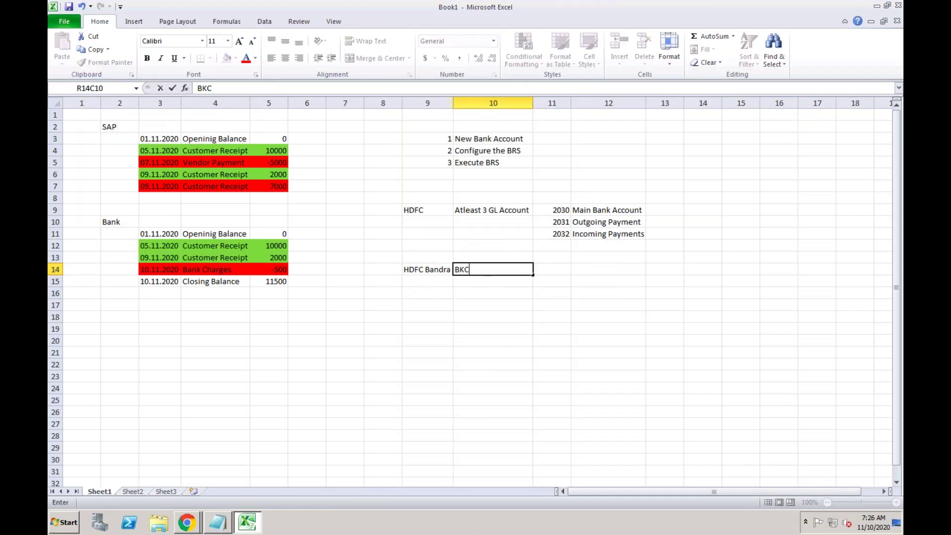
{"action": "type", "text": ", Bandra West"}
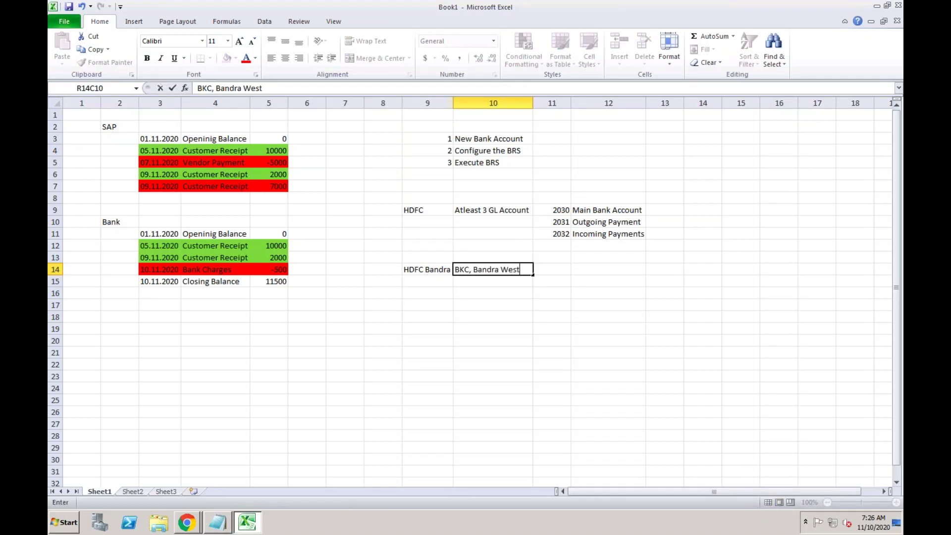
{"action": "type", "text": ", Mumbai"}
{"action": "key", "text": "Return"}
{"action": "left_click", "coordinate": [490, 268]}
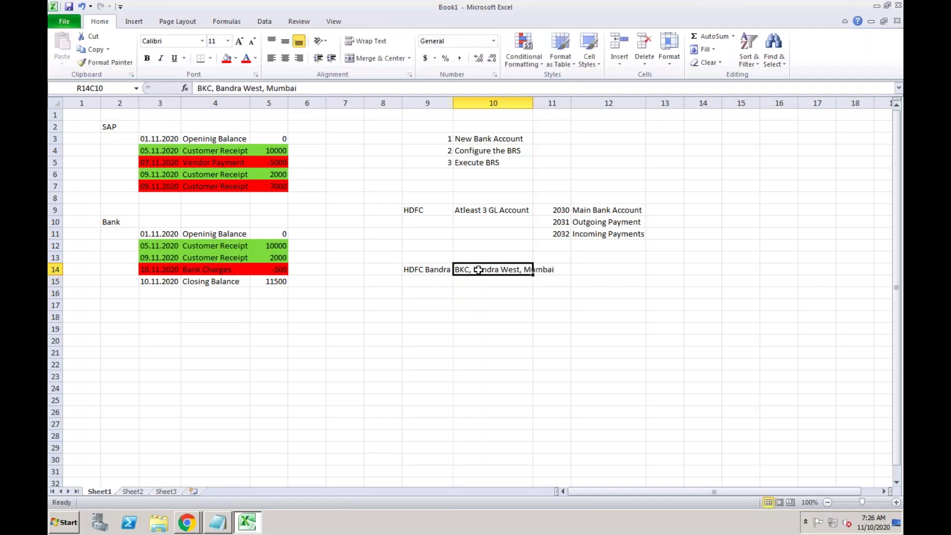
{"action": "left_click", "coordinate": [451, 269]}
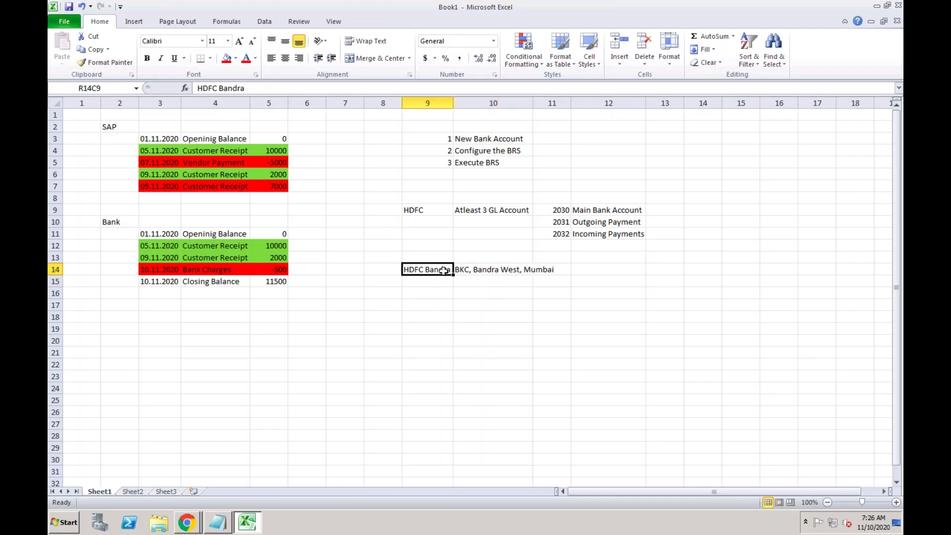
{"action": "left_click", "coordinate": [475, 270]}
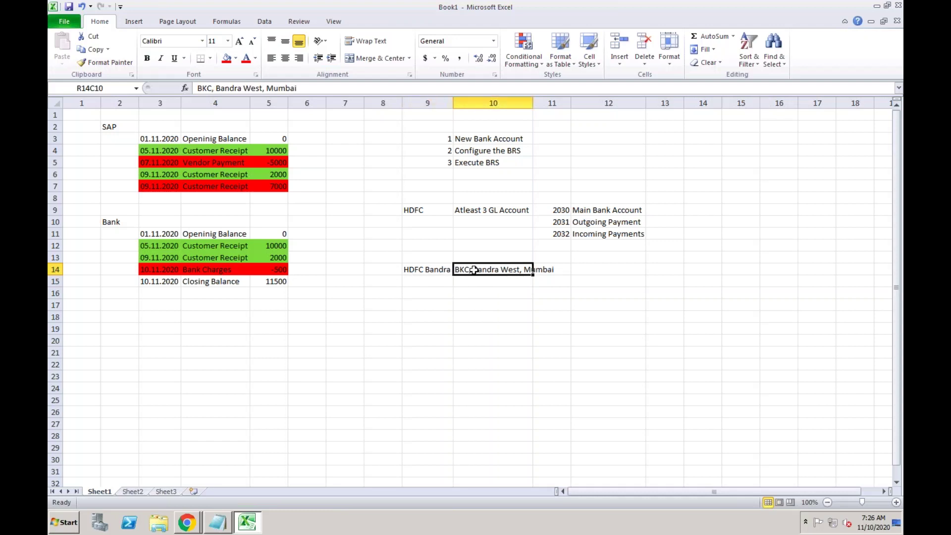
Widen column 10 and record account number 100001234 beside the address.
{"action": "left_click_drag", "start_coordinate": [533, 100], "coordinate": [559, 99]}
{"action": "left_click", "coordinate": [581, 270]}
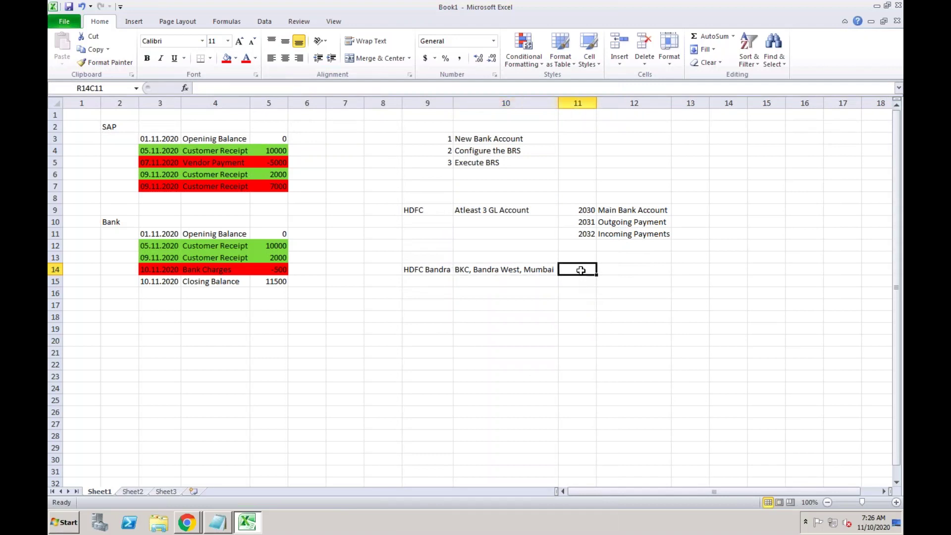
{"action": "type", "text": "100001234"}
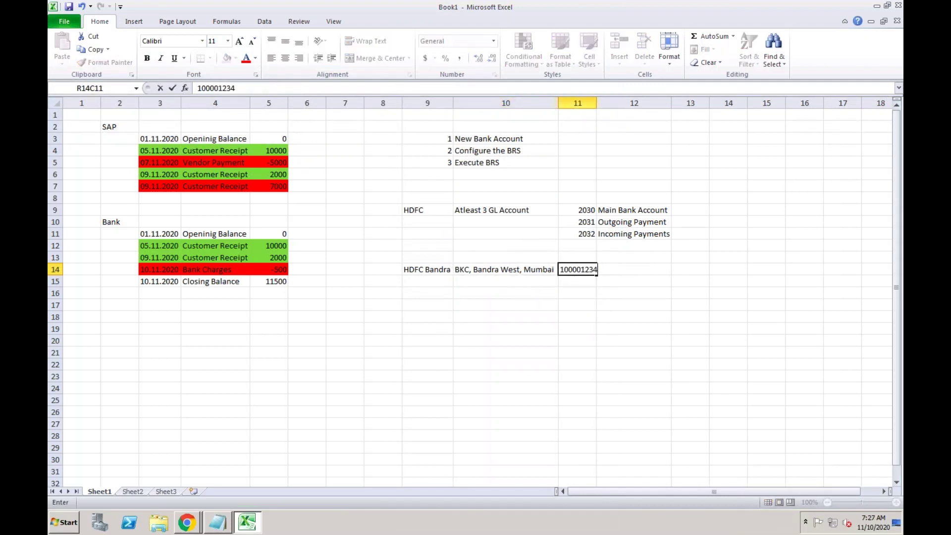
{"action": "key", "text": "Return"}
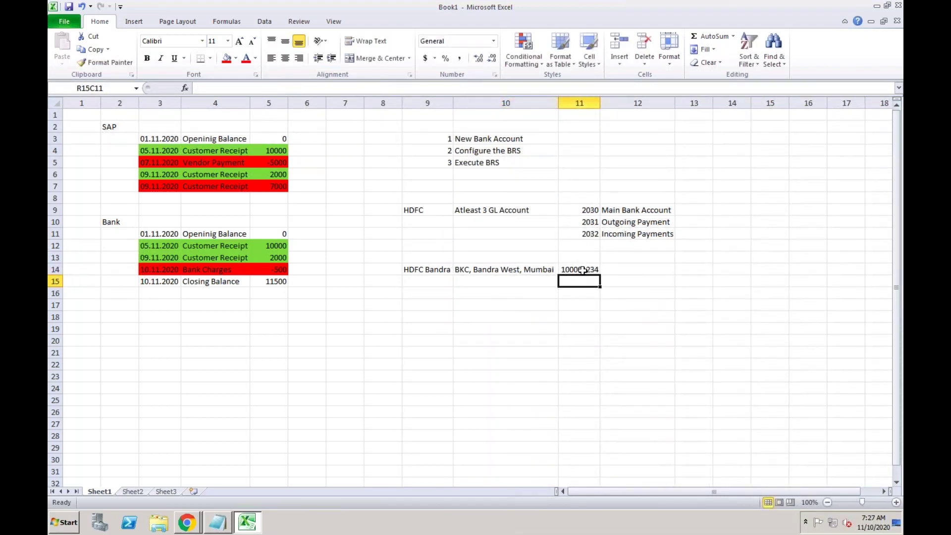
{"action": "left_click", "coordinate": [575, 271]}
Add headings Bank Key, Address and Account Number above the HDFC Bandra row.
{"action": "left_click", "coordinate": [432, 256]}
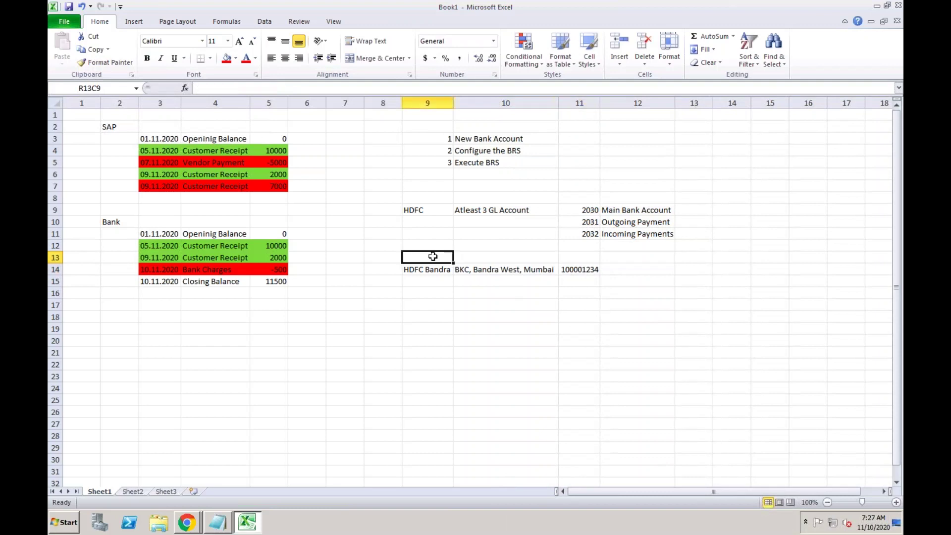
{"action": "type", "text": "Bank"}
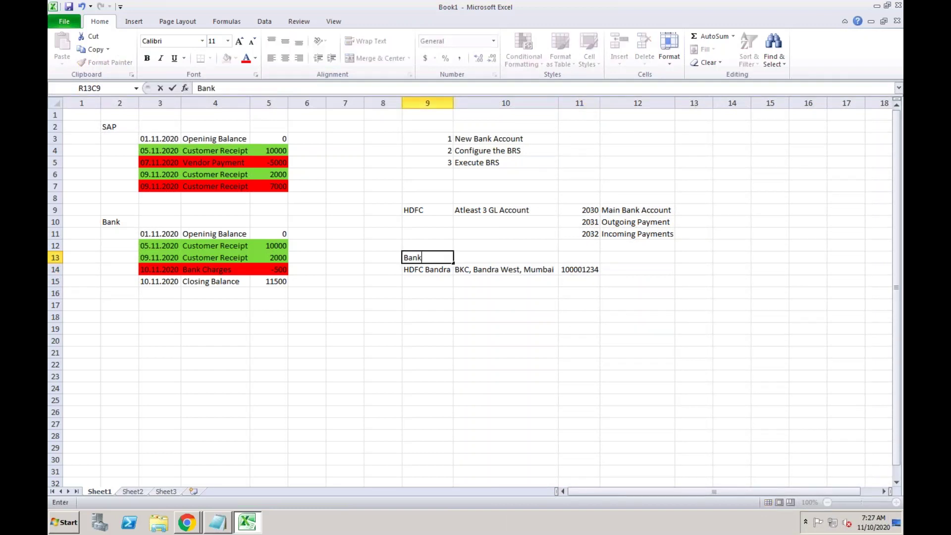
{"action": "type", "text": "y"}
{"action": "key", "text": "Tab"}
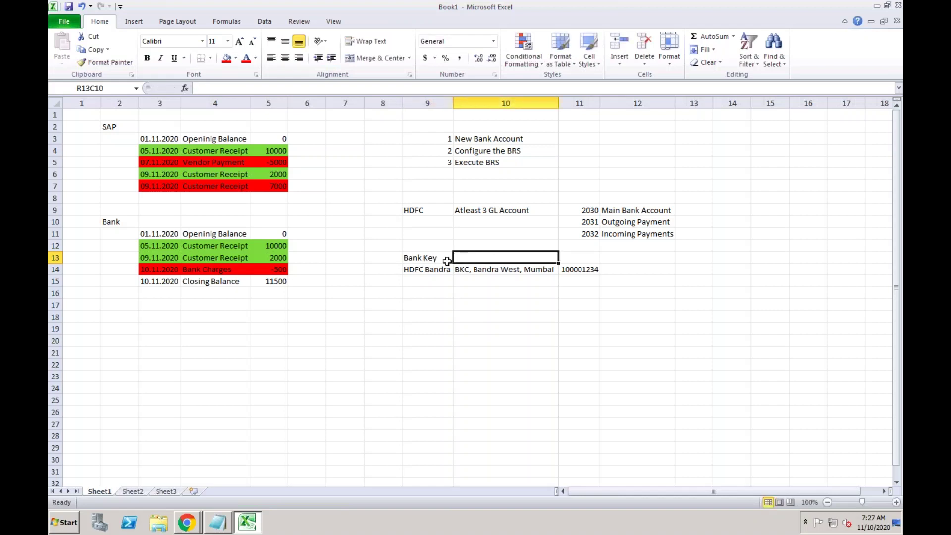
{"action": "type", "text": "Address"}
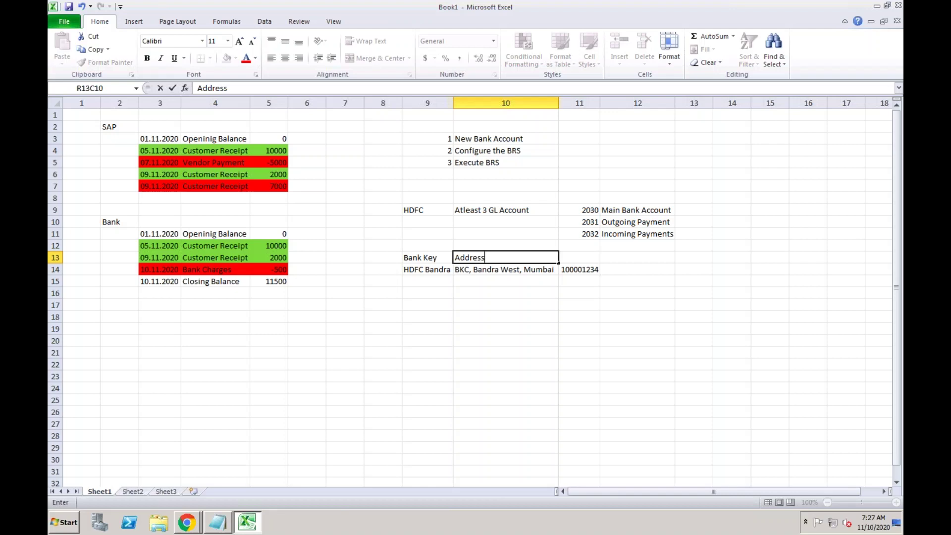
{"action": "key", "text": "Tab"}
{"action": "type", "text": "Accou"}
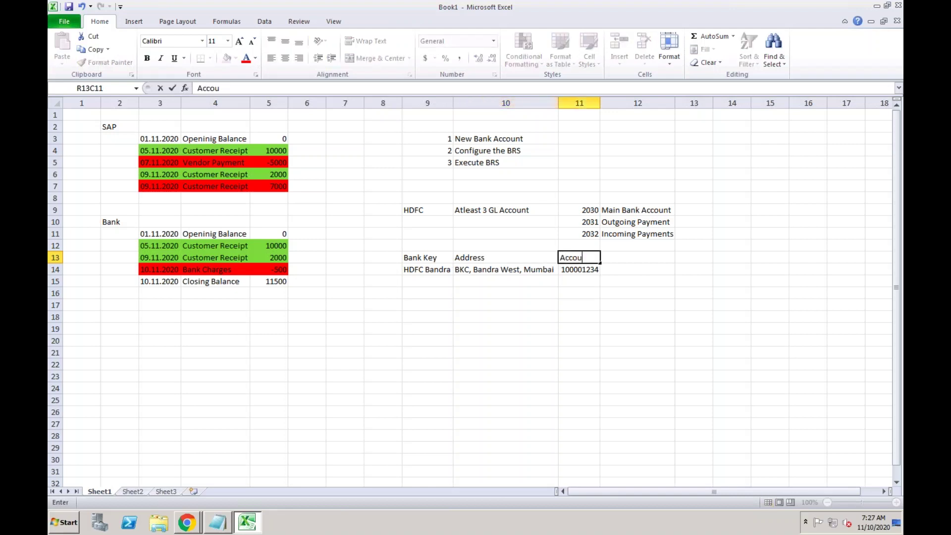
{"action": "type", "text": "nt Number"}
{"action": "left_click", "coordinate": [431, 258]}
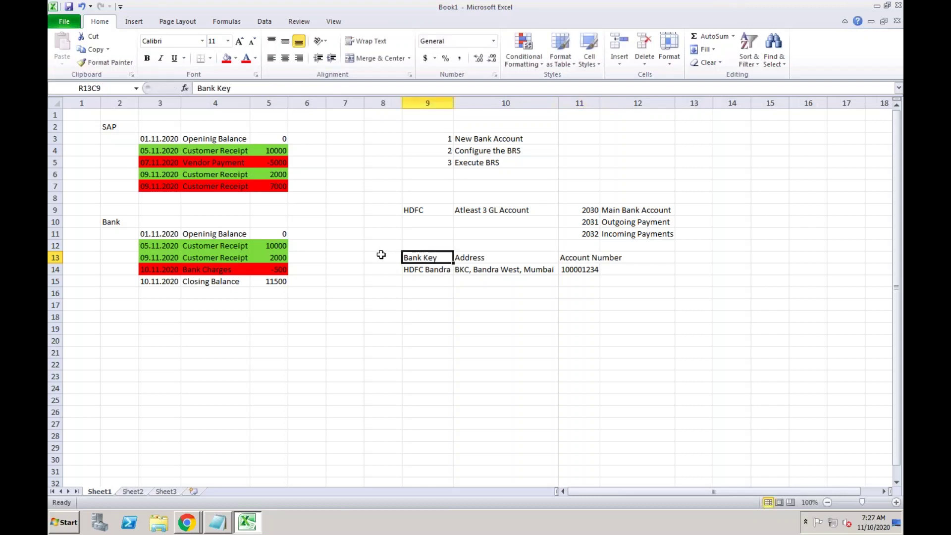
Add a Bank Country heading with IN as the HDFC Bandra country.
{"action": "left_click", "coordinate": [381, 255]}
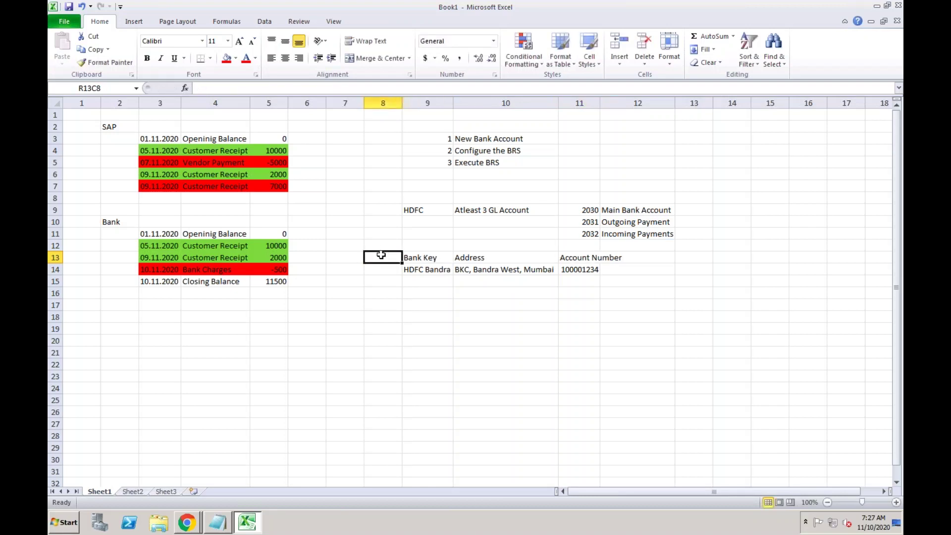
{"action": "type", "text": "Bank Cou"}
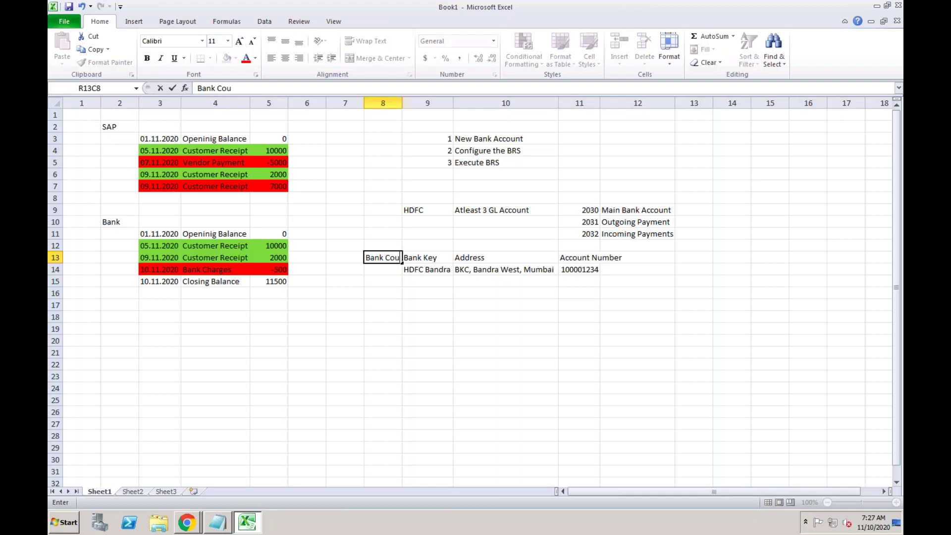
{"action": "type", "text": "ntry"}
{"action": "key", "text": "Return"}
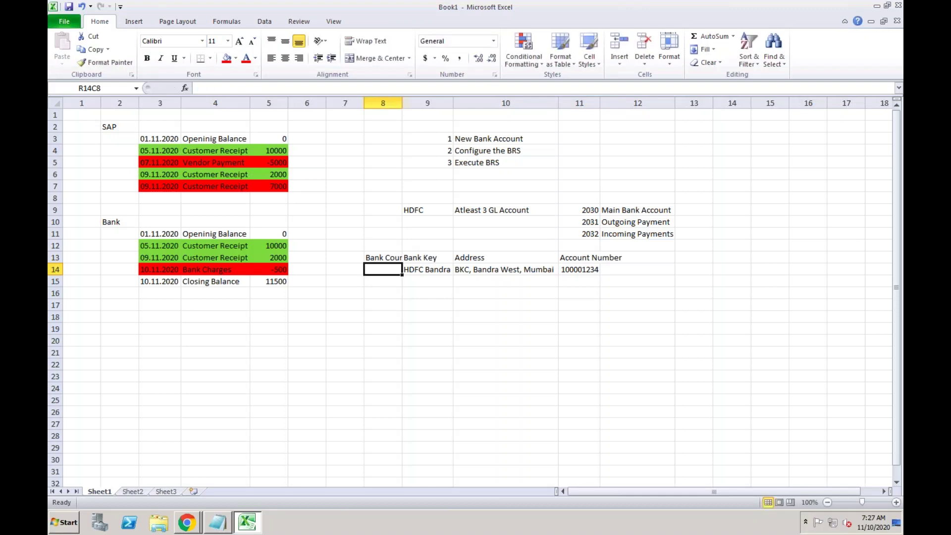
{"action": "type", "text": "IN"}
{"action": "key", "text": "Return"}
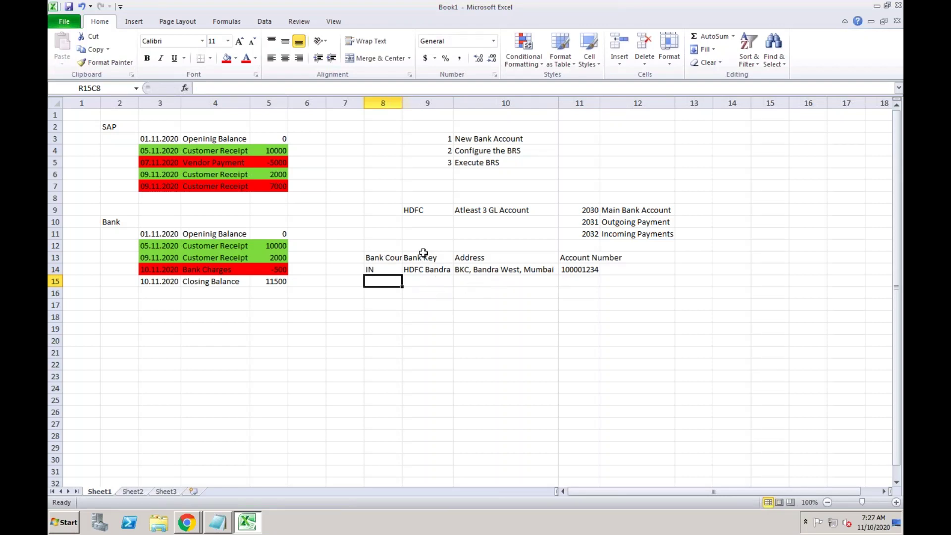
{"action": "left_click", "coordinate": [421, 268]}
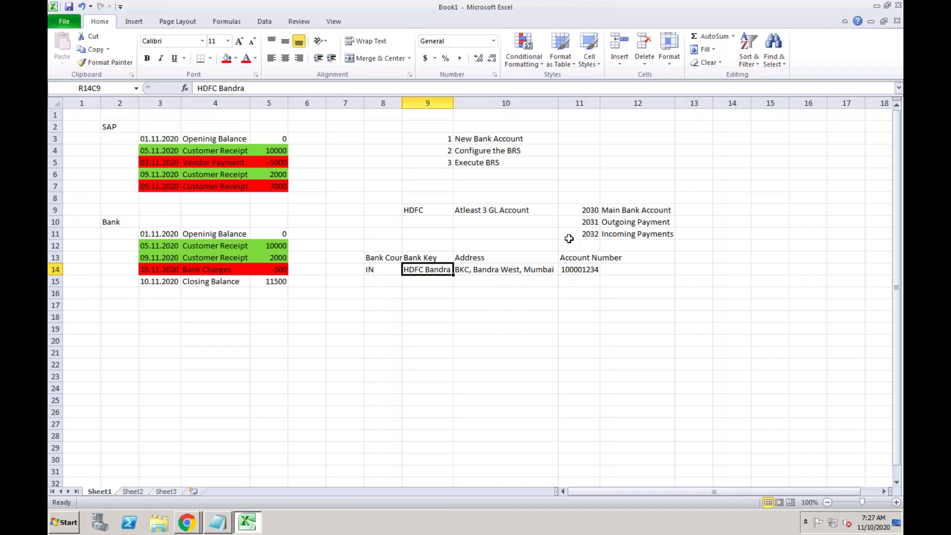
Review GL accounts 2030, 2031 and 2032.
{"action": "left_click", "coordinate": [579, 210]}
{"action": "left_click", "coordinate": [578, 222]}
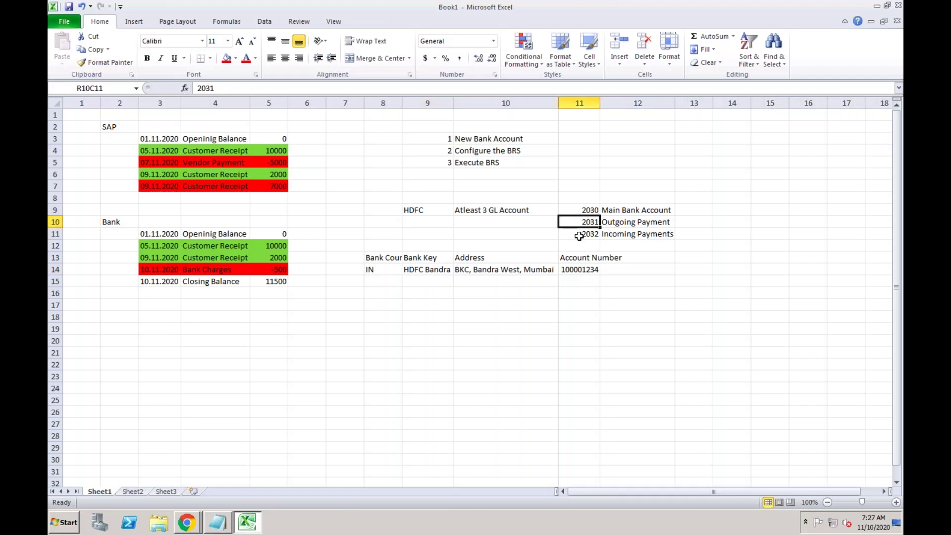
{"action": "left_click", "coordinate": [579, 236]}
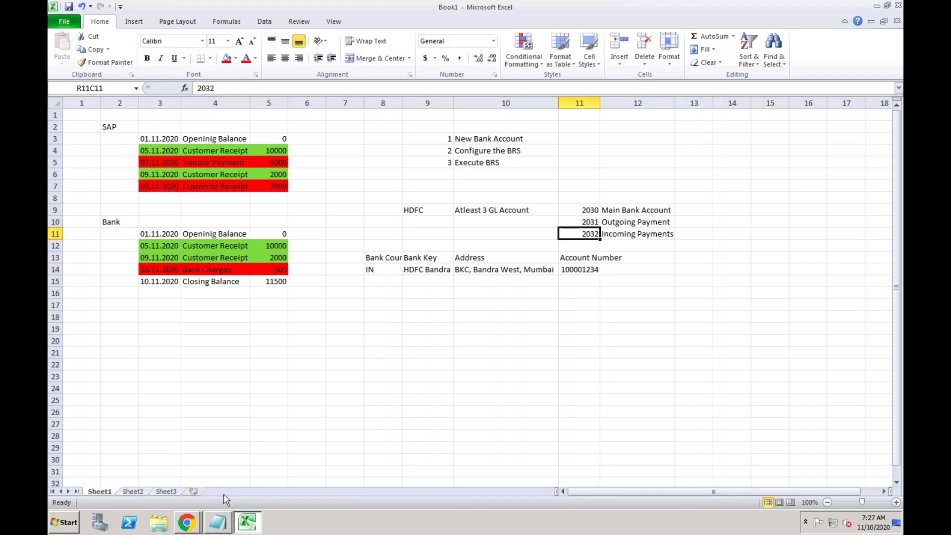
Show the desktop, launch SAP Logon and open the S4 1909 connection.
{"action": "right_click", "coordinate": [287, 525]}
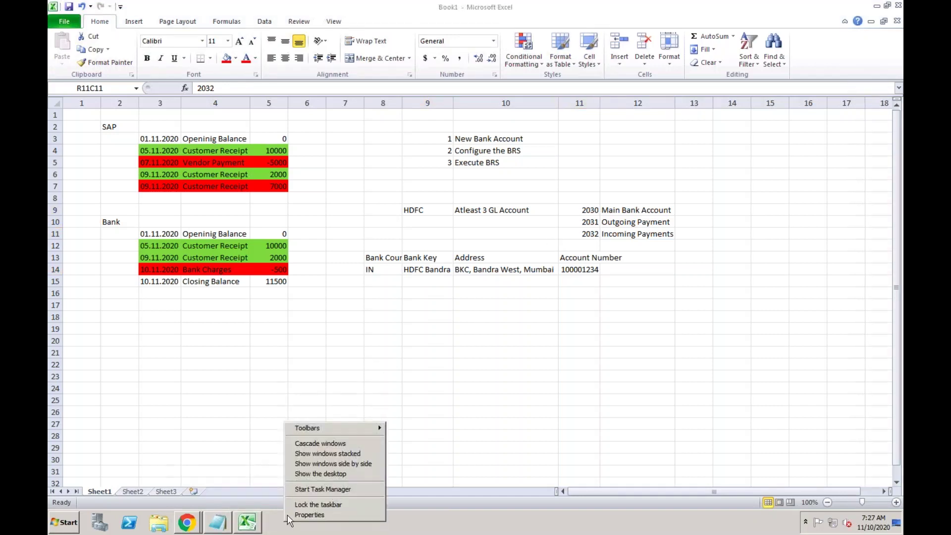
{"action": "left_click", "coordinate": [313, 474]}
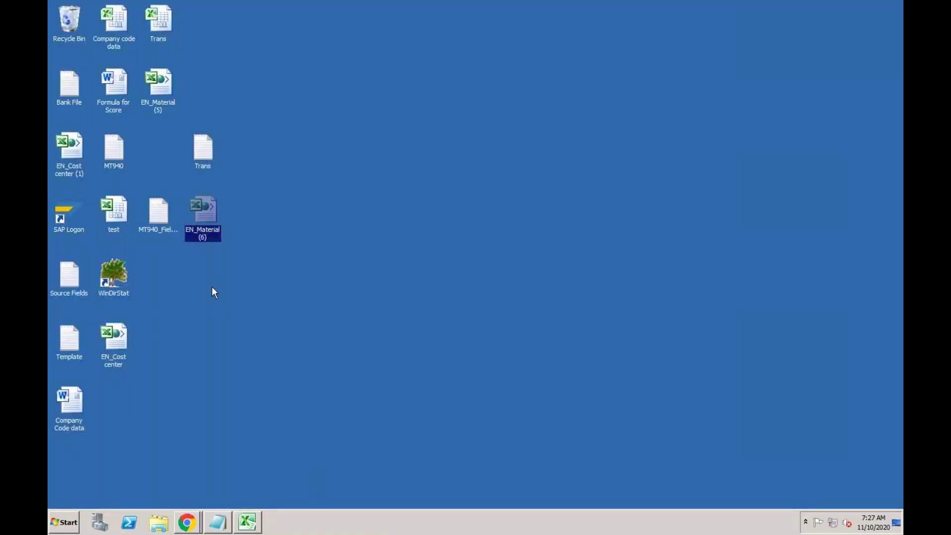
{"action": "double_click", "coordinate": [69, 216]}
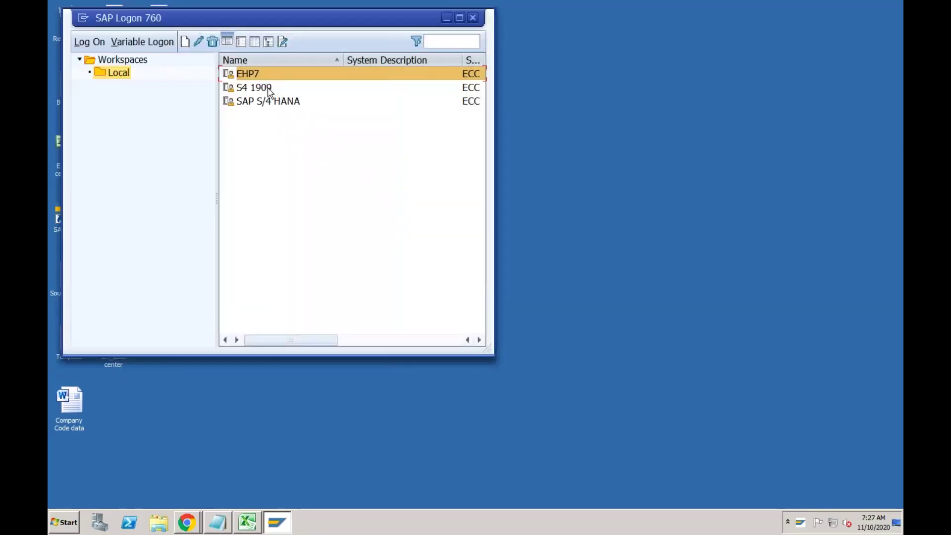
{"action": "left_click", "coordinate": [268, 89]}
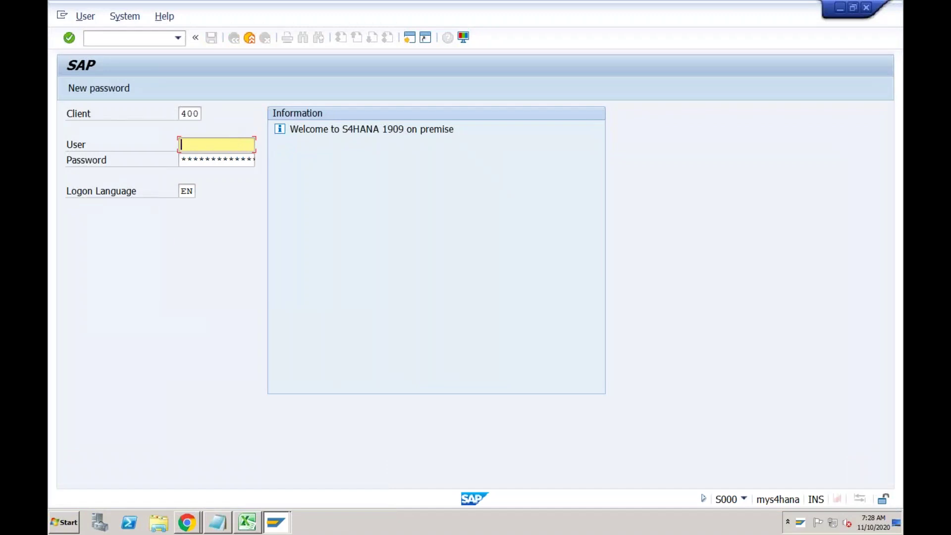
Log on with the saved user name and password, then run FS00.
{"action": "key", "text": "Down"}
{"action": "key", "text": "Down"}
{"action": "key", "text": "Tab"}
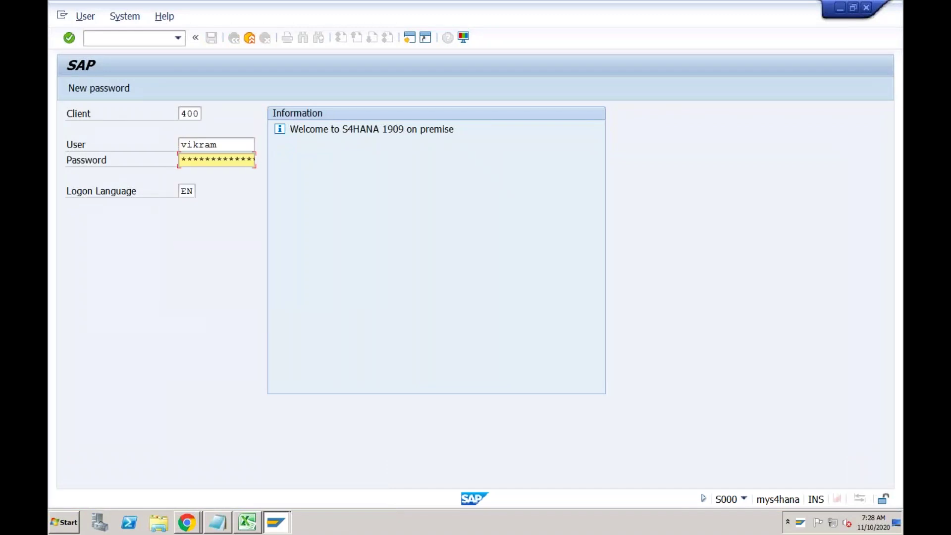
{"action": "type", "text": "**********"}
{"action": "key", "text": "Return"}
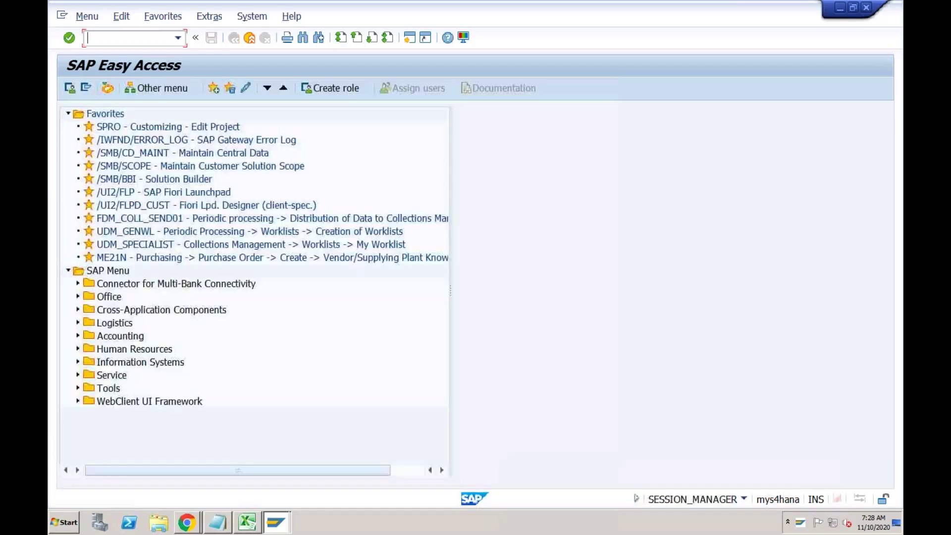
{"action": "type", "text": "fs00"}
{"action": "key", "text": "Return"}
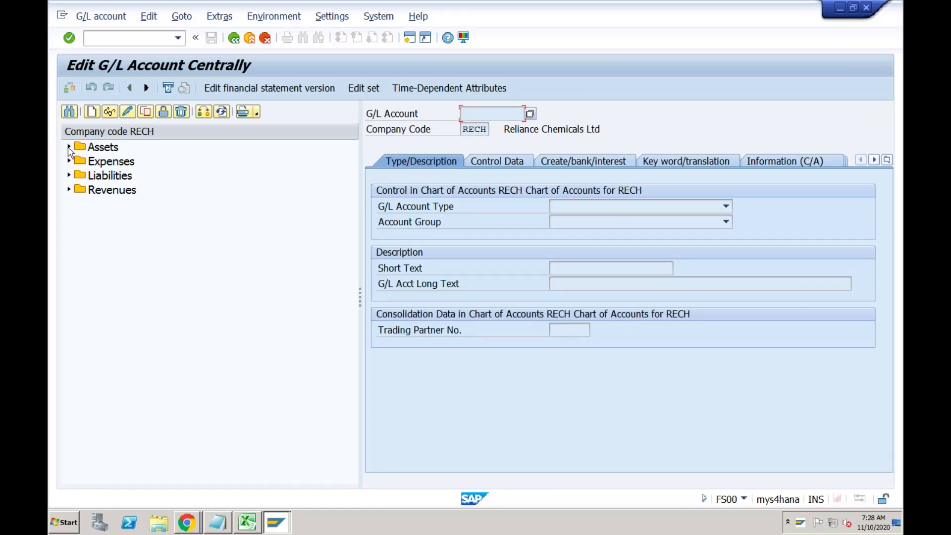
Check existing asset accounts, then enter G/L account 2030 for company code RECH.
{"action": "left_click", "coordinate": [69, 148]}
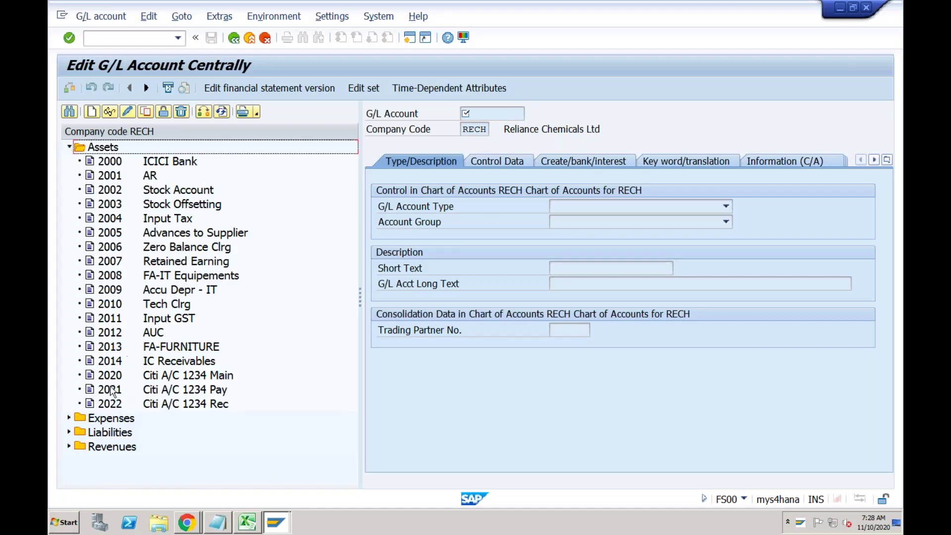
{"action": "left_click", "coordinate": [93, 112]}
{"action": "type", "text": "2"}
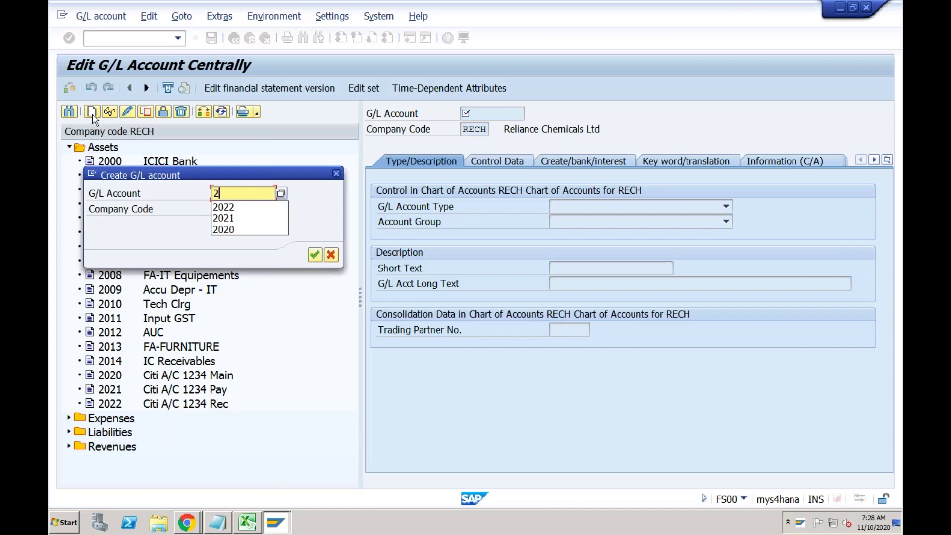
{"action": "type", "text": "030"}
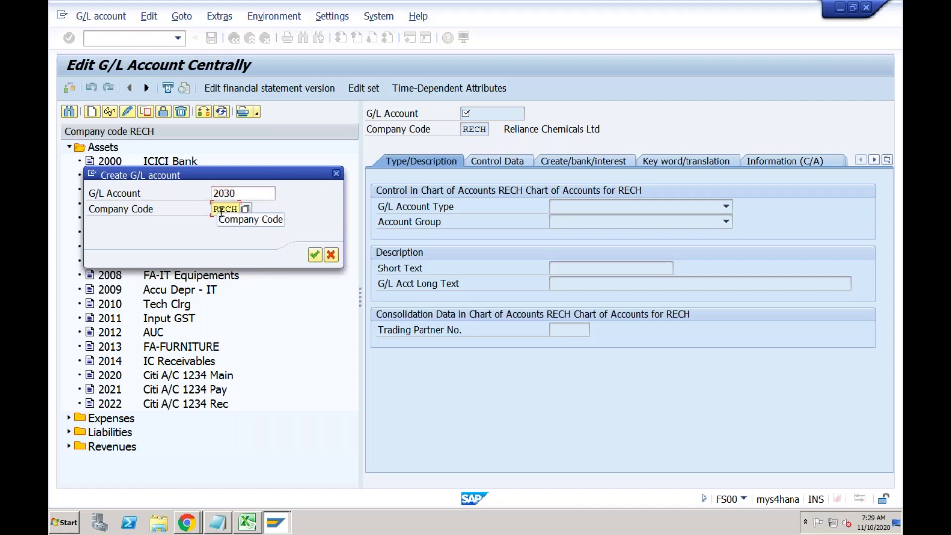
{"action": "left_click", "coordinate": [232, 203]}
{"action": "left_click", "coordinate": [238, 193]}
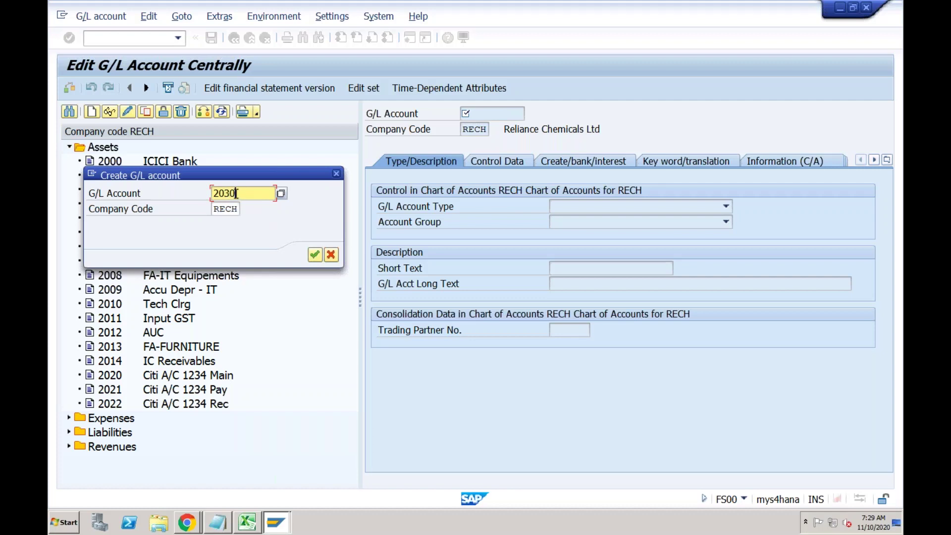
{"action": "left_click", "coordinate": [315, 255]}
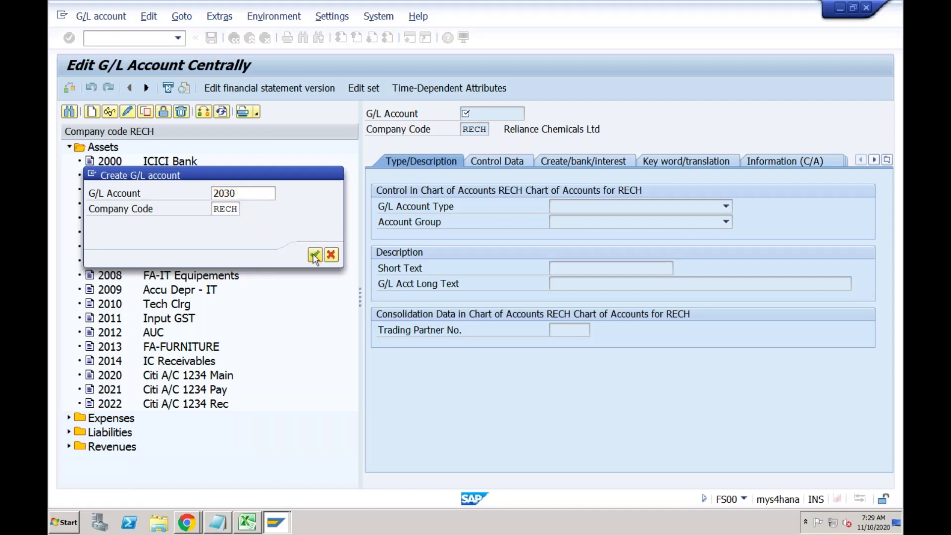
Make account 2030 a balance sheet account in group Assets with short text 'HDFC Bank-Main'.
{"action": "left_click", "coordinate": [565, 208]}
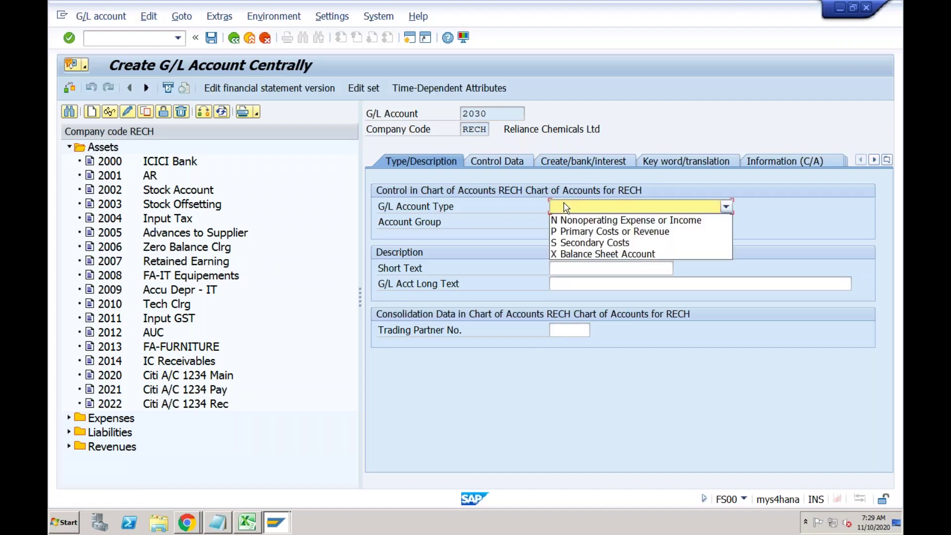
{"action": "left_click", "coordinate": [572, 255]}
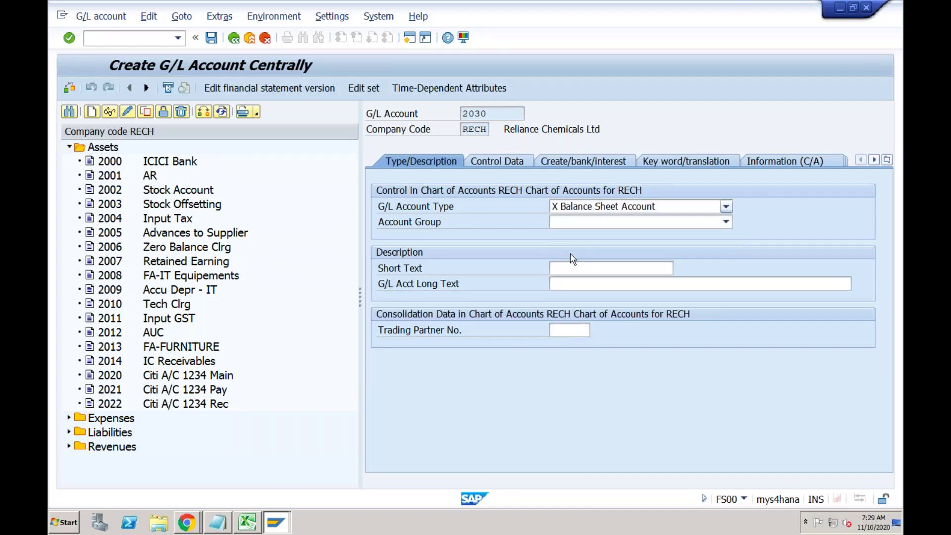
{"action": "left_click", "coordinate": [564, 223]}
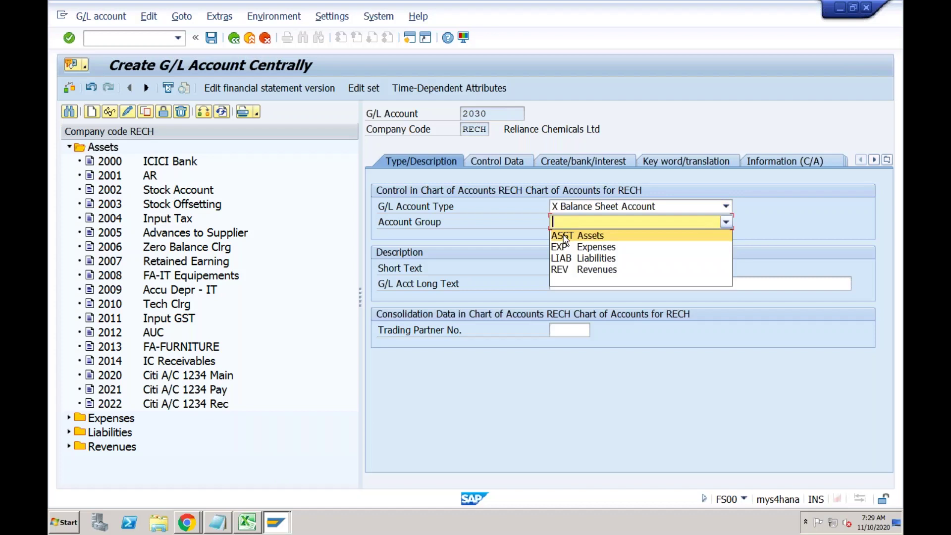
{"action": "left_click", "coordinate": [565, 235]}
{"action": "left_click", "coordinate": [562, 266]}
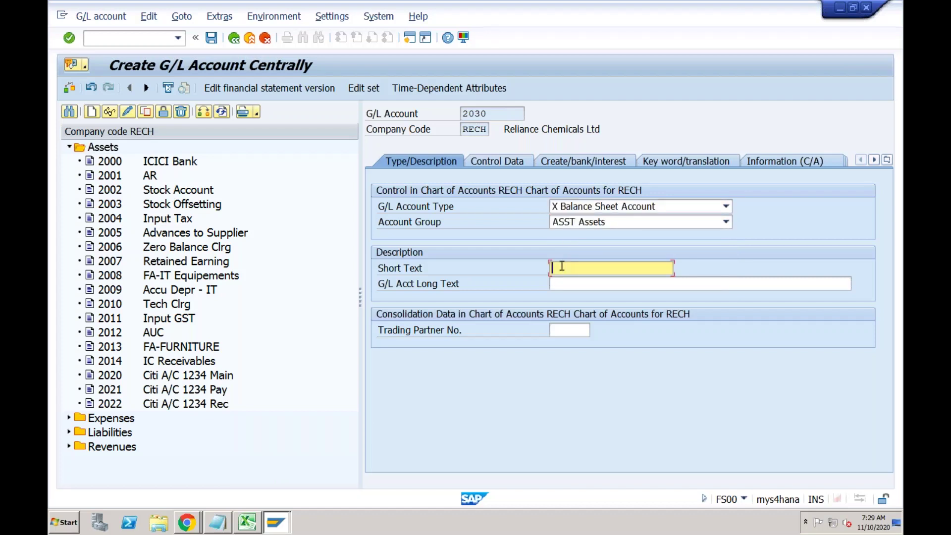
{"action": "type", "text": "HDFC Bank-Main"}
Assign field status group G005 (bank accounts) and save account 2030, accepting the warning.
{"action": "left_click", "coordinate": [511, 160]}
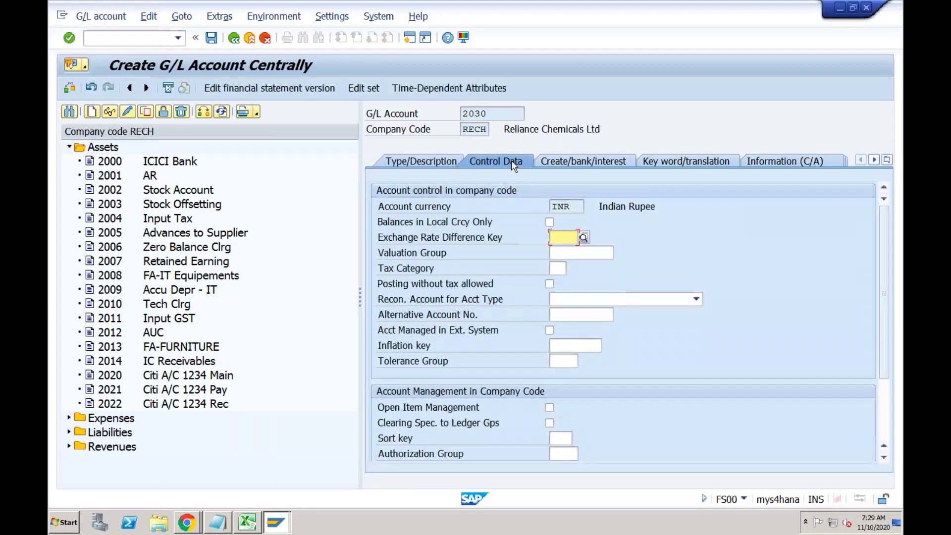
{"action": "left_click", "coordinate": [571, 163]}
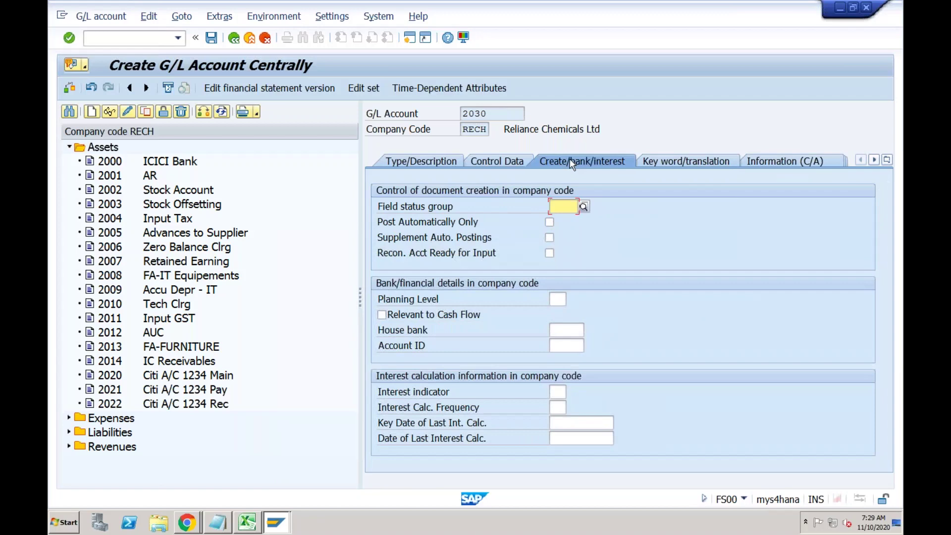
{"action": "left_click", "coordinate": [584, 206]}
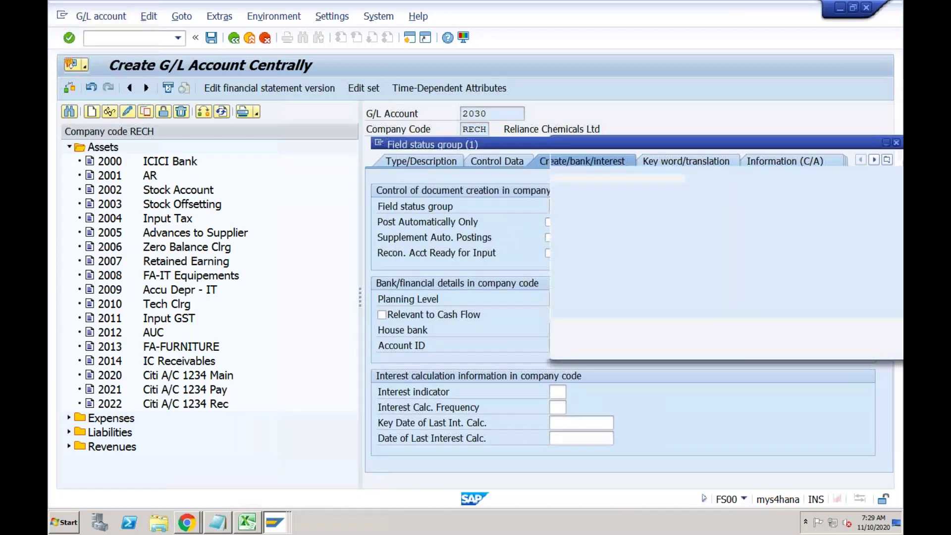
{"action": "left_click", "coordinate": [456, 201]}
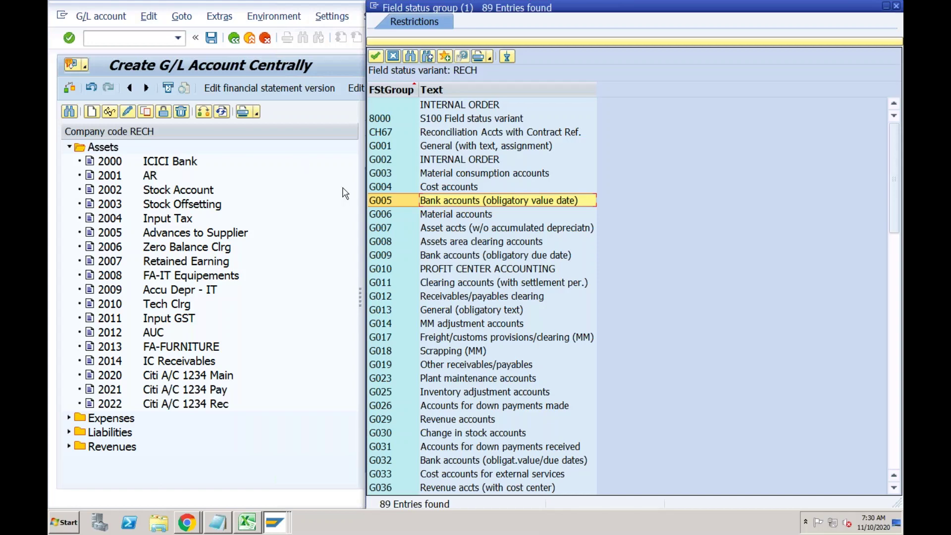
{"action": "left_click", "coordinate": [378, 203]}
{"action": "double_click", "coordinate": [377, 203]}
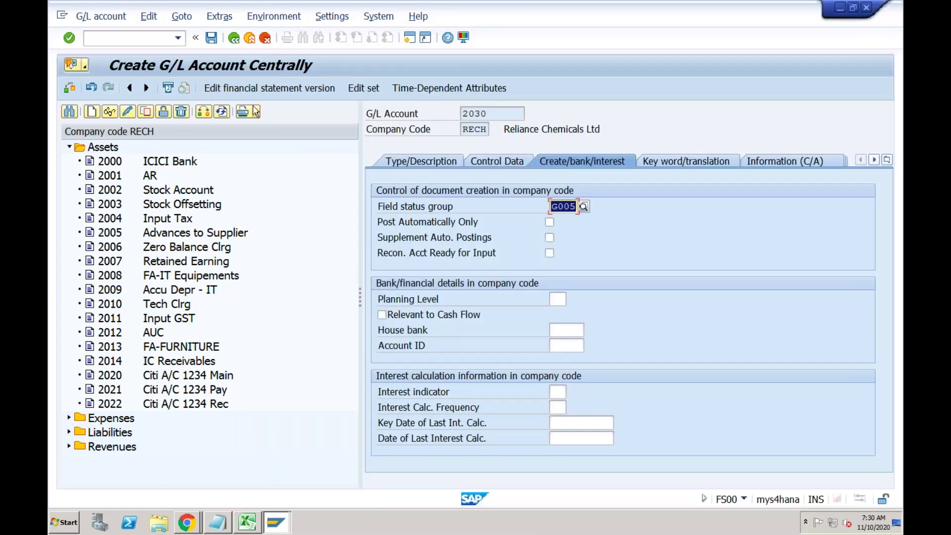
{"action": "left_click", "coordinate": [212, 41]}
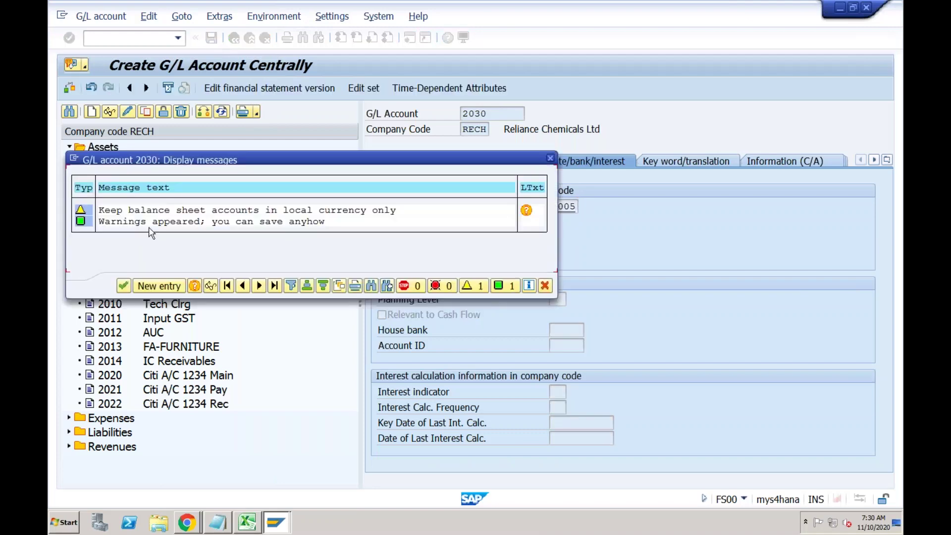
{"action": "left_click", "coordinate": [124, 287]}
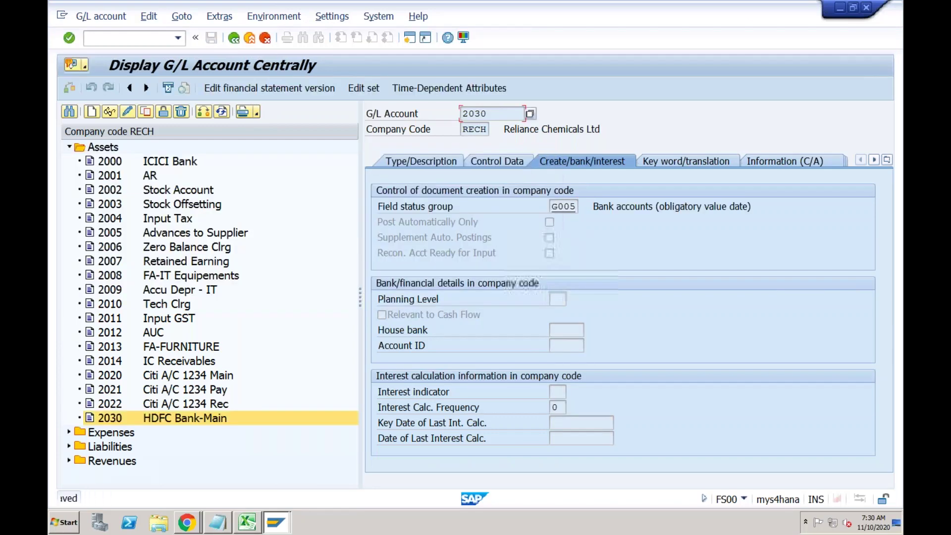
Copy G/L account 2030 to create new account 2031.
{"action": "left_click", "coordinate": [145, 112]}
{"action": "left_click", "coordinate": [248, 222]}
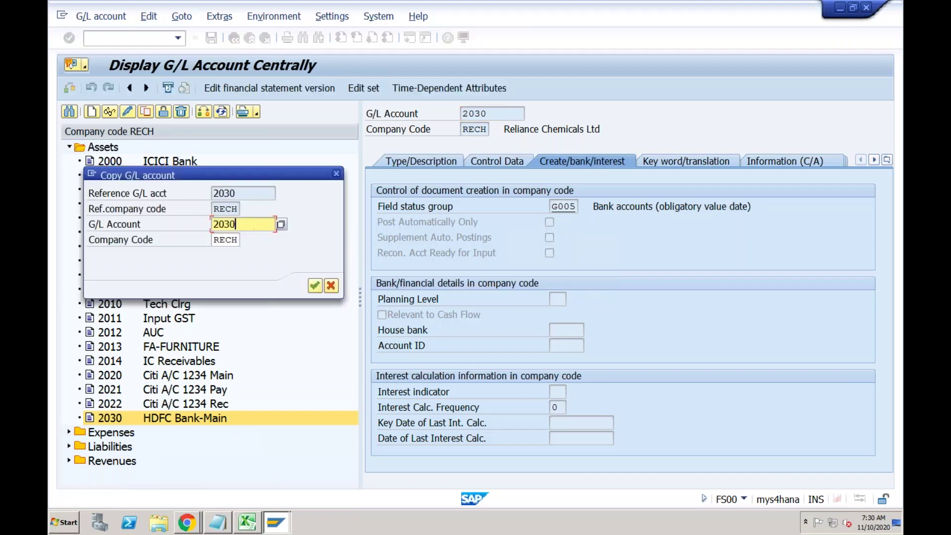
{"action": "key", "text": "BackSpace"}
{"action": "type", "text": "1"}
{"action": "left_click", "coordinate": [316, 286]}
Change the short text to 'HDFC Bank-Incoming' and clear the copied long text.
{"action": "left_click", "coordinate": [439, 158]}
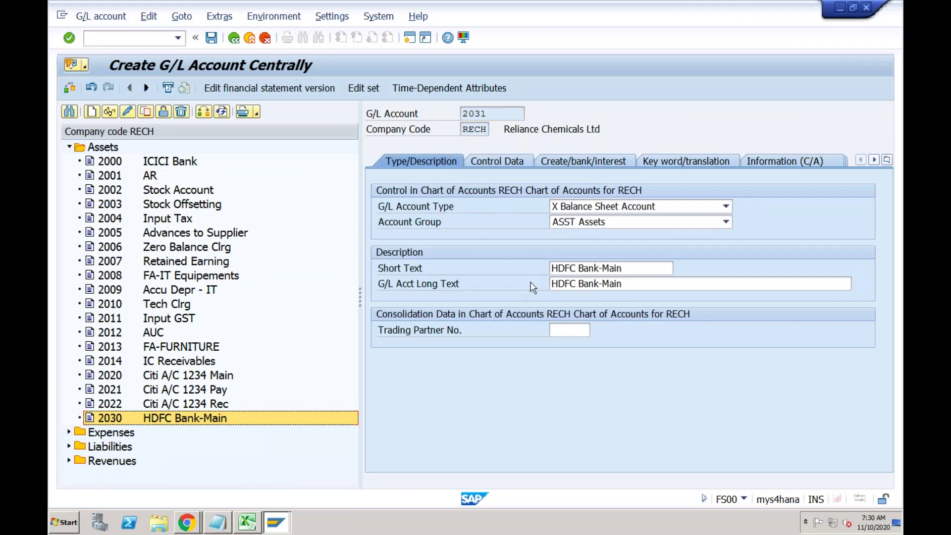
{"action": "left_click", "coordinate": [624, 268]}
{"action": "key", "text": "BackSpace"}
{"action": "key", "text": "BackSpace"}
{"action": "key", "text": "BackSpace"}
{"action": "key", "text": "BackSpace"}
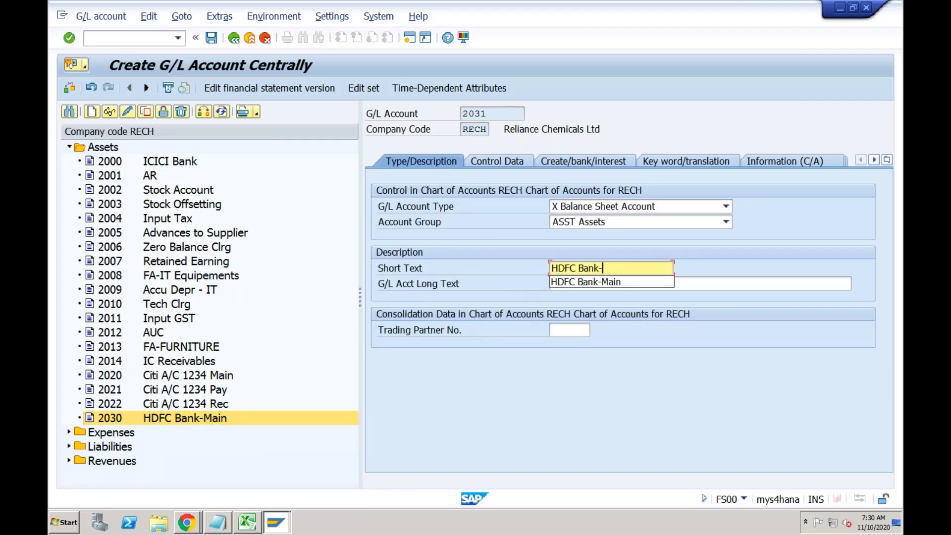
{"action": "type", "text": "Incoming"}
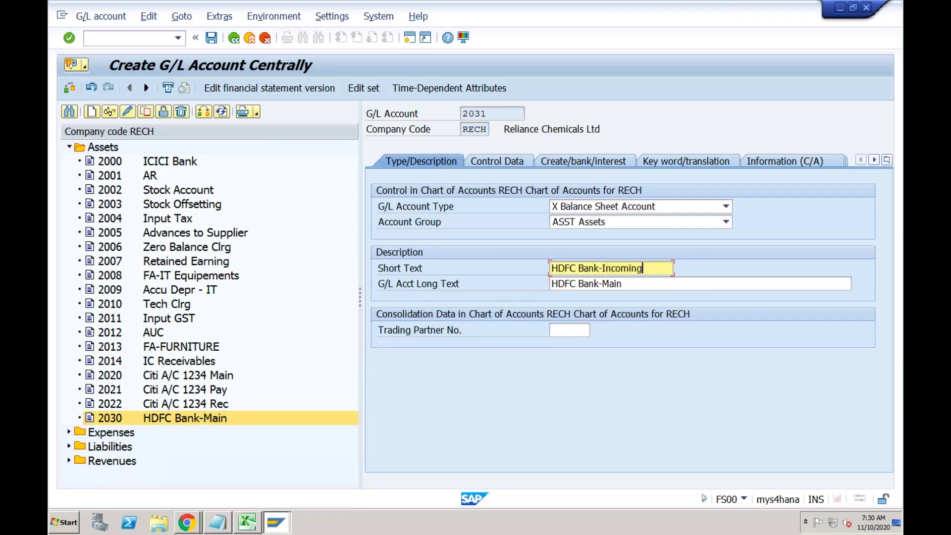
{"action": "key", "text": "Tab"}
{"action": "key", "text": "BackSpace"}
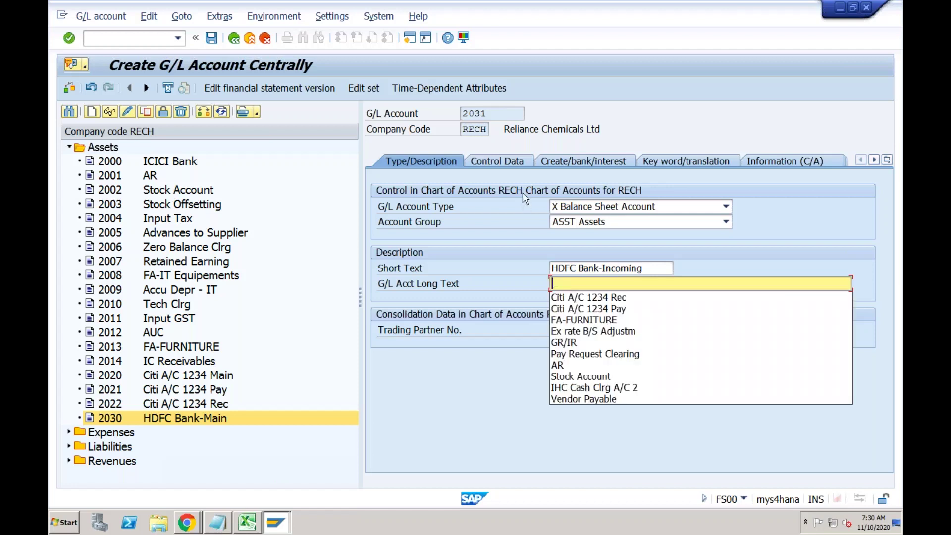
{"action": "left_click", "coordinate": [511, 161]}
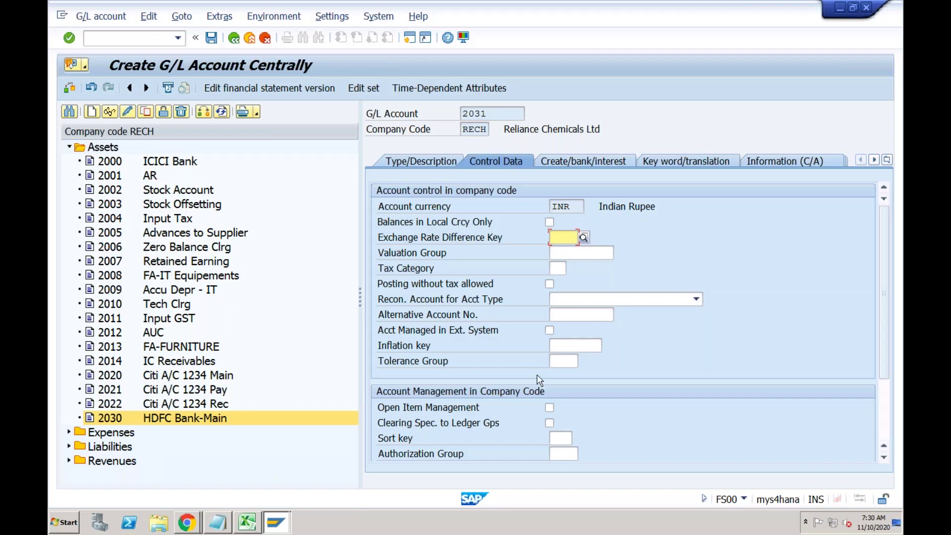
Turn on open item management for account 2031, review its tabs, and save it.
{"action": "left_click", "coordinate": [550, 407]}
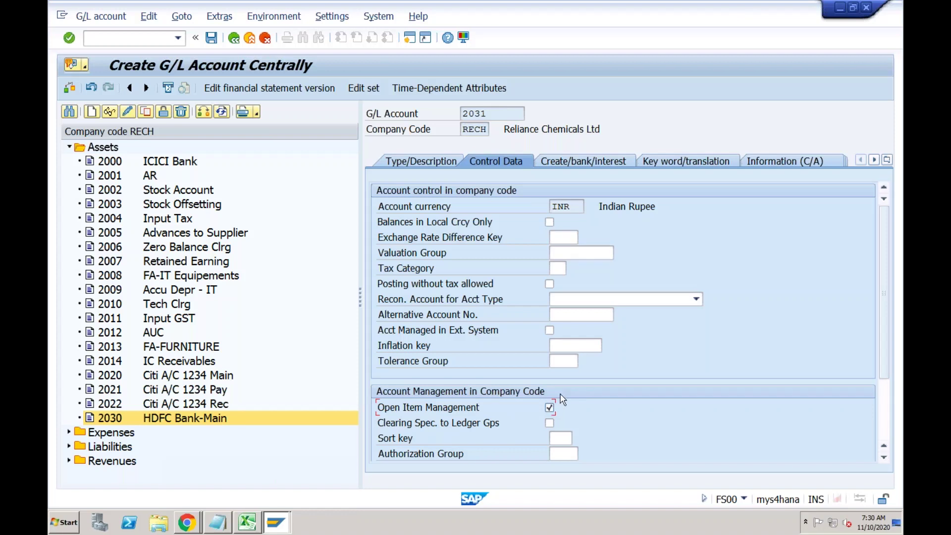
{"action": "left_click", "coordinate": [454, 163]}
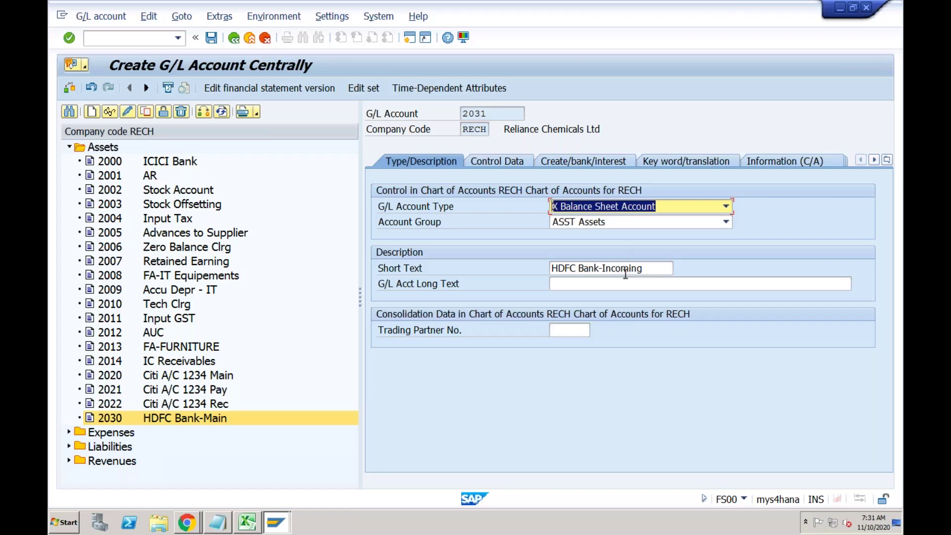
{"action": "left_click", "coordinate": [513, 158]}
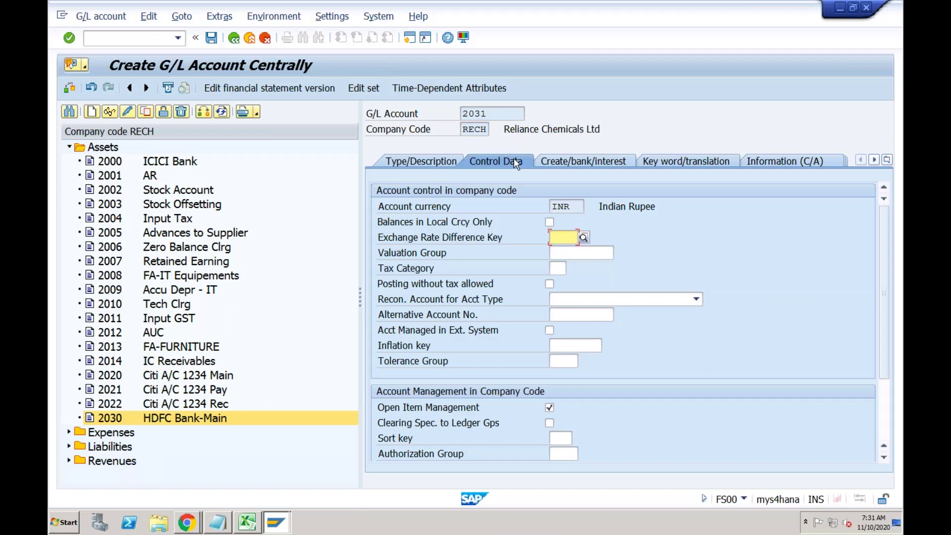
{"action": "left_click", "coordinate": [549, 406]}
{"action": "left_click", "coordinate": [587, 162]}
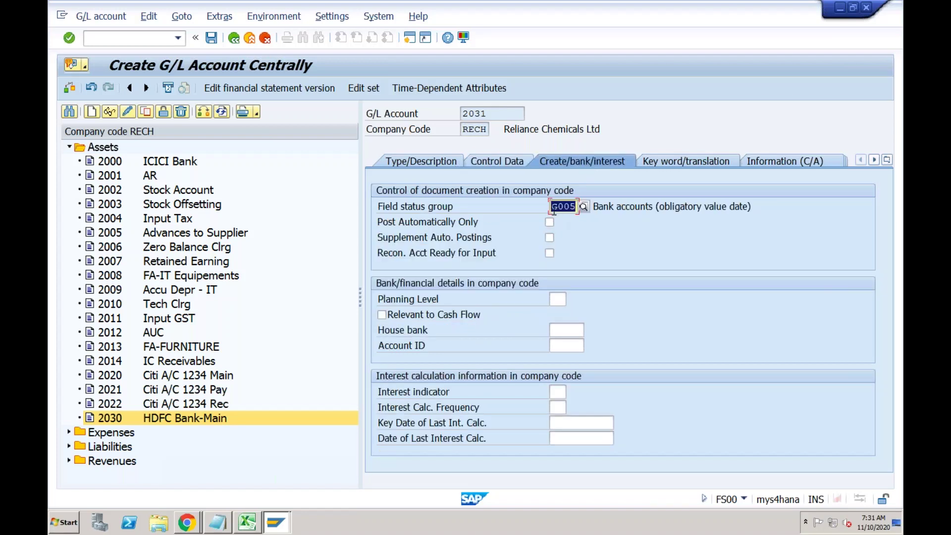
{"action": "left_click", "coordinate": [212, 39]}
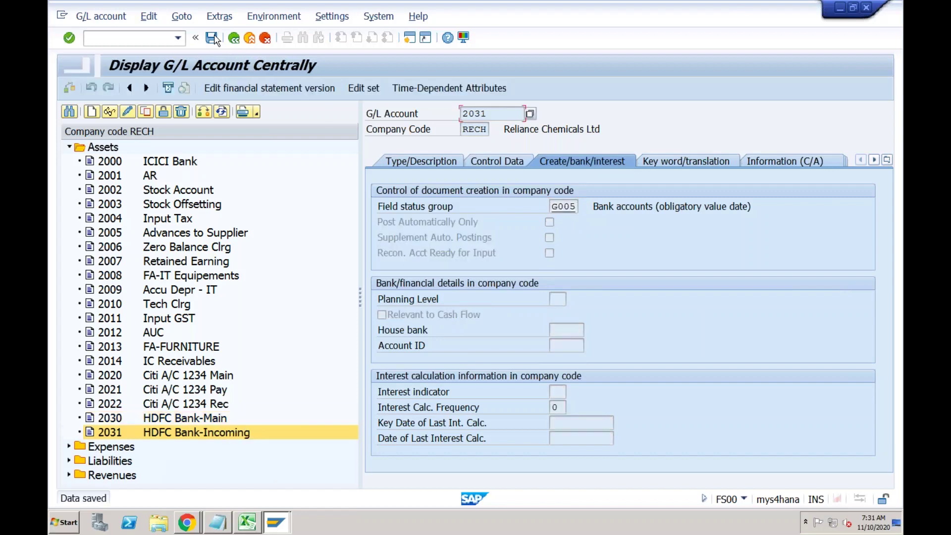
{"action": "left_click", "coordinate": [120, 434]}
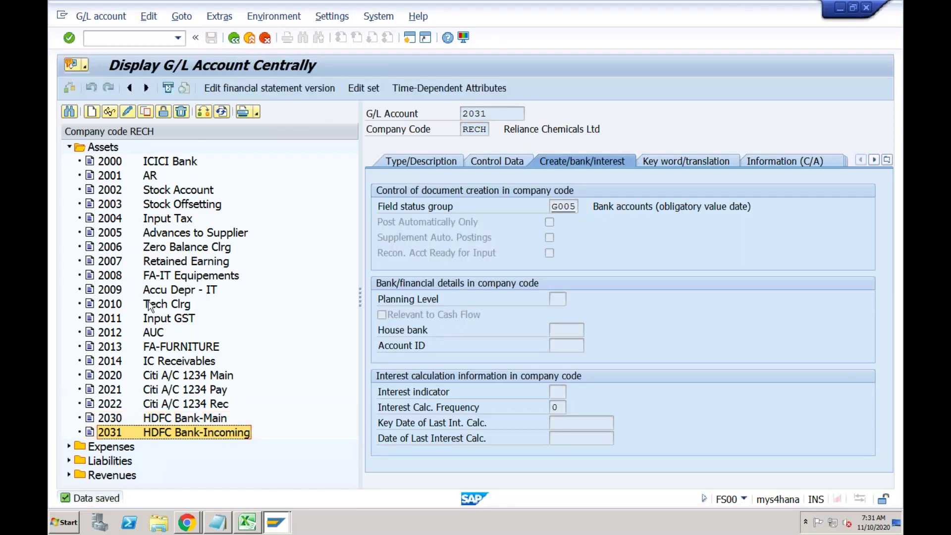
Copy G/L account 2031 to create new account 2032.
{"action": "left_click", "coordinate": [147, 113]}
{"action": "left_click", "coordinate": [241, 223]}
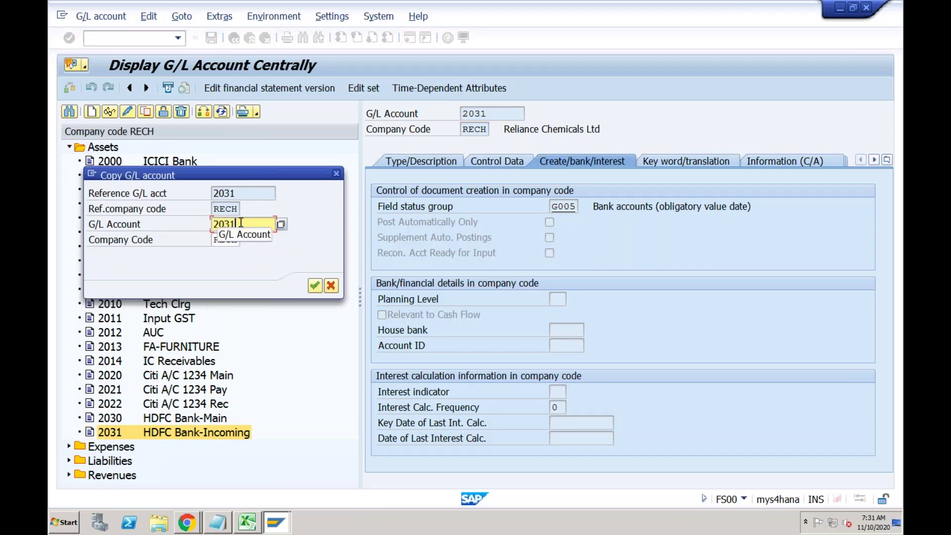
{"action": "key", "text": "BackSpace"}
{"action": "type", "text": "2"}
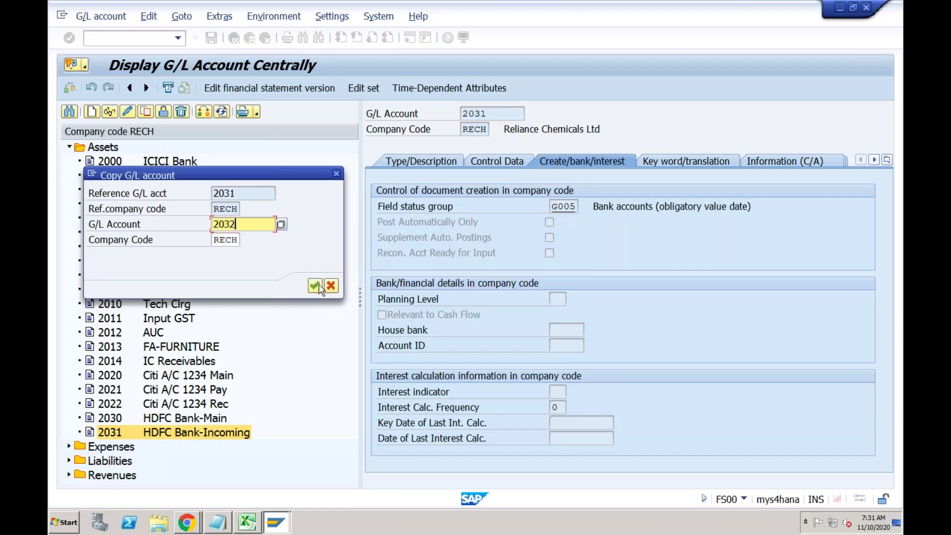
{"action": "left_click", "coordinate": [318, 286]}
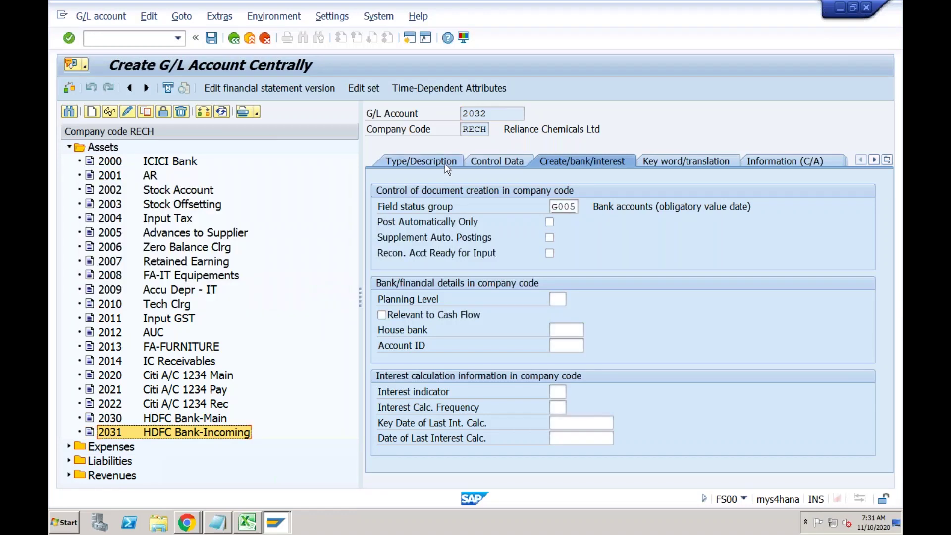
Set 2032's short text to 'HDFC Bank-Outgoing', clear the long text, save, and return to Excel.
{"action": "left_click", "coordinate": [421, 161]}
{"action": "left_click", "coordinate": [645, 268]}
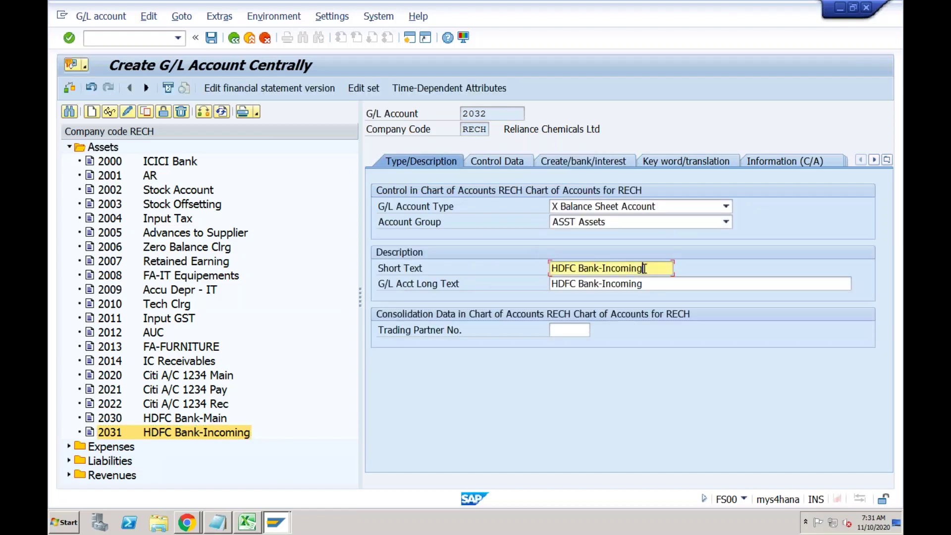
{"action": "left_click_drag", "start_coordinate": [645, 268], "coordinate": [603, 268]}
{"action": "type", "text": "Outgoing"}
{"action": "key", "text": "Tab"}
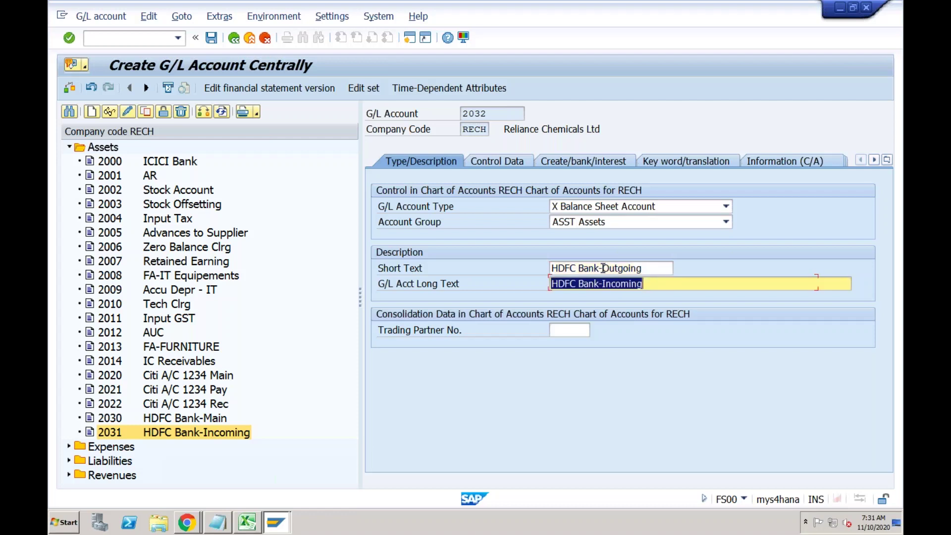
{"action": "key", "text": "BackSpace"}
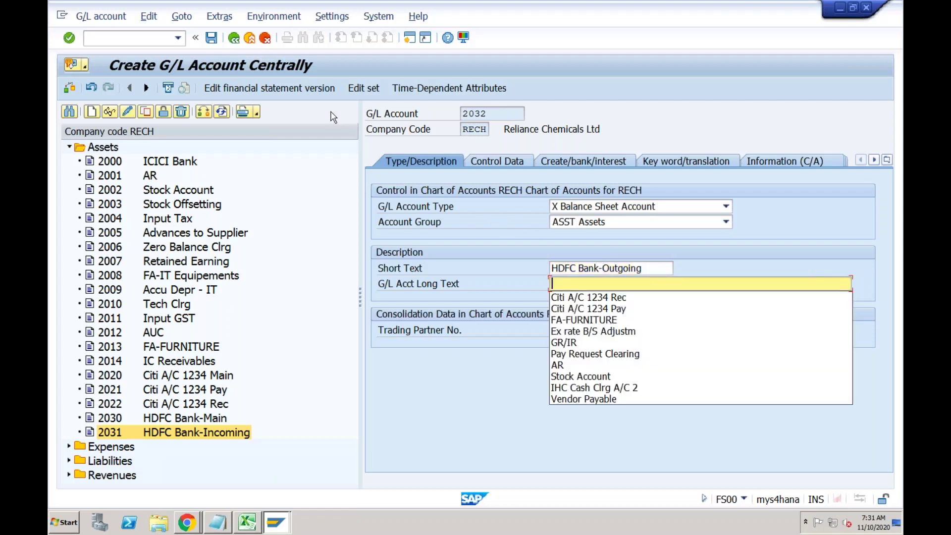
{"action": "left_click", "coordinate": [211, 37]}
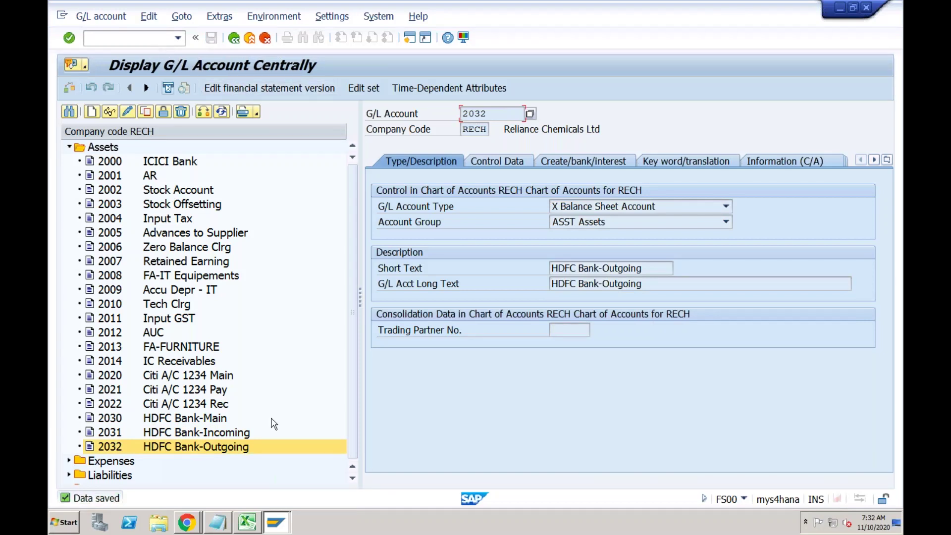
{"action": "left_click", "coordinate": [248, 522]}
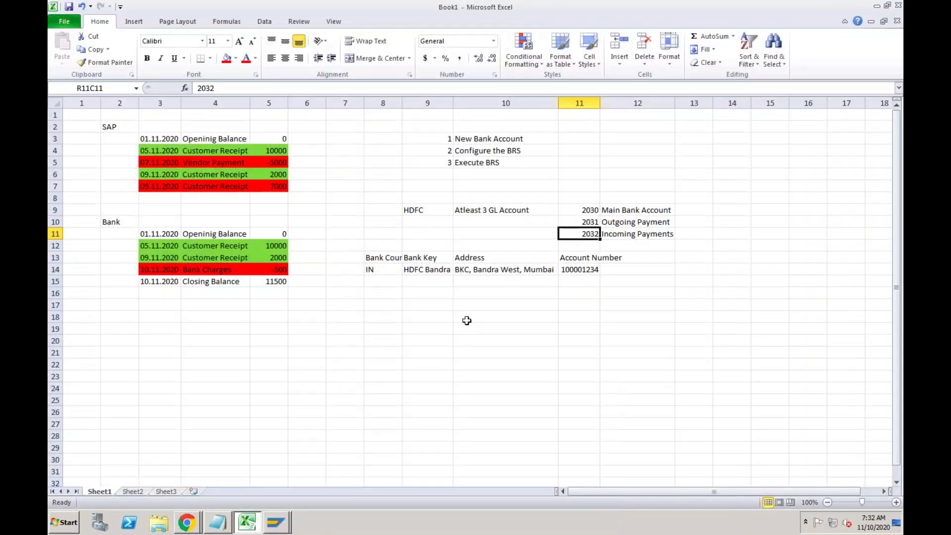
Enter the heading 'Bank Setup' in cell R18C9.
{"action": "left_click", "coordinate": [442, 316]}
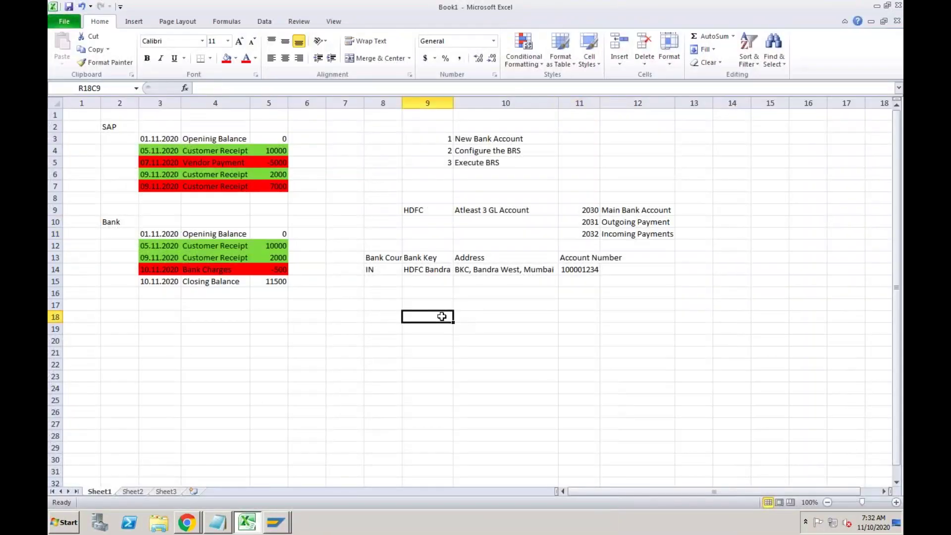
{"action": "type", "text": "Bank Seti"}
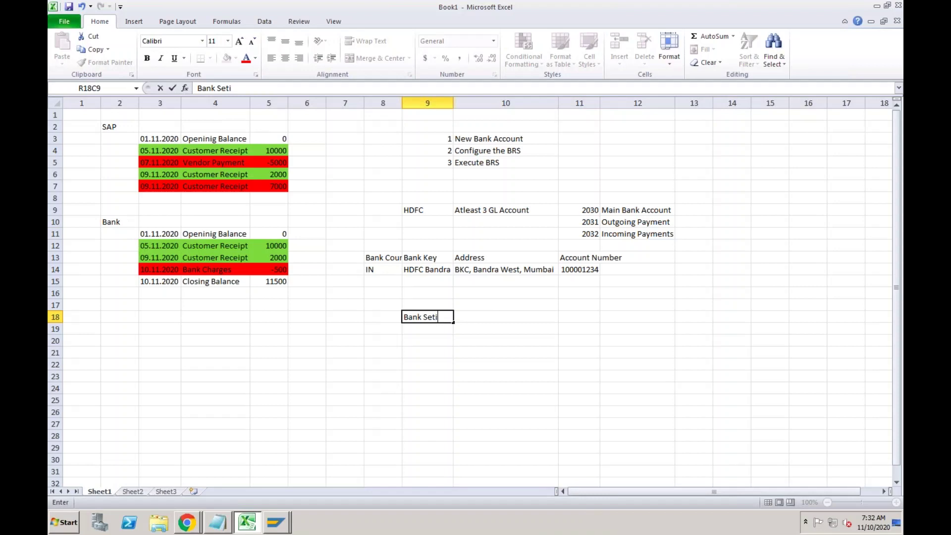
{"action": "key", "text": "BackSpace"}
{"action": "type", "text": "up"}
{"action": "left_click", "coordinate": [478, 340]}
List 'Create Bank Key' with FI01 and 'Create House Bank' with FI12 beside the heading.
{"action": "left_click", "coordinate": [483, 318]}
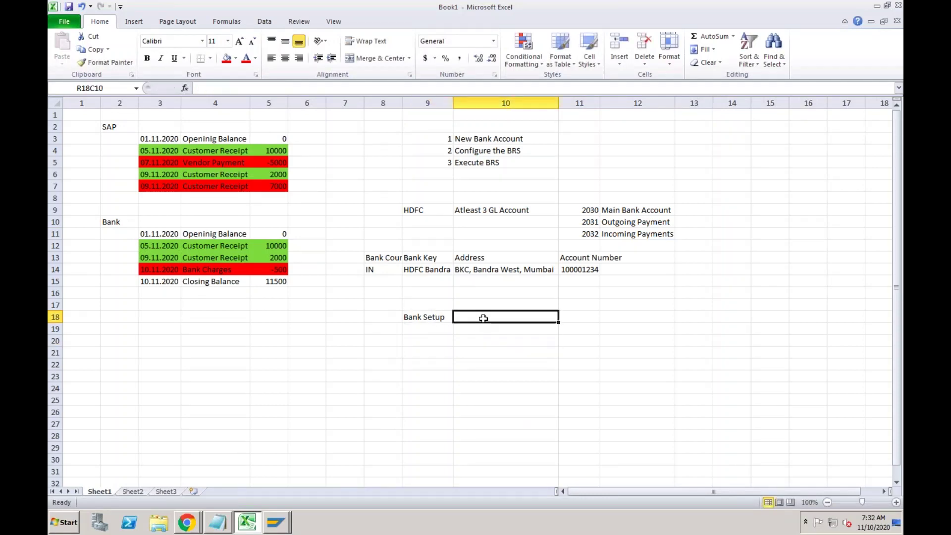
{"action": "type", "text": "Create"}
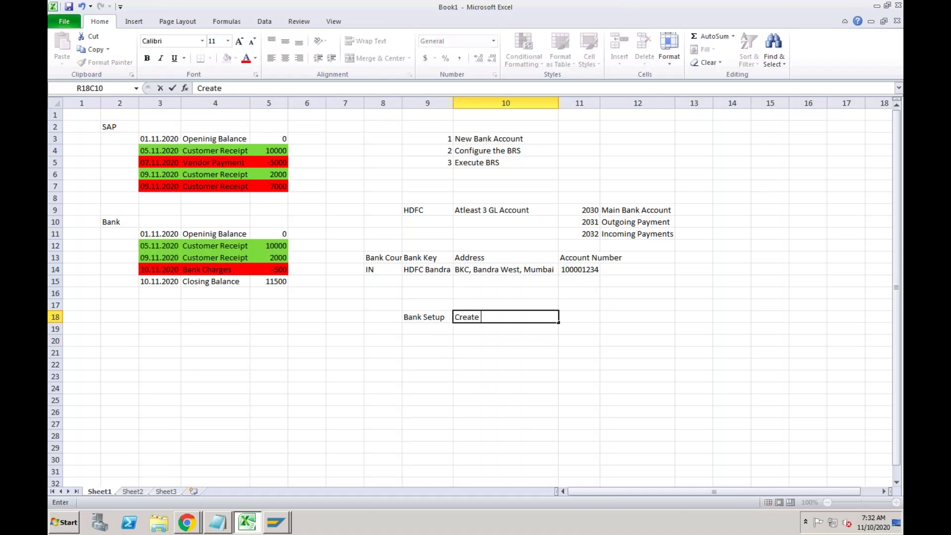
{"action": "type", "text": " Bank Key"}
{"action": "key", "text": "Tab"}
{"action": "type", "text": "FI01"}
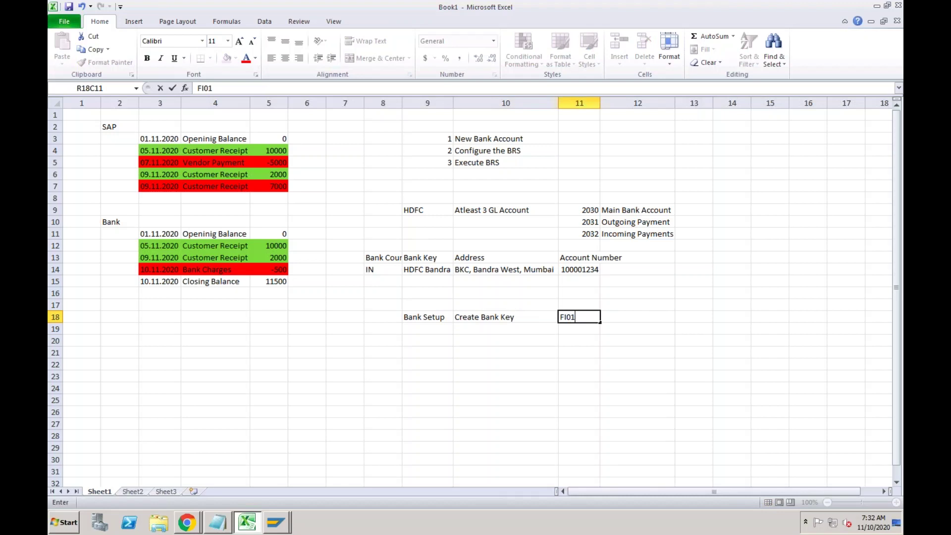
{"action": "key", "text": "Return"}
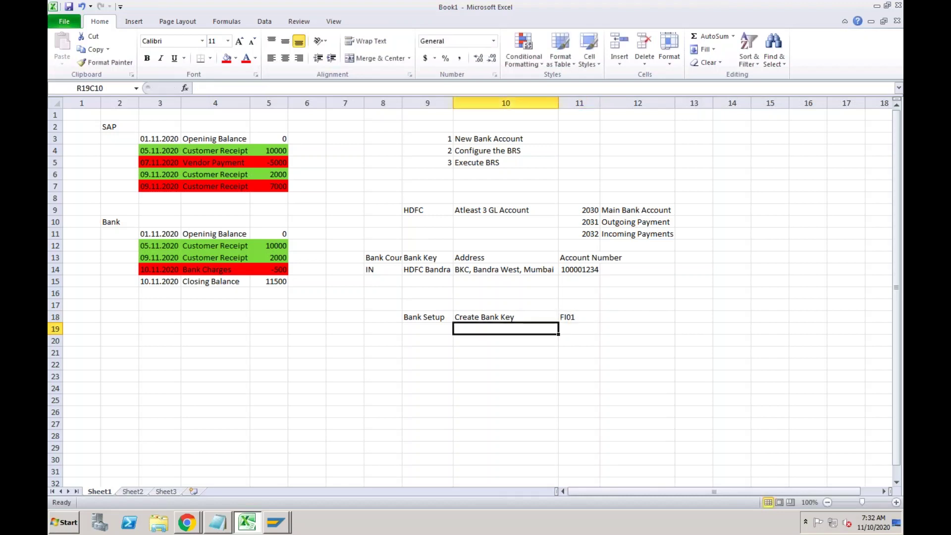
{"action": "type", "text": "Create Ho"}
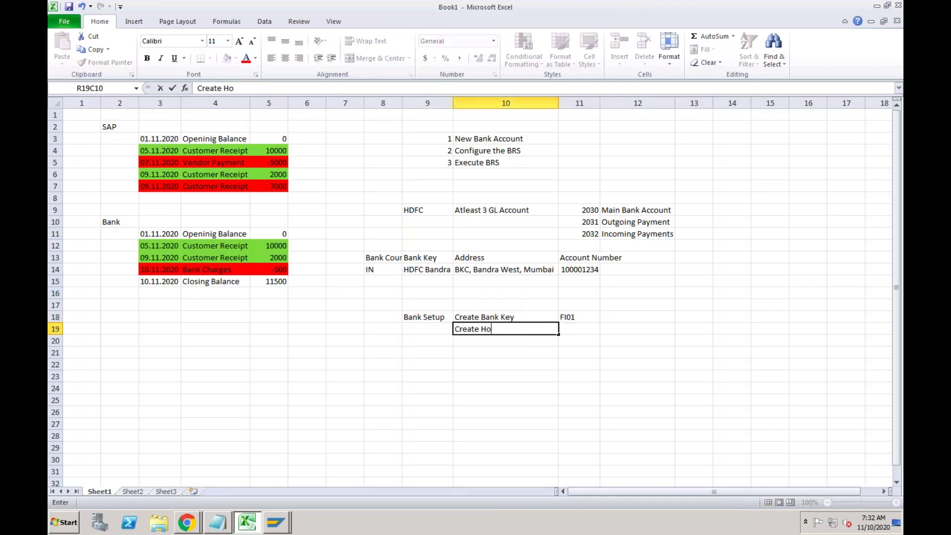
{"action": "type", "text": "use Bank"}
{"action": "key", "text": "Tab"}
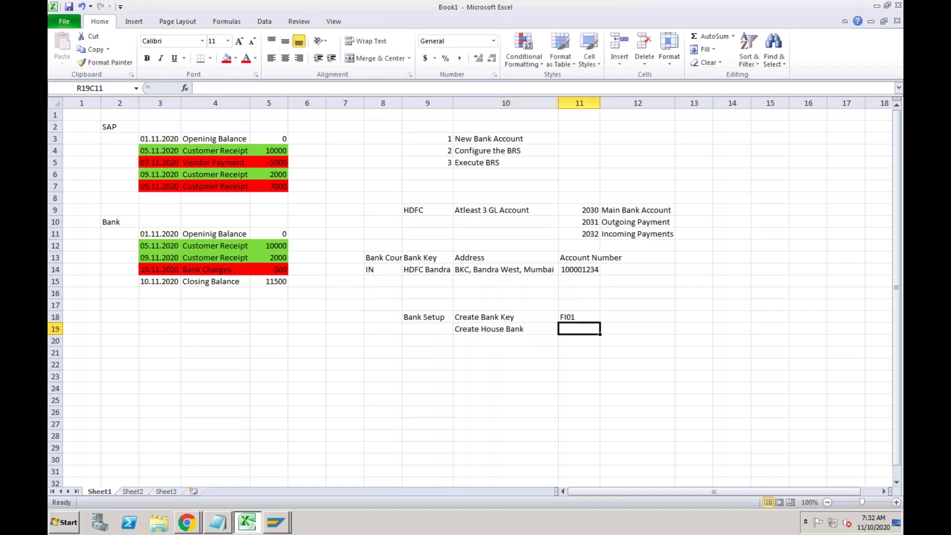
{"action": "type", "text": "FI12"}
{"action": "key", "text": "Return"}
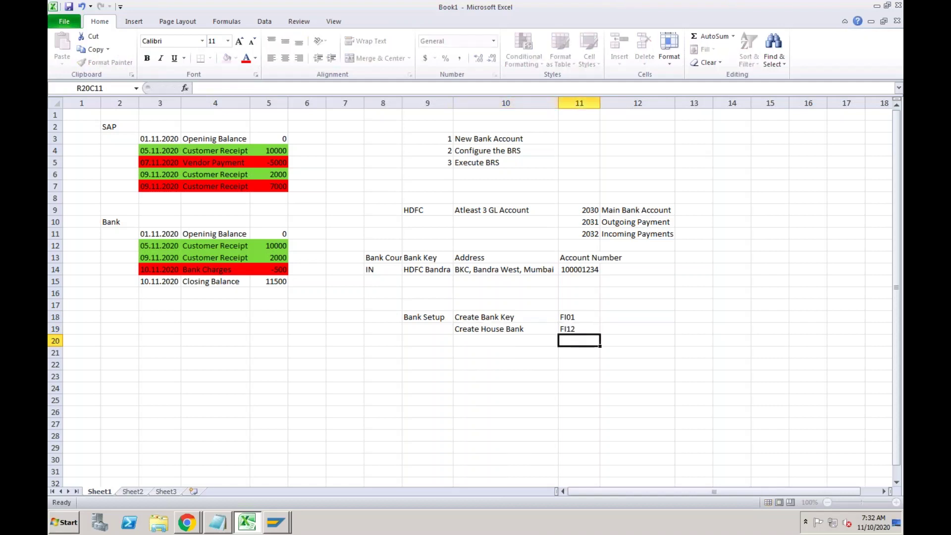
Add 'Create House Bank Accounts' with 'Fiori' in row 20 and review the entries.
{"action": "left_click", "coordinate": [505, 341]}
{"action": "type", "text": "Crea"}
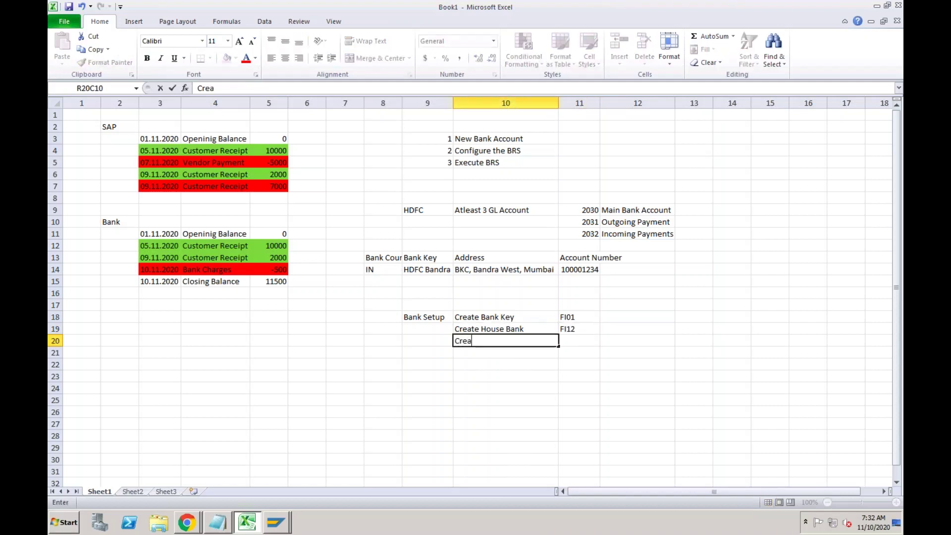
{"action": "type", "text": "te House Bank"}
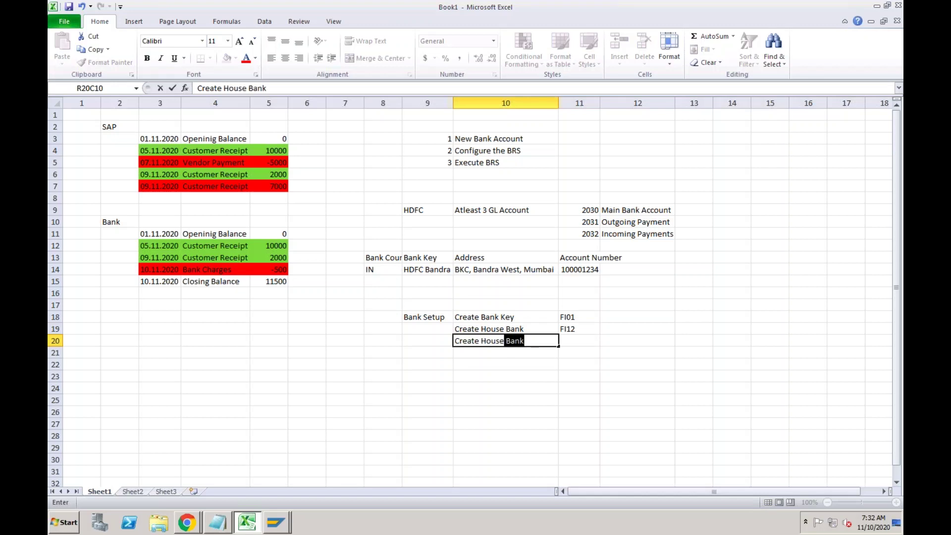
{"action": "type", "text": " Accounts"}
{"action": "key", "text": "Tab"}
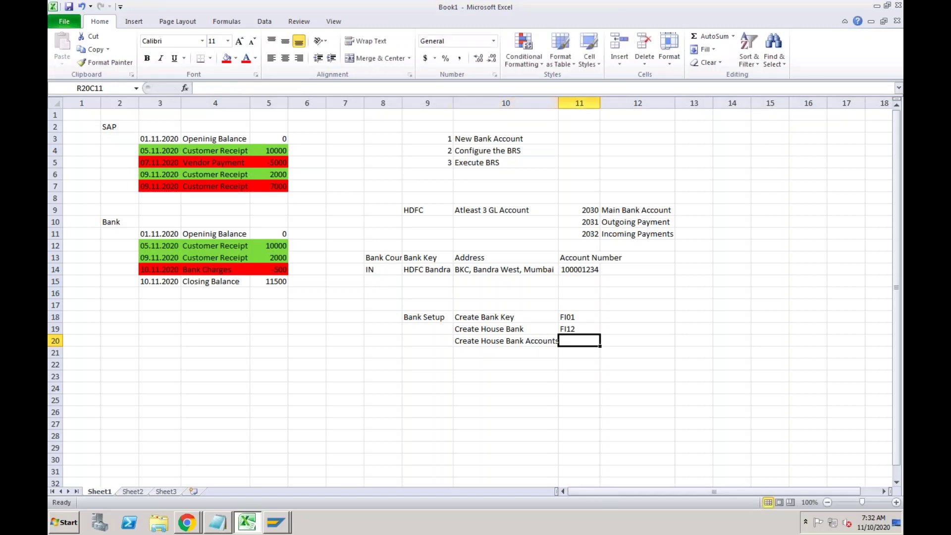
{"action": "type", "text": "Fiori"}
{"action": "key", "text": "Return"}
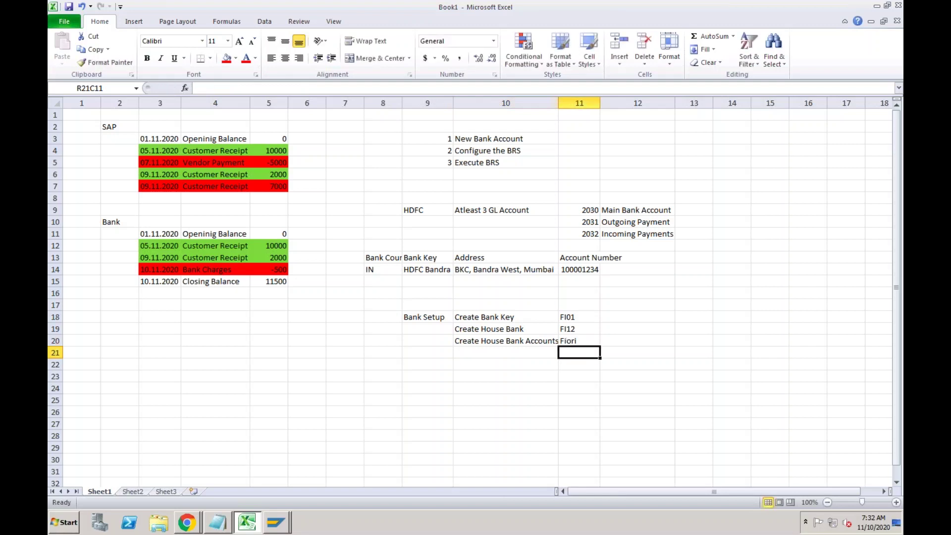
{"action": "left_click", "coordinate": [536, 342]}
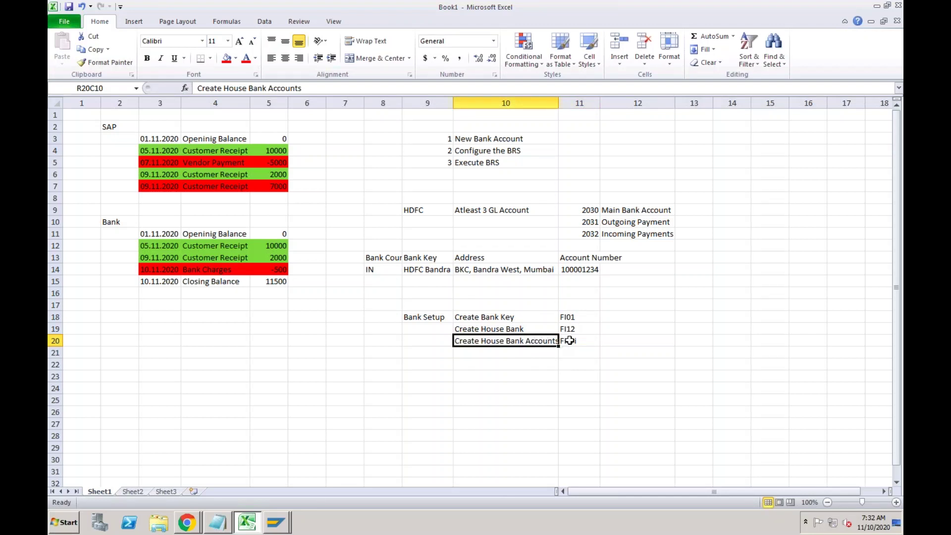
{"action": "left_click", "coordinate": [571, 341]}
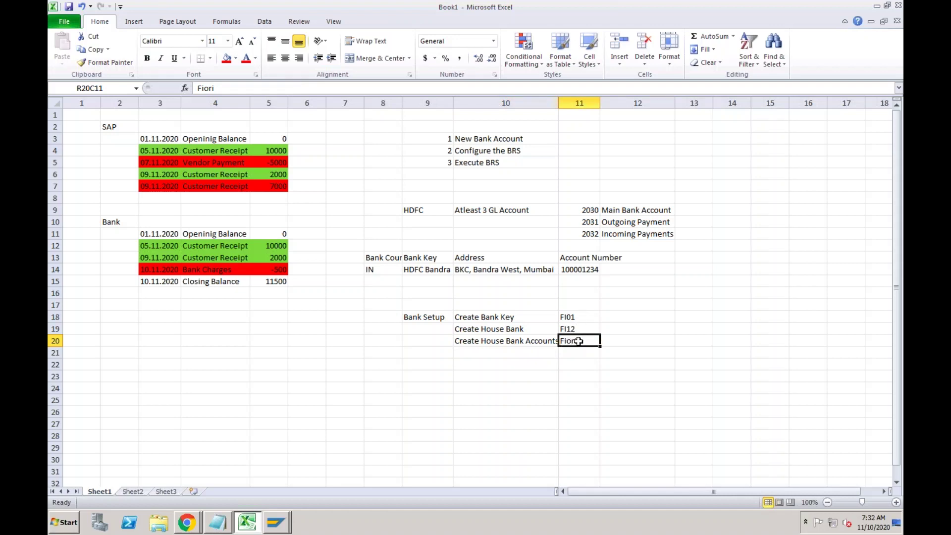
{"action": "left_click", "coordinate": [573, 329]}
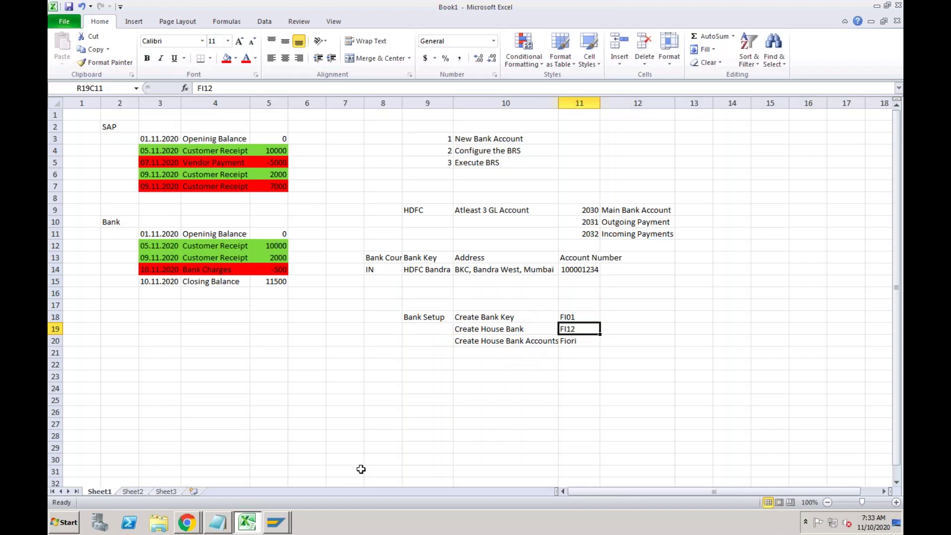
Run /nfi01 in SAP and submit bank country IN with bank key HDFC.
{"action": "mouse_move", "coordinate": [279, 529]}
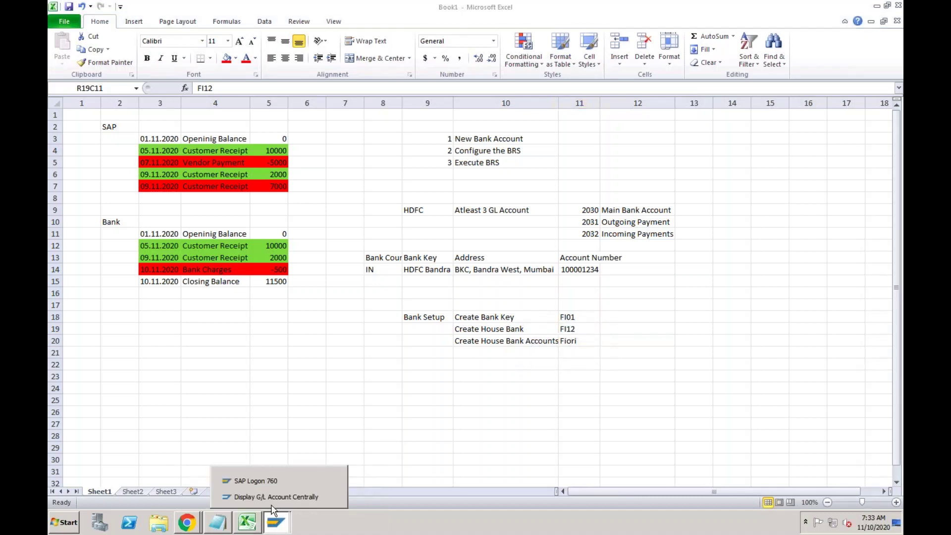
{"action": "left_click", "coordinate": [274, 498]}
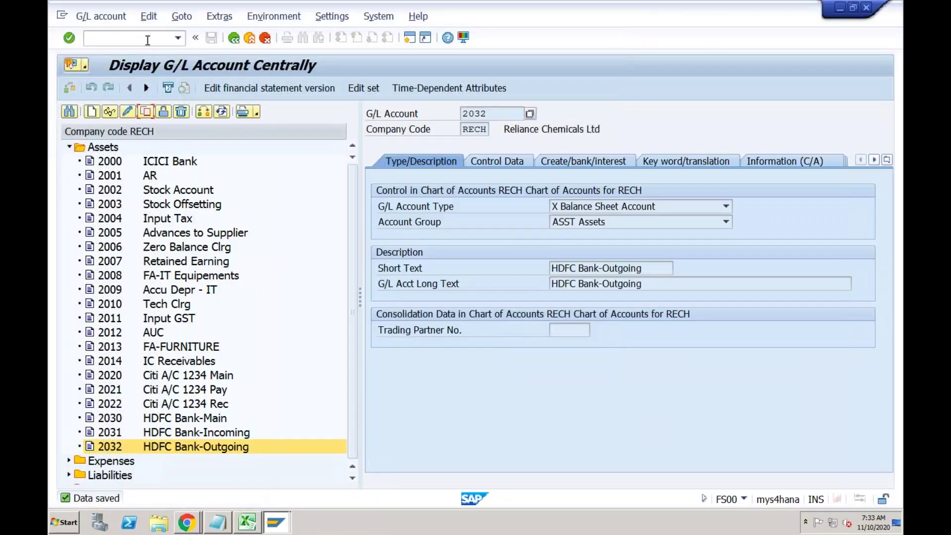
{"action": "left_click", "coordinate": [148, 39]}
{"action": "type", "text": "/nfi01"}
{"action": "key", "text": "Return"}
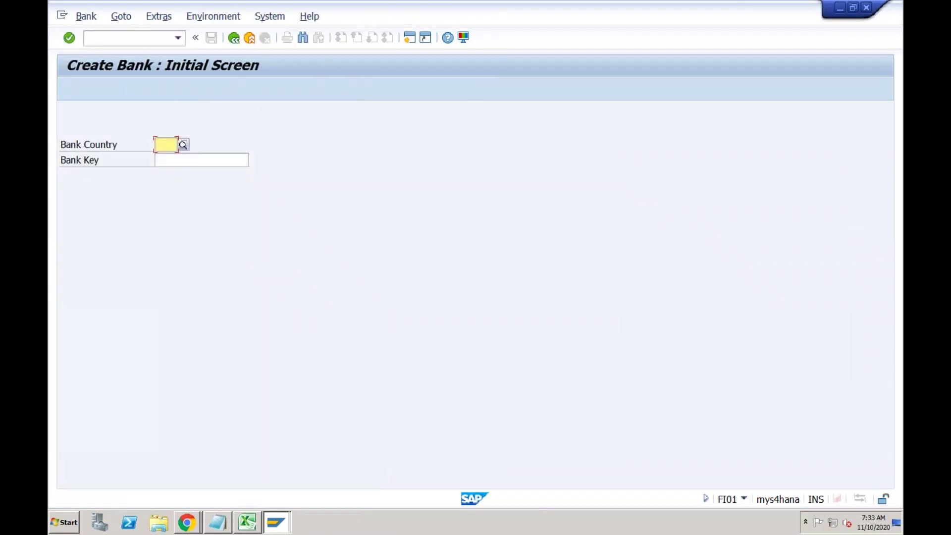
{"action": "type", "text": "IN"}
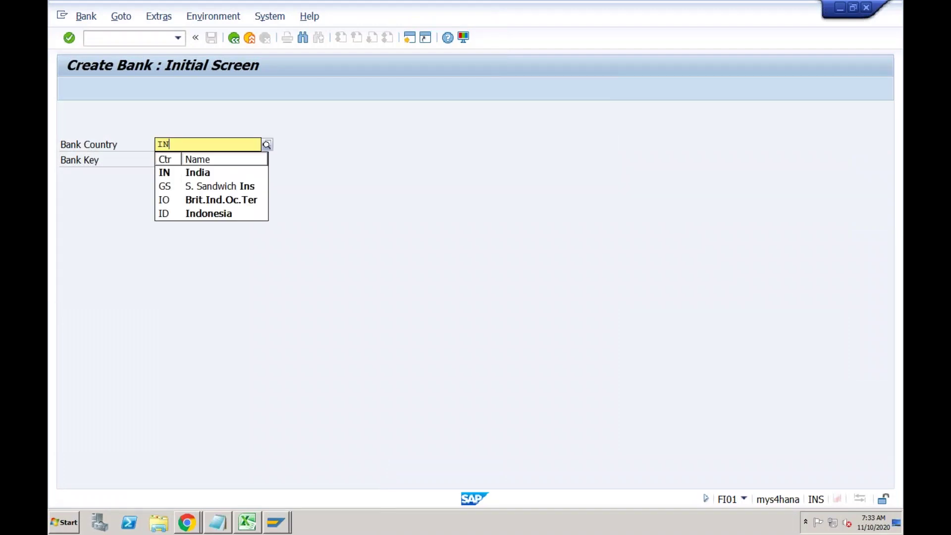
{"action": "key", "text": "Tab"}
{"action": "type", "text": "HDFC"}
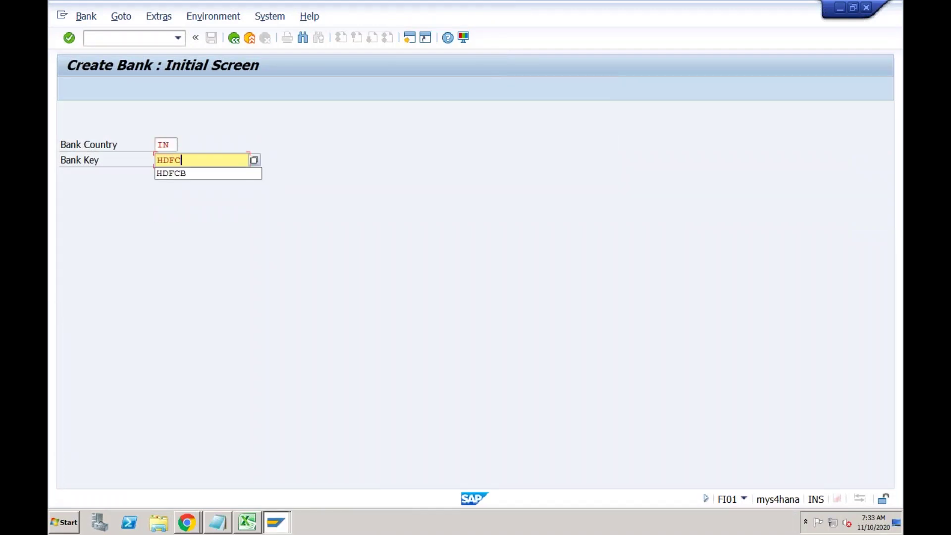
{"action": "left_click", "coordinate": [191, 114]}
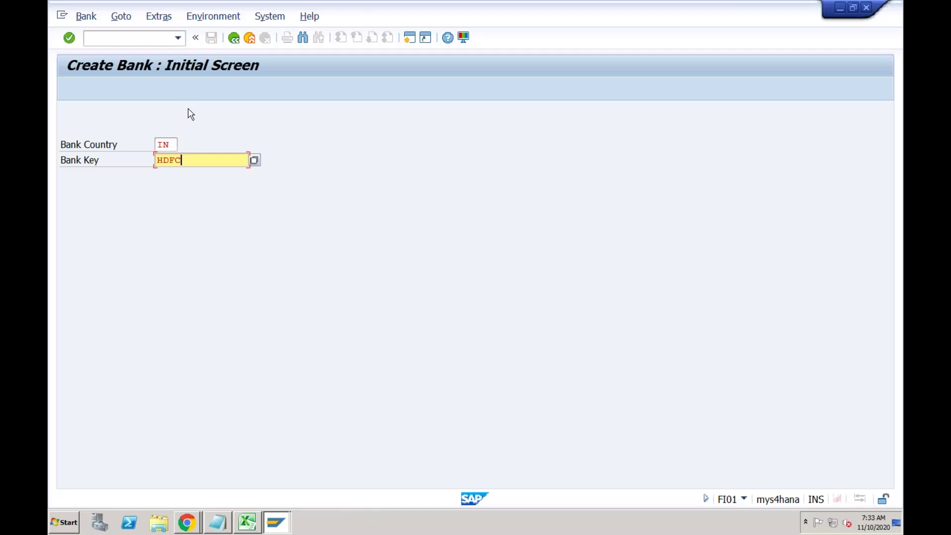
{"action": "key", "text": "Return"}
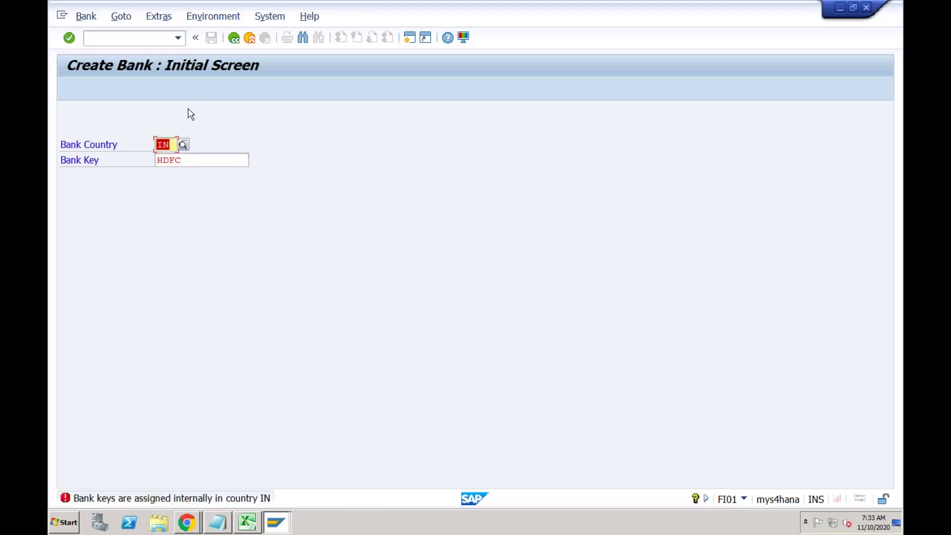
Retry with bank key HDFC1, then open a new SAP session.
{"action": "left_click", "coordinate": [205, 159]}
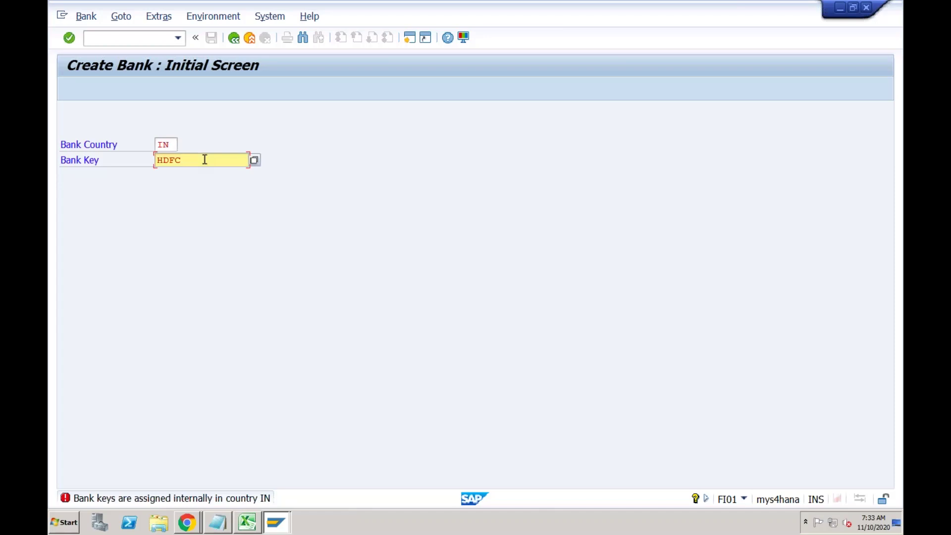
{"action": "type", "text": "1"}
{"action": "key", "text": "Return"}
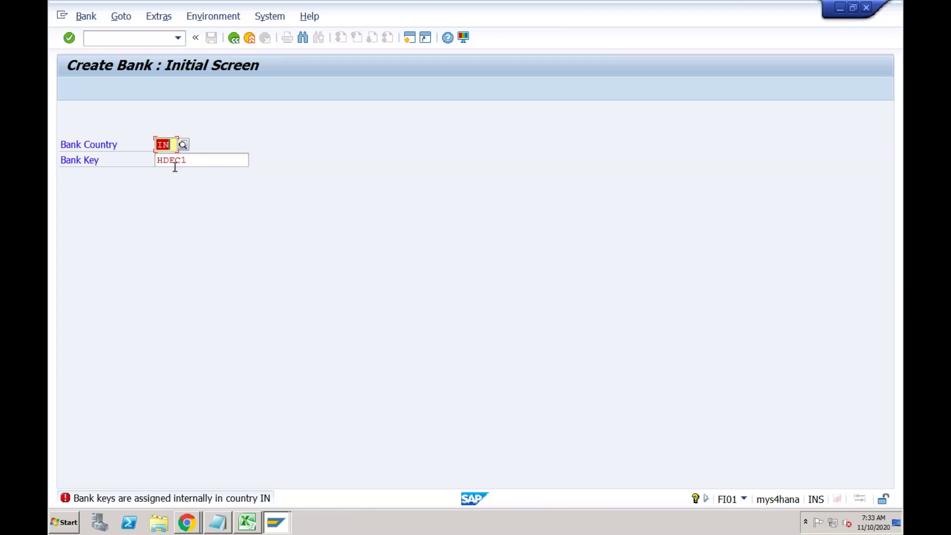
{"action": "left_click", "coordinate": [410, 39]}
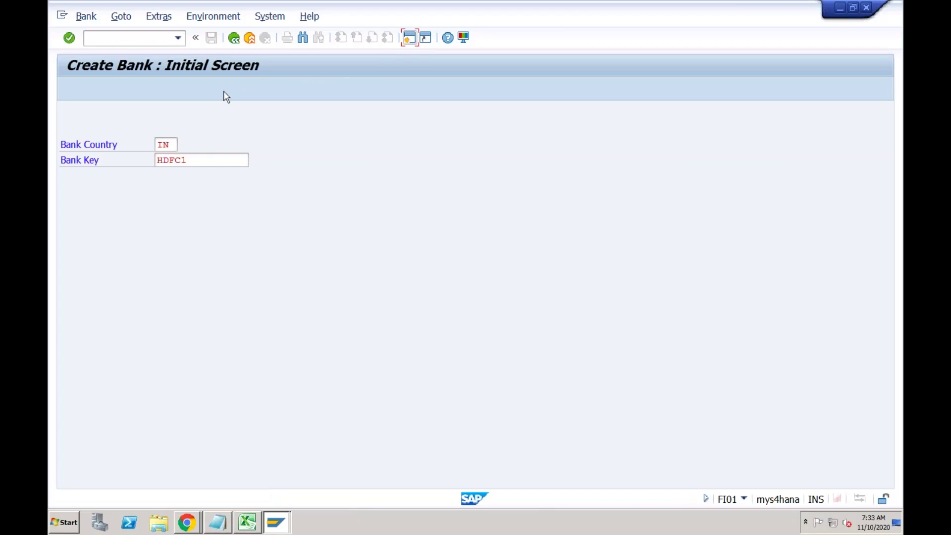
{"action": "key", "text": "F3"}
In SPRO, follow SAP NetWeaver > General settings > Set Countries and execute Set Country-Specific Checks.
{"action": "type", "text": "s"}
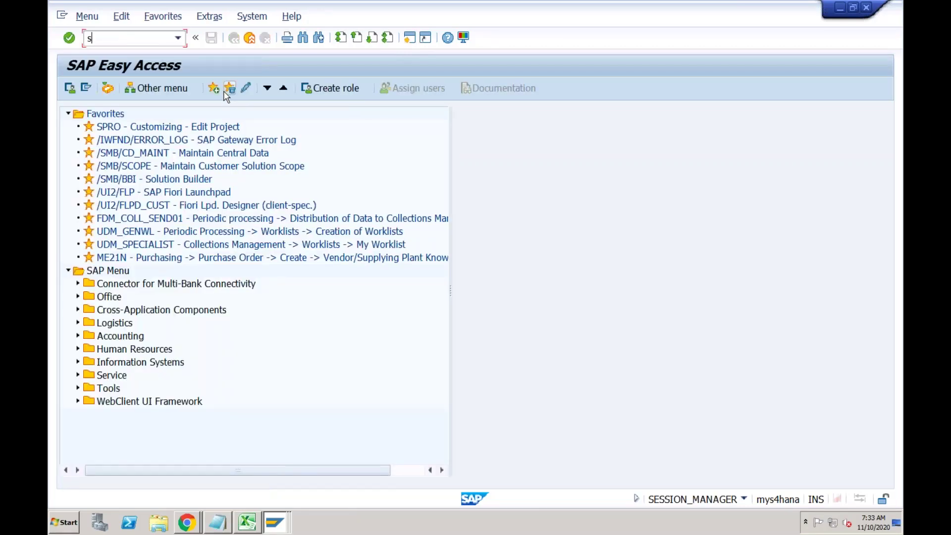
{"action": "type", "text": "pro"}
{"action": "key", "text": "Return"}
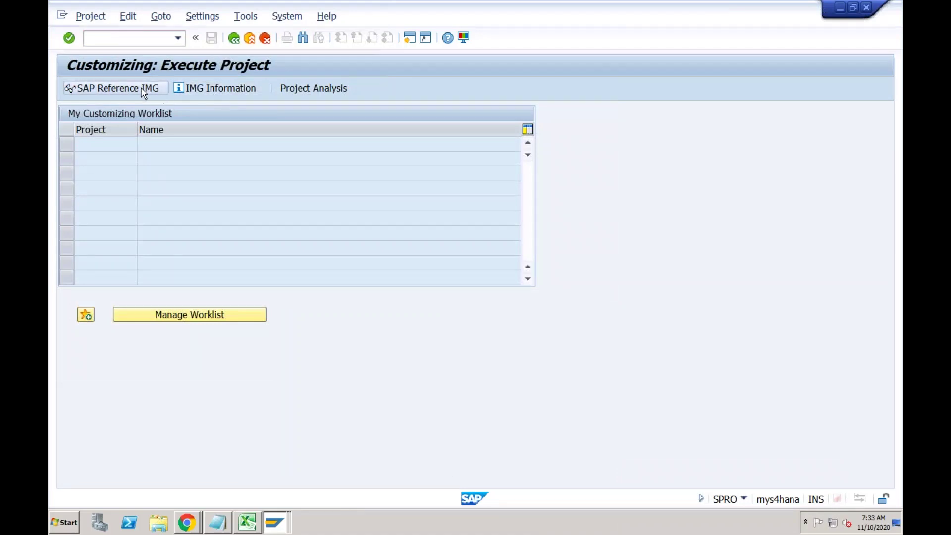
{"action": "left_click", "coordinate": [143, 89]}
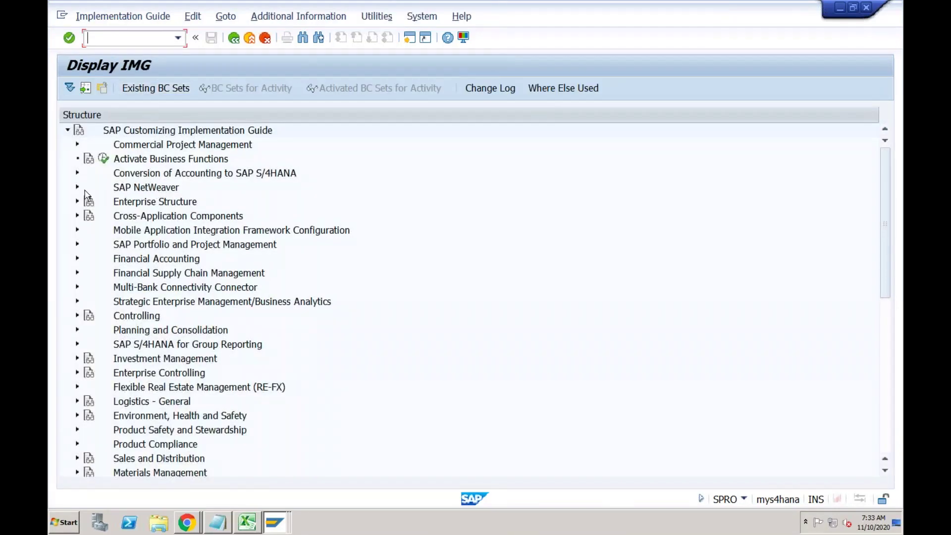
{"action": "left_click", "coordinate": [134, 191]}
{"action": "left_click", "coordinate": [78, 188]}
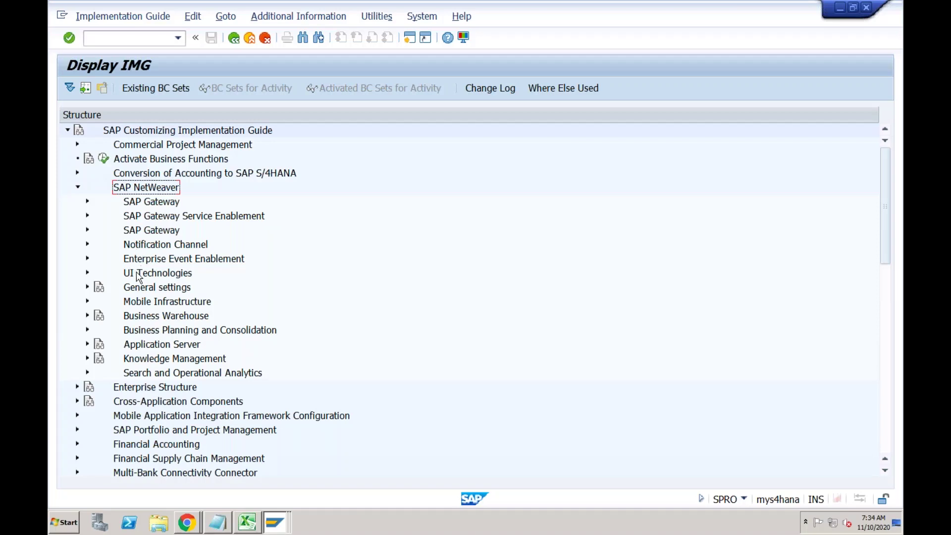
{"action": "left_click", "coordinate": [136, 291]}
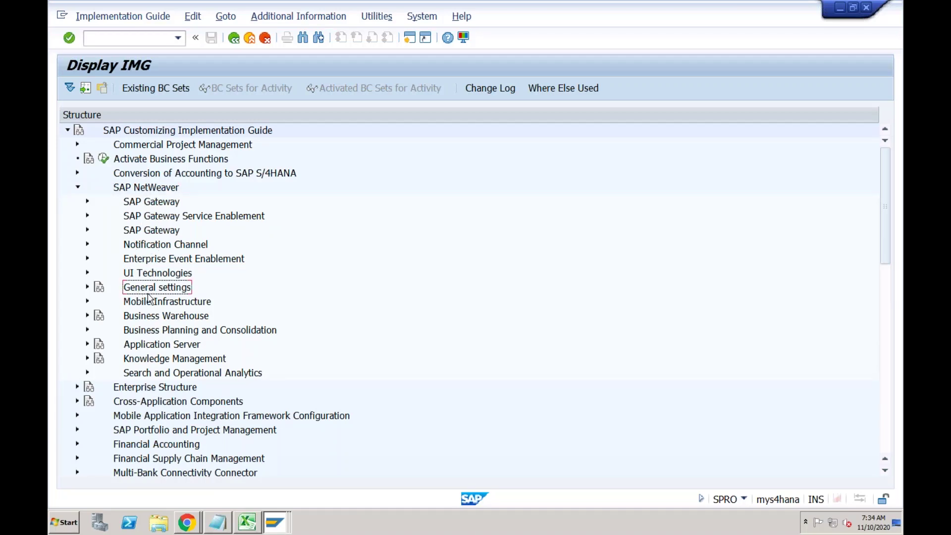
{"action": "left_click", "coordinate": [88, 288]}
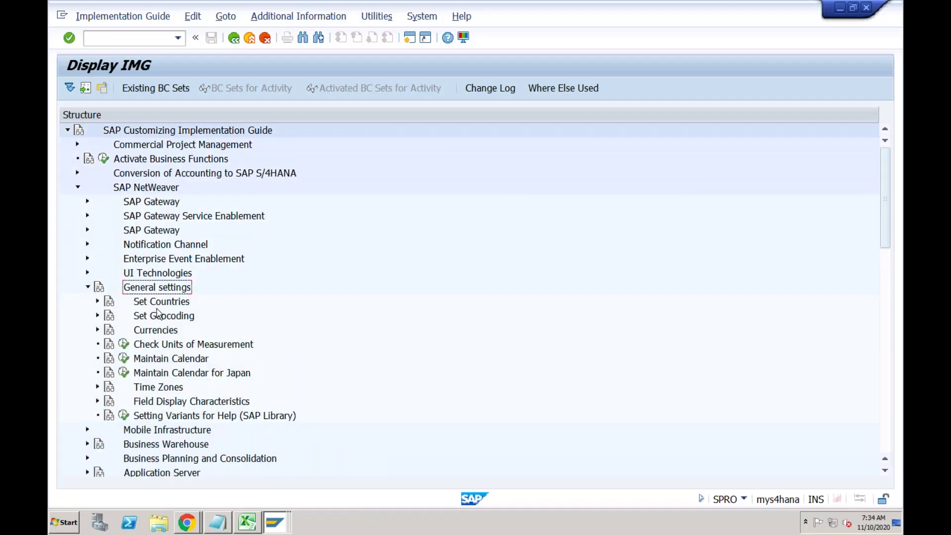
{"action": "left_click", "coordinate": [159, 303]}
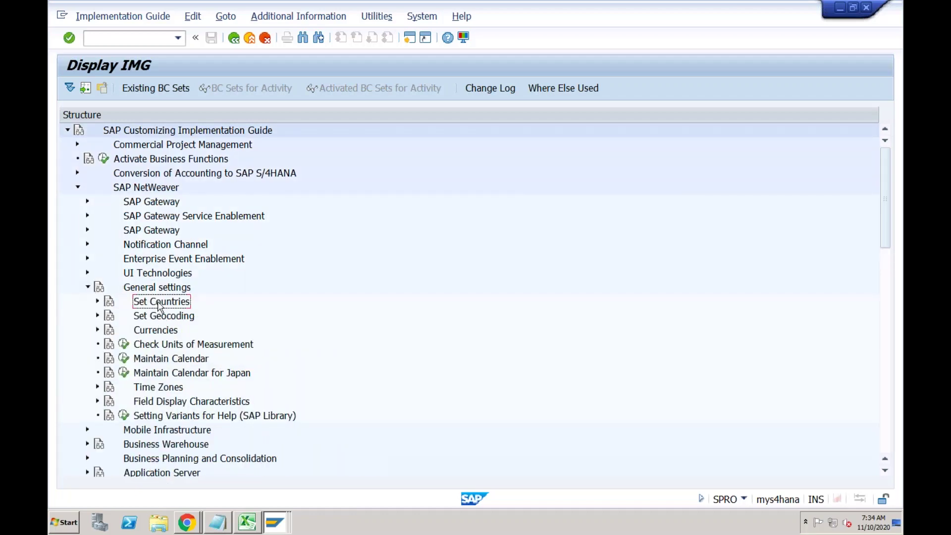
{"action": "left_click", "coordinate": [98, 301]}
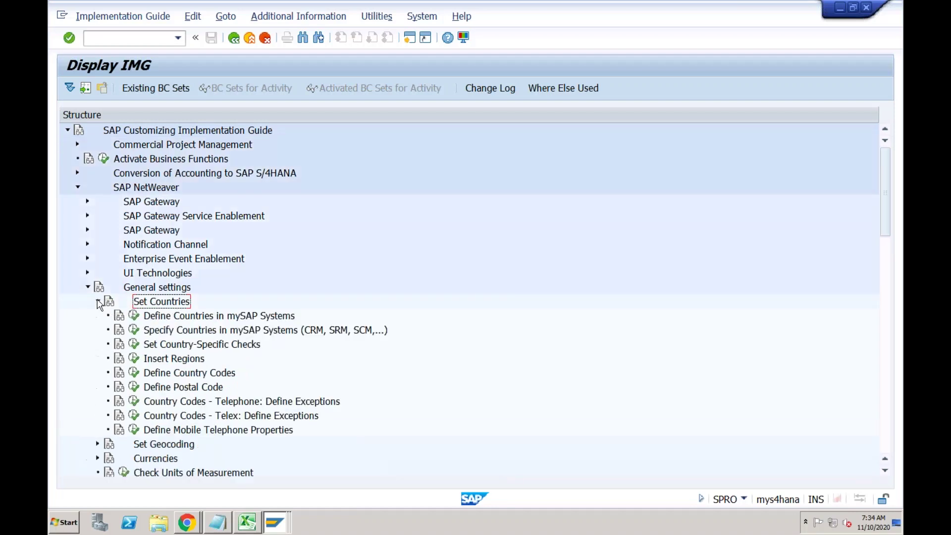
{"action": "left_click", "coordinate": [188, 348]}
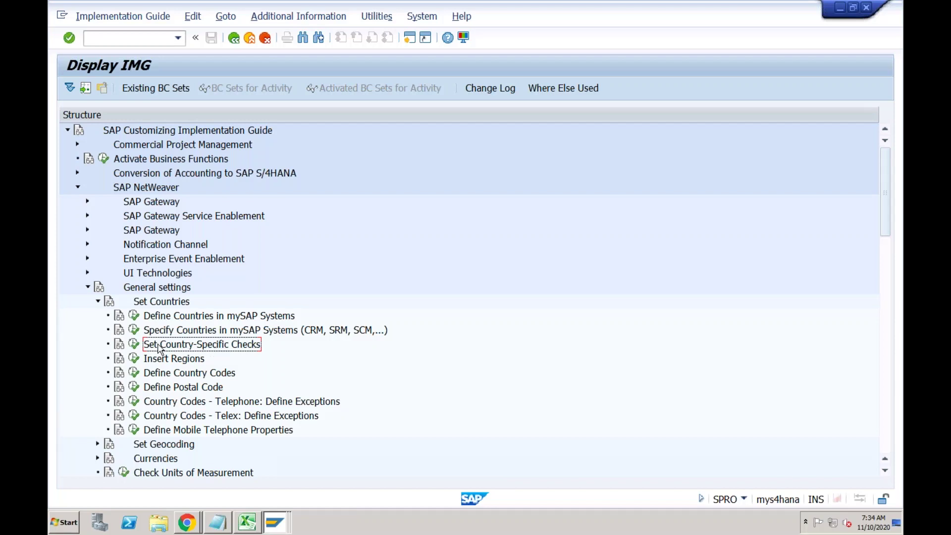
{"action": "left_click", "coordinate": [135, 344]}
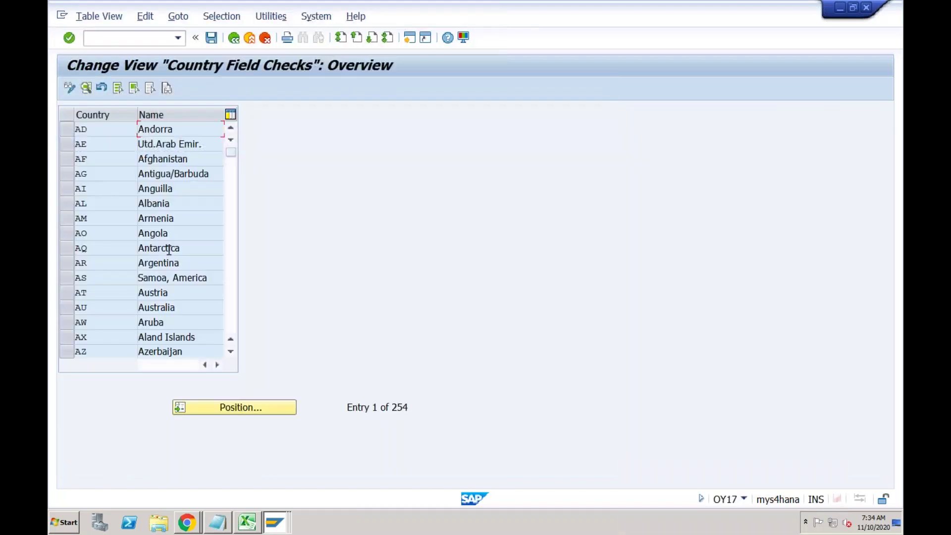
Locate India (IN) in the country table and set its bank key type to 4, Assign externally.
{"action": "left_click", "coordinate": [244, 409]}
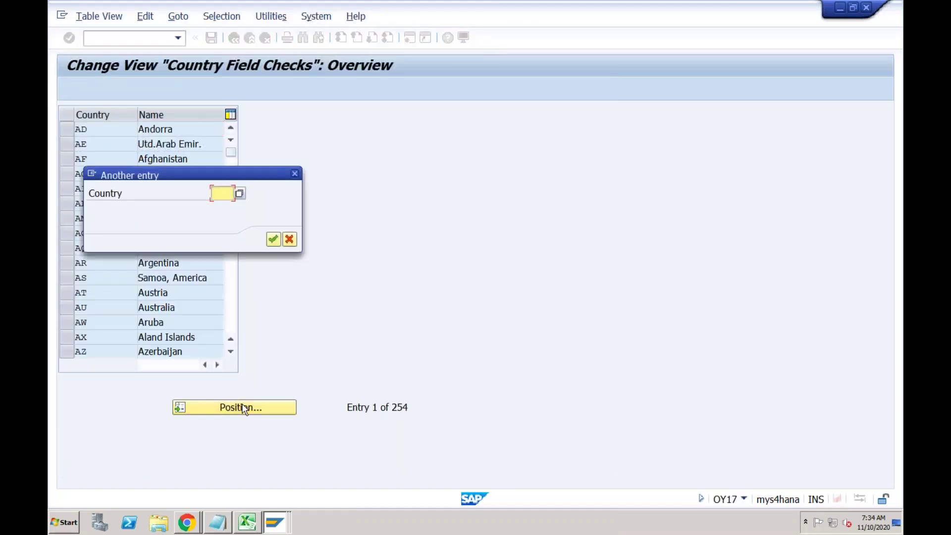
{"action": "type", "text": "IN"}
{"action": "key", "text": "Return"}
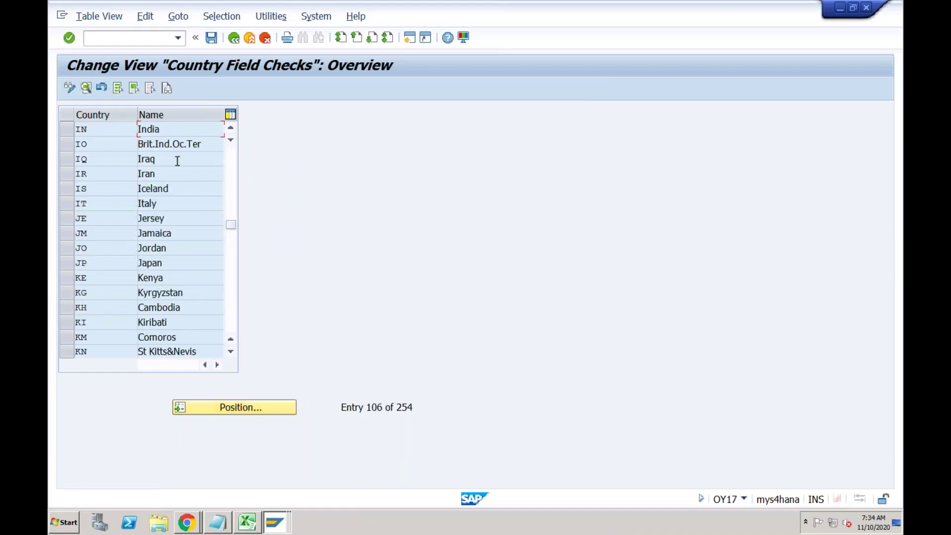
{"action": "double_click", "coordinate": [166, 130]}
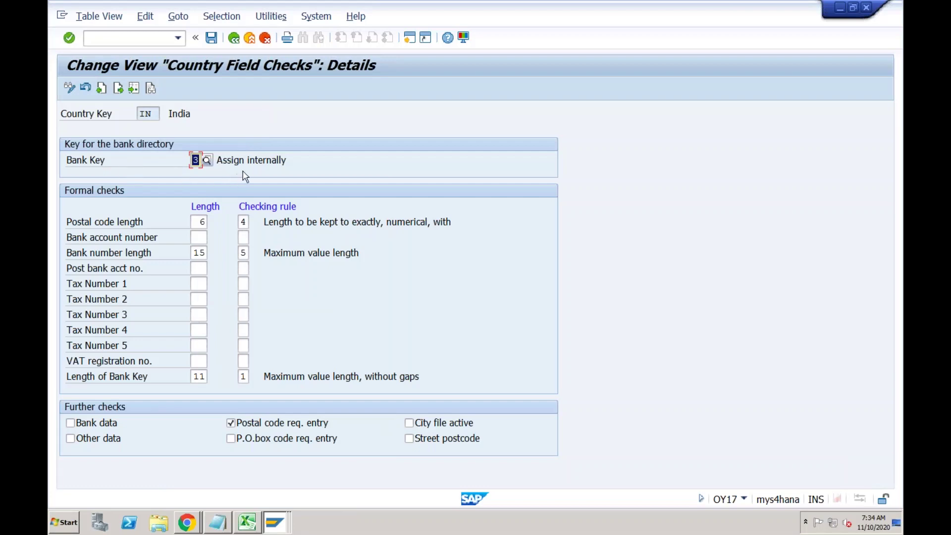
{"action": "left_click", "coordinate": [207, 161]}
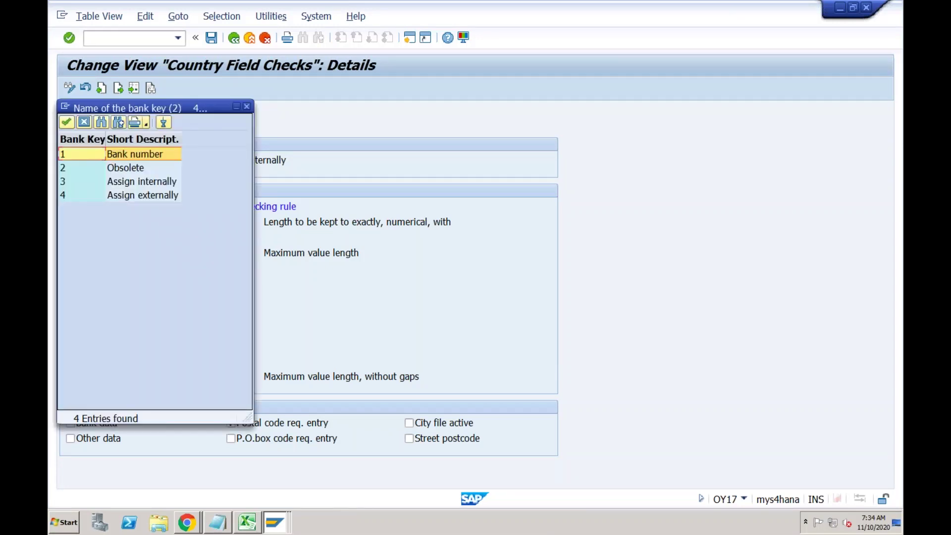
{"action": "double_click", "coordinate": [159, 197]}
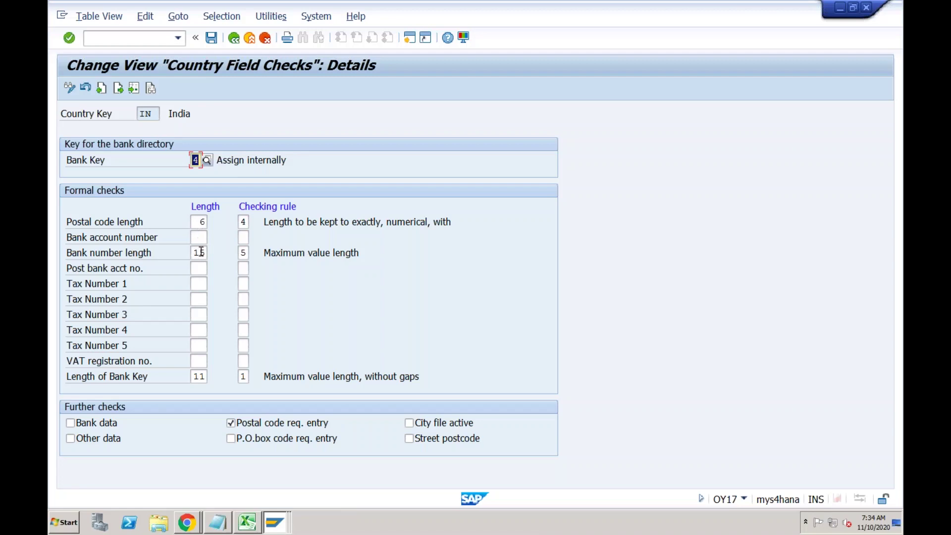
Review the length settings and save India's field checks under the customizing request.
{"action": "left_click", "coordinate": [195, 378]}
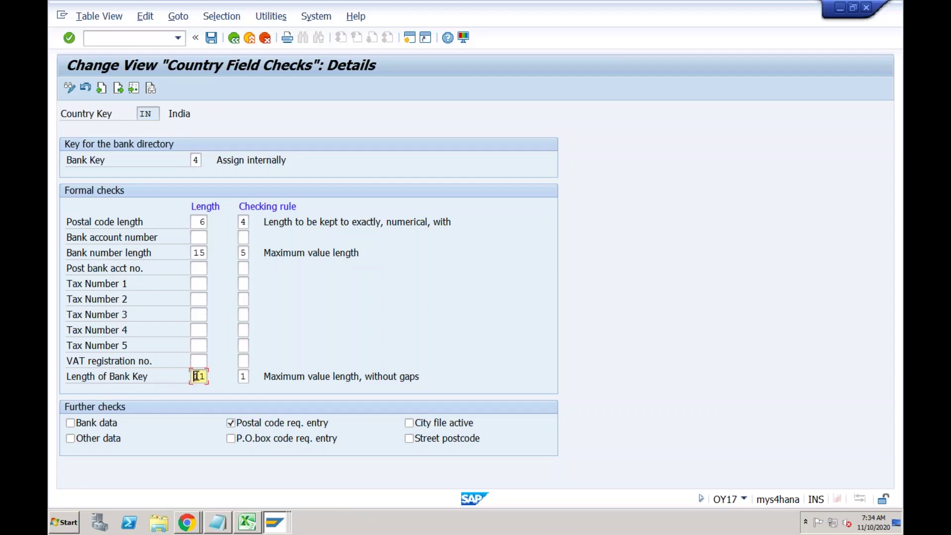
{"action": "left_click", "coordinate": [197, 236]}
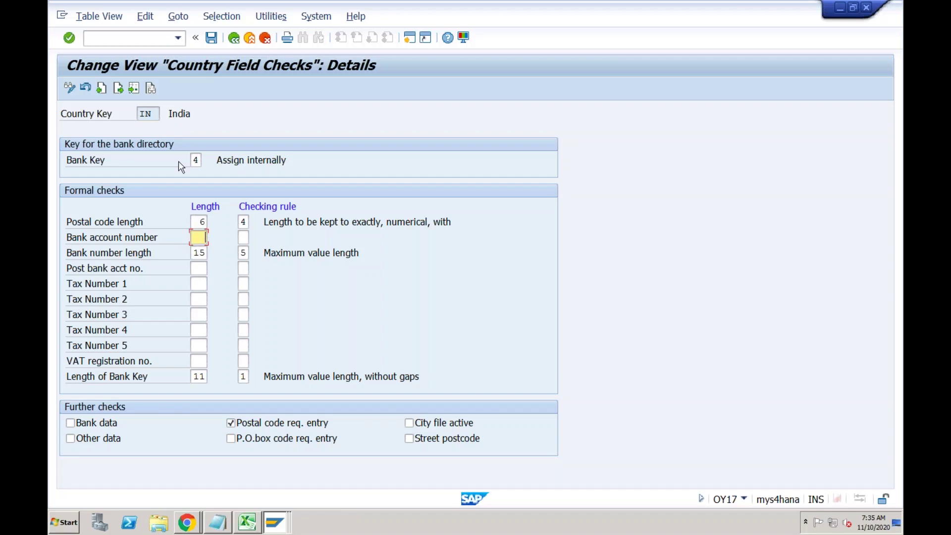
{"action": "left_click", "coordinate": [154, 114]}
{"action": "left_click", "coordinate": [212, 38]}
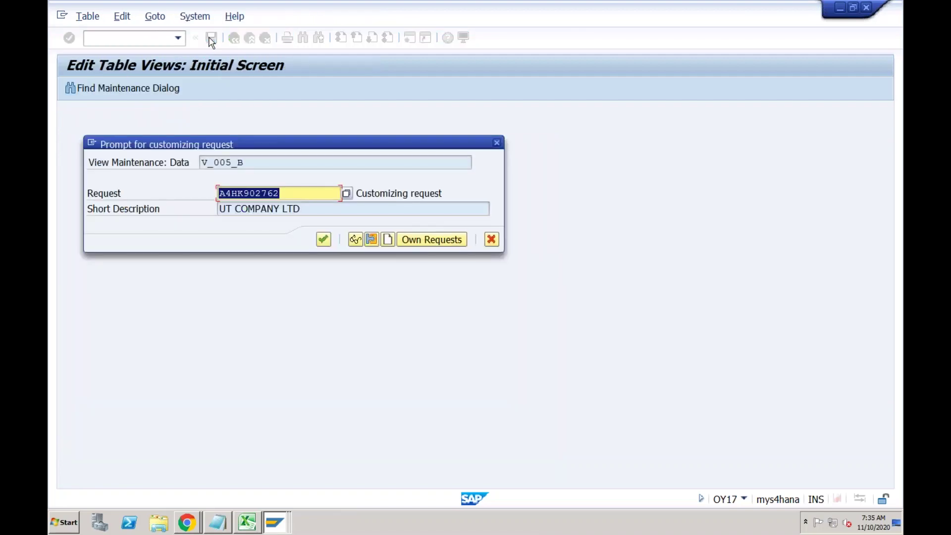
{"action": "left_click", "coordinate": [323, 240]}
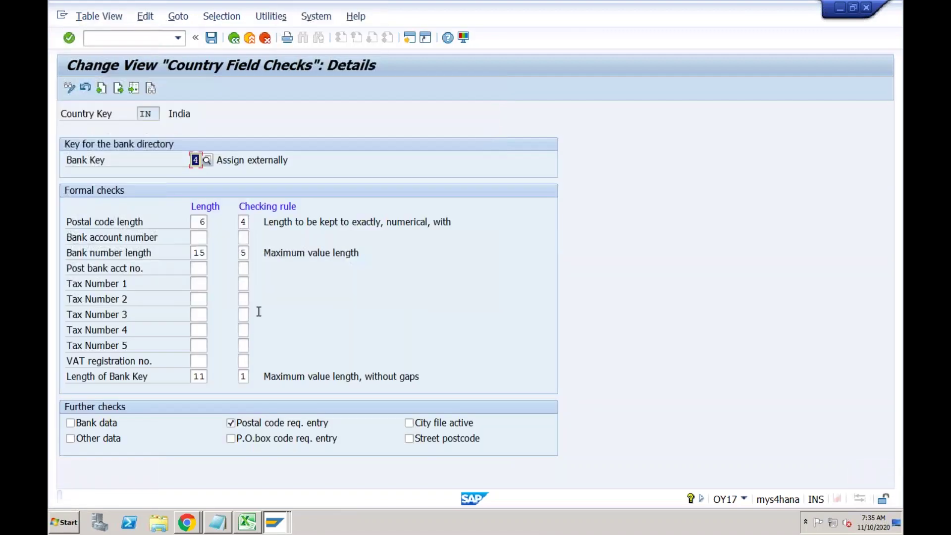
{"action": "left_click", "coordinate": [275, 522]}
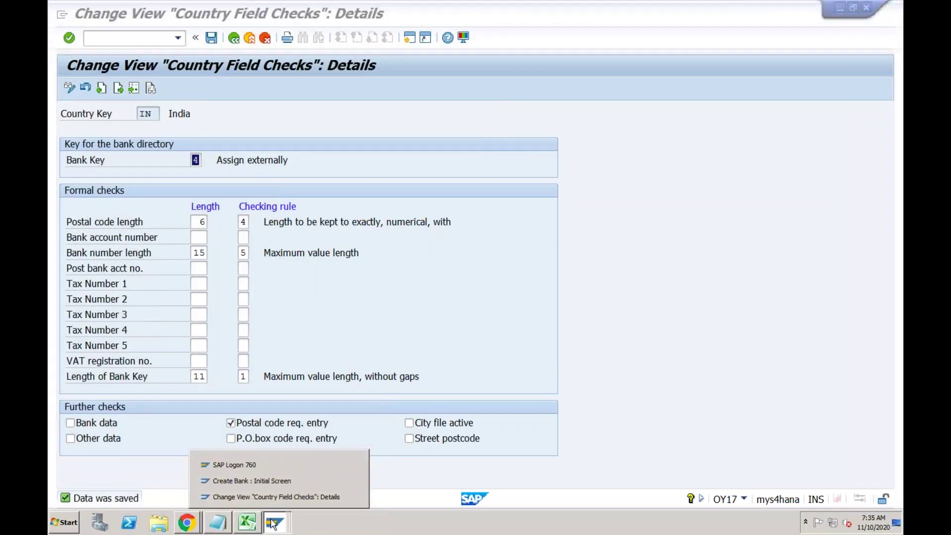
Reopen Create Bank with key HDFC for IN and name it 'HDFC Bank Bandra Branch'.
{"action": "left_click", "coordinate": [271, 481]}
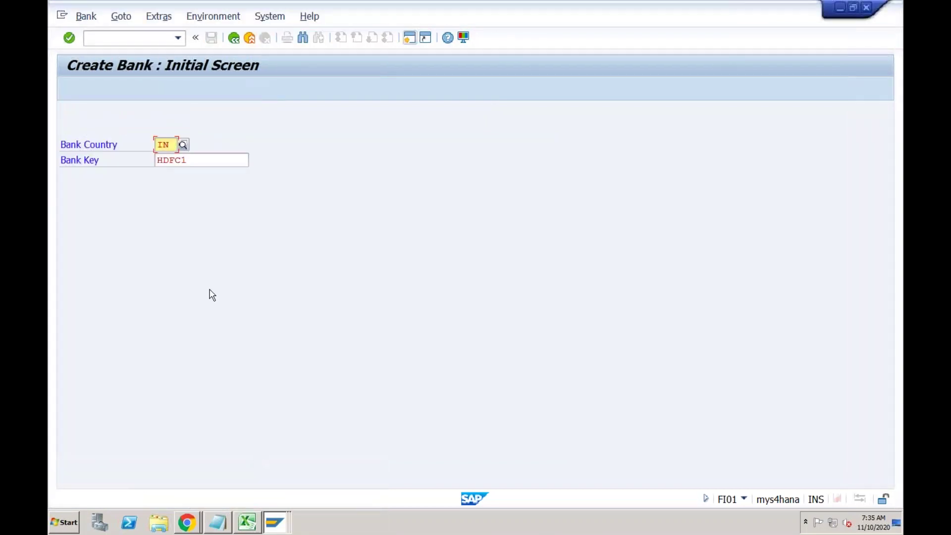
{"action": "left_click", "coordinate": [204, 159]}
{"action": "key", "text": "BackSpace"}
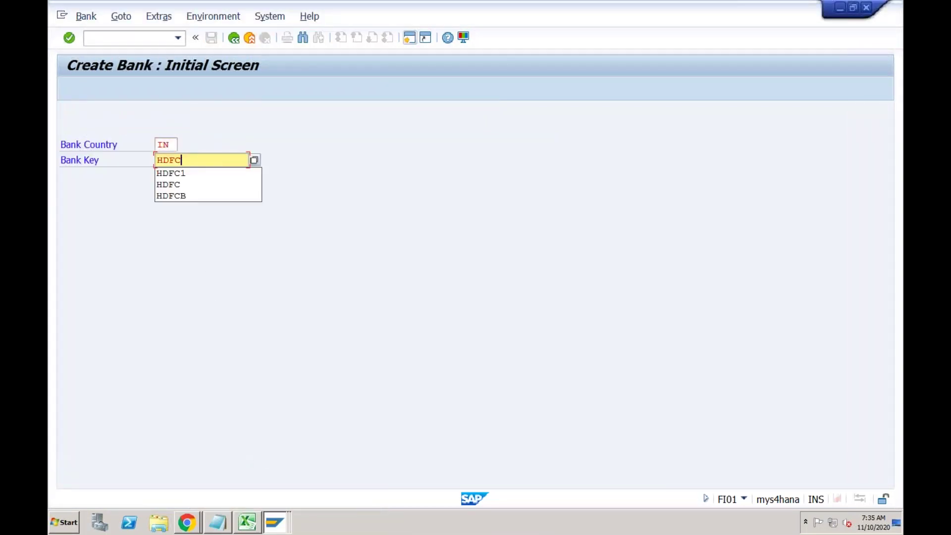
{"action": "key", "text": "Return"}
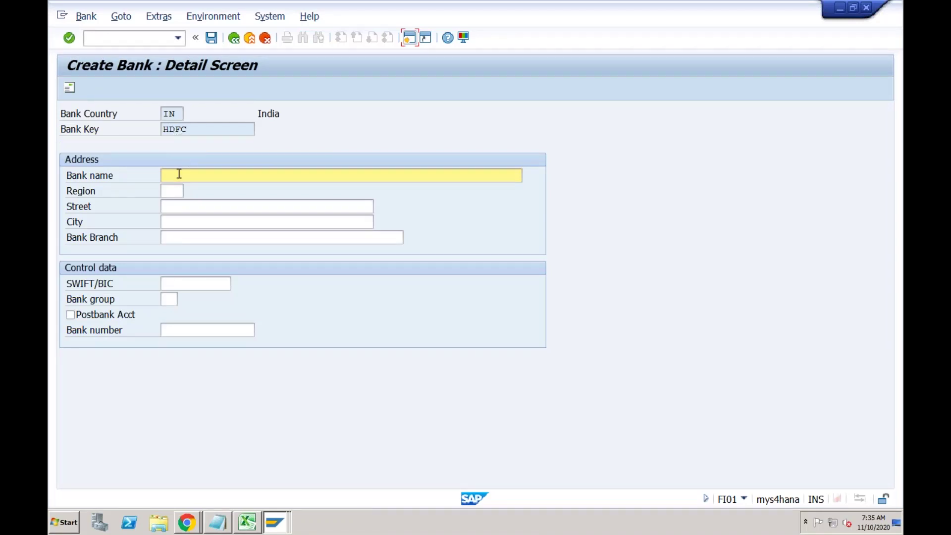
{"action": "type", "text": "HDFC Bank Bandra Branch"}
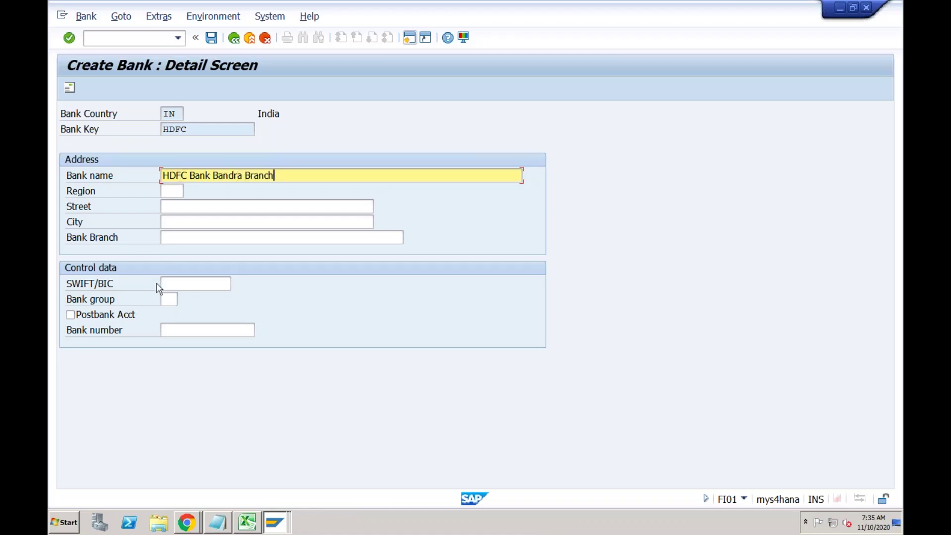
Set the bank's region to Maharashtra, 13.
{"action": "left_click", "coordinate": [175, 286]}
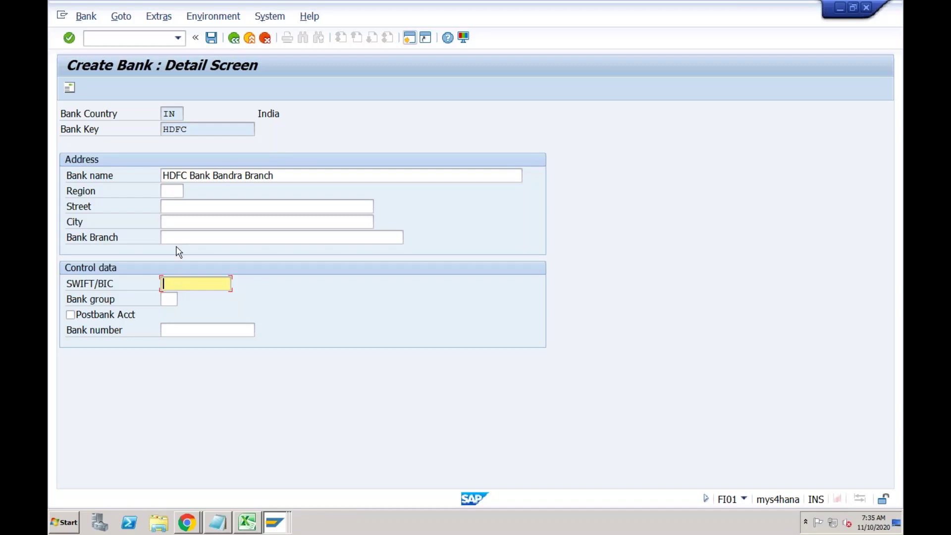
{"action": "left_click", "coordinate": [175, 192]}
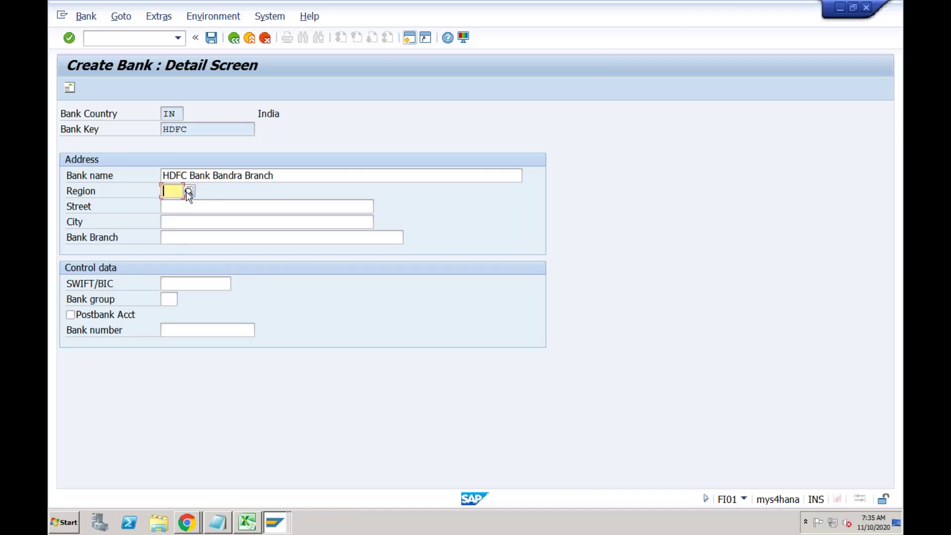
{"action": "left_click", "coordinate": [187, 192]}
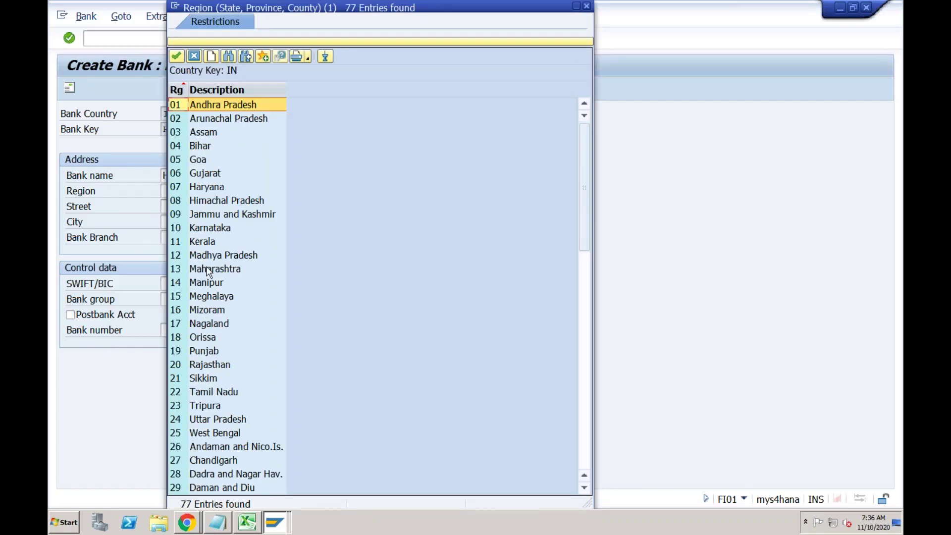
{"action": "double_click", "coordinate": [208, 270]}
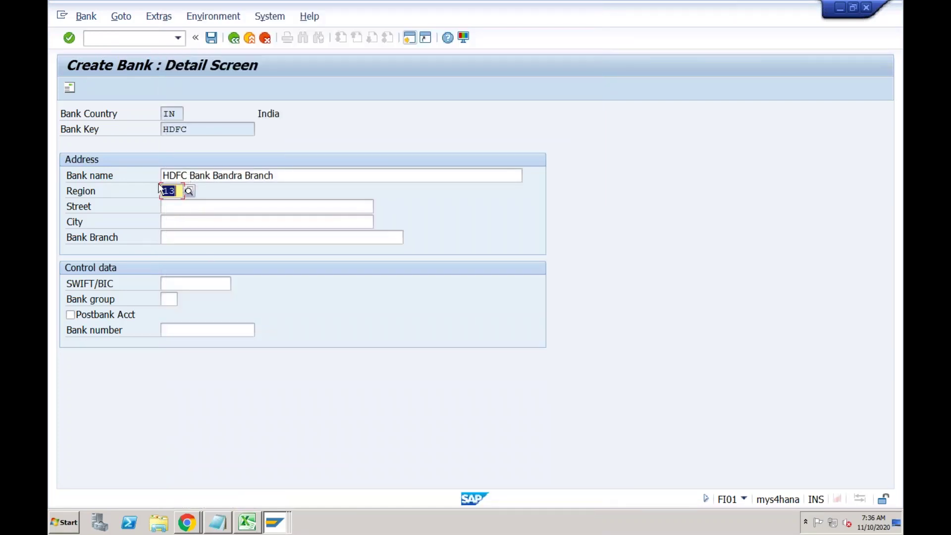
{"action": "left_click", "coordinate": [183, 209]}
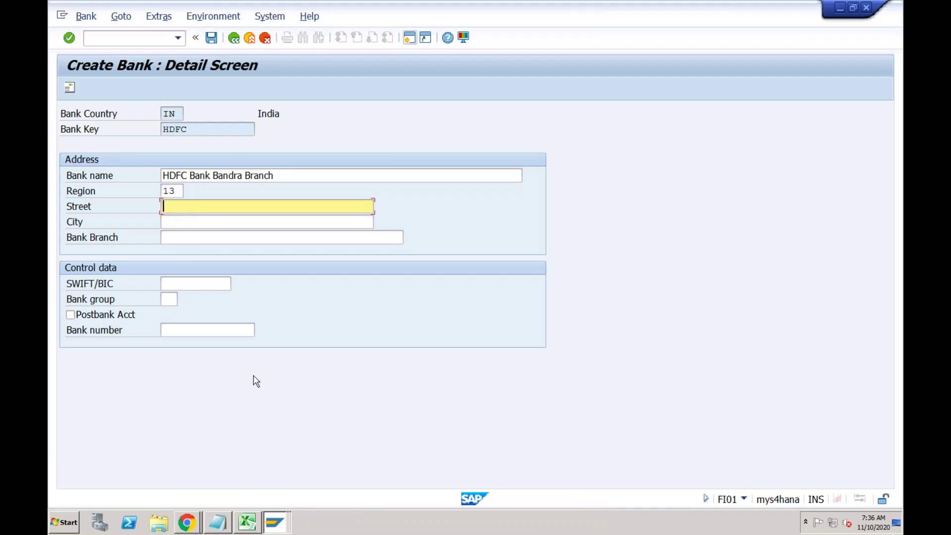
Copy the address 'BKC, Bandra West, Mumbai' from Excel and return to the Create Bank screen.
{"action": "left_click", "coordinate": [247, 520]}
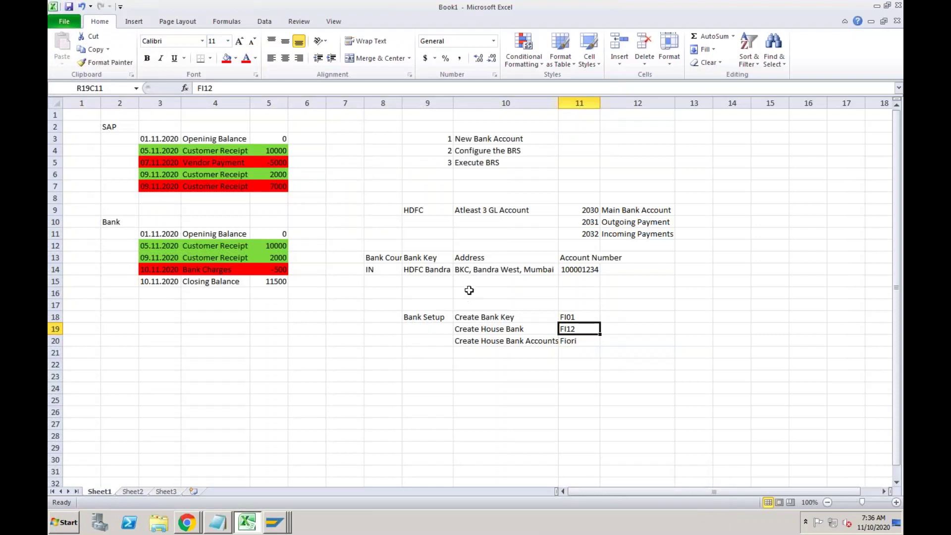
{"action": "left_click", "coordinate": [478, 270]}
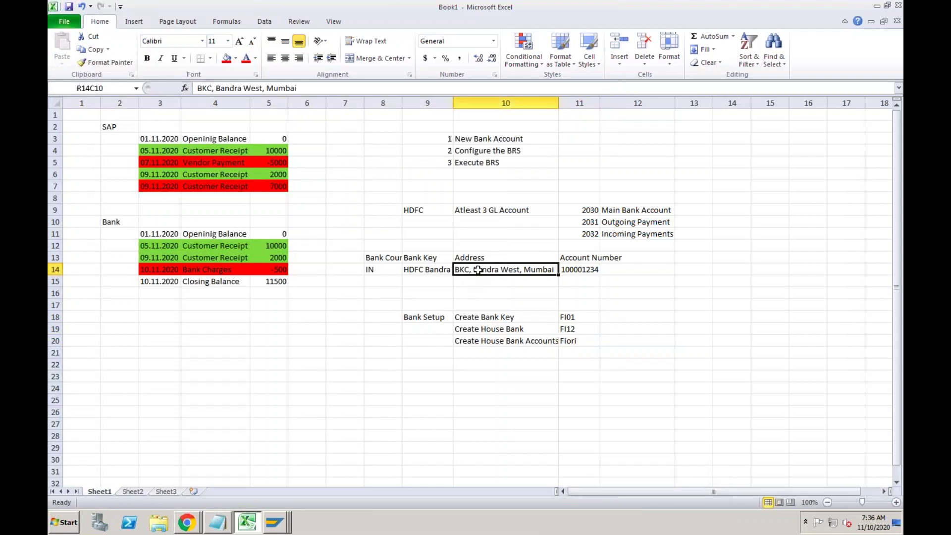
{"action": "key", "text": "ctrl+c"}
{"action": "left_click", "coordinate": [275, 520]}
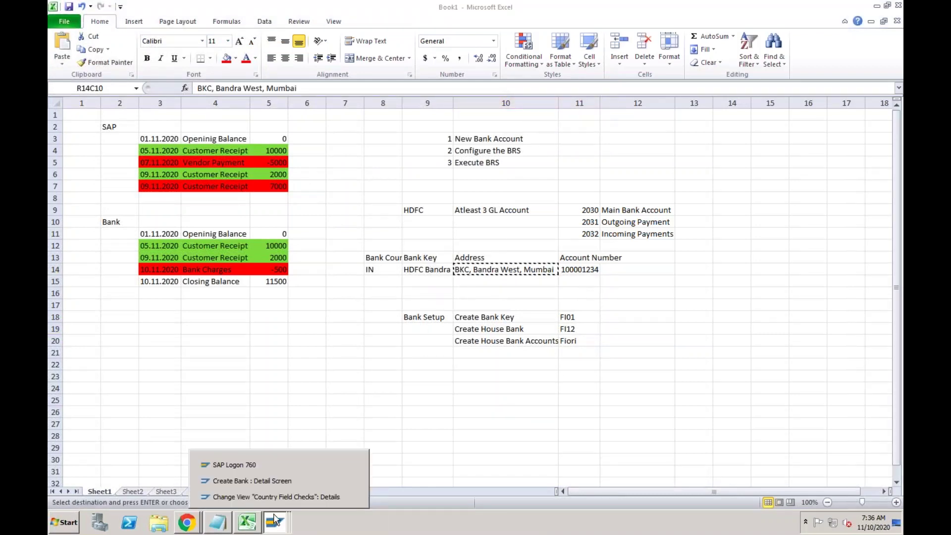
{"action": "left_click", "coordinate": [274, 481]}
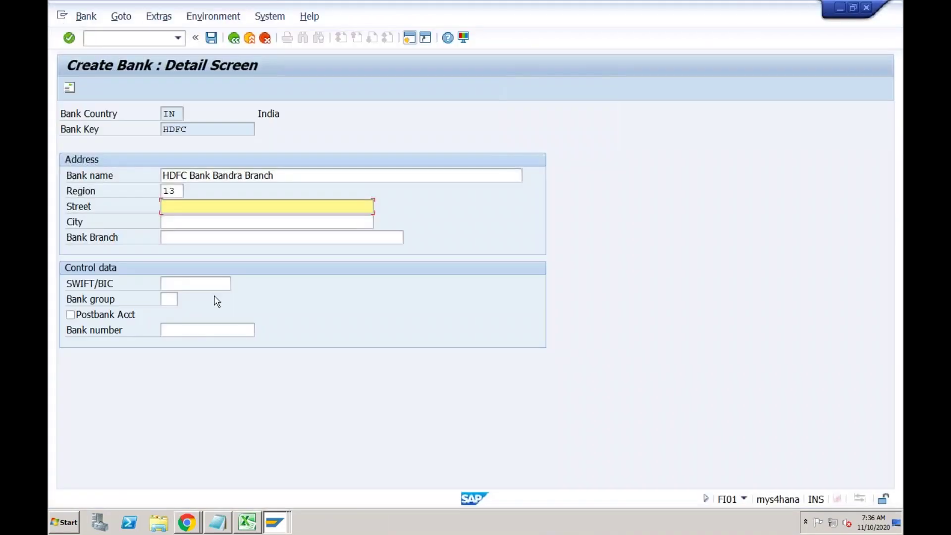
Fill street 'BKC, Bandra West, Mumbai', city Mumbai, branch Bandra, SWIFT HDFC00123, and save bank HDFC.
{"action": "left_click", "coordinate": [164, 206]}
{"action": "key", "text": "ctrl+v"}
{"action": "left_click", "coordinate": [195, 223]}
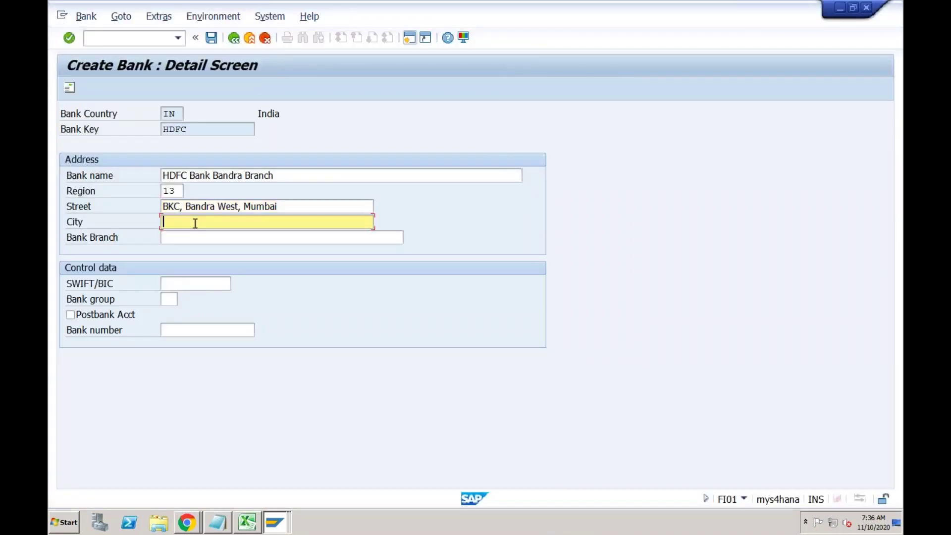
{"action": "type", "text": "Mumbai"}
{"action": "key", "text": "Tab"}
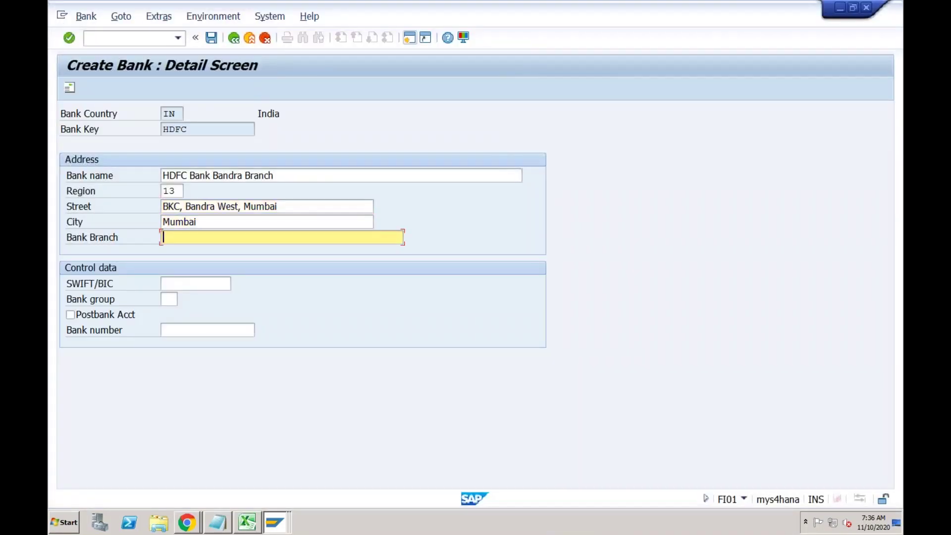
{"action": "type", "text": "Bandra"}
{"action": "left_click", "coordinate": [190, 284]}
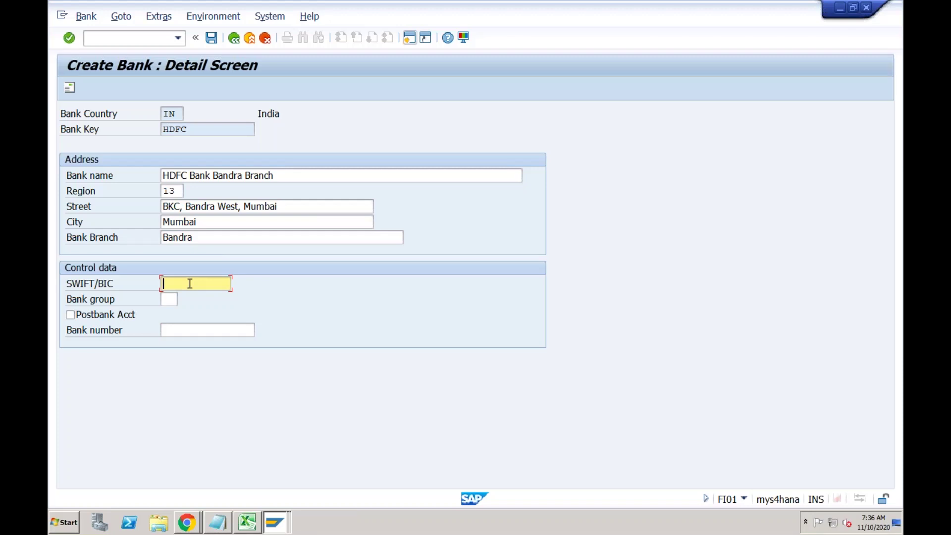
{"action": "type", "text": "HDFC00123"}
{"action": "left_click", "coordinate": [212, 38]}
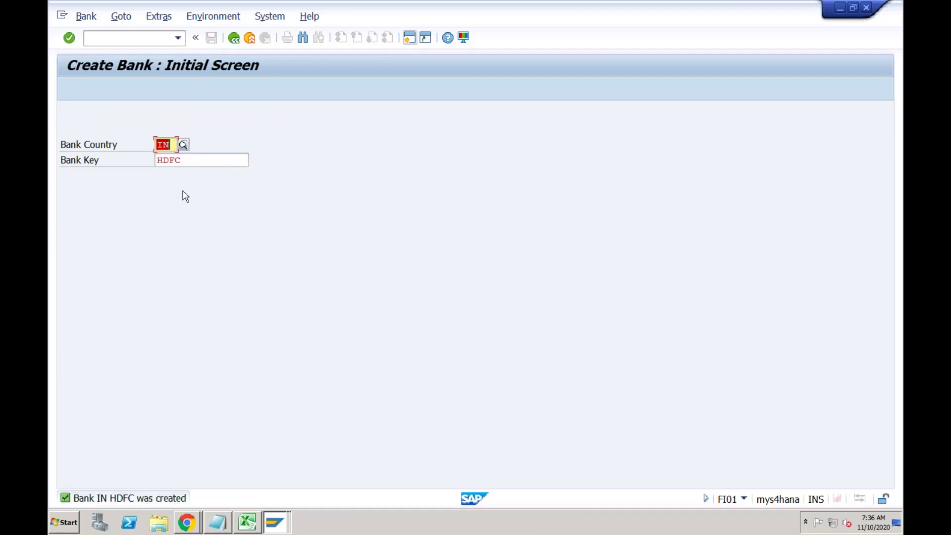
{"action": "left_click", "coordinate": [195, 163]}
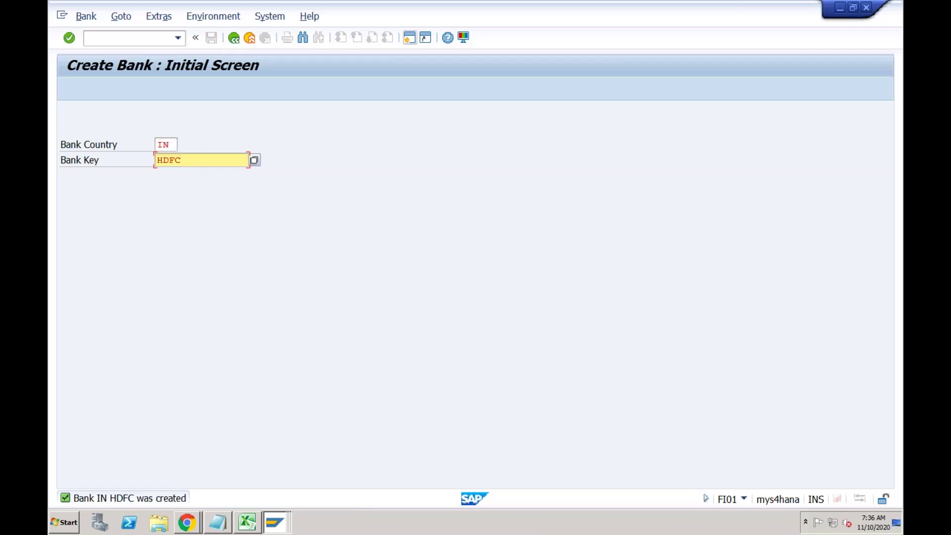
{"action": "left_click", "coordinate": [148, 39]}
Run FI12, position to company code RECH and display its house banks CITI and HSBC.
{"action": "type", "text": "/nfi12"}
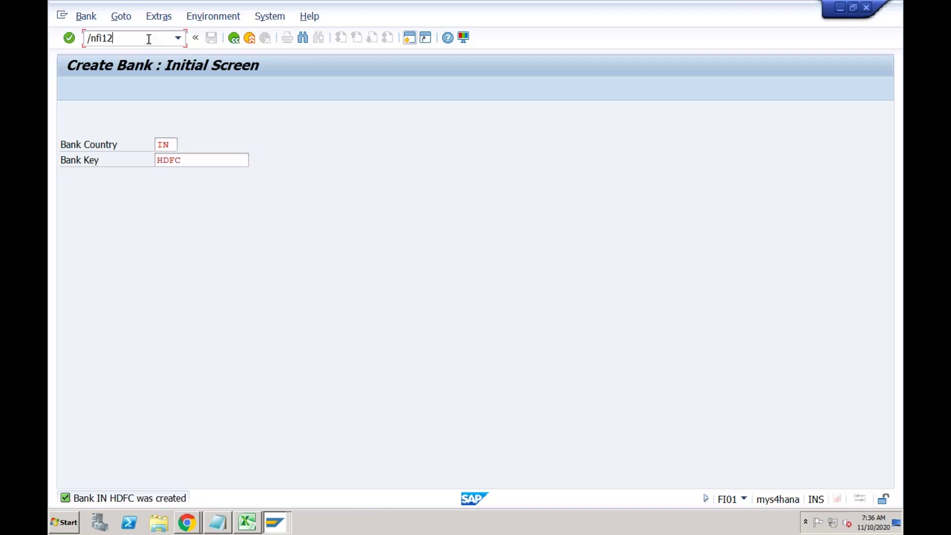
{"action": "key", "text": "Return"}
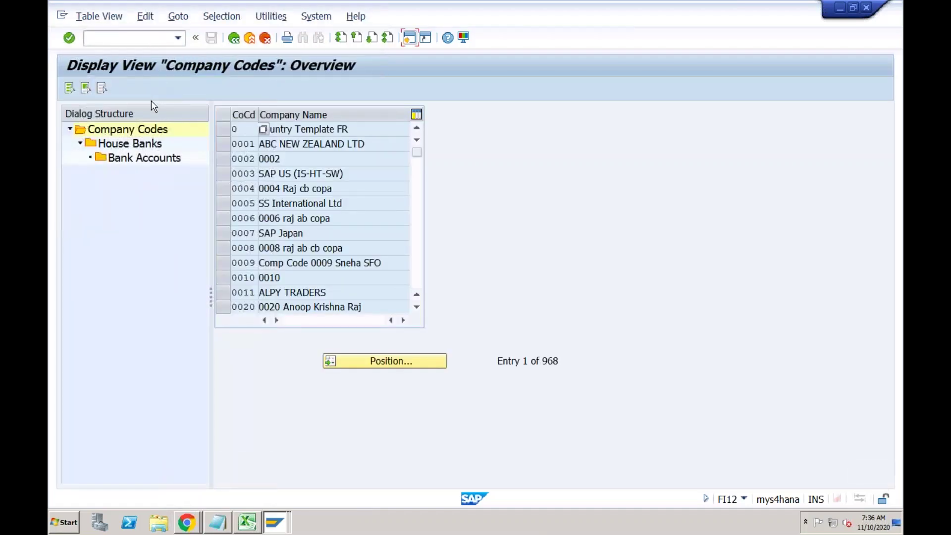
{"action": "left_click", "coordinate": [234, 129]}
{"action": "left_click", "coordinate": [391, 365]}
{"action": "type", "text": "rech"}
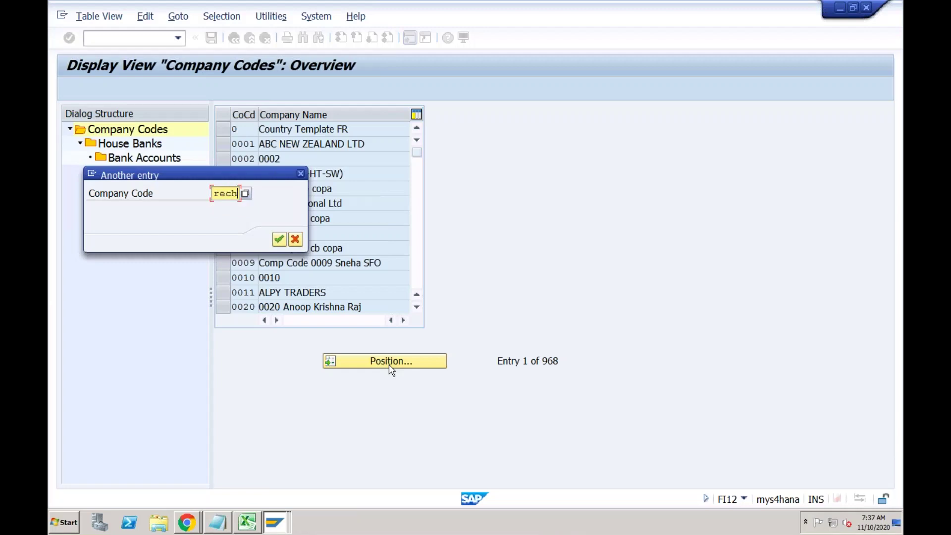
{"action": "key", "text": "Return"}
{"action": "left_click", "coordinate": [229, 130]}
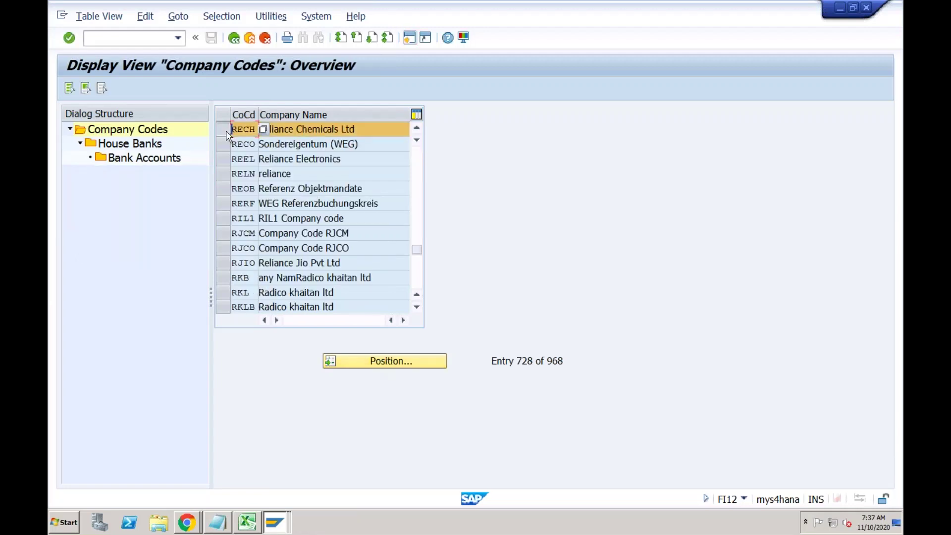
{"action": "double_click", "coordinate": [147, 145]}
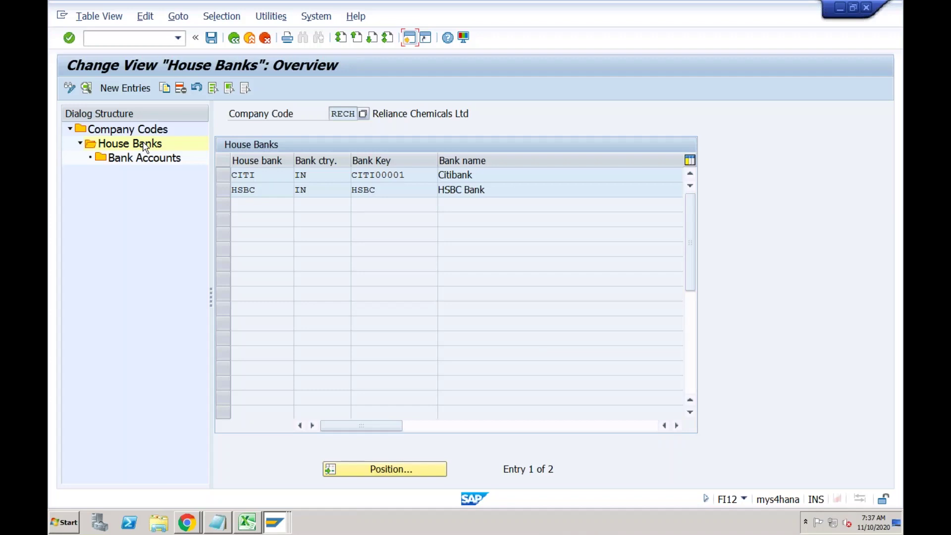
Create a new house bank entry HDFC with bank country IN and bank key HDFC.
{"action": "left_click", "coordinate": [134, 89]}
{"action": "type", "text": "HDFC"}
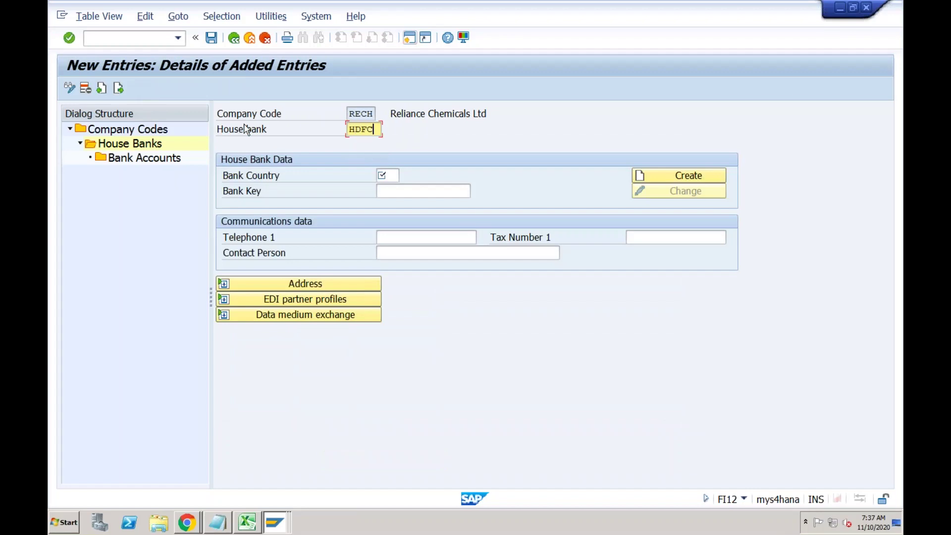
{"action": "key", "text": "Tab"}
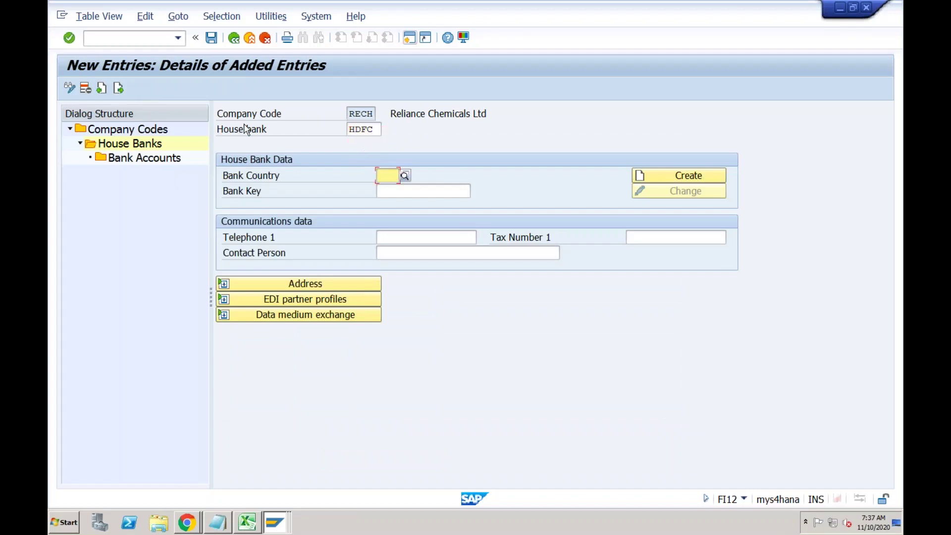
{"action": "type", "text": "IN"}
{"action": "key", "text": "Return"}
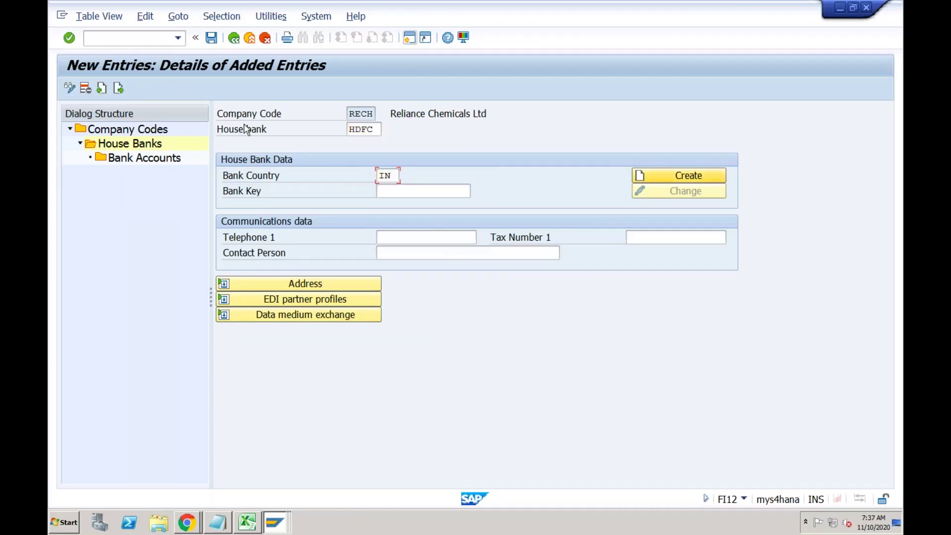
{"action": "left_click", "coordinate": [394, 191]}
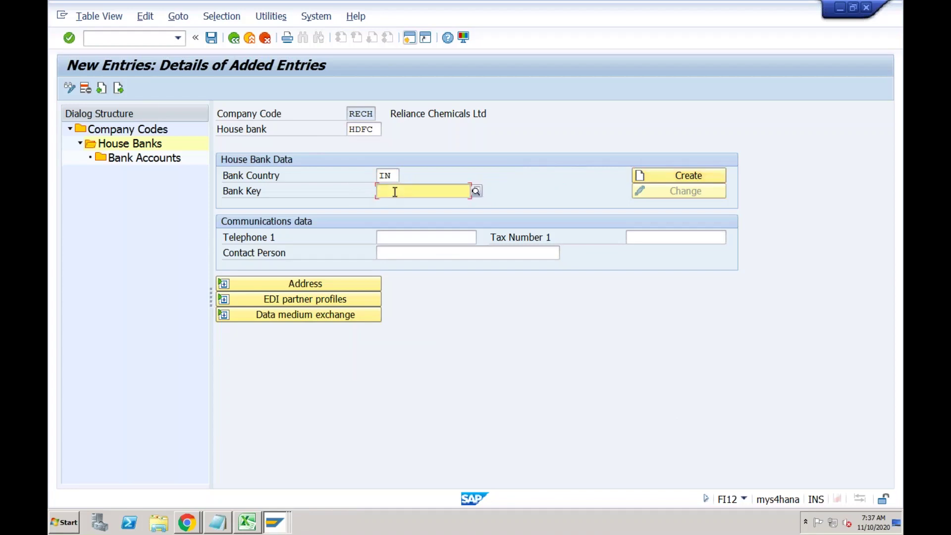
{"action": "type", "text": "HDFC"}
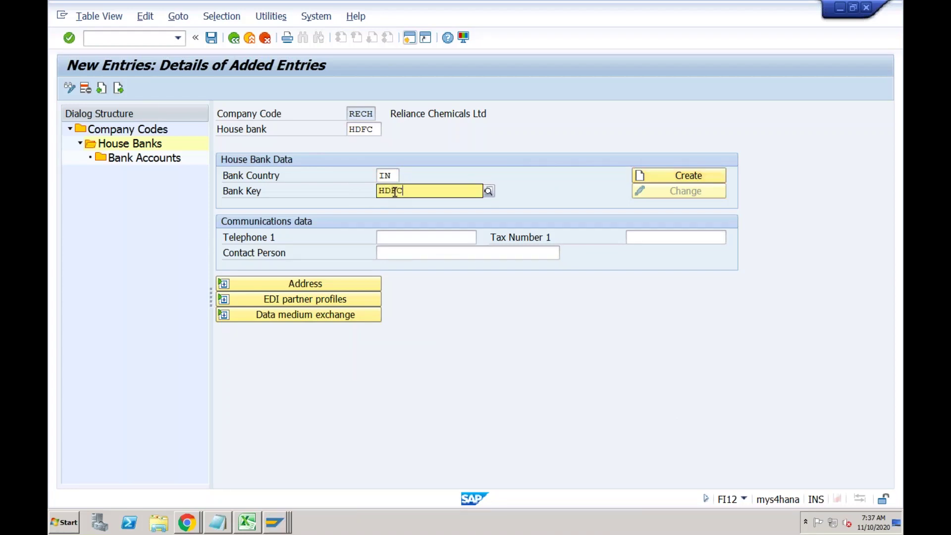
{"action": "key", "text": "Return"}
Check the HDFC bank's address data and save the house bank under the customizing request.
{"action": "left_click", "coordinate": [313, 284]}
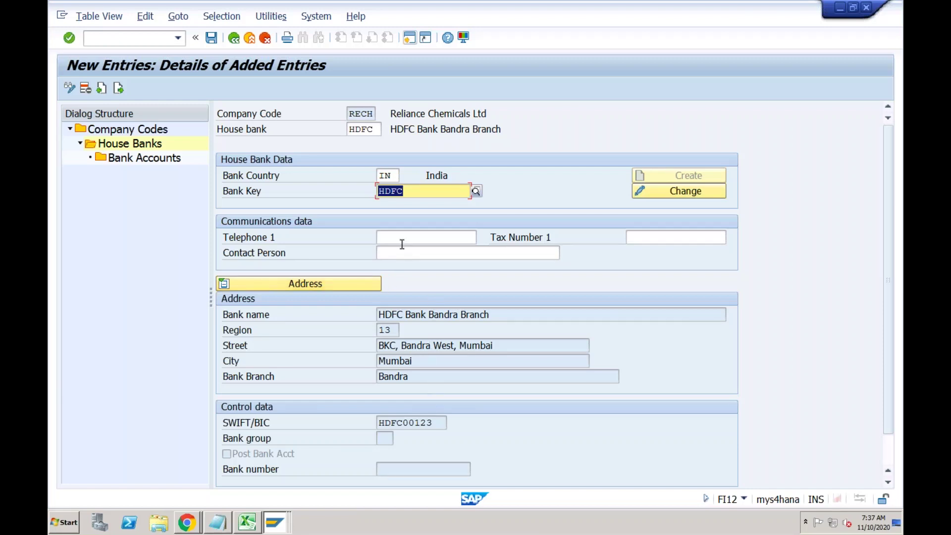
{"action": "left_click", "coordinate": [410, 193]}
{"action": "left_click", "coordinate": [359, 115]}
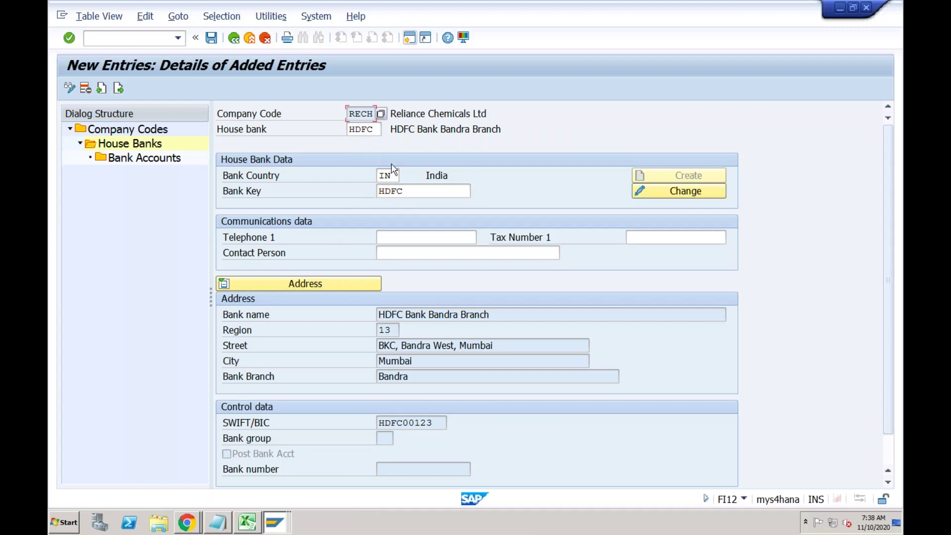
{"action": "left_click", "coordinate": [410, 190]}
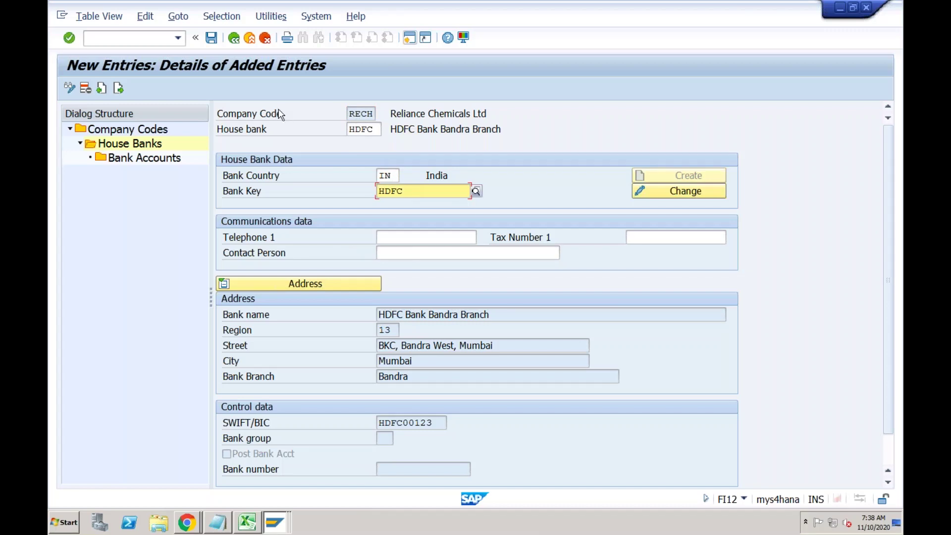
{"action": "left_click", "coordinate": [212, 39]}
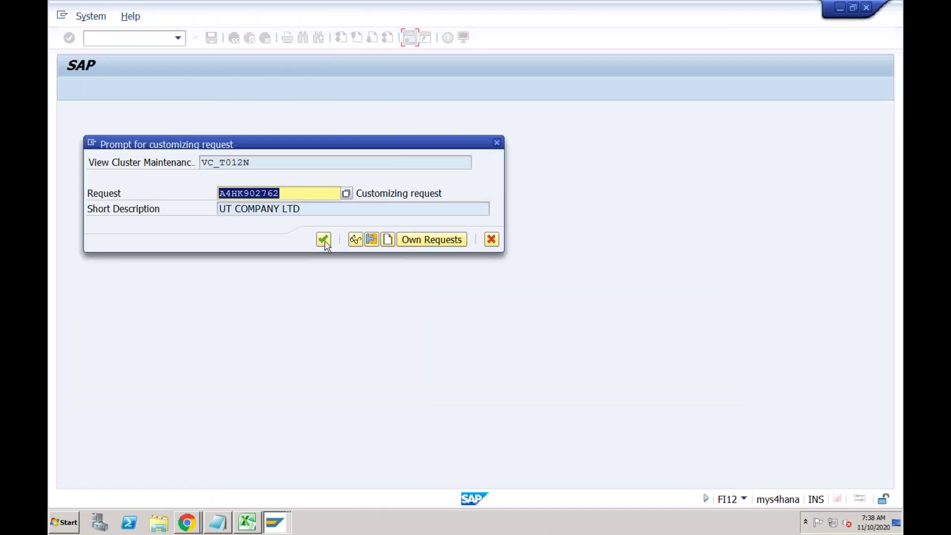
{"action": "left_click", "coordinate": [326, 242]}
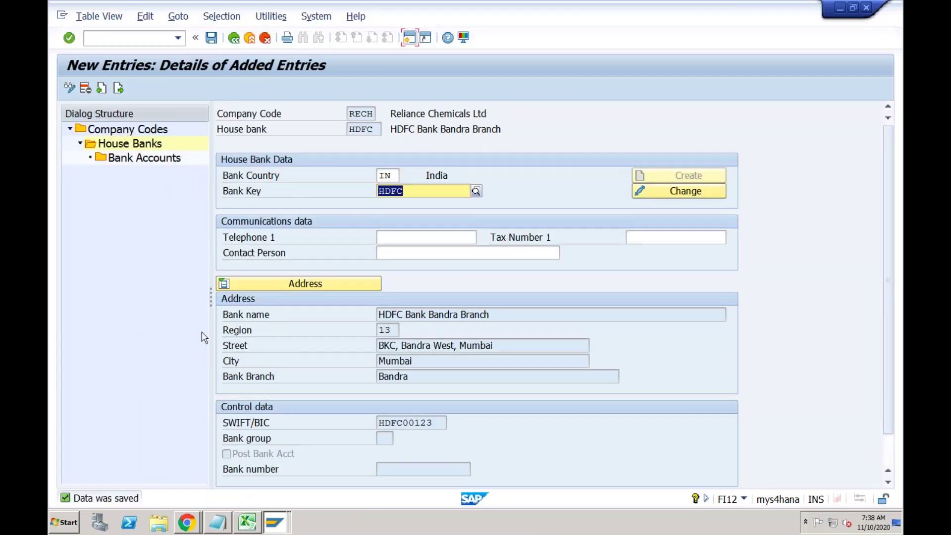
{"action": "left_click", "coordinate": [165, 159]}
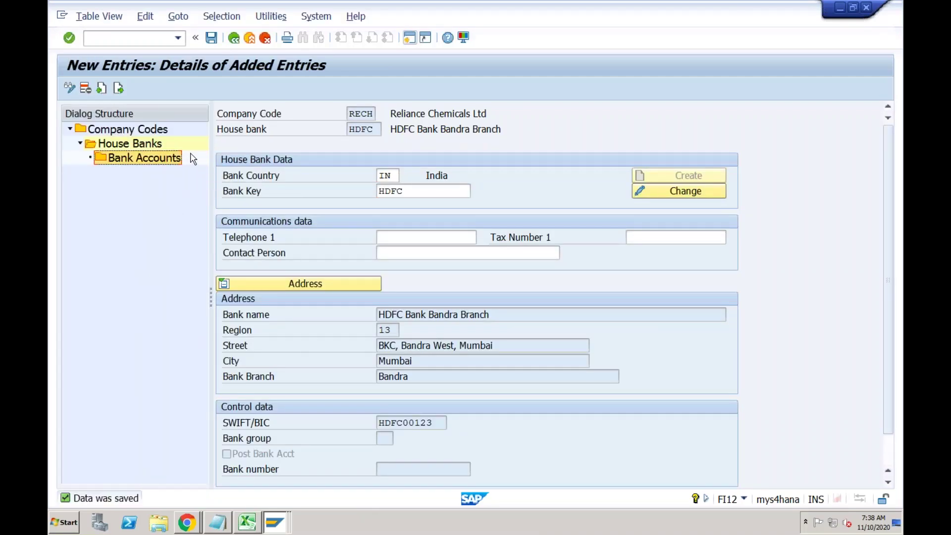
Open the empty Bank Accounts overview, accept the read-only notice, and launch Create Bank Account.
{"action": "double_click", "coordinate": [171, 160]}
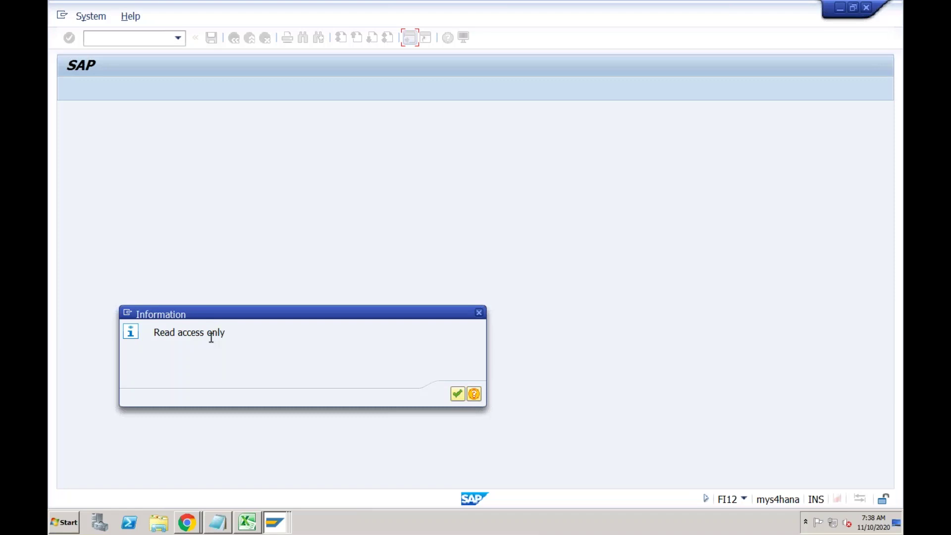
{"action": "left_click", "coordinate": [457, 395]}
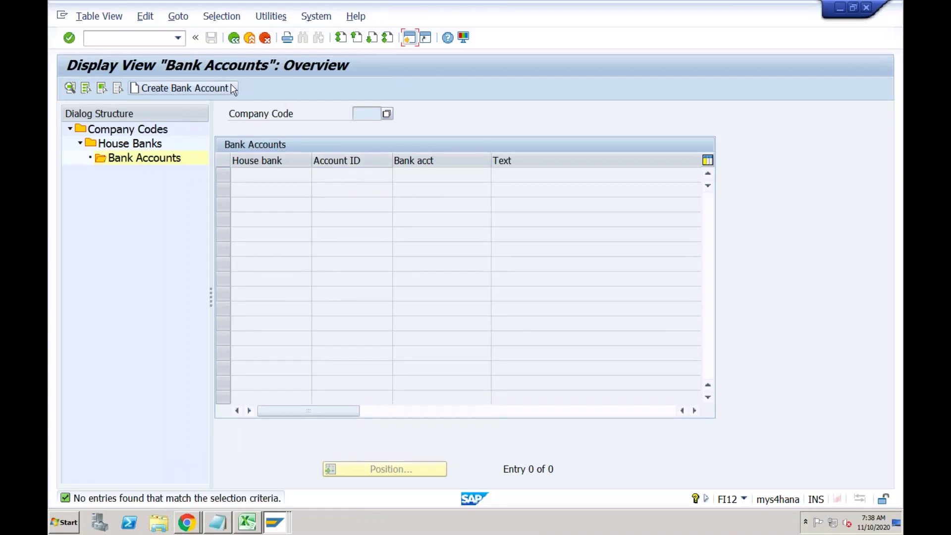
{"action": "left_click", "coordinate": [193, 90]}
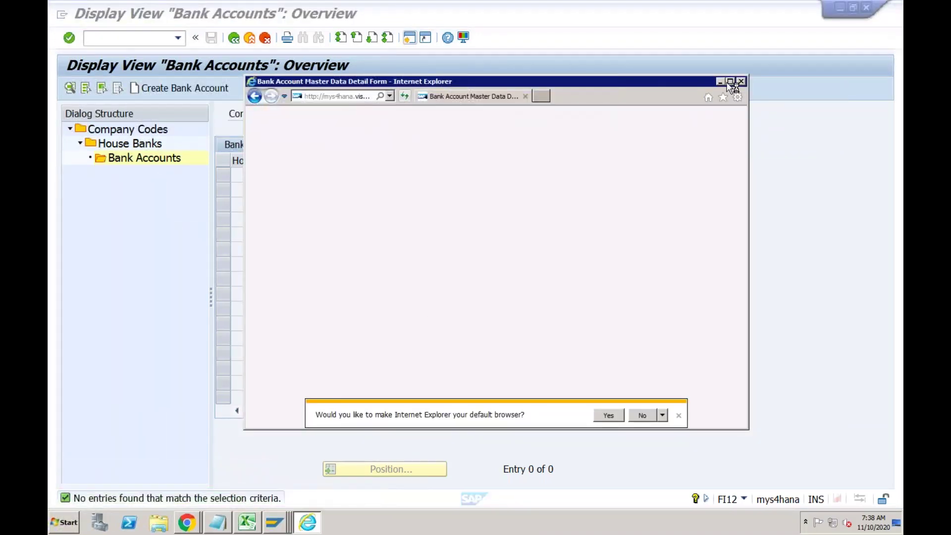
Enter opening date 01112020, company code RECH and account holder 'Company Code RECH'.
{"action": "left_click", "coordinate": [730, 81]}
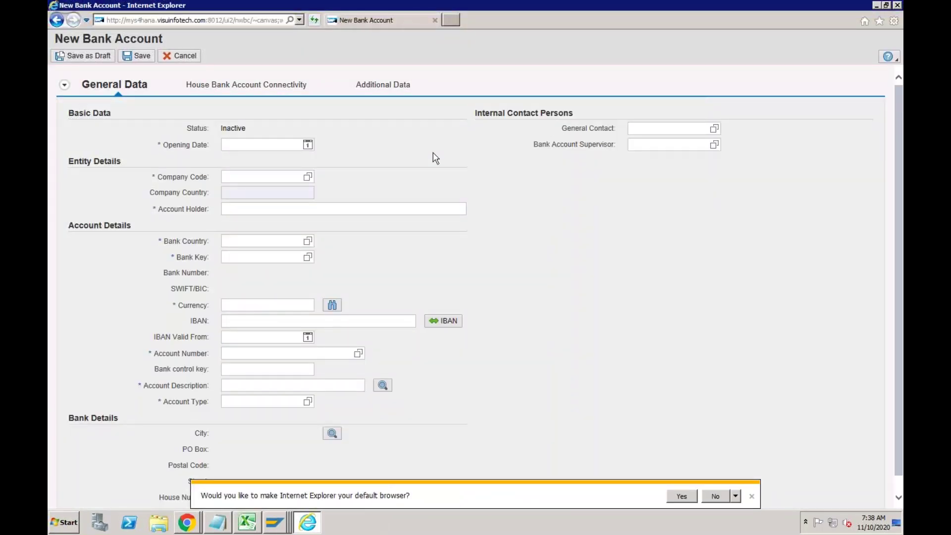
{"action": "left_click", "coordinate": [263, 145]}
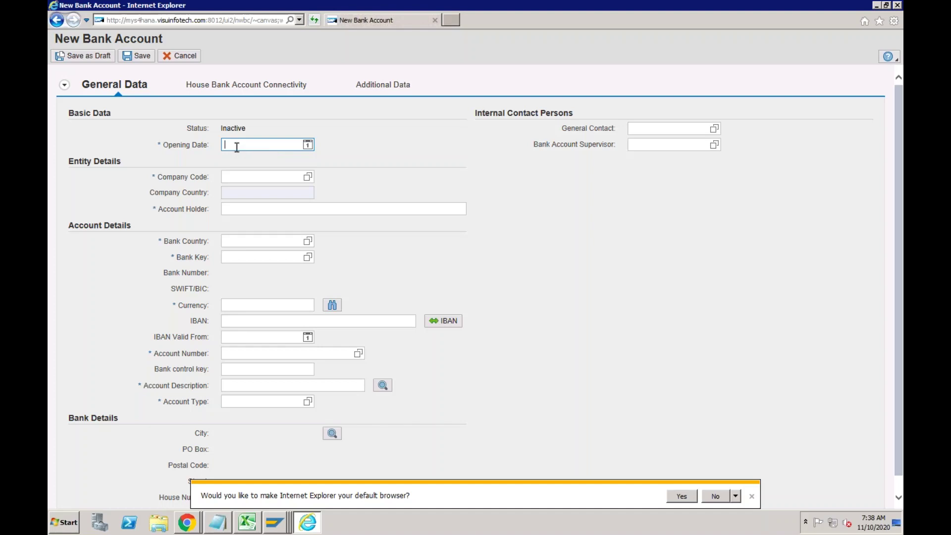
{"action": "type", "text": "01112020"}
{"action": "left_click", "coordinate": [258, 176]}
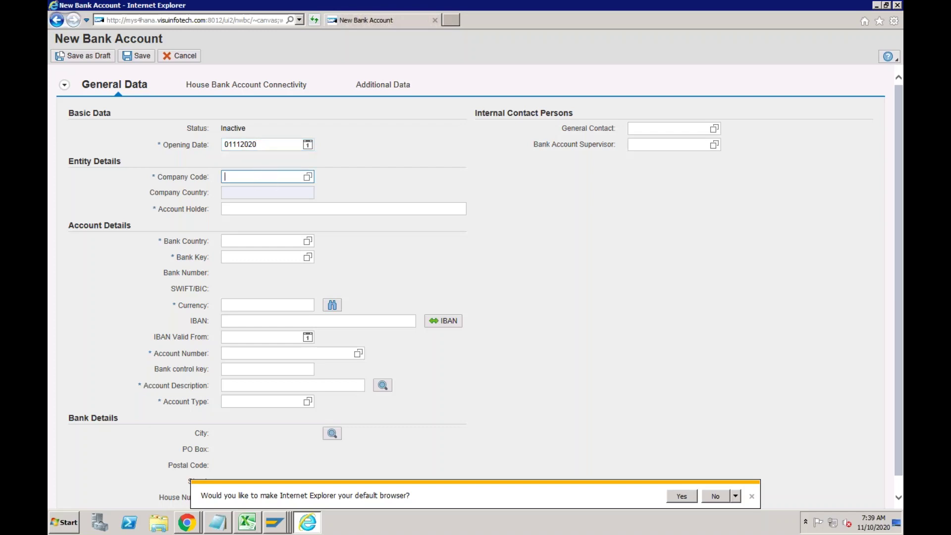
{"action": "type", "text": "RECH"}
{"action": "key", "text": "Tab"}
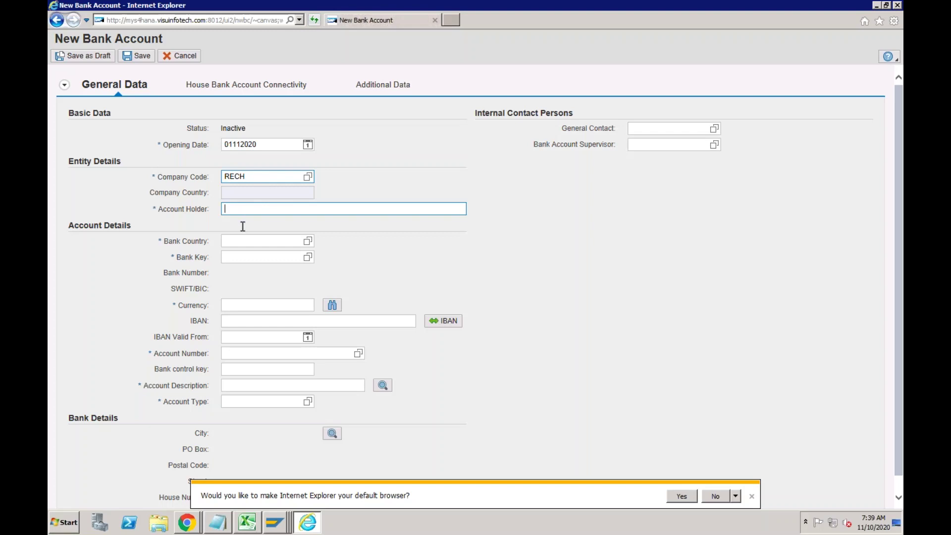
{"action": "type", "text": "y"}
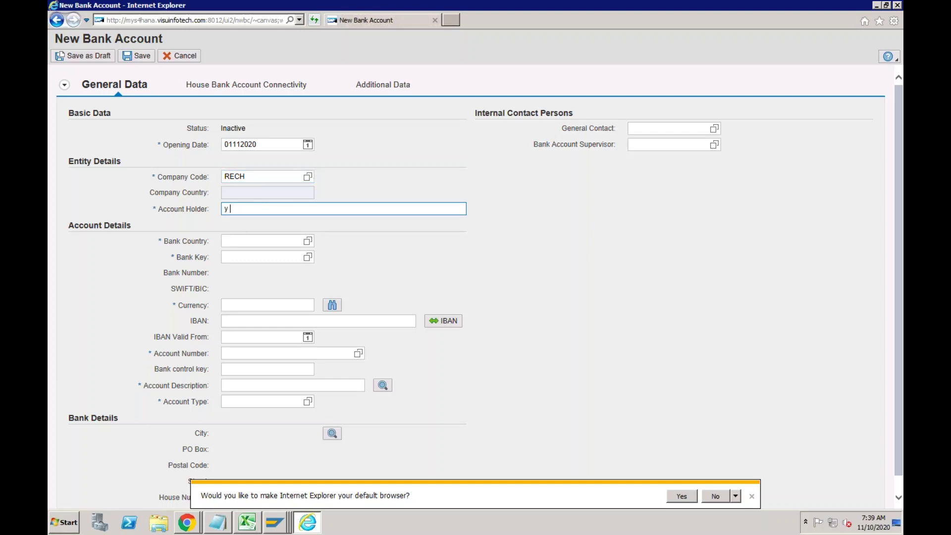
{"action": "key", "text": "BackSpace"}
{"action": "type", "text": "Company Code RECH"}
Set bank country IN, bank key HDFC and account currency INR.
{"action": "left_click", "coordinate": [240, 240]}
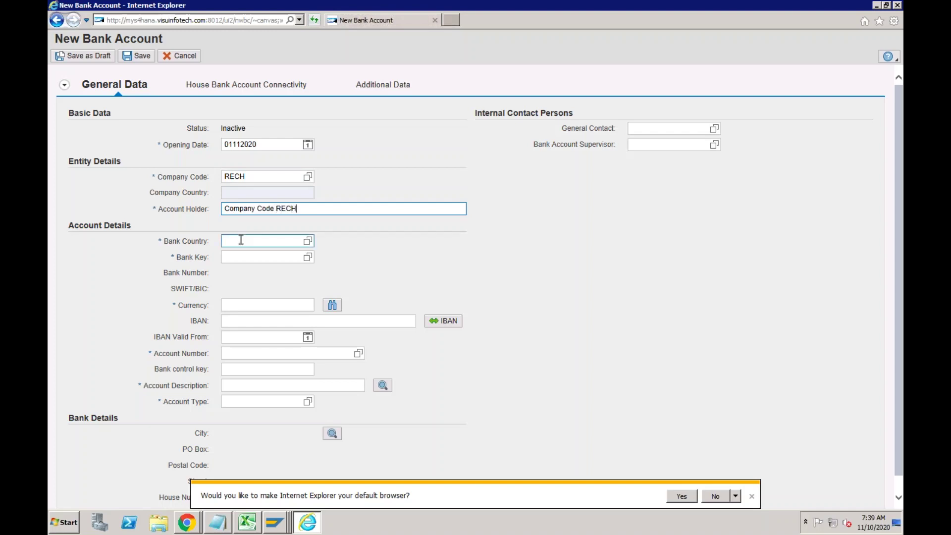
{"action": "type", "text": "IN"}
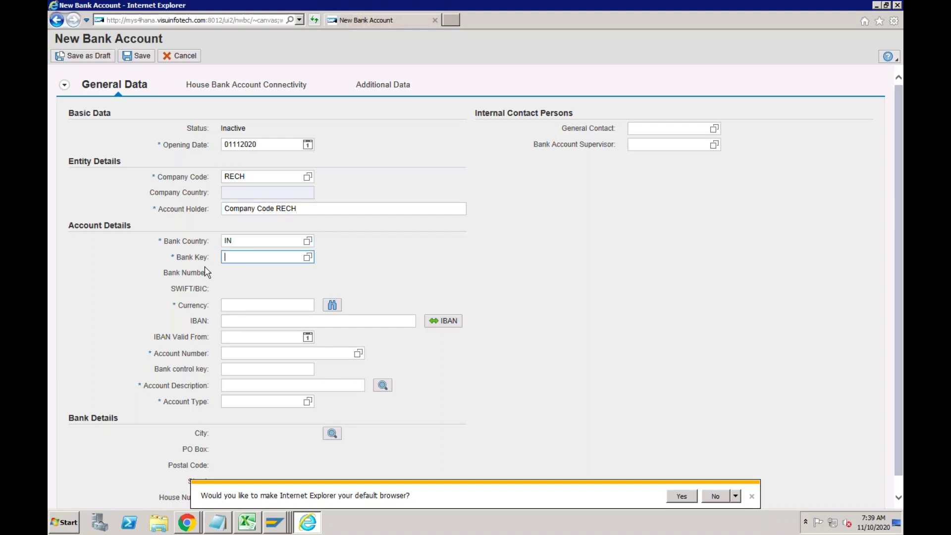
{"action": "type", "text": "HDFC"}
{"action": "left_click", "coordinate": [228, 304]}
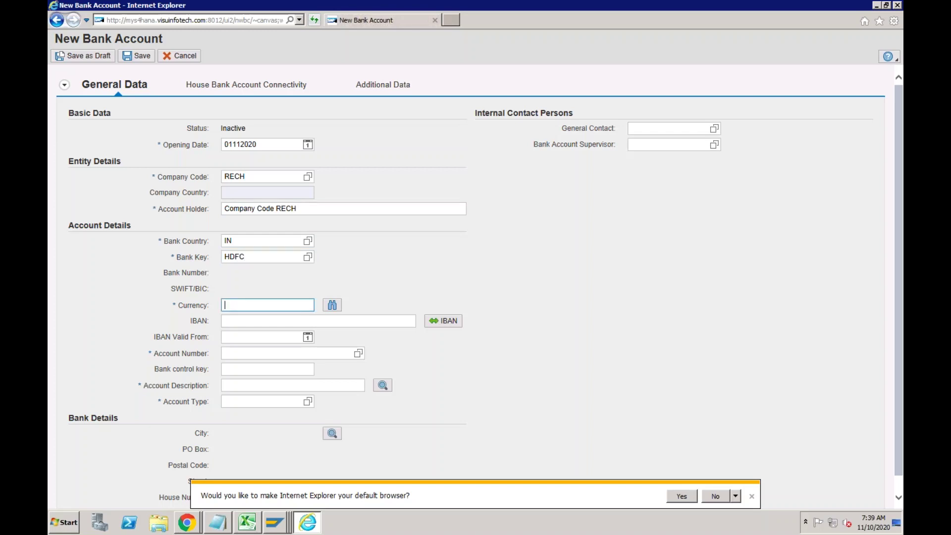
{"action": "type", "text": "INR"}
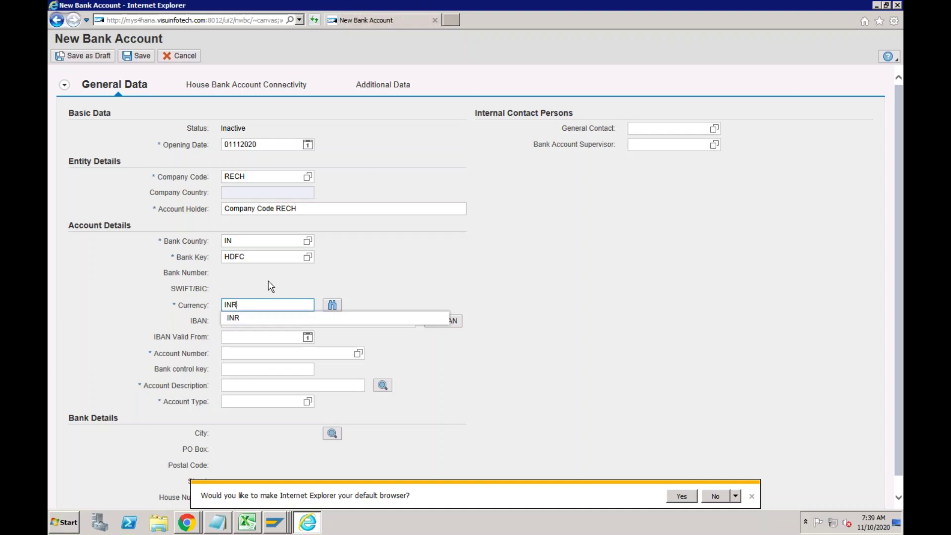
{"action": "left_click", "coordinate": [241, 353]}
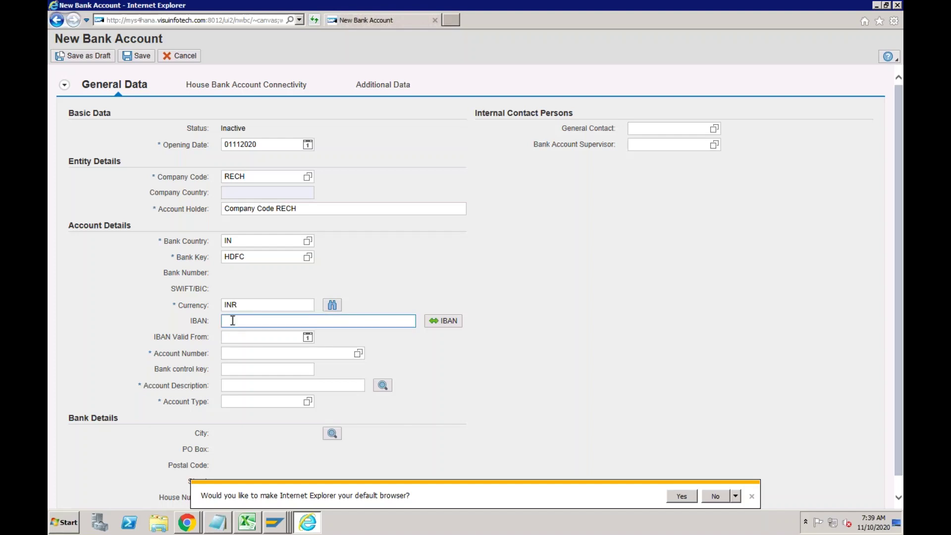
Copy the planned account number 100001234 from the Excel bank details sheet.
{"action": "left_click", "coordinate": [233, 321]}
{"action": "left_click", "coordinate": [227, 354]}
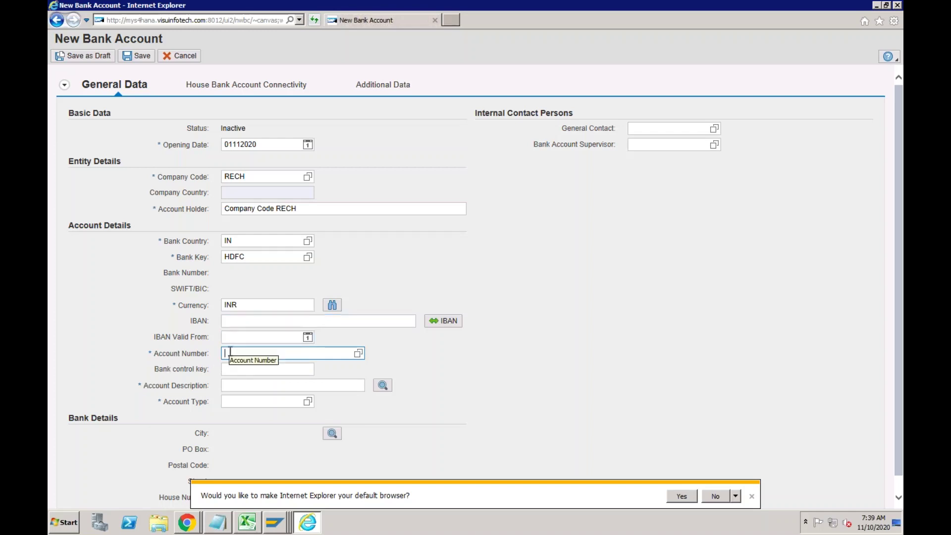
{"action": "left_click", "coordinate": [248, 522]}
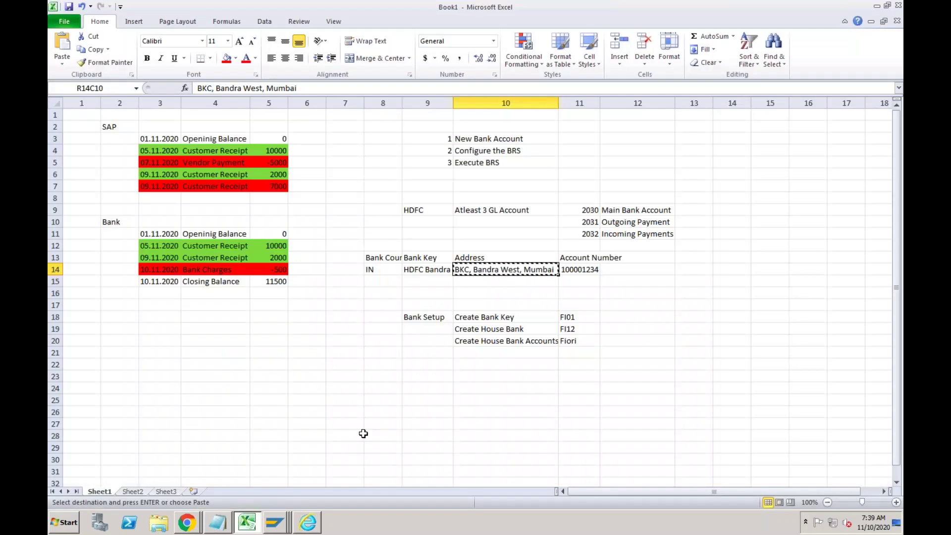
{"action": "left_click", "coordinate": [580, 268]}
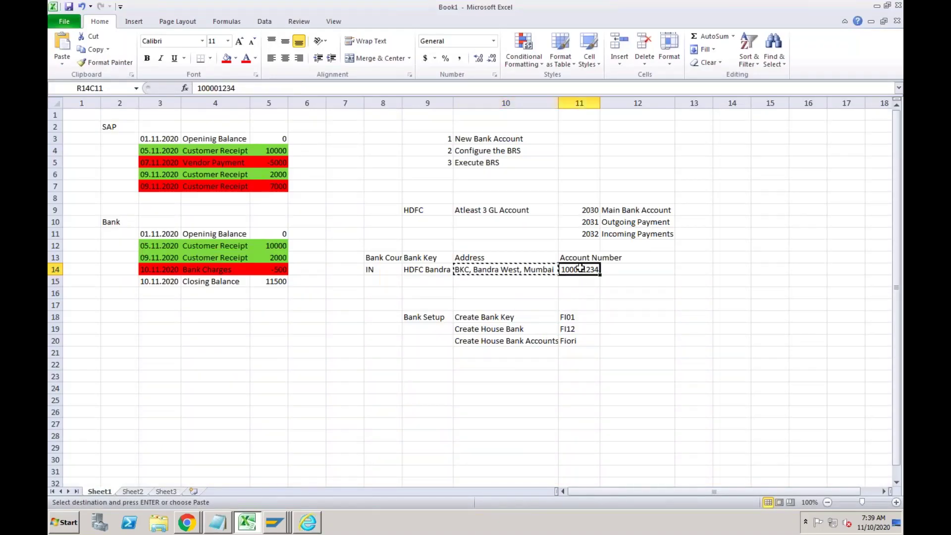
{"action": "key", "text": "ctrl+c"}
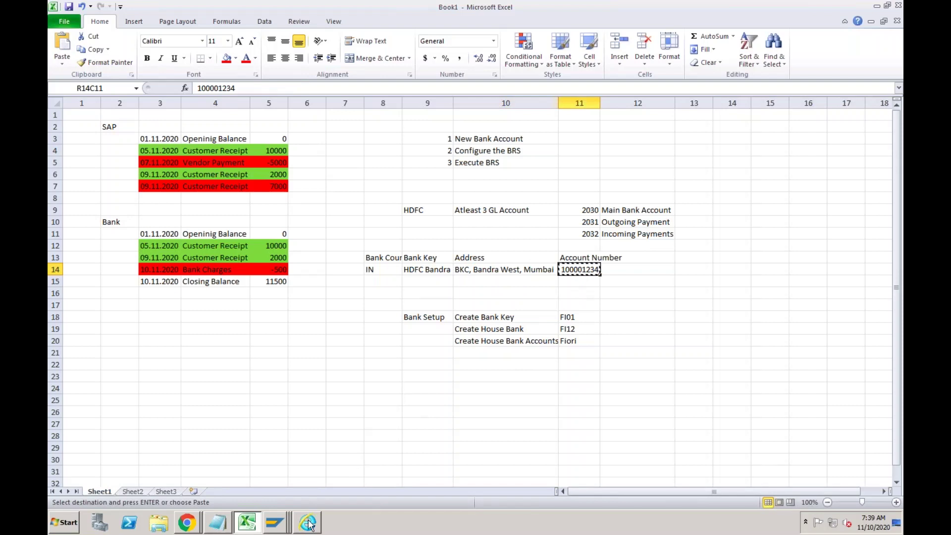
{"action": "left_click", "coordinate": [308, 522]}
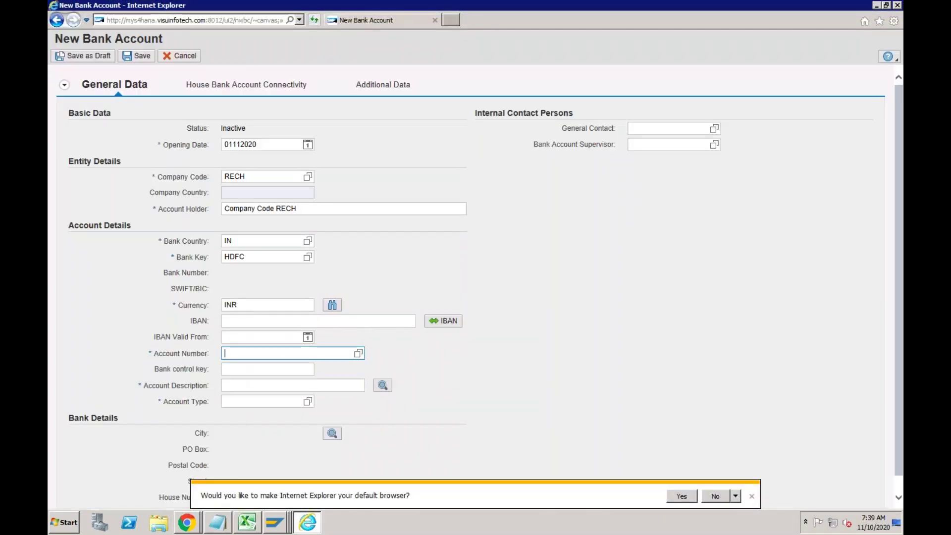
Paste account number 100001234 and enter description 'HDFC Bank for RECH'.
{"action": "key", "text": "ctrl+v"}
{"action": "left_click", "coordinate": [236, 385]}
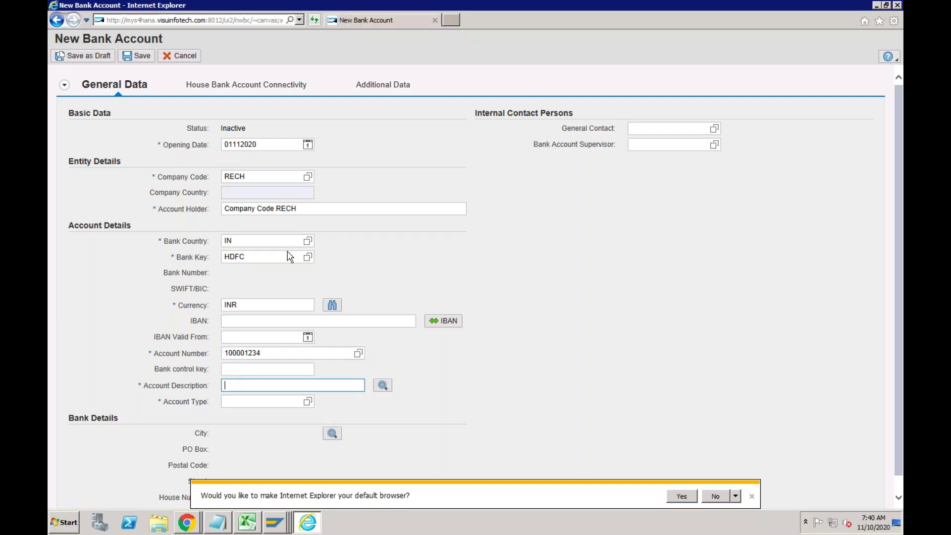
{"action": "left_click_drag", "start_coordinate": [298, 208], "coordinate": [257, 209]}
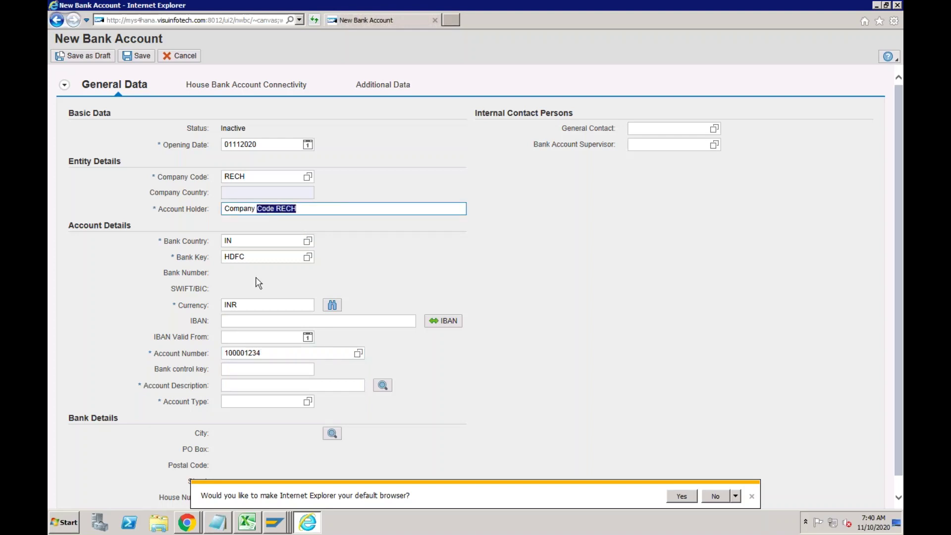
{"action": "left_click", "coordinate": [228, 385]}
{"action": "type", "text": "H"}
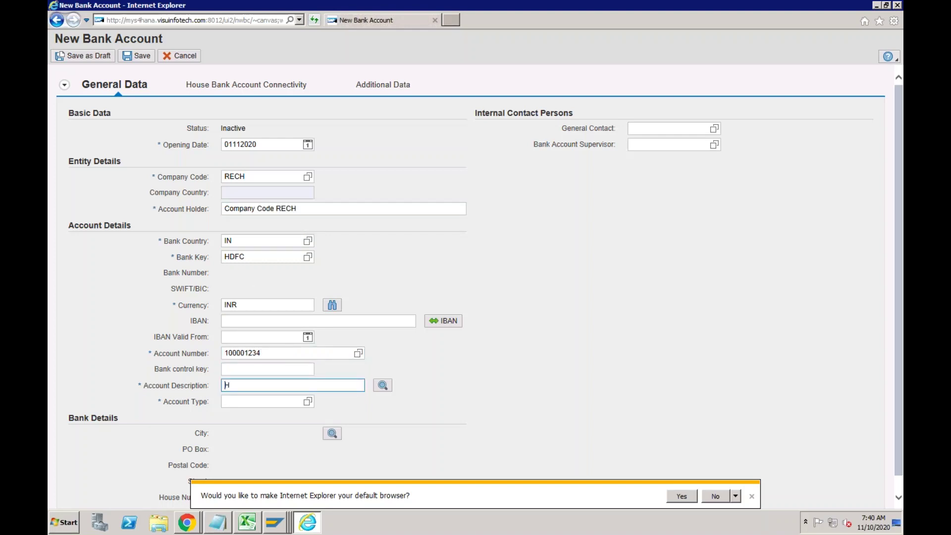
{"action": "type", "text": "DFC Bank for RECH"}
Choose account type 01 Current Account from the value help and go to house bank connectivity.
{"action": "left_click", "coordinate": [243, 401]}
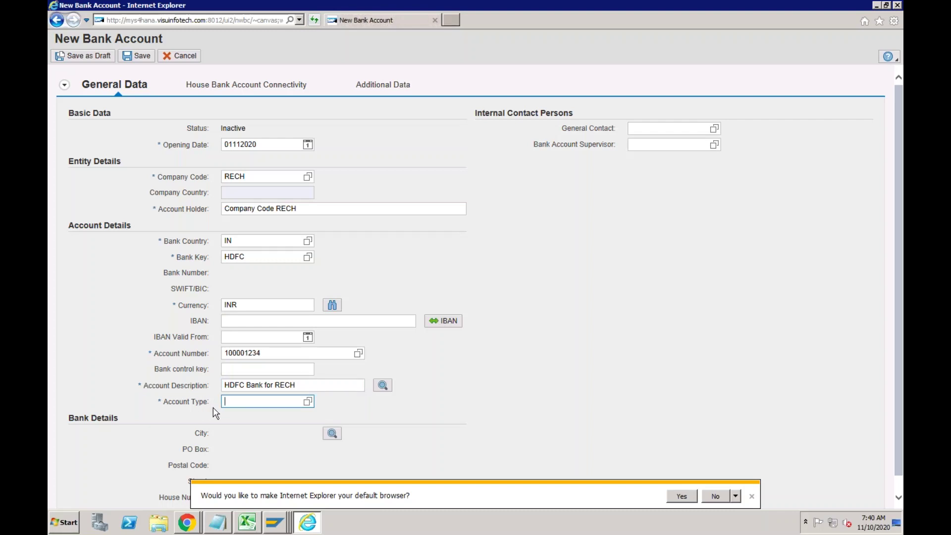
{"action": "left_click", "coordinate": [307, 402]}
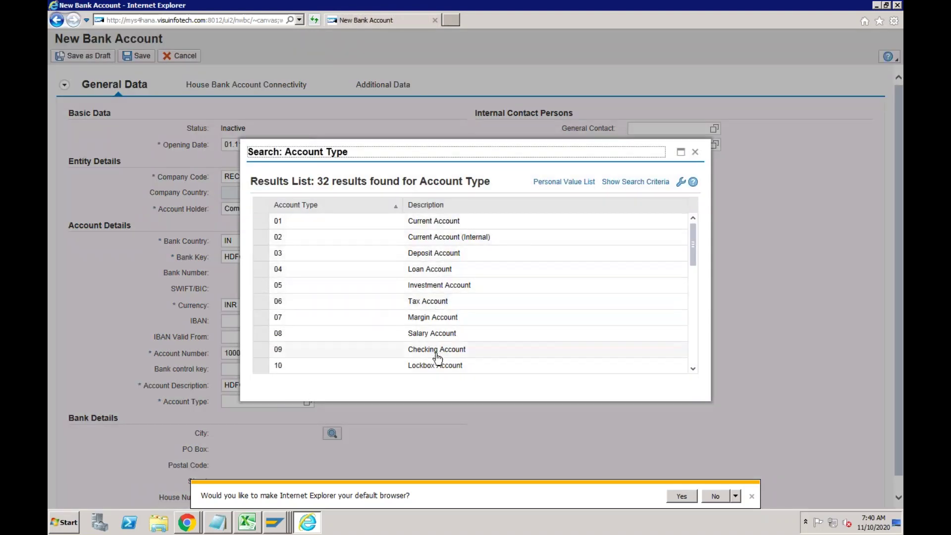
{"action": "left_click", "coordinate": [430, 224]}
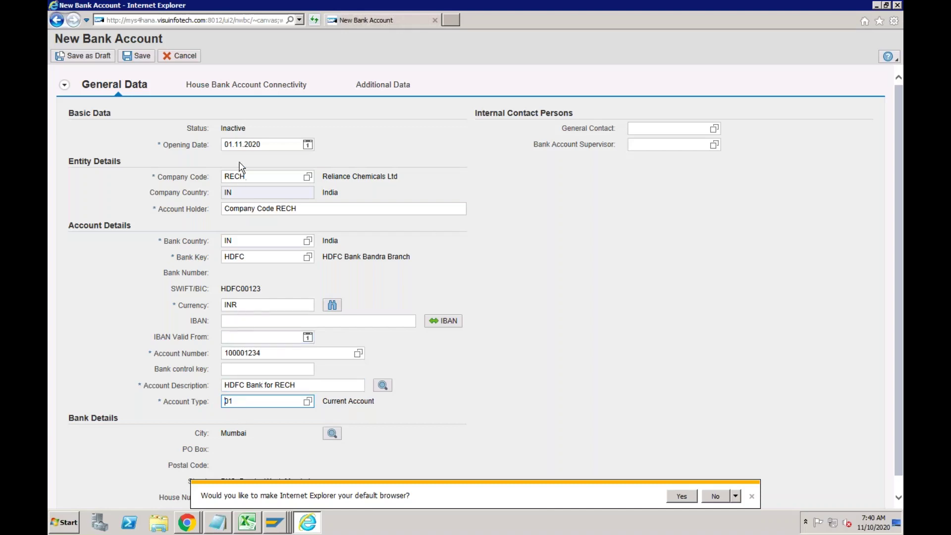
{"action": "left_click", "coordinate": [253, 87]}
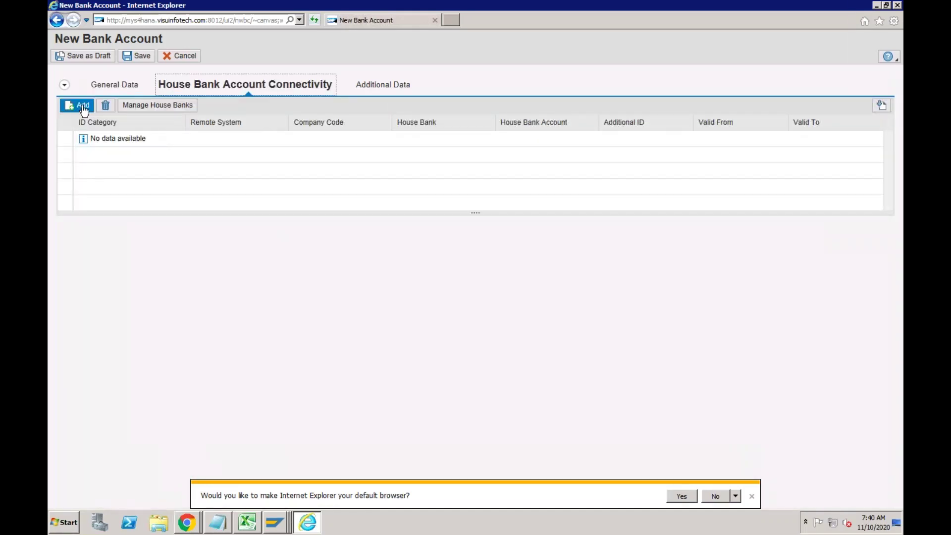
Add a connectivity row linking RECH to house bank HDFC, valid 01.11.2020–31.12.9999.
{"action": "left_click", "coordinate": [82, 106]}
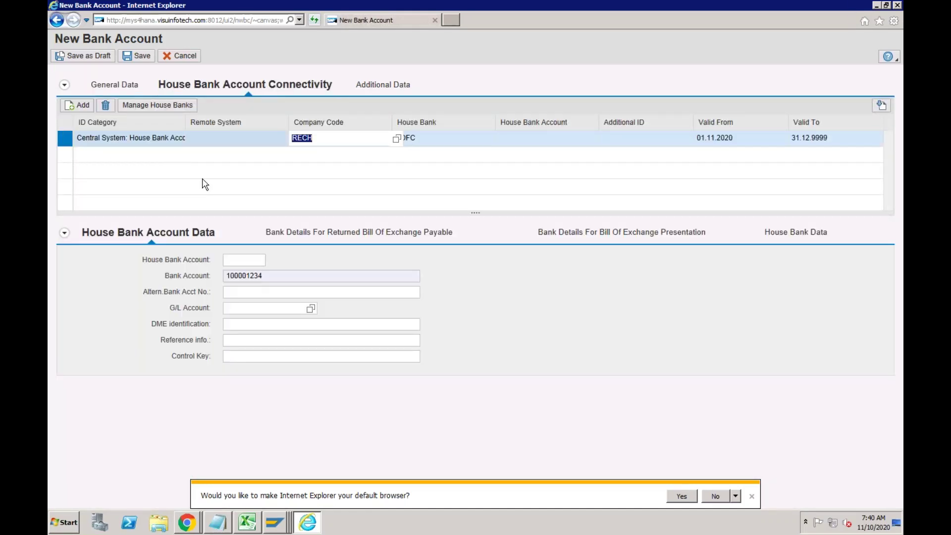
{"action": "left_click", "coordinate": [245, 259]}
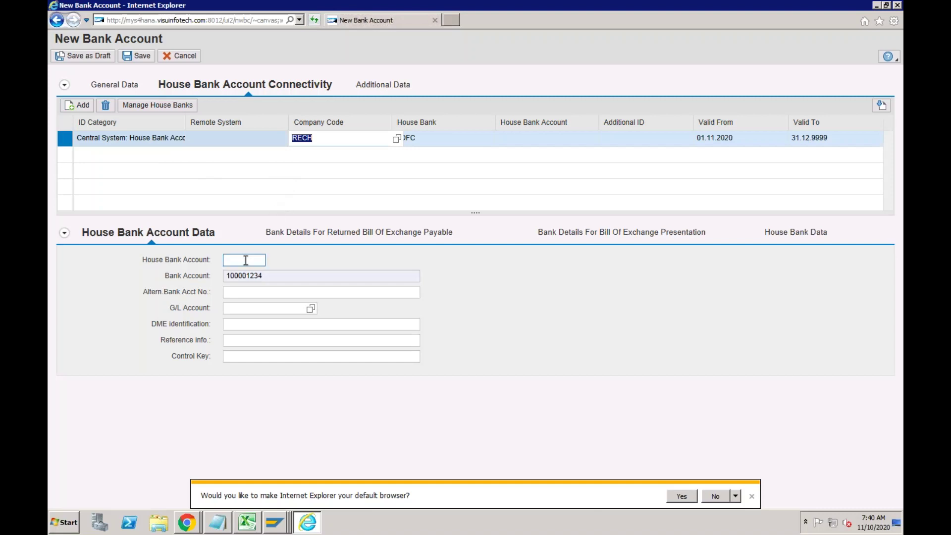
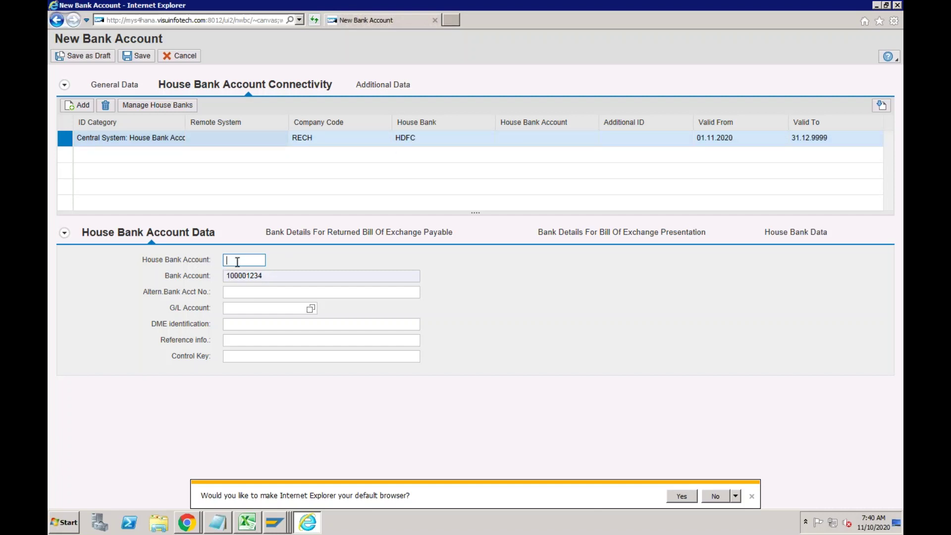
Set house bank account HDFC1 with G/L account 2030 for bank account 100001234 and save.
{"action": "type", "text": "HDFC1"}
{"action": "left_click", "coordinate": [261, 308]}
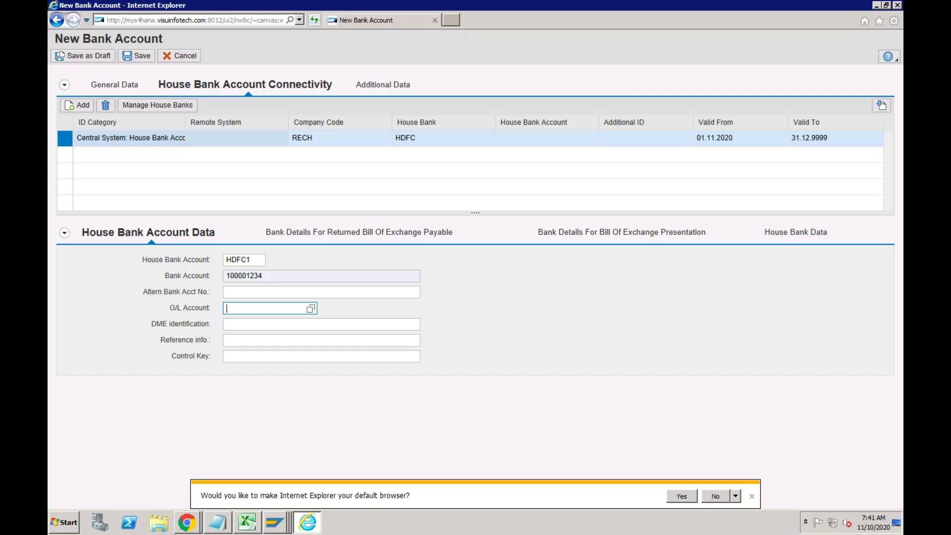
{"action": "type", "text": "2030"}
{"action": "left_click", "coordinate": [148, 65]}
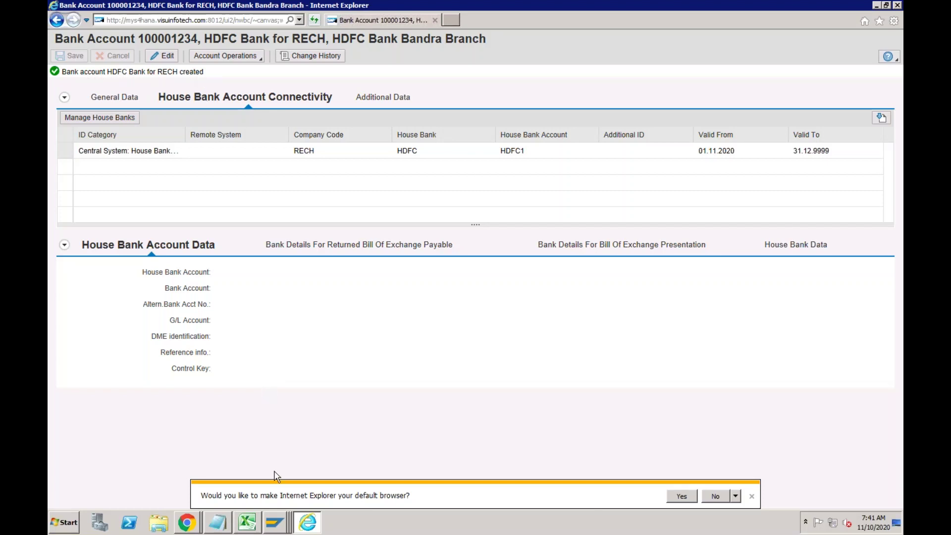
{"action": "left_click", "coordinate": [276, 524]}
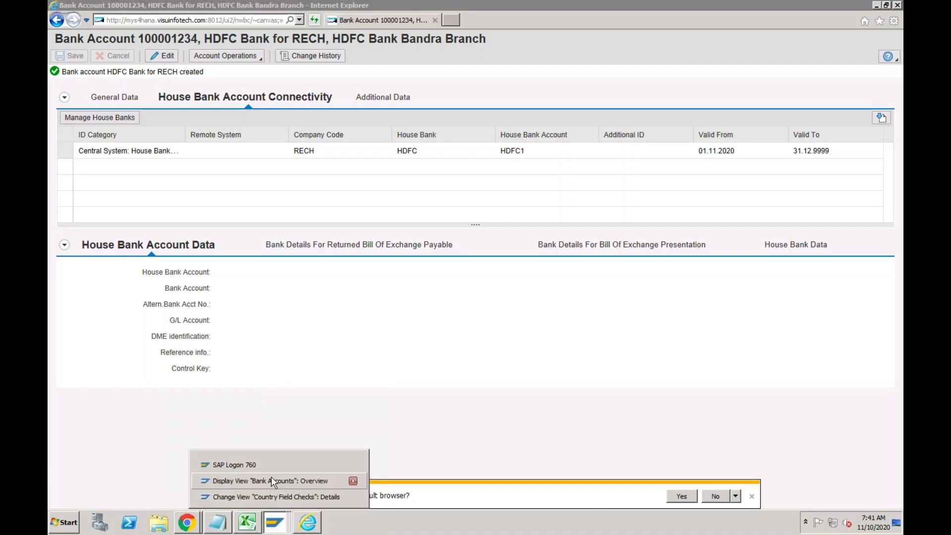
{"action": "left_click", "coordinate": [272, 478]}
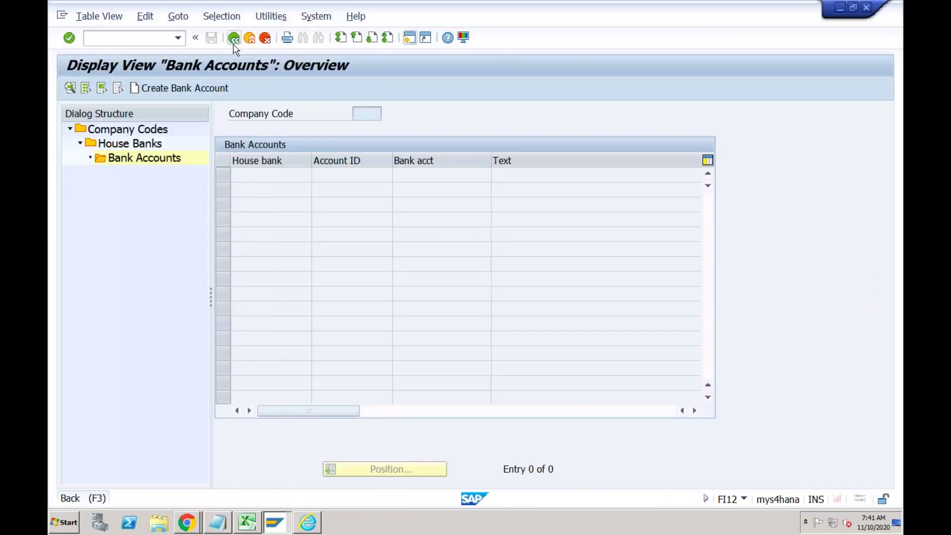
{"action": "left_click", "coordinate": [234, 40]}
{"action": "left_click", "coordinate": [234, 39]}
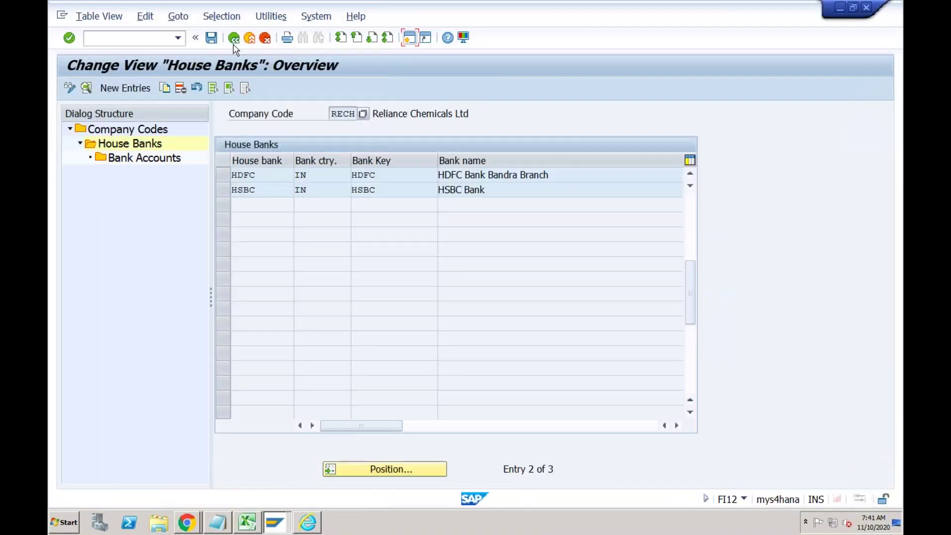
{"action": "left_click", "coordinate": [234, 42]}
{"action": "left_click", "coordinate": [162, 37]}
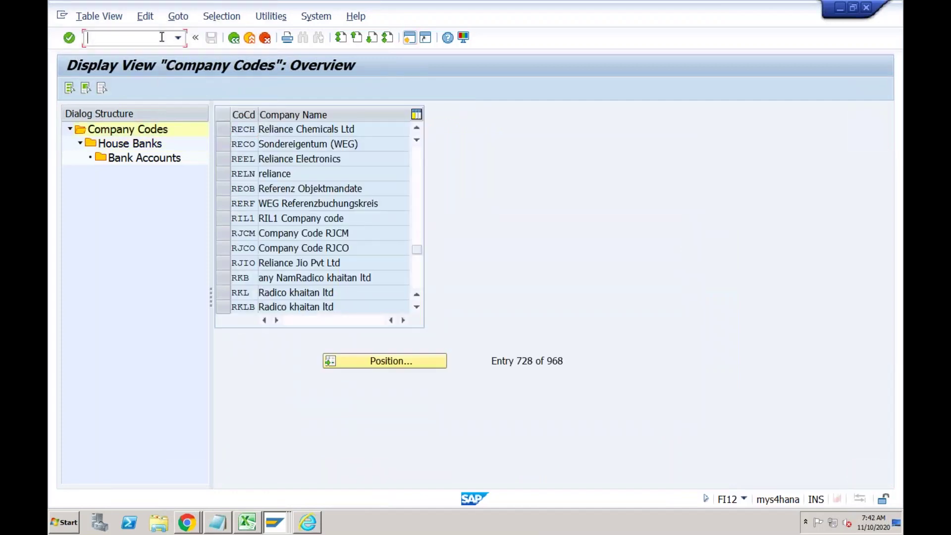
{"action": "type", "text": "/nfi12"}
{"action": "key", "text": "Return"}
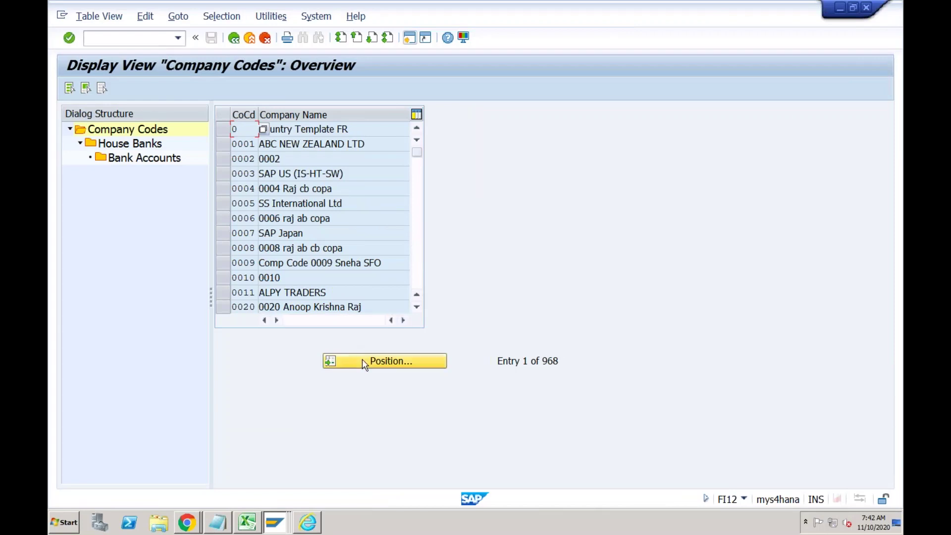
{"action": "left_click", "coordinate": [365, 363]}
{"action": "type", "text": "rech"}
{"action": "key", "text": "Return"}
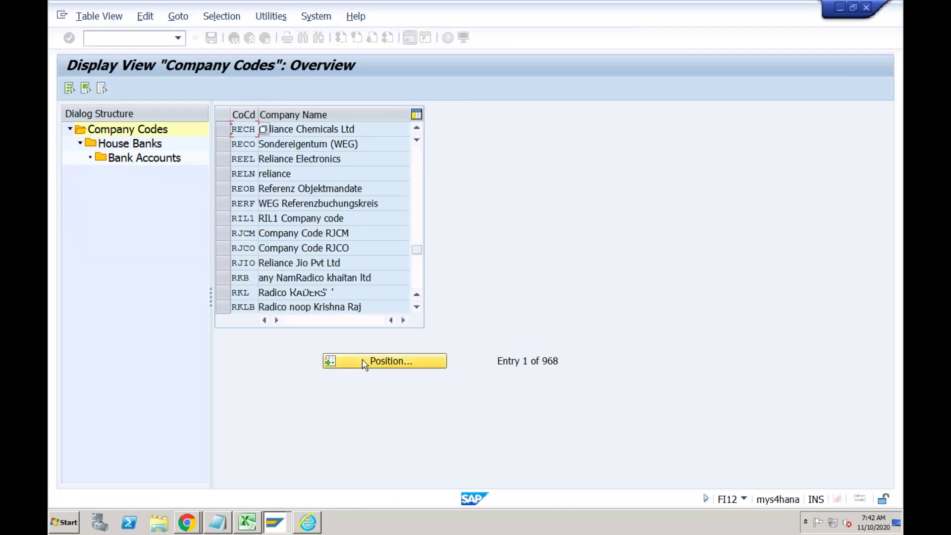
{"action": "left_click", "coordinate": [223, 130]}
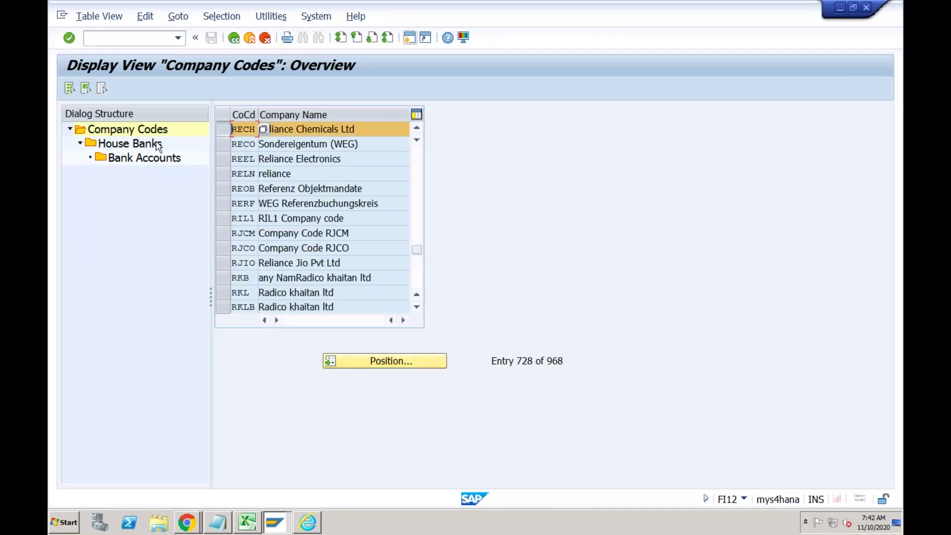
{"action": "double_click", "coordinate": [140, 149]}
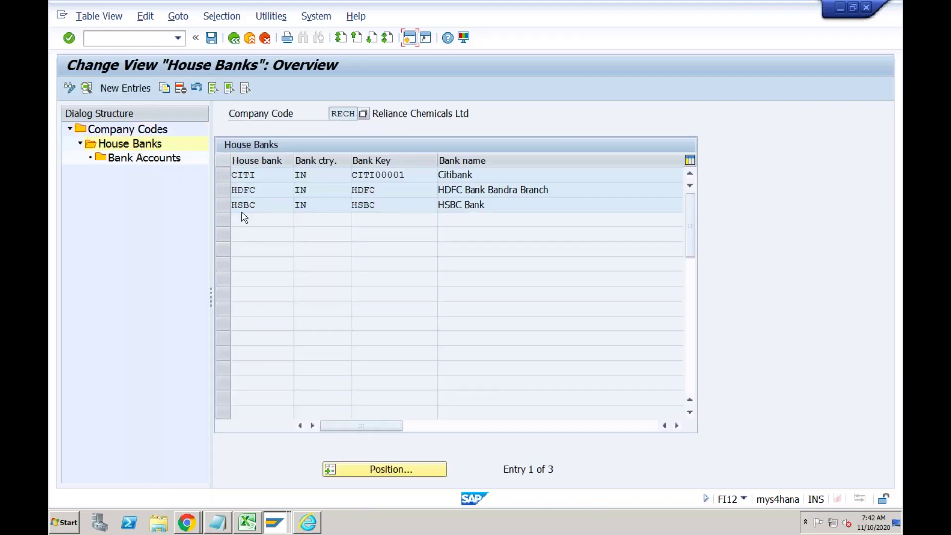
{"action": "left_click", "coordinate": [250, 190]}
{"action": "left_click", "coordinate": [223, 190]}
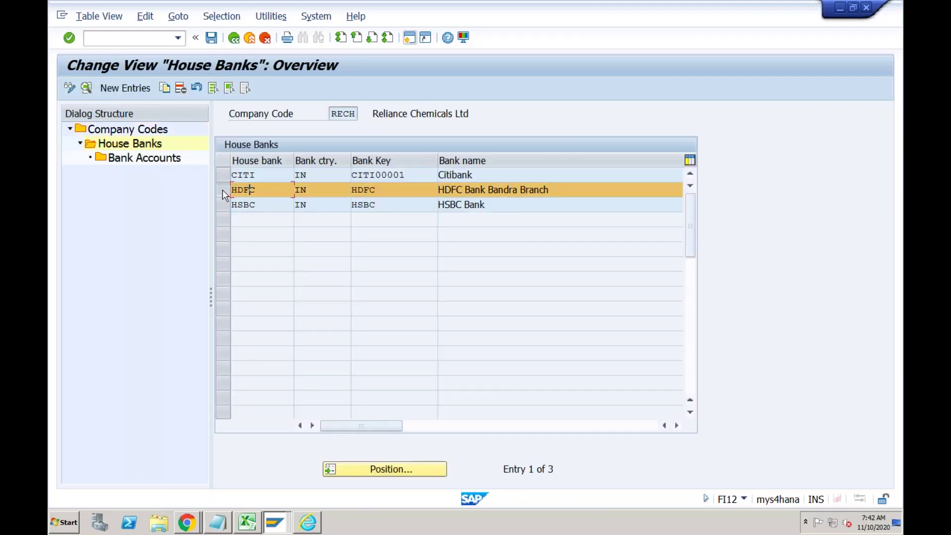
{"action": "double_click", "coordinate": [165, 159]}
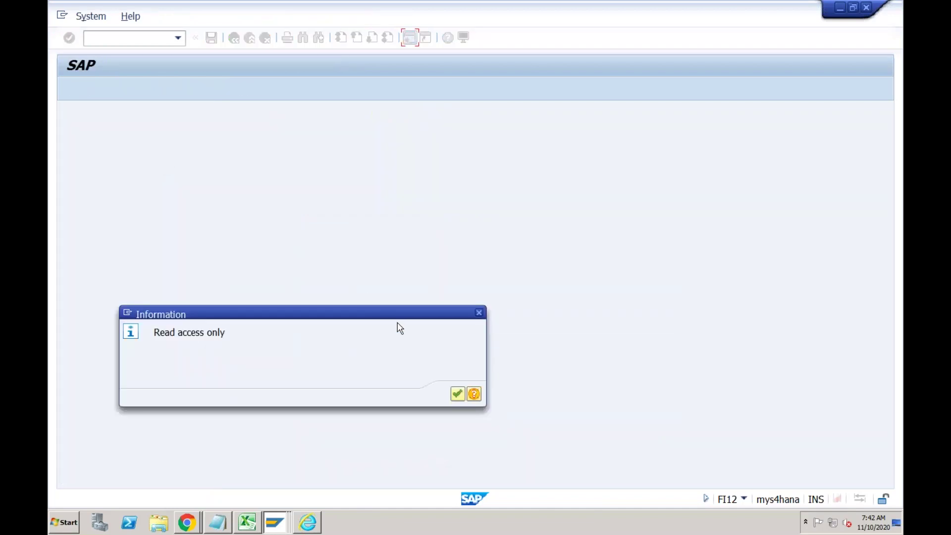
{"action": "left_click", "coordinate": [460, 395]}
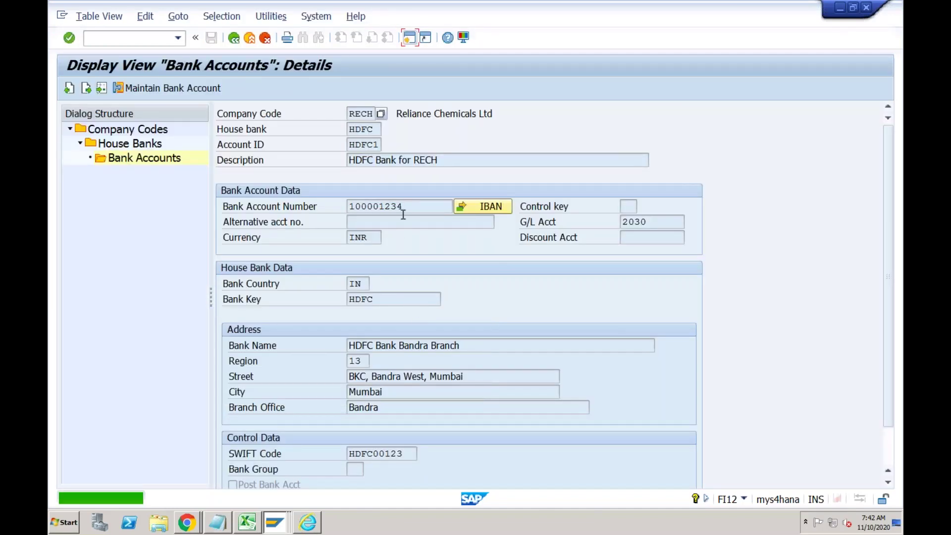
{"action": "left_click", "coordinate": [407, 208]}
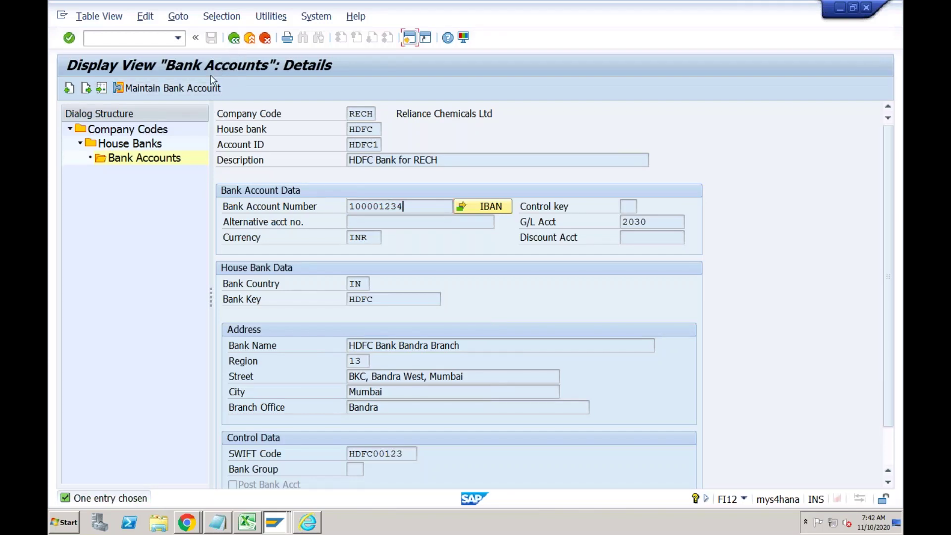
{"action": "left_click", "coordinate": [201, 90]}
{"action": "left_click", "coordinate": [308, 523]}
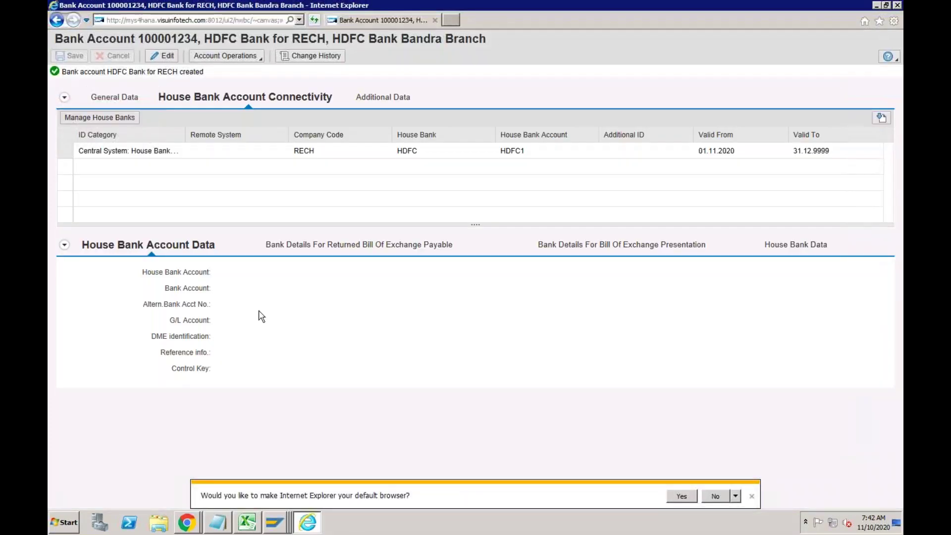
Start a new bank account opened 01.11.2020 with company code RECH and account holder RECH.
{"action": "left_click", "coordinate": [260, 63]}
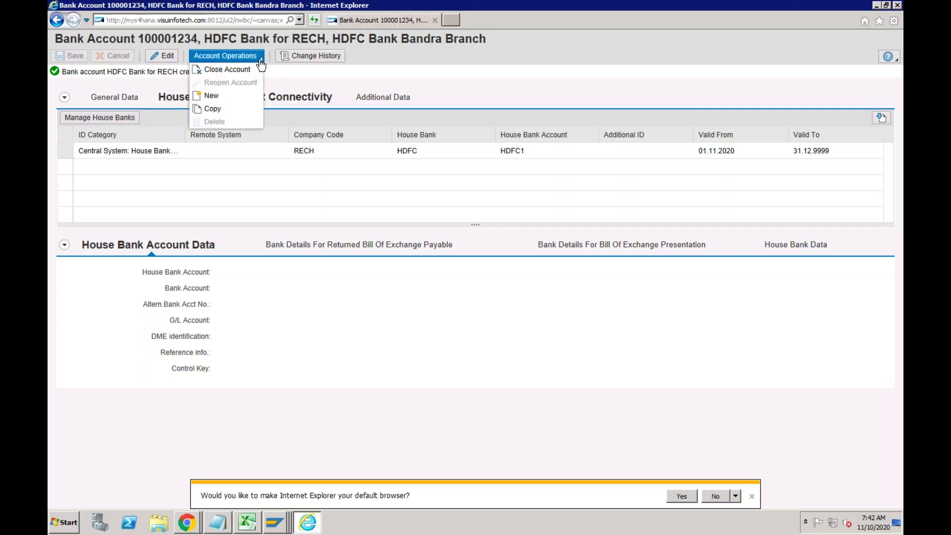
{"action": "left_click", "coordinate": [225, 94]}
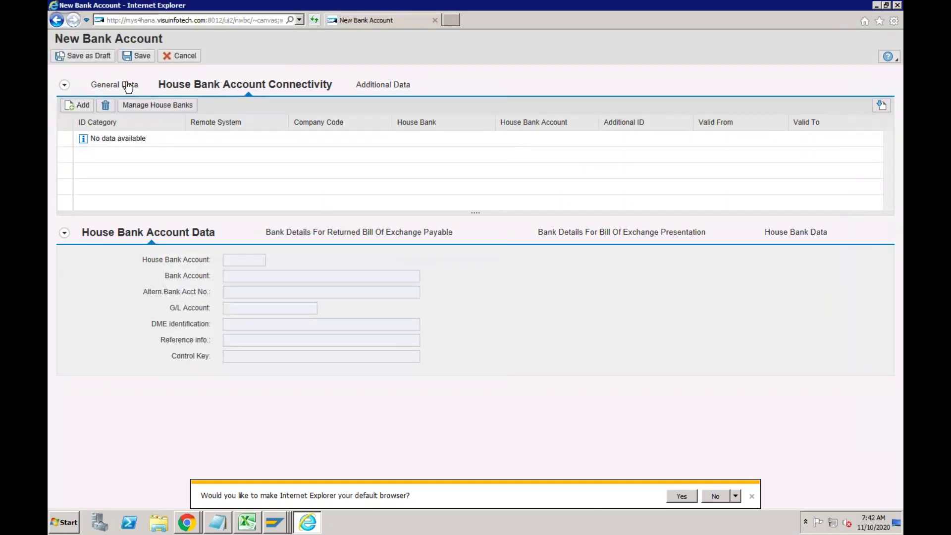
{"action": "left_click", "coordinate": [129, 86]}
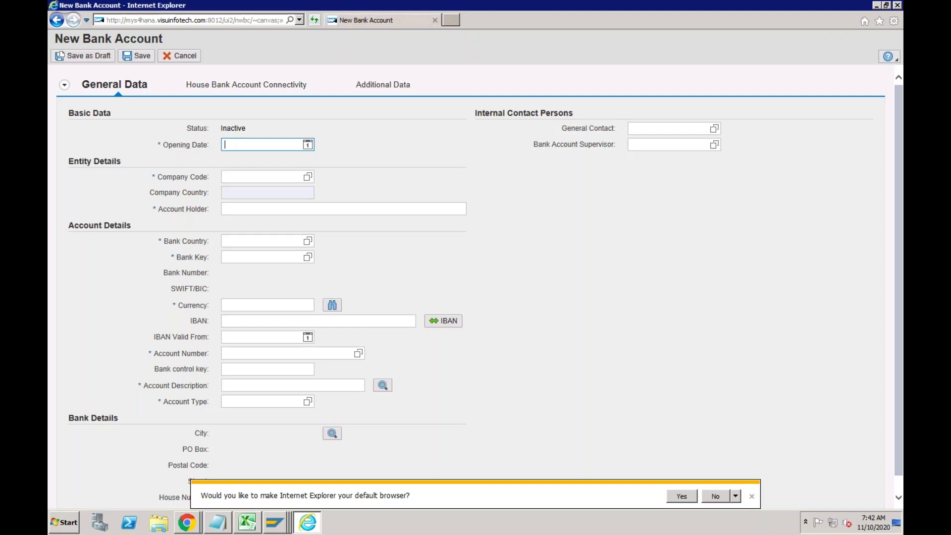
{"action": "type", "text": "01112020"}
{"action": "left_click", "coordinate": [240, 176]}
{"action": "type", "text": "RECH"}
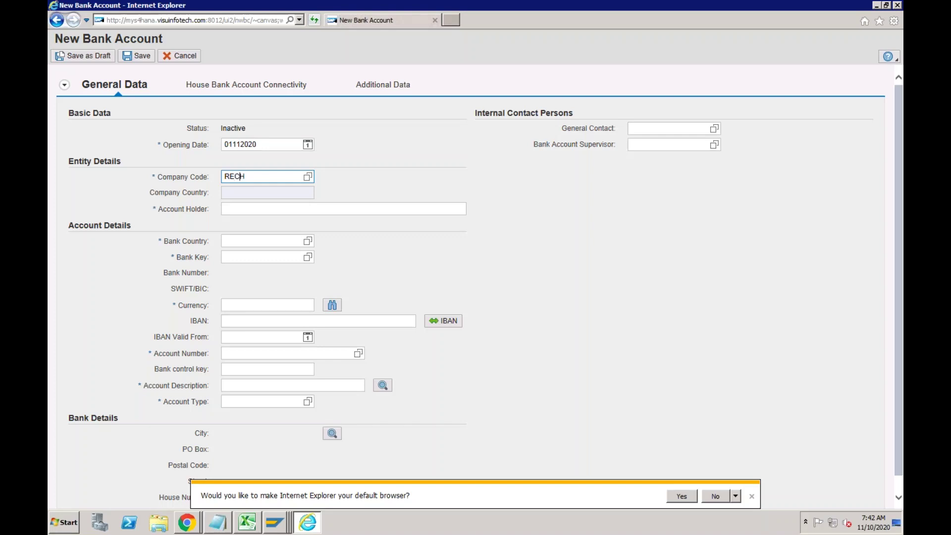
{"action": "left_click", "coordinate": [238, 208]}
{"action": "type", "text": "RECH"}
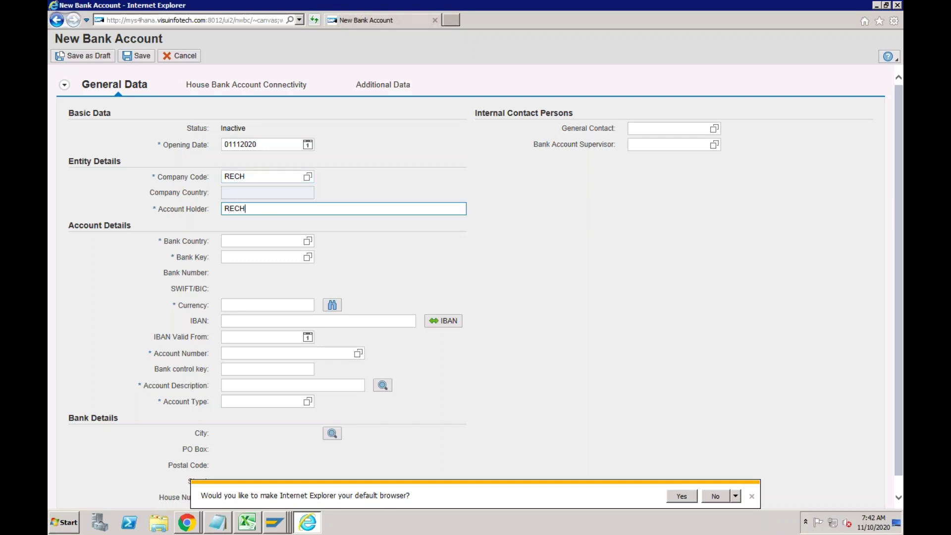
Set bank country IN, bank key HDFC and currency USD.
{"action": "left_click", "coordinate": [263, 241]}
{"action": "type", "text": "IN"}
{"action": "left_click", "coordinate": [226, 257]}
{"action": "type", "text": "HDFC"}
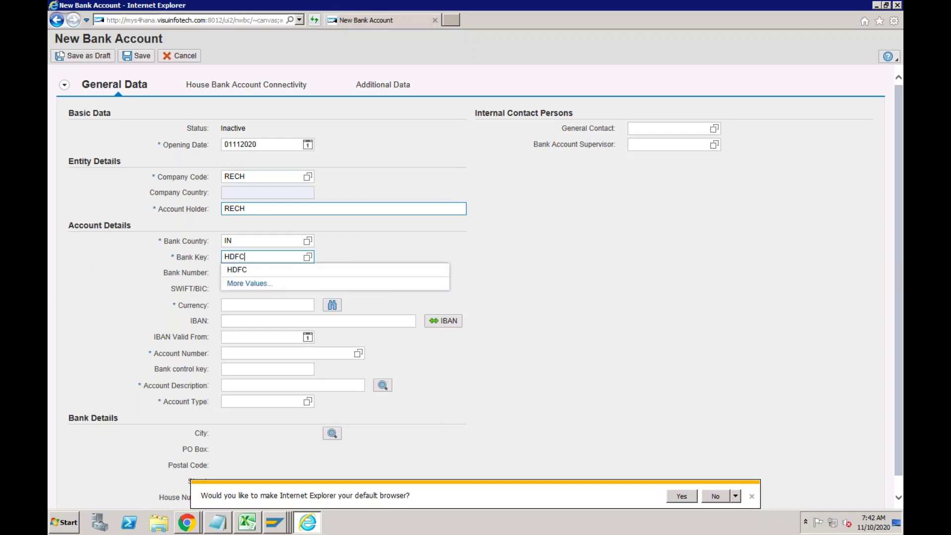
{"action": "key", "text": "Tab"}
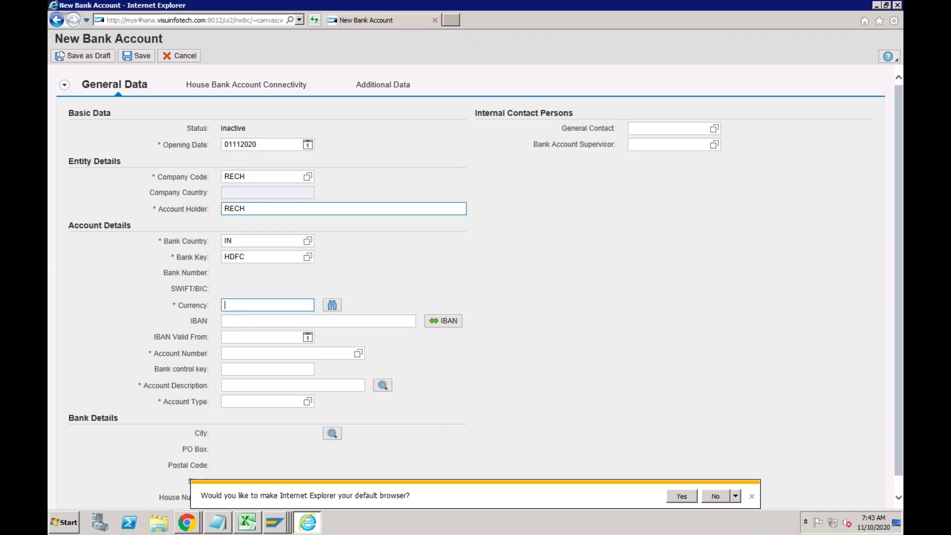
{"action": "type", "text": "USD"}
{"action": "key", "text": "Tab"}
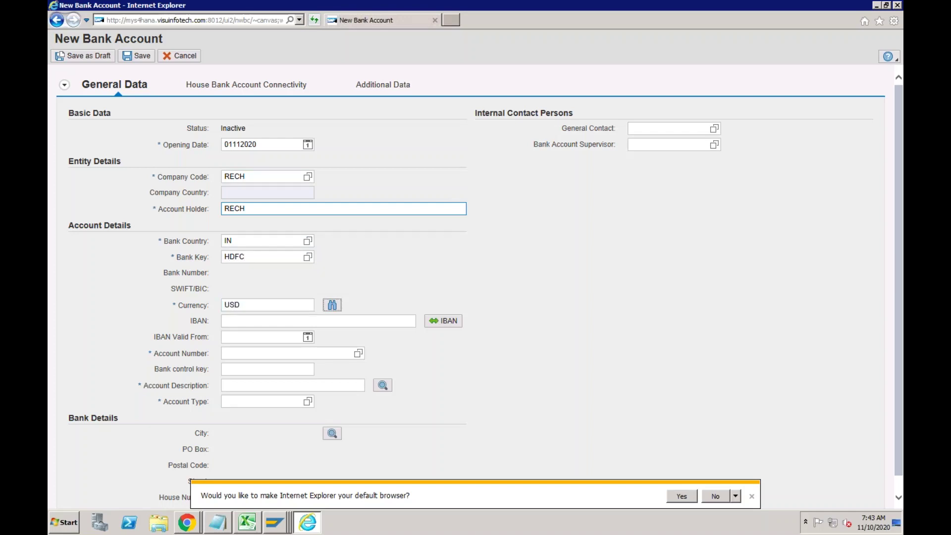
{"action": "key", "text": "Tab"}
{"action": "key", "text": "Tab"}
{"action": "key", "text": "Tab"}
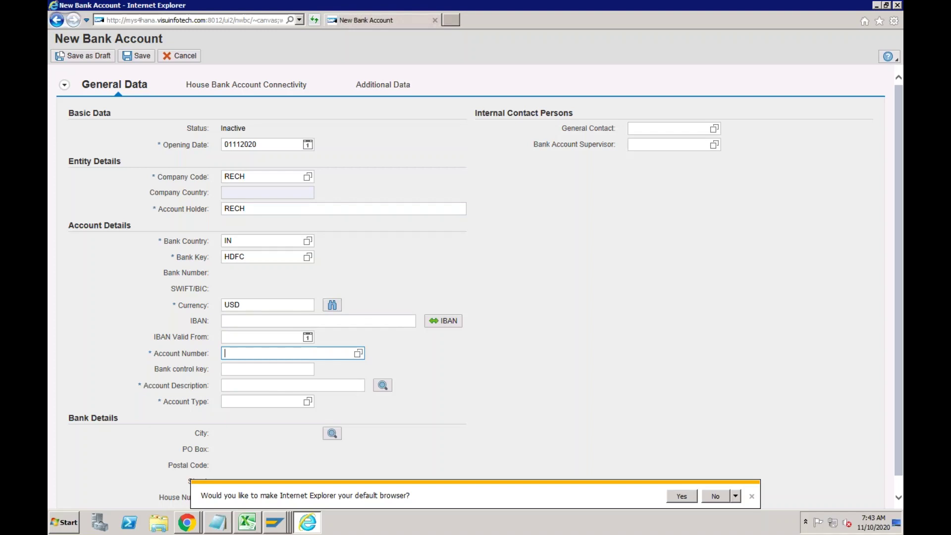
Enter account number 100001432, description 'HDFC USD Account' and account type 01.
{"action": "type", "text": "100001432"}
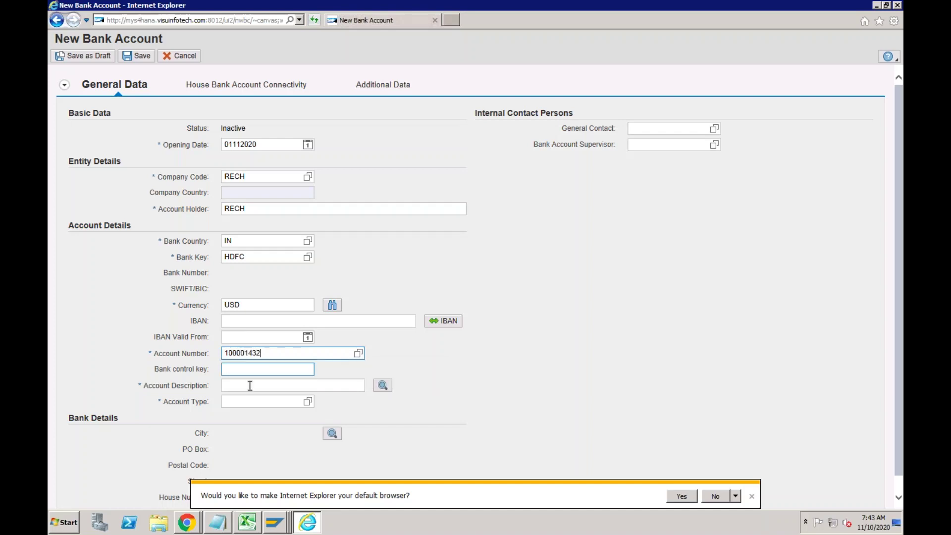
{"action": "left_click", "coordinate": [249, 385]}
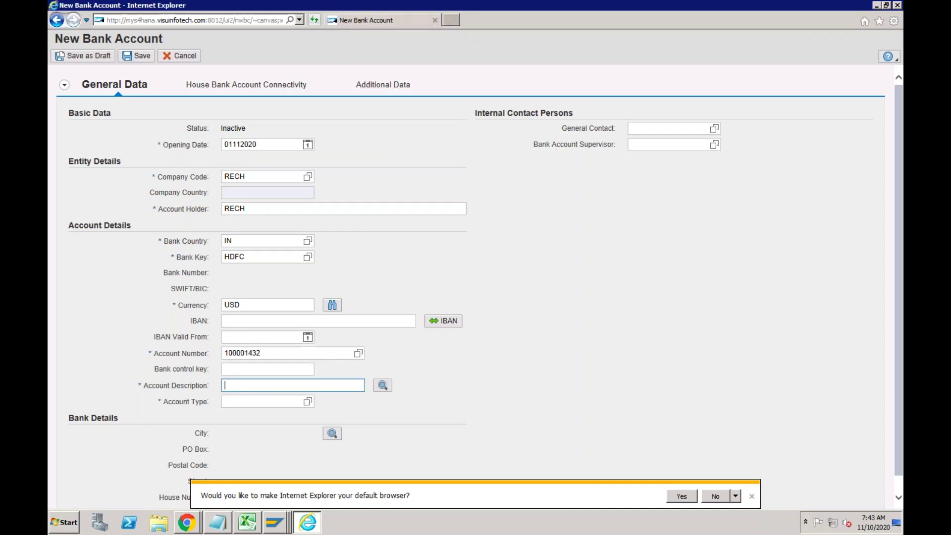
{"action": "type", "text": "HDFC"}
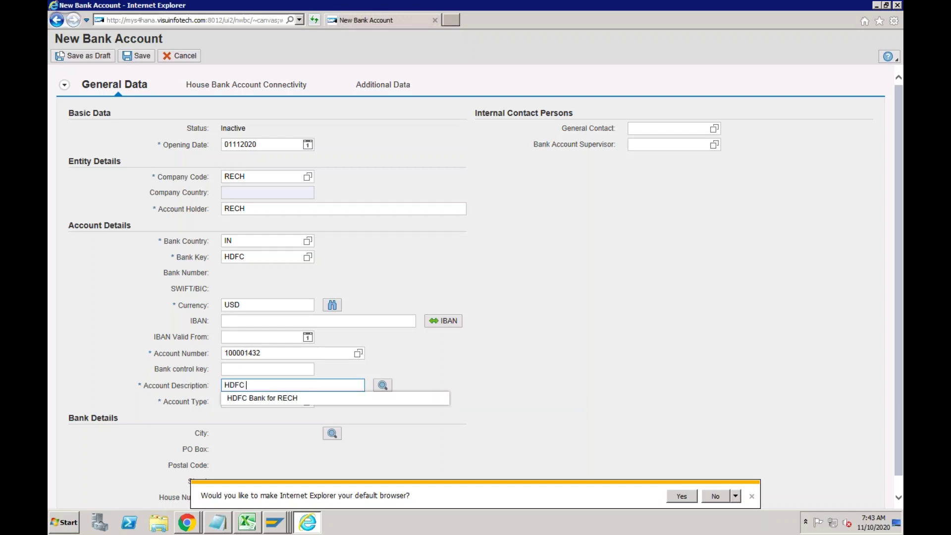
{"action": "type", "text": " USD Accou"}
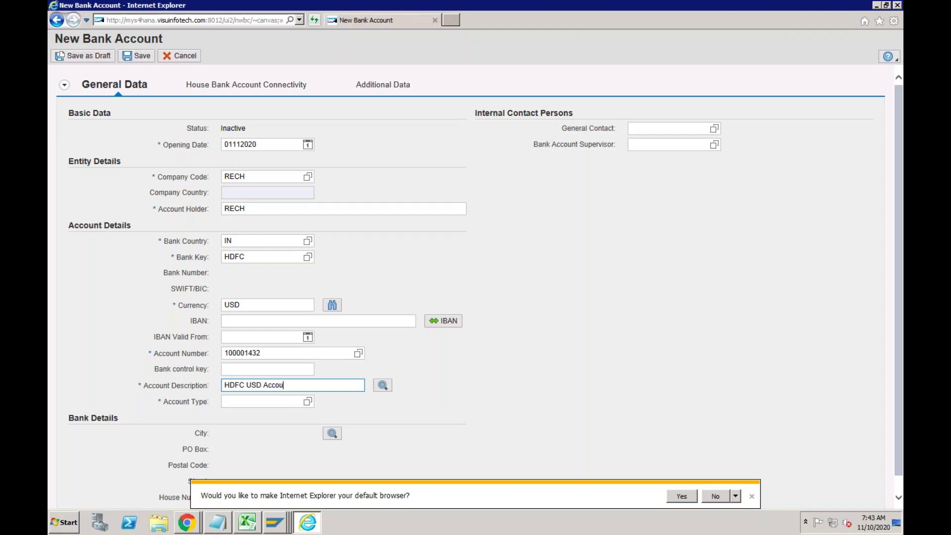
{"action": "type", "text": "nt"}
{"action": "key", "text": "Tab"}
{"action": "left_click", "coordinate": [238, 402]}
{"action": "type", "text": "01"}
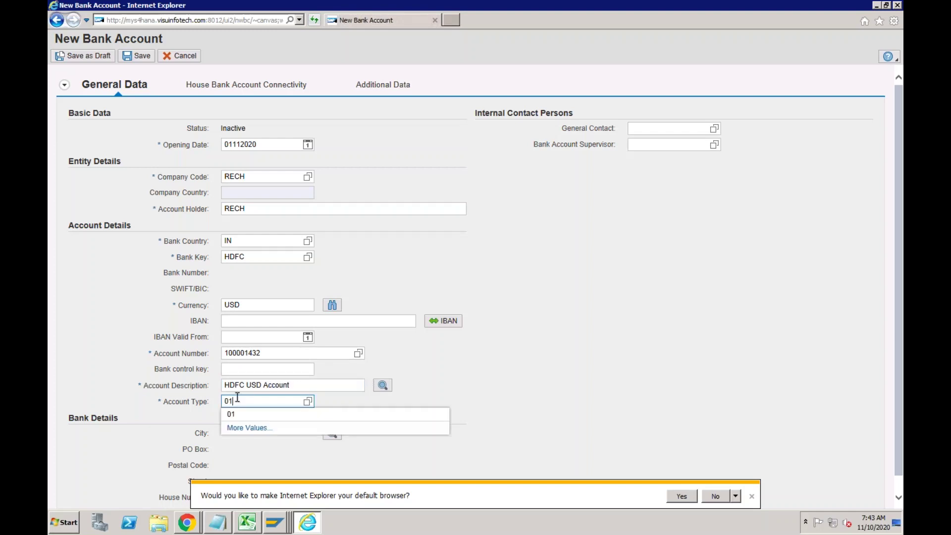
{"action": "left_click", "coordinate": [224, 87]}
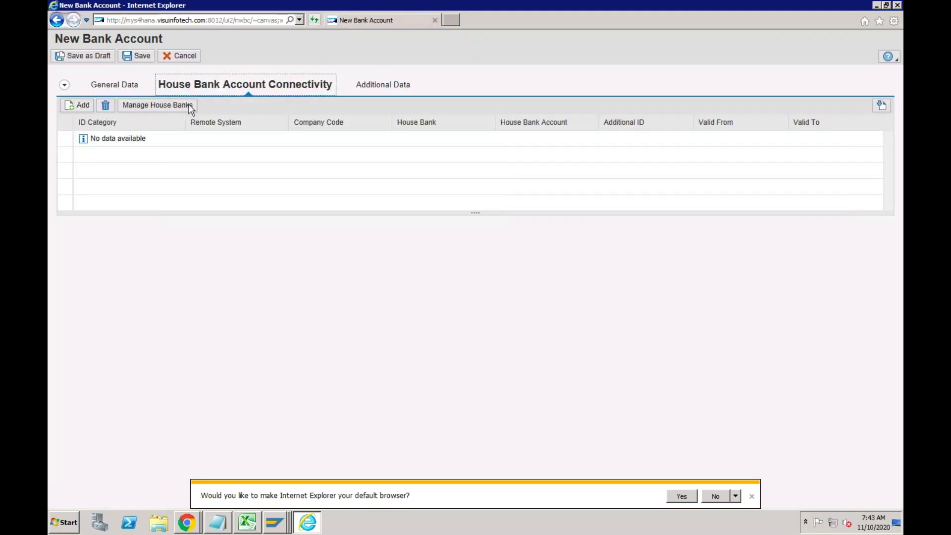
Add a connectivity row with house bank account HDFC2 and G/L account 2000, then save.
{"action": "left_click", "coordinate": [82, 105]}
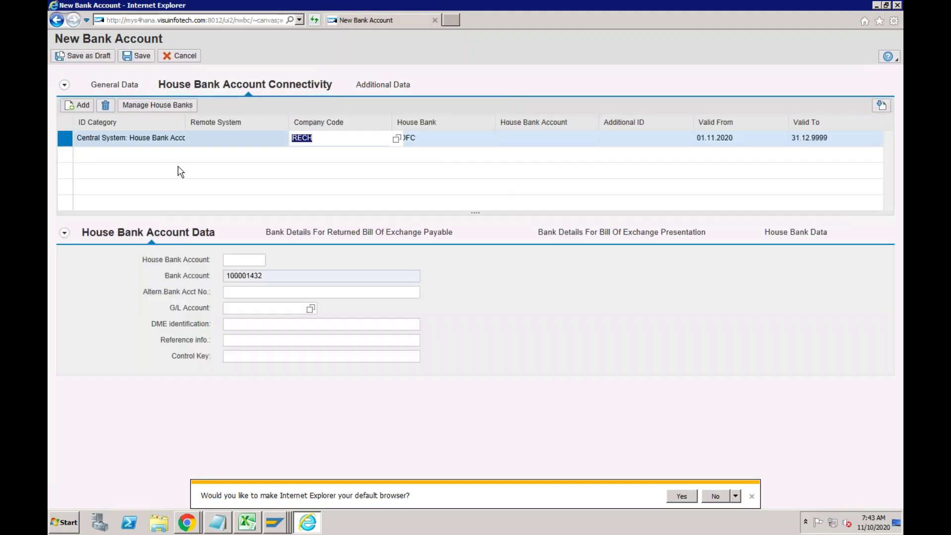
{"action": "left_click", "coordinate": [241, 260]}
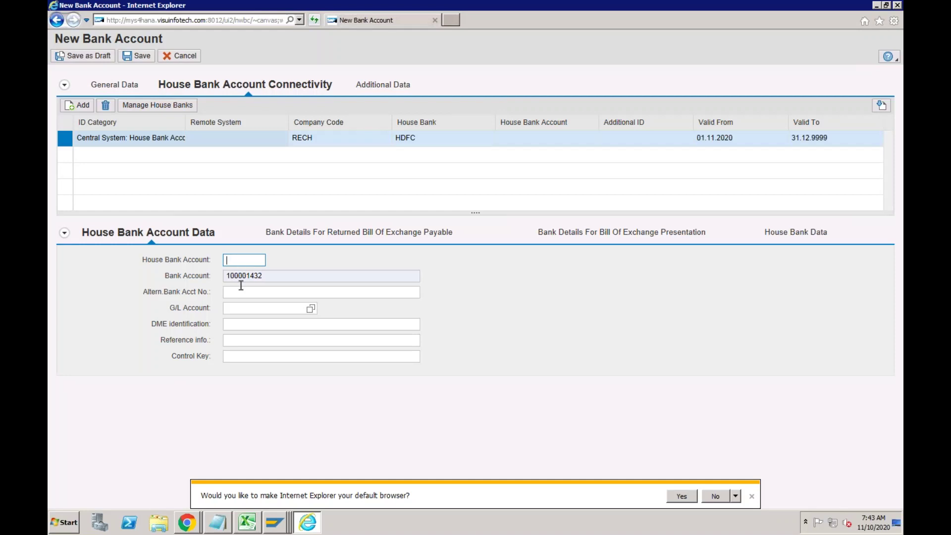
{"action": "left_click", "coordinate": [237, 308]}
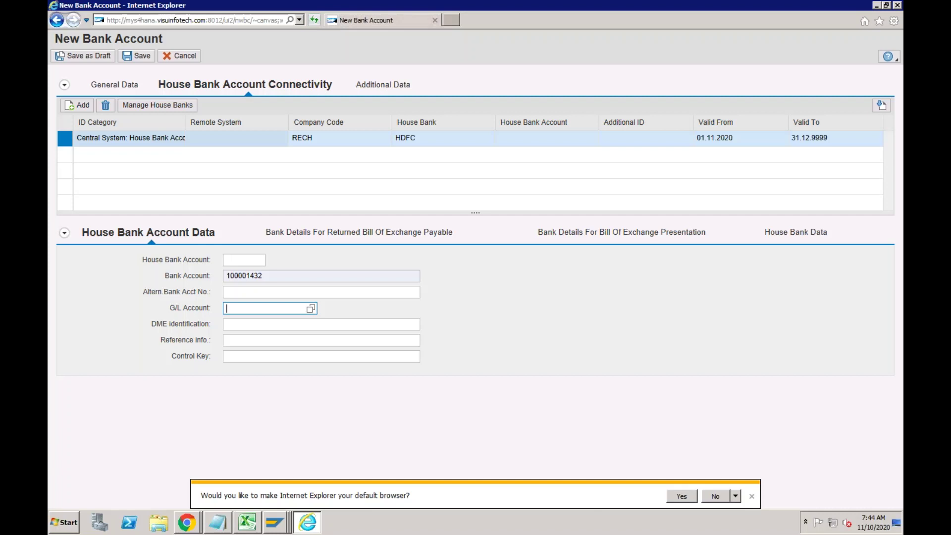
{"action": "type", "text": "2000"}
{"action": "left_click", "coordinate": [141, 312]}
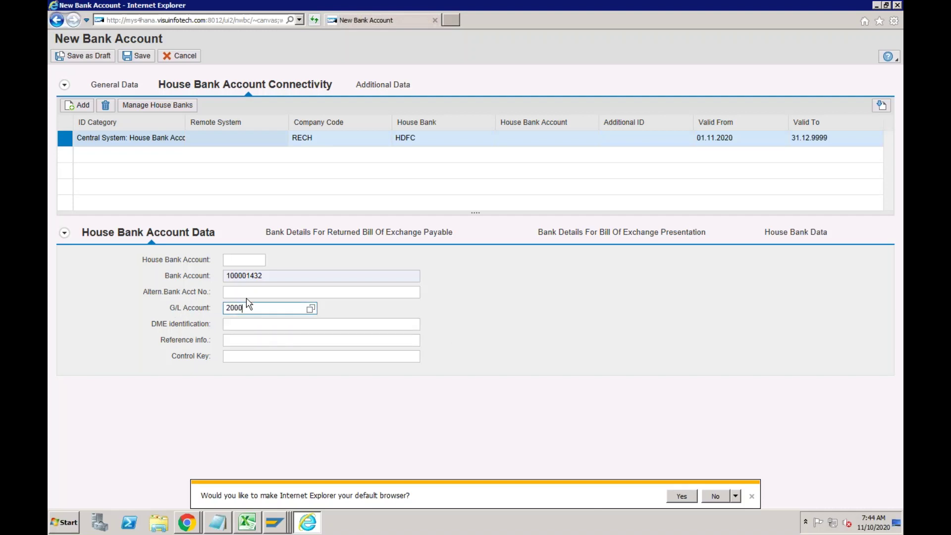
{"action": "left_click", "coordinate": [239, 260]}
{"action": "type", "text": "HDFC2"}
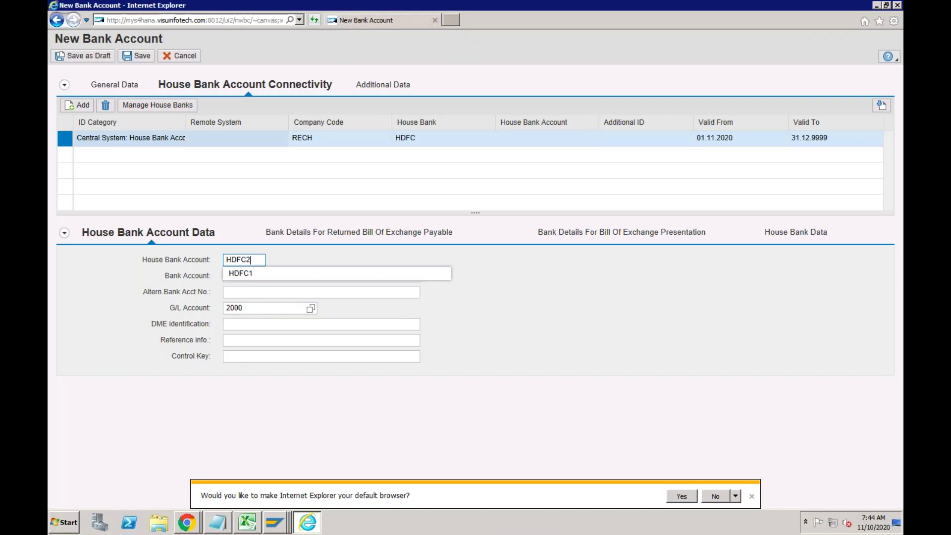
{"action": "key", "text": "Tab"}
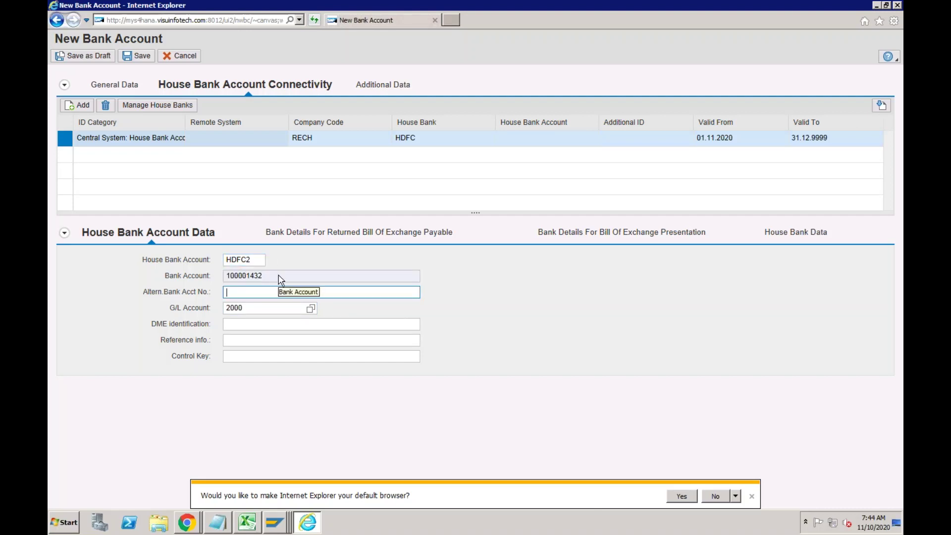
{"action": "left_click", "coordinate": [144, 57]}
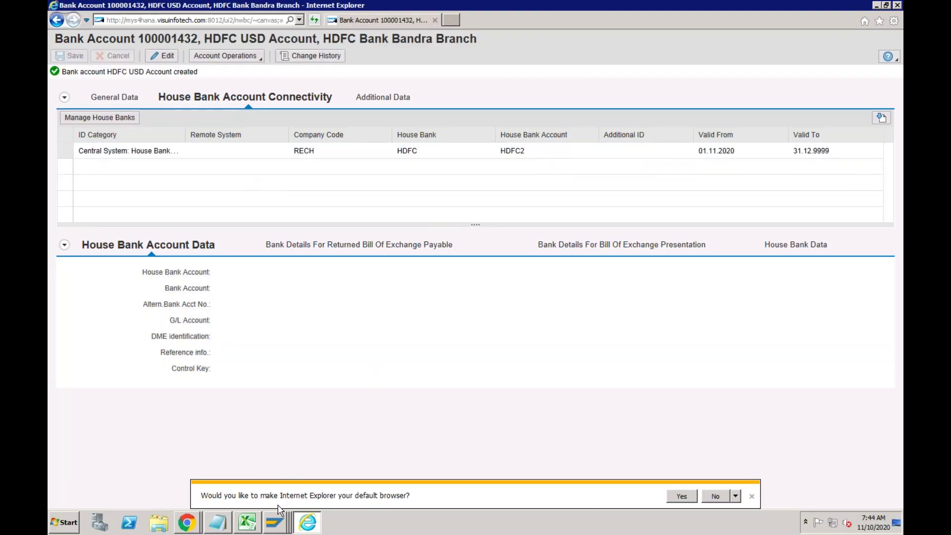
In FI12, go to company code RECH and list the bank accounts of house bank HDFC.
{"action": "left_click", "coordinate": [277, 522]}
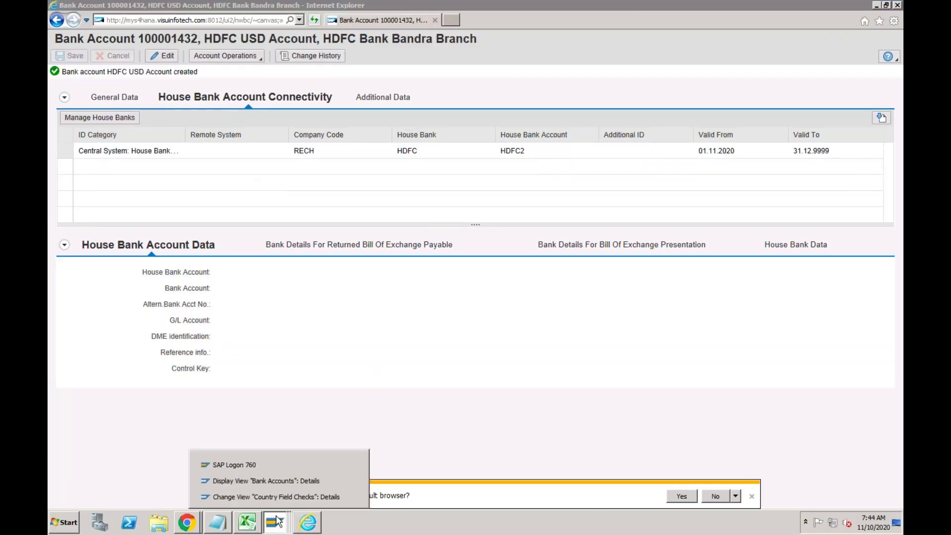
{"action": "left_click", "coordinate": [281, 481]}
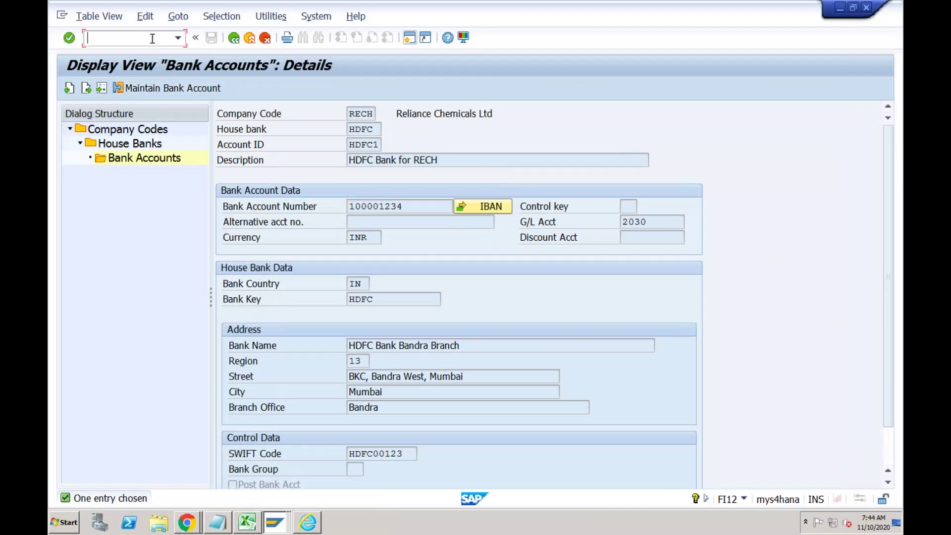
{"action": "type", "text": "/nfi12"}
{"action": "key", "text": "Return"}
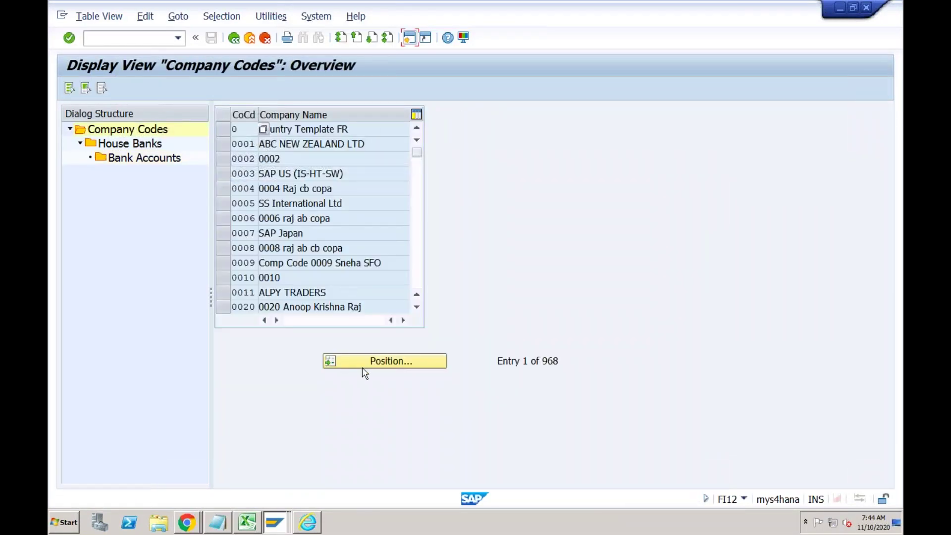
{"action": "left_click", "coordinate": [363, 367]}
{"action": "type", "text": "rech"}
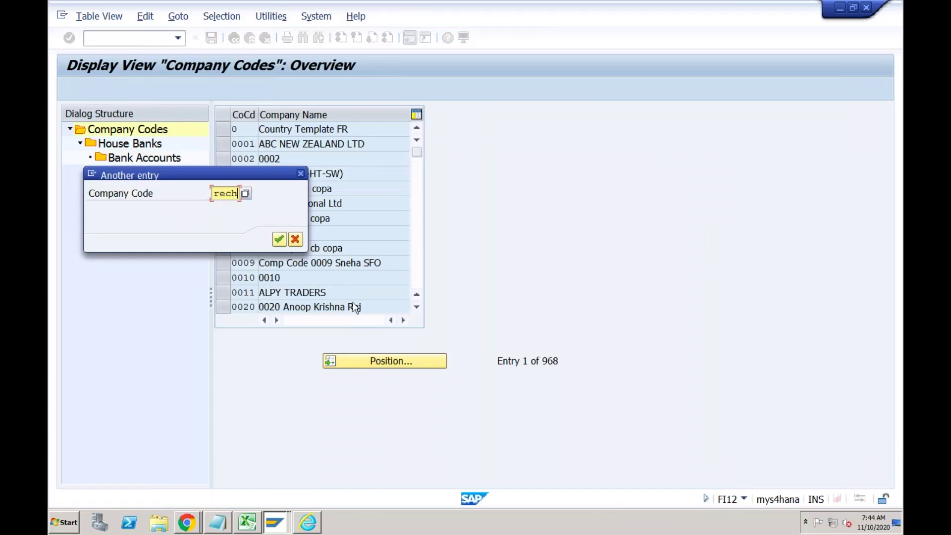
{"action": "key", "text": "Return"}
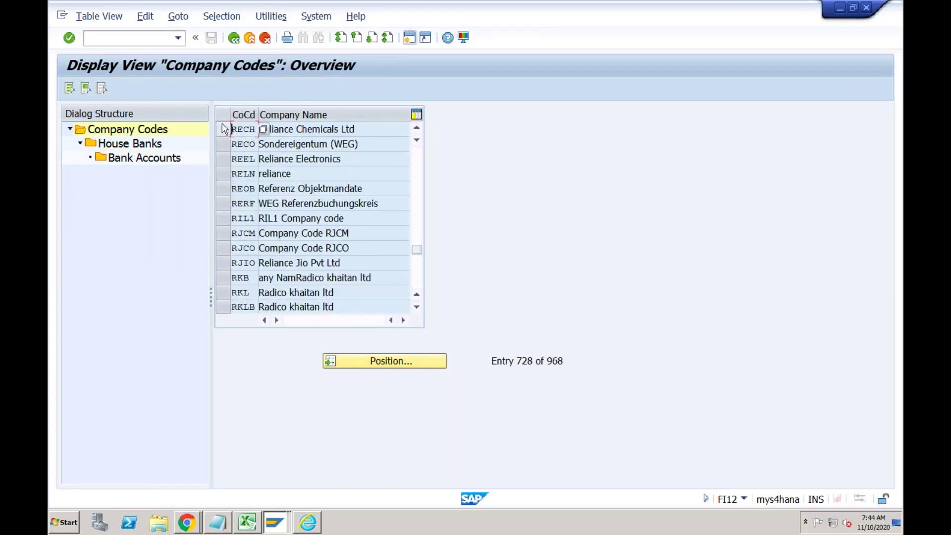
{"action": "left_click", "coordinate": [226, 128]}
{"action": "left_click", "coordinate": [147, 145]}
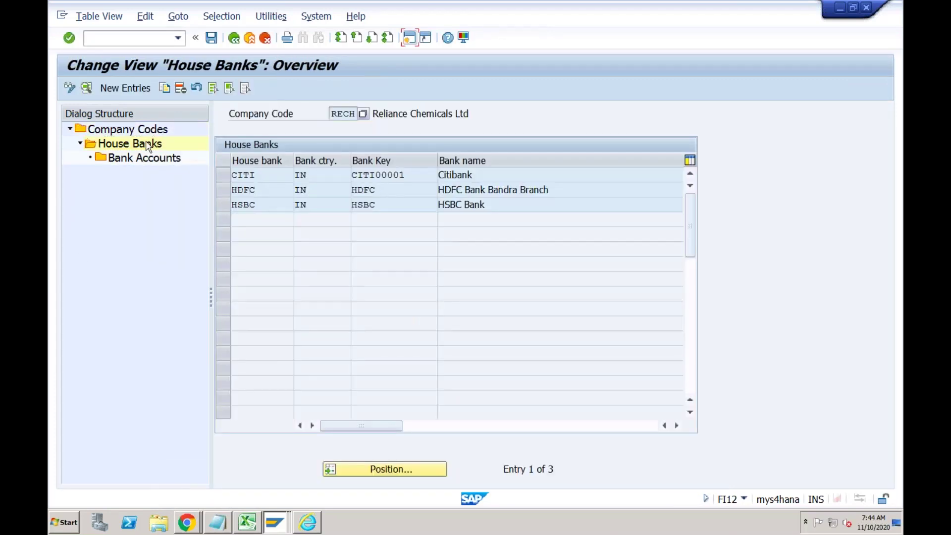
{"action": "left_click", "coordinate": [225, 192]}
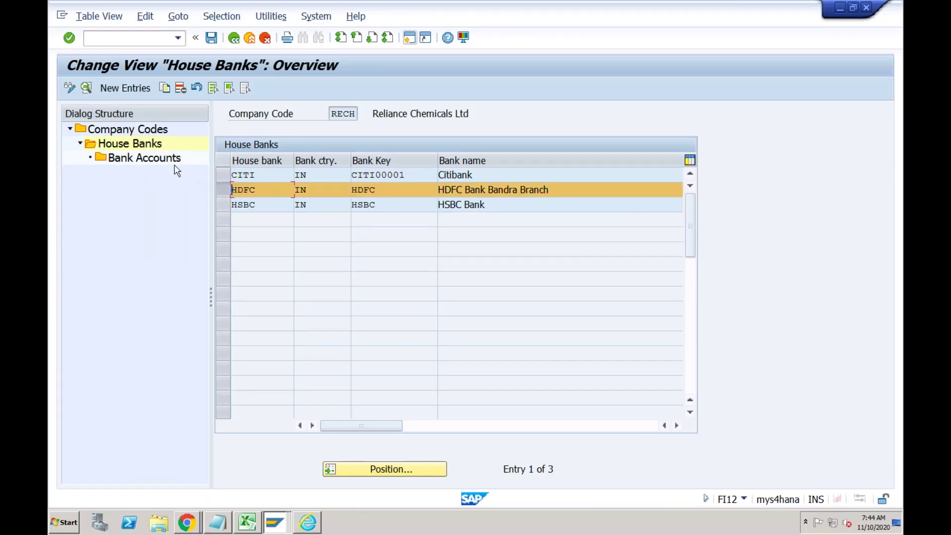
{"action": "double_click", "coordinate": [165, 161]}
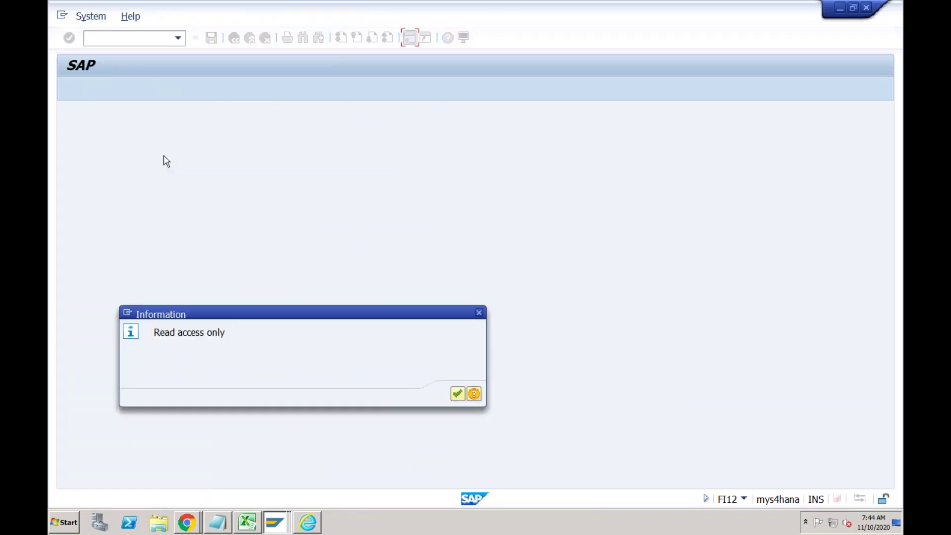
{"action": "key", "text": "Return"}
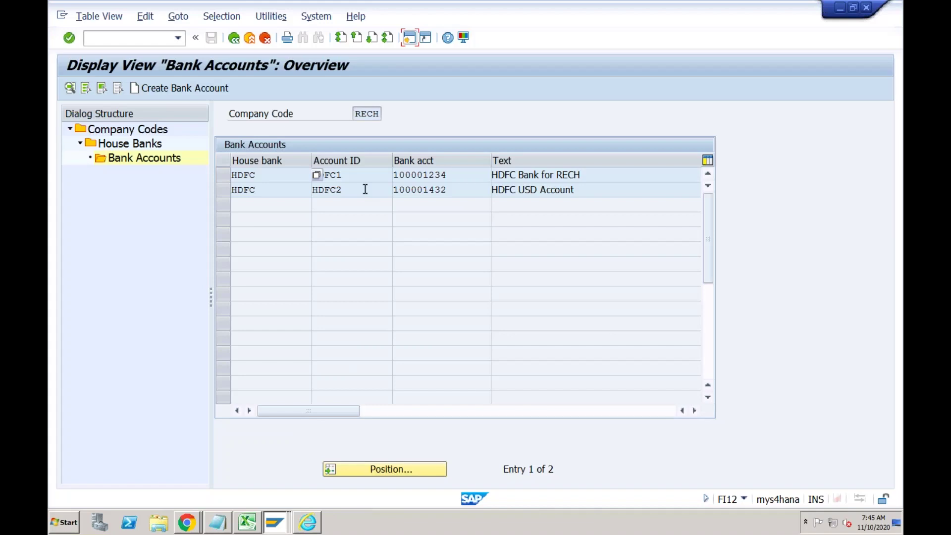
View HDFC1 details, then HDFC2's, confirming currency USD and G/L account 2000.
{"action": "left_click", "coordinate": [366, 189]}
{"action": "double_click", "coordinate": [365, 175]}
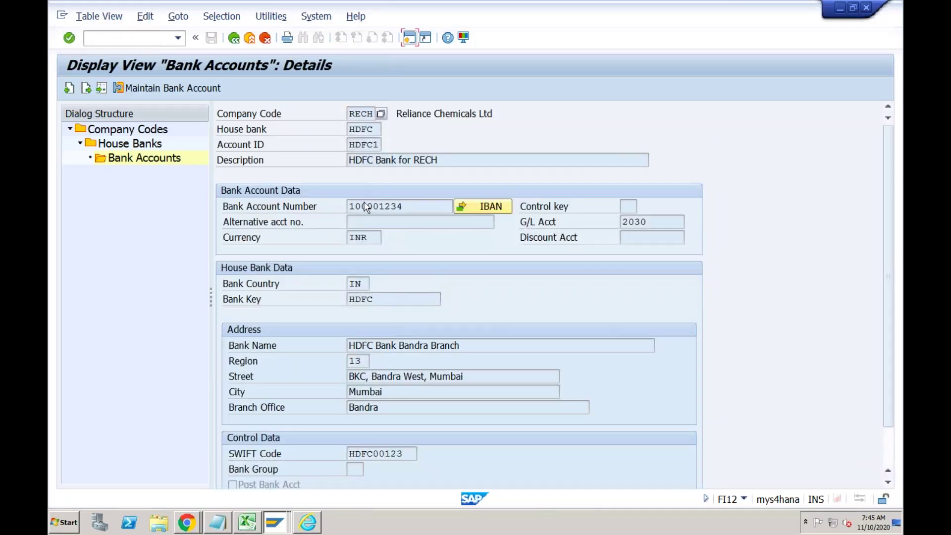
{"action": "left_click", "coordinate": [233, 38]}
{"action": "double_click", "coordinate": [328, 189]}
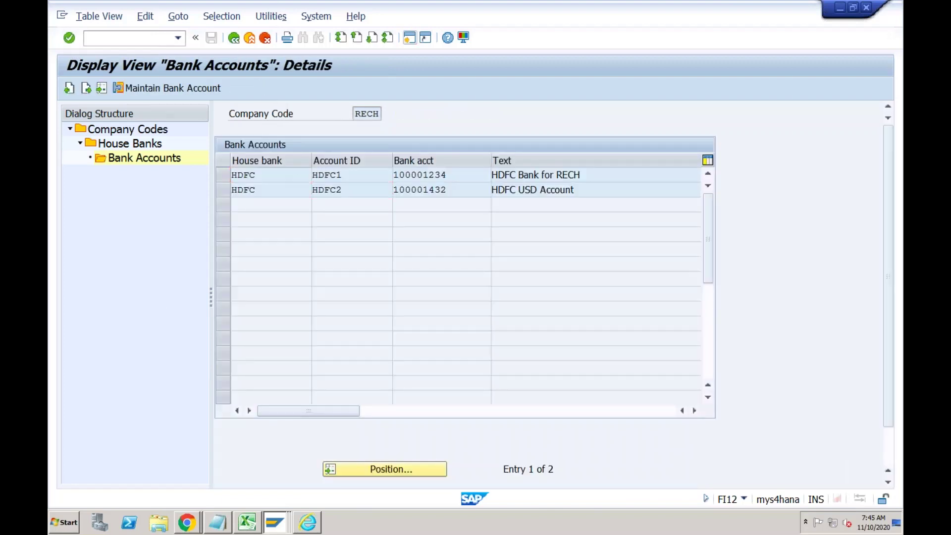
{"action": "left_click", "coordinate": [369, 241]}
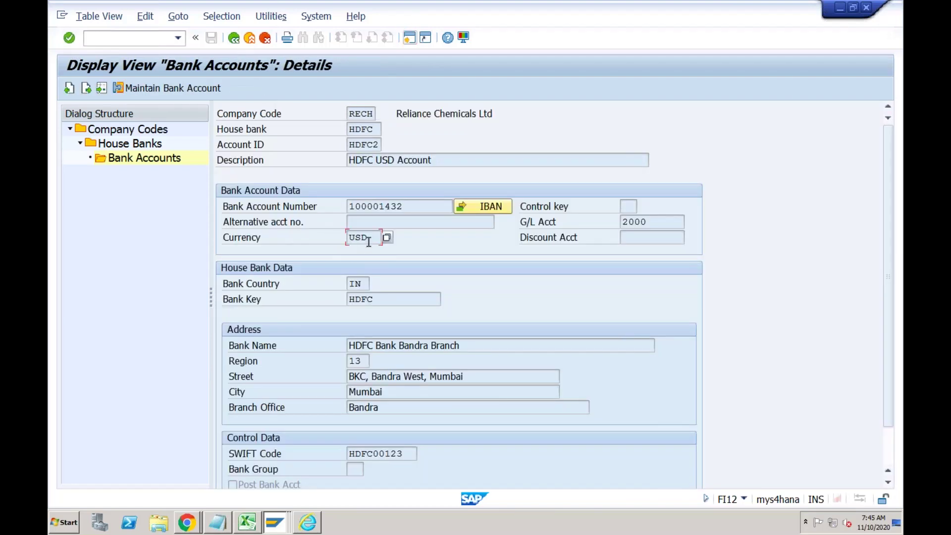
{"action": "left_click", "coordinate": [652, 220]}
Review the Bank Setup, New Bank Account and Configure the BRS notes in Excel, then return to SAP.
{"action": "left_click", "coordinate": [247, 523]}
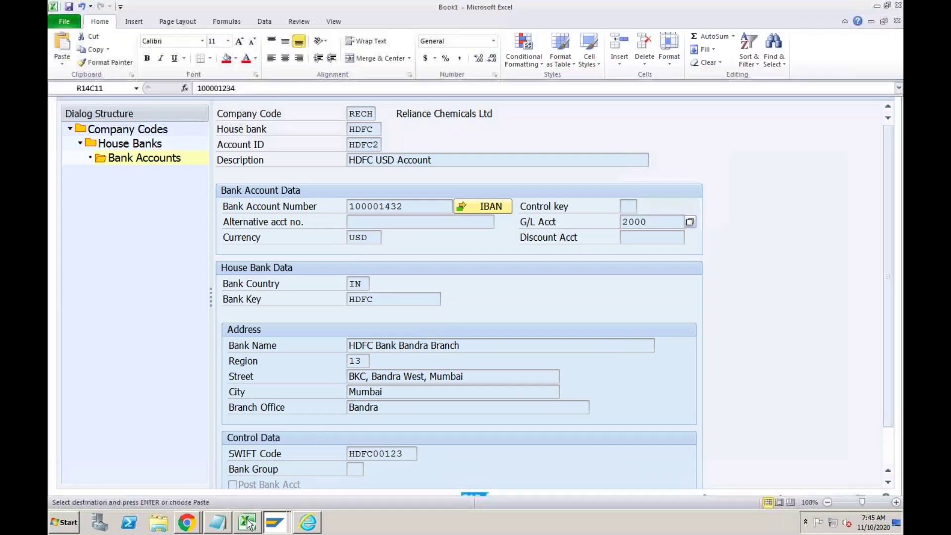
{"action": "left_click", "coordinate": [435, 319]}
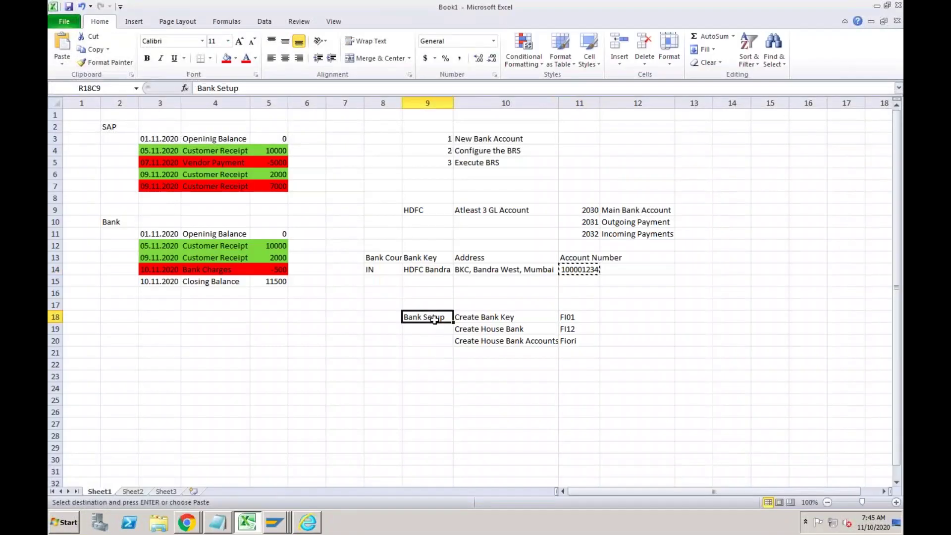
{"action": "left_click", "coordinate": [435, 368]}
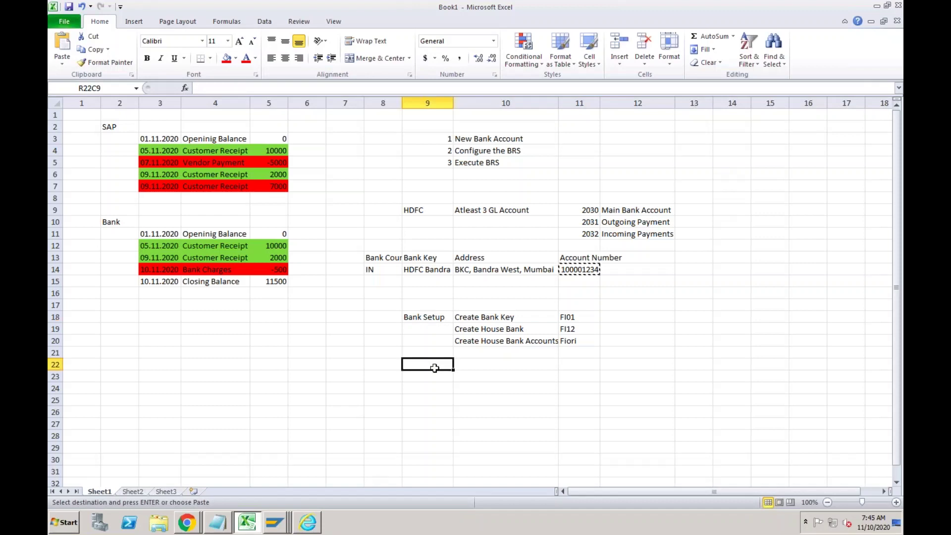
{"action": "left_click", "coordinate": [510, 140]}
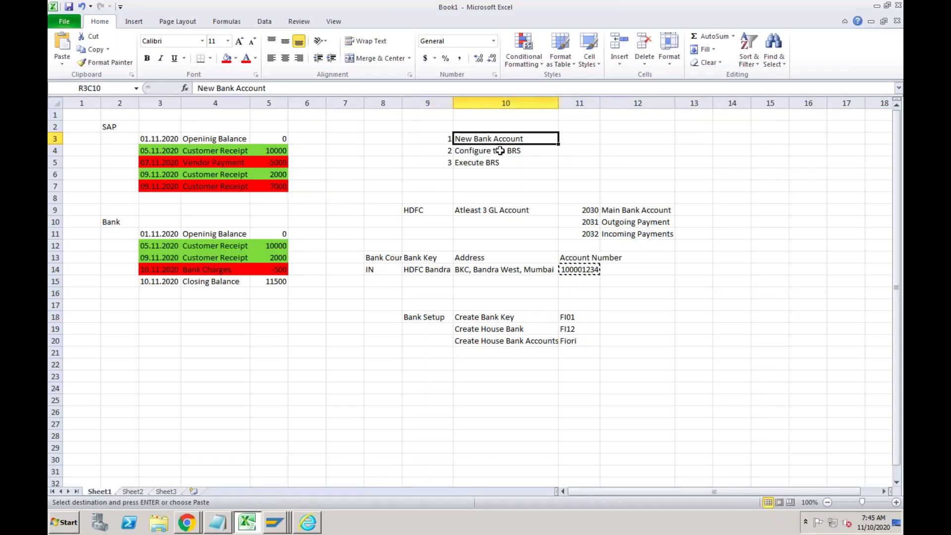
{"action": "left_click", "coordinate": [500, 150]}
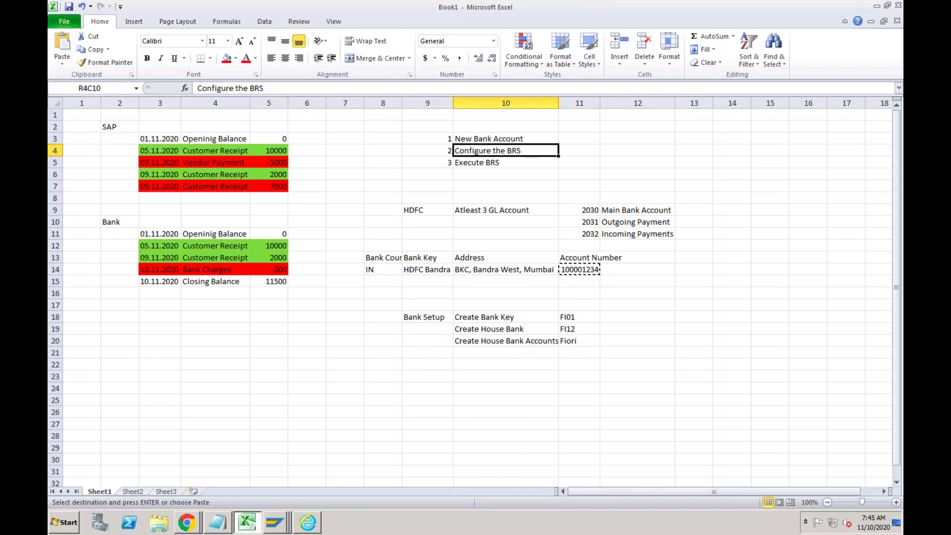
{"action": "left_click", "coordinate": [433, 374]}
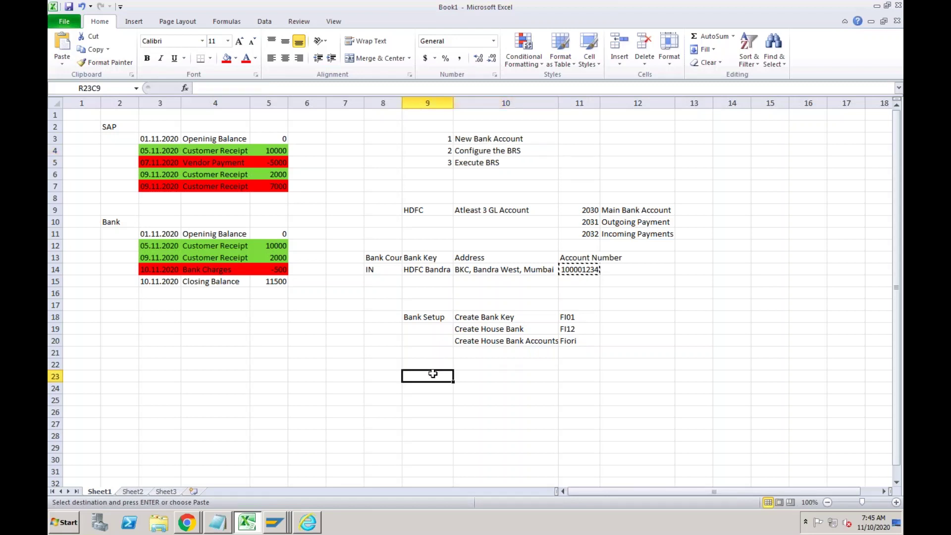
{"action": "left_click", "coordinate": [280, 518]}
{"action": "left_click", "coordinate": [277, 496]}
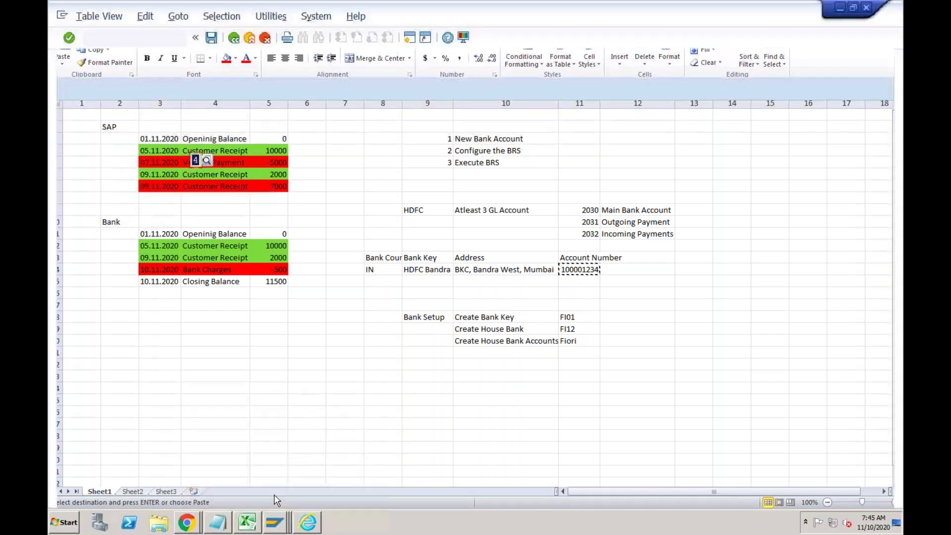
Start an FB60 invoice for Test Vendor RECH dated 10.11.2020.
{"action": "left_click", "coordinate": [146, 39]}
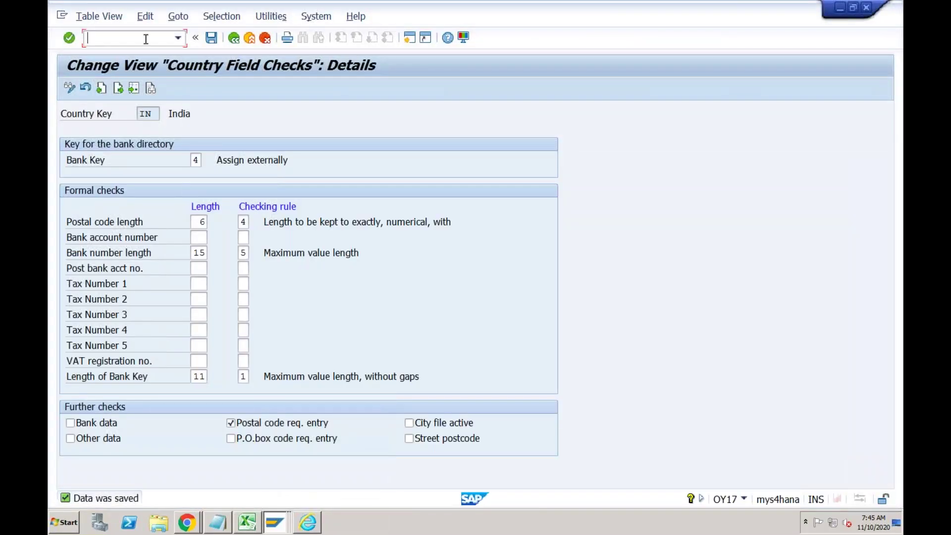
{"action": "type", "text": "/nfb60"}
{"action": "key", "text": "Return"}
{"action": "type", "text": "rech"}
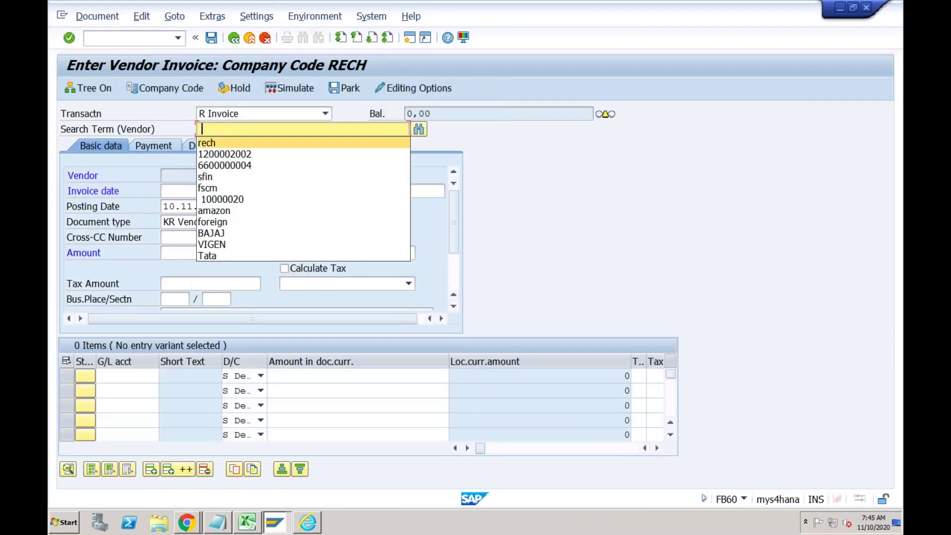
{"action": "key", "text": "Return"}
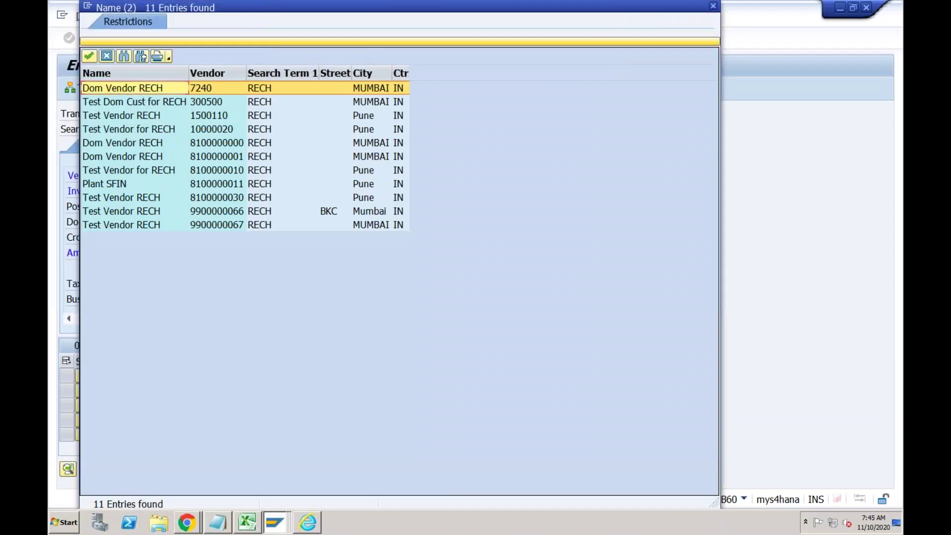
{"action": "double_click", "coordinate": [200, 121]}
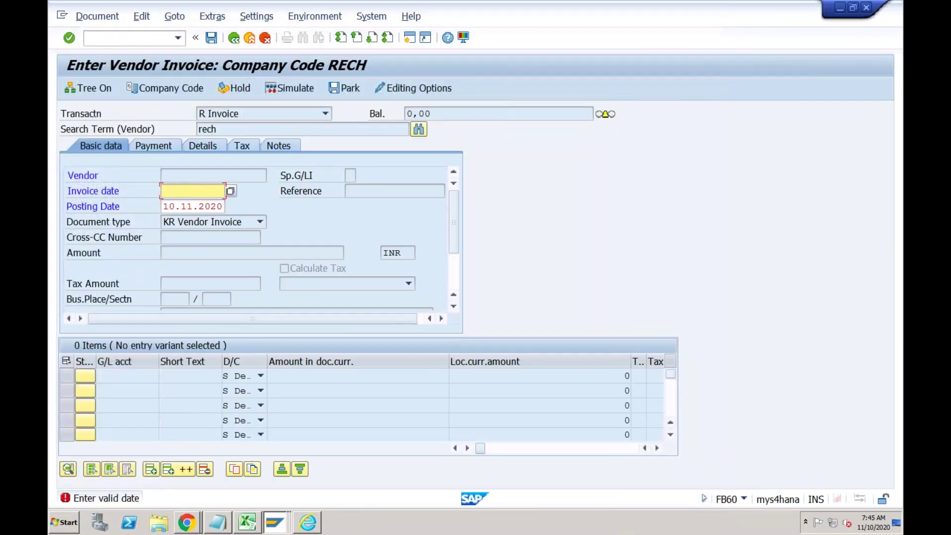
{"action": "type", "text": "10112020"}
{"action": "key", "text": "Return"}
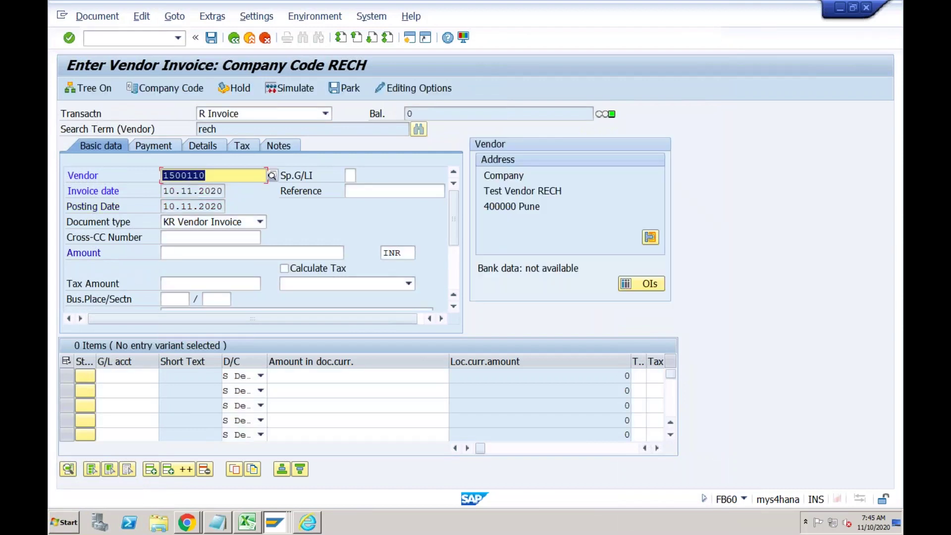
Enter reference 'test' and invoice amount 10000.
{"action": "left_click", "coordinate": [364, 189]}
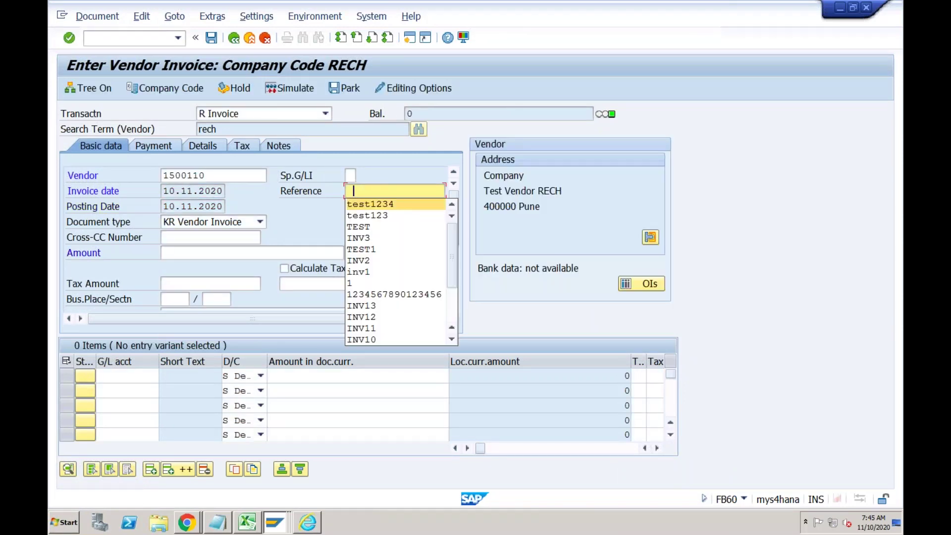
{"action": "type", "text": "test"}
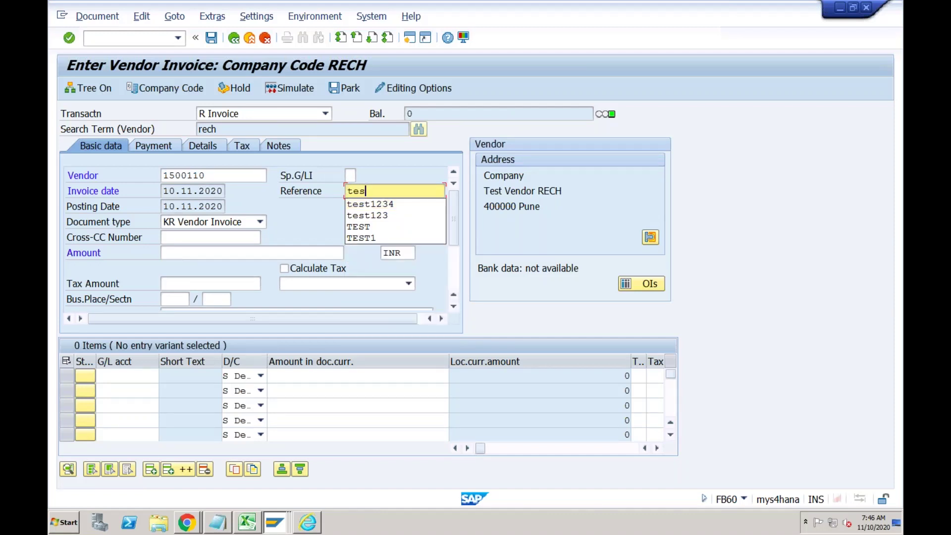
{"action": "key", "text": "Return"}
{"action": "key", "text": "Tab"}
{"action": "key", "text": "Tab"}
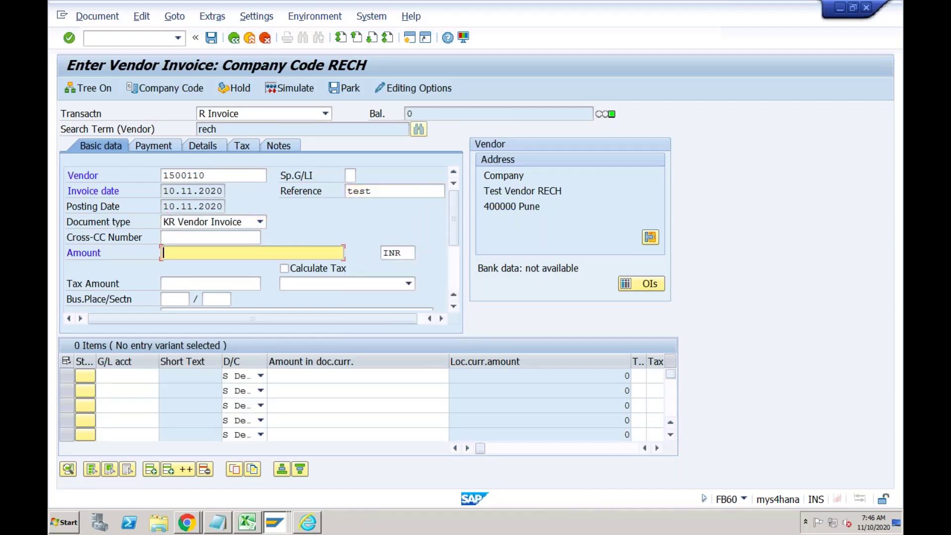
{"action": "key", "text": "Down"}
{"action": "key", "text": "Down"}
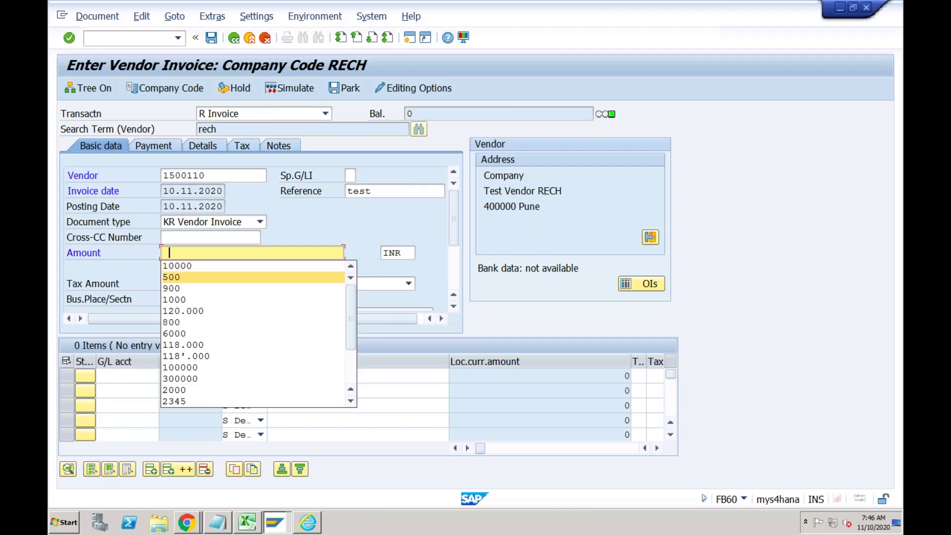
{"action": "key", "text": "Up"}
{"action": "key", "text": "Return"}
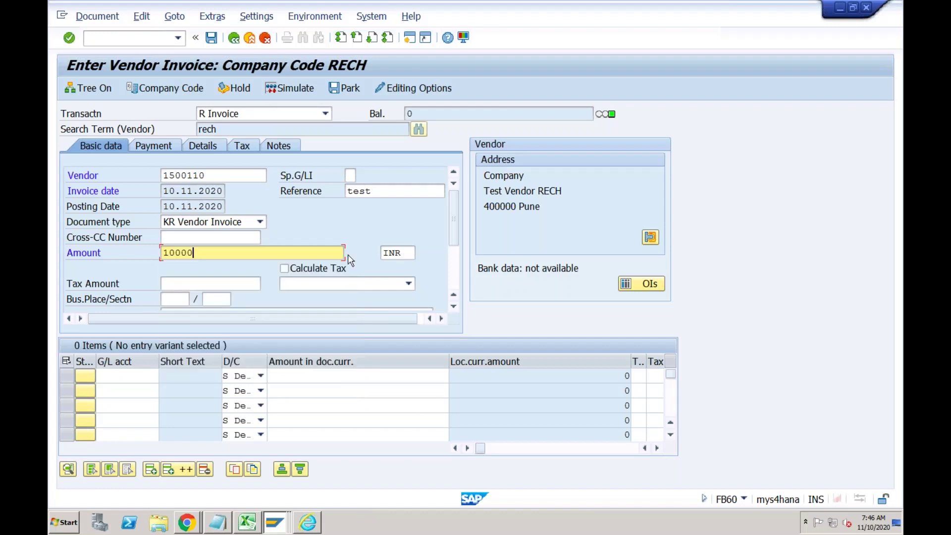
Expense the line to G/L 4000, amount *, cost center ADM-BEN, and post the invoice.
{"action": "left_click", "coordinate": [112, 375]}
{"action": "key", "text": "Down"}
{"action": "key", "text": "Down"}
{"action": "key", "text": "Down"}
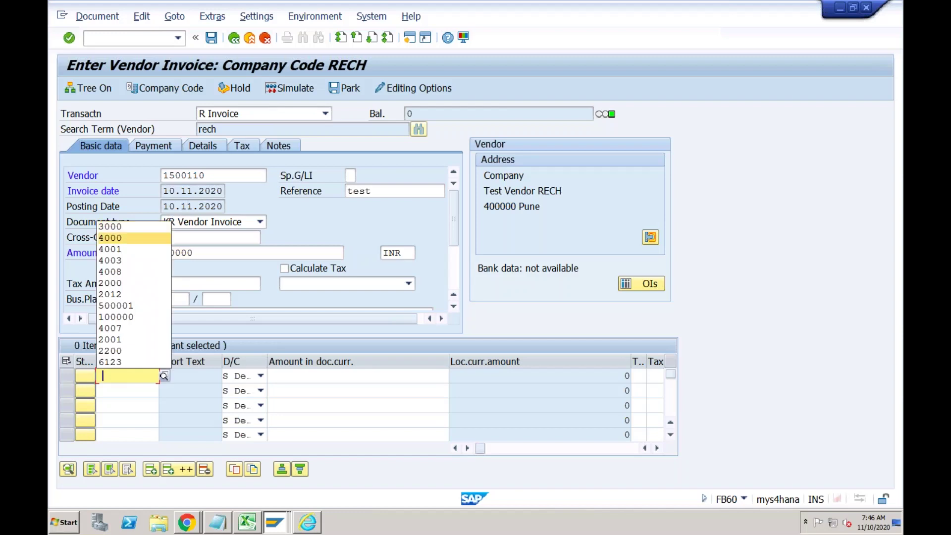
{"action": "key", "text": "Return"}
{"action": "key", "text": "Tab"}
{"action": "key", "text": "Tab"}
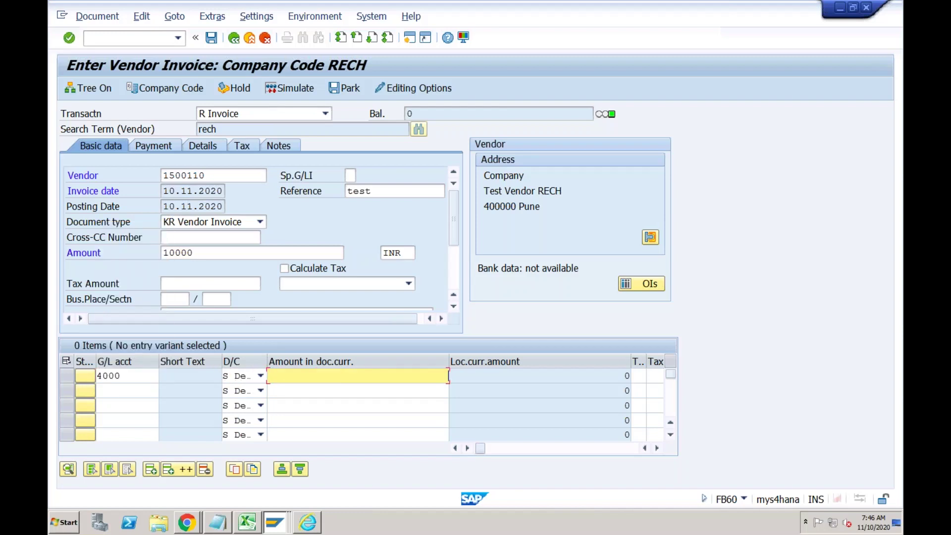
{"action": "type", "text": "*"}
{"action": "key", "text": "Tab"}
{"action": "key", "text": "Tab"}
{"action": "key", "text": "Tab"}
{"action": "key", "text": "Tab"}
{"action": "key", "text": "Tab"}
{"action": "key", "text": "Tab"}
{"action": "key", "text": "Tab"}
{"action": "key", "text": "Tab"}
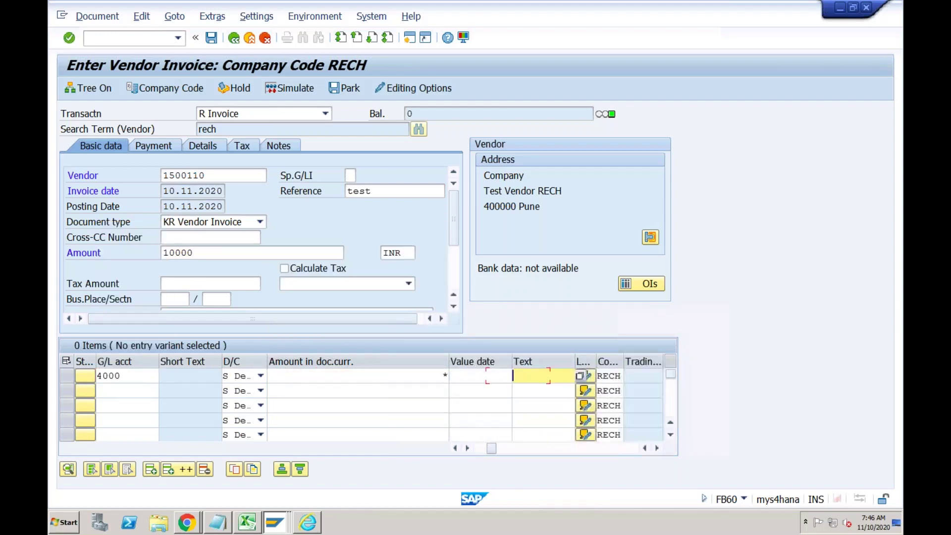
{"action": "key", "text": "Tab"}
{"action": "key", "text": "Down"}
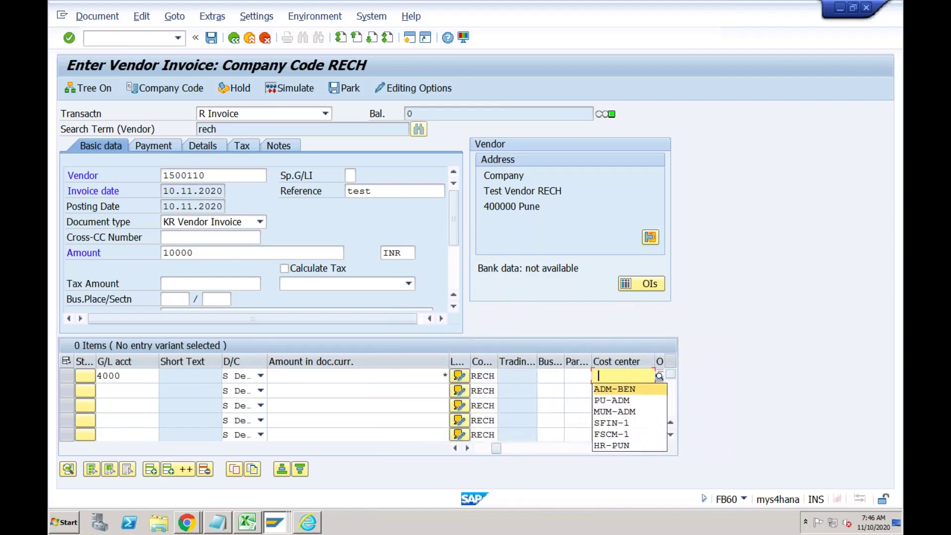
{"action": "key", "text": "Return"}
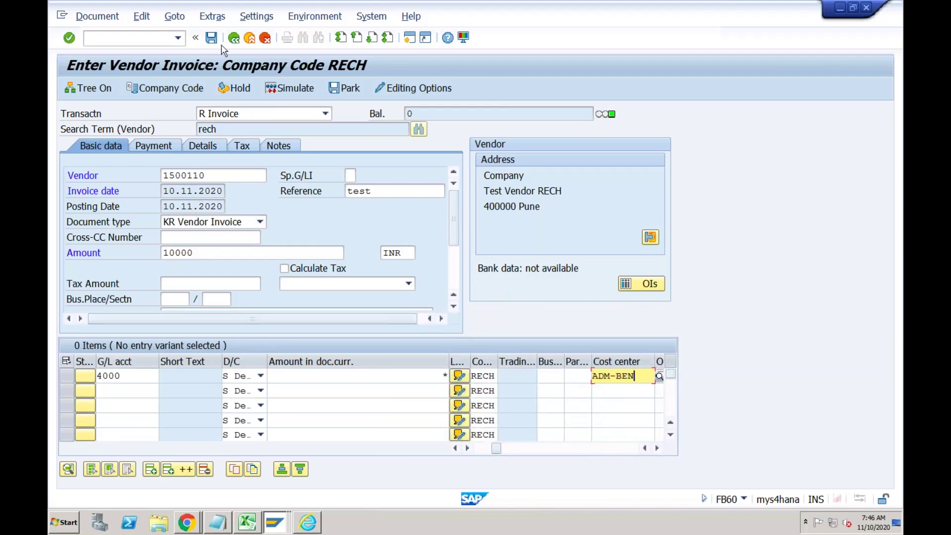
{"action": "left_click", "coordinate": [212, 38]}
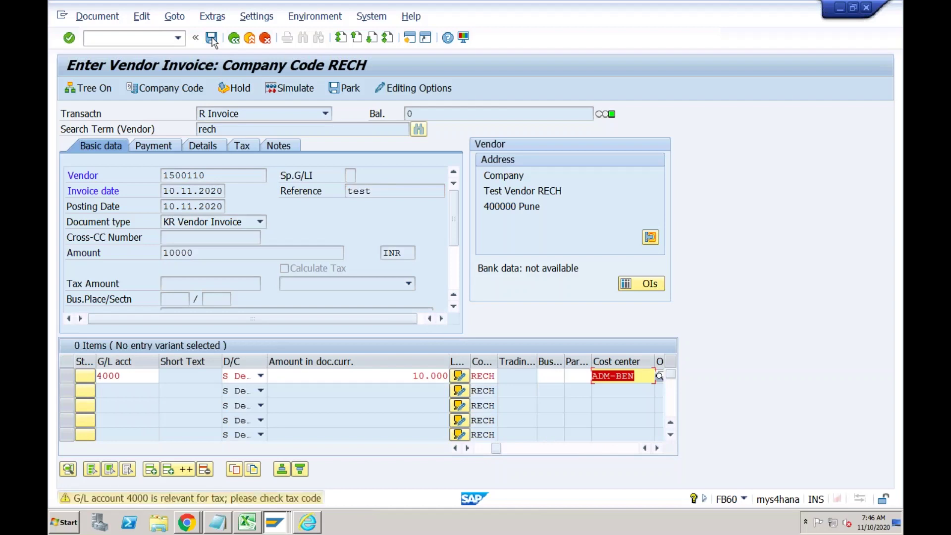
{"action": "left_click", "coordinate": [211, 39]}
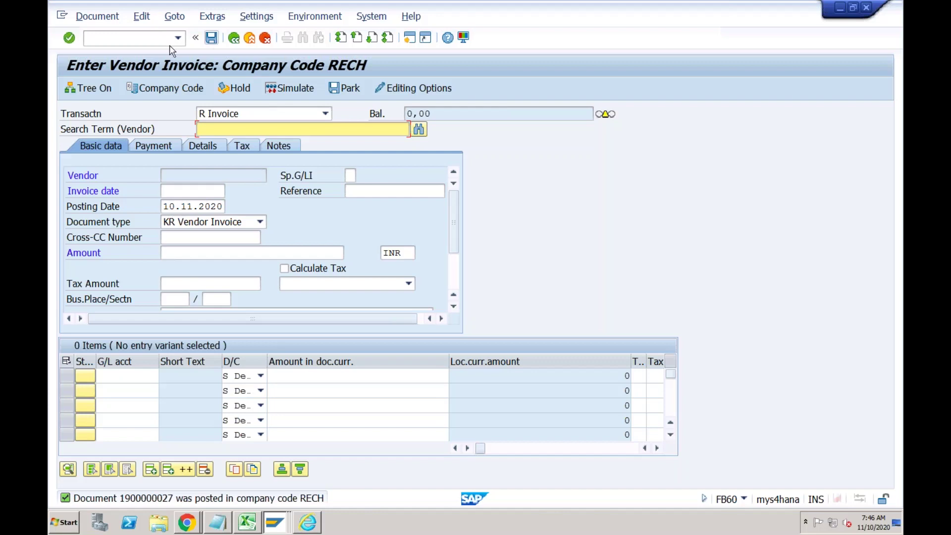
{"action": "left_click", "coordinate": [155, 42]}
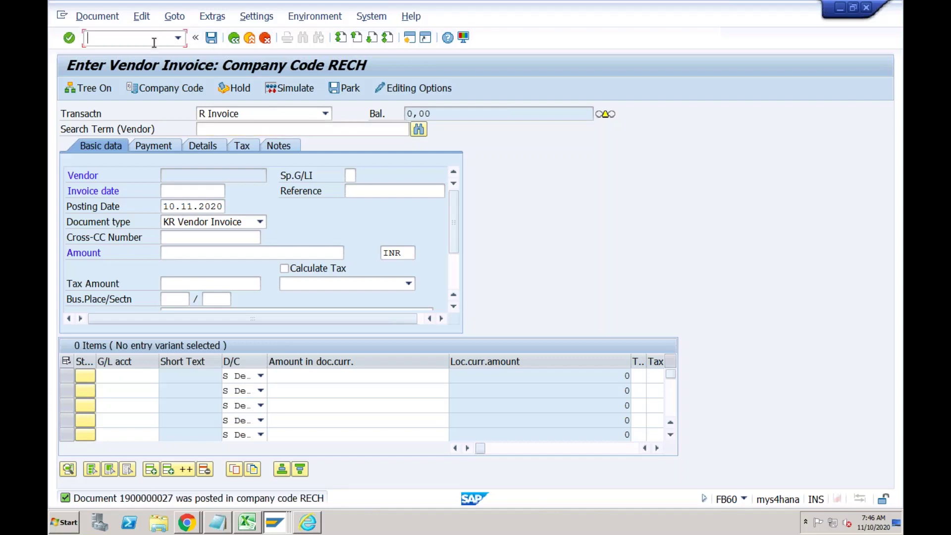
Open F-53 outgoing payment with document date 10.11.2020 for company code RECH.
{"action": "type", "text": "/nf-53"}
{"action": "key", "text": "Return"}
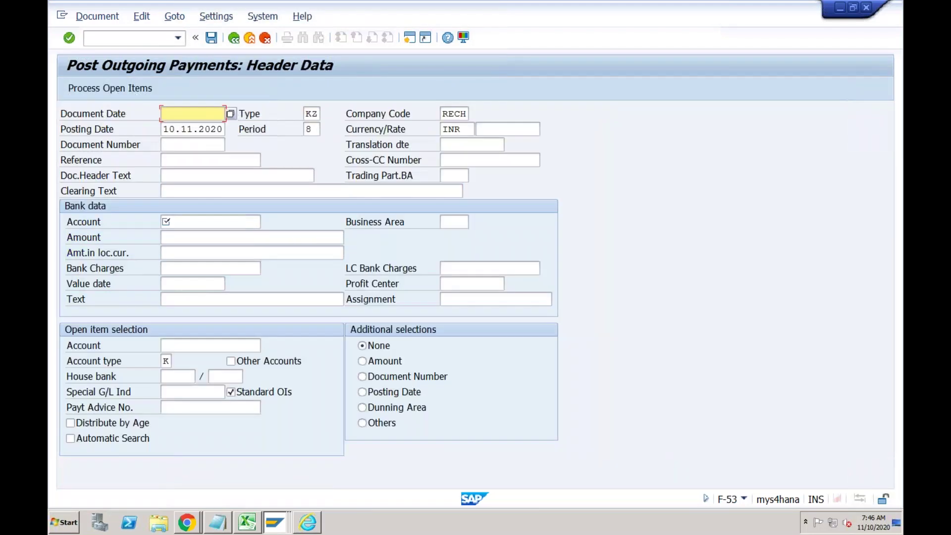
{"action": "type", "text": "101"}
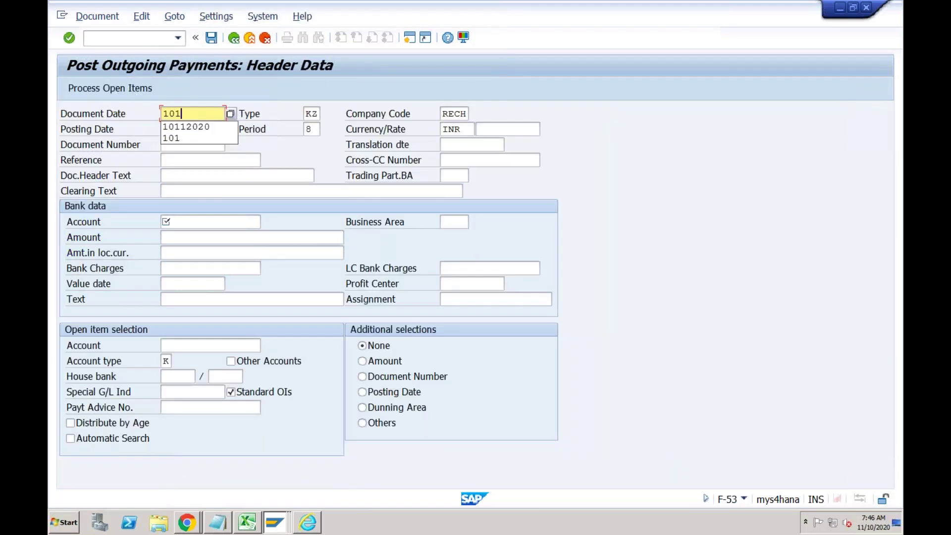
{"action": "type", "text": "12020"}
{"action": "key", "text": "Tab"}
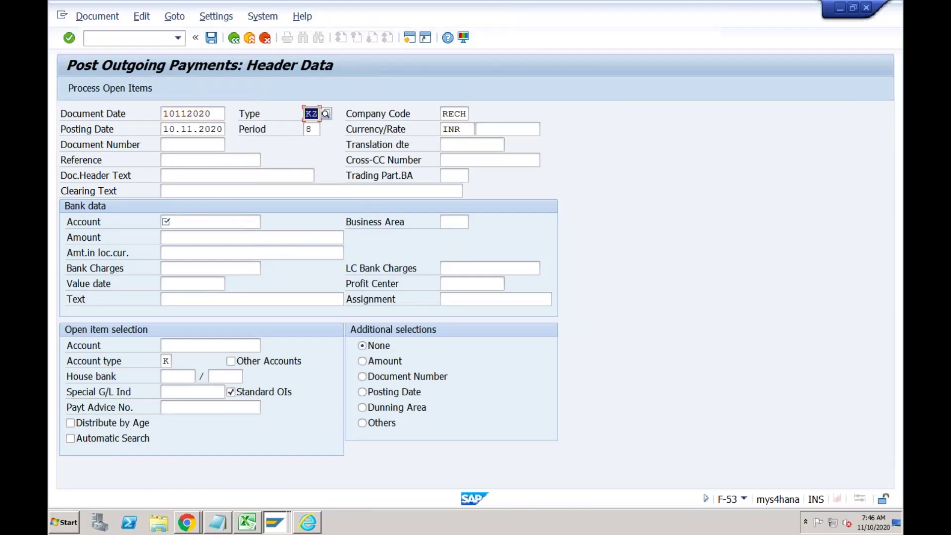
{"action": "left_click", "coordinate": [192, 222]}
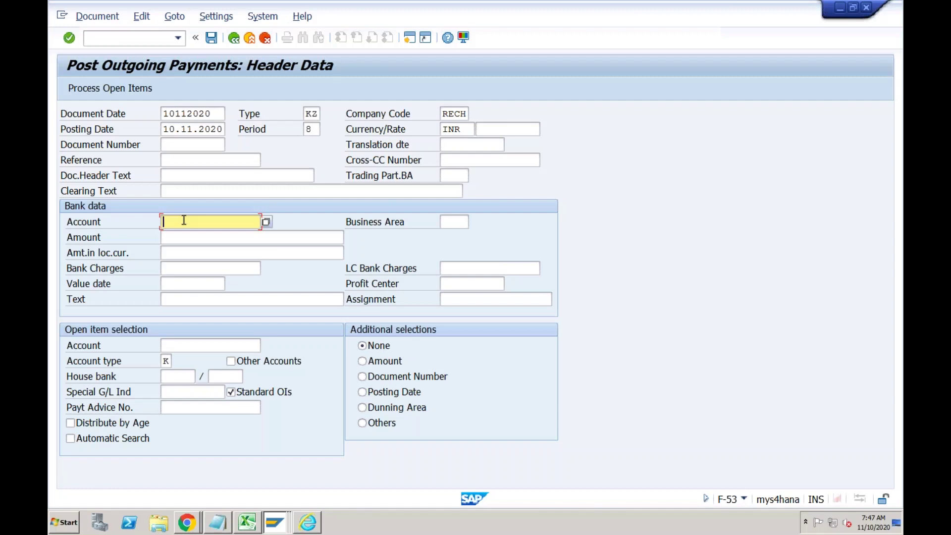
Choose G/L account 2032 HDFC Bank-Outgoing as the paying bank account.
{"action": "type", "text": "2031"}
{"action": "key", "text": "BackSpace"}
{"action": "key", "text": "BackSpace"}
{"action": "key", "text": "BackSpace"}
{"action": "key", "text": "BackSpace"}
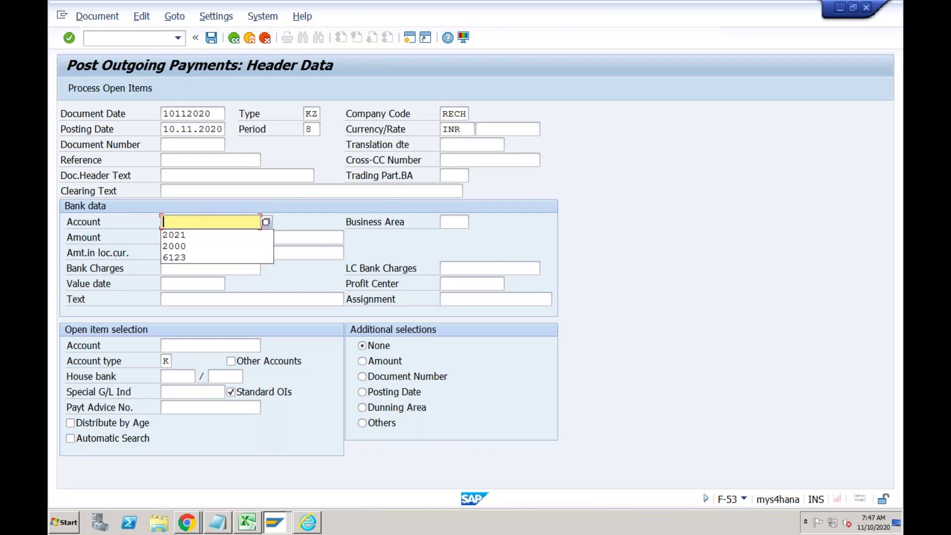
{"action": "left_click", "coordinate": [266, 222]}
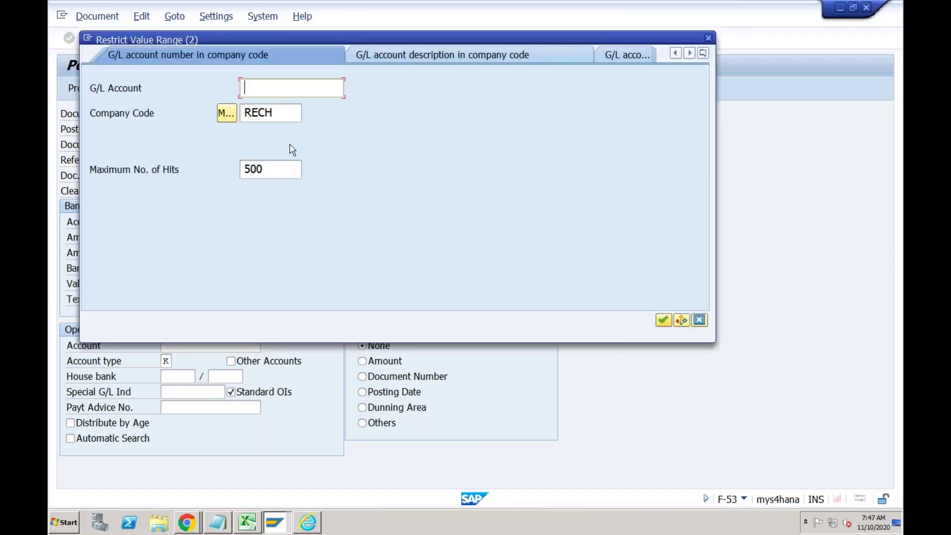
{"action": "type", "text": "2032"}
{"action": "key", "text": "Return"}
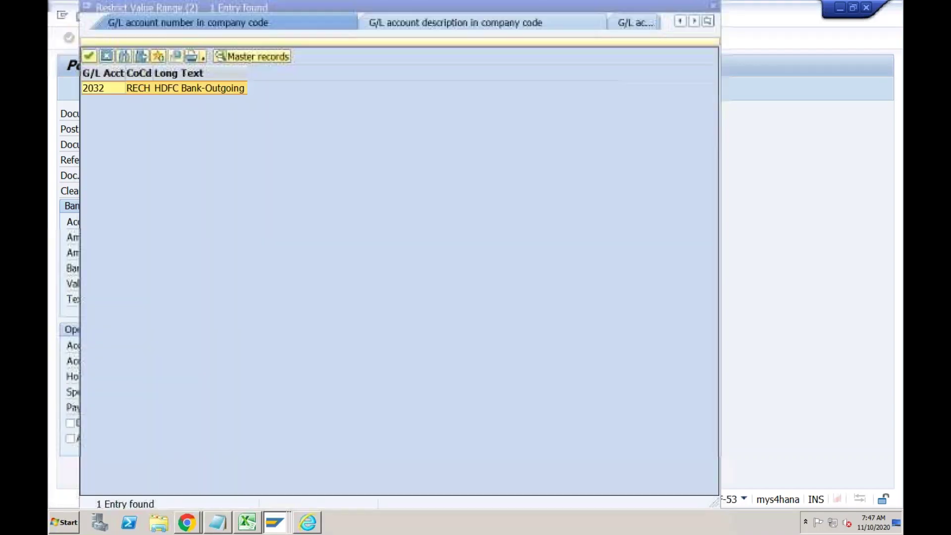
{"action": "double_click", "coordinate": [218, 90]}
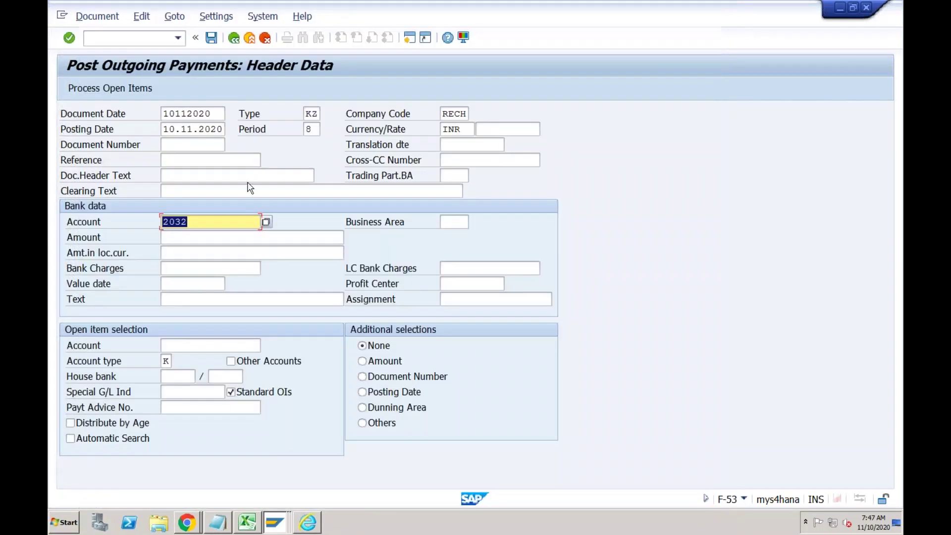
Enter amount 10000, value date 10.11.2020 and the vendor account for open item selection.
{"action": "left_click", "coordinate": [195, 241]}
{"action": "type", "text": "10000"}
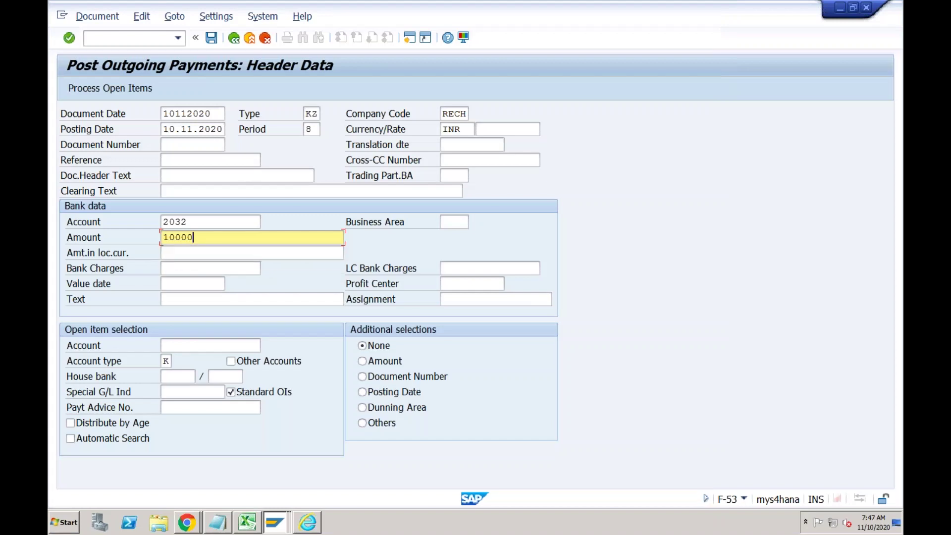
{"action": "key", "text": "Tab"}
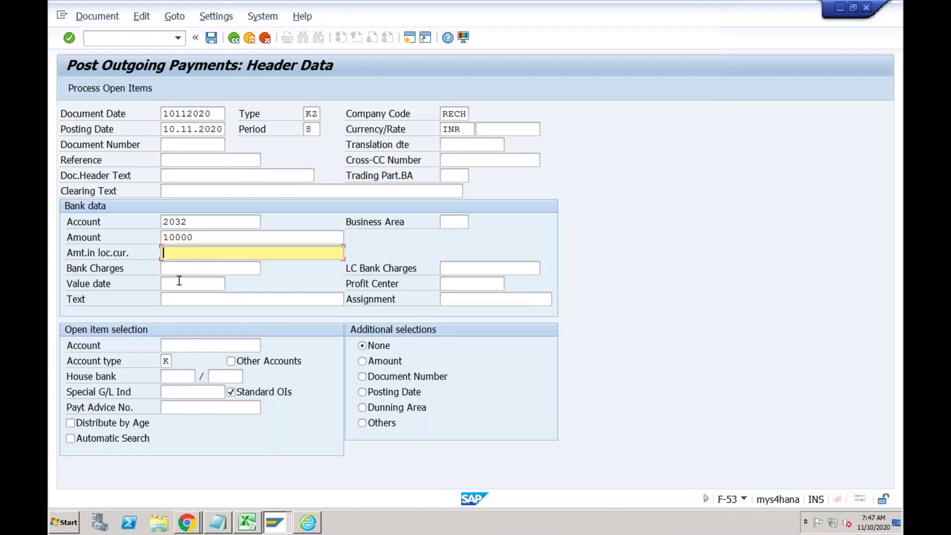
{"action": "left_click", "coordinate": [175, 284]}
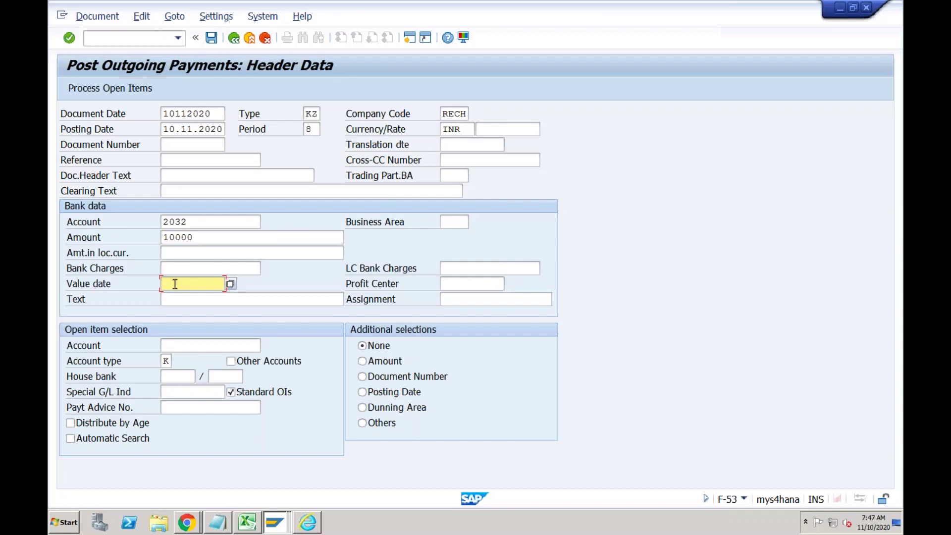
{"action": "type", "text": "10112020"}
{"action": "left_click", "coordinate": [175, 344]}
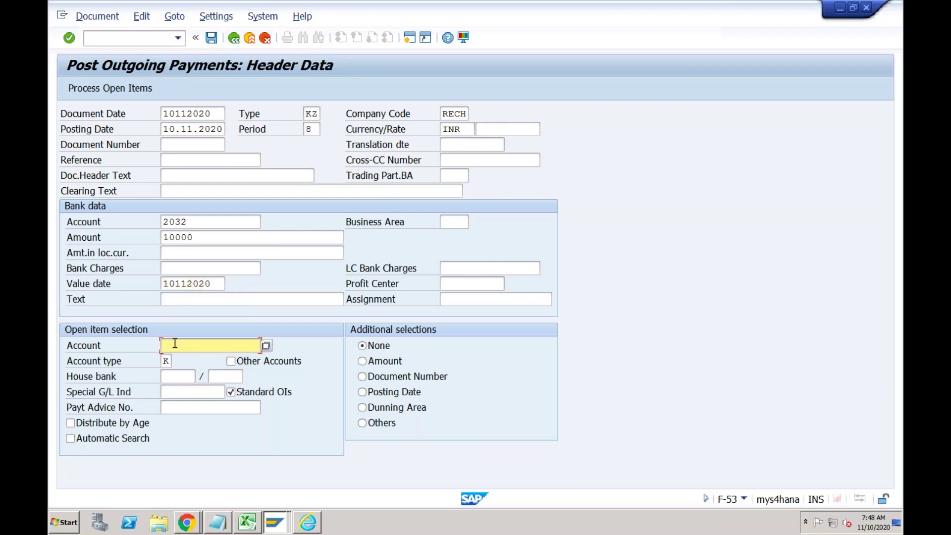
{"action": "left_click", "coordinate": [175, 344]}
{"action": "left_click", "coordinate": [198, 354]}
{"action": "left_click", "coordinate": [133, 90]}
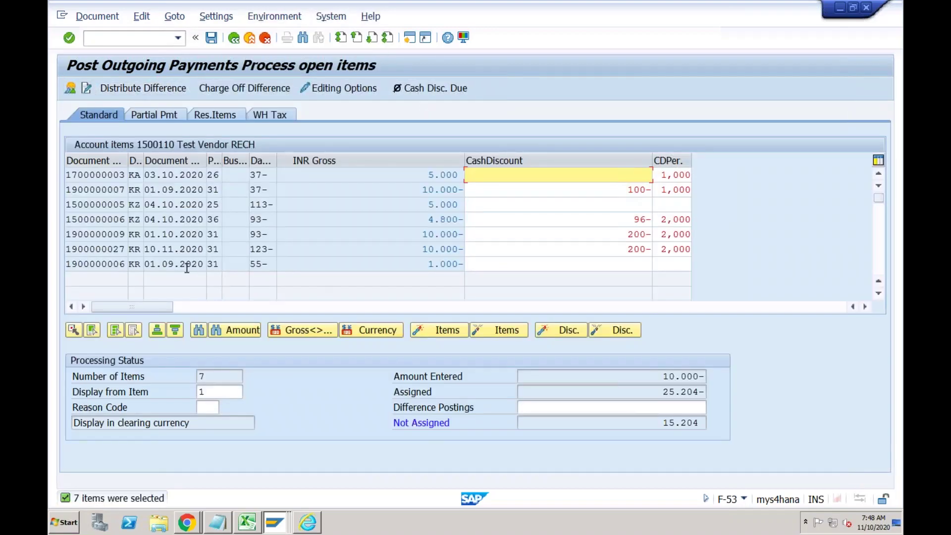
{"action": "left_click", "coordinate": [174, 249]}
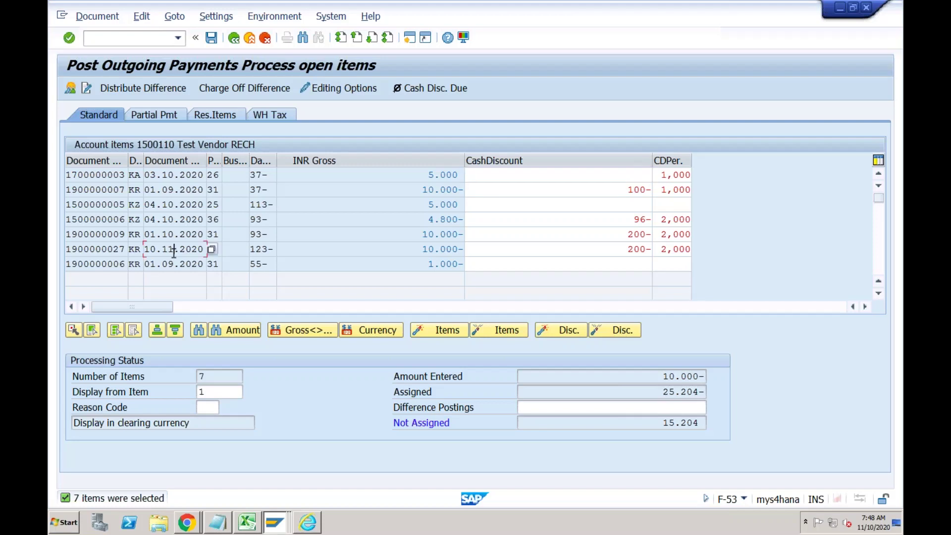
{"action": "left_click", "coordinate": [116, 330]}
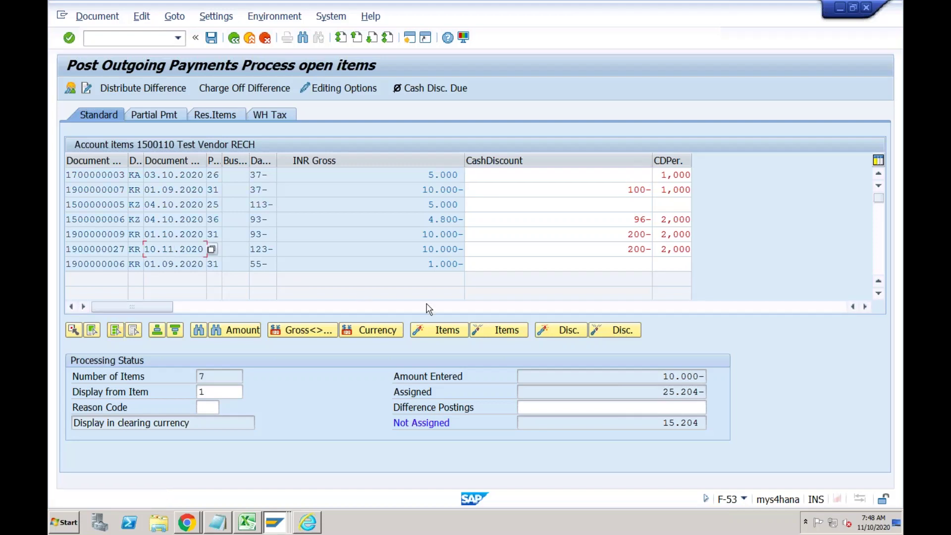
{"action": "left_click", "coordinate": [485, 331]}
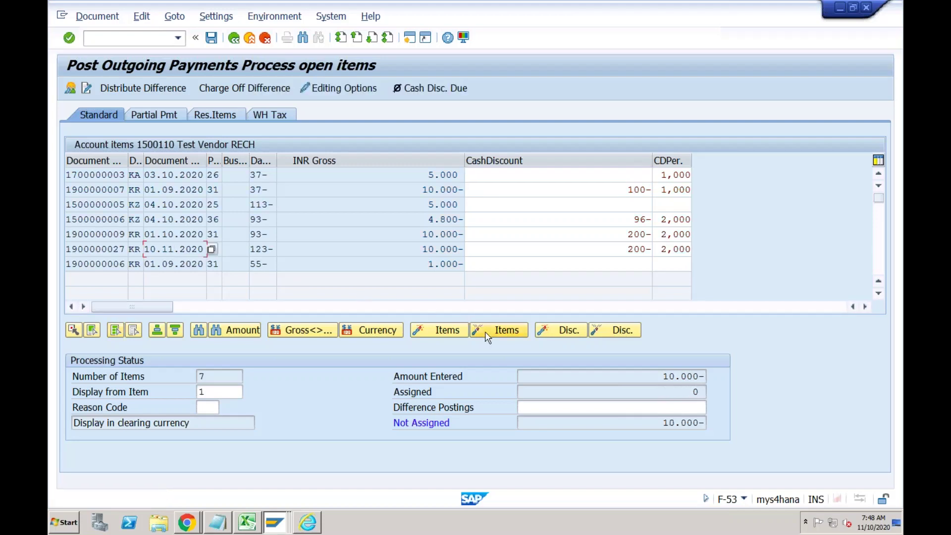
{"action": "double_click", "coordinate": [415, 249]}
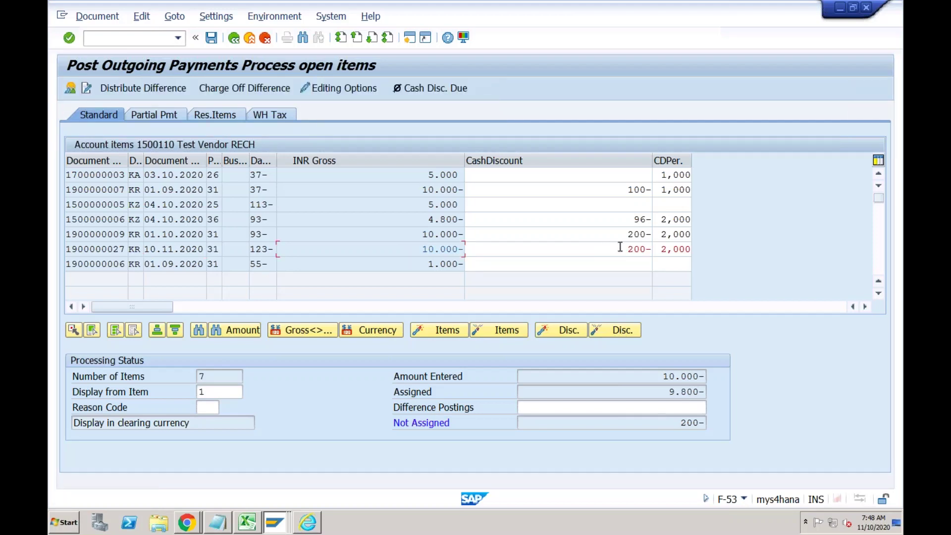
{"action": "left_click_drag", "start_coordinate": [626, 249], "coordinate": [654, 249]}
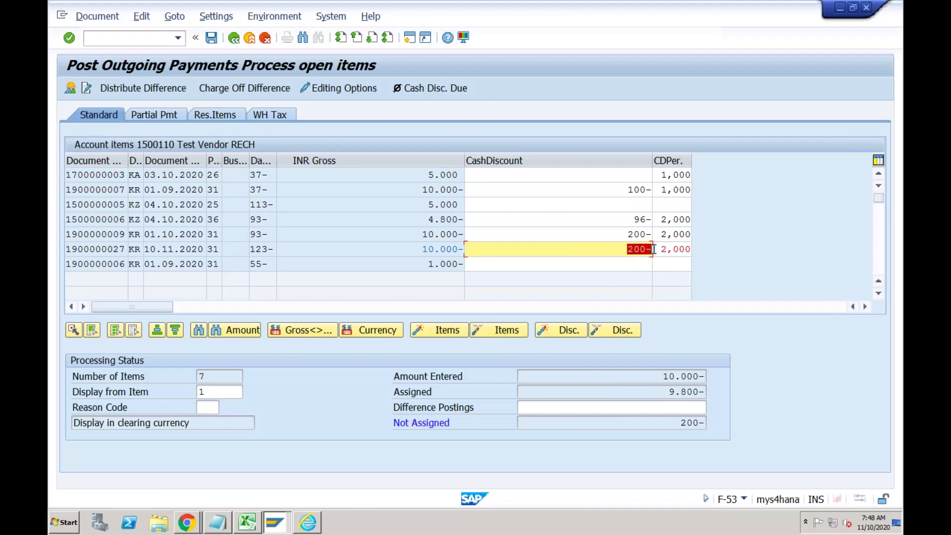
{"action": "key", "text": "Delete"}
{"action": "key", "text": "Tab"}
{"action": "key", "text": "Delete"}
{"action": "key", "text": "Return"}
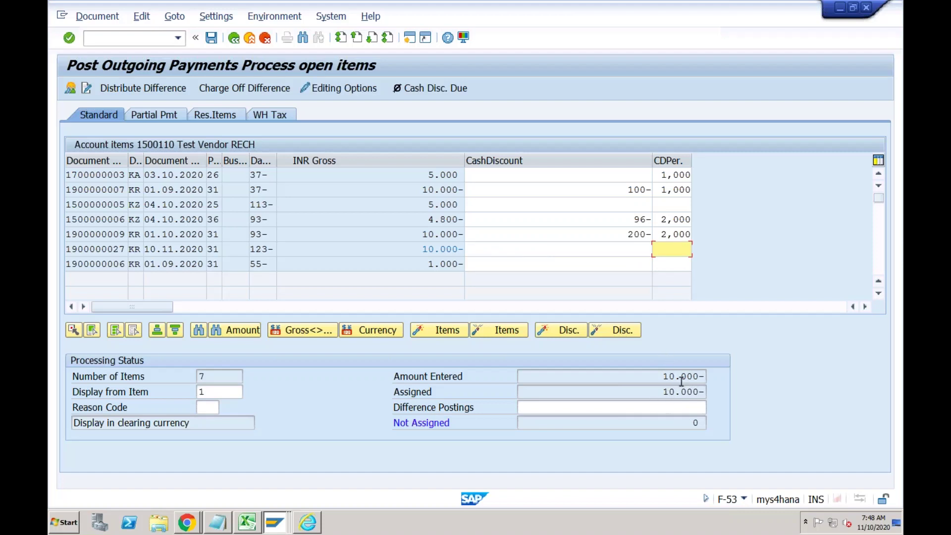
{"action": "left_click", "coordinate": [211, 38]}
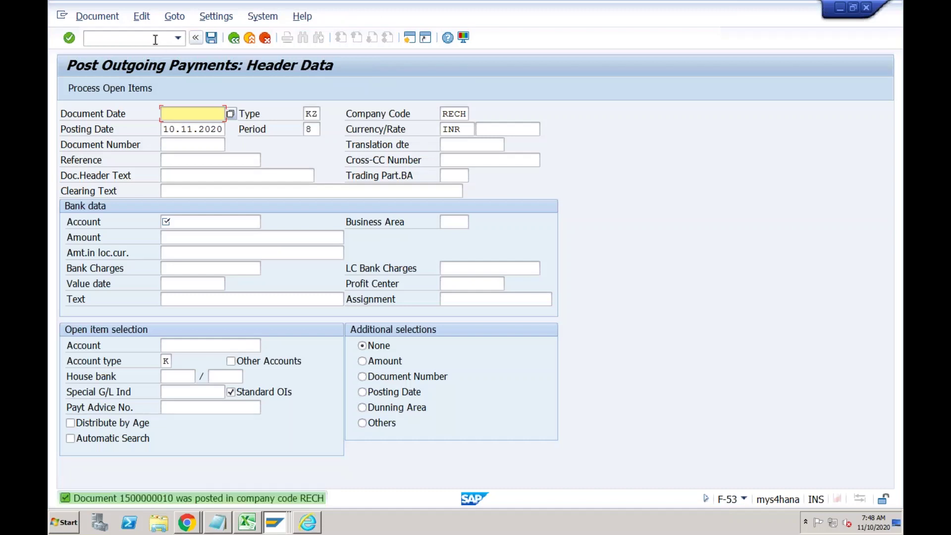
{"action": "left_click", "coordinate": [155, 39]}
Start an FB70 invoice for the test customer dated 10112020, reference TEST, amount 1000.
{"action": "type", "text": "/n"}
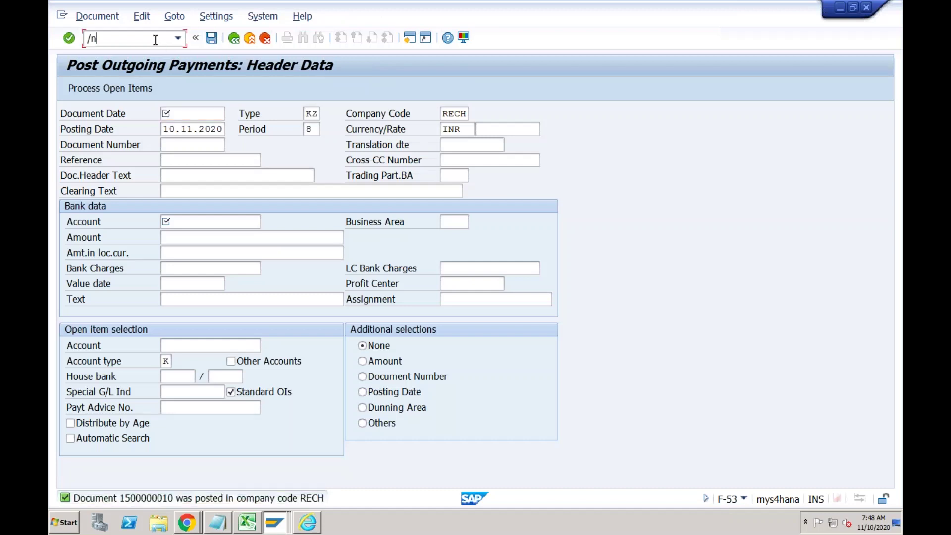
{"action": "type", "text": "fb70"}
{"action": "key", "text": "Return"}
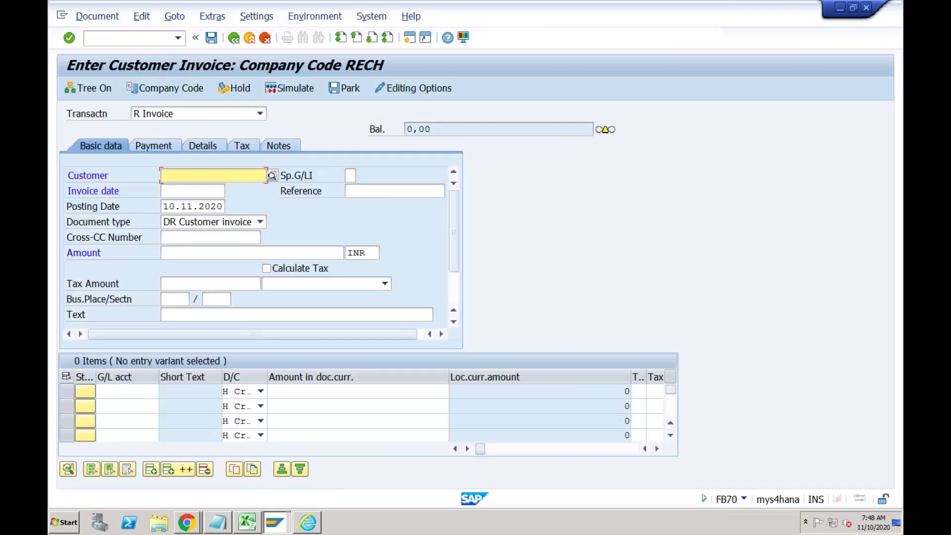
{"action": "type", "text": "1"}
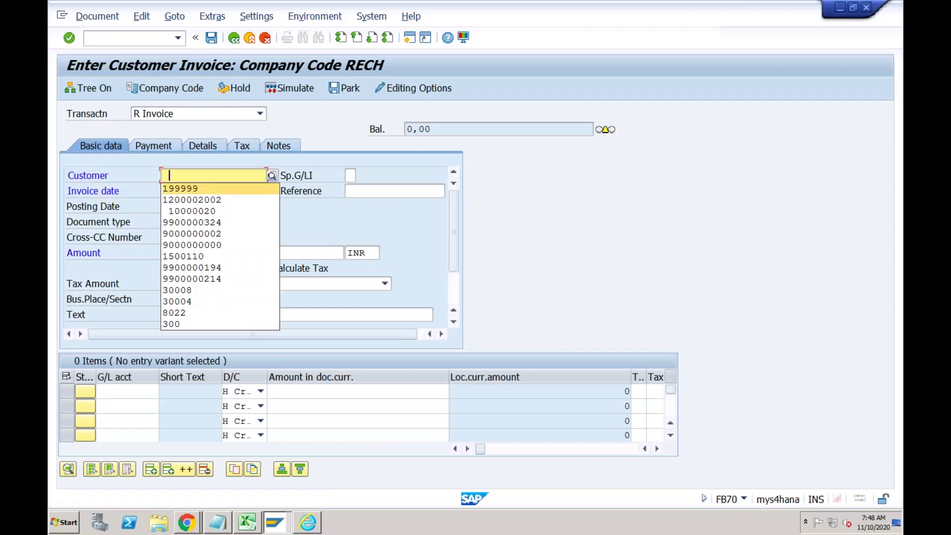
{"action": "key", "text": "Down"}
{"action": "key", "text": "Return"}
{"action": "key", "text": "Tab"}
{"action": "key", "text": "BackSpace"}
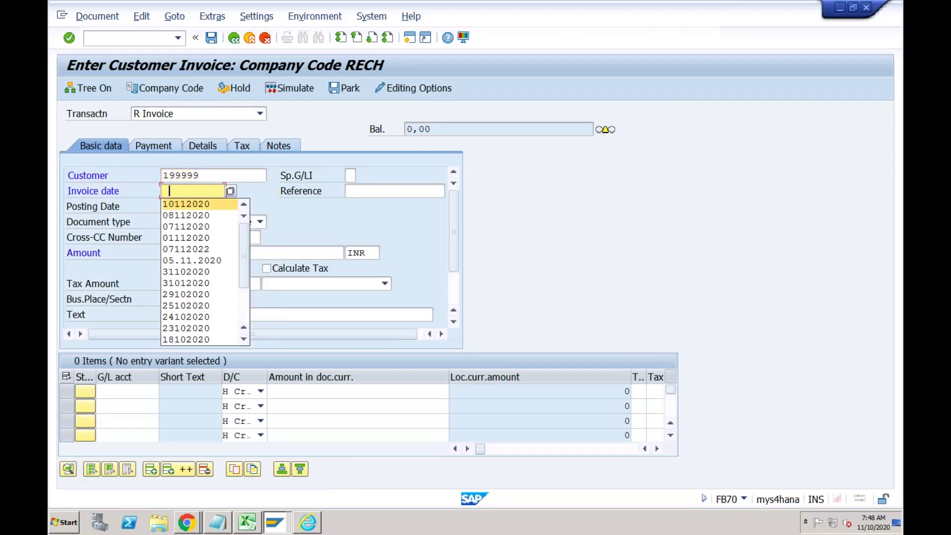
{"action": "key", "text": "Return"}
{"action": "key", "text": "Tab"}
{"action": "key", "text": "Return"}
{"action": "key", "text": "Tab"}
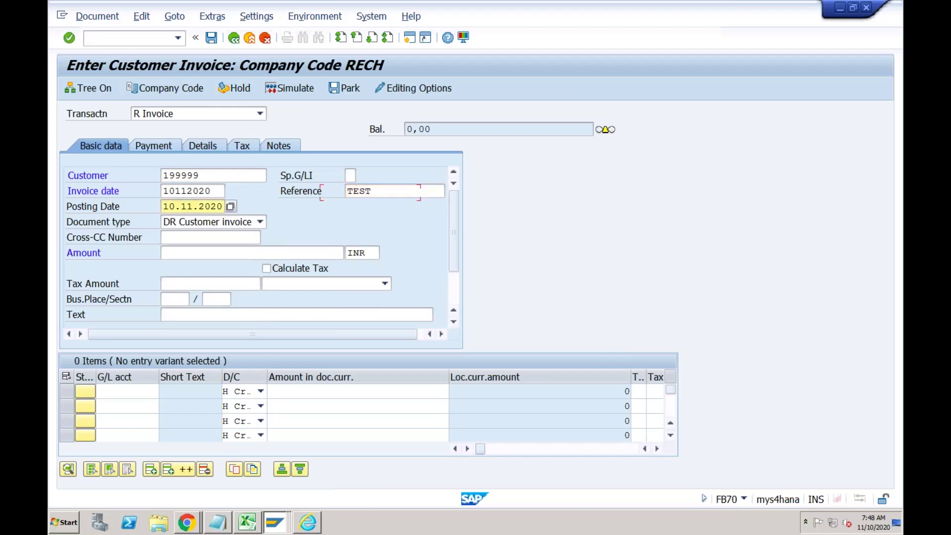
{"action": "key", "text": "Tab"}
{"action": "key", "text": "Tab"}
{"action": "key", "text": "Tab"}
{"action": "key", "text": "BackSpace"}
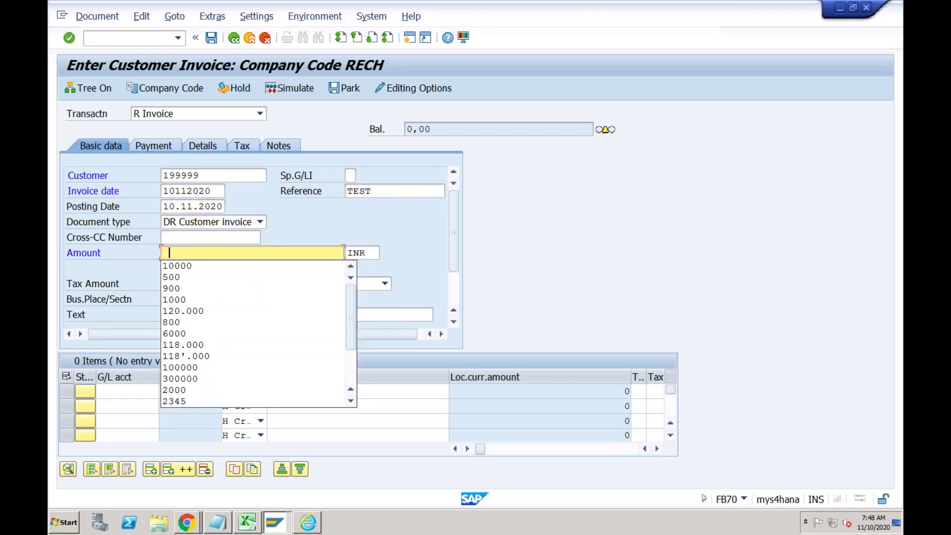
{"action": "key", "text": "Down"}
{"action": "key", "text": "Down"}
{"action": "key", "text": "Down"}
{"action": "key", "text": "Down"}
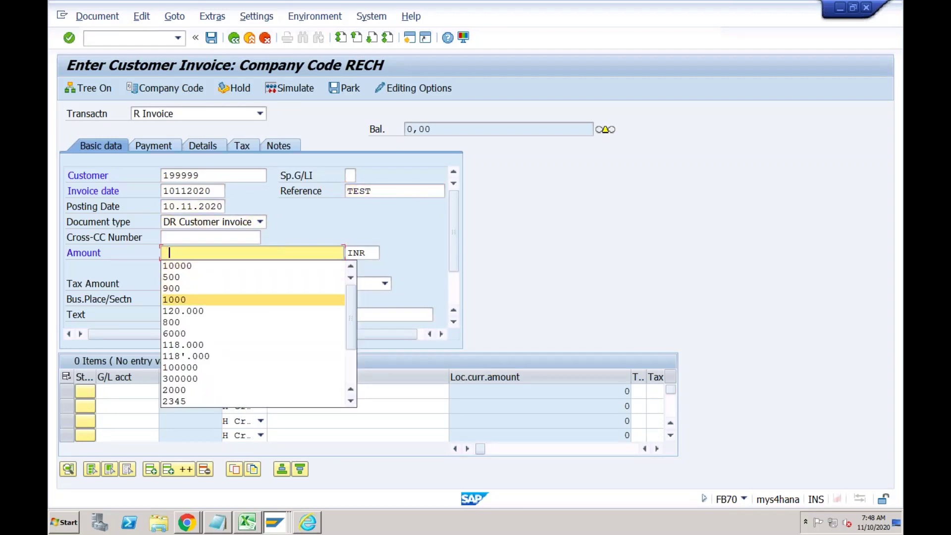
{"action": "key", "text": "Return"}
{"action": "key", "text": "Tab"}
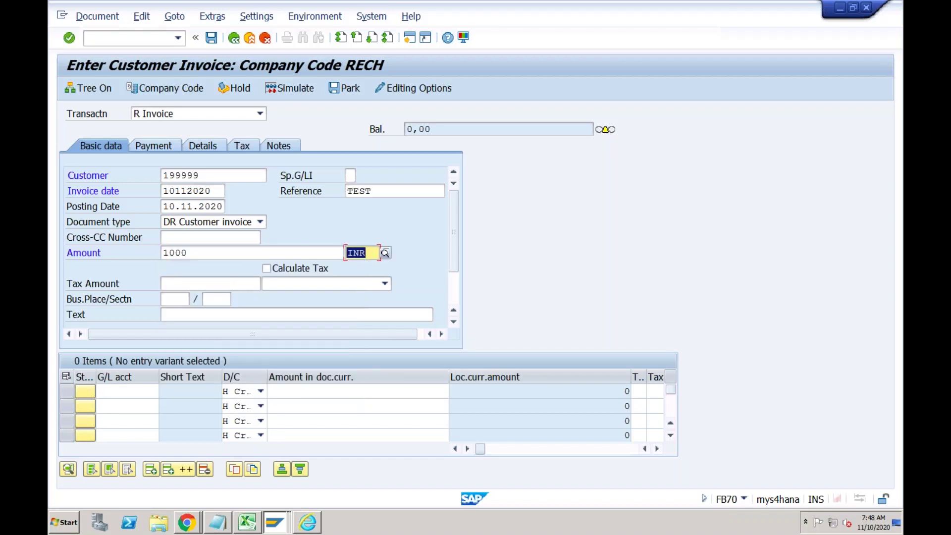
{"action": "key", "text": "Tab"}
{"action": "key", "text": "Tab"}
{"action": "key", "text": "Tab"}
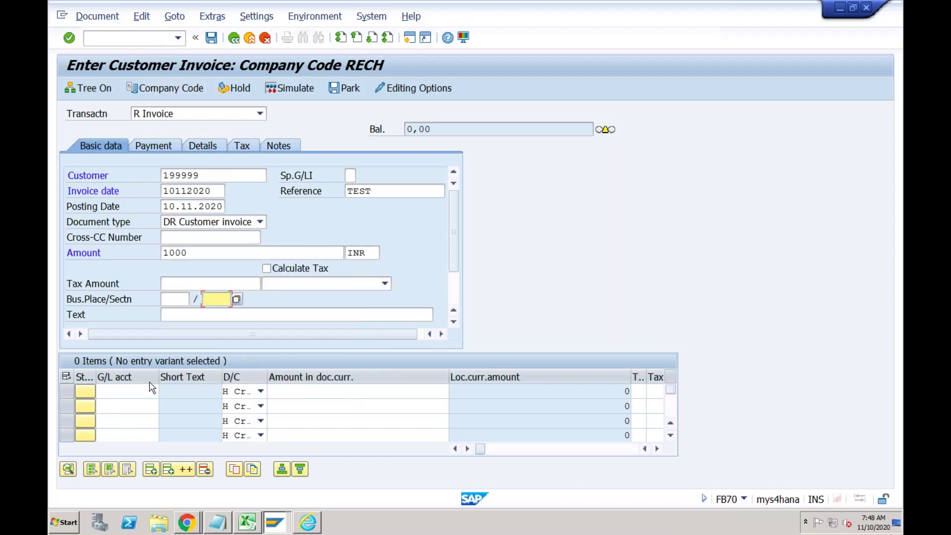
Add a 1000 line to revenue G/L 3000 with profit center SANITIZER and post the invoice.
{"action": "left_click", "coordinate": [138, 391]}
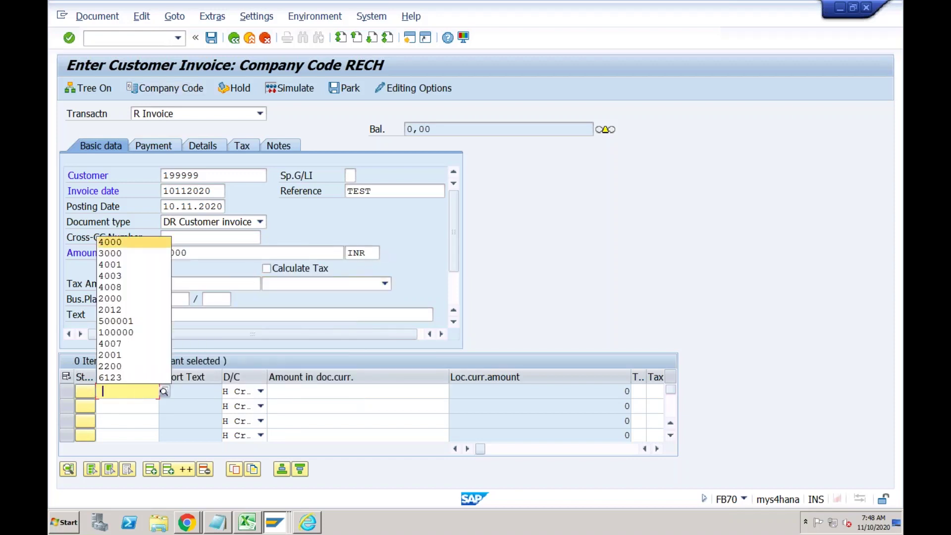
{"action": "key", "text": "Down"}
{"action": "key", "text": "Return"}
{"action": "key", "text": "Tab"}
{"action": "key", "text": "Tab"}
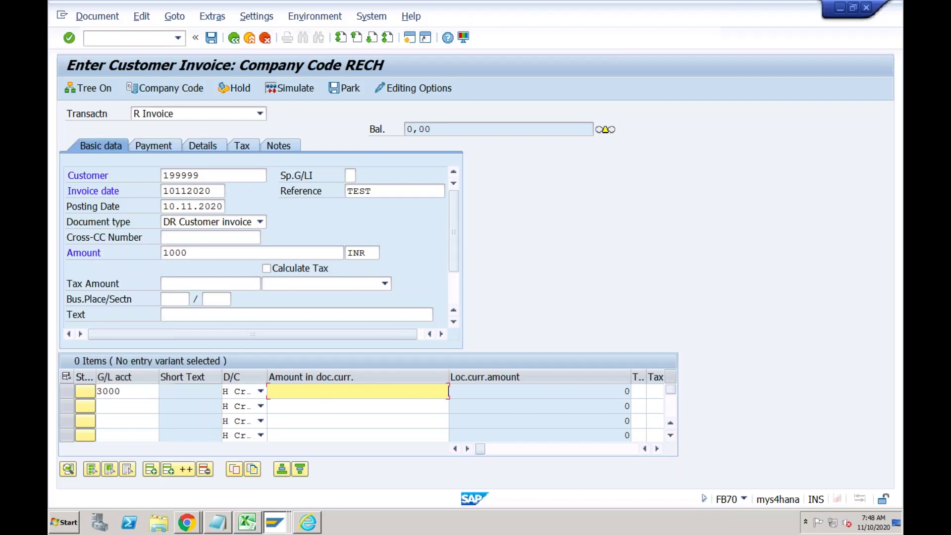
{"action": "type", "text": "1000"}
{"action": "key", "text": "Tab"}
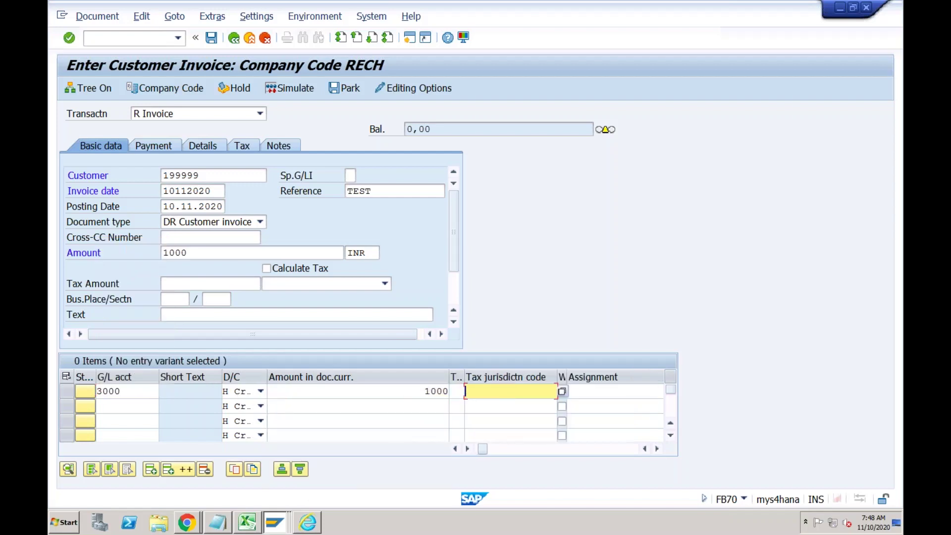
{"action": "key", "text": "Tab"}
{"action": "key", "text": "Tab"}
{"action": "key", "text": "Tab"}
{"action": "key", "text": "Tab"}
{"action": "key", "text": "Tab"}
{"action": "key", "text": "Tab"}
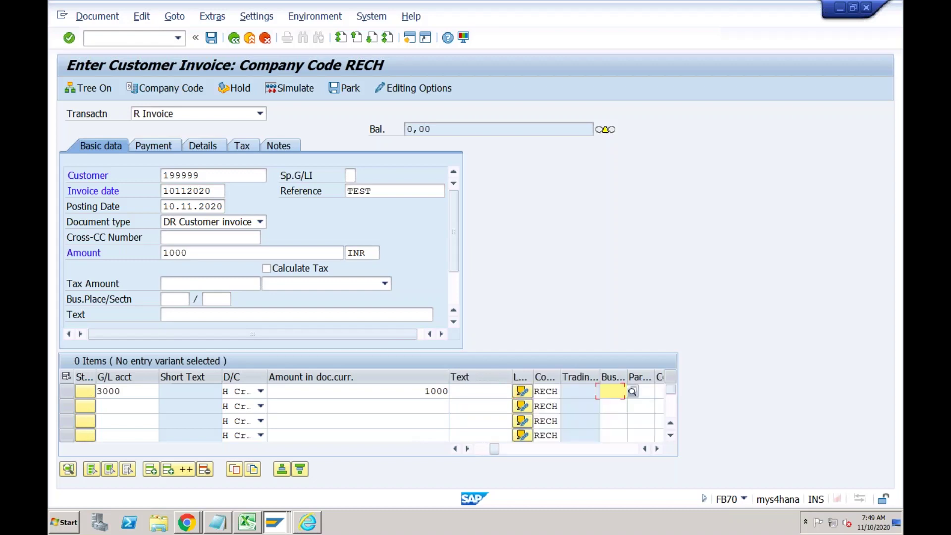
{"action": "key", "text": "Tab"}
{"action": "key", "text": "Tab"}
{"action": "key", "text": "Tab"}
{"action": "key", "text": "Tab"}
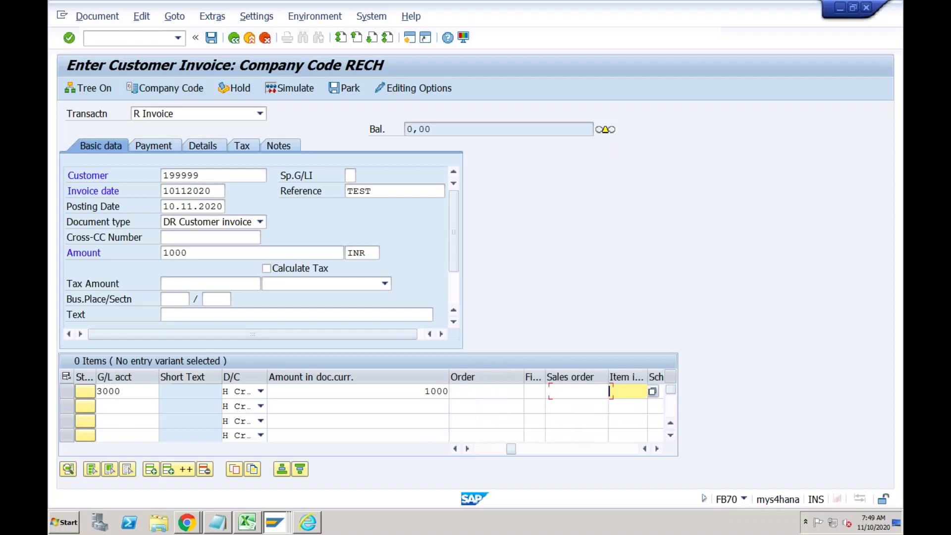
{"action": "key", "text": "shift+Tab"}
{"action": "key", "text": "shift+Tab"}
{"action": "key", "text": "shift+Tab"}
{"action": "key", "text": "shift+Tab"}
{"action": "key", "text": "shift+Tab"}
{"action": "key", "text": "shift+Tab"}
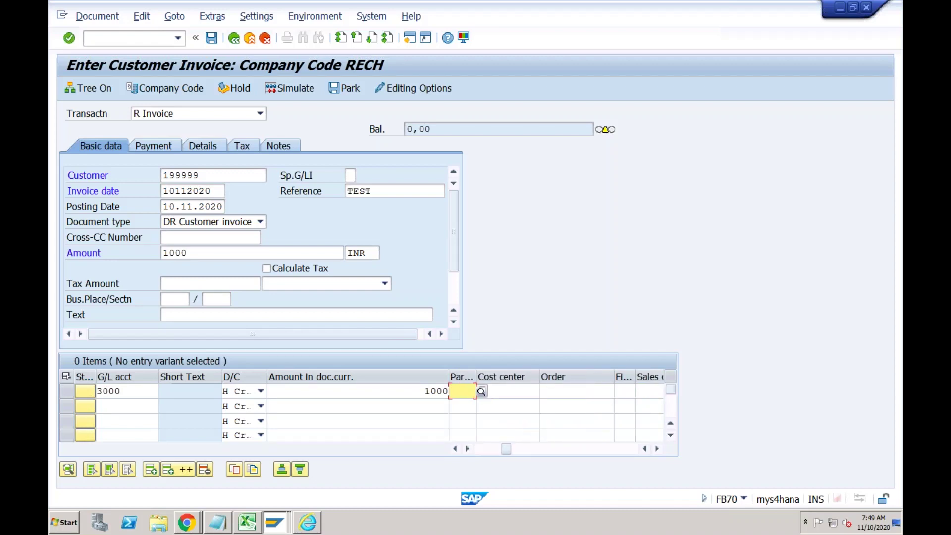
{"action": "key", "text": "Tab"}
{"action": "key", "text": "Tab"}
{"action": "key", "text": "Tab"}
{"action": "key", "text": "Tab"}
{"action": "key", "text": "Tab"}
{"action": "key", "text": "Tab"}
{"action": "key", "text": "Tab"}
{"action": "key", "text": "Tab"}
{"action": "key", "text": "Tab"}
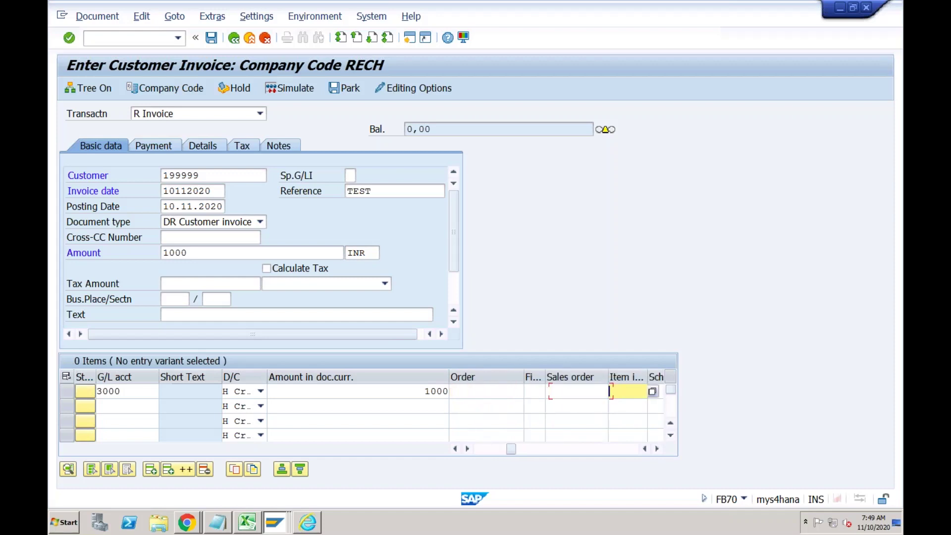
{"action": "key", "text": "Tab"}
{"action": "key", "text": "Tab"}
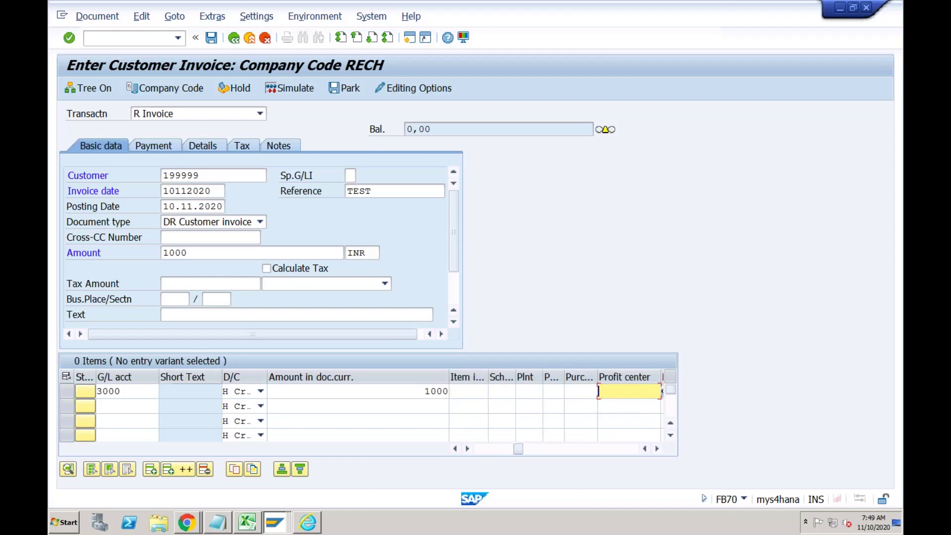
{"action": "key", "text": "Return"}
{"action": "key", "text": "Return"}
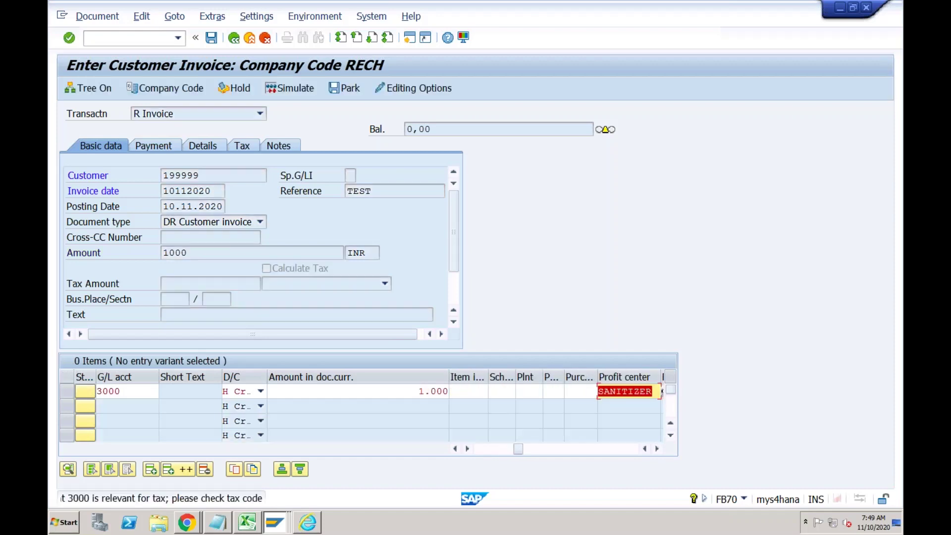
{"action": "key", "text": "Return"}
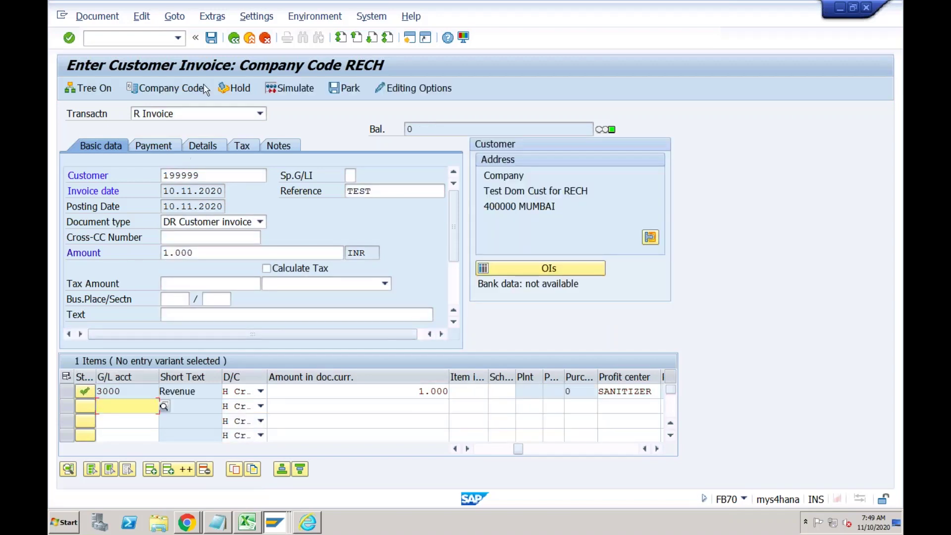
{"action": "left_click", "coordinate": [211, 39]}
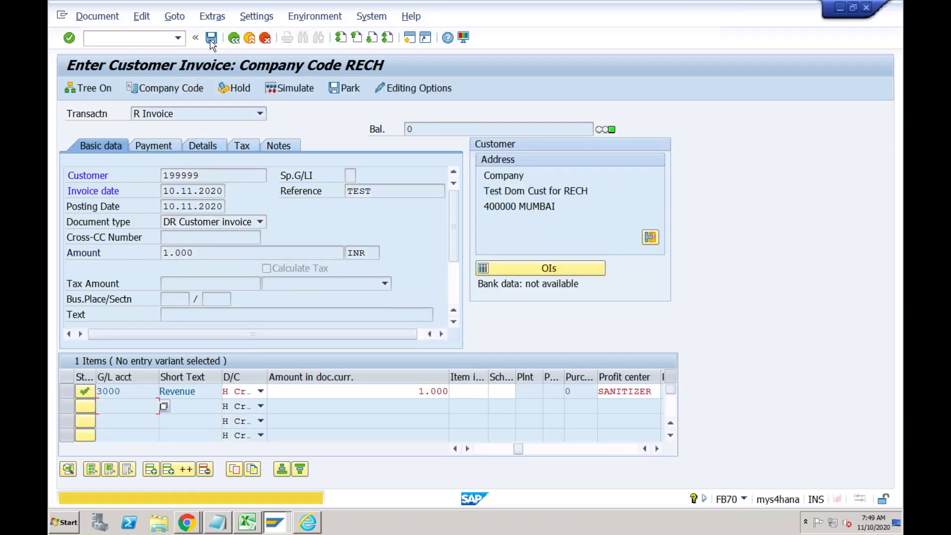
{"action": "left_click", "coordinate": [212, 39]}
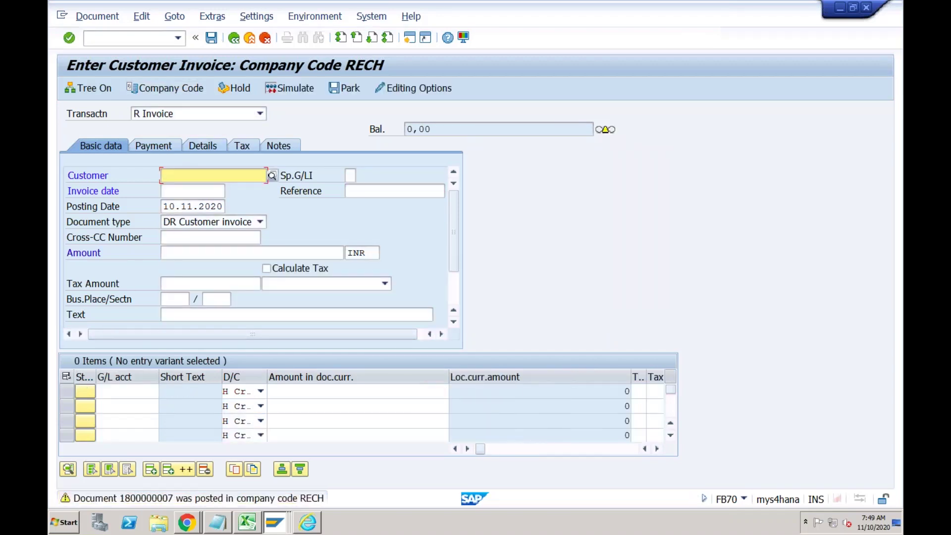
Begin an F-28 incoming payment dated 10112020 to bank account 2031 for 1000.
{"action": "left_click", "coordinate": [149, 39]}
{"action": "type", "text": "/nf-28"}
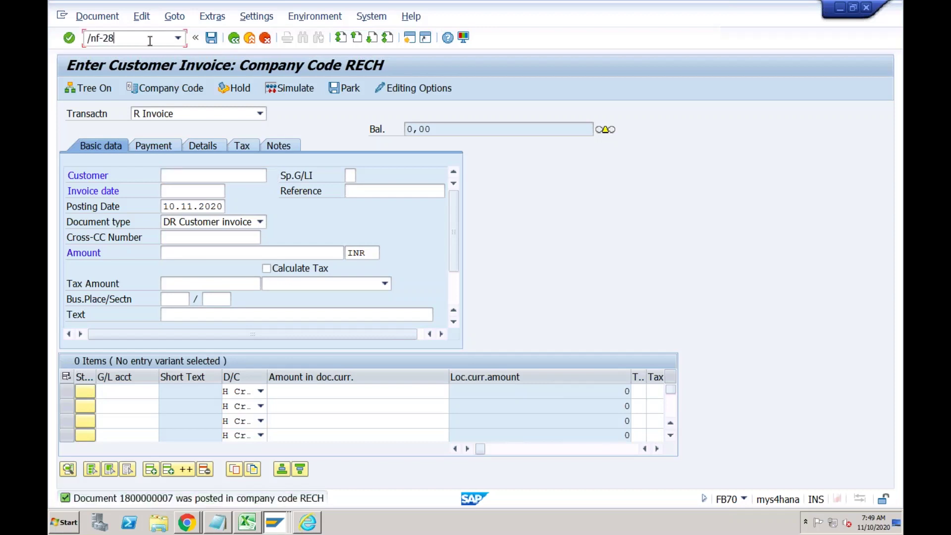
{"action": "key", "text": "Return"}
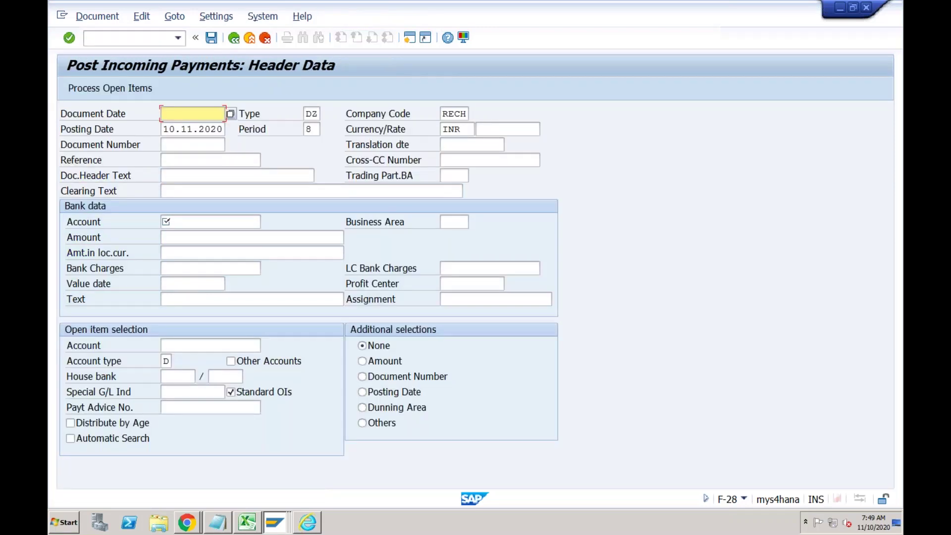
{"action": "type", "text": "10"}
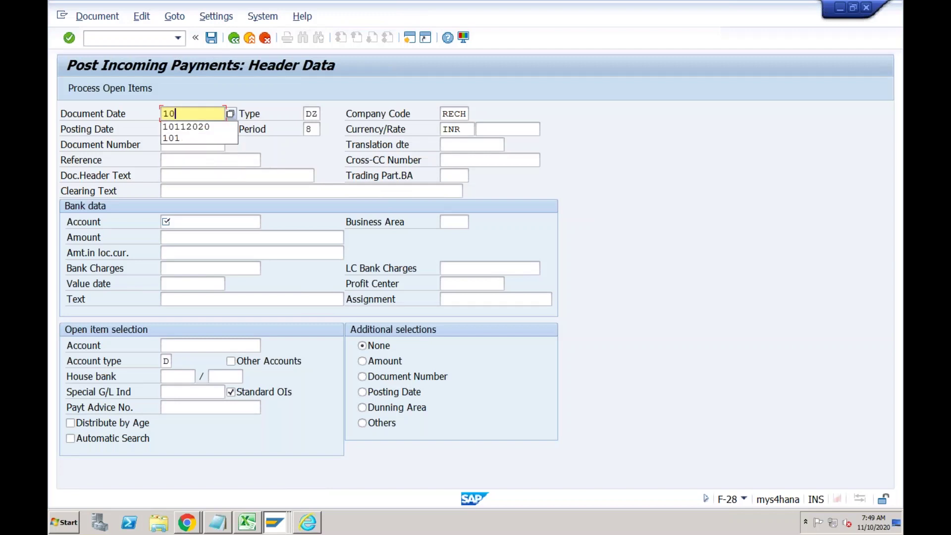
{"action": "type", "text": "112020"}
{"action": "key", "text": "Tab"}
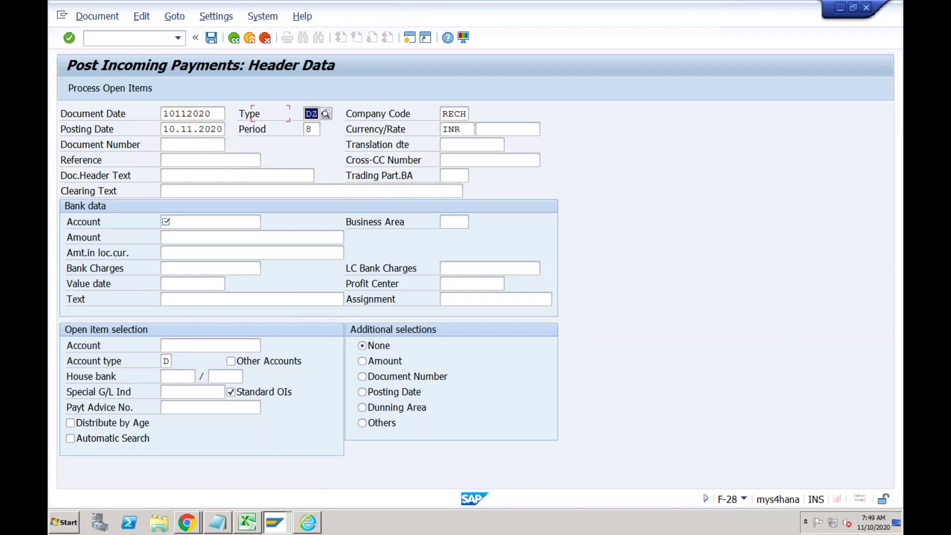
{"action": "key", "text": "Tab"}
{"action": "key", "text": "Tab"}
{"action": "key", "text": "Tab"}
{"action": "key", "text": "Tab"}
{"action": "key", "text": "Tab"}
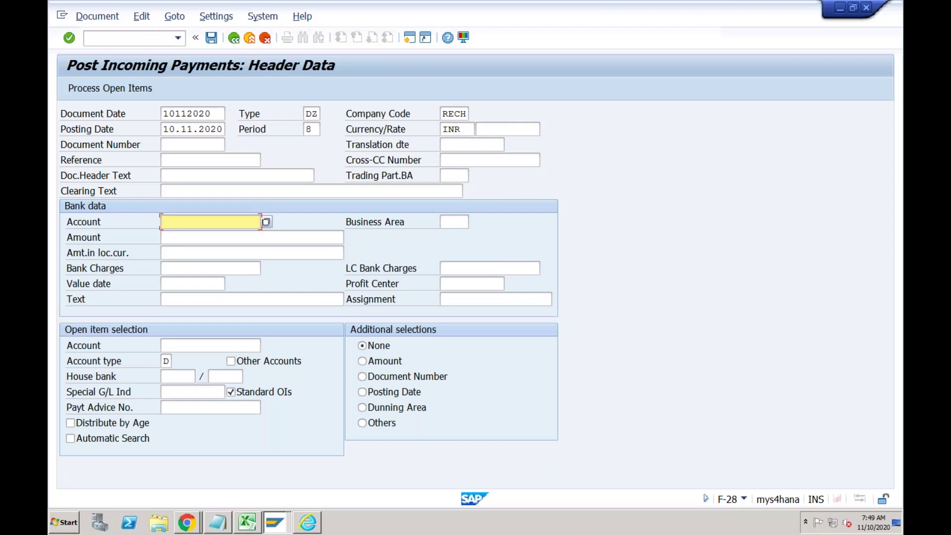
{"action": "type", "text": "2031"}
{"action": "key", "text": "Tab"}
{"action": "type", "text": "1000"}
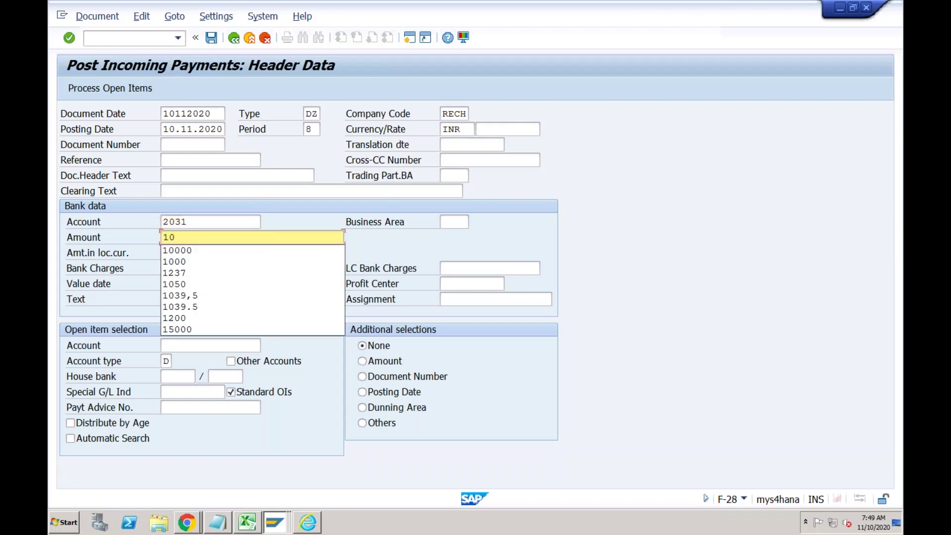
Select the RECH test domestic customer, set value date 10112020, and process open items.
{"action": "left_click", "coordinate": [174, 345]}
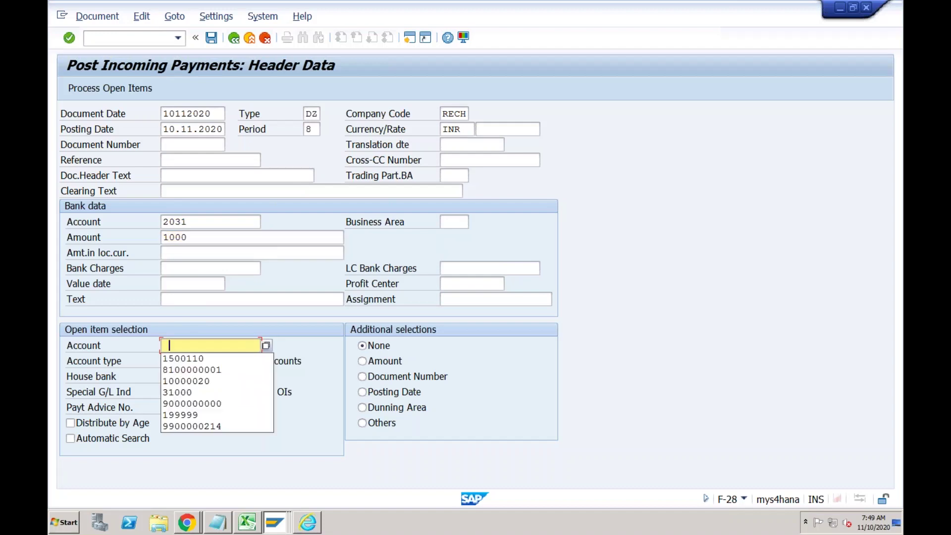
{"action": "key", "text": "Down"}
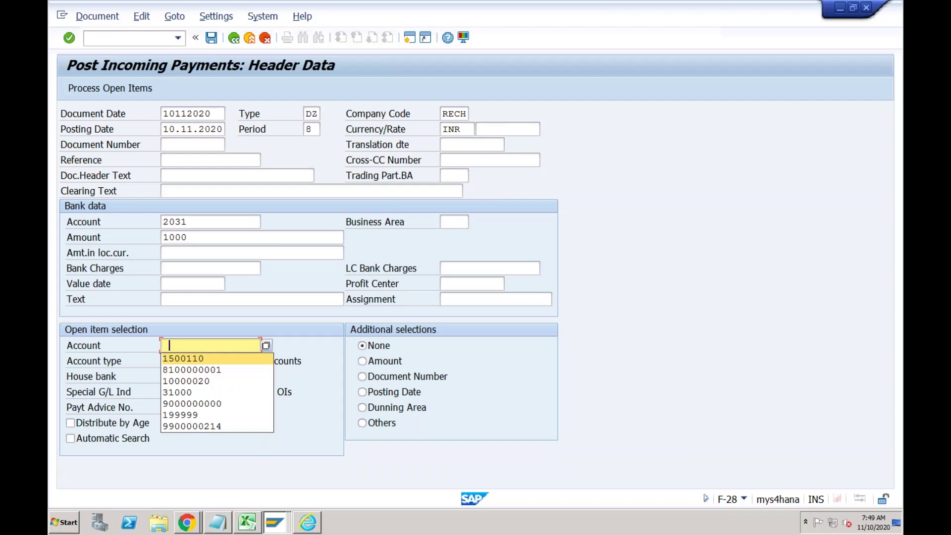
{"action": "left_click", "coordinate": [267, 346]}
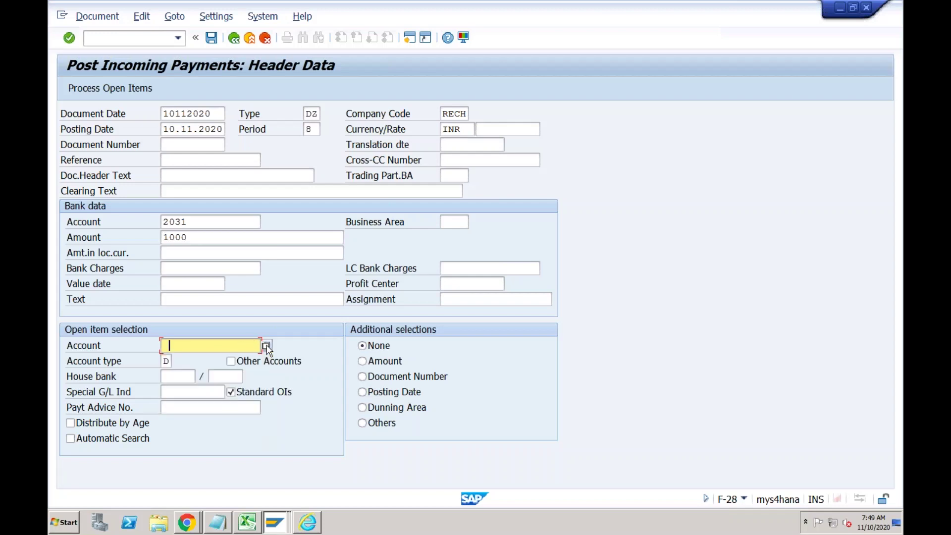
{"action": "left_click", "coordinate": [267, 347]}
{"action": "key", "text": "Return"}
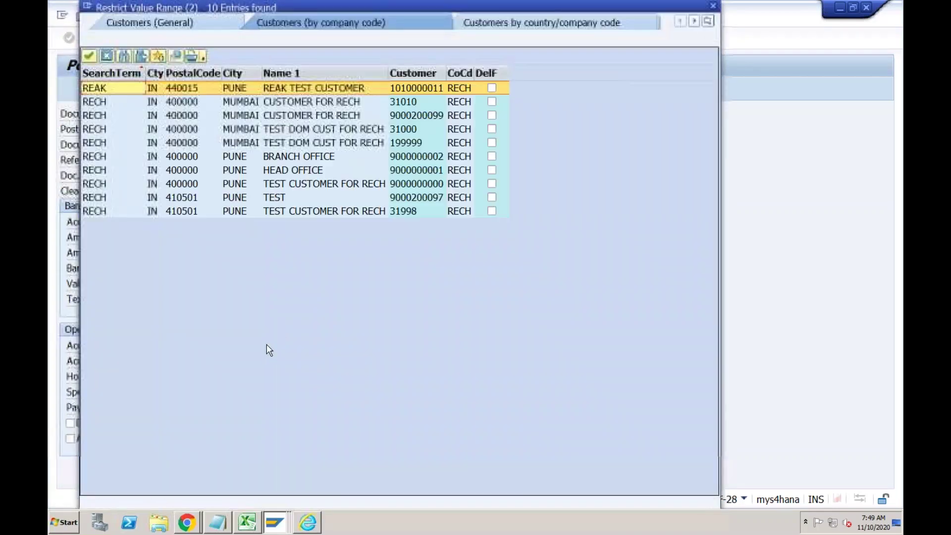
{"action": "double_click", "coordinate": [403, 144]}
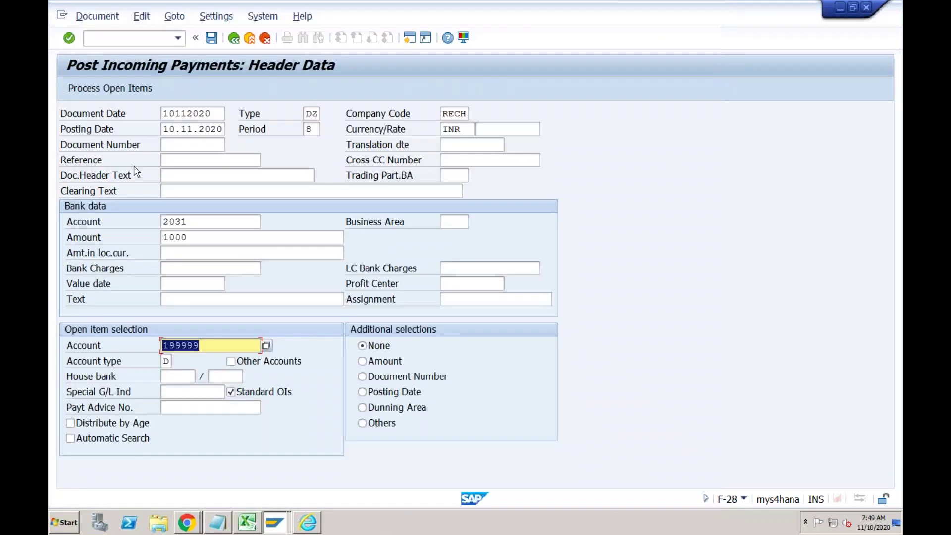
{"action": "left_click", "coordinate": [94, 89]}
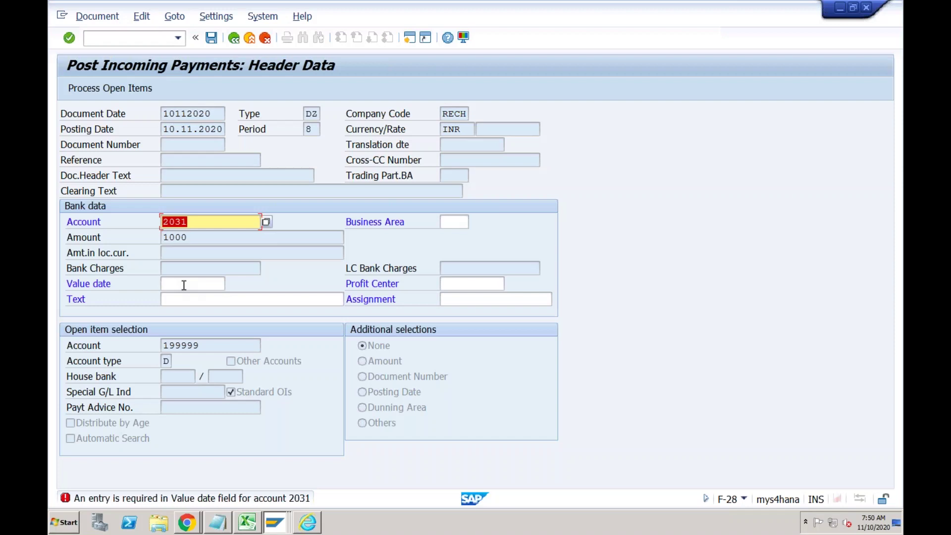
{"action": "left_click", "coordinate": [183, 286]}
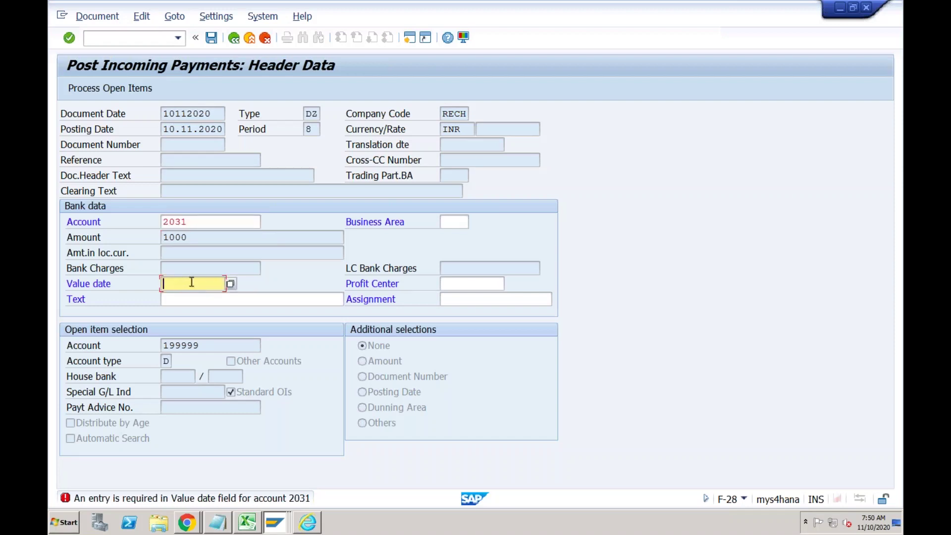
{"action": "left_click", "coordinate": [191, 282]}
{"action": "left_click", "coordinate": [192, 297]}
{"action": "key", "text": "Return"}
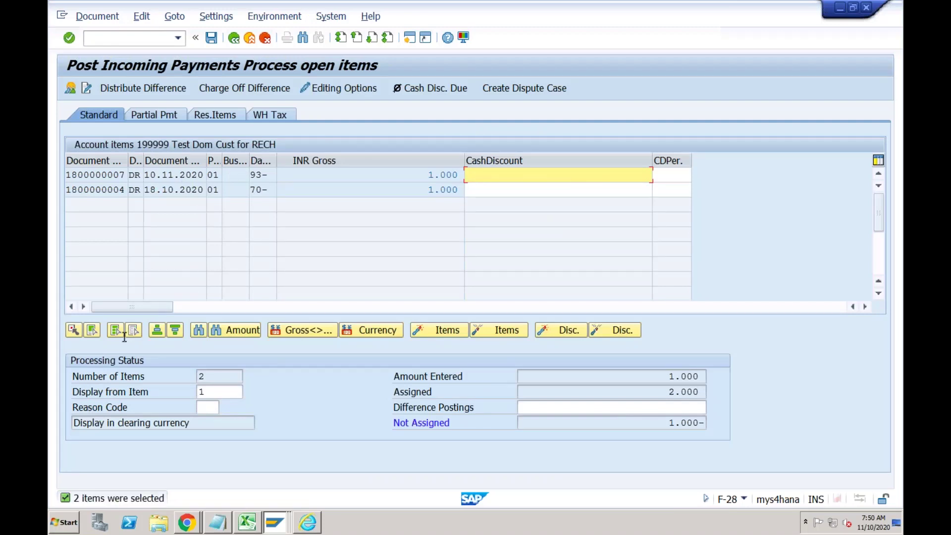
Deactivate the 18.10.2020 item, post the payment, and enter /nfbl5n as the next transaction.
{"action": "double_click", "coordinate": [442, 189]}
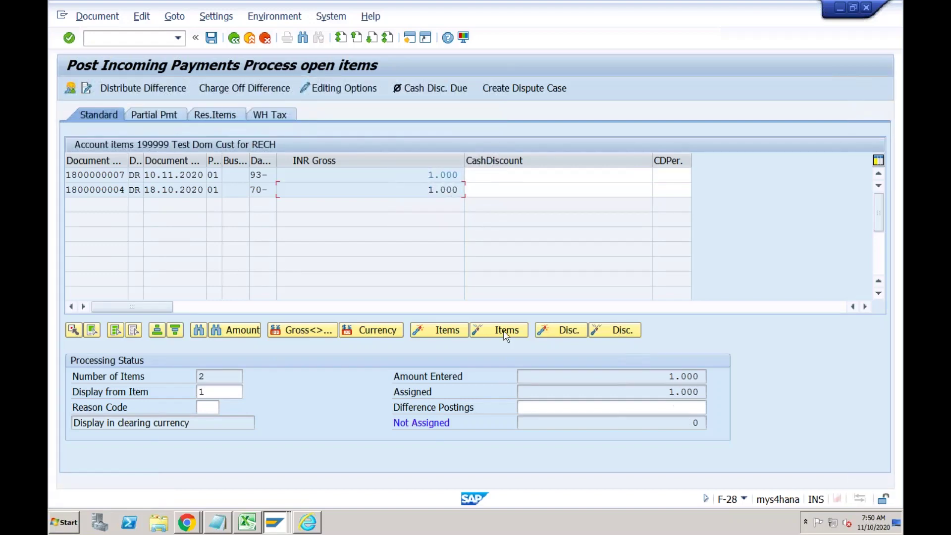
{"action": "left_click", "coordinate": [212, 38]}
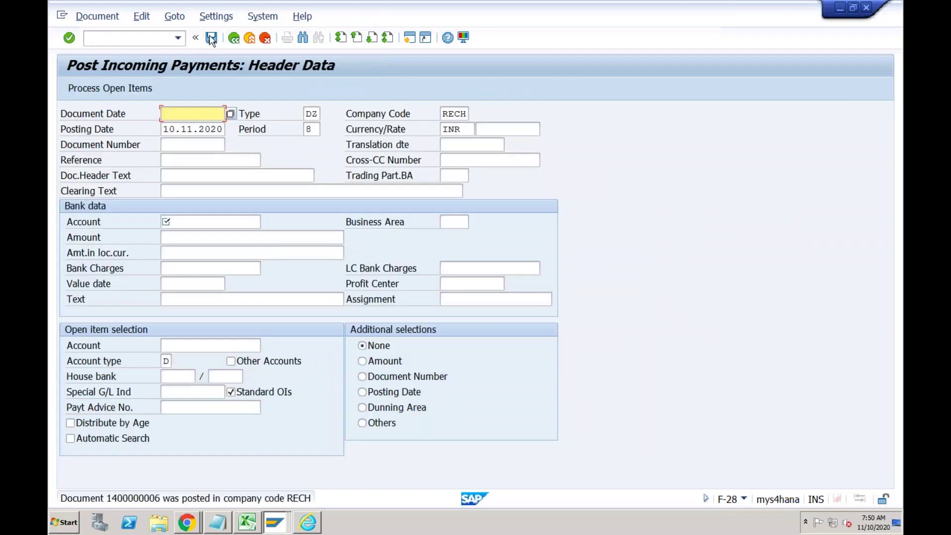
{"action": "left_click", "coordinate": [147, 39]}
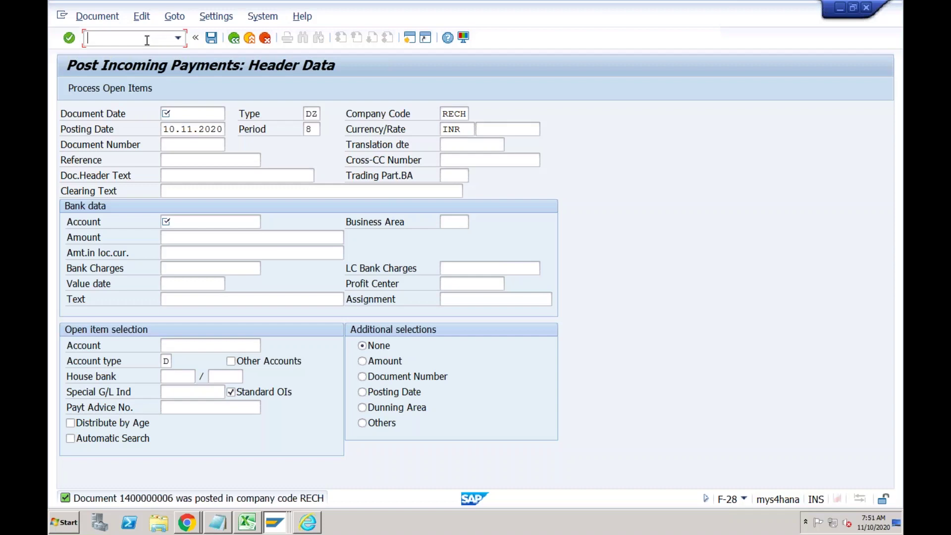
{"action": "type", "text": "/"}
{"action": "type", "text": "nfb"}
{"action": "type", "text": "l5n"}
Run FBL3N for G/L accounts 2030 to 2032 in RECH with All items selected.
{"action": "key", "text": "Return"}
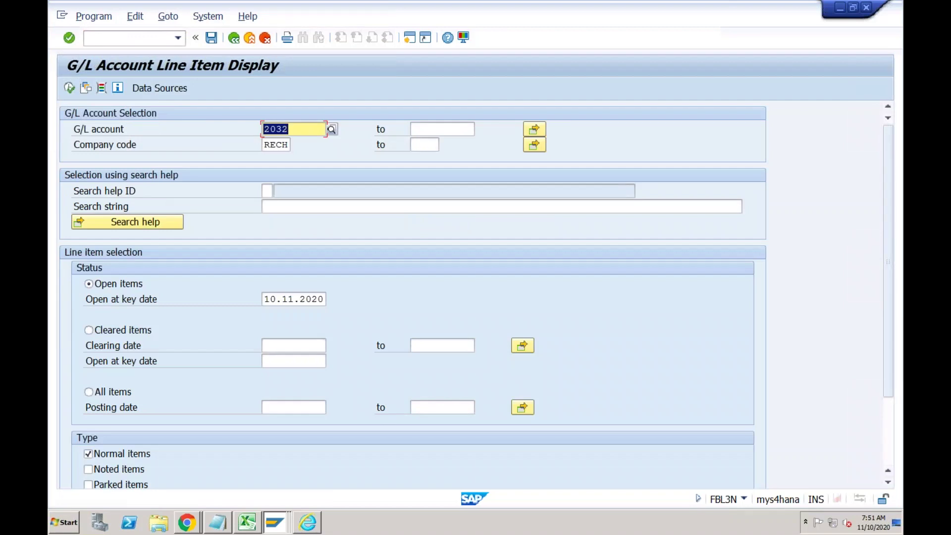
{"action": "left_click", "coordinate": [294, 130]}
{"action": "key", "text": "BackSpace"}
{"action": "type", "text": "0"}
{"action": "key", "text": "Tab"}
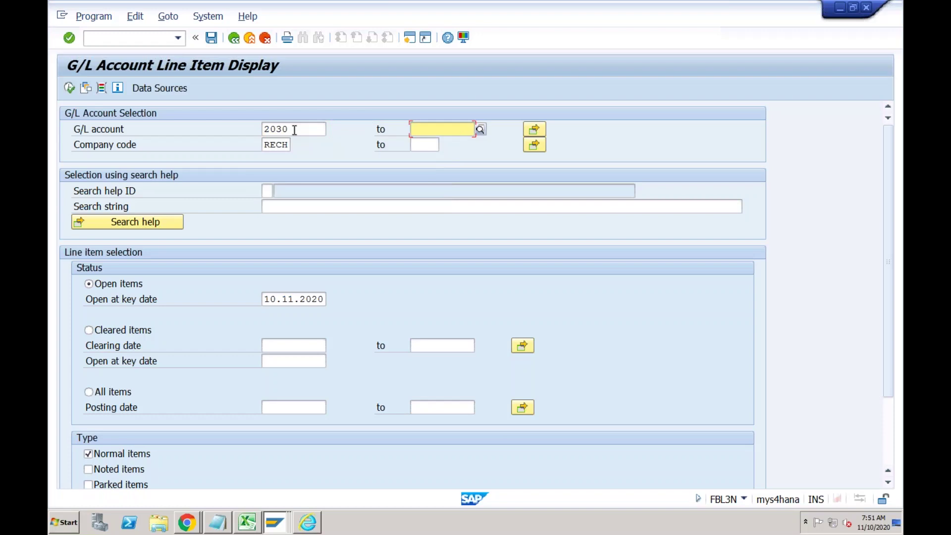
{"action": "type", "text": "2032"}
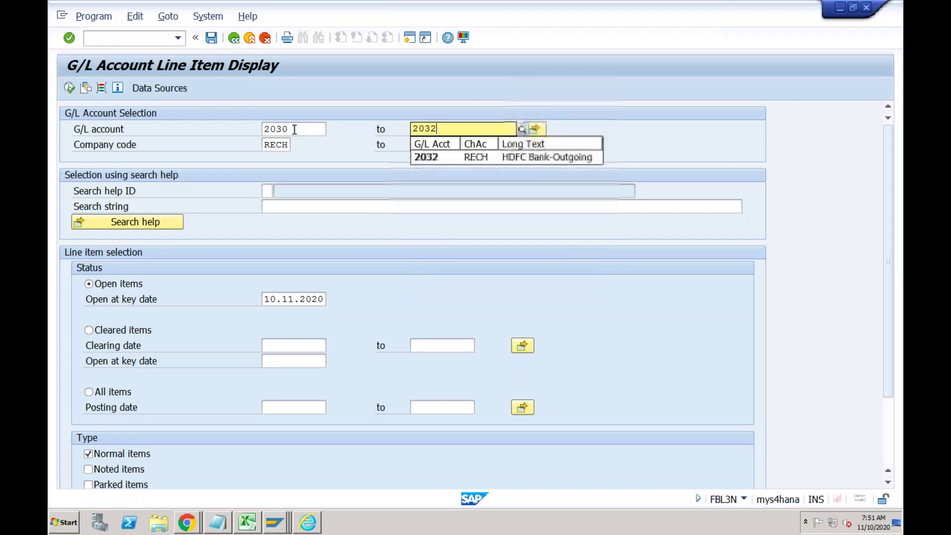
{"action": "key", "text": "Return"}
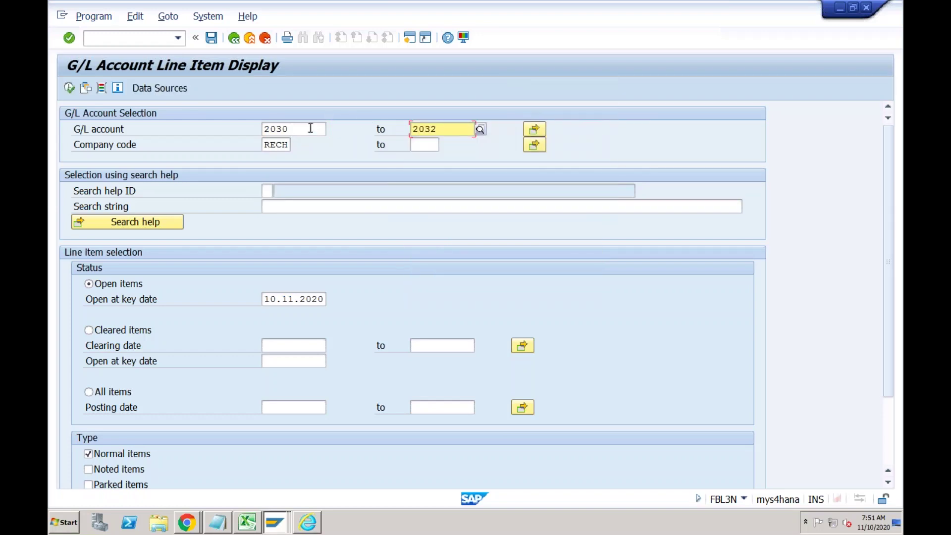
{"action": "left_click", "coordinate": [311, 128]}
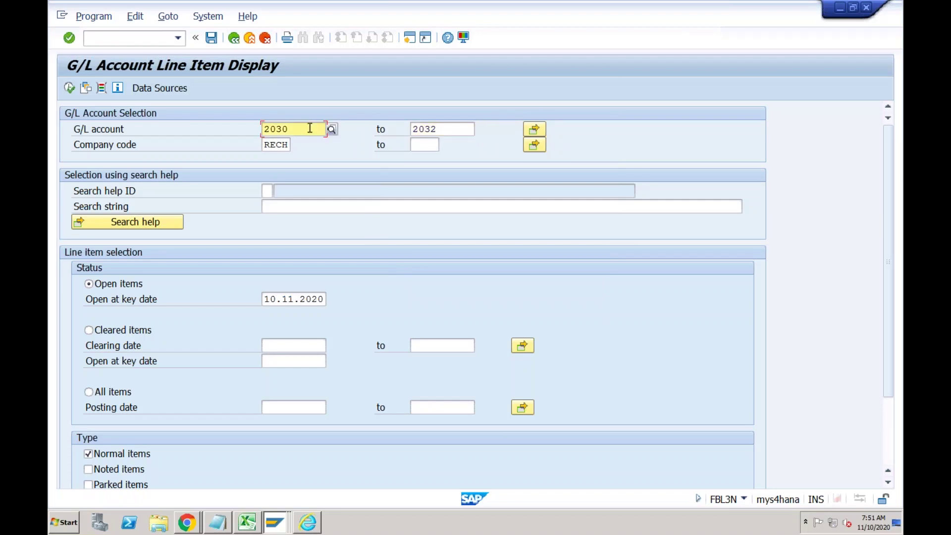
{"action": "left_click", "coordinate": [95, 393]}
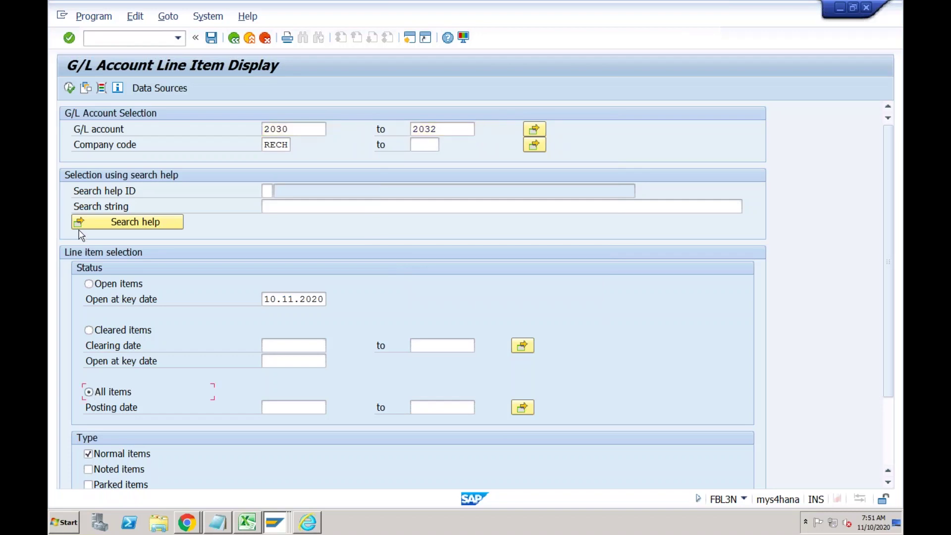
{"action": "left_click", "coordinate": [69, 89]}
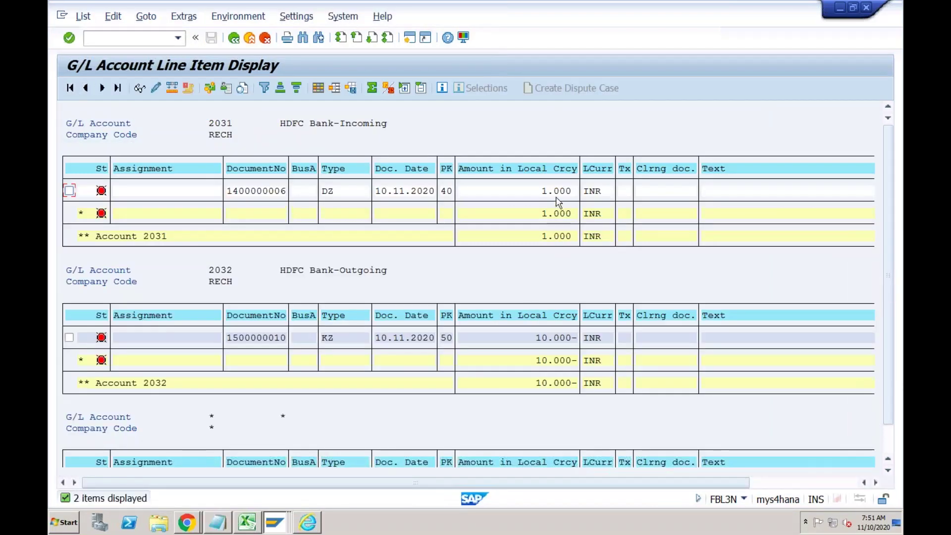
Point out the HDFC Bank-Incoming account with its 1.000 incoming and 10.000- outgoing amounts.
{"action": "left_click", "coordinate": [354, 125]}
{"action": "left_click", "coordinate": [539, 193]}
{"action": "left_click", "coordinate": [532, 339]}
{"action": "left_click", "coordinate": [278, 192]}
{"action": "left_click", "coordinate": [244, 524]}
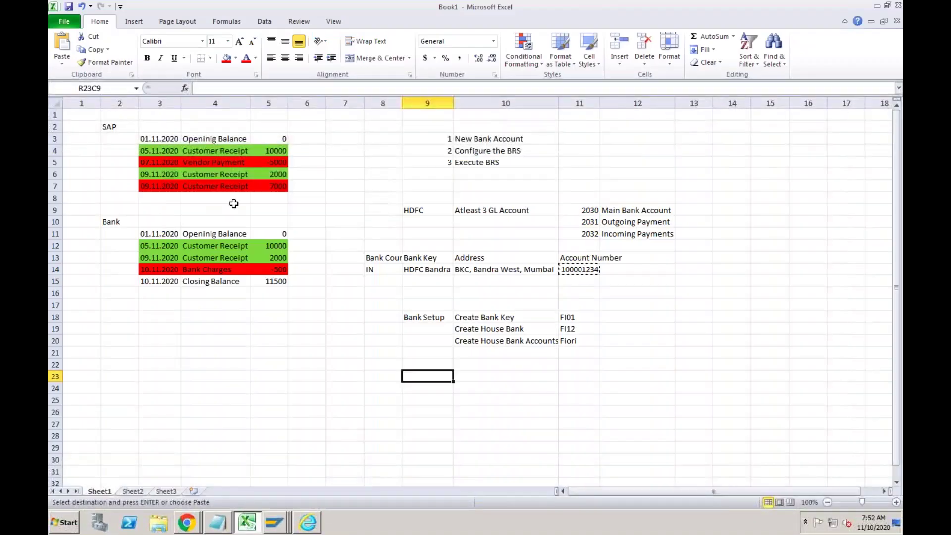
{"action": "left_click", "coordinate": [231, 186]}
{"action": "left_click", "coordinate": [232, 163]}
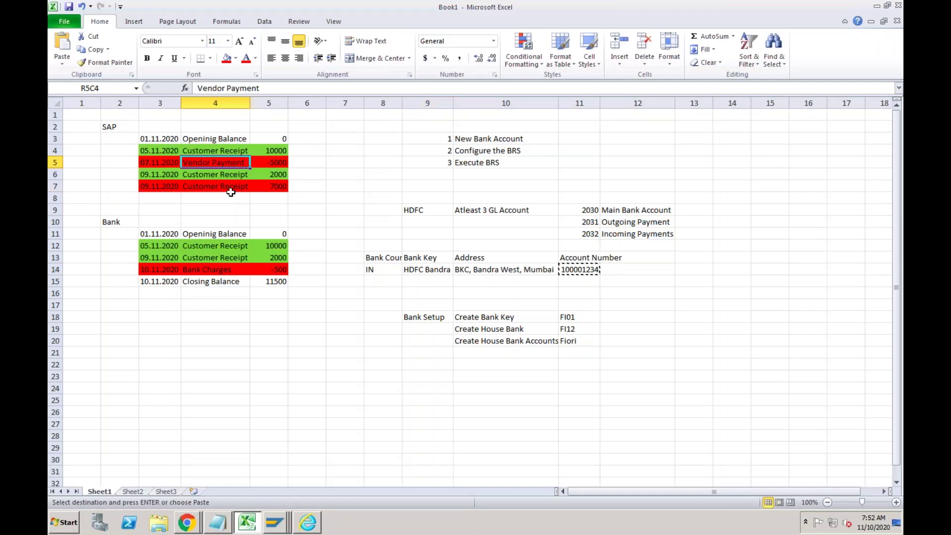
{"action": "left_click", "coordinate": [231, 187]}
{"action": "left_click", "coordinate": [228, 163]}
{"action": "left_click", "coordinate": [227, 174]}
{"action": "left_click", "coordinate": [225, 152]}
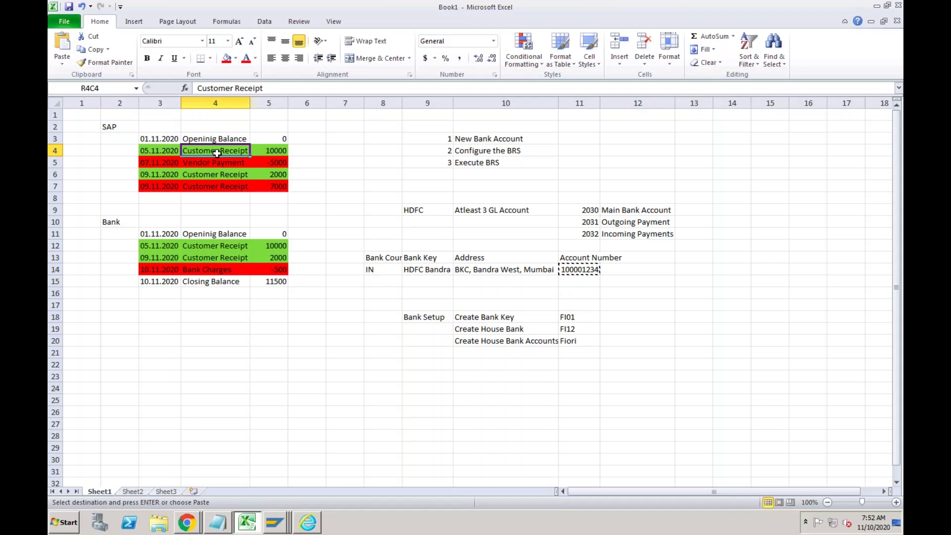
Insert a new row 4 copying the first receipt's date and description, with amount 10000.
{"action": "double_click", "coordinate": [266, 150]}
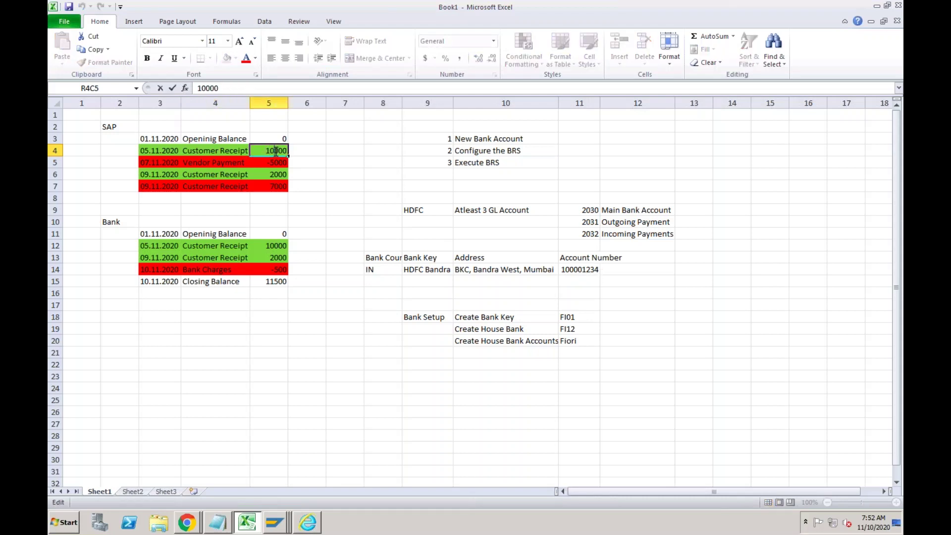
{"action": "key", "text": "Delete"}
{"action": "left_click", "coordinate": [261, 173]}
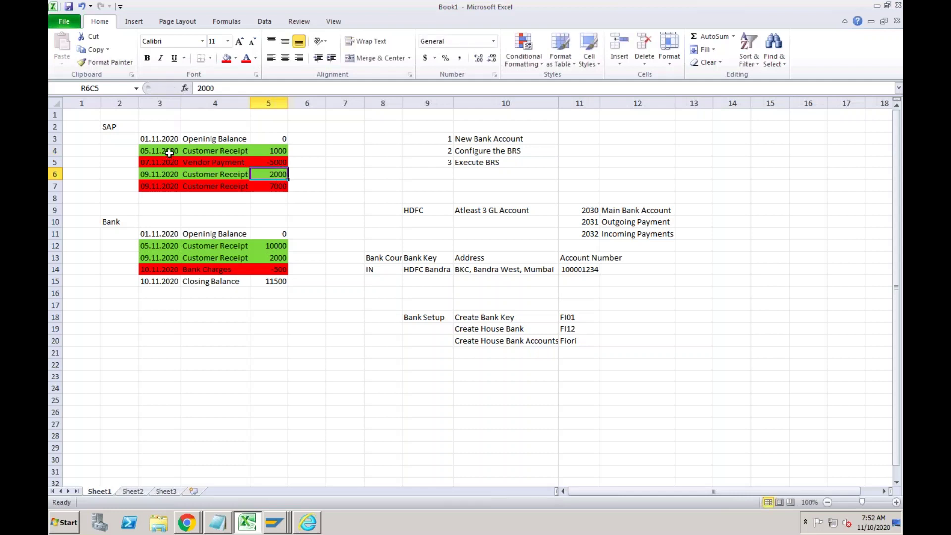
{"action": "left_click", "coordinate": [55, 150]}
{"action": "right_click", "coordinate": [56, 151]}
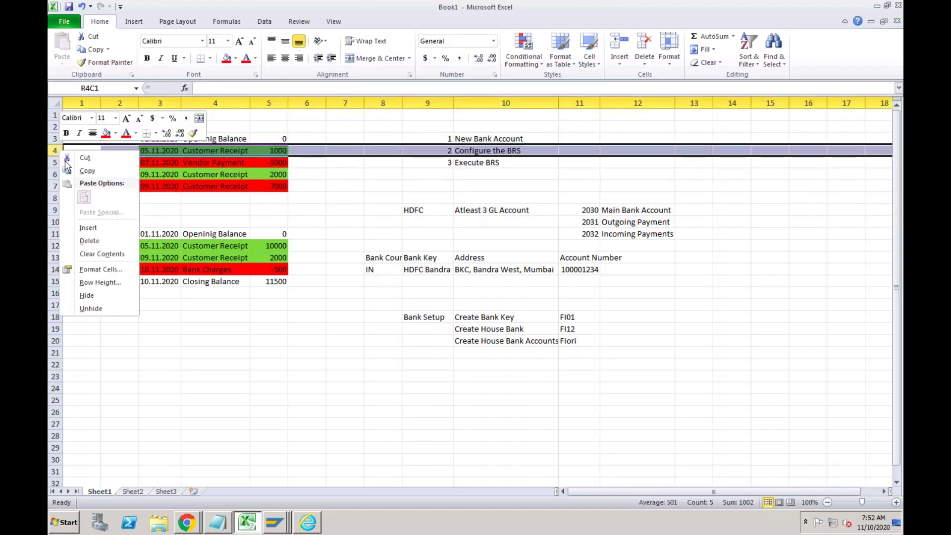
{"action": "left_click", "coordinate": [88, 224]}
{"action": "left_click_drag", "start_coordinate": [162, 162], "coordinate": [202, 163]}
{"action": "key", "text": "ctrl+c"}
{"action": "left_click", "coordinate": [169, 150]}
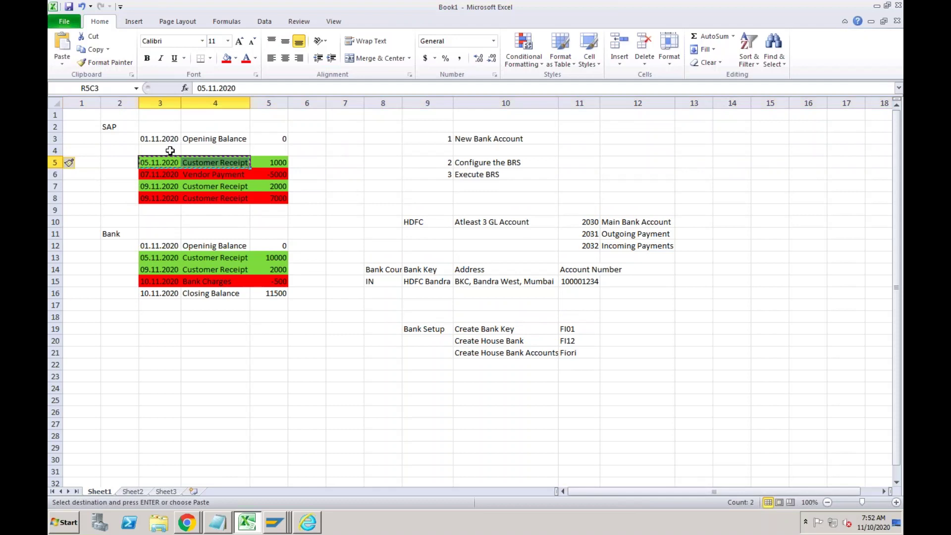
{"action": "key", "text": "ctrl+v"}
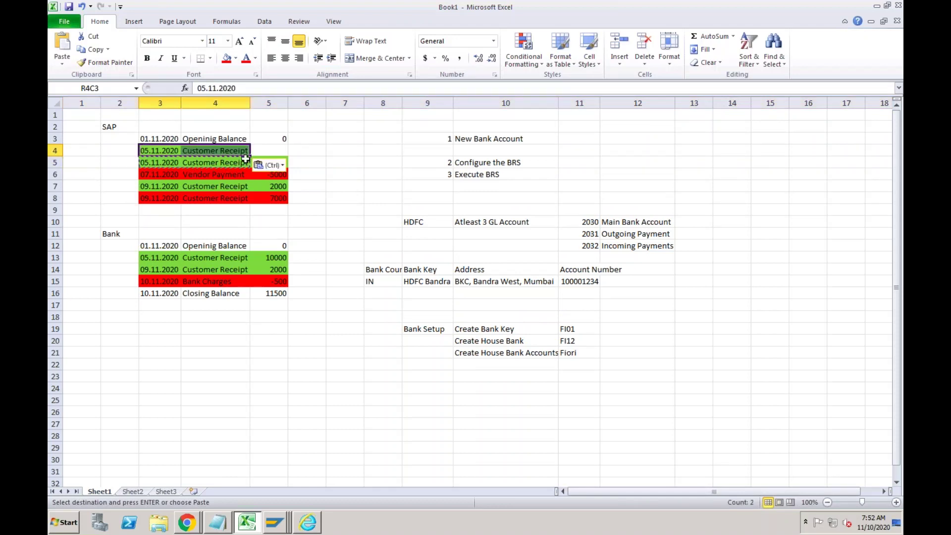
{"action": "left_click", "coordinate": [265, 150]}
{"action": "type", "text": "10000"}
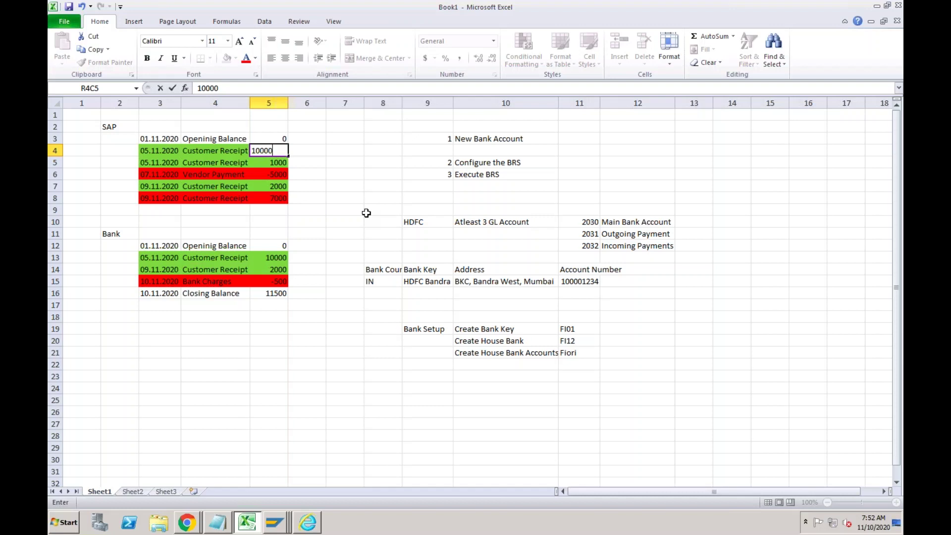
{"action": "key", "text": "Return"}
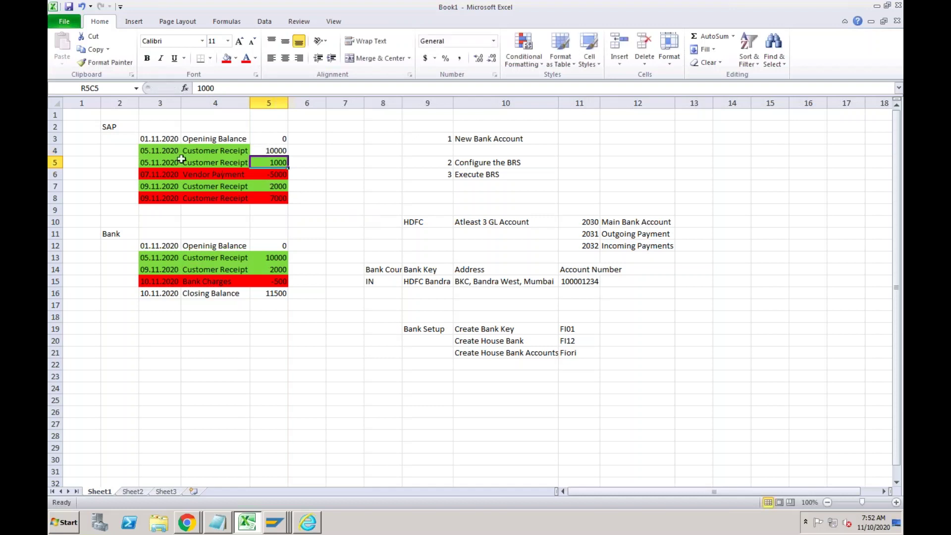
Change the second receipt's date in R5C3 from 05 to 10.11.2020.
{"action": "double_click", "coordinate": [149, 161]}
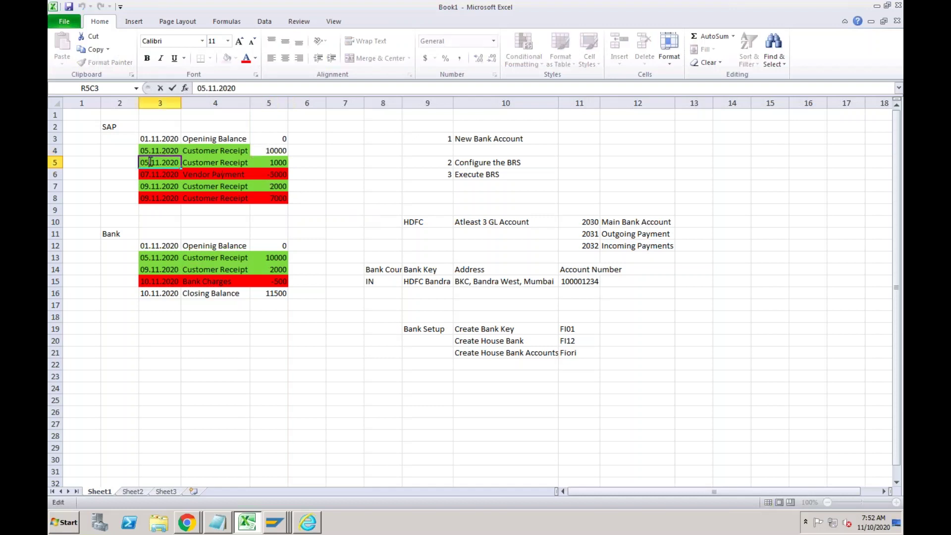
{"action": "left_click_drag", "start_coordinate": [149, 162], "coordinate": [141, 162]}
{"action": "type", "text": "10"}
{"action": "key", "text": "Return"}
{"action": "left_click", "coordinate": [151, 151]}
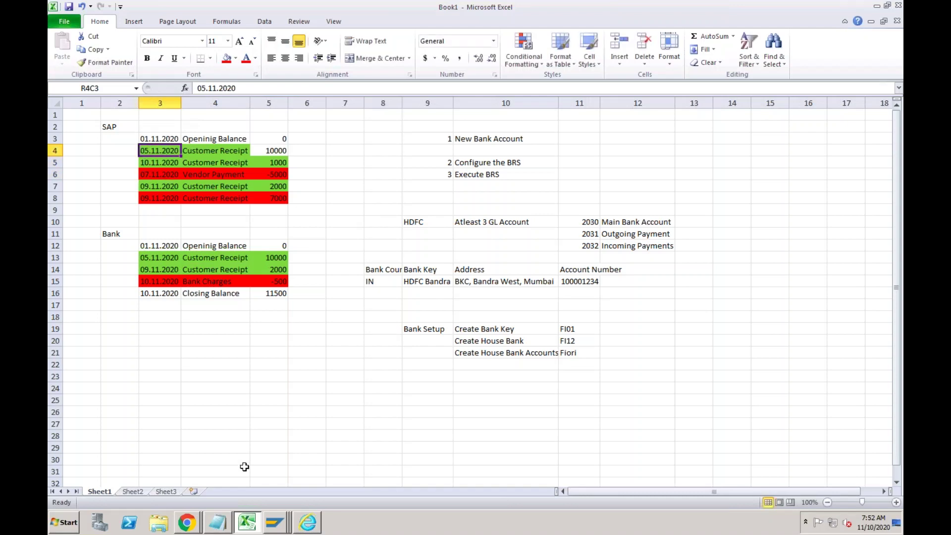
{"action": "left_click", "coordinate": [268, 521]}
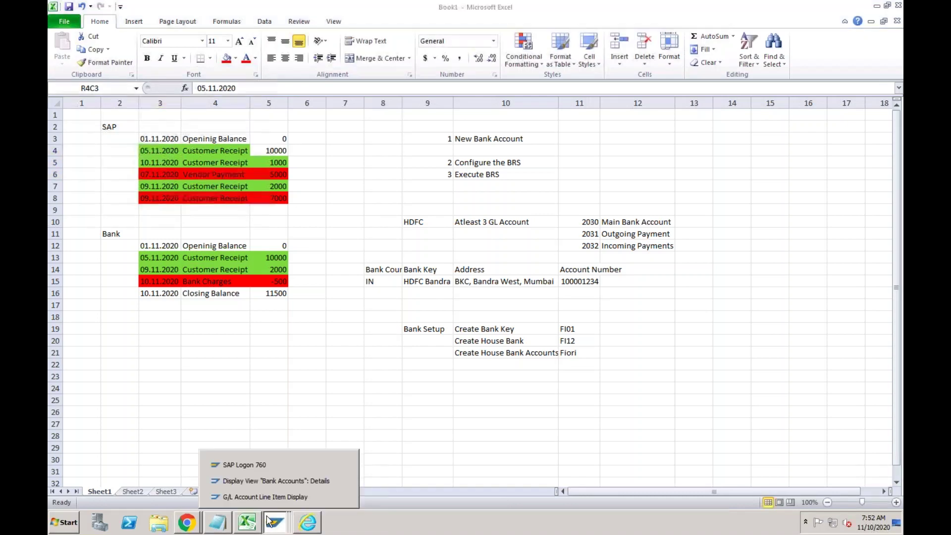
Fill an FB70 header for customer 199999, date 10112020, reference TEST, amount 10000.
{"action": "left_click", "coordinate": [257, 487]}
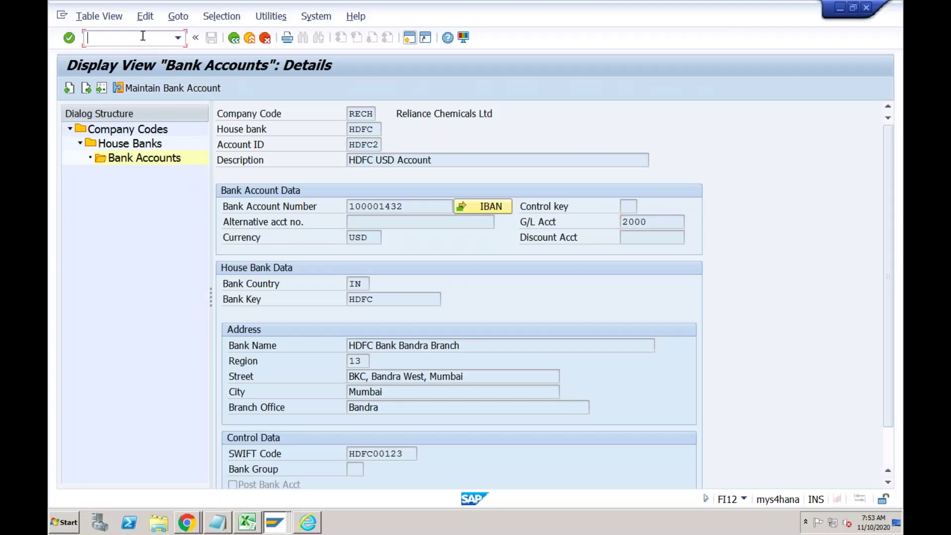
{"action": "type", "text": "/nfbl3n"}
{"action": "key", "text": "Return"}
{"action": "key", "text": "Down"}
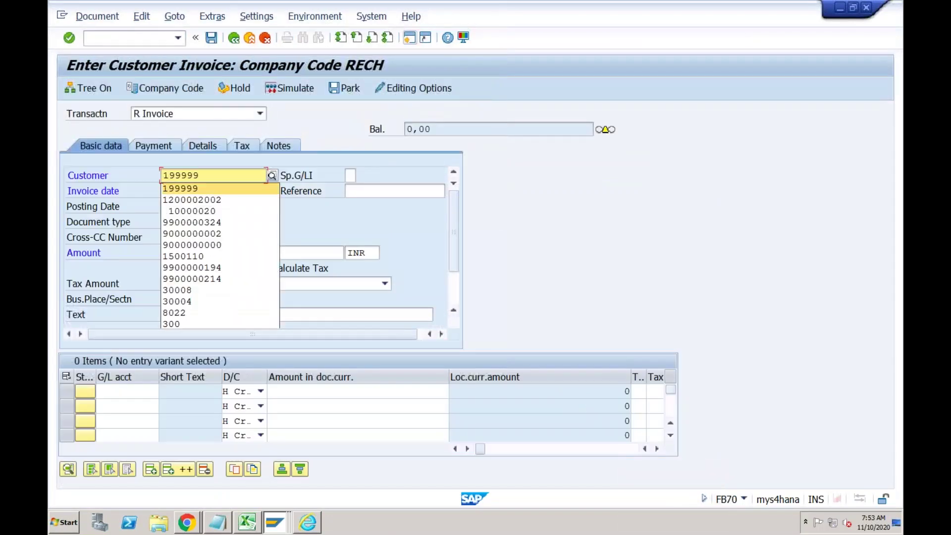
{"action": "key", "text": "Return"}
{"action": "key", "text": "Tab"}
{"action": "key", "text": "Return"}
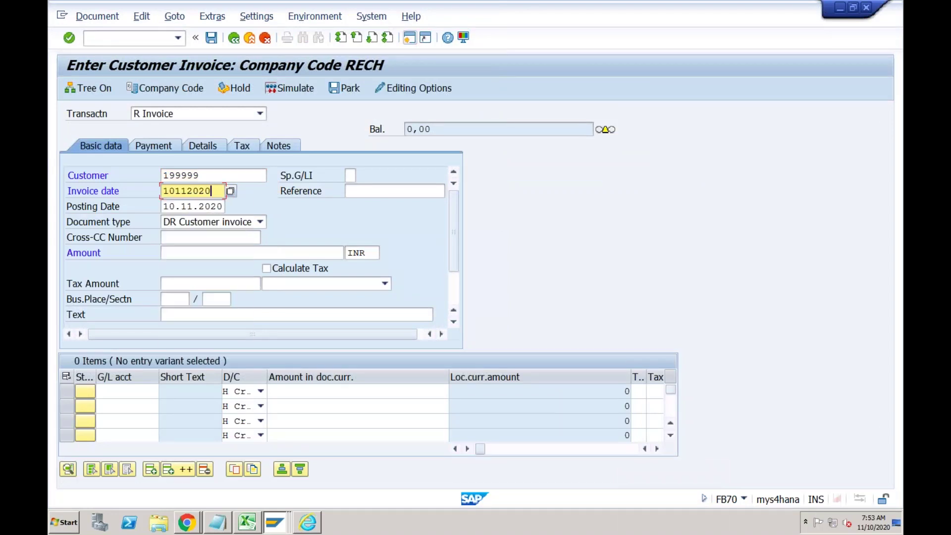
{"action": "key", "text": "Tab"}
{"action": "key", "text": "Return"}
{"action": "key", "text": "Tab"}
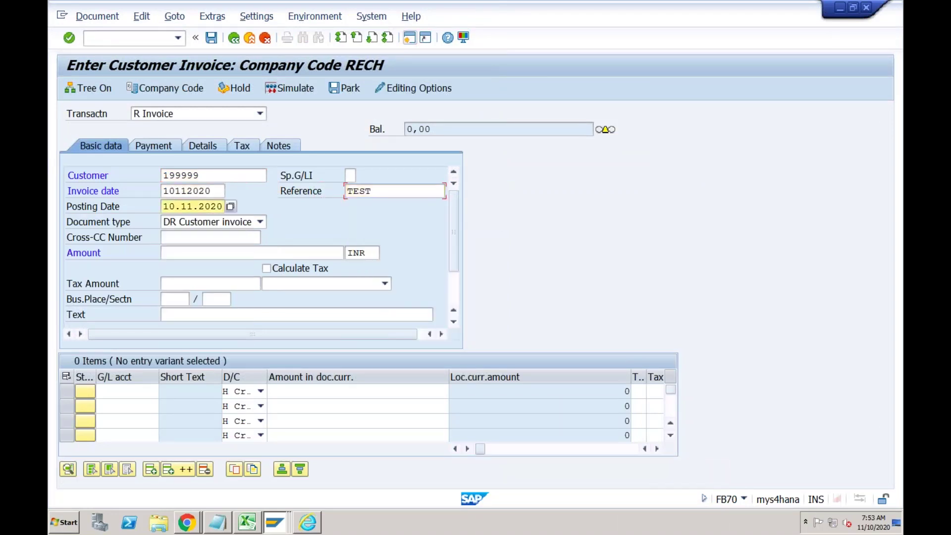
{"action": "key", "text": "Tab"}
{"action": "key", "text": "Tab"}
{"action": "key", "text": "Tab"}
{"action": "key", "text": "Return"}
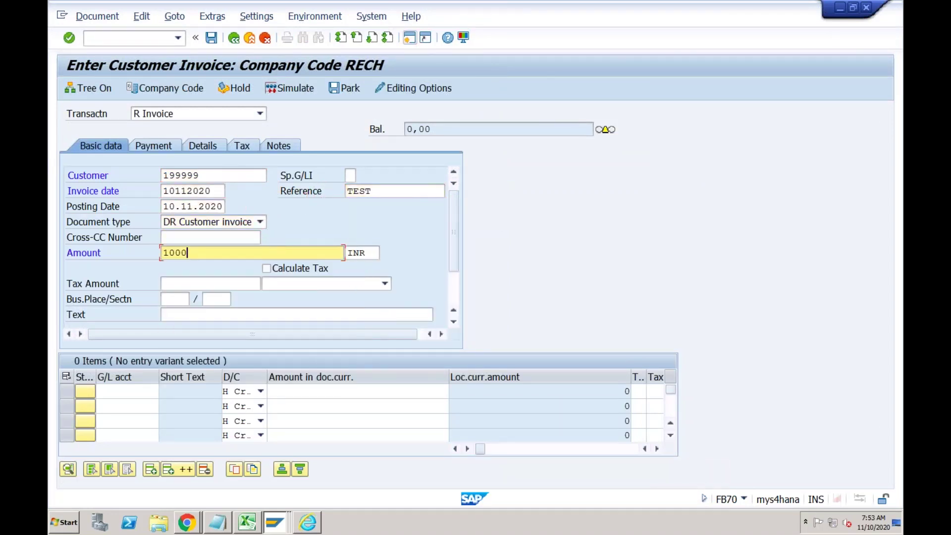
{"action": "key", "text": "Tab"}
{"action": "key", "text": "Tab"}
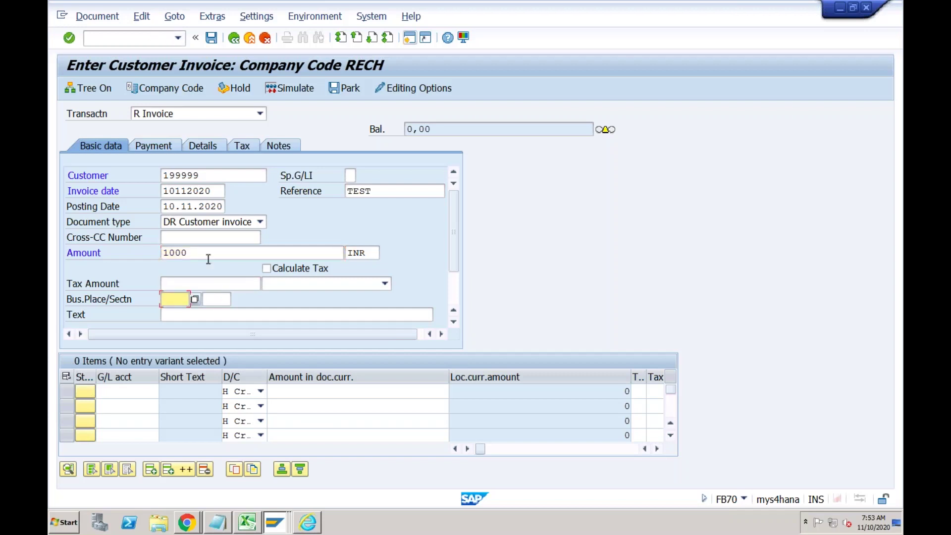
{"action": "left_click", "coordinate": [129, 391]}
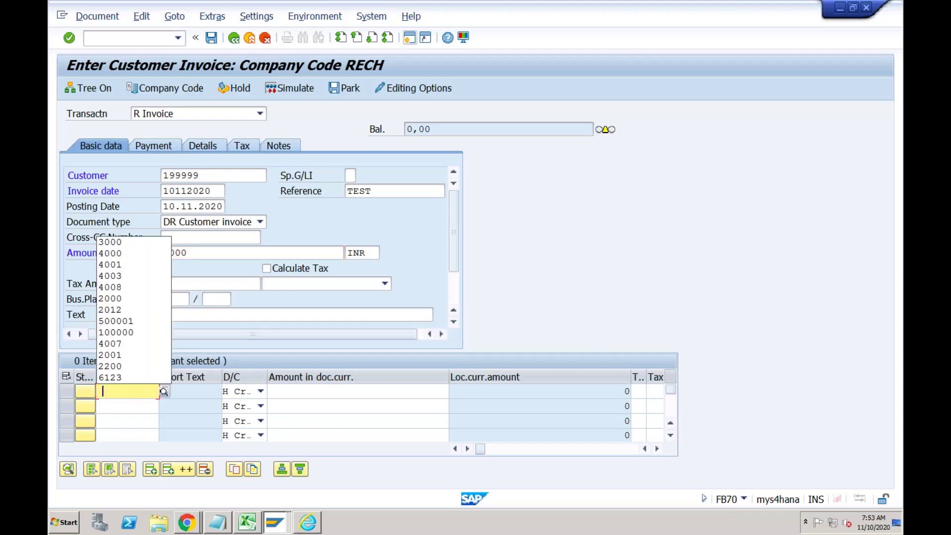
{"action": "left_click", "coordinate": [206, 253]}
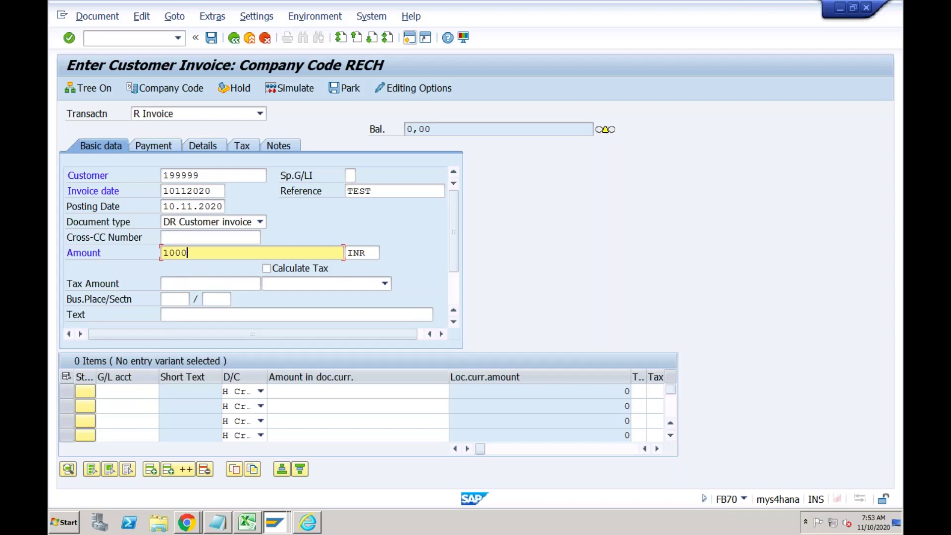
{"action": "type", "text": "0"}
Add a line to G/L 3000 with amount * and profit center SANITIZER, then post.
{"action": "left_click", "coordinate": [121, 392]}
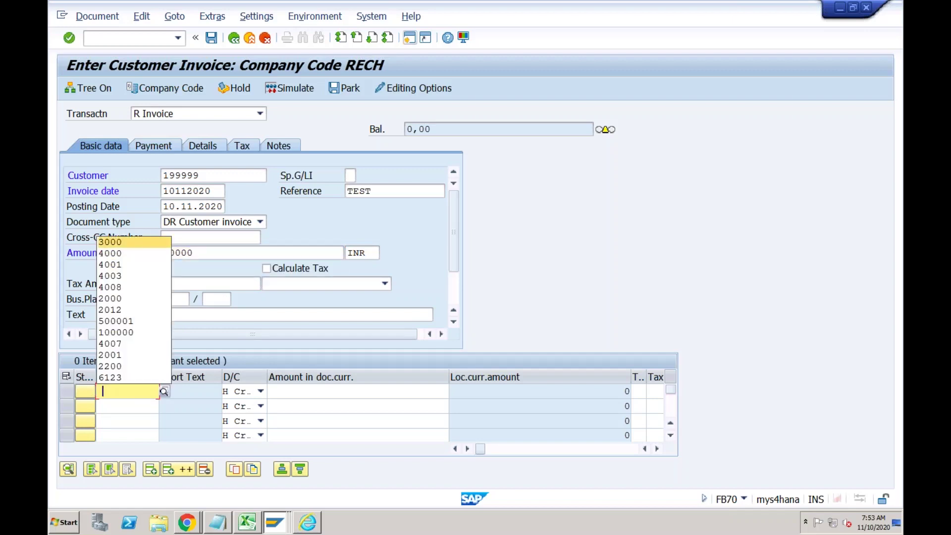
{"action": "key", "text": "Tab"}
{"action": "key", "text": "Tab"}
{"action": "type", "text": "*"}
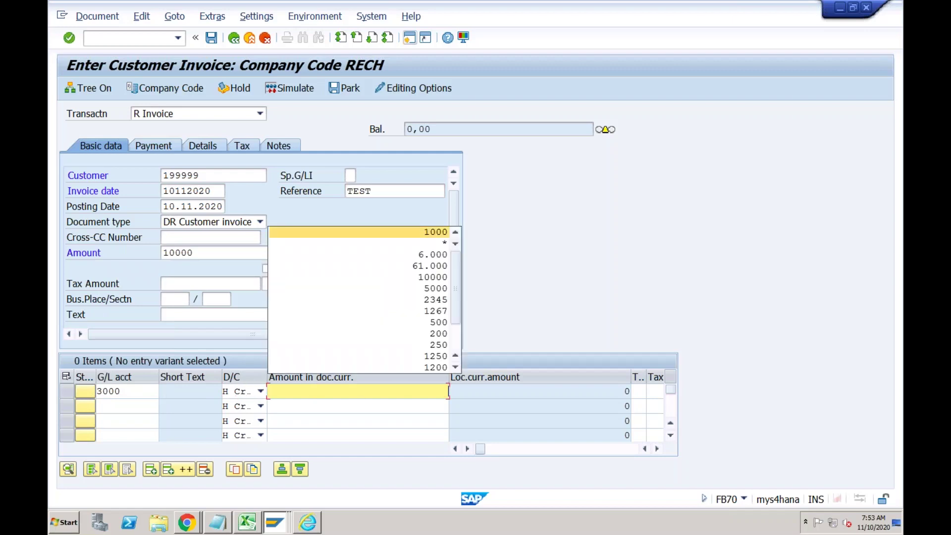
{"action": "key", "text": "Tab"}
{"action": "key", "text": "Tab"}
{"action": "key", "text": "Tab"}
{"action": "key", "text": "Tab"}
{"action": "key", "text": "Tab"}
{"action": "key", "text": "Tab"}
{"action": "key", "text": "Tab"}
{"action": "key", "text": "Tab"}
{"action": "key", "text": "Tab"}
{"action": "key", "text": "Tab"}
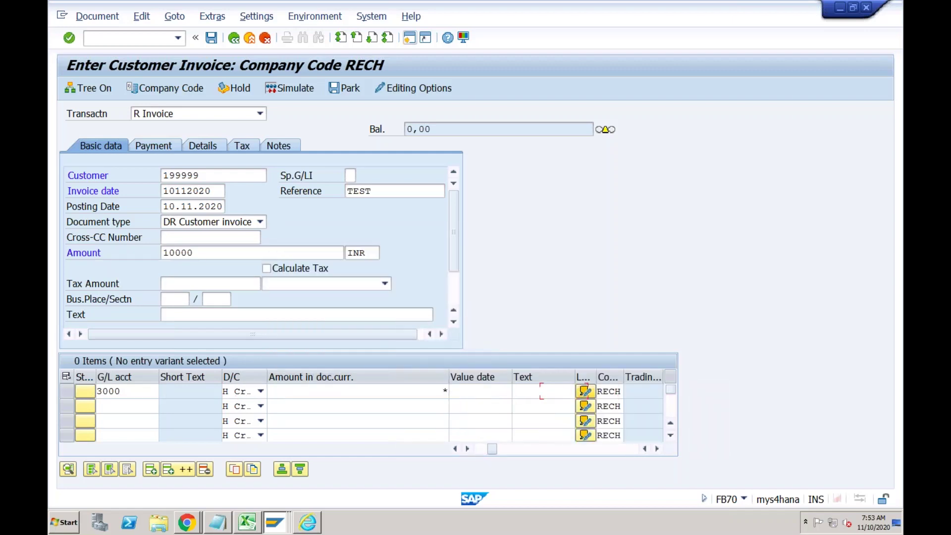
{"action": "key", "text": "Tab"}
{"action": "key", "text": "Tab"}
{"action": "key", "text": "Tab"}
{"action": "key", "text": "Tab"}
{"action": "key", "text": "Tab"}
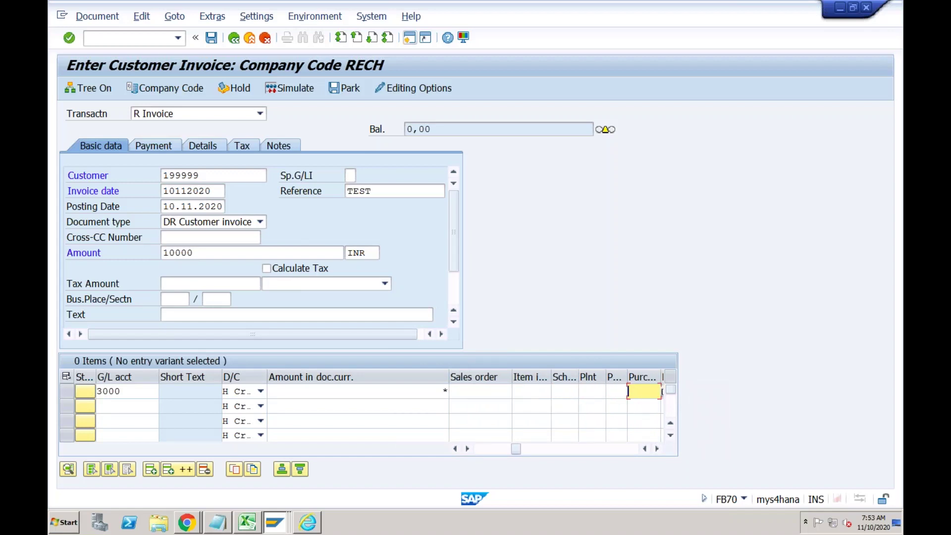
{"action": "key", "text": "Tab"}
{"action": "type", "text": "SANITIZER"}
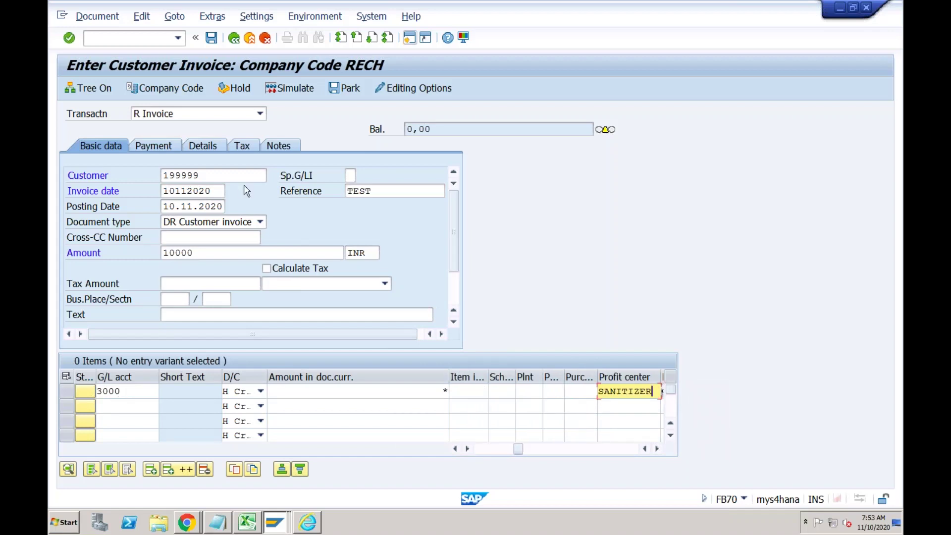
{"action": "left_click", "coordinate": [211, 38]}
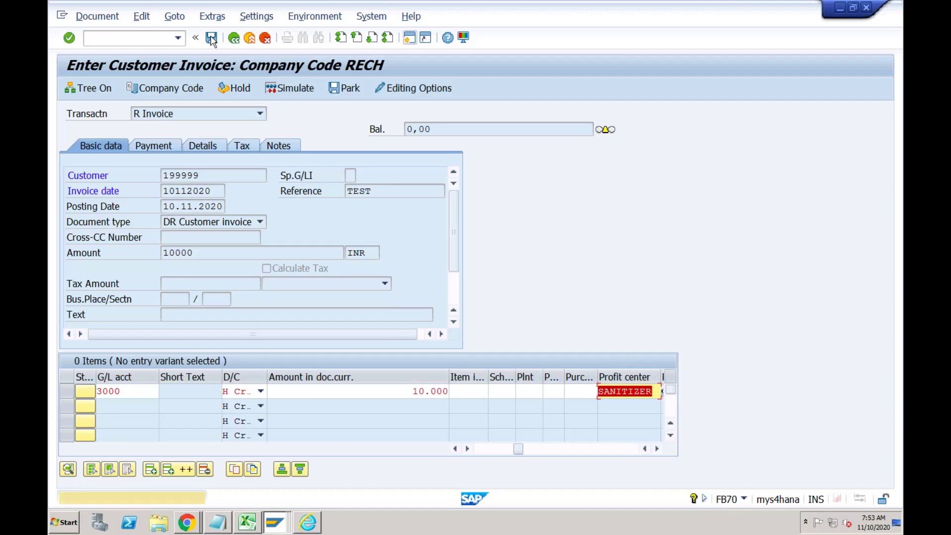
{"action": "left_click", "coordinate": [212, 39]}
Start an F-28 incoming payment dated 10.11.2020 to bank account 2031 for amount 10000.
{"action": "left_click", "coordinate": [146, 40]}
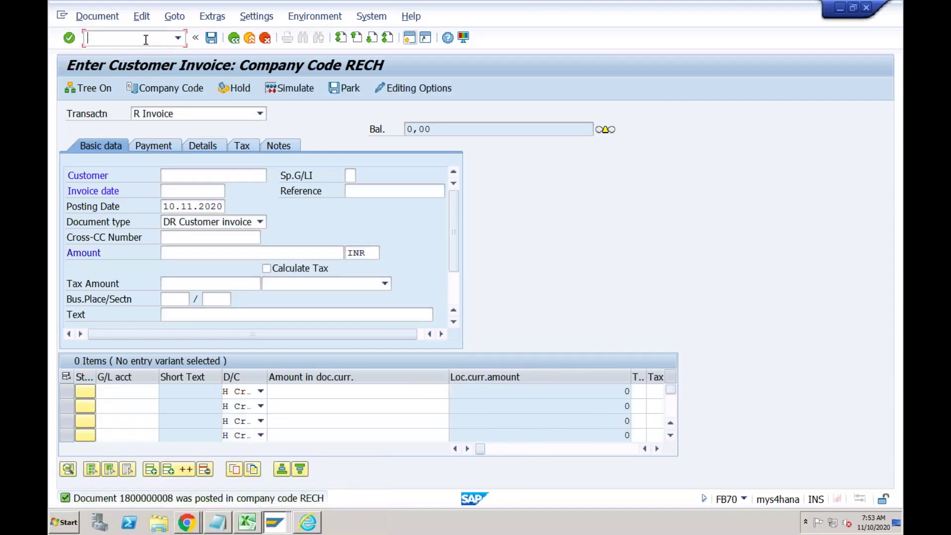
{"action": "type", "text": "/nf-28"}
{"action": "key", "text": "Return"}
{"action": "type", "text": "10112020"}
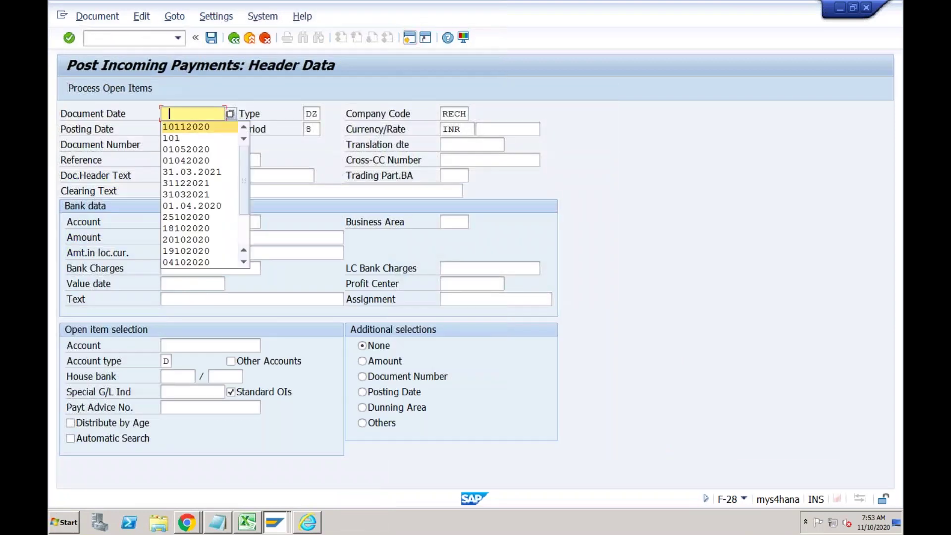
{"action": "left_click", "coordinate": [193, 144]}
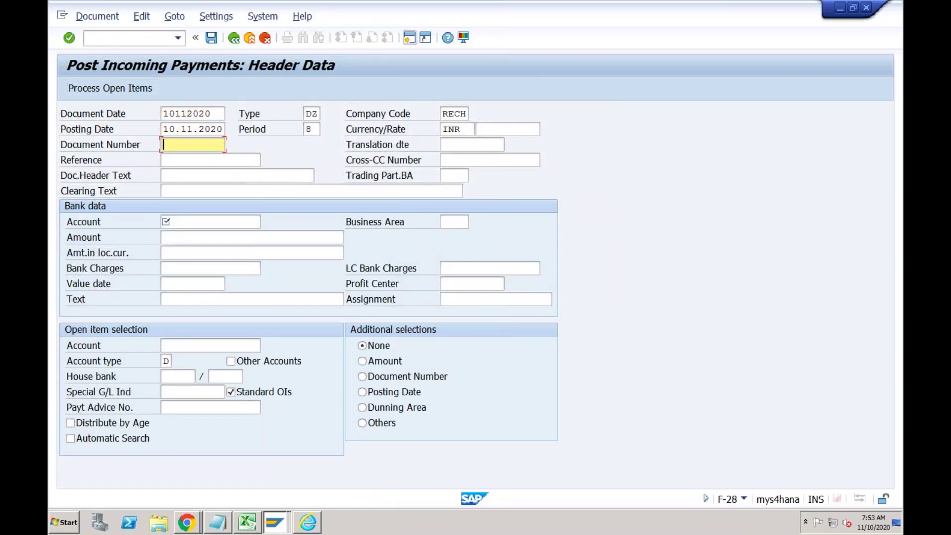
{"action": "key", "text": "Down"}
{"action": "key", "text": "Down"}
{"action": "key", "text": "Down"}
{"action": "key", "text": "Down"}
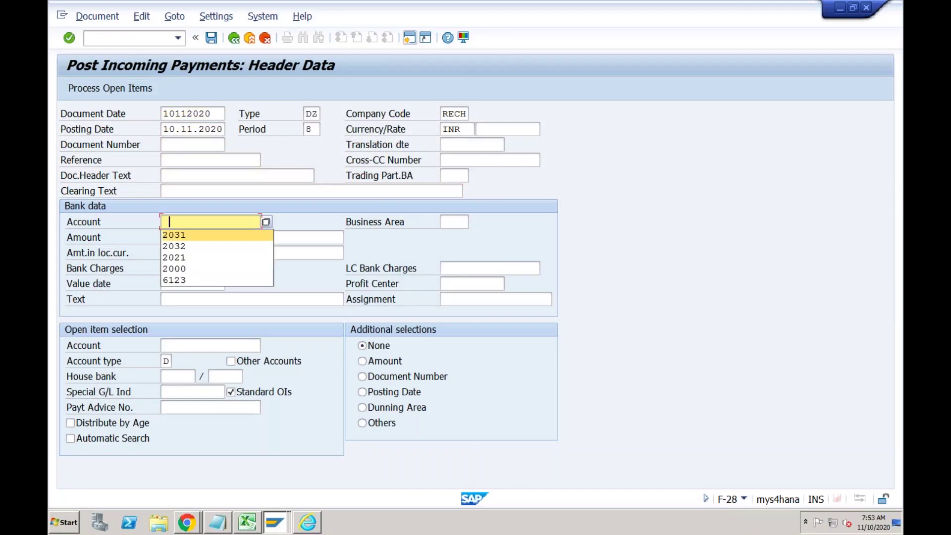
{"action": "key", "text": "Return"}
{"action": "key", "text": "Down"}
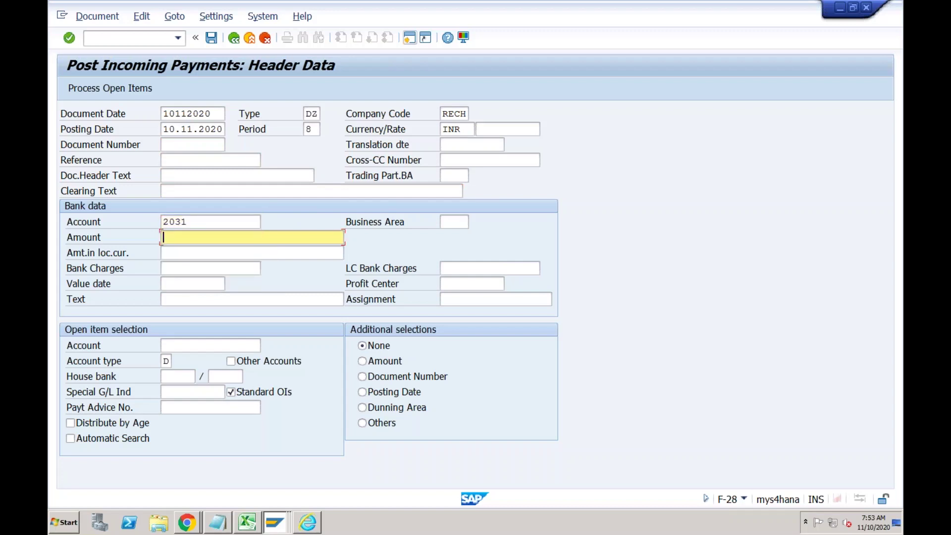
{"action": "key", "text": "Down"}
{"action": "key", "text": "Down"}
{"action": "key", "text": "Return"}
{"action": "key", "text": "Down"}
Set value date 05.11.2020, clear customer 199999's open items excluding the 1.000 item, and post.
{"action": "left_click", "coordinate": [192, 283]}
{"action": "type", "text": "05"}
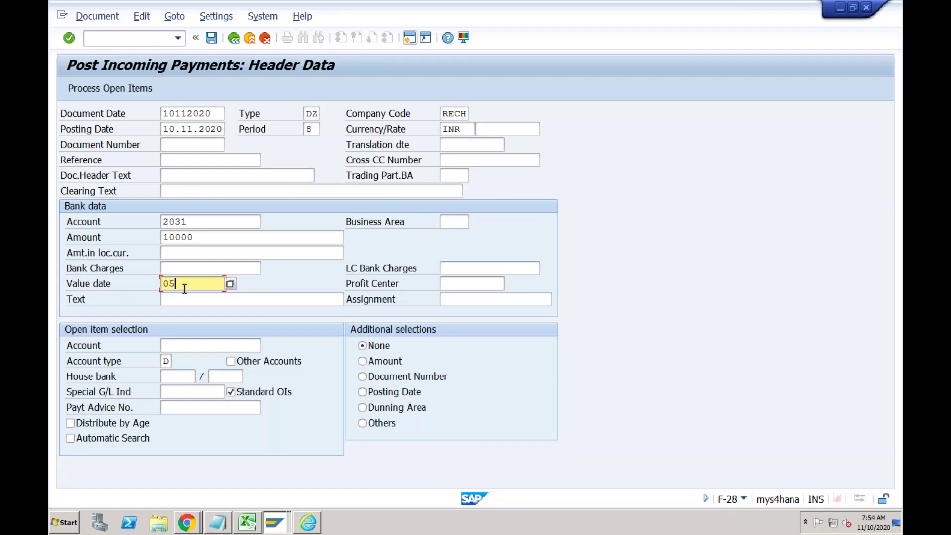
{"action": "type", "text": "112020"}
{"action": "left_click", "coordinate": [184, 345]}
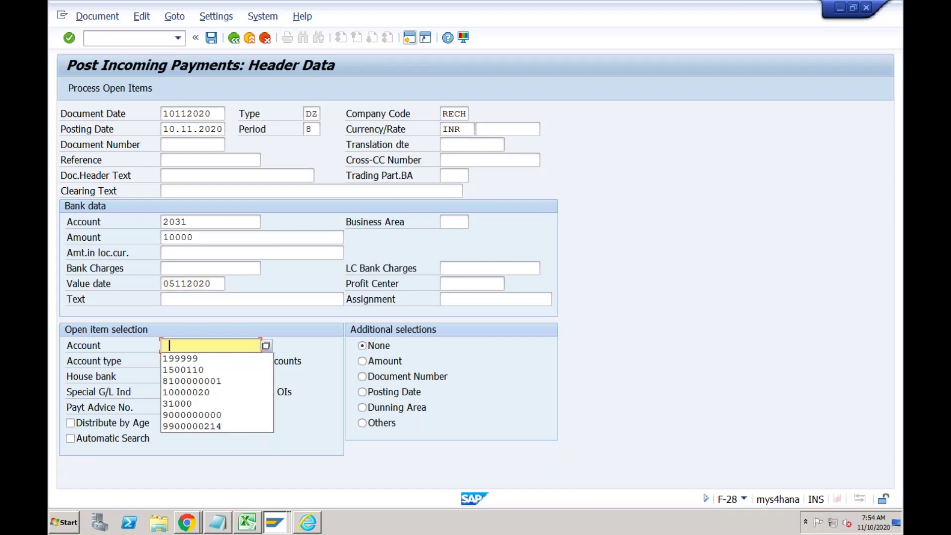
{"action": "key", "text": "Down"}
{"action": "key", "text": "Return"}
{"action": "left_click", "coordinate": [130, 89]}
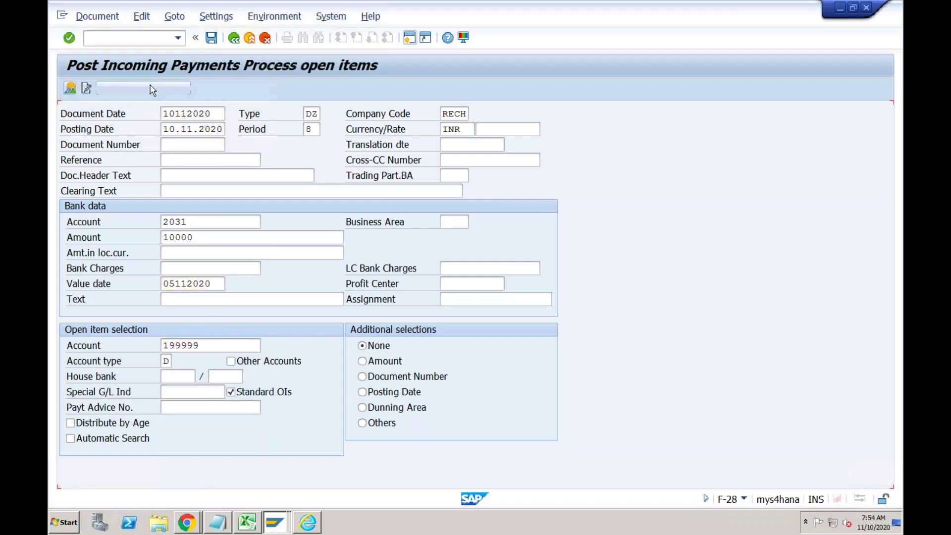
{"action": "double_click", "coordinate": [429, 189]}
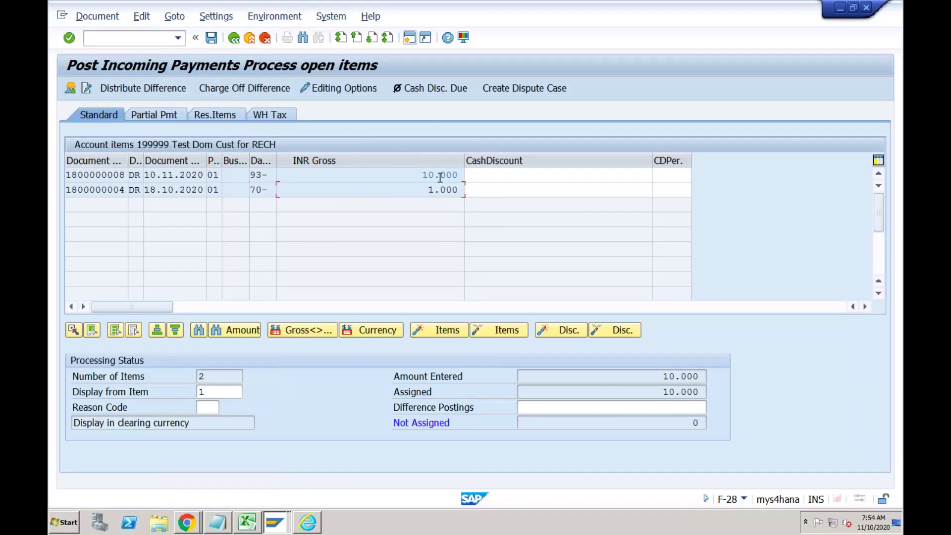
{"action": "left_click", "coordinate": [212, 38]}
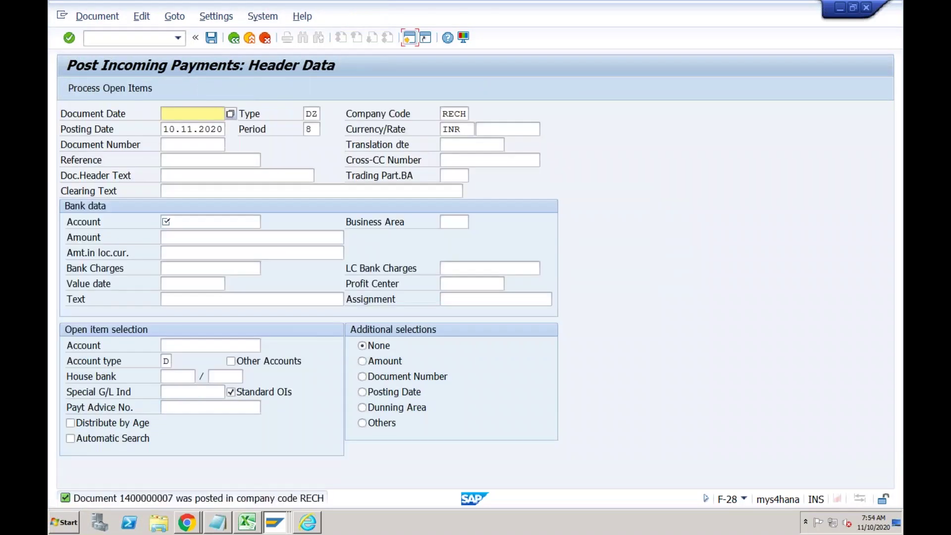
Fill the 05.11.2020 and 10.11.2020 customer receipt rows red in Excel.
{"action": "left_click", "coordinate": [250, 520]}
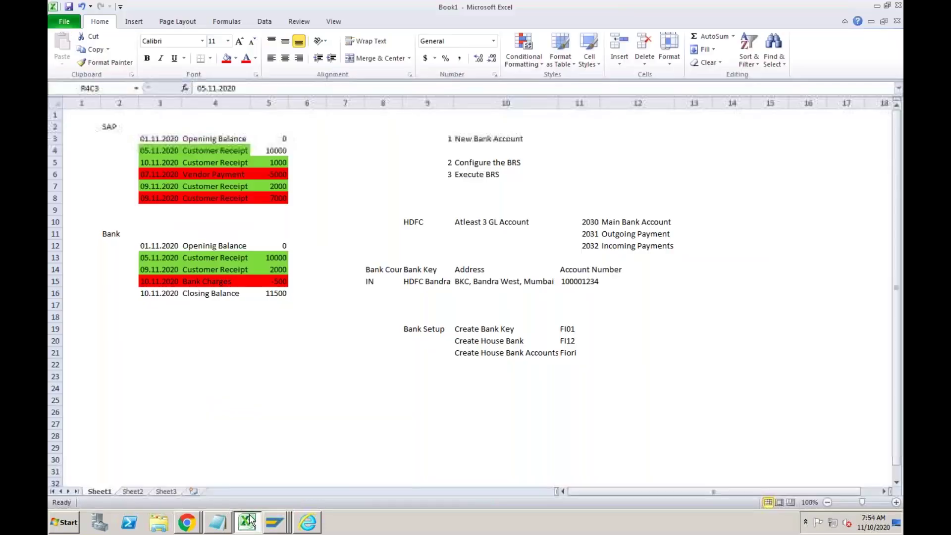
{"action": "left_click", "coordinate": [220, 152]}
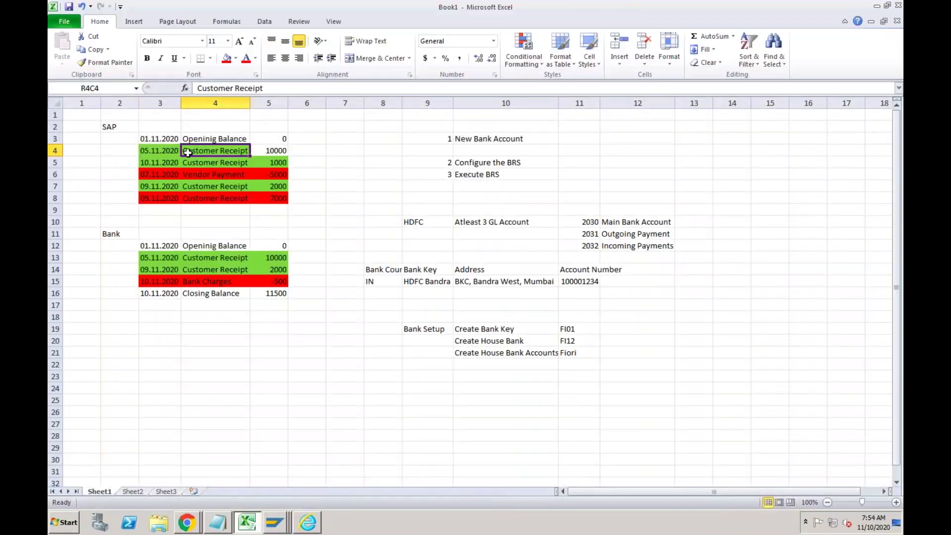
{"action": "left_click_drag", "start_coordinate": [171, 152], "coordinate": [275, 150]}
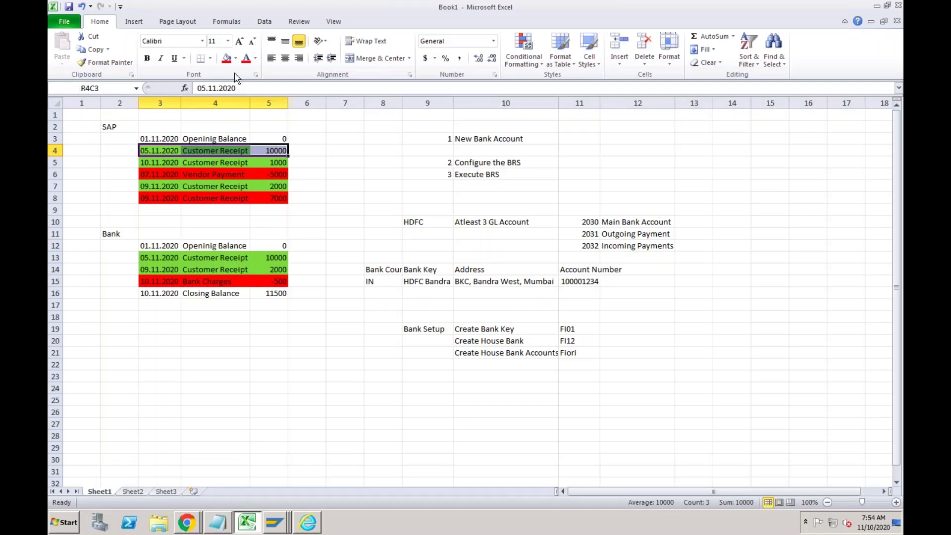
{"action": "left_click", "coordinate": [227, 58]}
{"action": "left_click", "coordinate": [174, 163]}
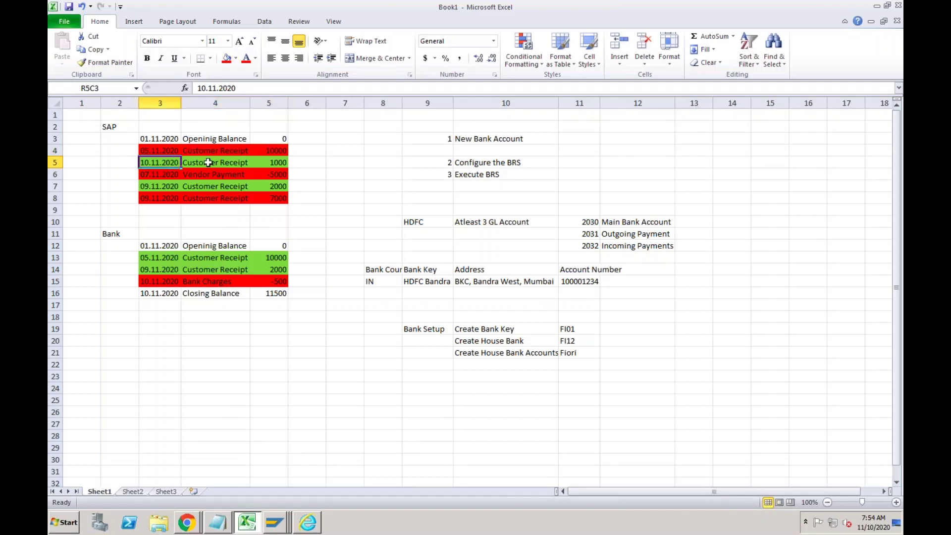
{"action": "left_click_drag", "start_coordinate": [208, 162], "coordinate": [265, 161]}
{"action": "left_click", "coordinate": [227, 58]}
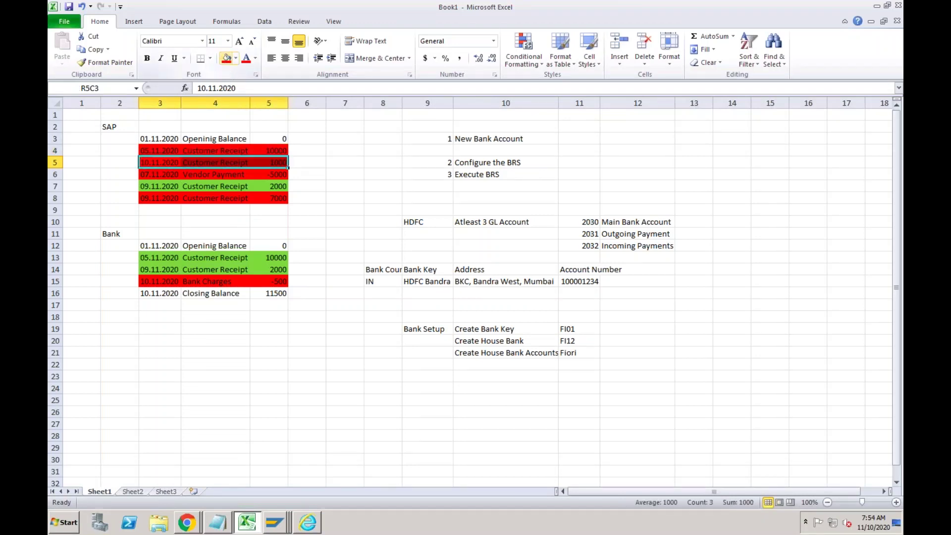
Change the vendor payment amount to -10000 and its date to 10.11.2020.
{"action": "left_click", "coordinate": [167, 176]}
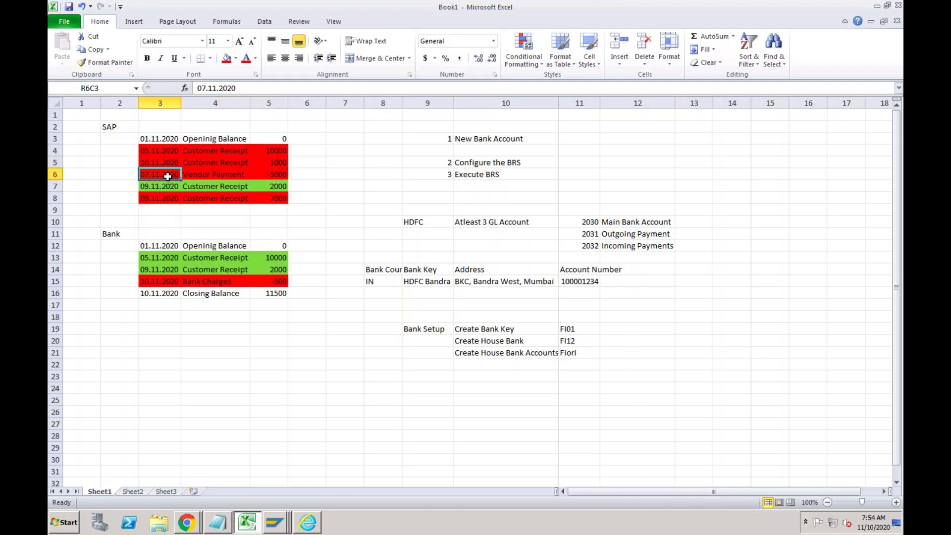
{"action": "double_click", "coordinate": [269, 175]}
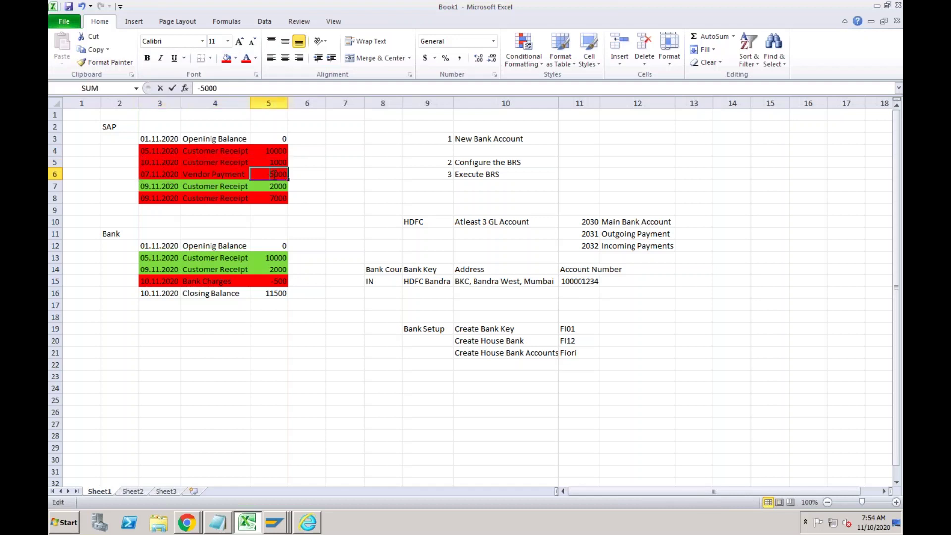
{"action": "key", "text": "shift+Right"}
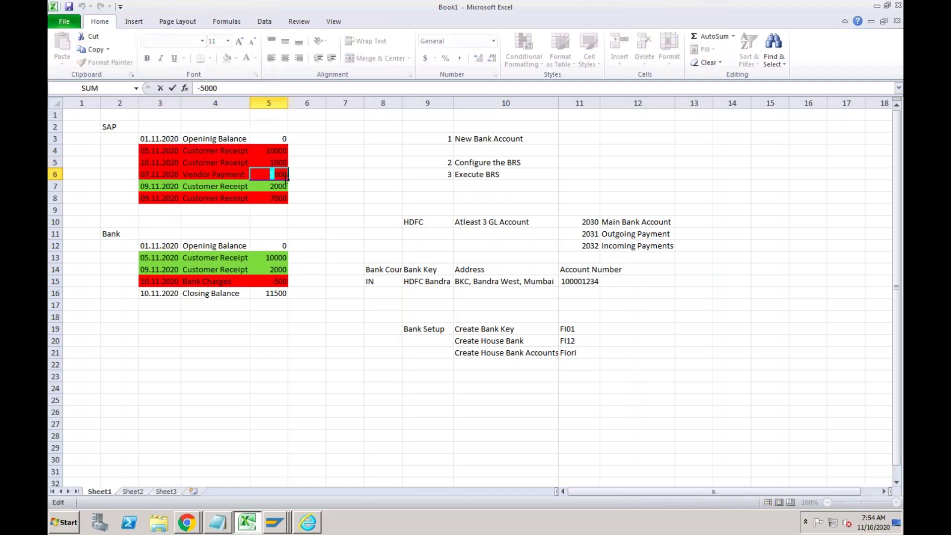
{"action": "type", "text": "10"}
{"action": "left_click", "coordinate": [155, 174]}
{"action": "double_click", "coordinate": [151, 175]}
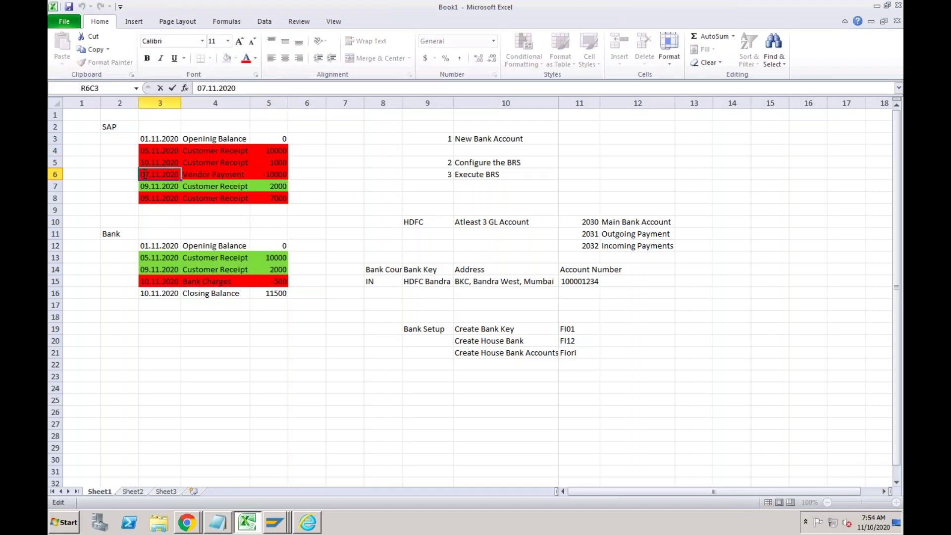
{"action": "left_click_drag", "start_coordinate": [145, 175], "coordinate": [136, 174]}
{"action": "key", "text": "shift+Right"}
{"action": "key", "text": "shift+Right"}
{"action": "type", "text": "10"}
{"action": "key", "text": "Return"}
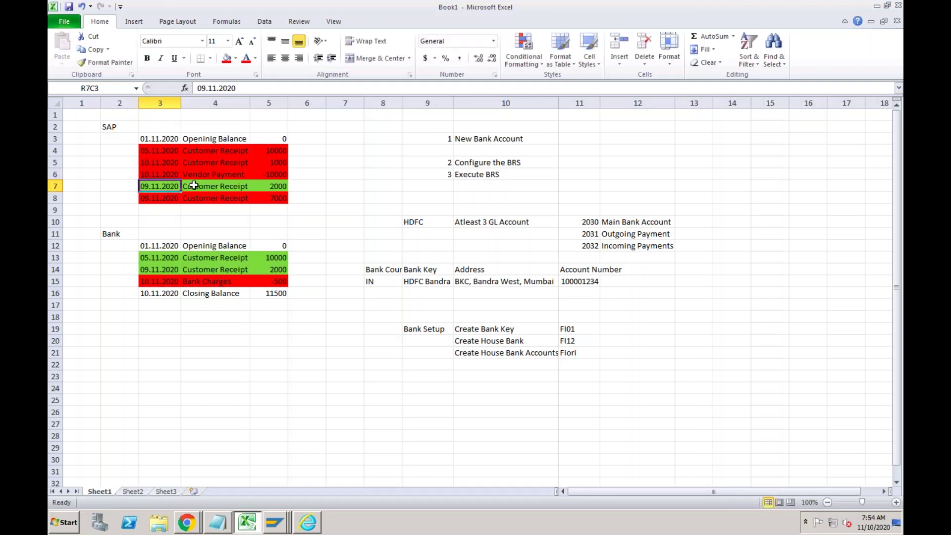
Delete the two 09.11.2020 rows (rows 7 and 8).
{"action": "key", "text": "shift+Right"}
{"action": "key", "text": "shift+Right"}
{"action": "key", "text": "shift+Down"}
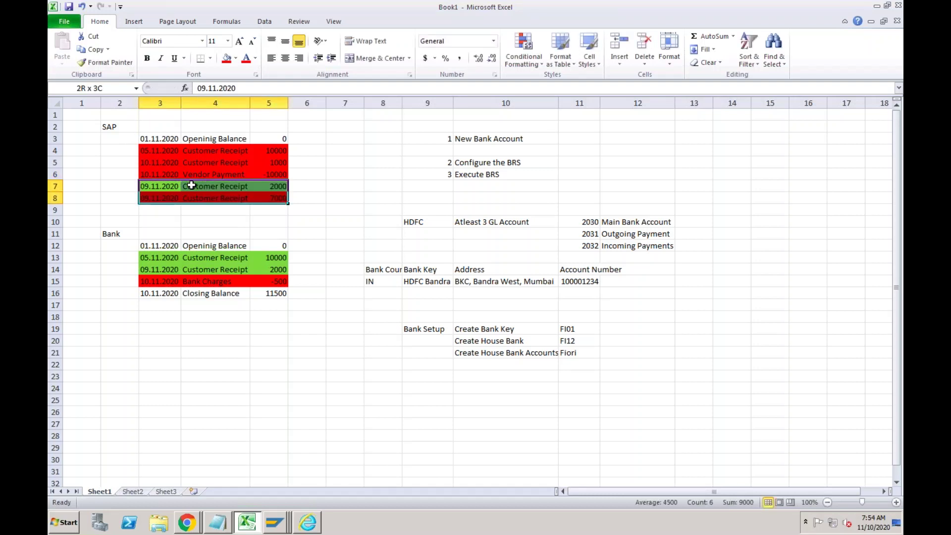
{"action": "key", "text": "BackSpace"}
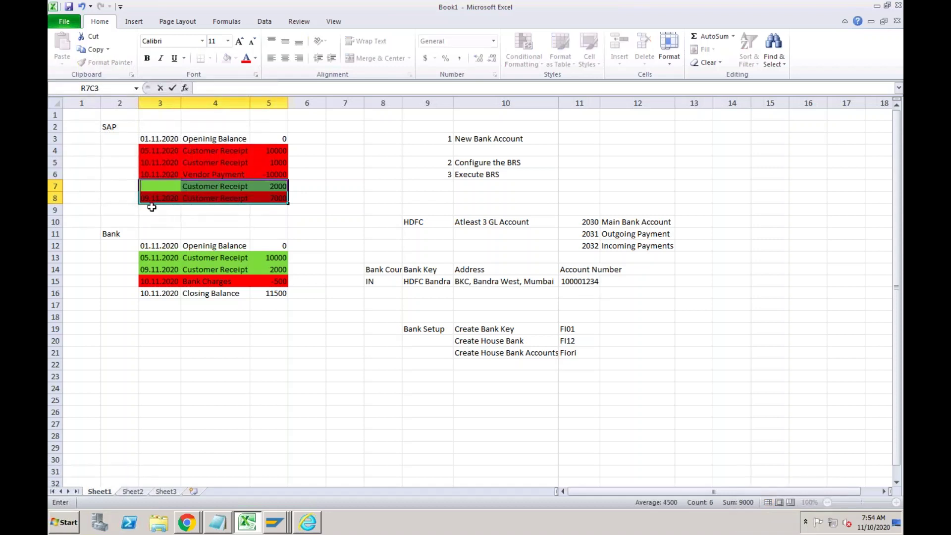
{"action": "left_click_drag", "start_coordinate": [55, 186], "coordinate": [55, 197]}
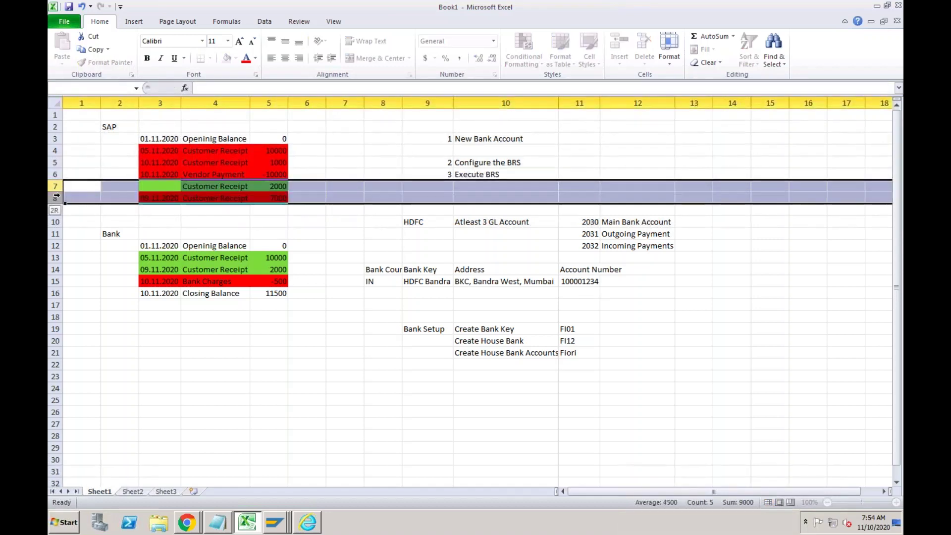
{"action": "right_click", "coordinate": [57, 195]}
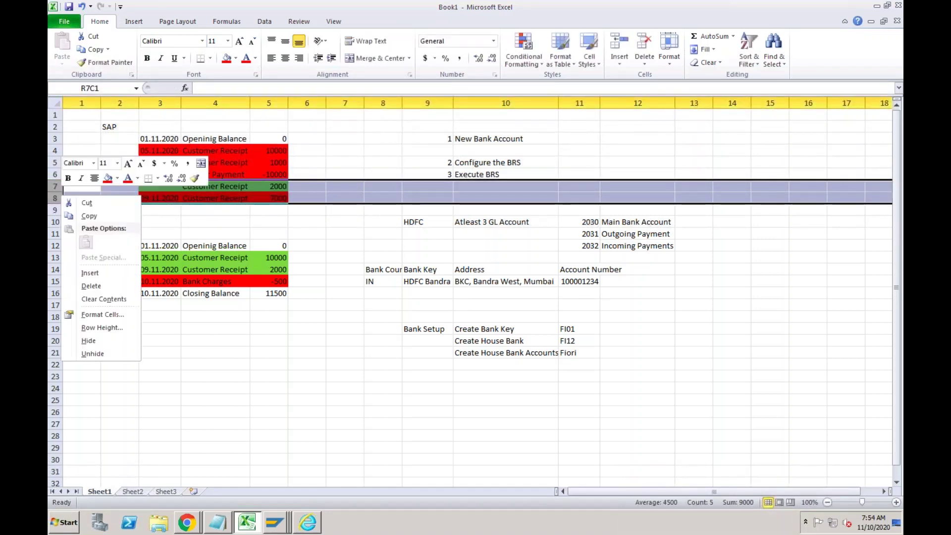
{"action": "left_click", "coordinate": [97, 287]}
{"action": "left_click", "coordinate": [252, 194]}
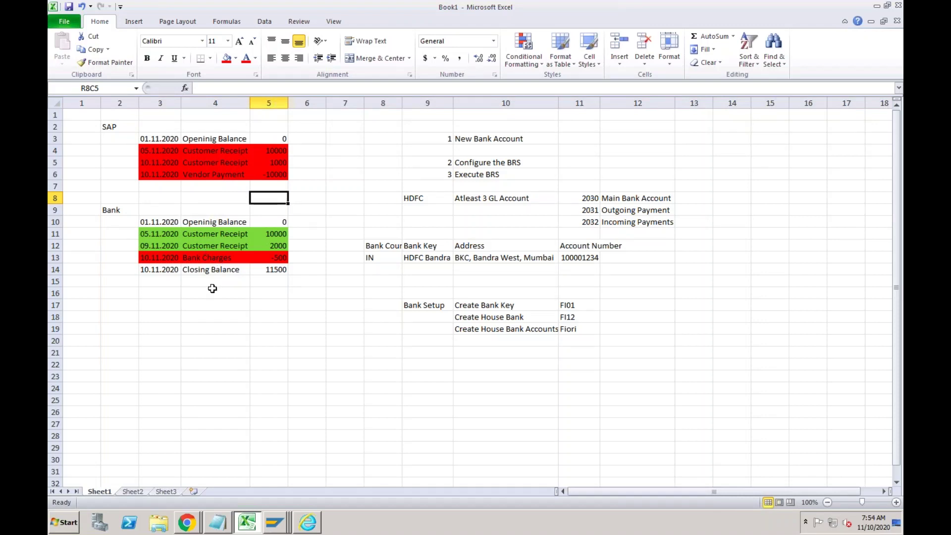
Enter 1000 in the row 7 amount cell and fill it red.
{"action": "left_click", "coordinate": [268, 187]}
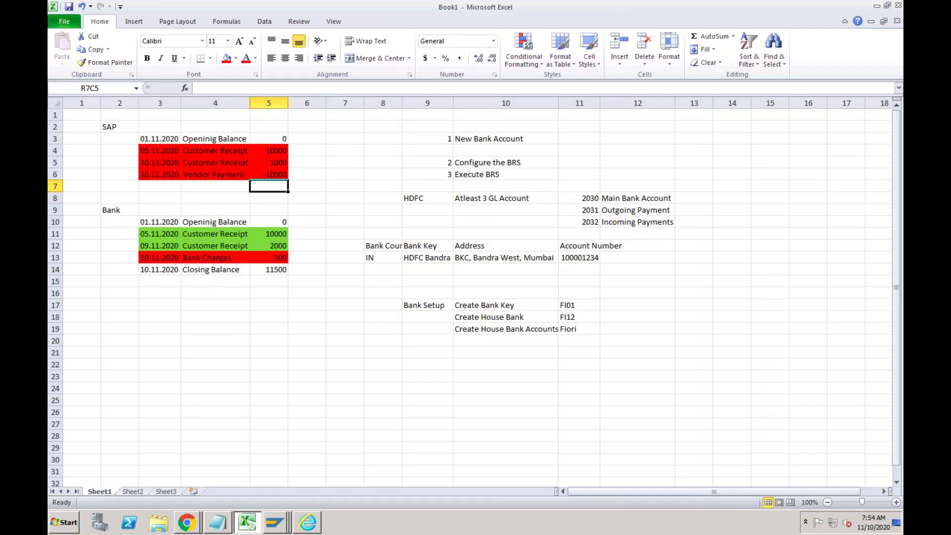
{"action": "type", "text": "1000"}
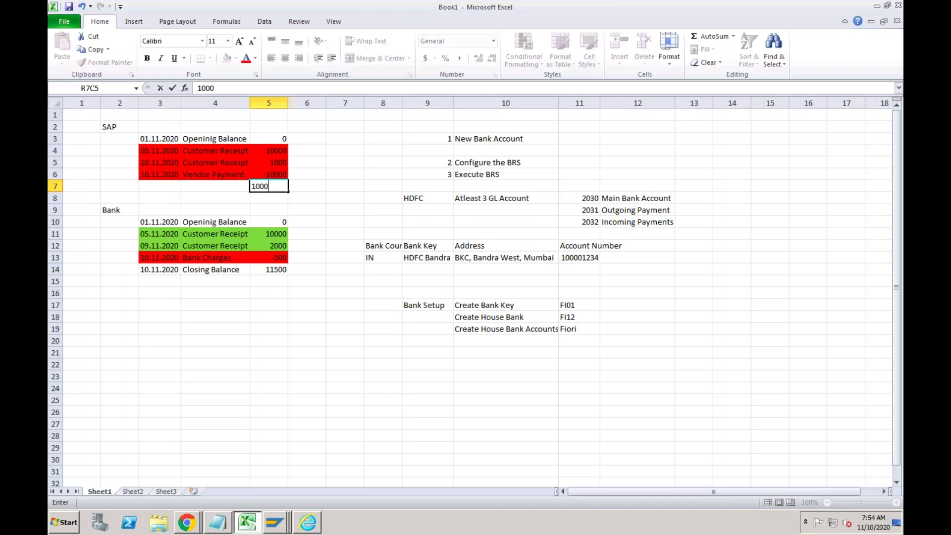
{"action": "key", "text": "Return"}
{"action": "left_click", "coordinate": [268, 186]}
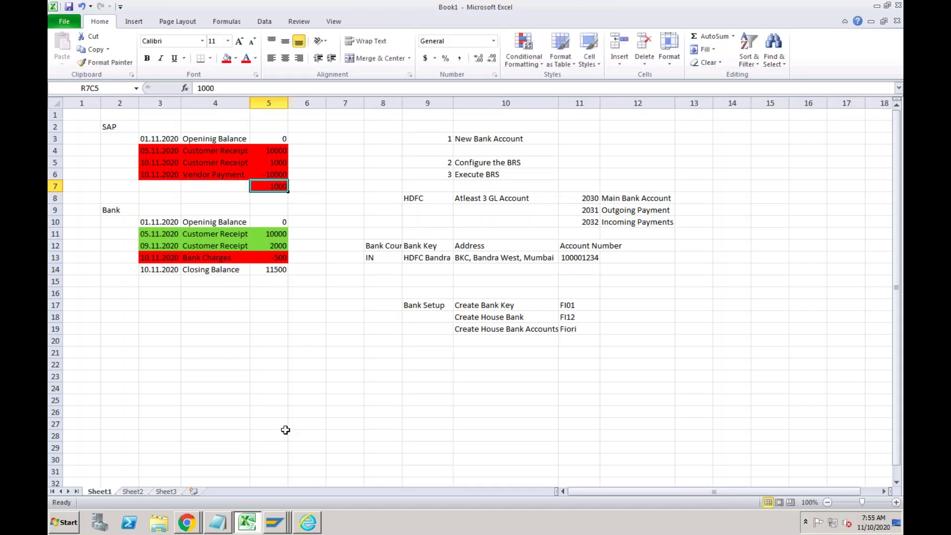
{"action": "left_click", "coordinate": [275, 523]}
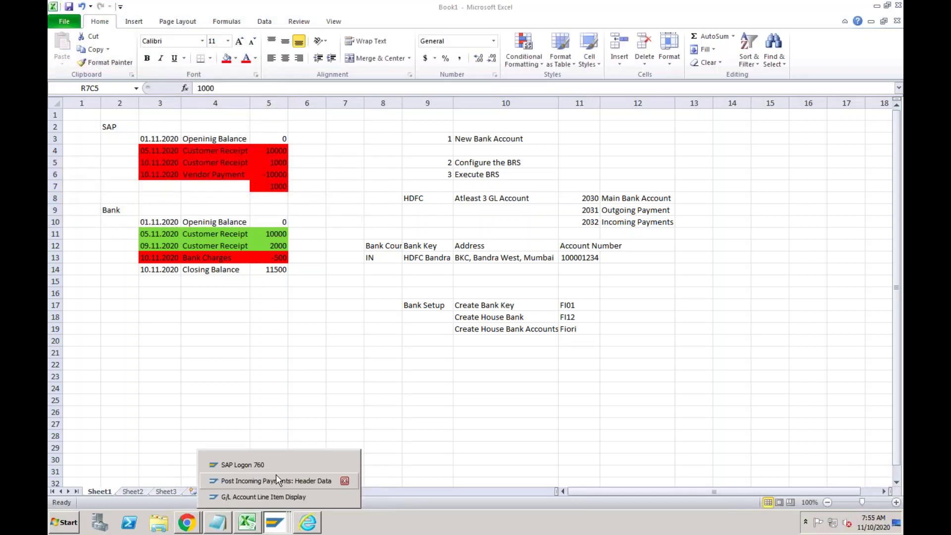
{"action": "left_click", "coordinate": [272, 496]}
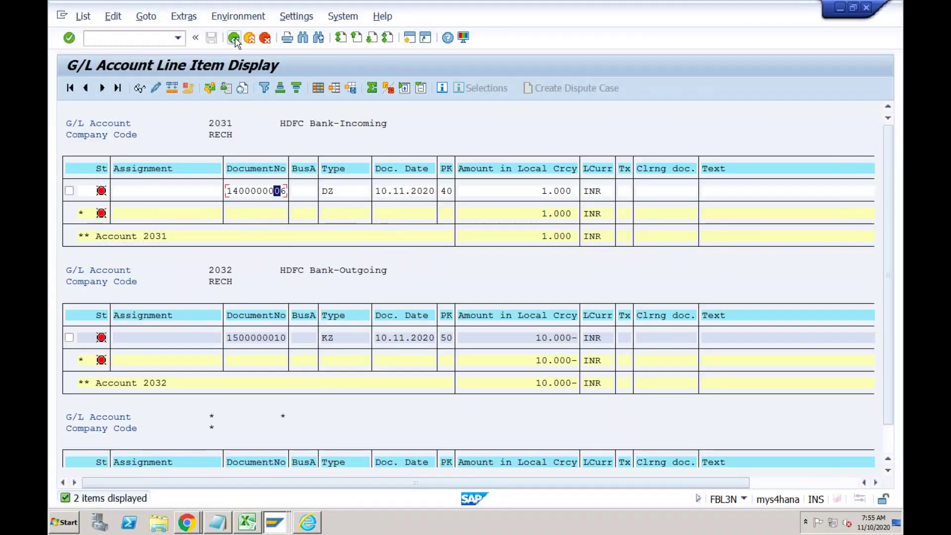
Rerun FBL3N for G/L accounts 2030–2032 and compare account 2031's 11.000 total with Excel.
{"action": "left_click", "coordinate": [235, 38]}
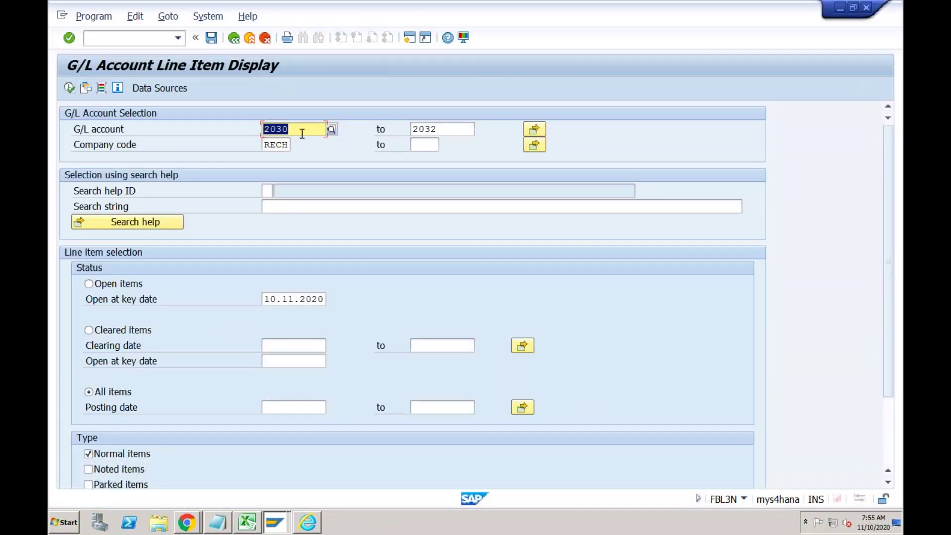
{"action": "left_click", "coordinate": [302, 132]}
{"action": "left_click", "coordinate": [69, 88]}
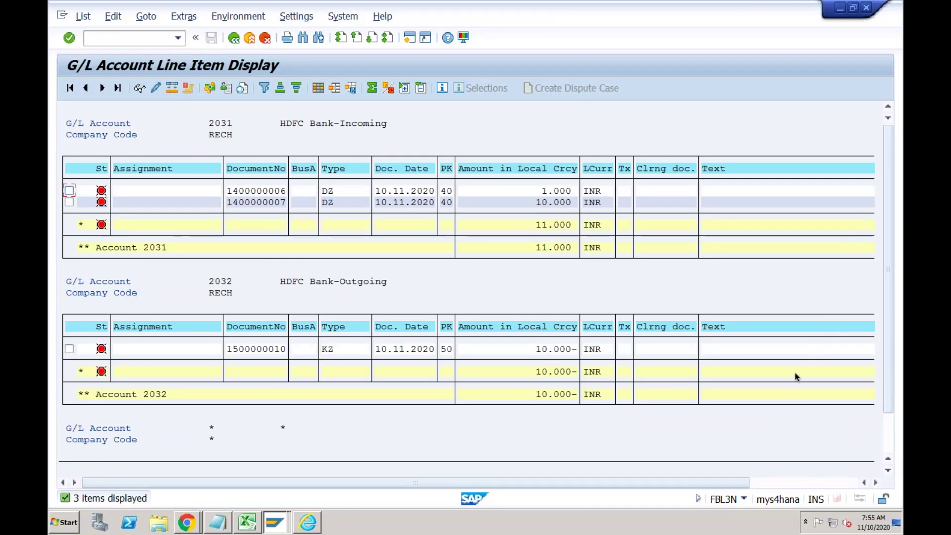
{"action": "scroll", "coordinate": [642, 241], "scroll_direction": "down", "scroll_amount": 5}
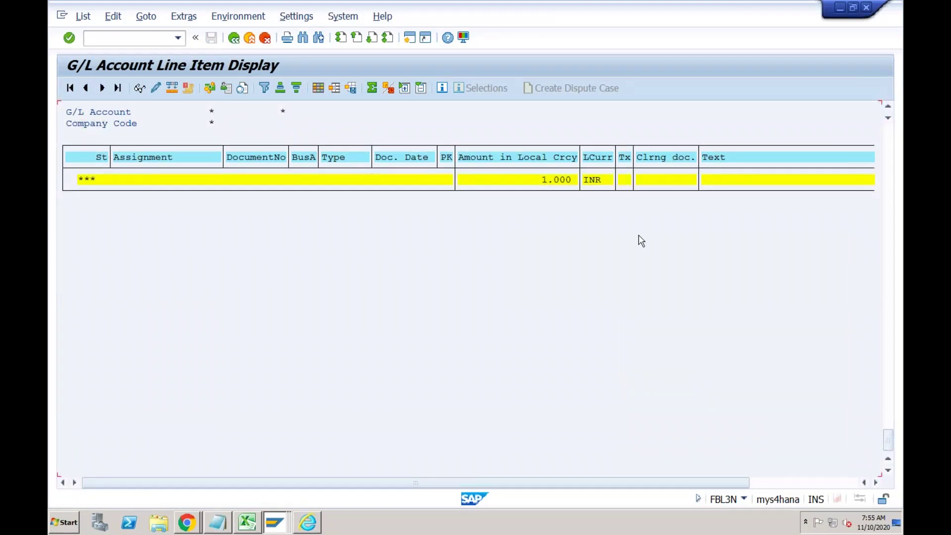
{"action": "left_click", "coordinate": [551, 180]}
{"action": "left_click", "coordinate": [248, 523]}
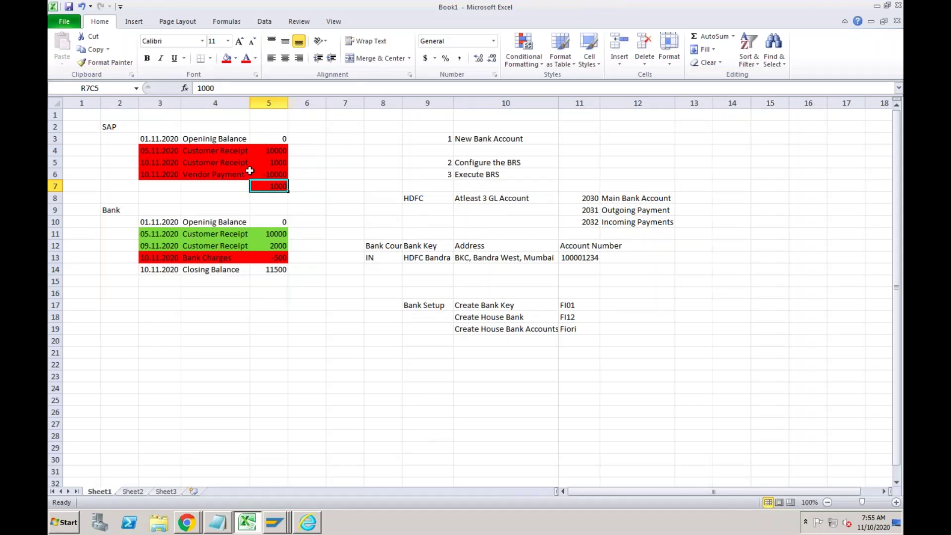
{"action": "left_click", "coordinate": [276, 525]}
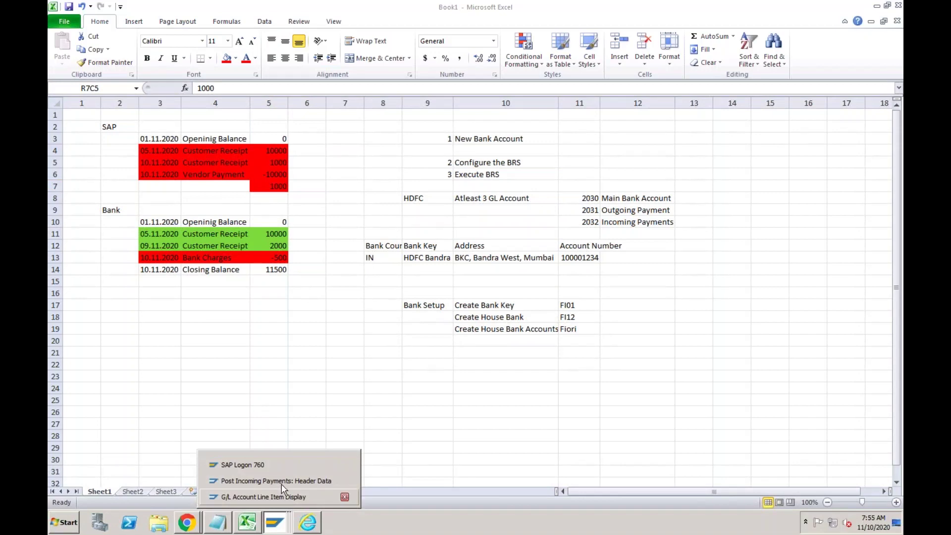
{"action": "left_click", "coordinate": [278, 496]}
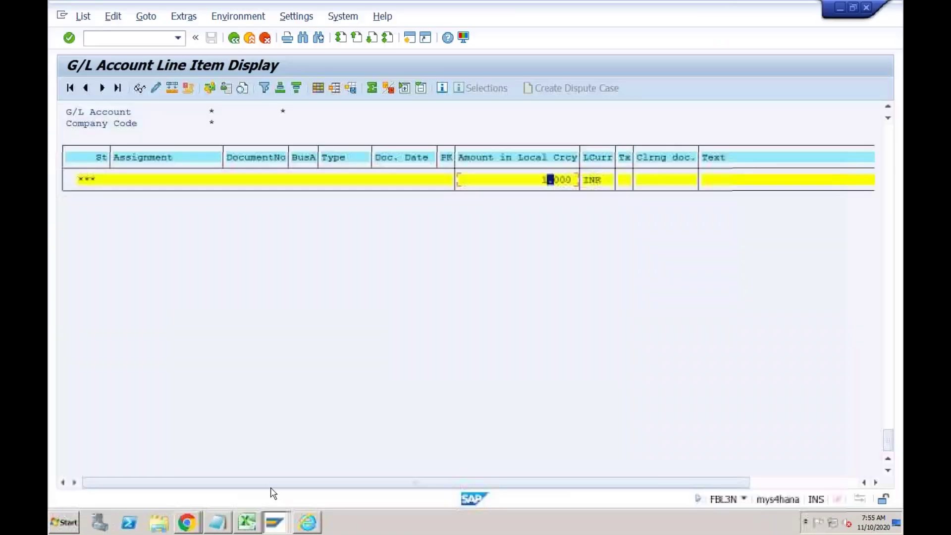
{"action": "left_click", "coordinate": [890, 171]}
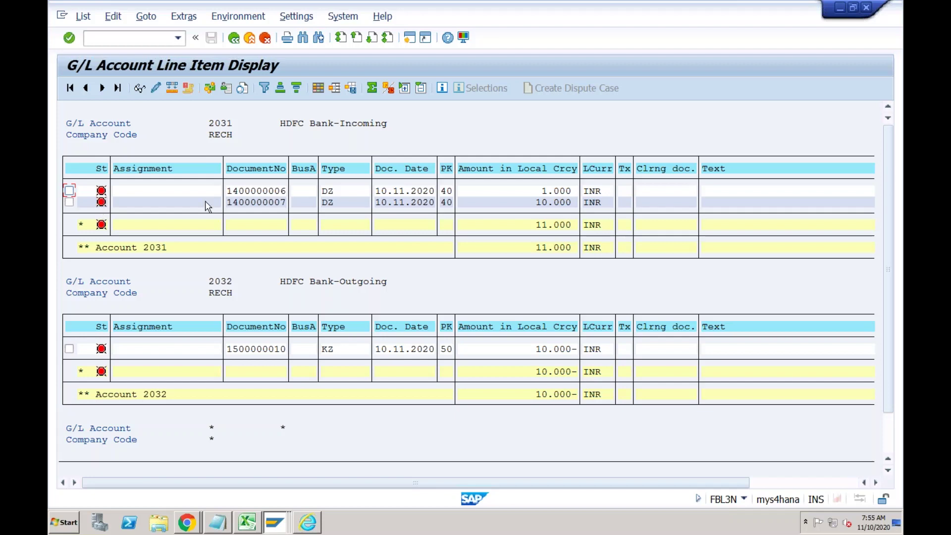
{"action": "left_click", "coordinate": [306, 192]}
{"action": "left_click", "coordinate": [339, 194]}
{"action": "left_click", "coordinate": [331, 350]}
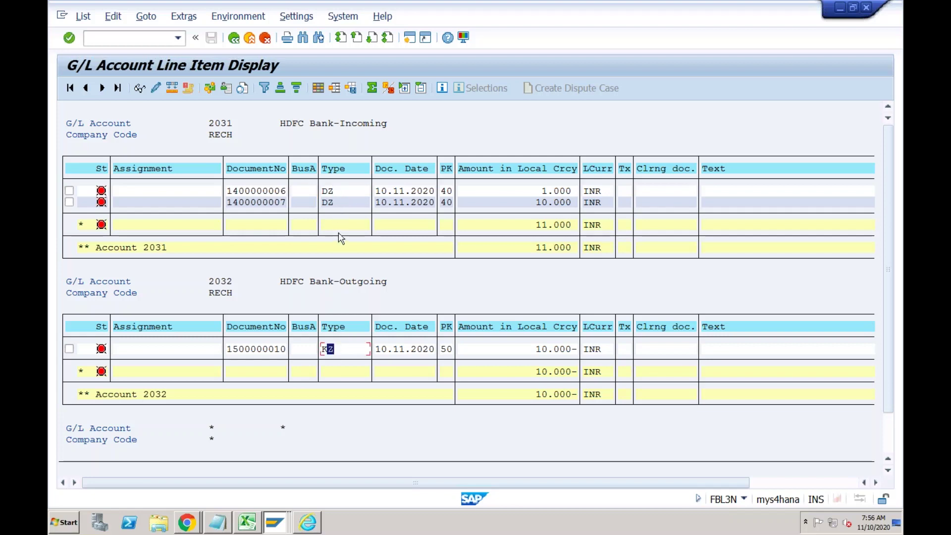
{"action": "left_click", "coordinate": [339, 192]}
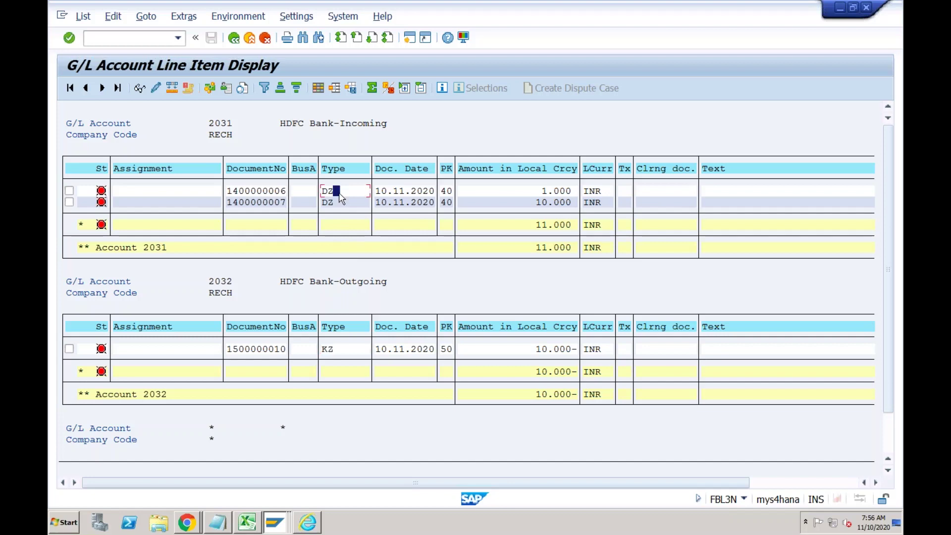
{"action": "left_click", "coordinate": [338, 203]}
{"action": "left_click", "coordinate": [325, 349]}
{"action": "left_click", "coordinate": [342, 192]}
{"action": "left_click", "coordinate": [339, 204]}
{"action": "left_click", "coordinate": [336, 350]}
{"action": "mouse_move", "coordinate": [104, 357]}
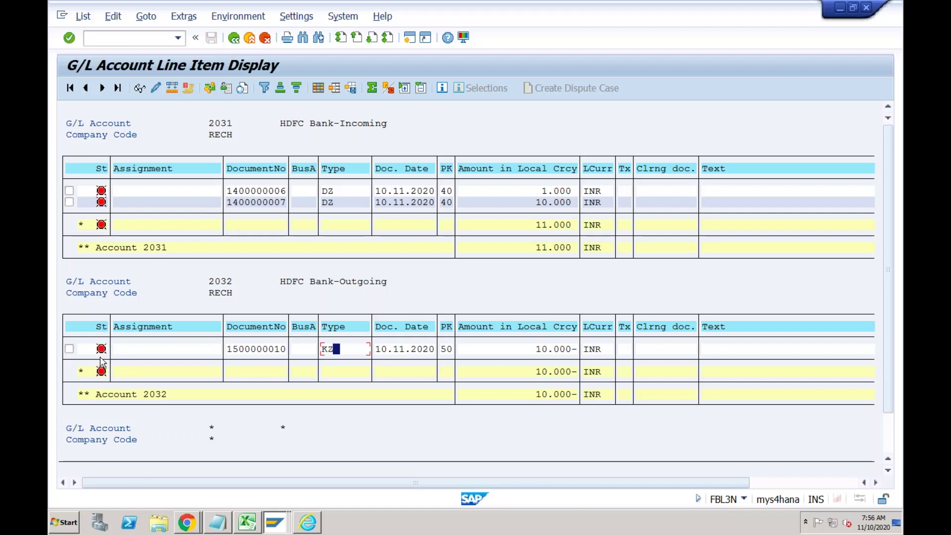
{"action": "mouse_move", "coordinate": [102, 206]}
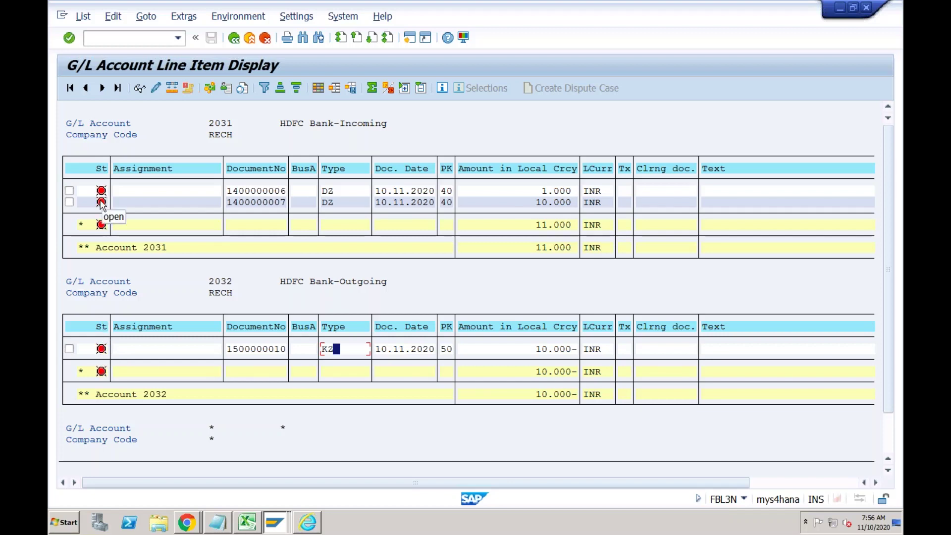
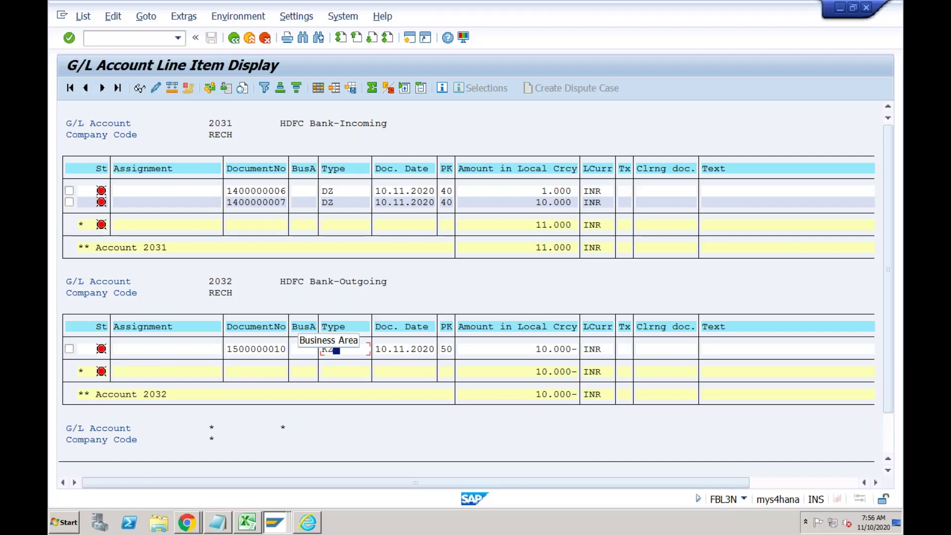
Return to the Post Incoming Payments window and start a new SAP session.
{"action": "left_click", "coordinate": [275, 523]}
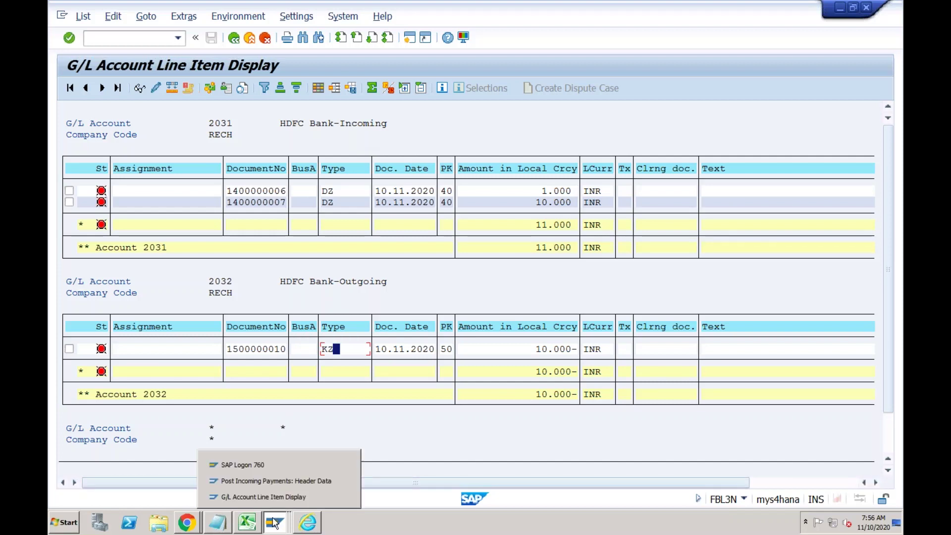
{"action": "left_click", "coordinate": [277, 481]}
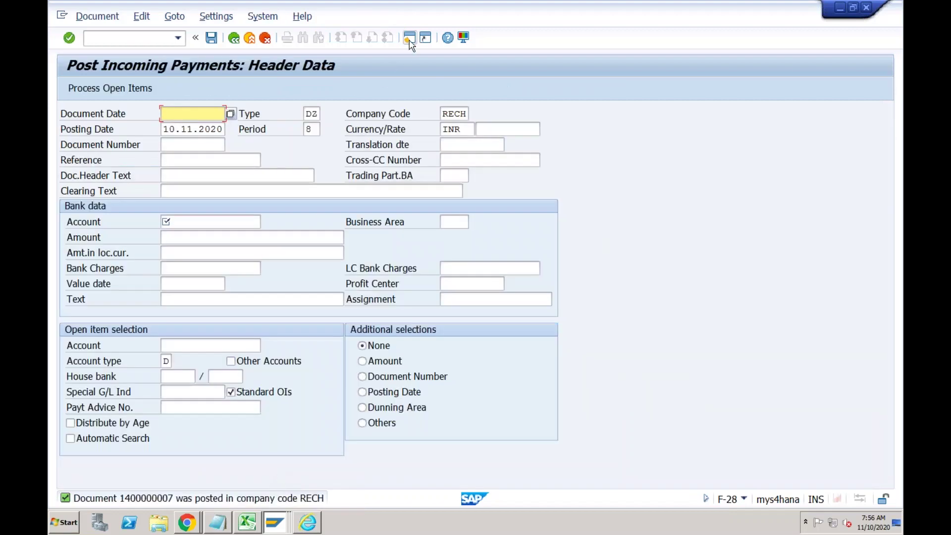
{"action": "left_click", "coordinate": [409, 38]}
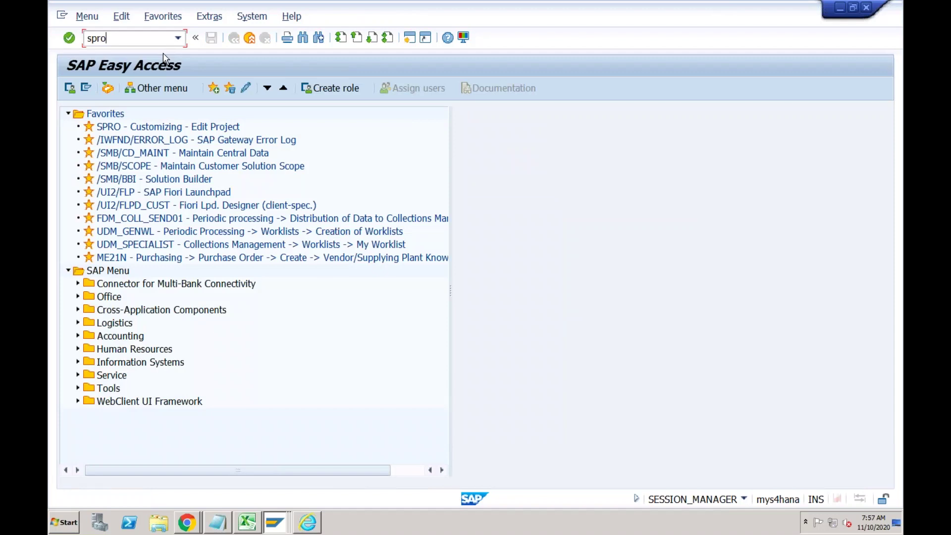
Run SPRO and expand Financial Accounting > Bank Accounting > Business Transactions > Payment Transactions.
{"action": "key", "text": "Return"}
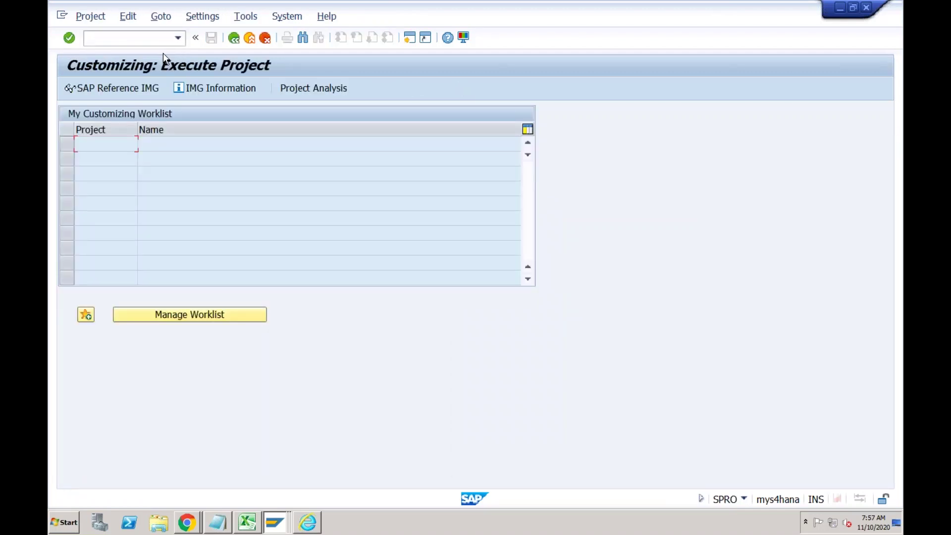
{"action": "left_click", "coordinate": [130, 94]}
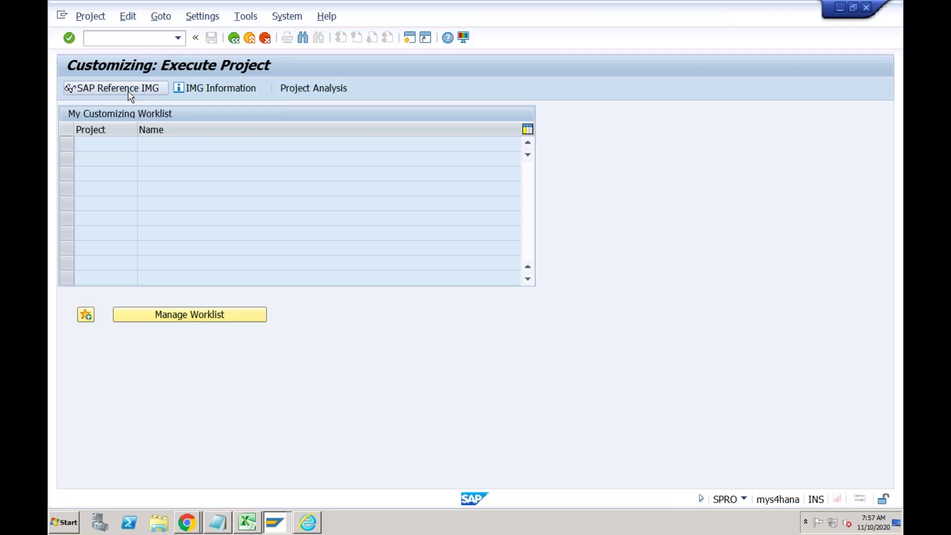
{"action": "left_click", "coordinate": [115, 262]}
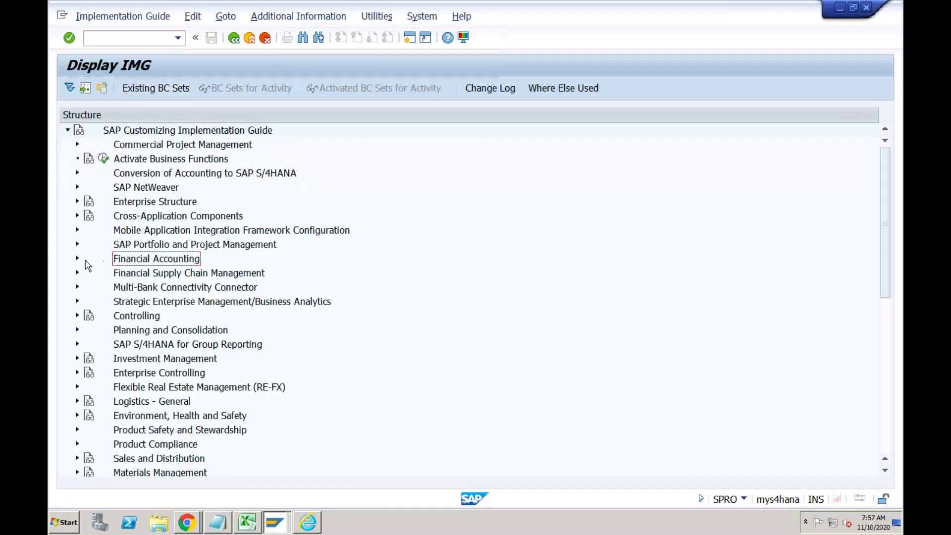
{"action": "left_click", "coordinate": [78, 260]}
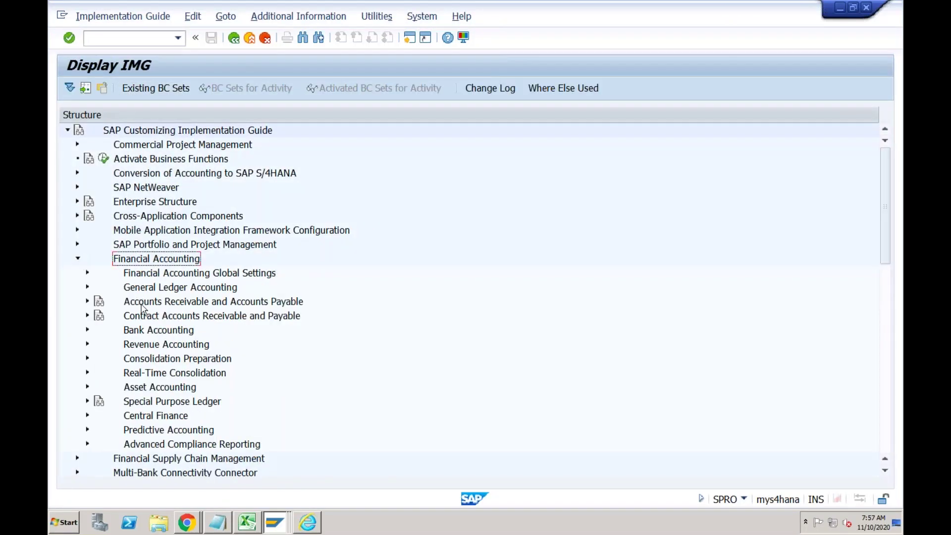
{"action": "left_click", "coordinate": [140, 333]}
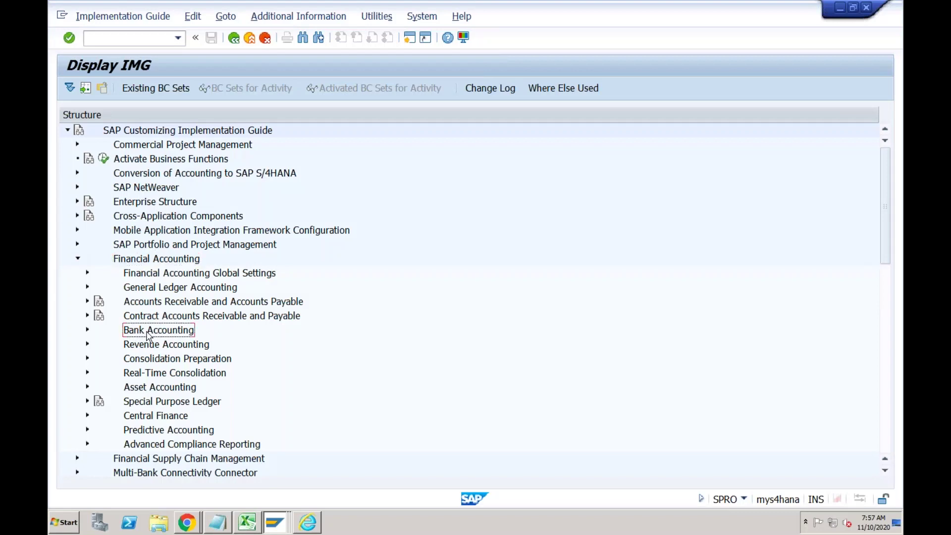
{"action": "left_click", "coordinate": [88, 331]}
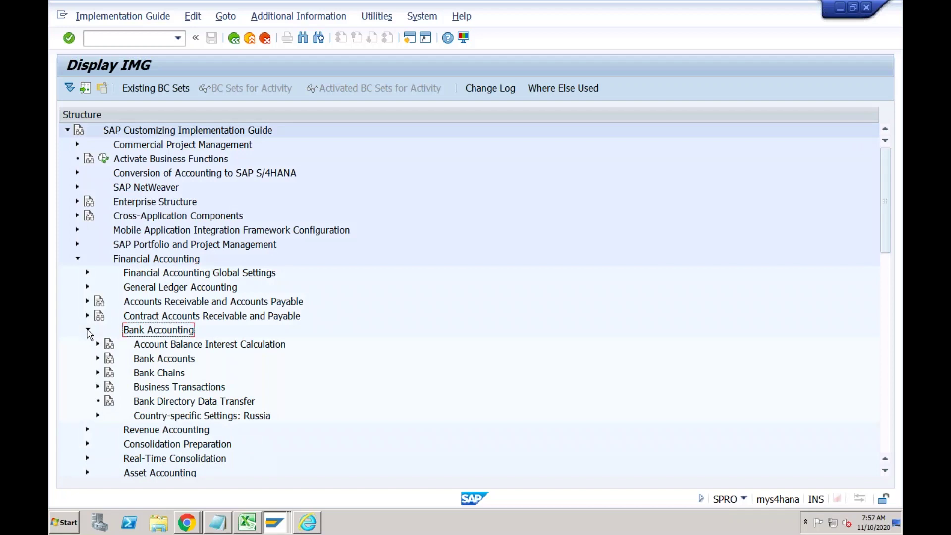
{"action": "left_click", "coordinate": [142, 387]}
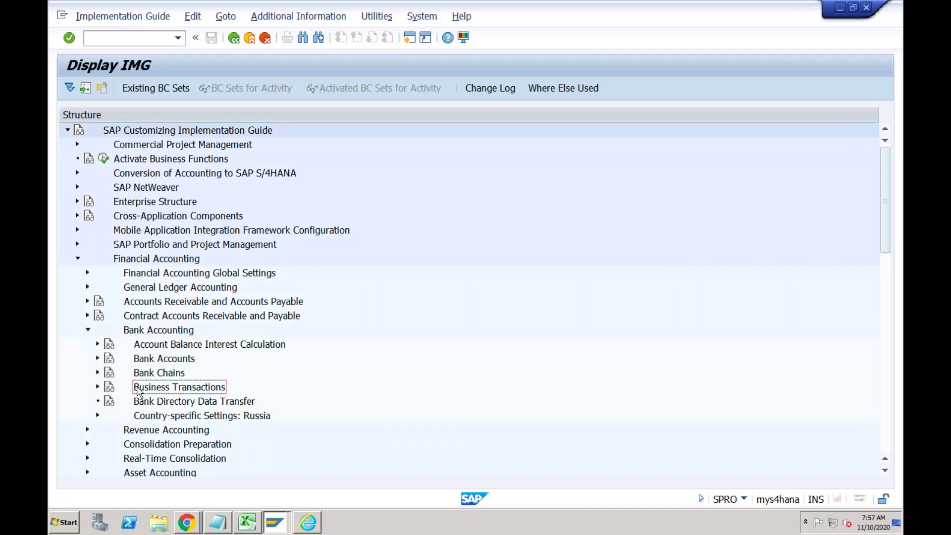
{"action": "left_click", "coordinate": [99, 388]}
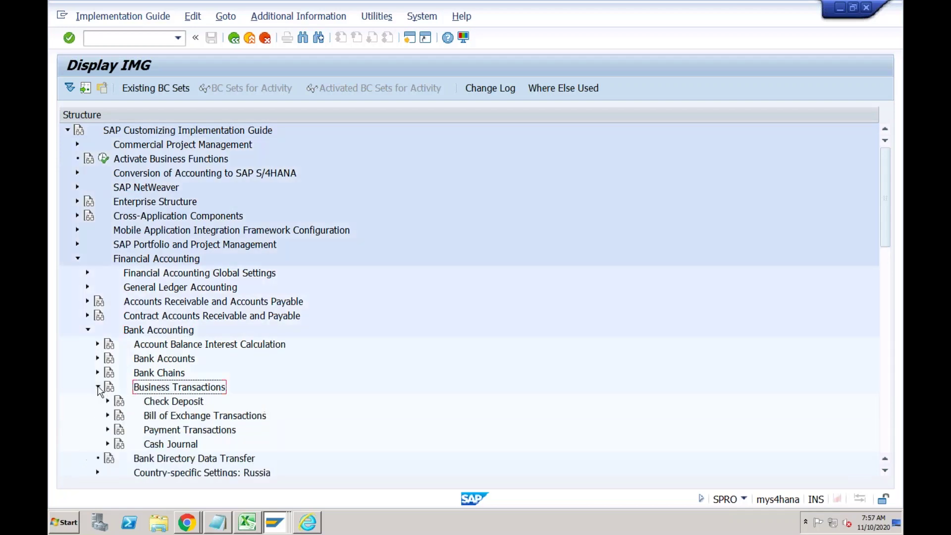
{"action": "left_click", "coordinate": [184, 429]}
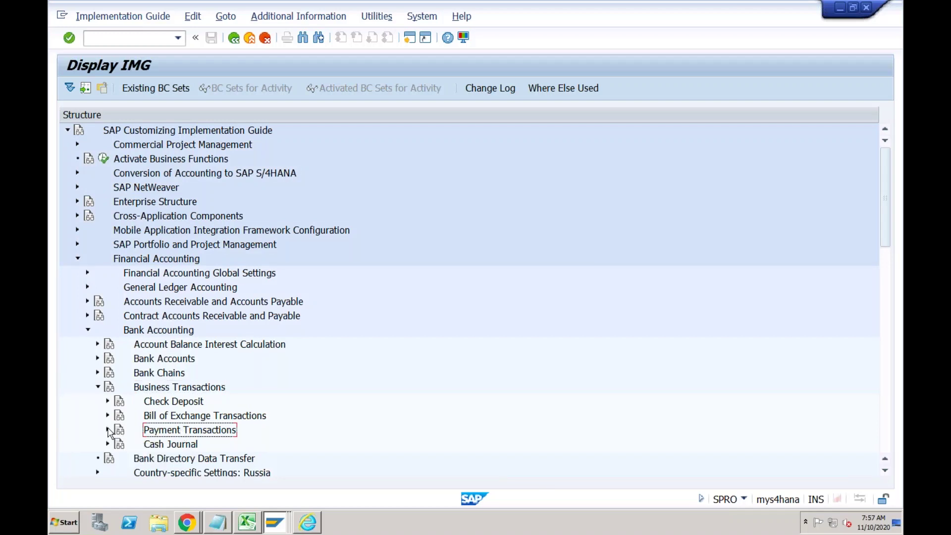
{"action": "left_click", "coordinate": [108, 430]}
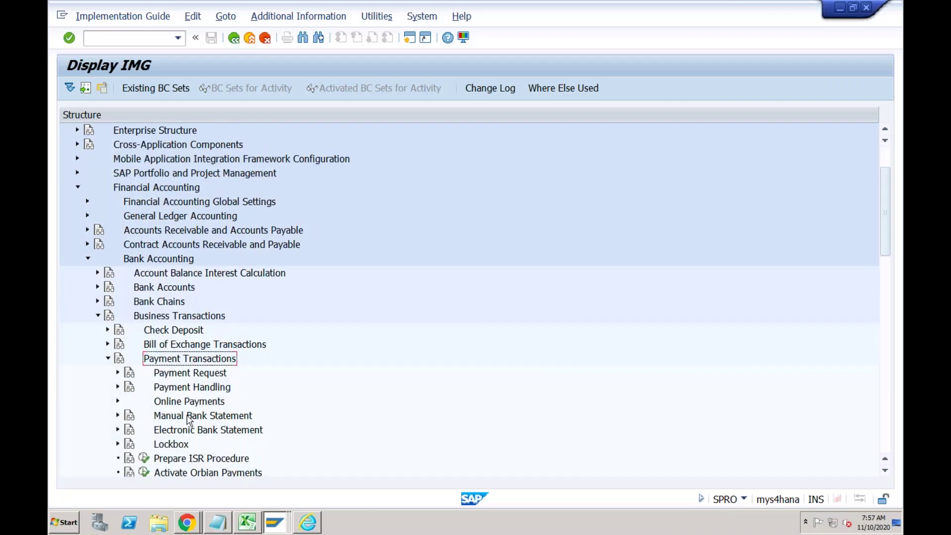
Open Manual Bank Statement > Define Posting Keys and Posting Rules for chart of accounts RECH.
{"action": "left_click", "coordinate": [187, 431]}
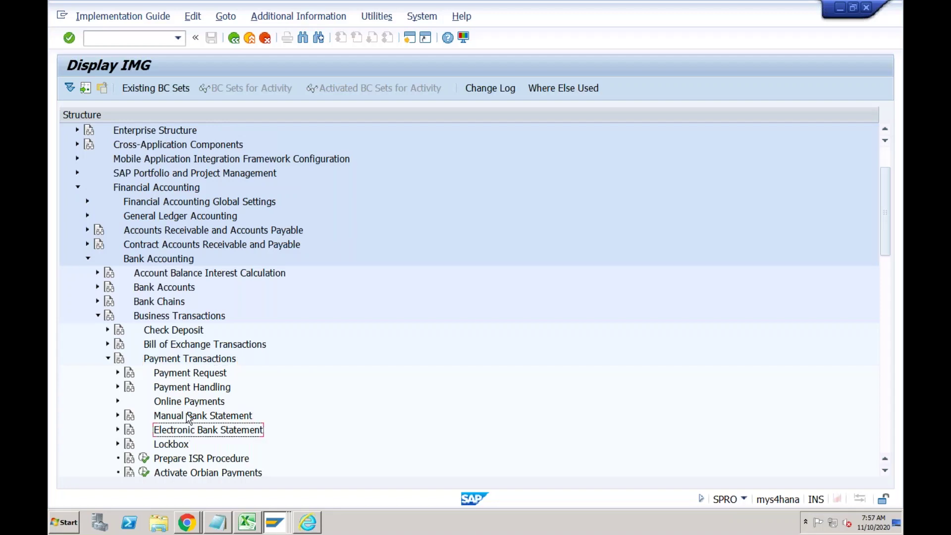
{"action": "left_click", "coordinate": [189, 418]}
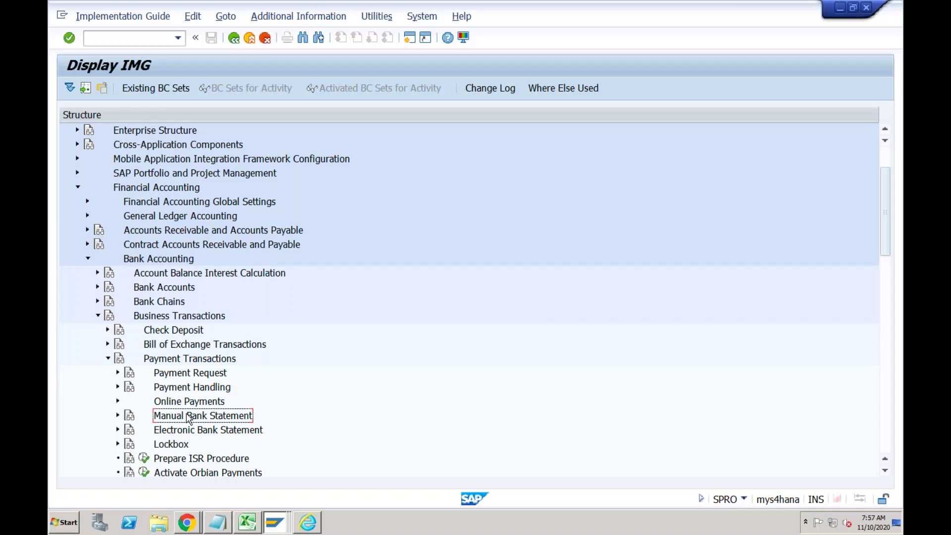
{"action": "left_click", "coordinate": [180, 432]}
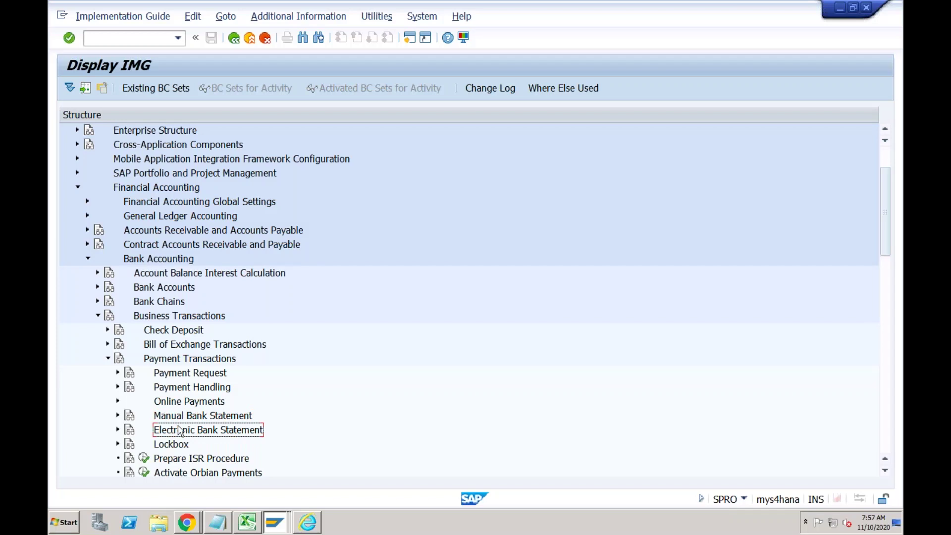
{"action": "left_click", "coordinate": [179, 417]}
{"action": "left_click", "coordinate": [118, 416]}
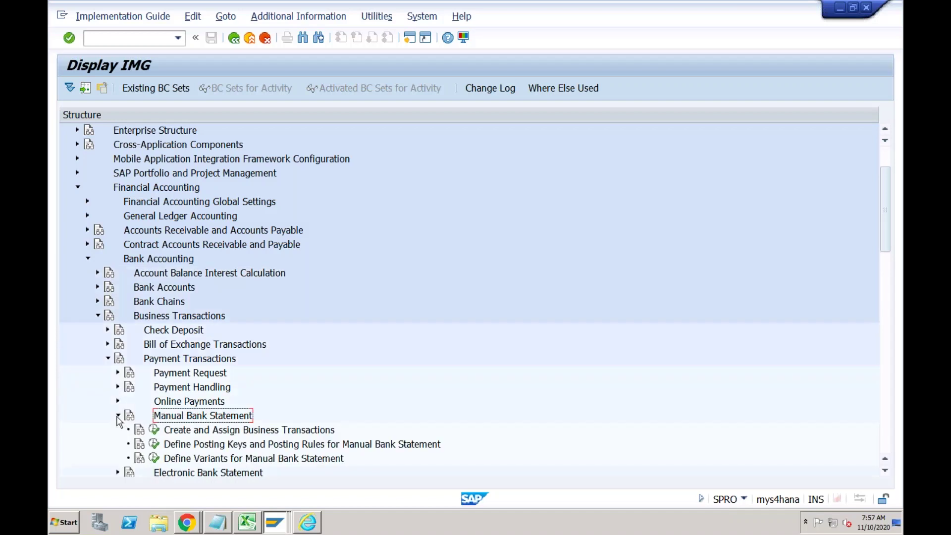
{"action": "left_click", "coordinate": [172, 446]}
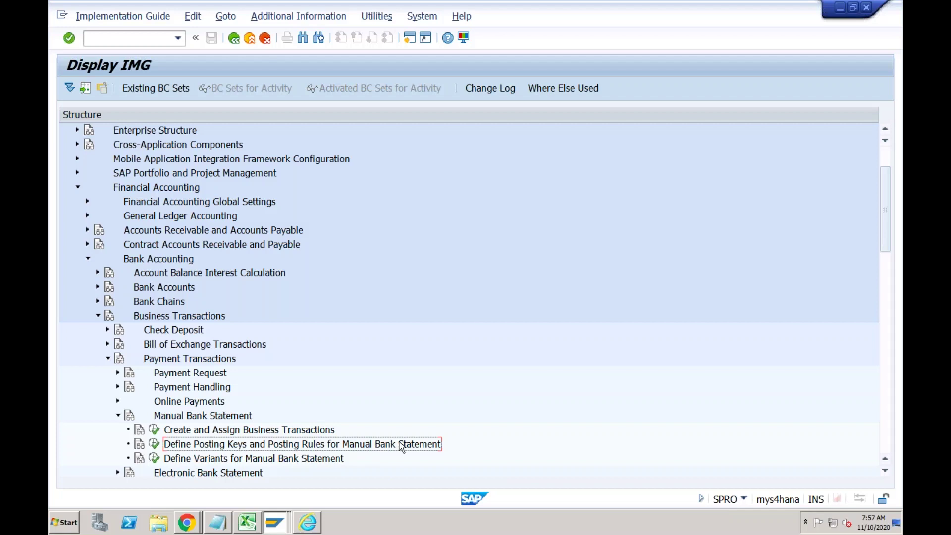
{"action": "left_click", "coordinate": [155, 446]}
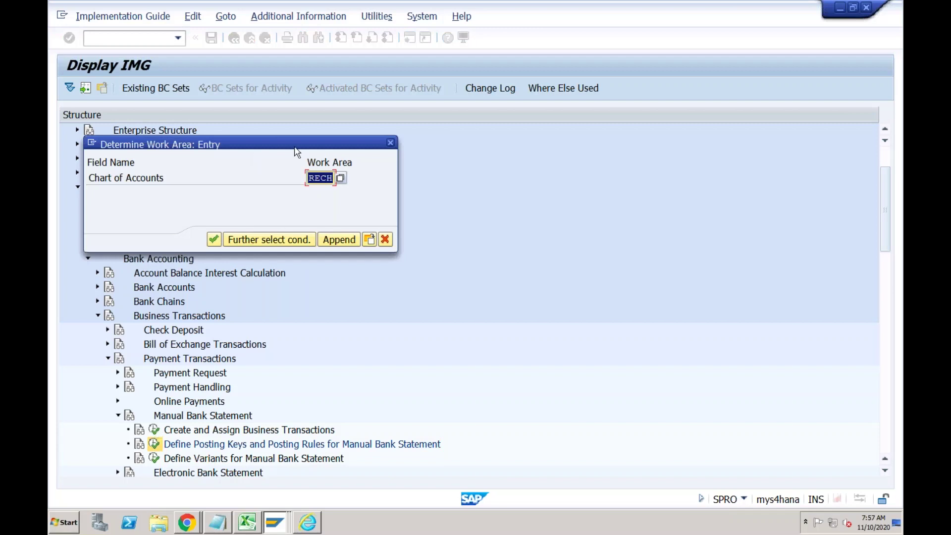
{"action": "left_click", "coordinate": [217, 240]}
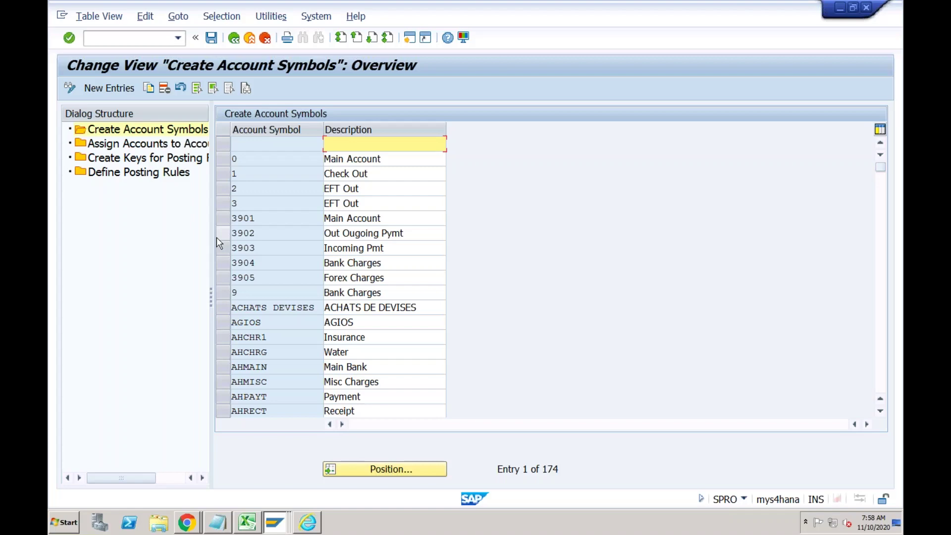
{"action": "left_click", "coordinate": [250, 525]}
Enter the heading 'Different Transactions in Bank Accounting' in cell R24C9.
{"action": "left_click", "coordinate": [416, 391]}
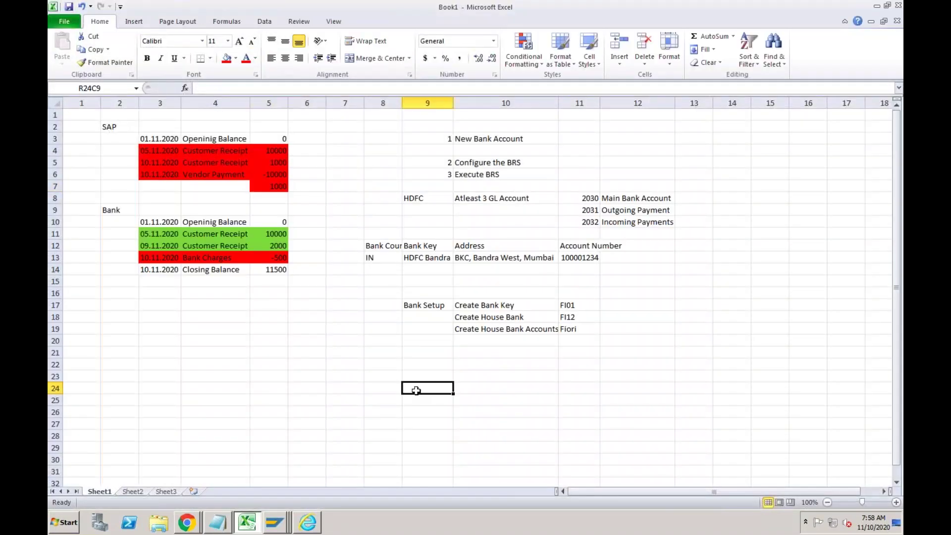
{"action": "type", "text": "Differet"}
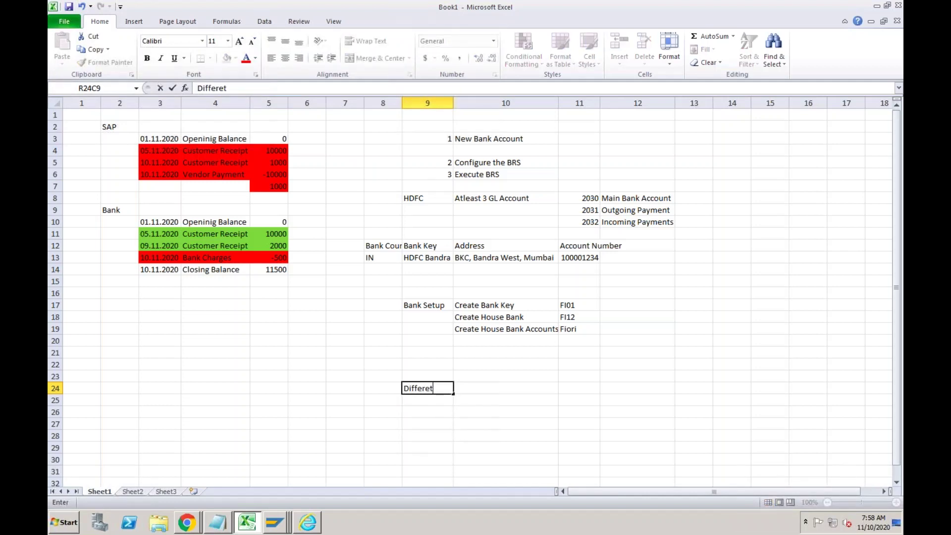
{"action": "key", "text": "BackSpace"}
{"action": "type", "text": "nt Transactions"}
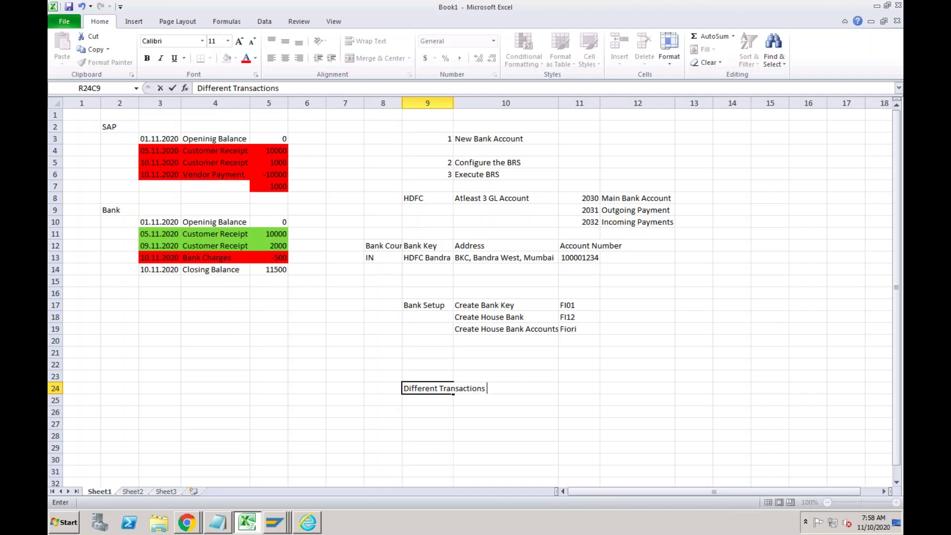
{"action": "type", "text": " in Bank Accountin"}
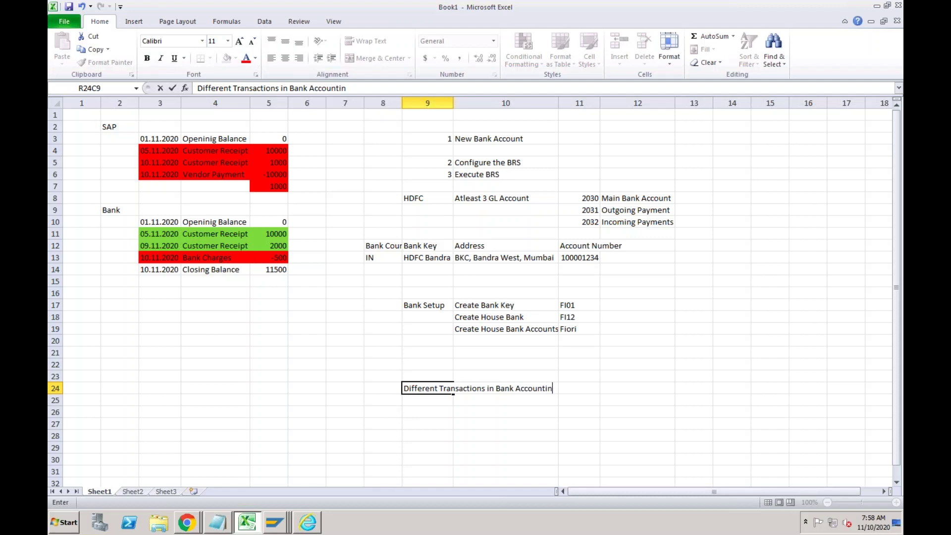
{"action": "type", "text": "g"}
{"action": "key", "text": "Return"}
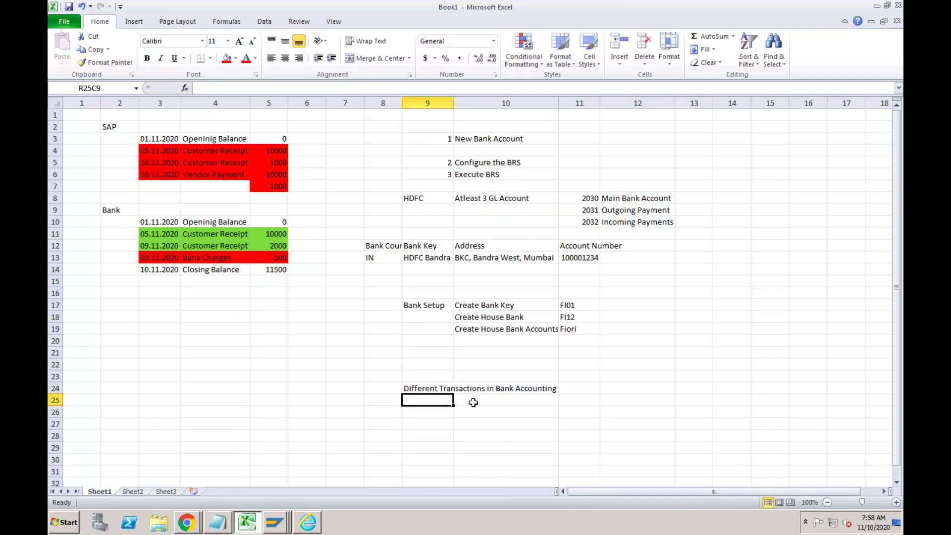
List the transaction codes INC, OUT and CHG down column 11 from R24C11.
{"action": "left_click", "coordinate": [471, 413]}
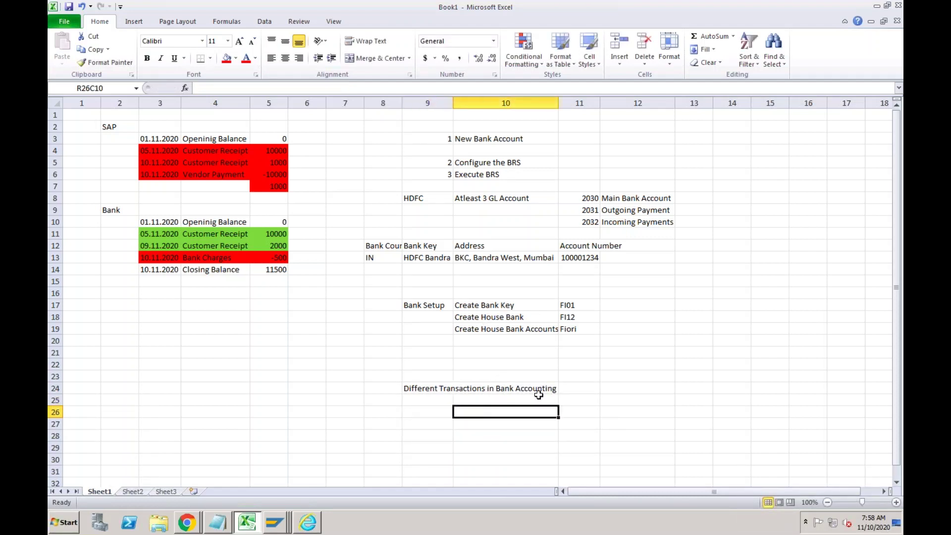
{"action": "left_click", "coordinate": [583, 390]}
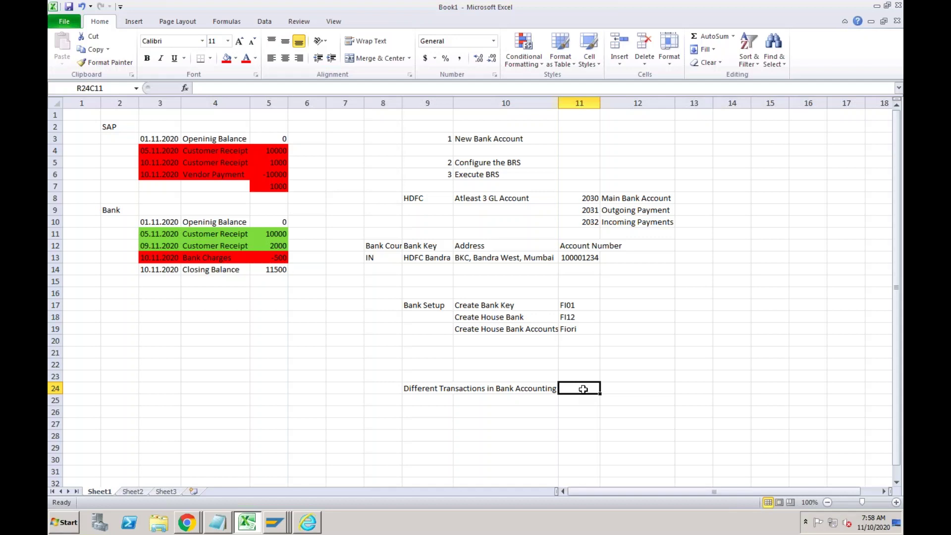
{"action": "type", "text": "INC"}
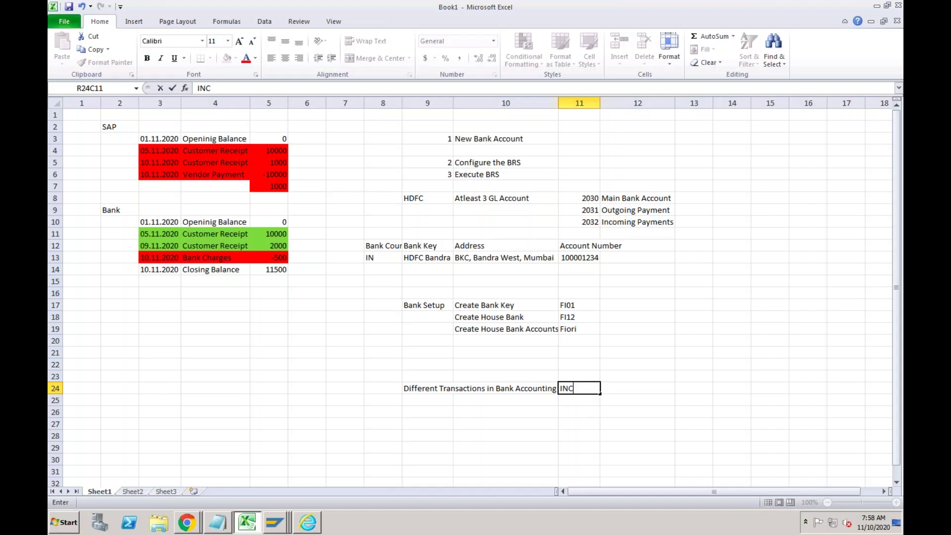
{"action": "key", "text": "Return"}
{"action": "type", "text": "OUT"}
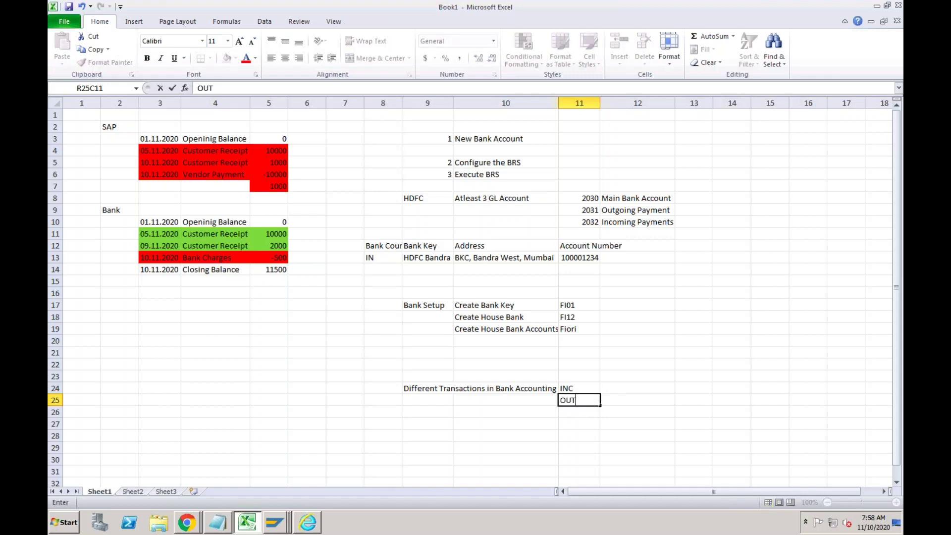
{"action": "key", "text": "Return"}
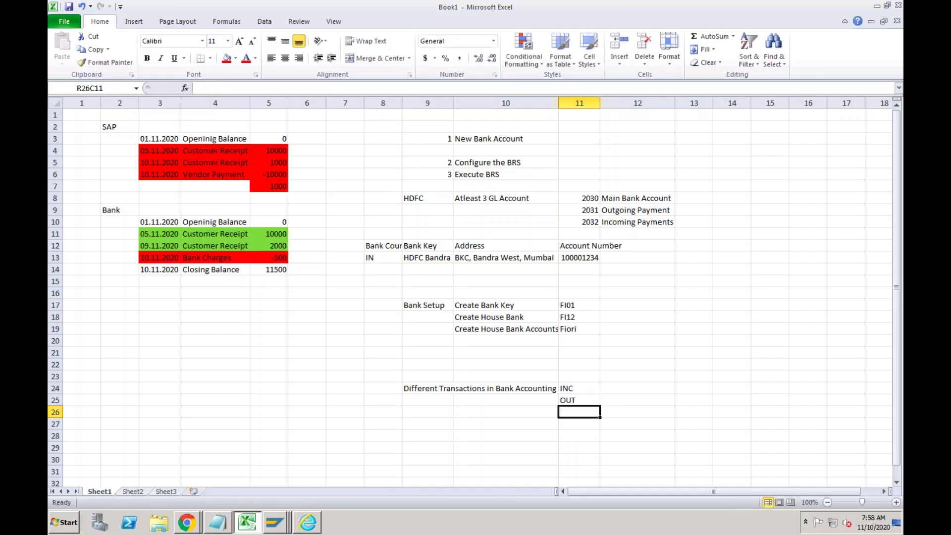
{"action": "type", "text": "CH"}
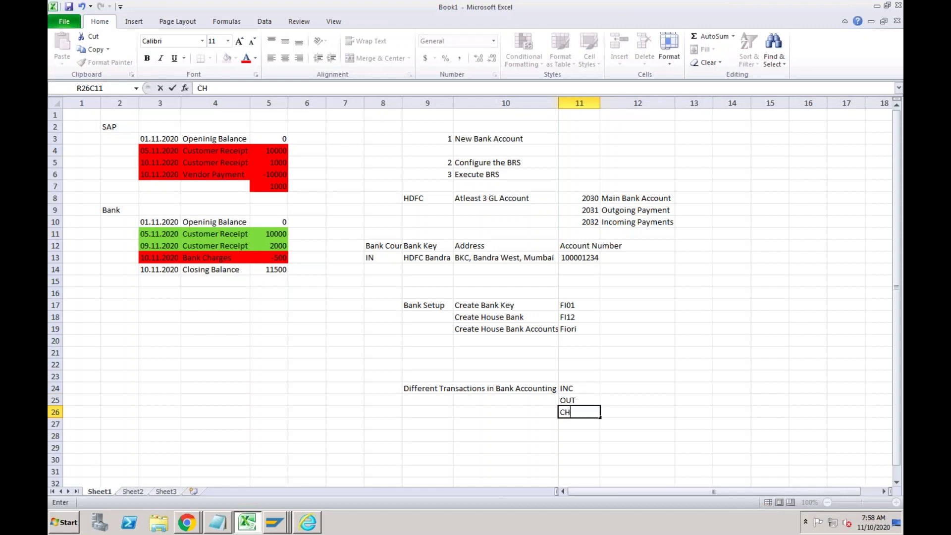
{"action": "type", "text": "G"}
Label the codes Incoming, Outgoing and Charges in the adjacent column.
{"action": "left_click", "coordinate": [613, 389]}
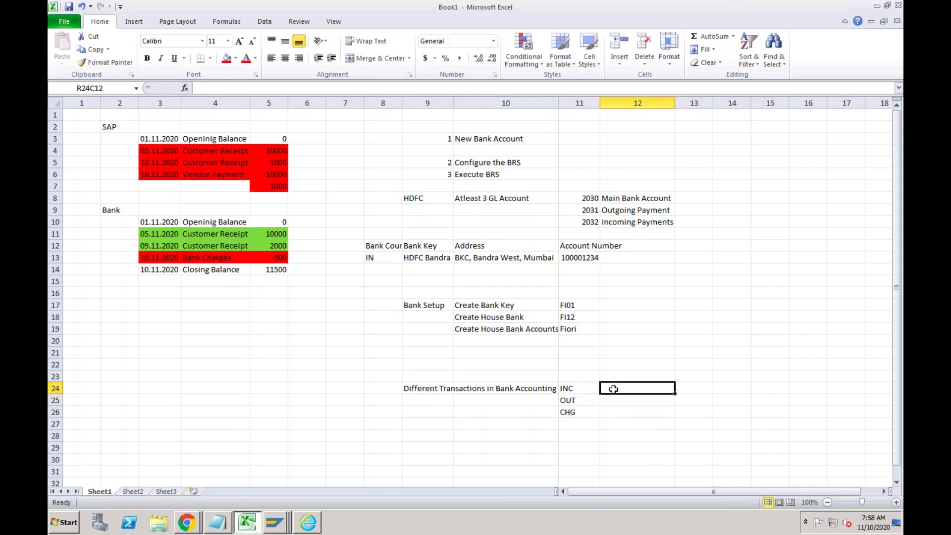
{"action": "type", "text": "Incoming"}
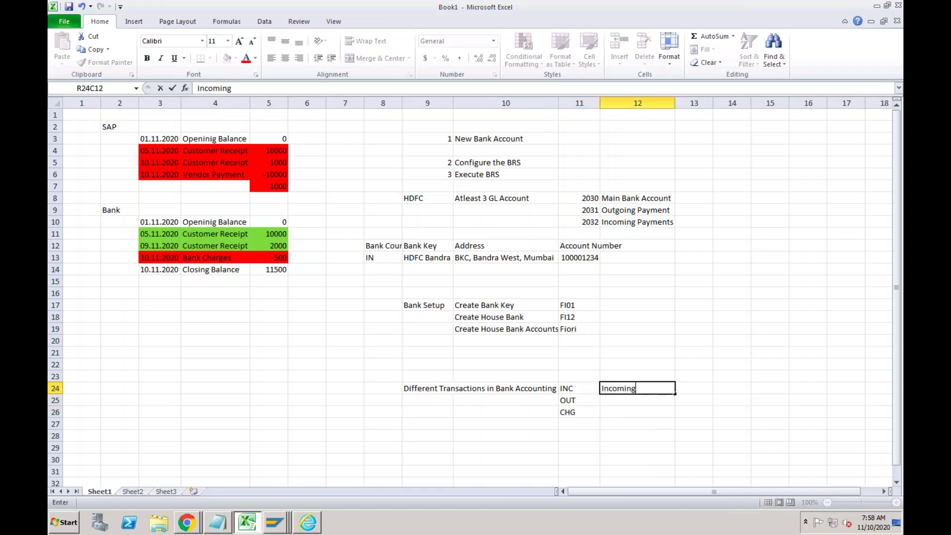
{"action": "key", "text": "Return"}
{"action": "type", "text": "Outg"}
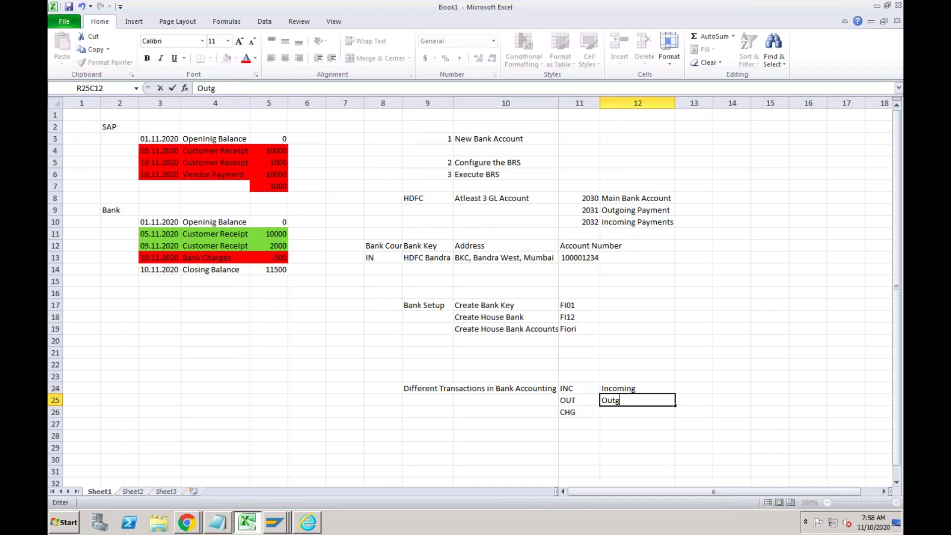
{"action": "type", "text": "oing"}
{"action": "key", "text": "Return"}
{"action": "type", "text": "Cha"}
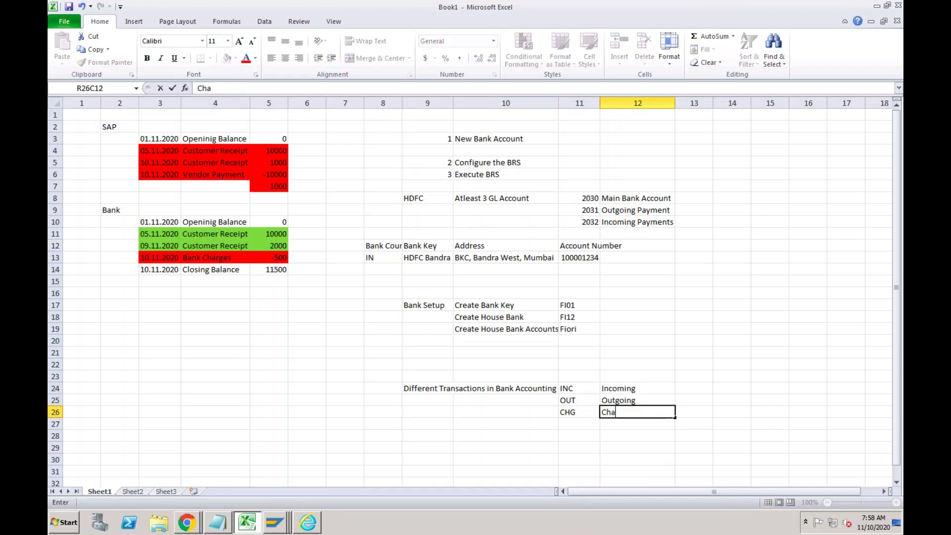
{"action": "type", "text": "rges"}
{"action": "key", "text": "Return"}
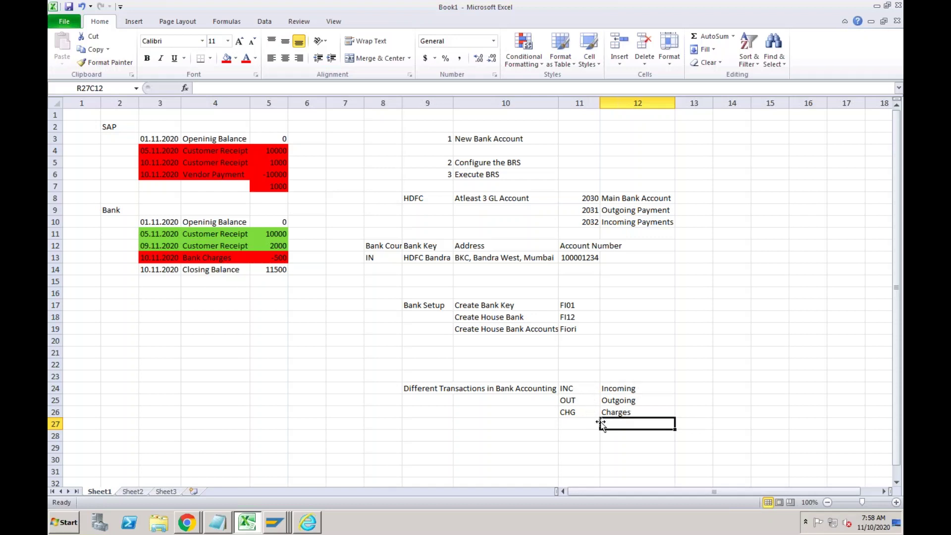
{"action": "left_click", "coordinate": [612, 390]}
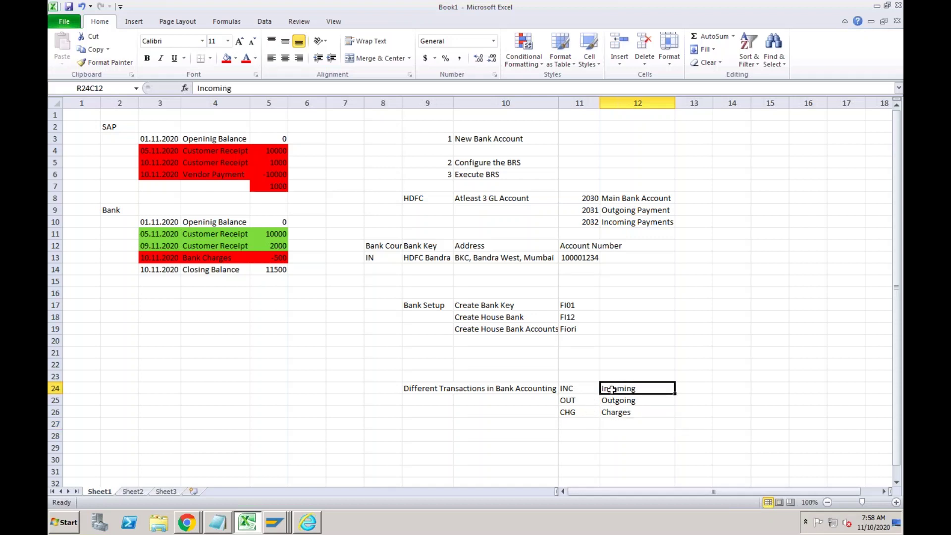
{"action": "left_click", "coordinate": [610, 401]}
{"action": "left_click", "coordinate": [610, 412]}
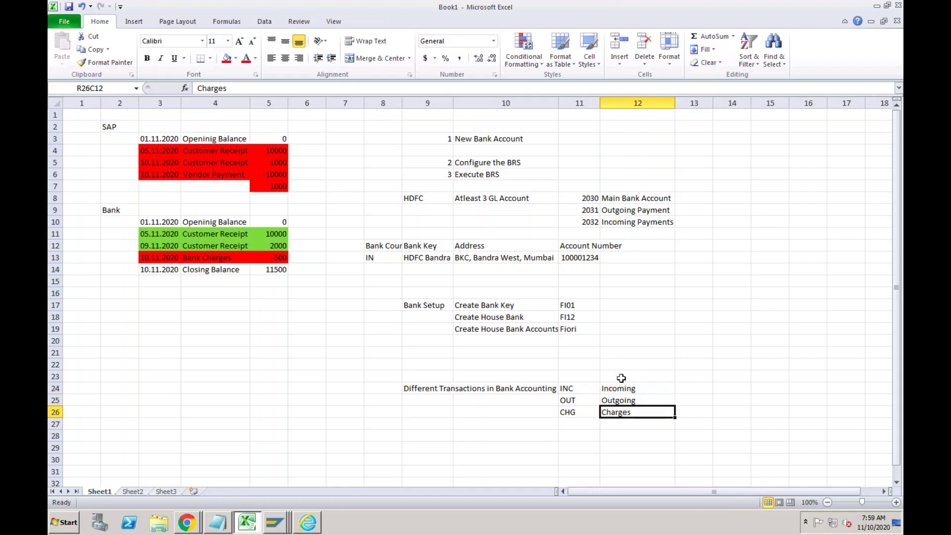
{"action": "left_click", "coordinate": [276, 525]}
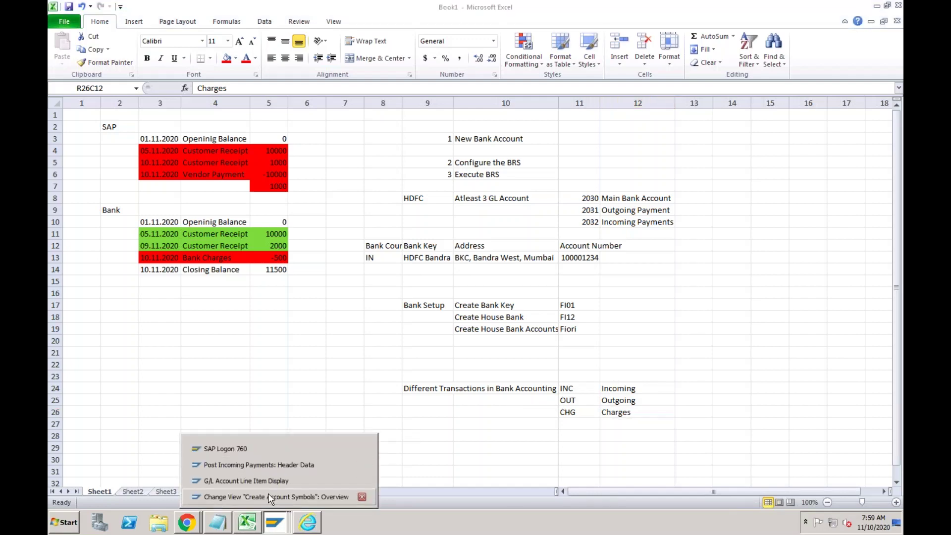
Add new account symbols RC-INC, RC-OUT and RC-CHG.
{"action": "left_click", "coordinate": [271, 497]}
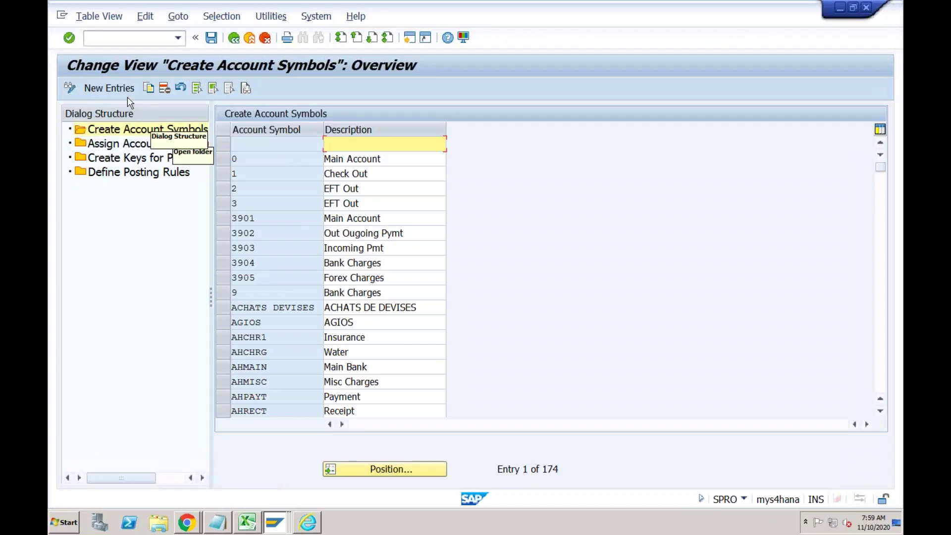
{"action": "left_click", "coordinate": [110, 88]}
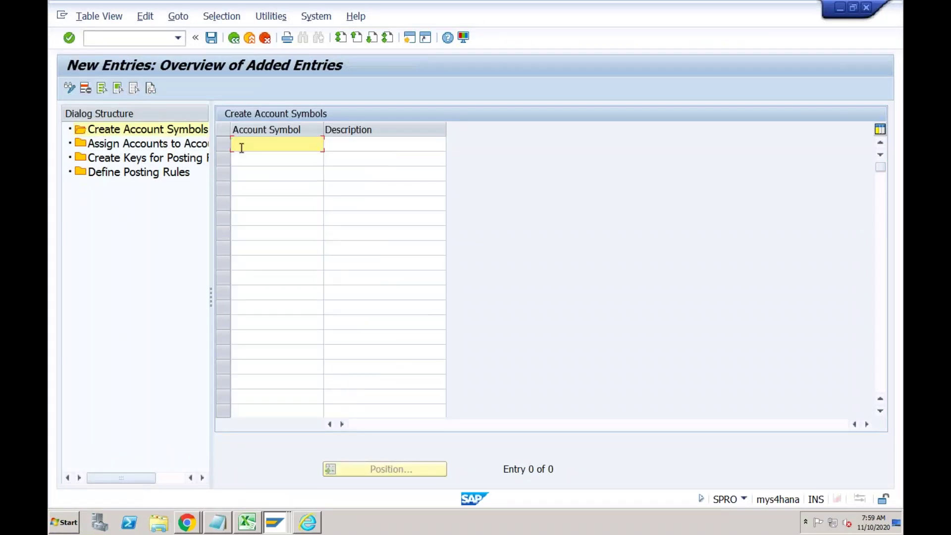
{"action": "type", "text": "RC-INC"}
{"action": "left_click", "coordinate": [249, 164]}
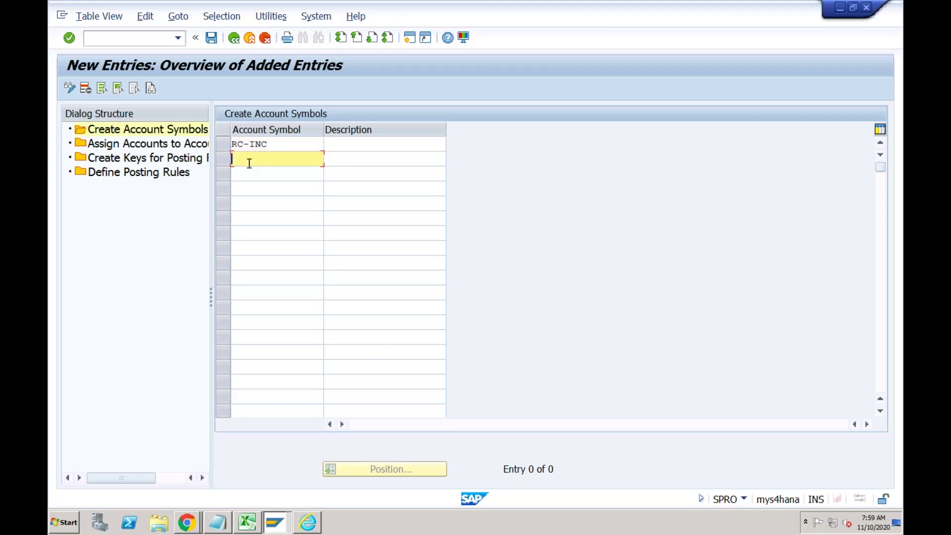
{"action": "type", "text": "RC-OUT"}
{"action": "left_click", "coordinate": [246, 177]}
{"action": "type", "text": "R"}
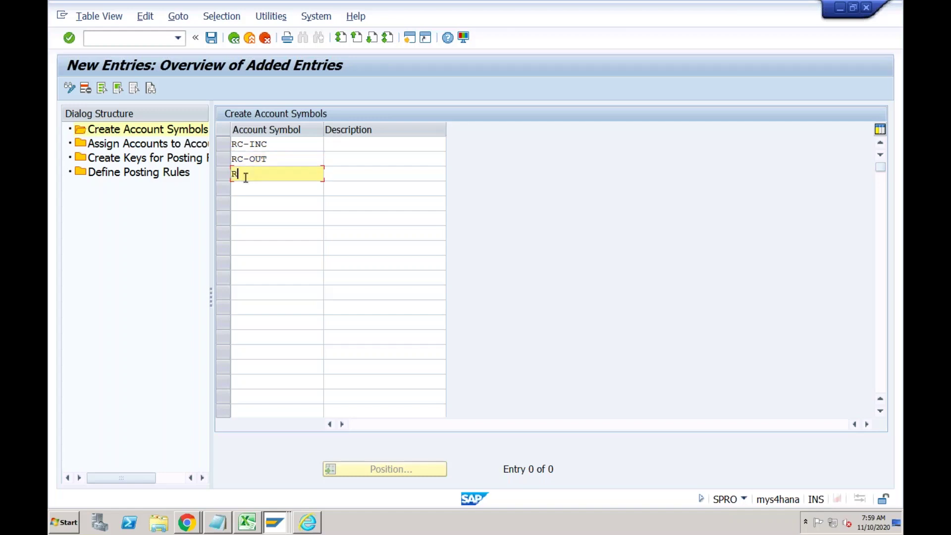
{"action": "type", "text": "C-CHG"}
Describe them as RECH-Incoming, RECH-Outgoing and RECH-Charges.
{"action": "left_click", "coordinate": [334, 147]}
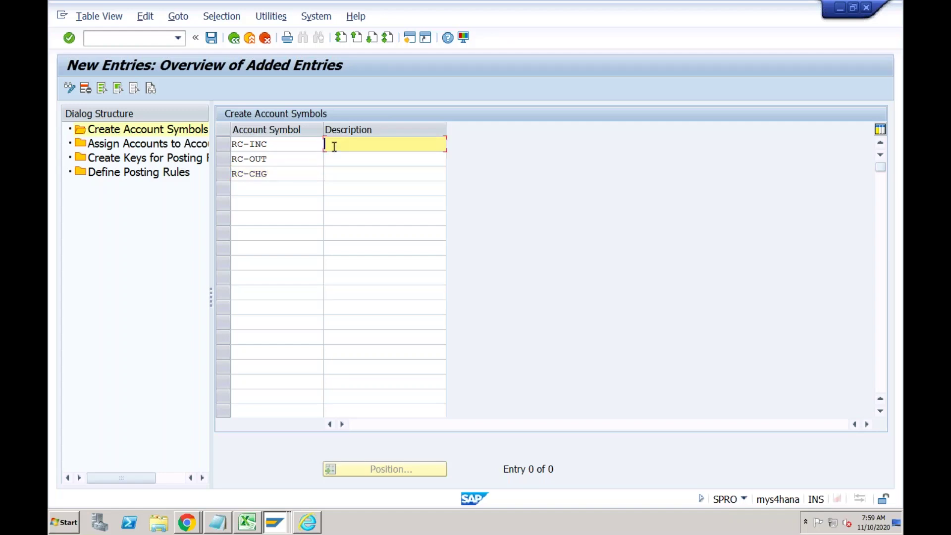
{"action": "type", "text": "RECH-Incoming"}
{"action": "left_click", "coordinate": [348, 162]}
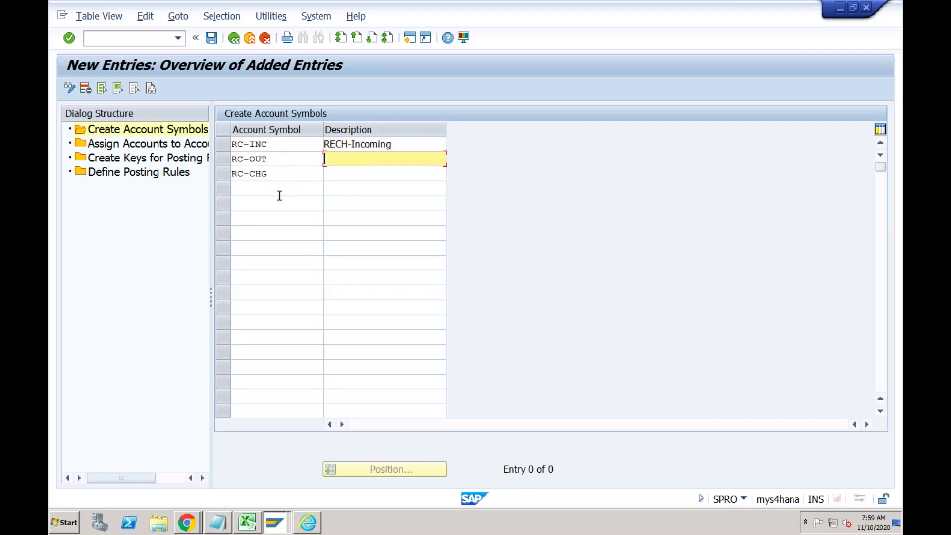
{"action": "type", "text": "RECH-"}
{"action": "key", "text": "BackSpace"}
{"action": "type", "text": "Outgoing"}
{"action": "left_click", "coordinate": [345, 179]}
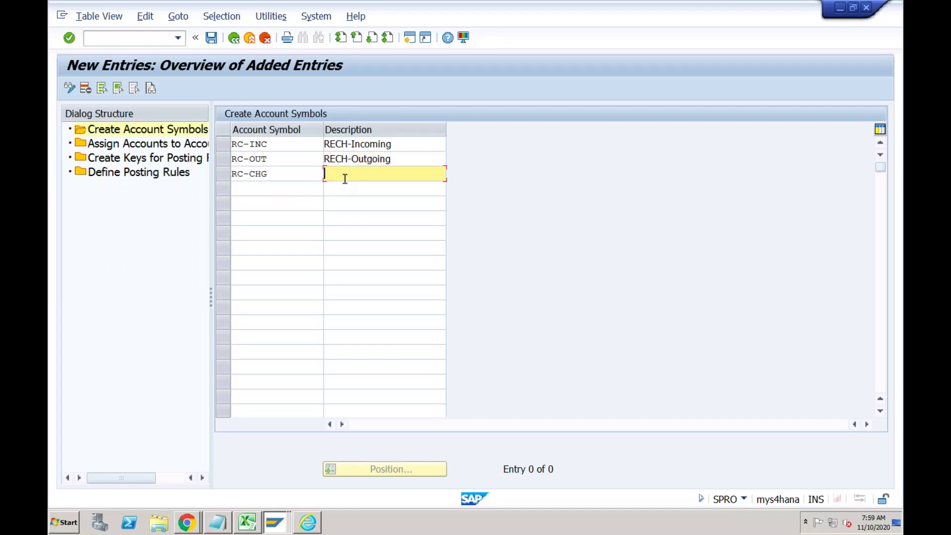
{"action": "type", "text": "RECH-Charges"}
Add a fourth account symbol RC-MAIN described as RECH-Main.
{"action": "left_click", "coordinate": [283, 191]}
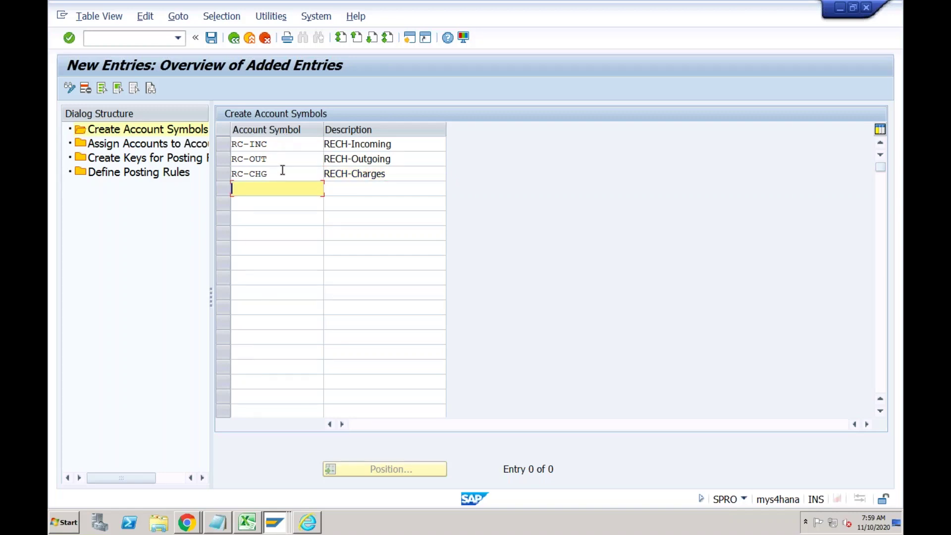
{"action": "type", "text": "RC-MAIN"}
{"action": "key", "text": "Tab"}
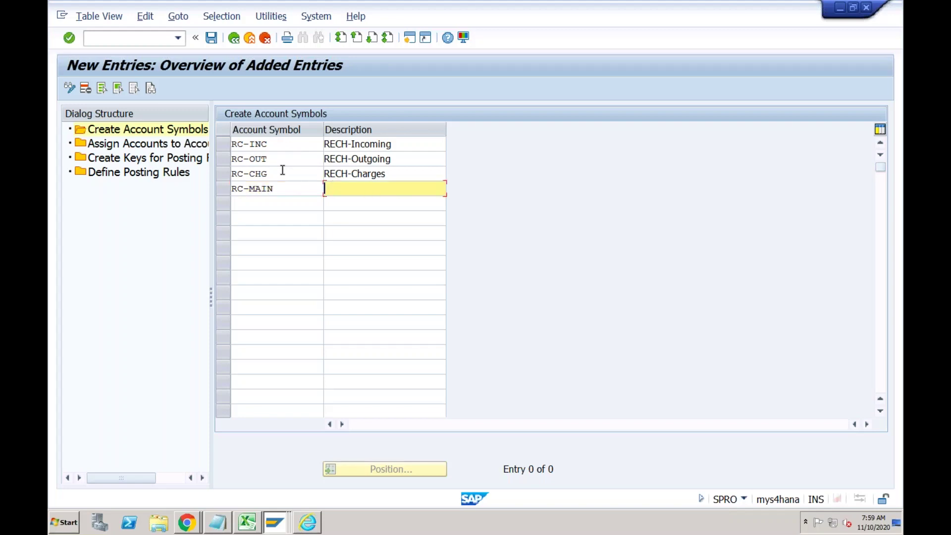
{"action": "type", "text": "RECH-Main"}
Save RC-INC, RC-OUT, RC-CHG and RC-MAIN under a customizing request and review the saved rows.
{"action": "left_click", "coordinate": [213, 40]}
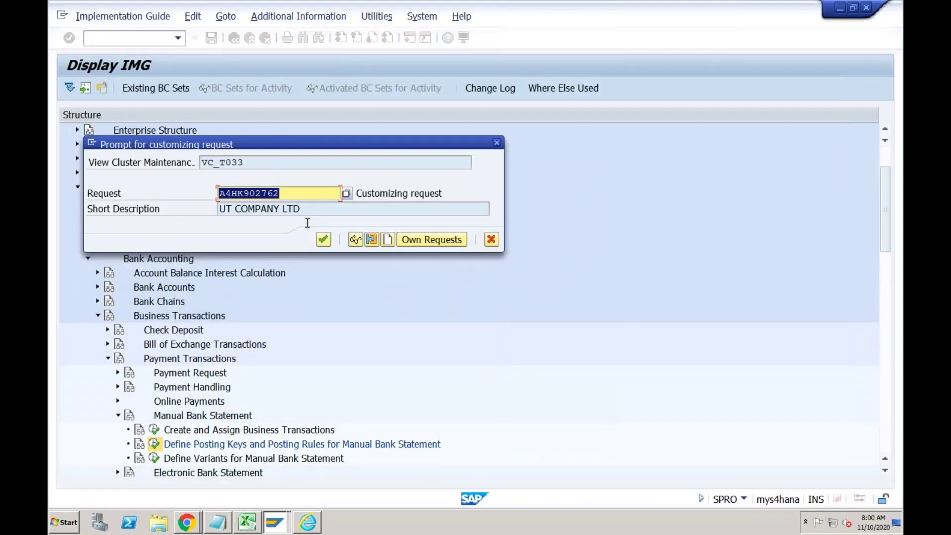
{"action": "left_click", "coordinate": [323, 240]}
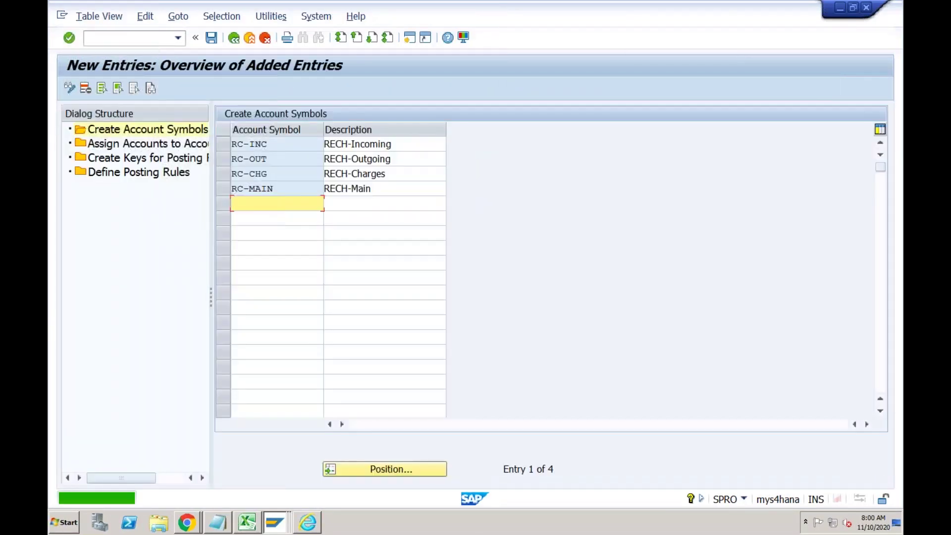
{"action": "left_click", "coordinate": [275, 144]}
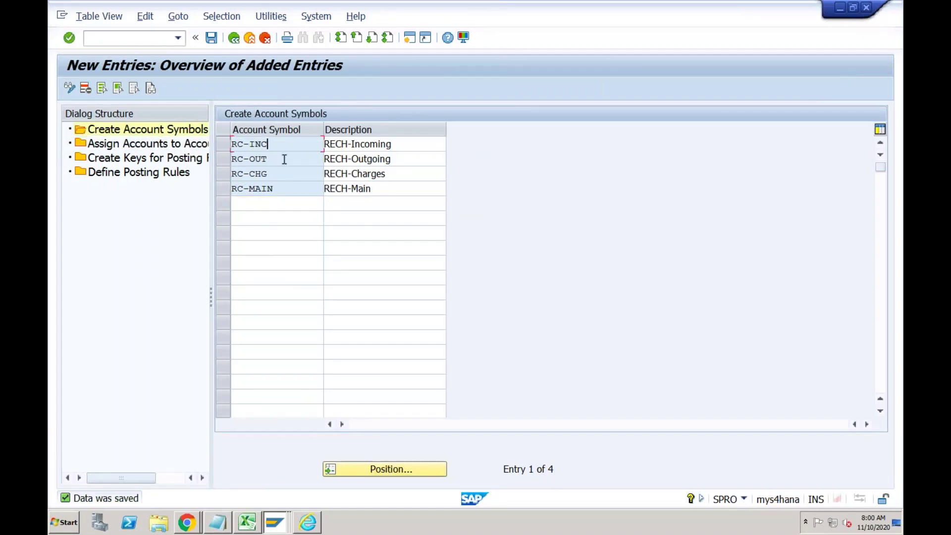
{"action": "left_click", "coordinate": [284, 159]}
{"action": "left_click", "coordinate": [285, 143]}
{"action": "left_click", "coordinate": [282, 191]}
{"action": "left_click", "coordinate": [279, 175]}
{"action": "left_click", "coordinate": [359, 173]}
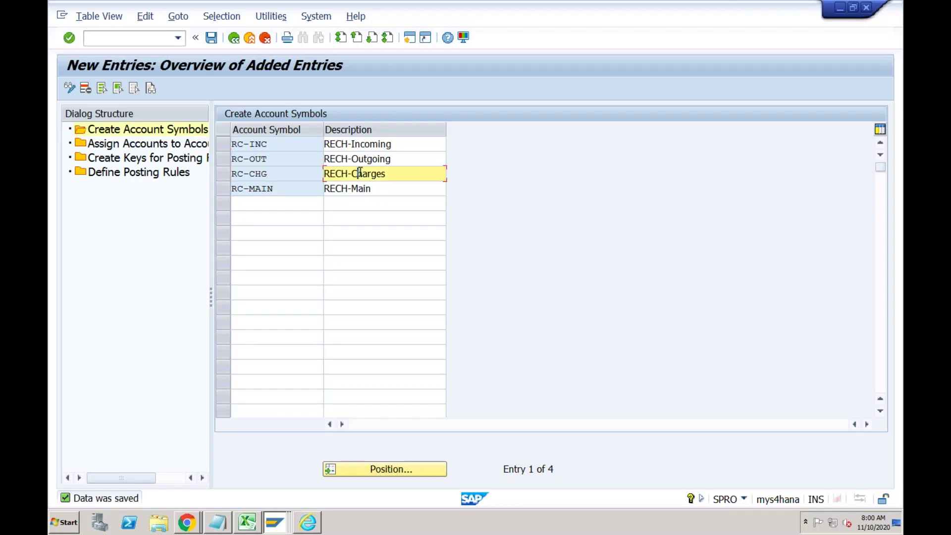
{"action": "left_click", "coordinate": [301, 175]}
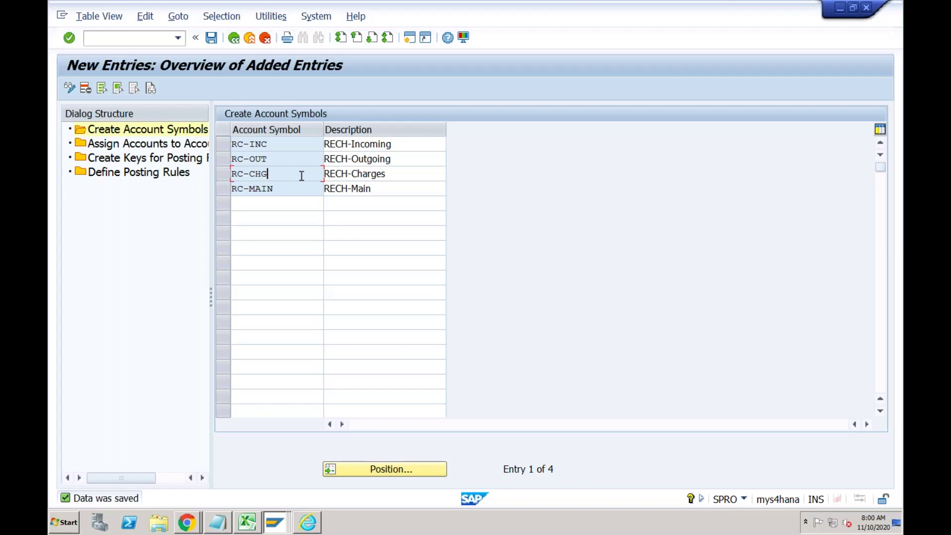
Create account assignment rows for RC-INC, RC-OUT, RC-MAIN and RC-CHG.
{"action": "double_click", "coordinate": [183, 145]}
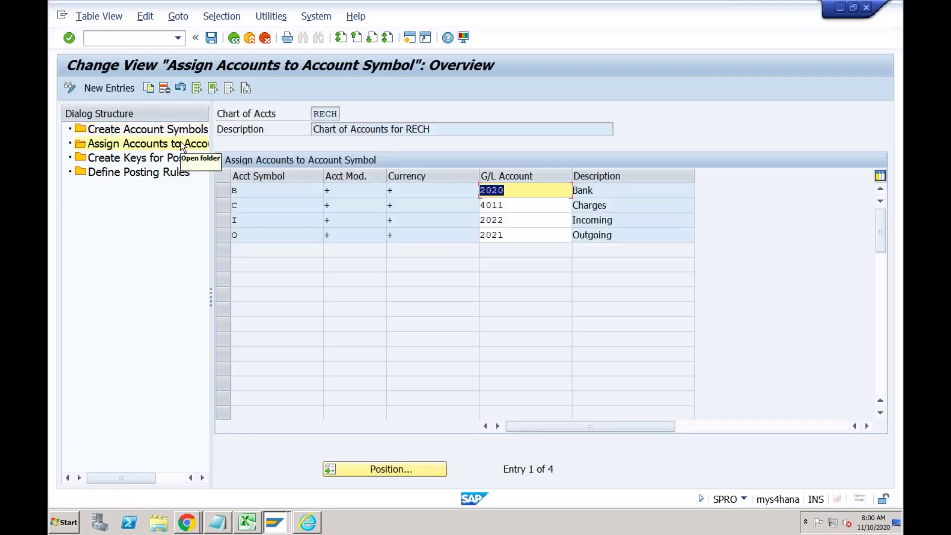
{"action": "left_click", "coordinate": [122, 88]}
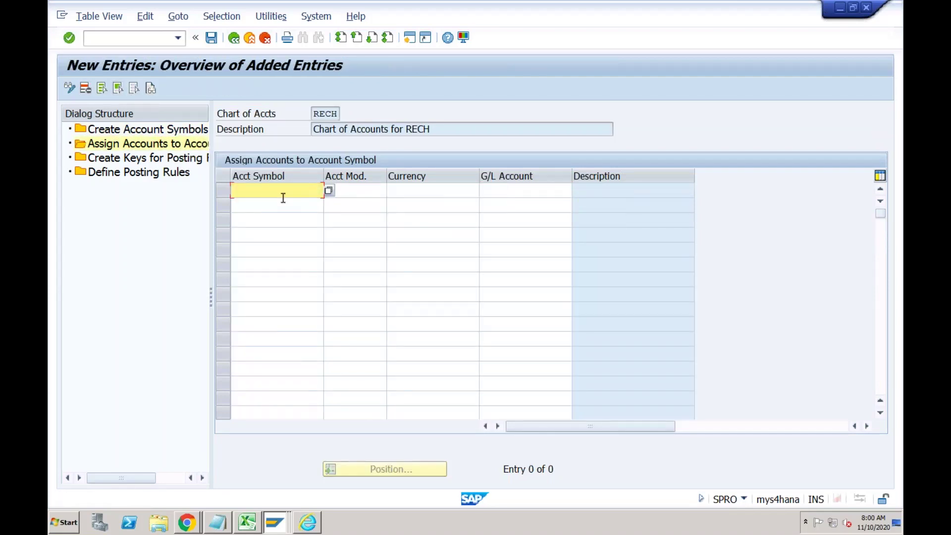
{"action": "type", "text": "RC-INC"}
{"action": "key", "text": "Down"}
{"action": "type", "text": "RC"}
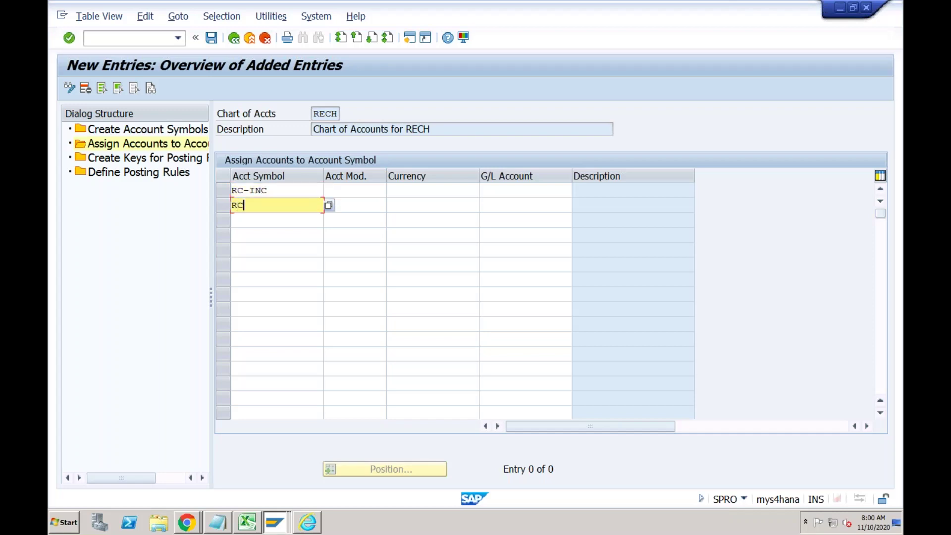
{"action": "type", "text": "-OUT"}
{"action": "key", "text": "Down"}
{"action": "type", "text": "RC-MAIN"}
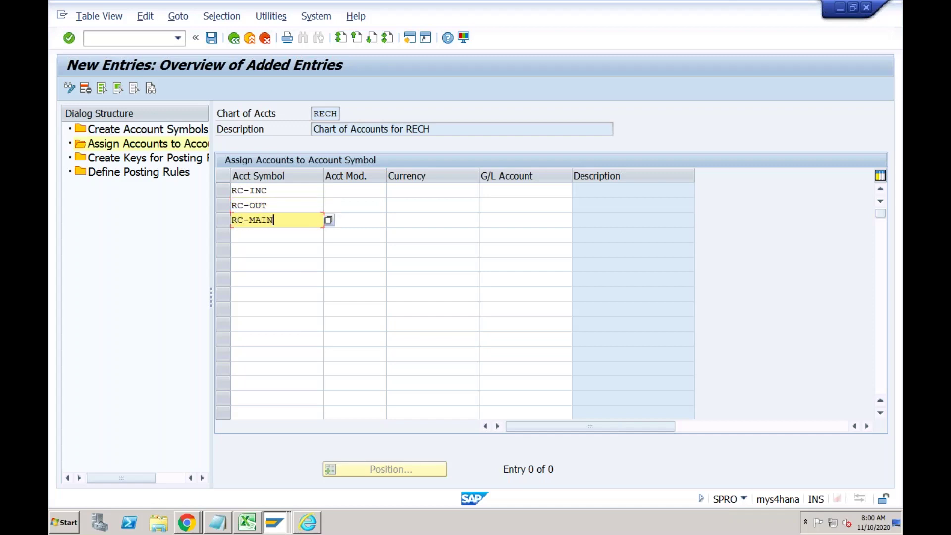
{"action": "key", "text": "Down"}
{"action": "type", "text": "RC-"}
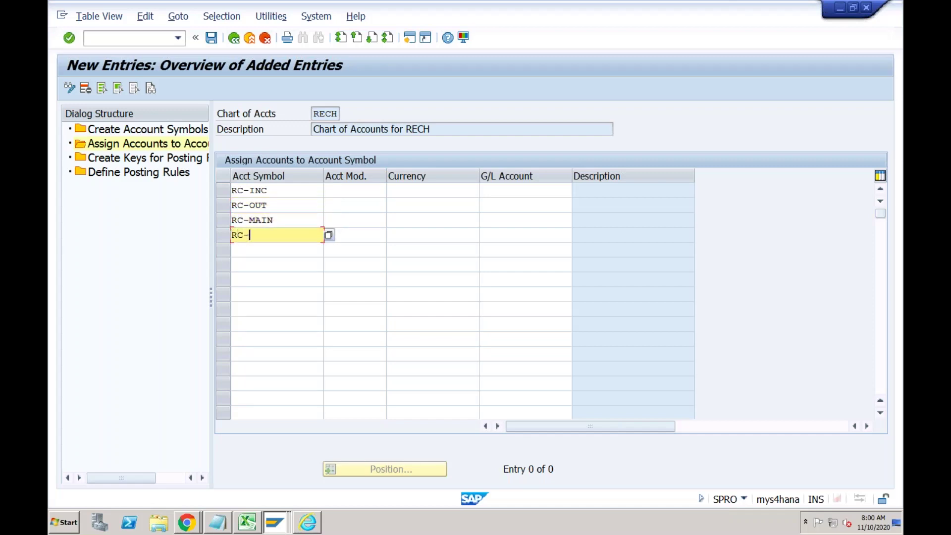
{"action": "type", "text": "CHG"}
Enter G/L accounts 2031, 2032 and 2030 for RC-INC, RC-OUT and RC-MAIN, then open a second session.
{"action": "left_click", "coordinate": [417, 191]}
{"action": "left_click", "coordinate": [412, 206]}
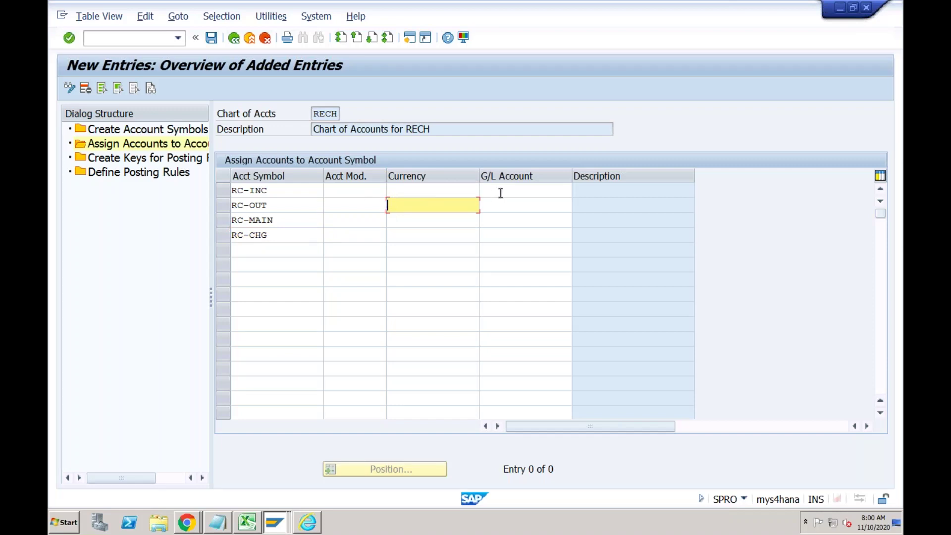
{"action": "left_click", "coordinate": [449, 192]}
{"action": "left_click", "coordinate": [439, 207]}
{"action": "left_click", "coordinate": [437, 224]}
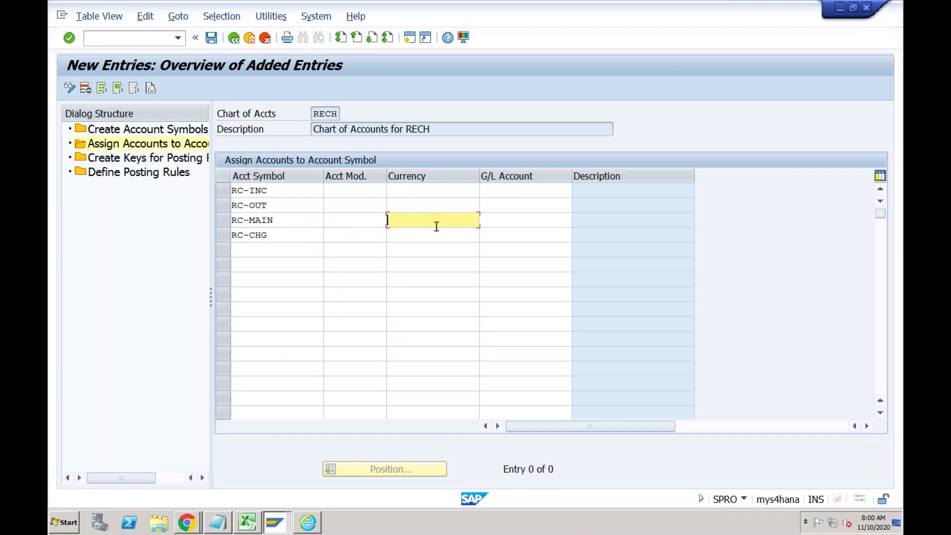
{"action": "left_click", "coordinate": [510, 193]}
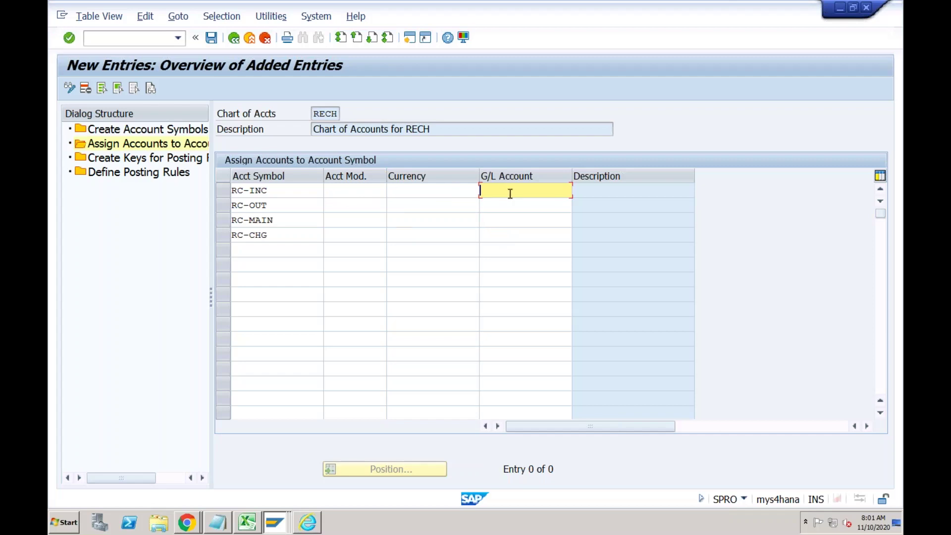
{"action": "type", "text": "20"}
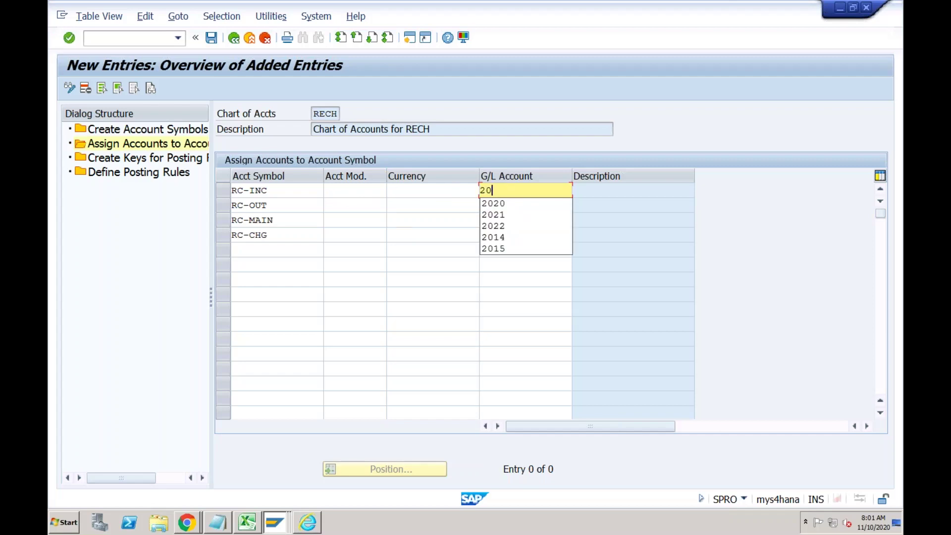
{"action": "type", "text": "31"}
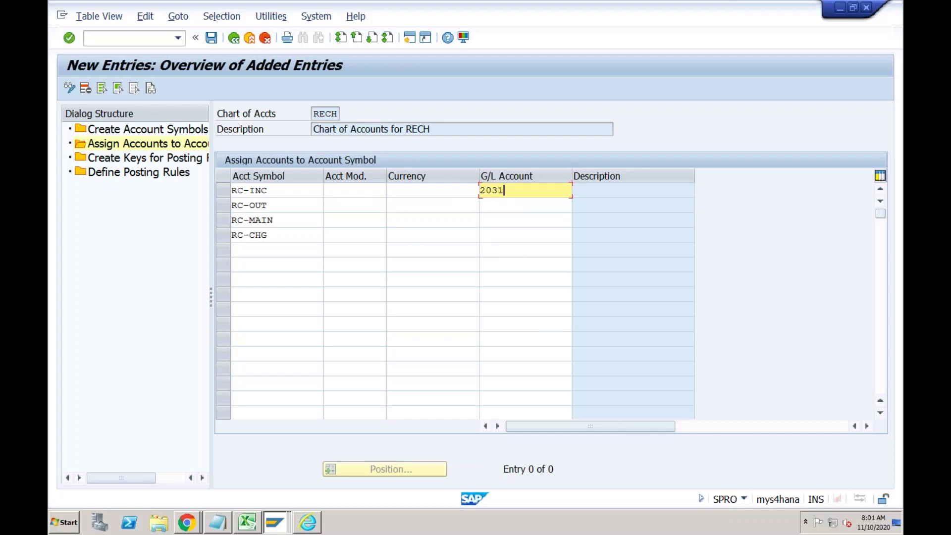
{"action": "left_click", "coordinate": [502, 207]}
{"action": "type", "text": "2032"}
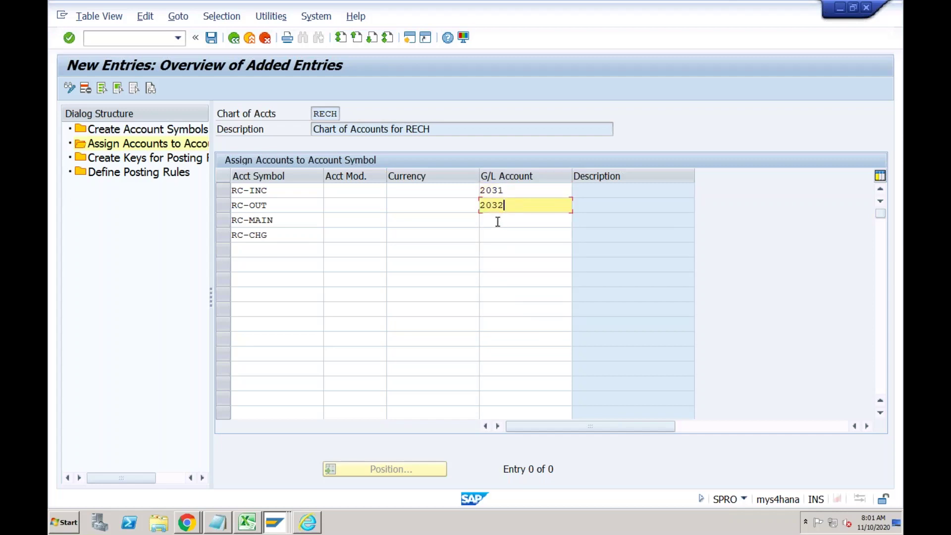
{"action": "left_click", "coordinate": [498, 222]}
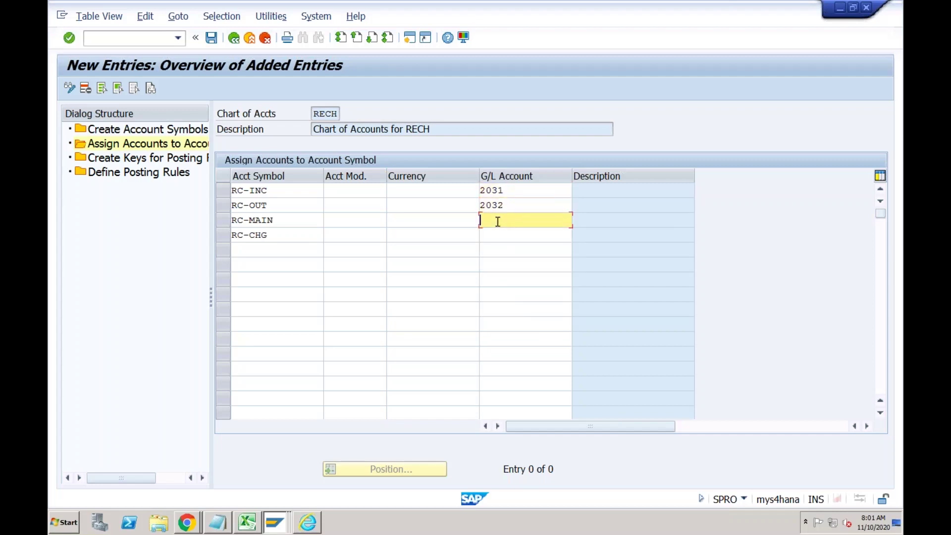
{"action": "type", "text": "2030"}
{"action": "left_click", "coordinate": [535, 233]}
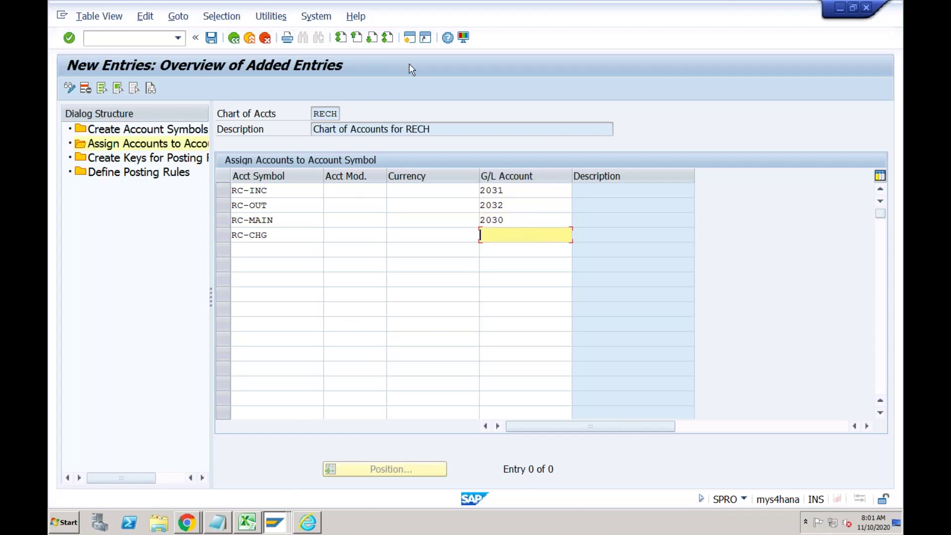
{"action": "left_click", "coordinate": [410, 39]}
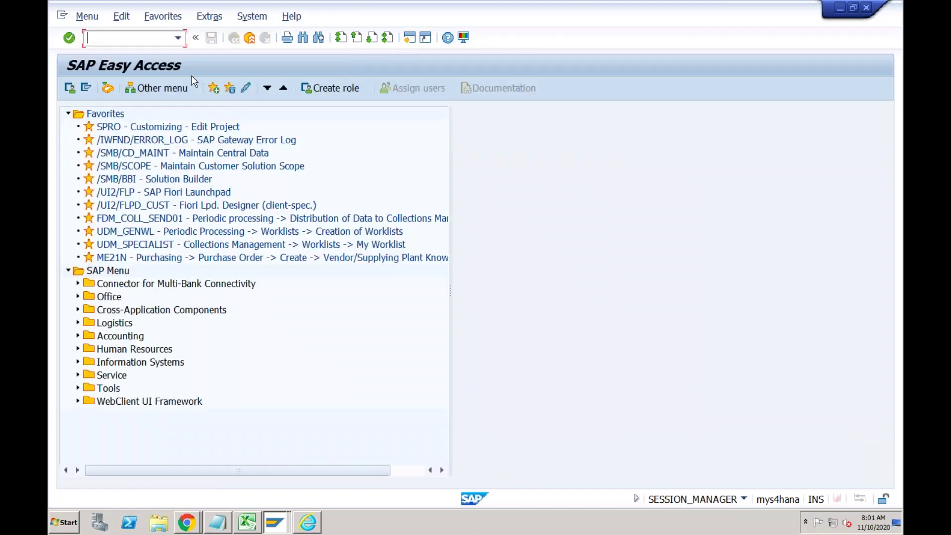
Display expense account 4011 Bank Charges in FS00 and review its control and bank/interest data.
{"action": "type", "text": "fs00"}
{"action": "key", "text": "Return"}
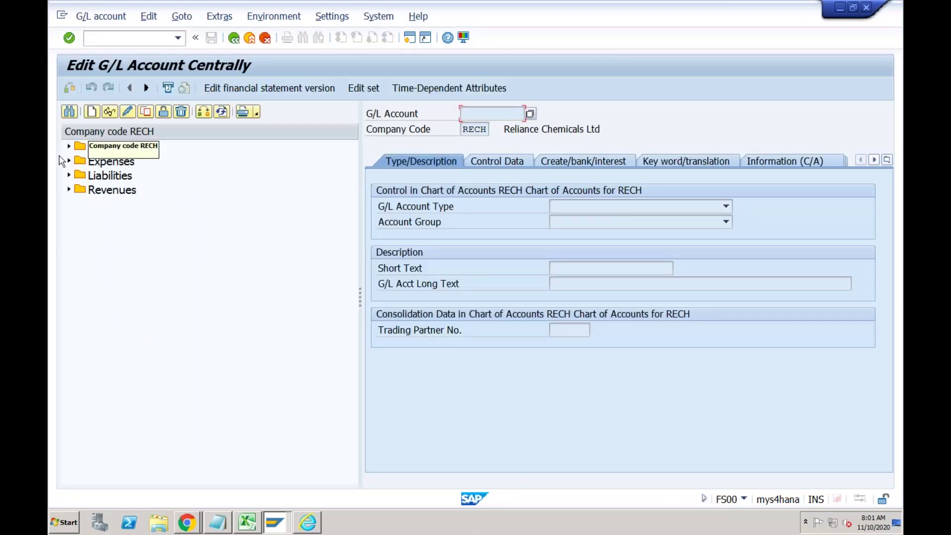
{"action": "left_click", "coordinate": [69, 162]}
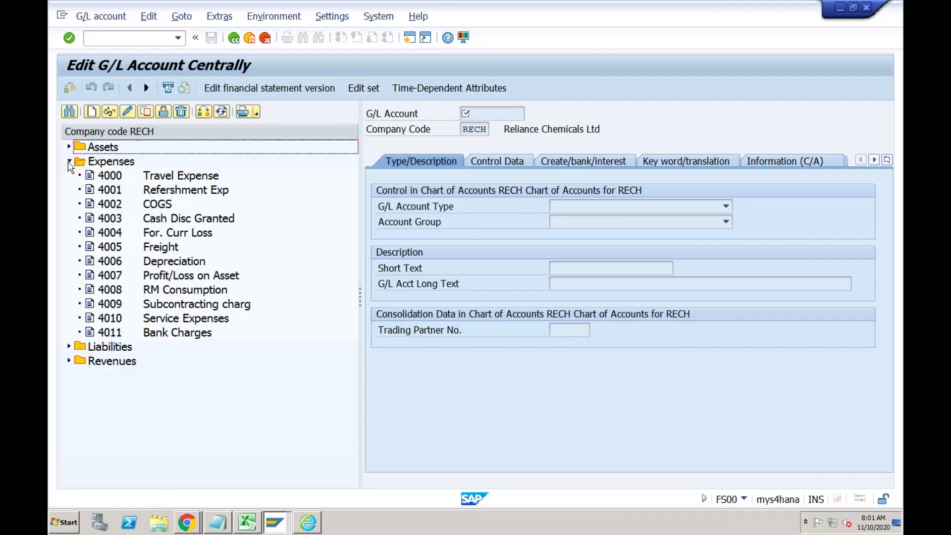
{"action": "left_click", "coordinate": [120, 336]}
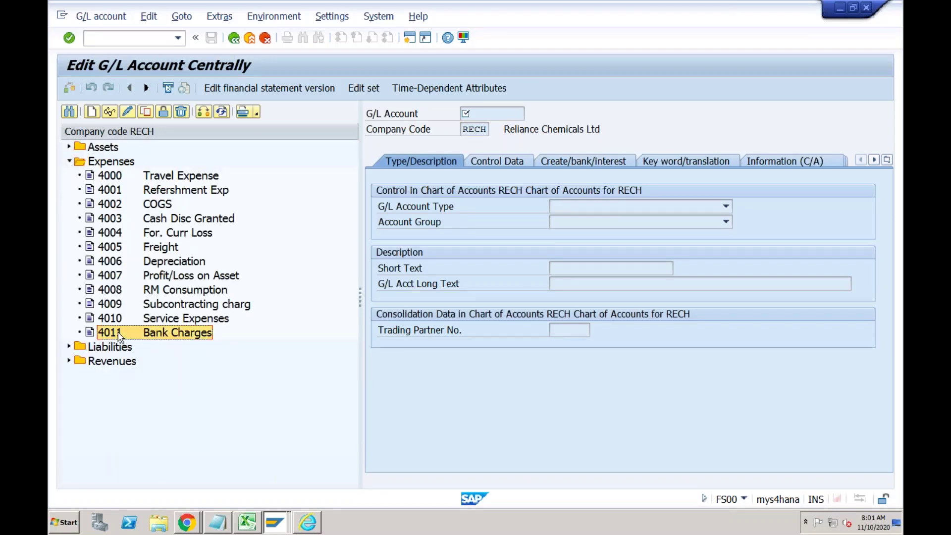
{"action": "double_click", "coordinate": [174, 336]}
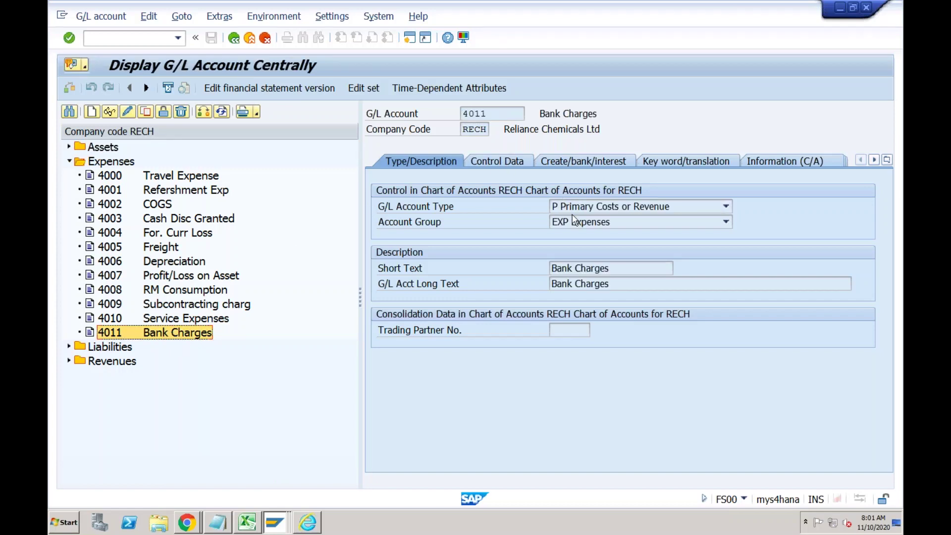
{"action": "left_click", "coordinate": [512, 162]}
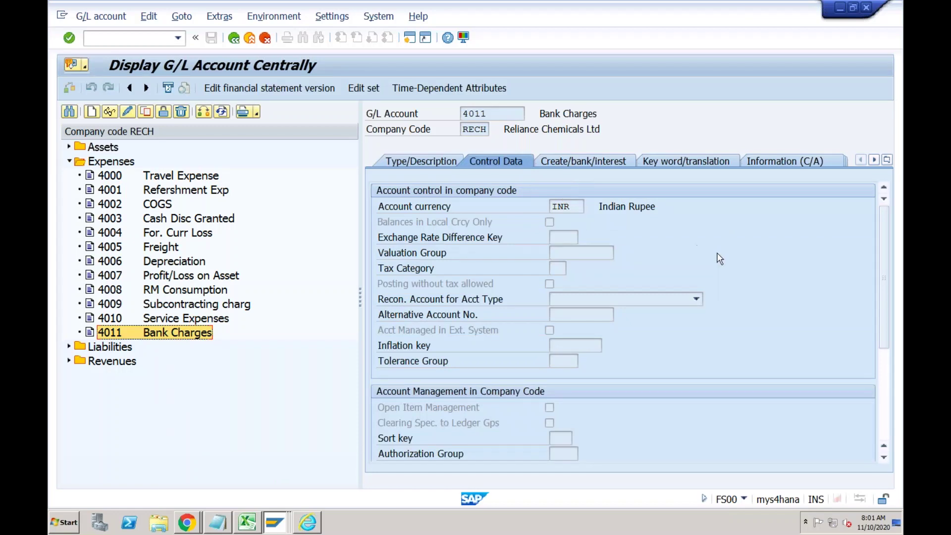
{"action": "left_click", "coordinate": [885, 355]}
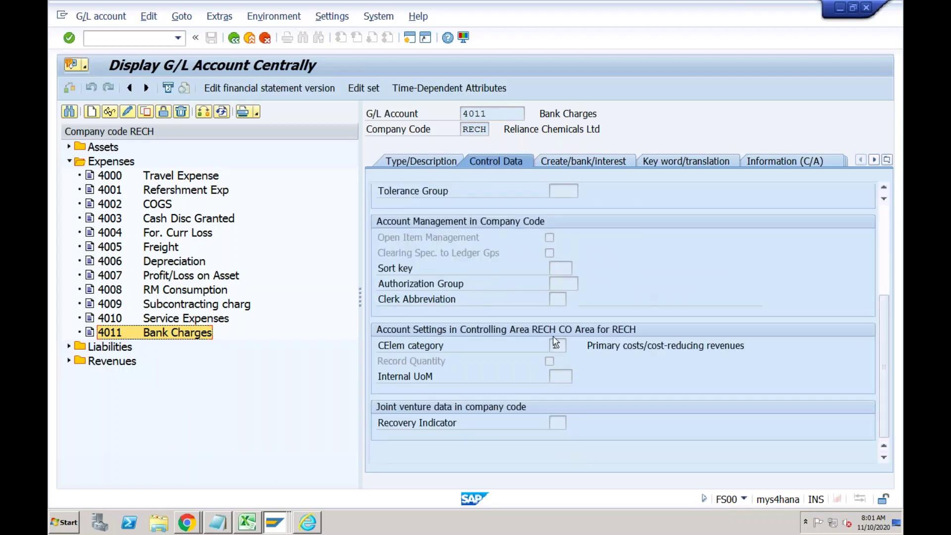
{"action": "left_click", "coordinate": [585, 161]}
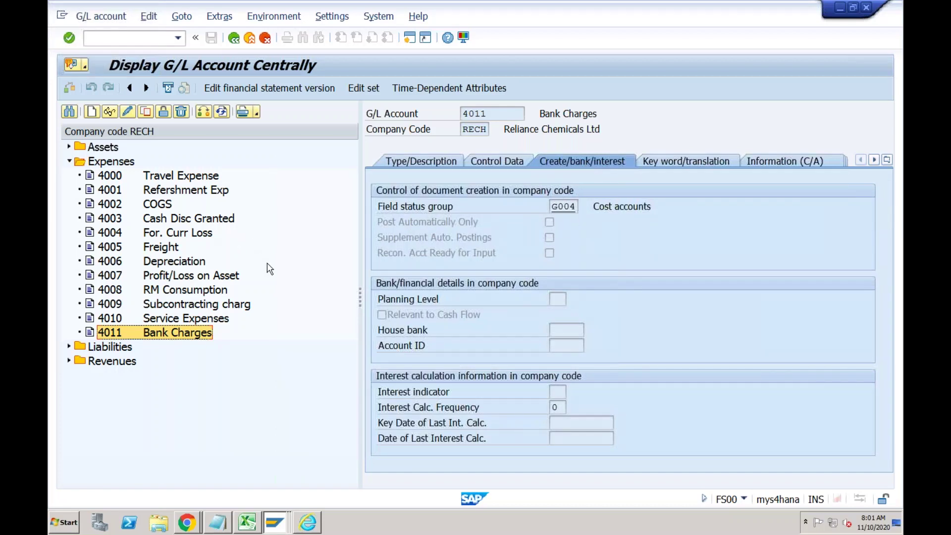
{"action": "left_click", "coordinate": [279, 519]}
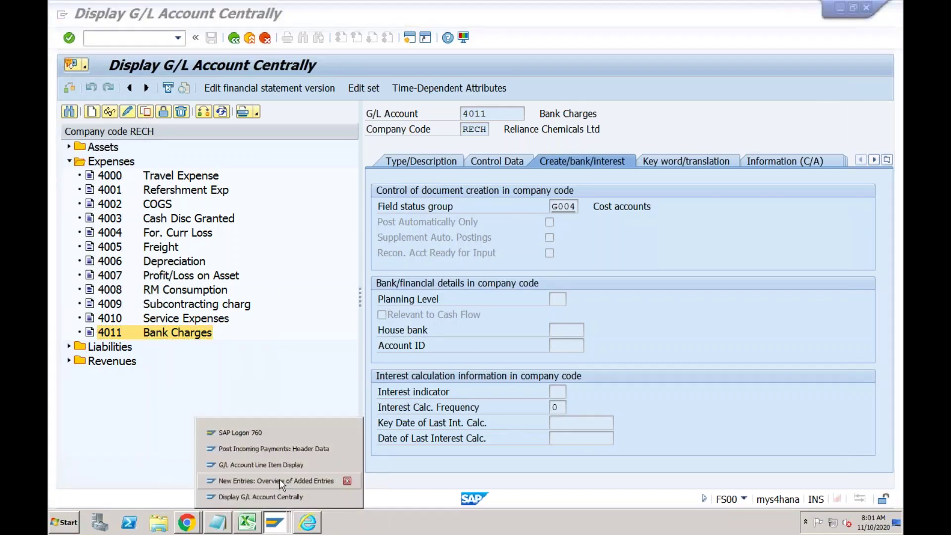
Assign G/L account 4011 to RC-CHG and confirm the entries.
{"action": "left_click", "coordinate": [279, 481]}
{"action": "type", "text": "4011"}
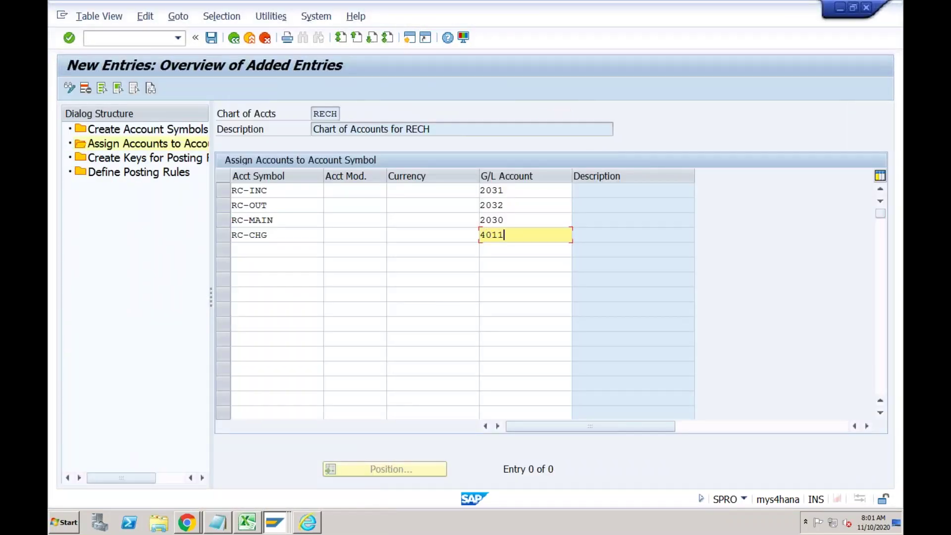
{"action": "key", "text": "Return"}
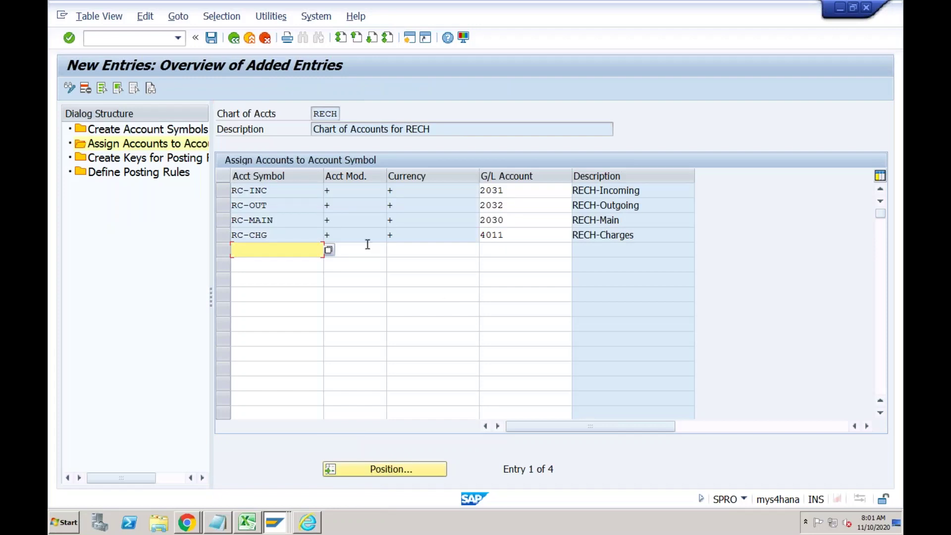
{"action": "left_click", "coordinate": [294, 193]}
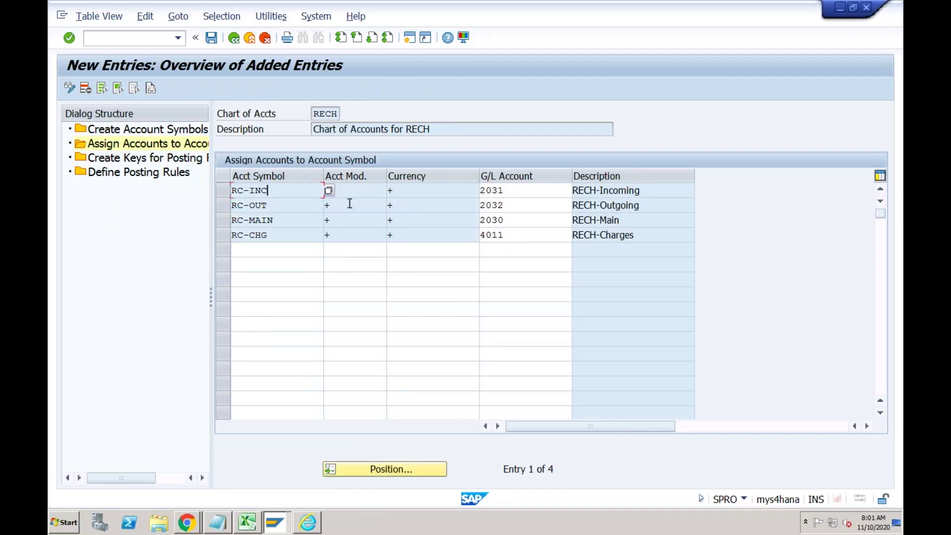
{"action": "left_click", "coordinate": [509, 192]}
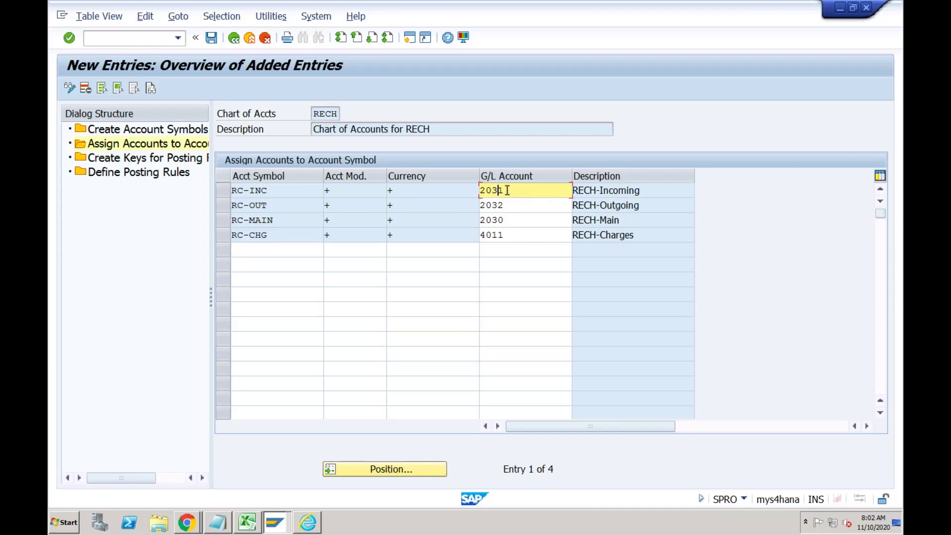
Try masked accounts 2++1 and 2++2 for RC-INC and RC-OUT.
{"action": "left_click_drag", "start_coordinate": [498, 191], "coordinate": [486, 190]}
{"action": "type", "text": "++"}
{"action": "left_click", "coordinate": [304, 193]}
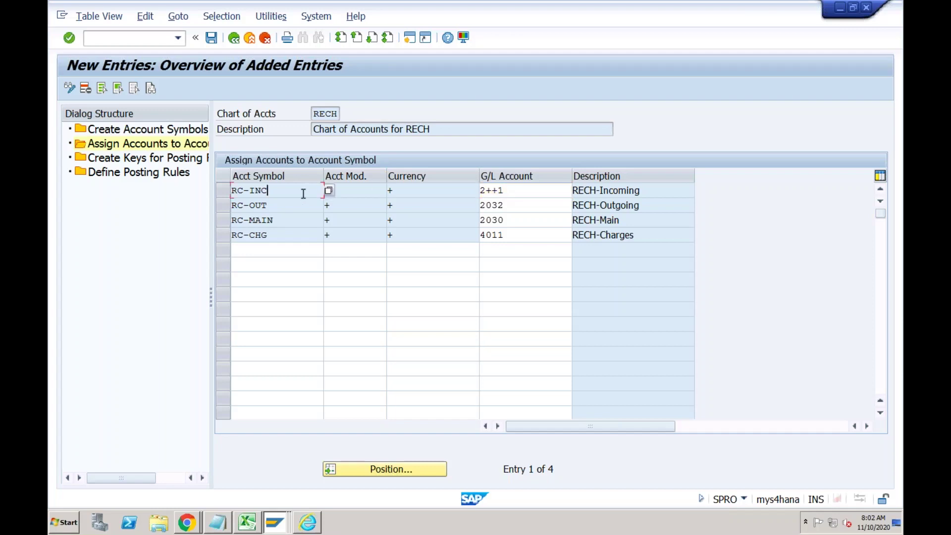
{"action": "left_click", "coordinate": [508, 190]}
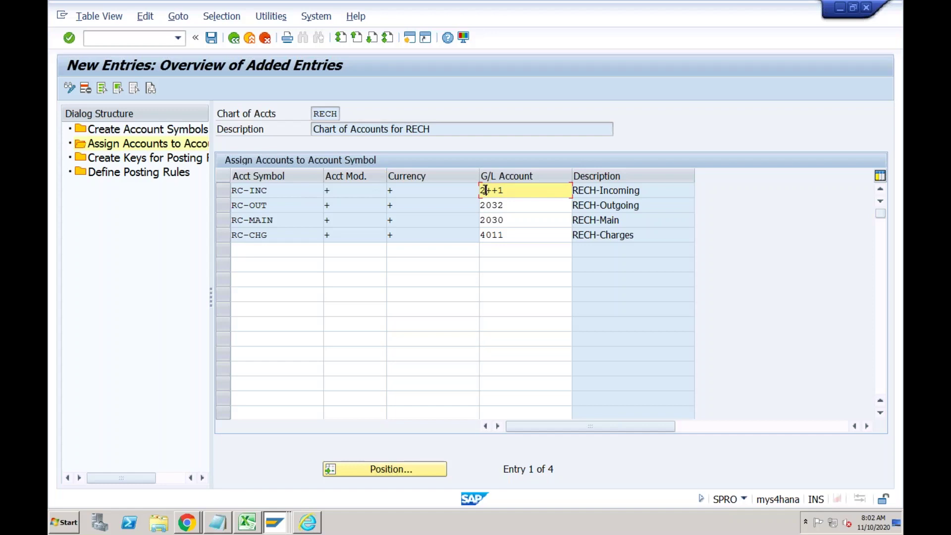
{"action": "left_click", "coordinate": [507, 204]}
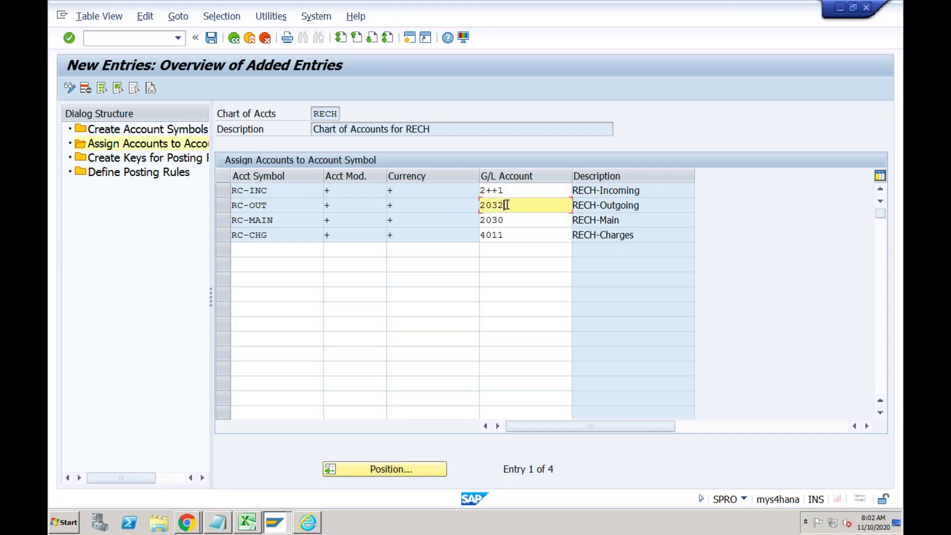
{"action": "left_click", "coordinate": [498, 203]}
{"action": "key", "text": "BackSpace"}
{"action": "key", "text": "BackSpace"}
{"action": "type", "text": "++"}
{"action": "left_click", "coordinate": [498, 191]}
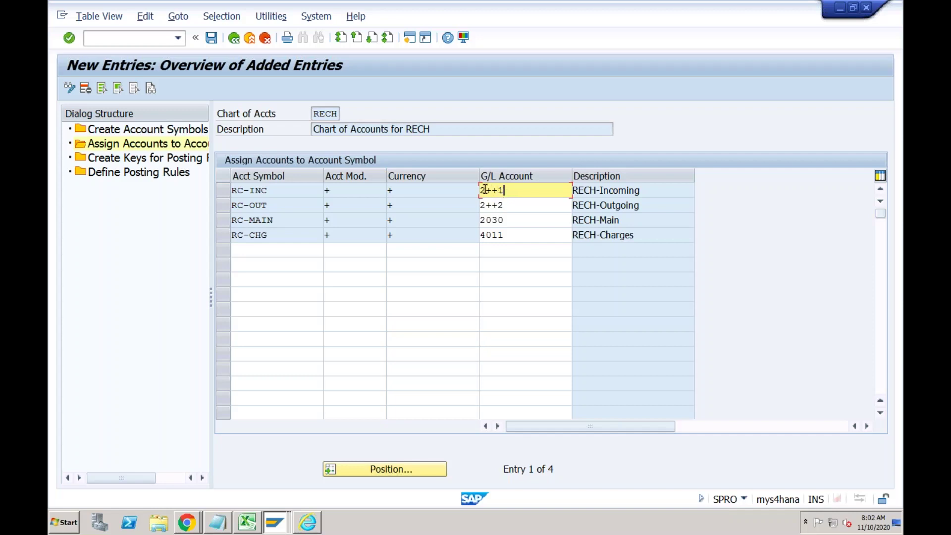
{"action": "left_click", "coordinate": [486, 190]}
{"action": "left_click", "coordinate": [608, 190]}
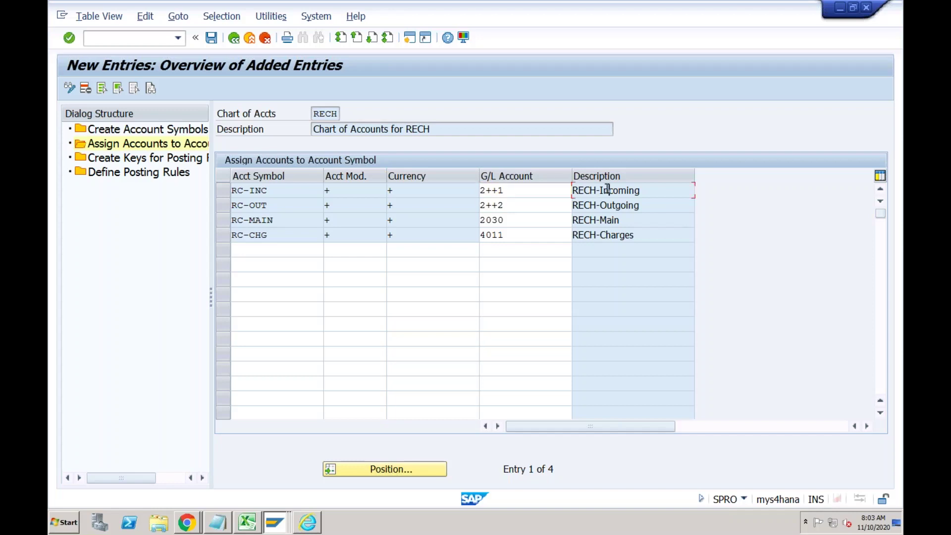
{"action": "left_click", "coordinate": [516, 210]}
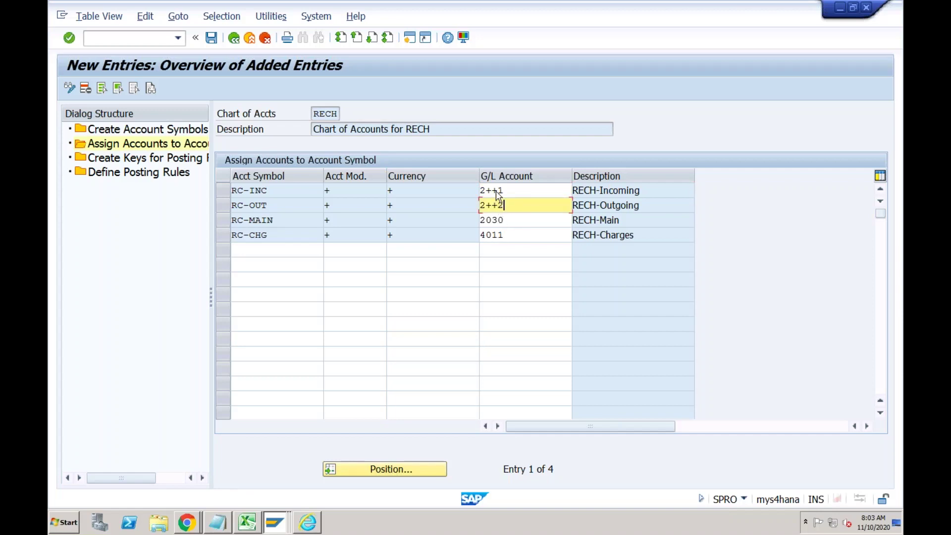
{"action": "left_click", "coordinate": [513, 192]}
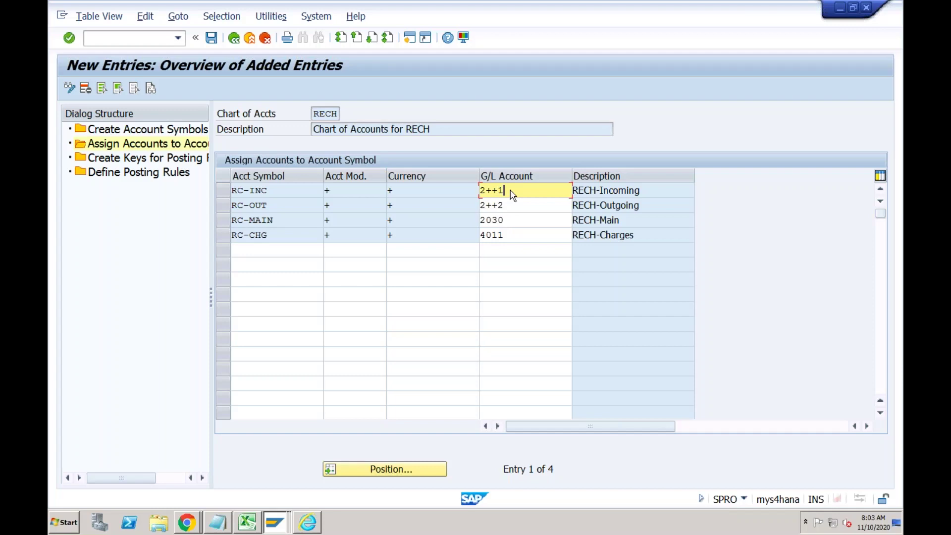
Restore 2031 and 2032 for RC-INC and RC-OUT and save the four assignments.
{"action": "key", "text": "BackSpace"}
{"action": "key", "text": "BackSpace"}
{"action": "key", "text": "BackSpace"}
{"action": "type", "text": "031"}
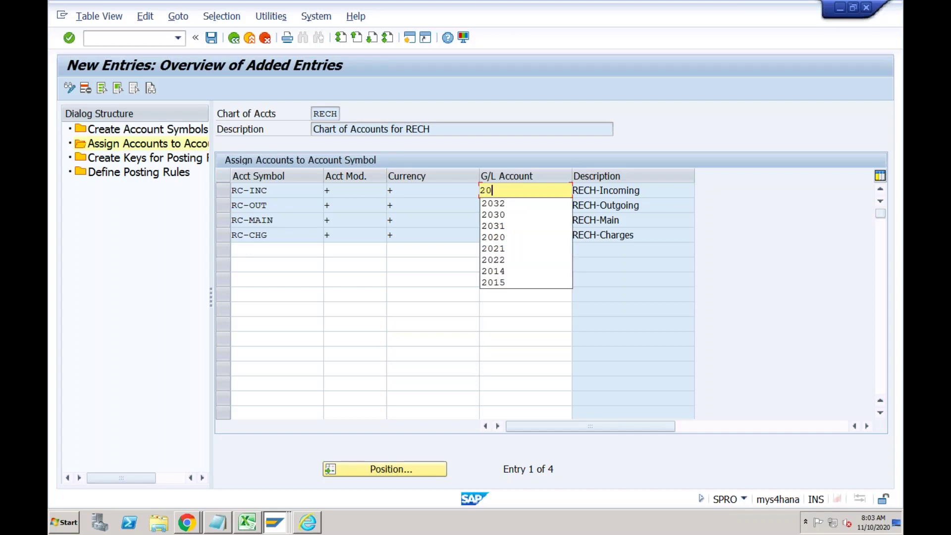
{"action": "left_click", "coordinate": [509, 205]}
{"action": "key", "text": "BackSpace"}
{"action": "key", "text": "BackSpace"}
{"action": "key", "text": "BackSpace"}
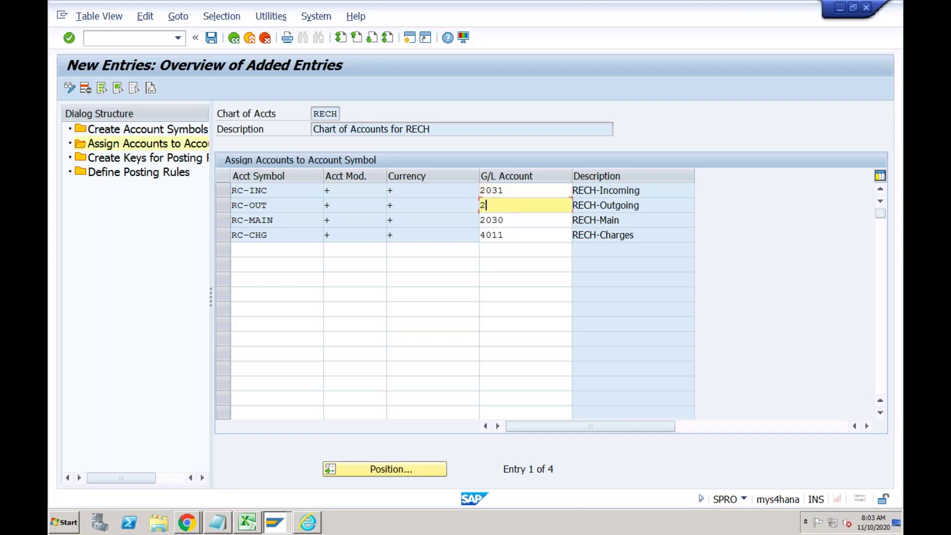
{"action": "type", "text": "032"}
{"action": "left_click", "coordinate": [211, 38]}
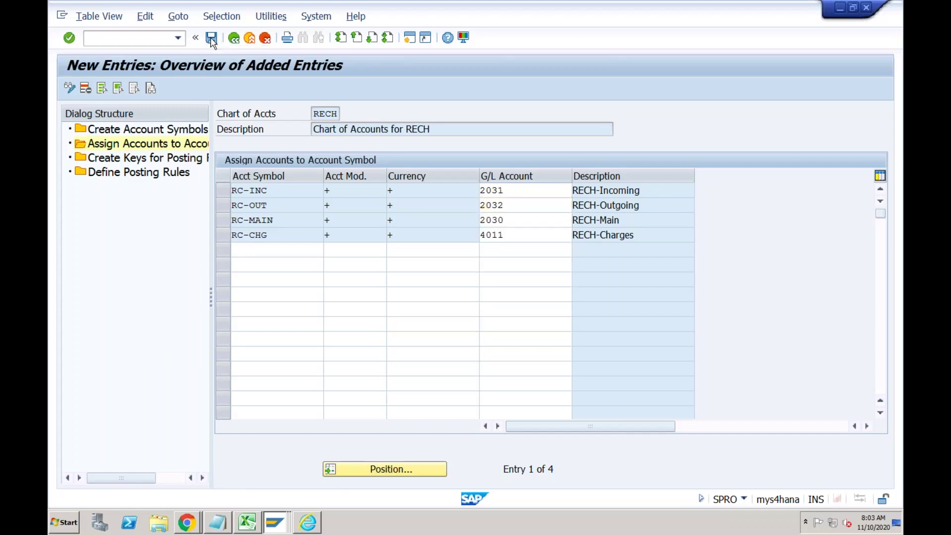
{"action": "left_click", "coordinate": [513, 191]}
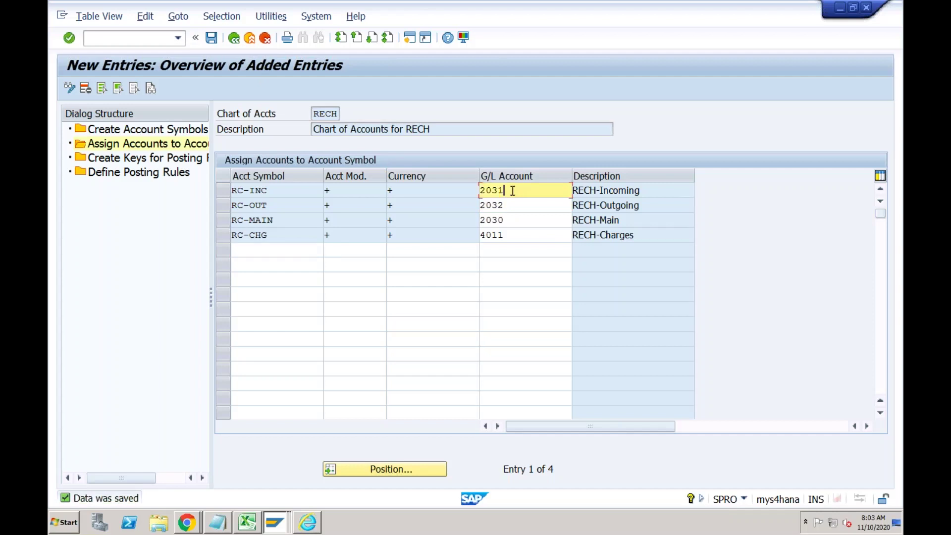
{"action": "left_click", "coordinate": [296, 192]}
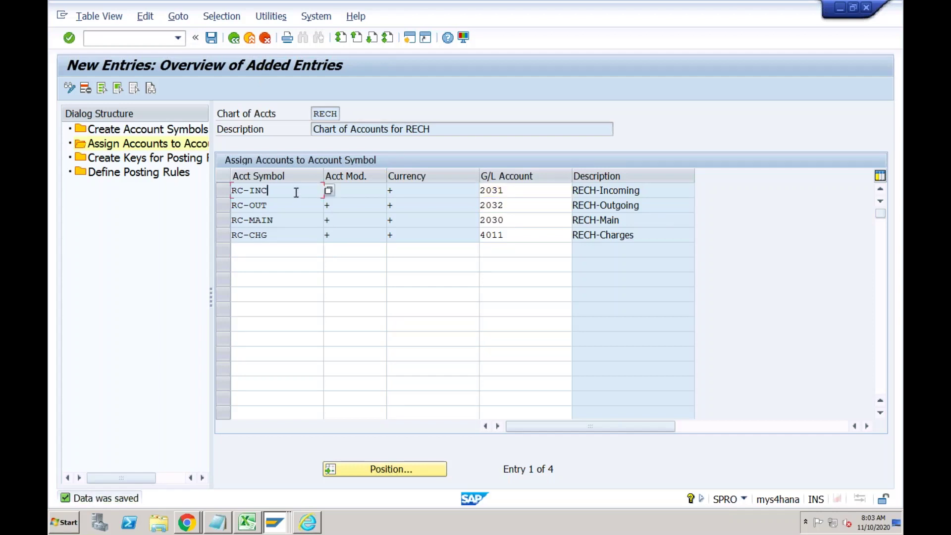
{"action": "left_click", "coordinate": [499, 197]}
{"action": "left_click", "coordinate": [505, 204]}
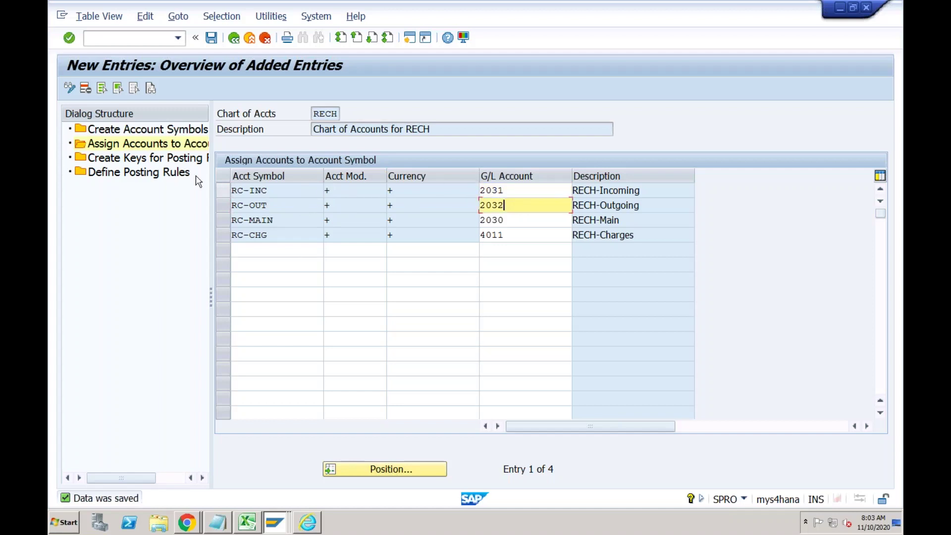
Add new posting rule keys RINC, ROUT and RCHG.
{"action": "double_click", "coordinate": [172, 163]}
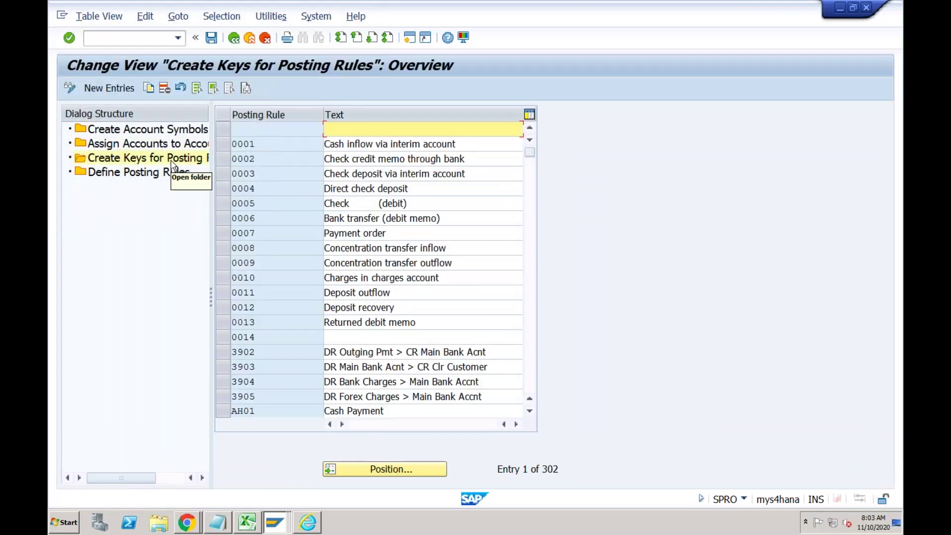
{"action": "left_click", "coordinate": [123, 91]}
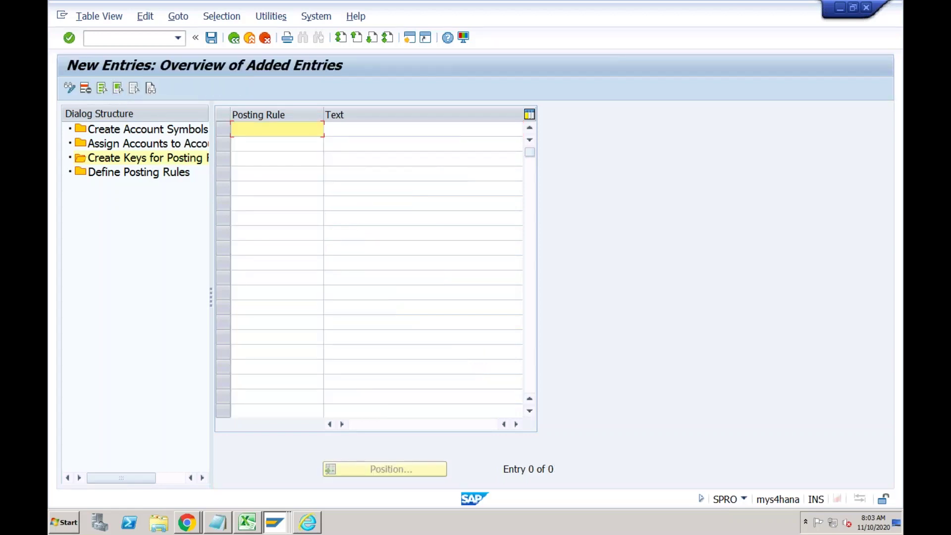
{"action": "type", "text": "RC-I"}
{"action": "key", "text": "BackSpace"}
{"action": "key", "text": "BackSpace"}
{"action": "key", "text": "BackSpace"}
{"action": "key", "text": "BackSpace"}
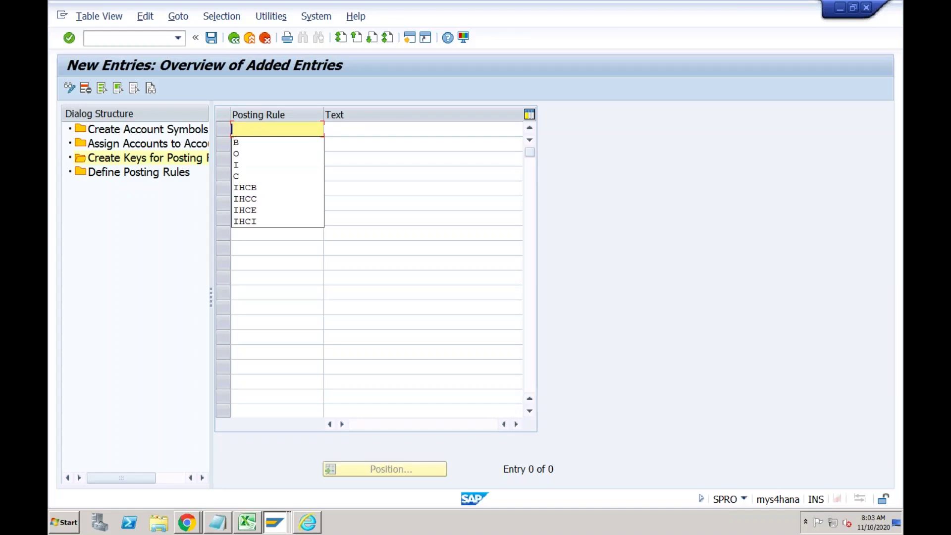
{"action": "type", "text": "INC"}
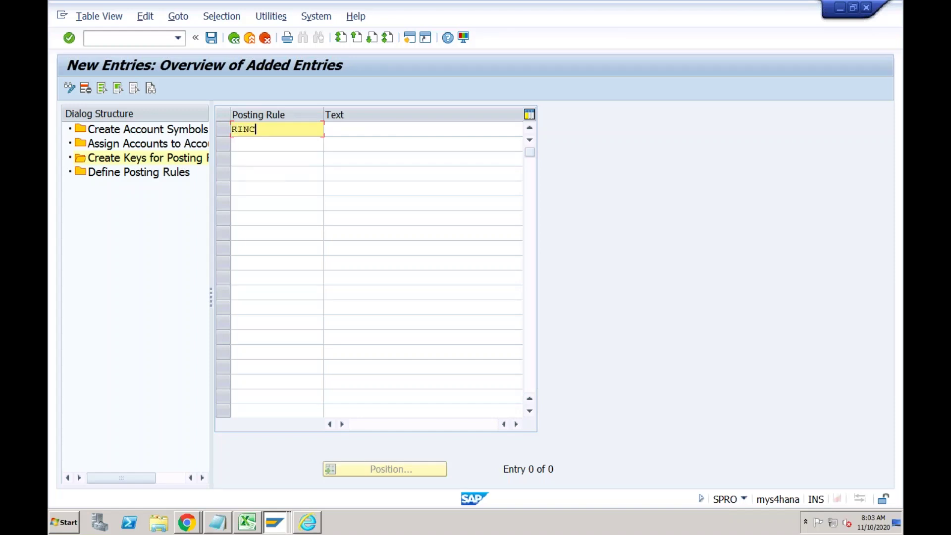
{"action": "left_click", "coordinate": [257, 144]}
{"action": "type", "text": "RO"}
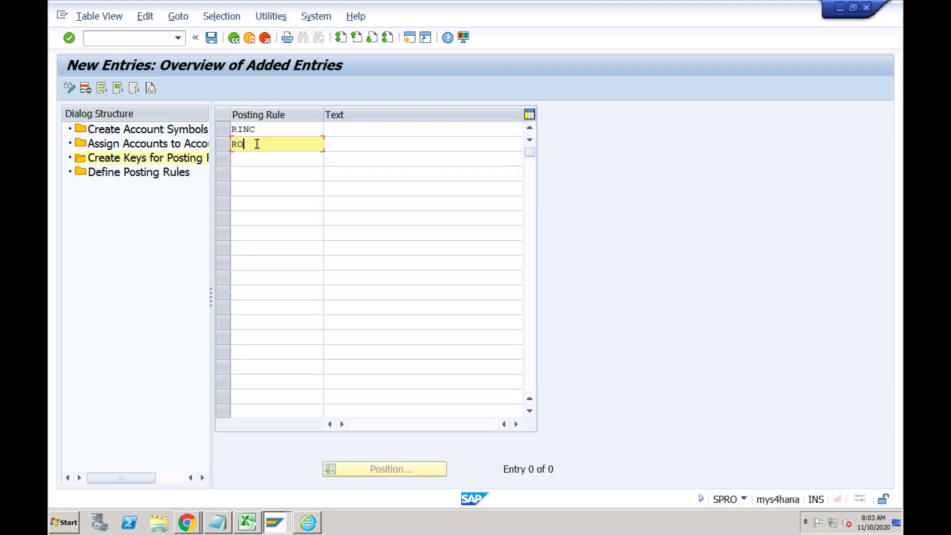
{"action": "type", "text": "UT"}
{"action": "left_click", "coordinate": [251, 158]}
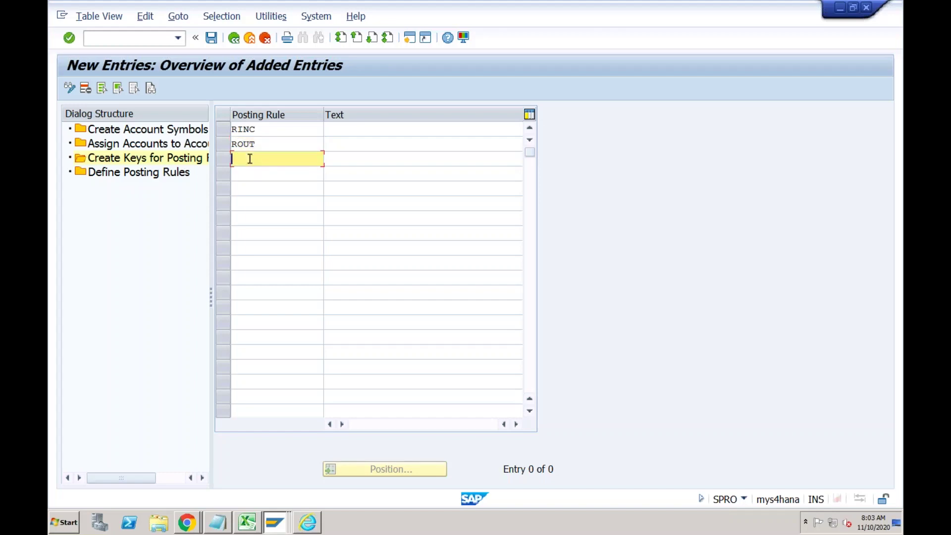
{"action": "type", "text": "RCHE"}
Describe the keys as RECH-Incoming, RECH-Outgoing and RECH-Charges, then save.
{"action": "left_click", "coordinate": [347, 128]}
{"action": "type", "text": "RECH"}
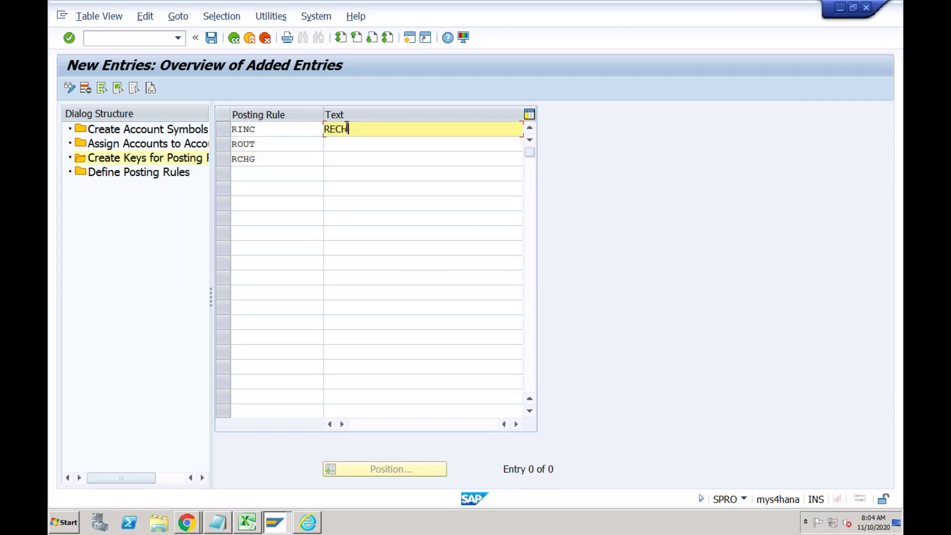
{"action": "type", "text": "-Incoming"}
{"action": "left_click", "coordinate": [353, 149]}
{"action": "type", "text": "REC"}
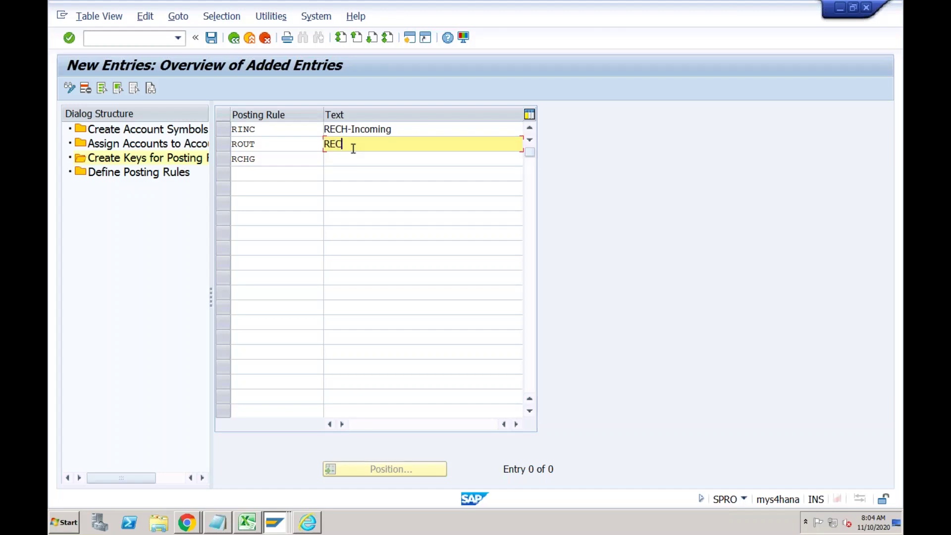
{"action": "type", "text": "H-Outgoing"}
{"action": "left_click", "coordinate": [354, 161]}
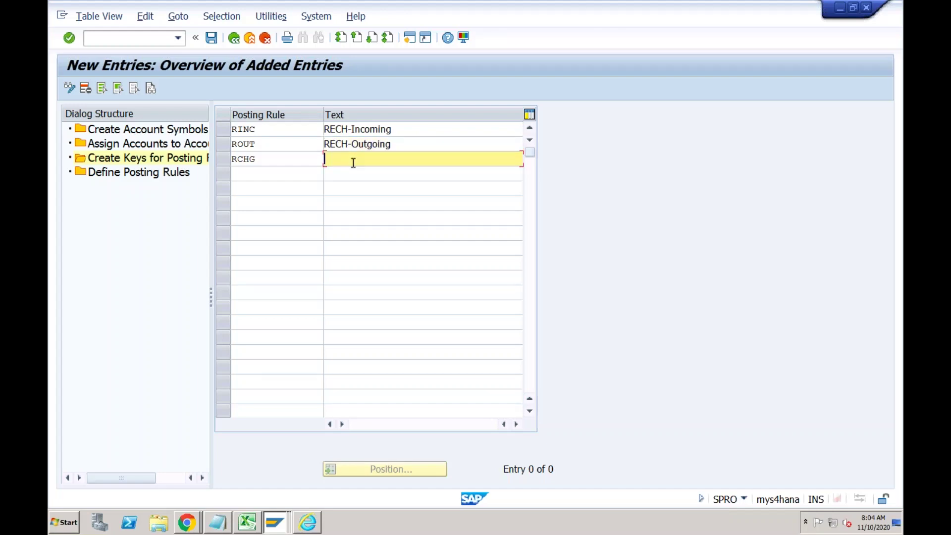
{"action": "type", "text": "RECH-Charges"}
{"action": "left_click", "coordinate": [275, 164]}
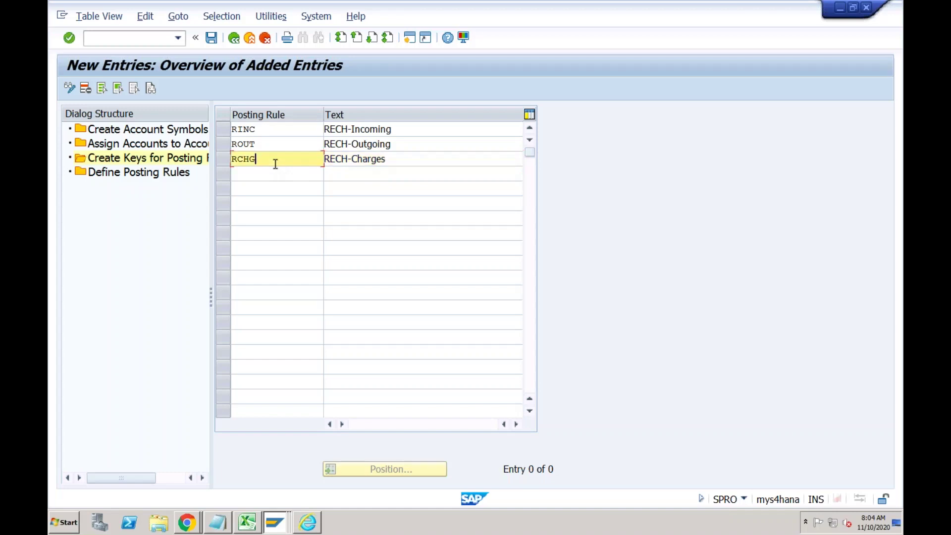
{"action": "left_click", "coordinate": [213, 40]}
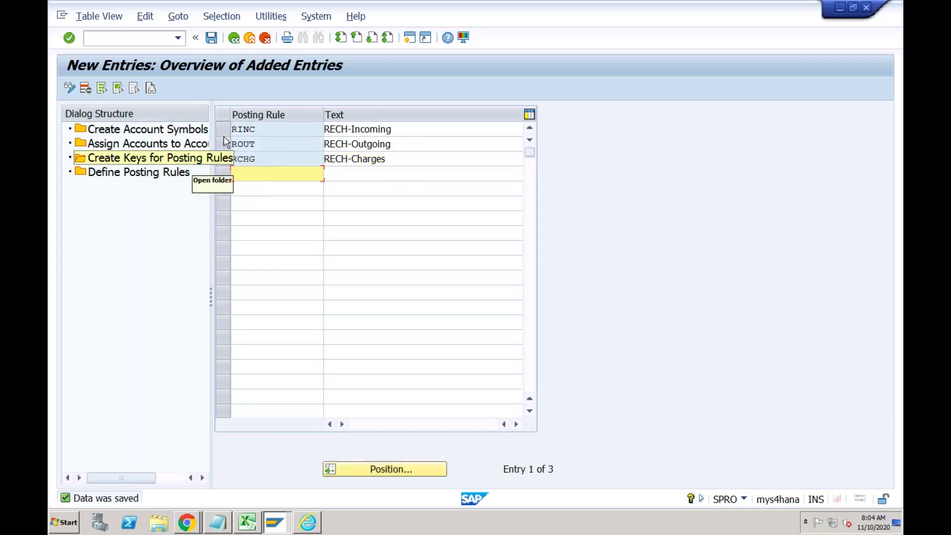
Review the saved RINC and ROUT entries, then open Define Posting Rules.
{"action": "left_click", "coordinate": [255, 129]}
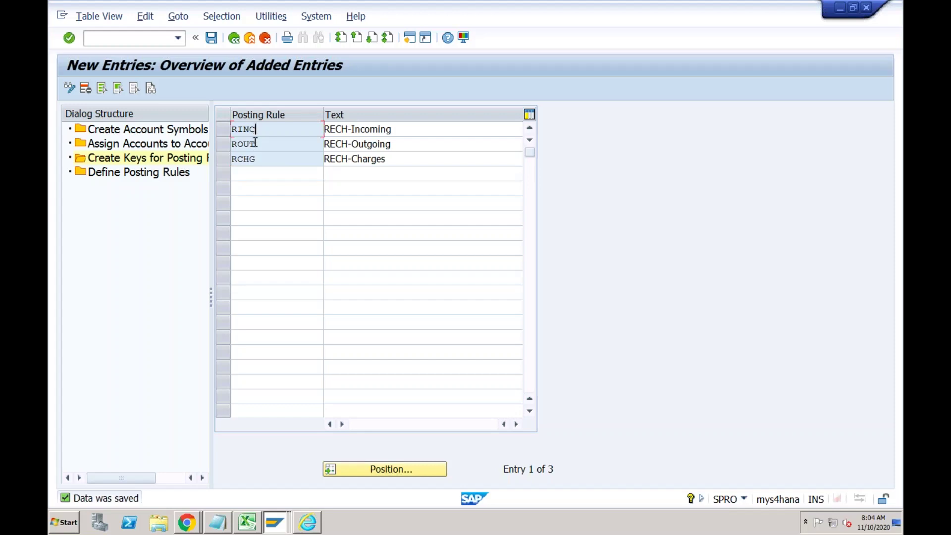
{"action": "left_click", "coordinate": [255, 144]}
{"action": "left_click", "coordinate": [260, 129]}
{"action": "left_click", "coordinate": [381, 130]}
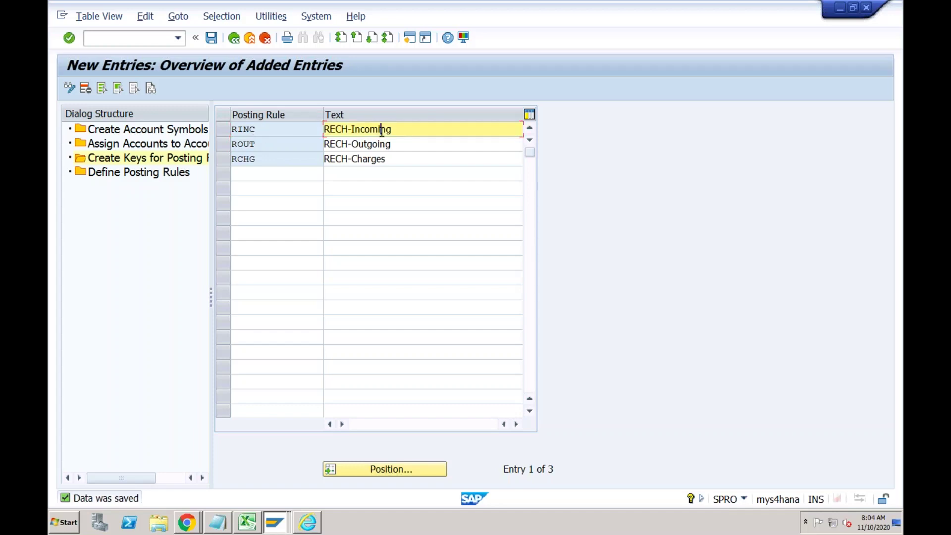
{"action": "double_click", "coordinate": [181, 177]}
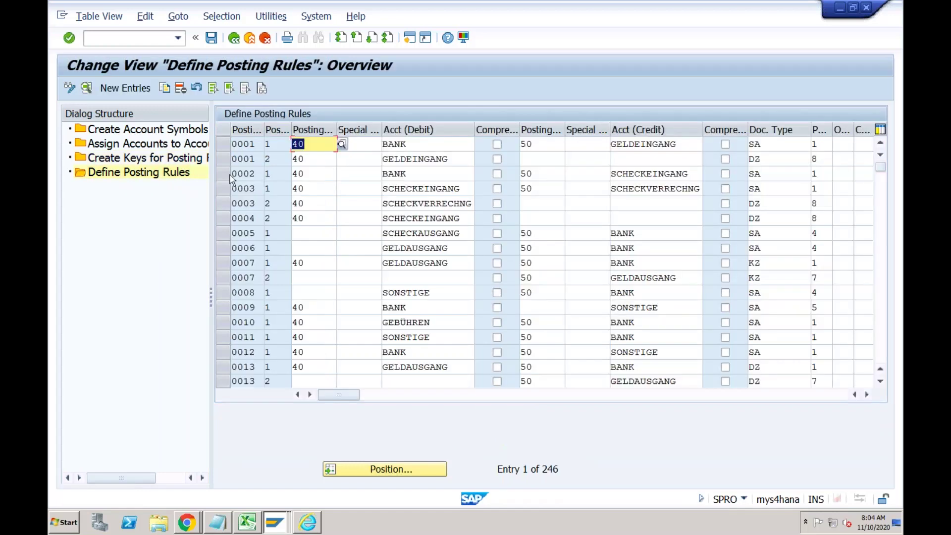
{"action": "left_click", "coordinate": [248, 522]}
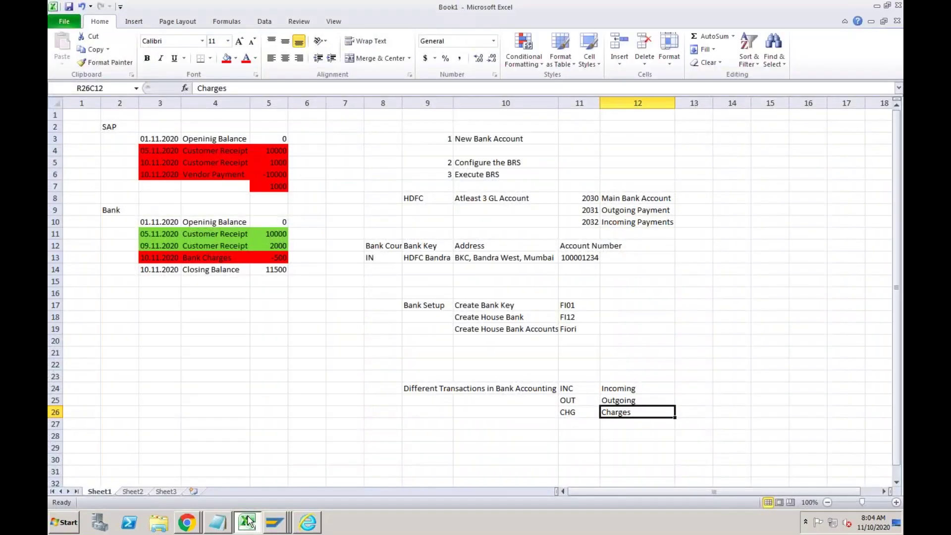
Enter a 'Vendor Invoice' label in column 3 and fit the column width.
{"action": "left_click", "coordinate": [424, 461]}
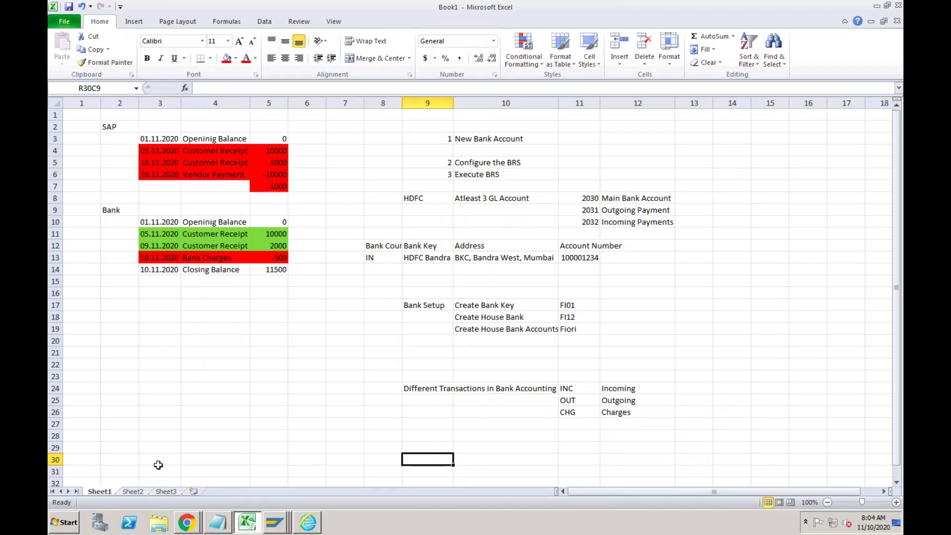
{"action": "left_click", "coordinate": [158, 462]}
{"action": "type", "text": "Vend"}
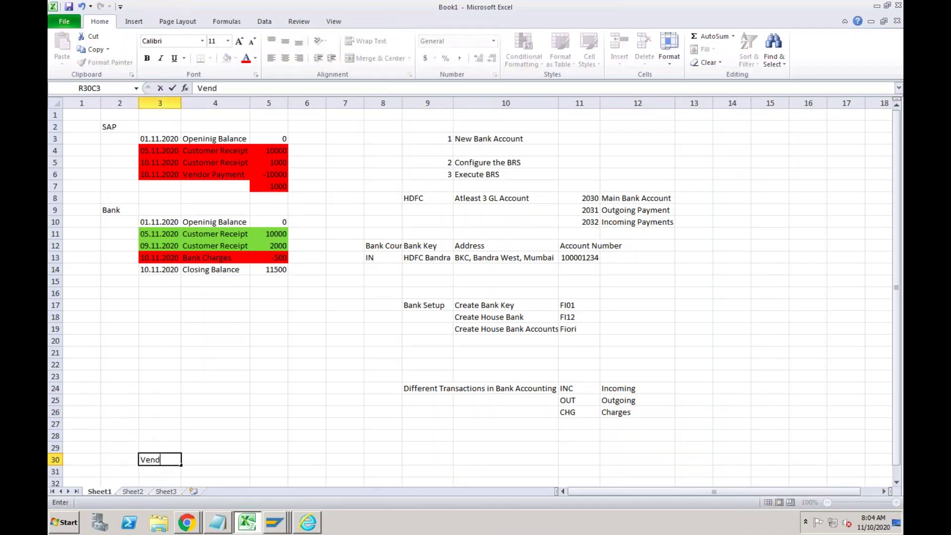
{"action": "type", "text": "or Invoice"}
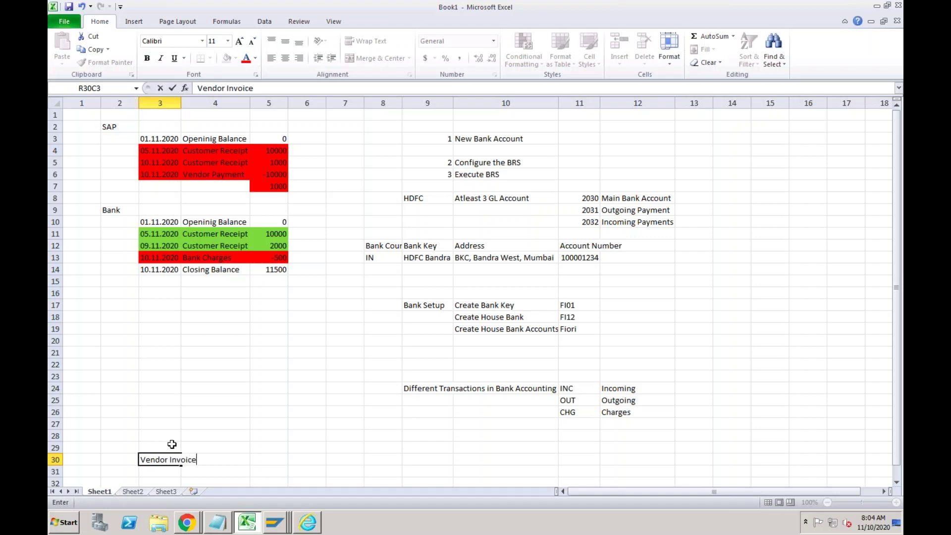
{"action": "key", "text": "Return"}
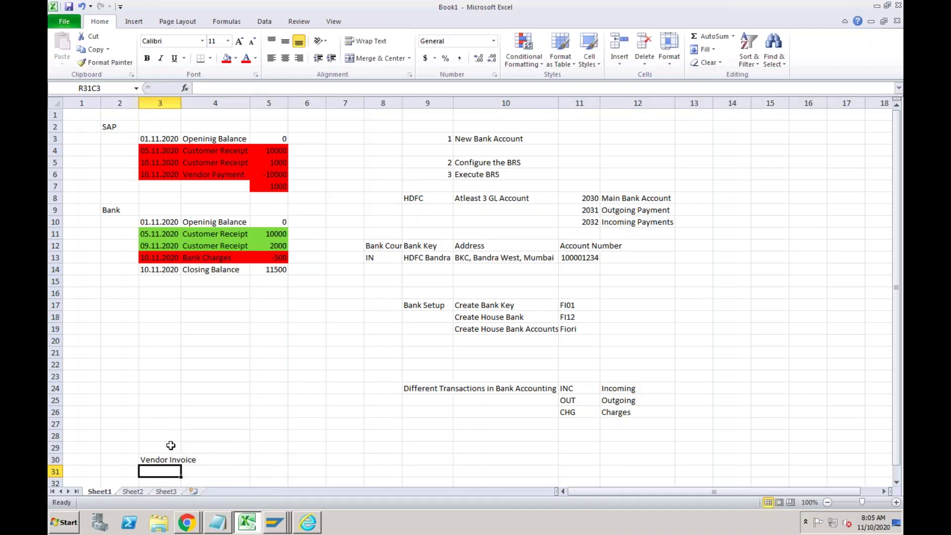
{"action": "key", "text": "Down"}
{"action": "key", "text": "Down"}
{"action": "key", "text": "Down"}
{"action": "key", "text": "Down"}
{"action": "key", "text": "Down"}
{"action": "key", "text": "Down"}
{"action": "key", "text": "Down"}
{"action": "key", "text": "Down"}
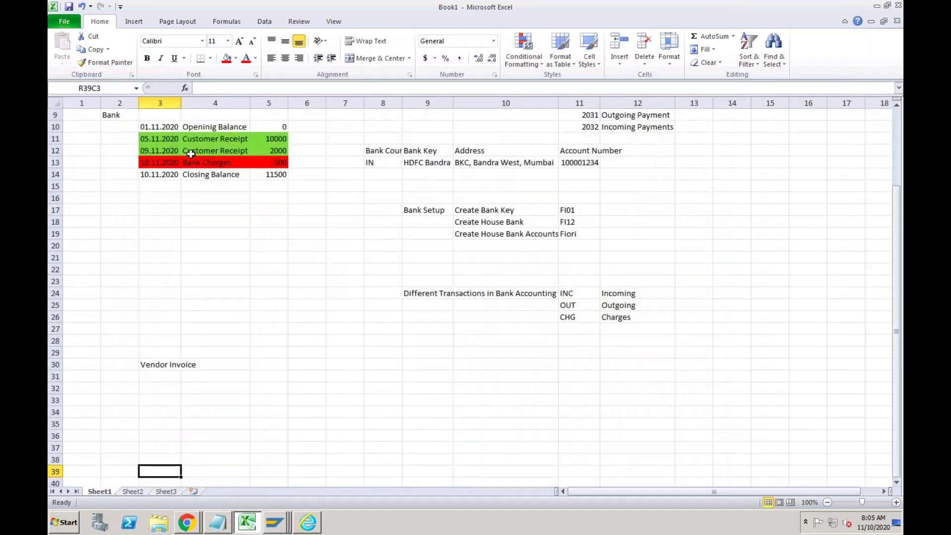
{"action": "double_click", "coordinate": [182, 103]}
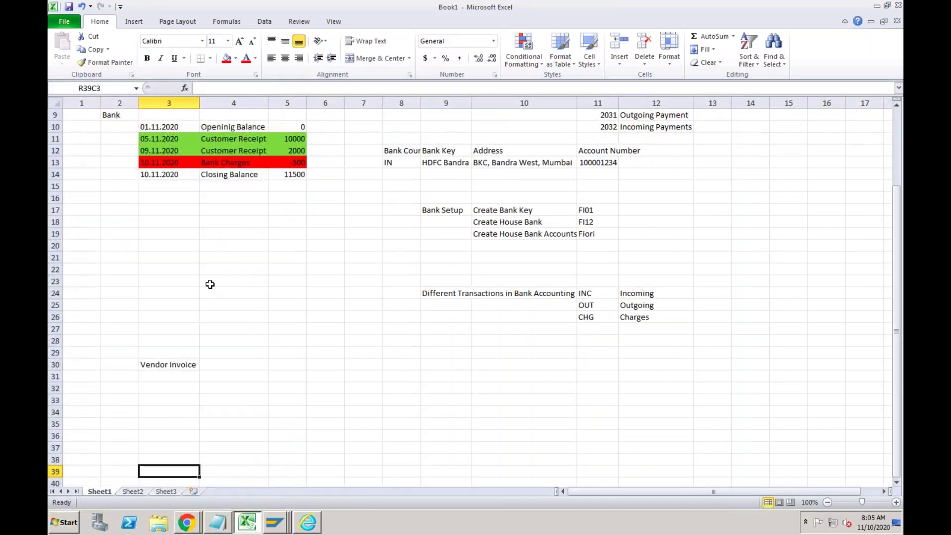
Under Vendor Invoice, enter Expense / Dr and Vendor / Cr.
{"action": "left_click", "coordinate": [211, 374]}
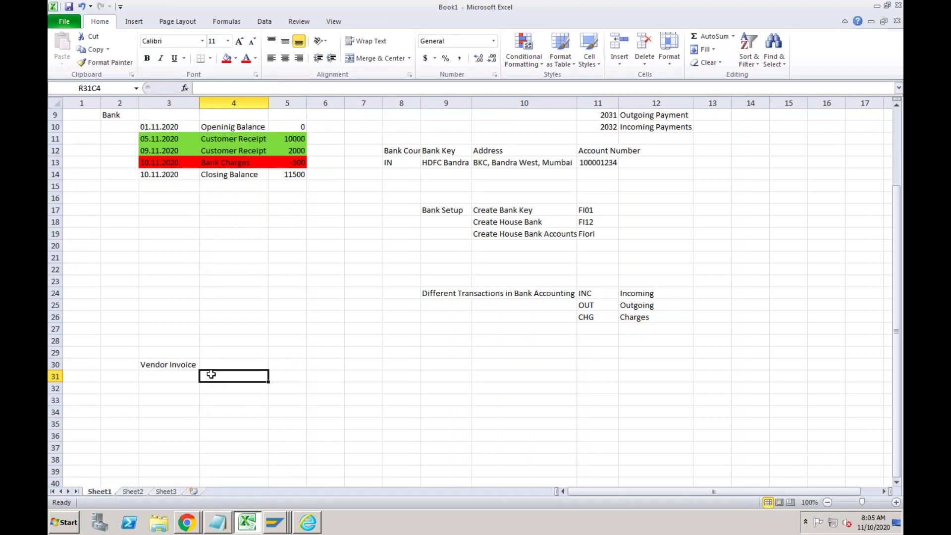
{"action": "type", "text": "Expense"}
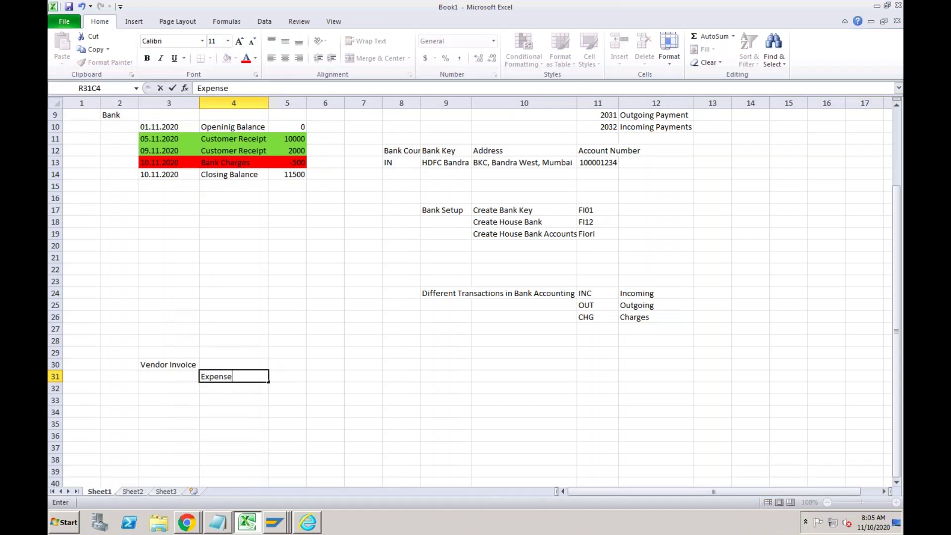
{"action": "key", "text": "Tab"}
{"action": "type", "text": "Dr"}
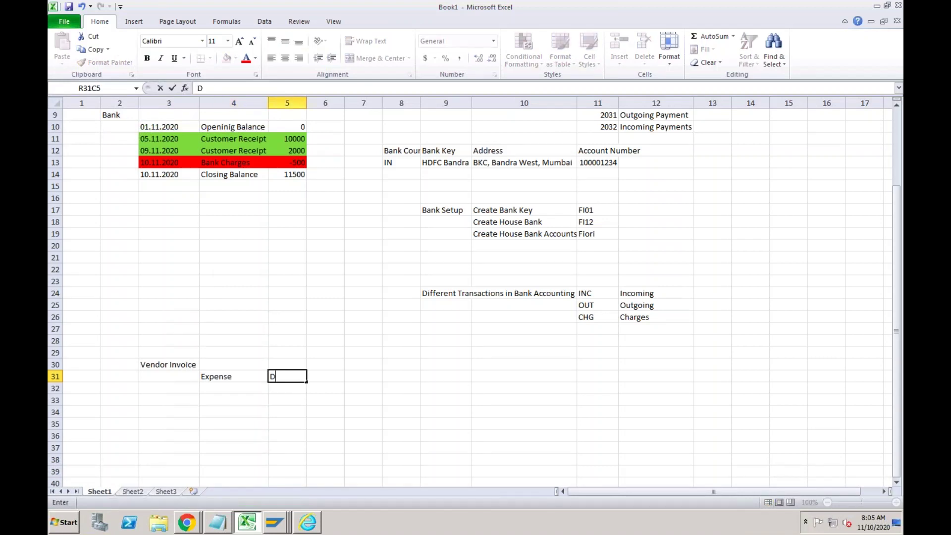
{"action": "left_click", "coordinate": [212, 389]}
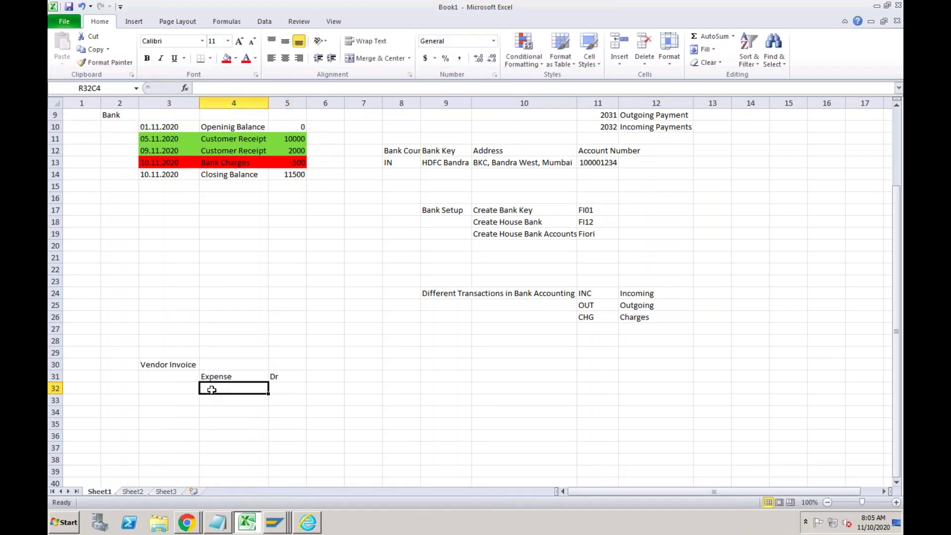
{"action": "type", "text": "Vendor"}
{"action": "key", "text": "Tab"}
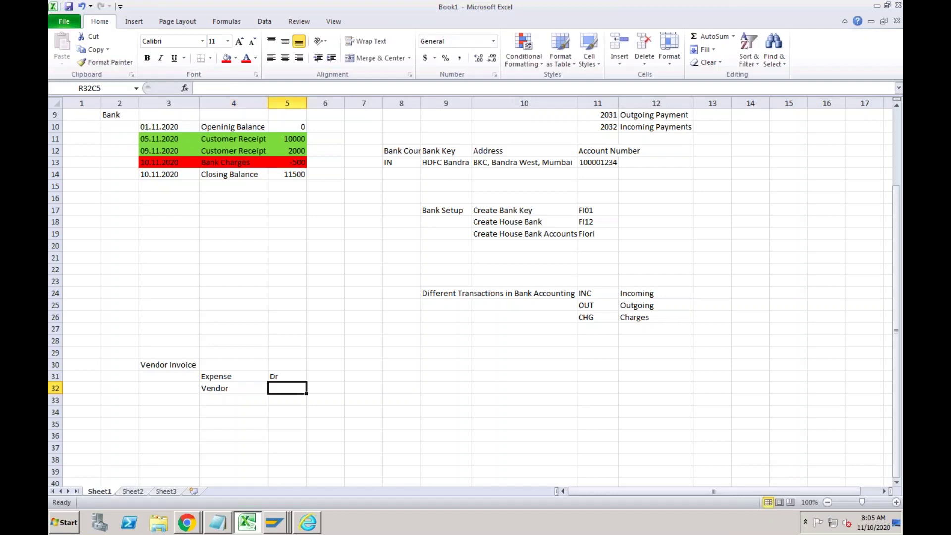
{"action": "type", "text": "Cr"}
{"action": "key", "text": "Return"}
Add a 'Vendor Payment' label with Vendor / Dr beside it, widening column 3.
{"action": "key", "text": "Down"}
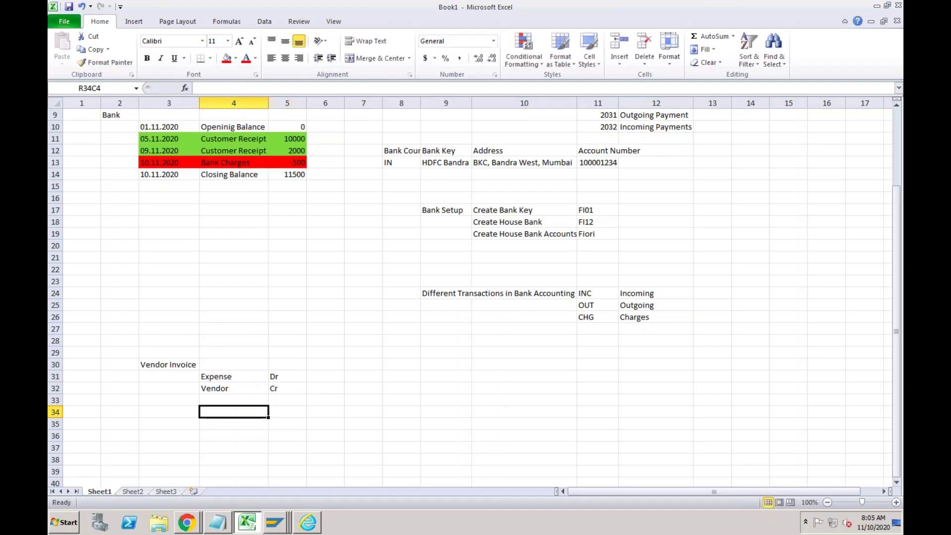
{"action": "key", "text": "Left"}
{"action": "type", "text": "Vend"}
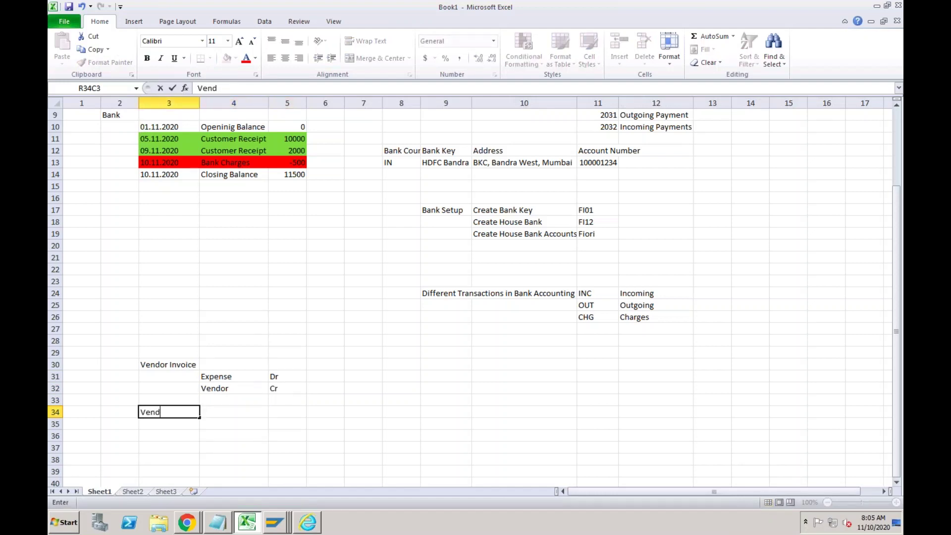
{"action": "type", "text": "or Payment"}
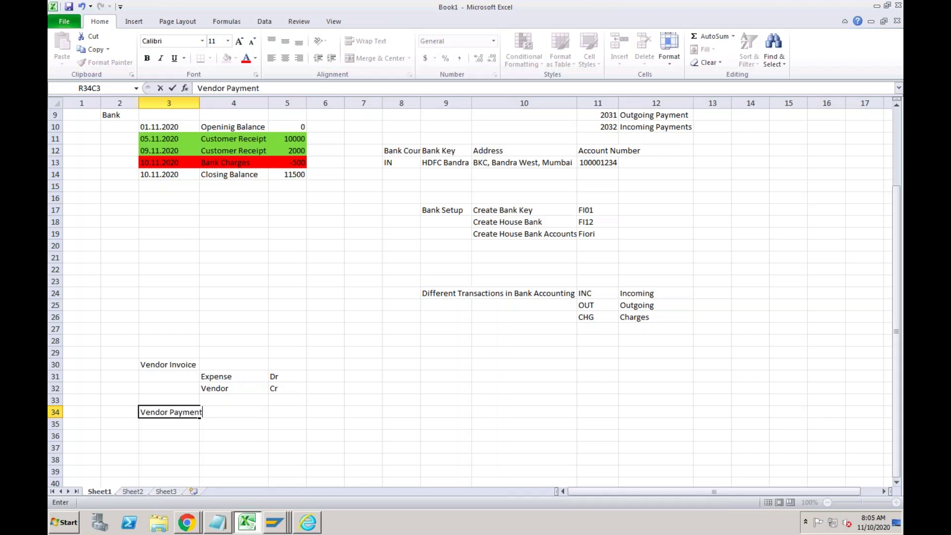
{"action": "key", "text": "Tab"}
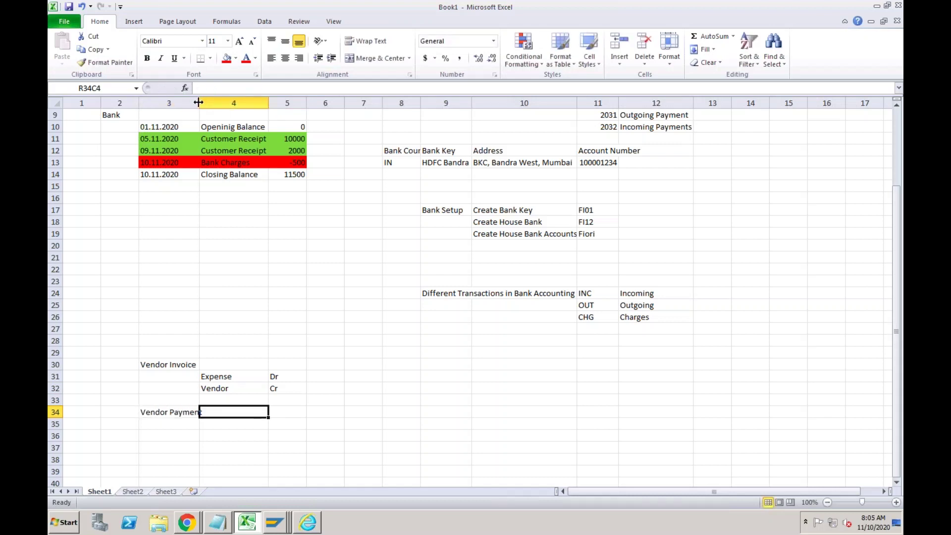
{"action": "left_click_drag", "start_coordinate": [199, 103], "coordinate": [206, 103]}
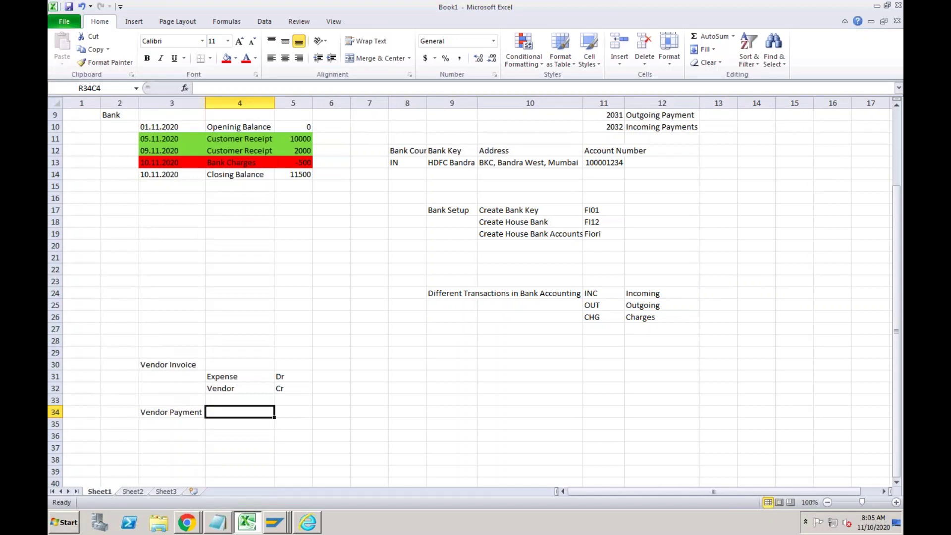
{"action": "type", "text": "Vendor"}
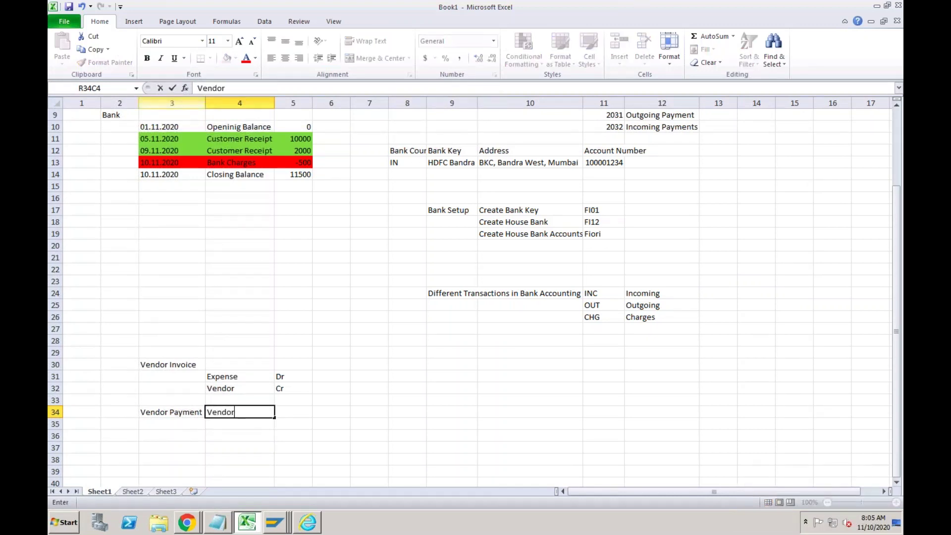
{"action": "key", "text": "Tab"}
{"action": "type", "text": "Dr"}
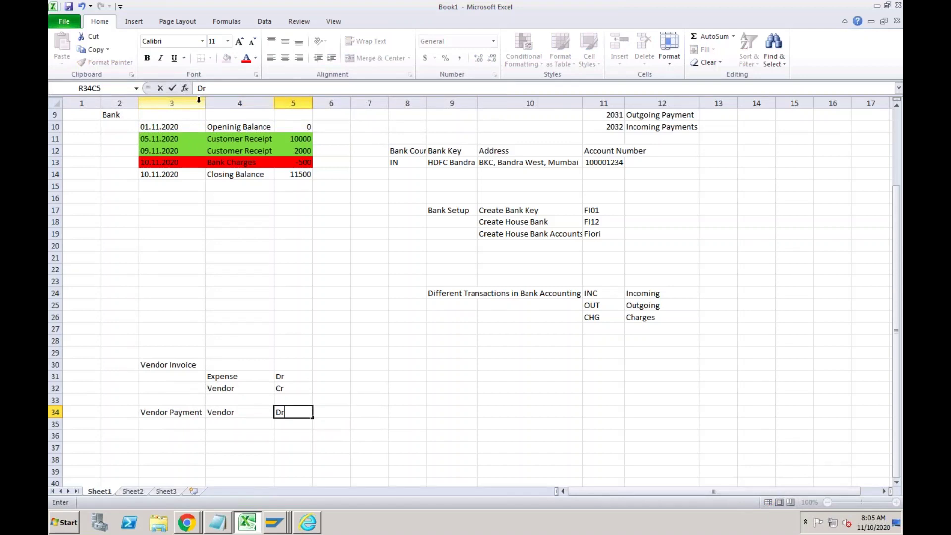
Enter Outgoing Bank / Cr on the line below Vendor.
{"action": "left_click", "coordinate": [224, 424]}
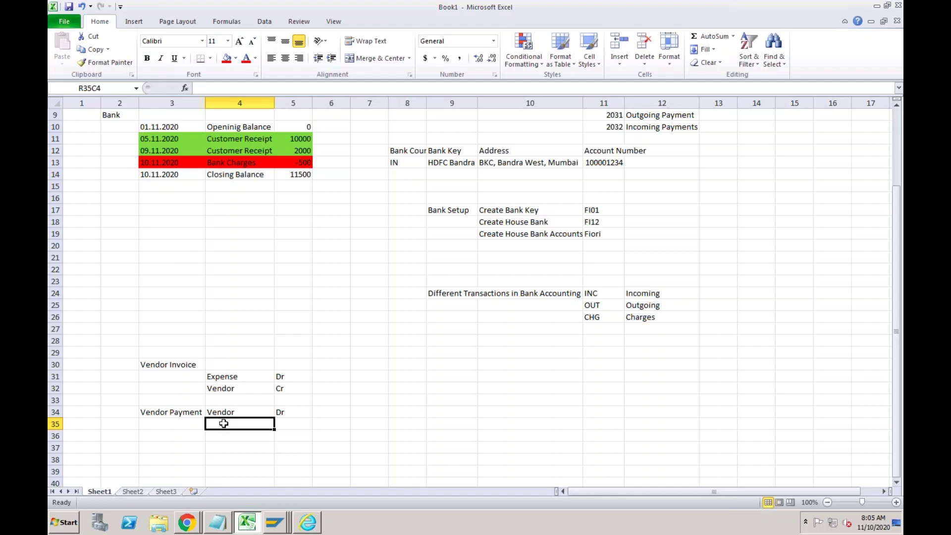
{"action": "type", "text": "Ou"}
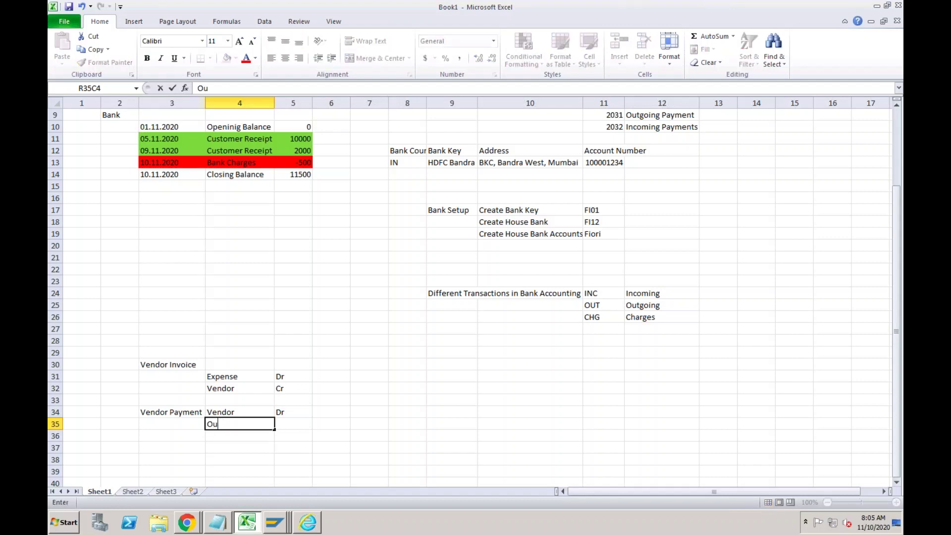
{"action": "type", "text": "tgoing Bank"}
{"action": "key", "text": "Tab"}
{"action": "type", "text": "C"}
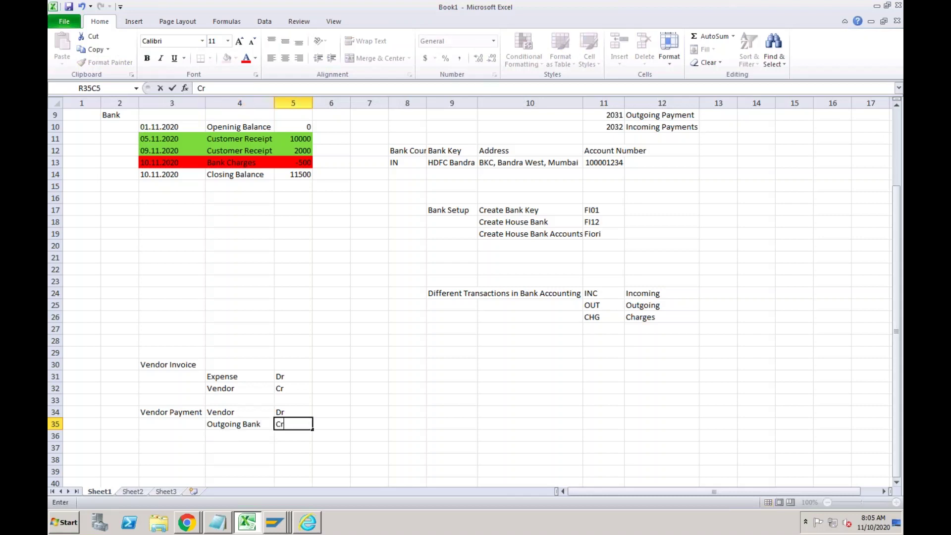
{"action": "type", "text": "r"}
{"action": "key", "text": "Return"}
{"action": "key", "text": "Return"}
{"action": "key", "text": "Left"}
{"action": "key", "text": "Left"}
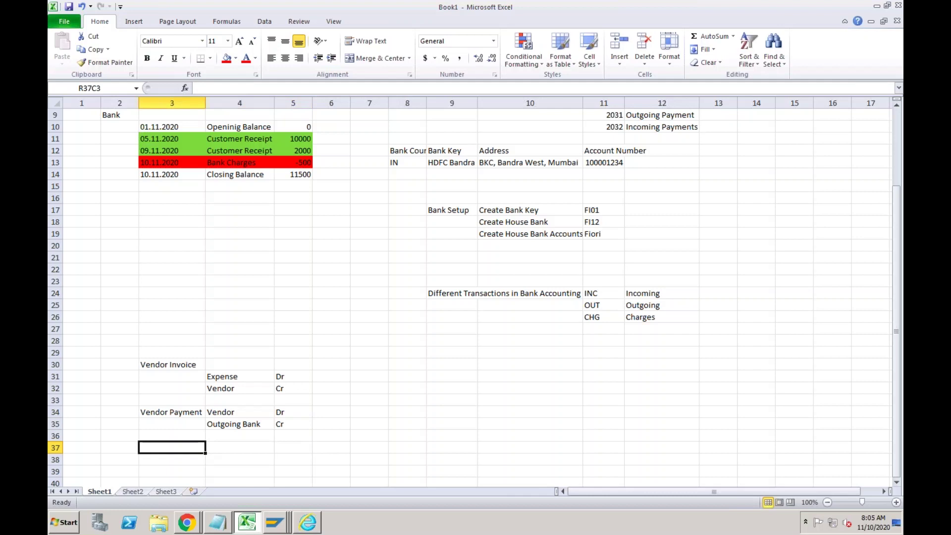
Enter the 'BRS' label in row 37, column 3.
{"action": "type", "text": "BRS"}
{"action": "key", "text": "Return"}
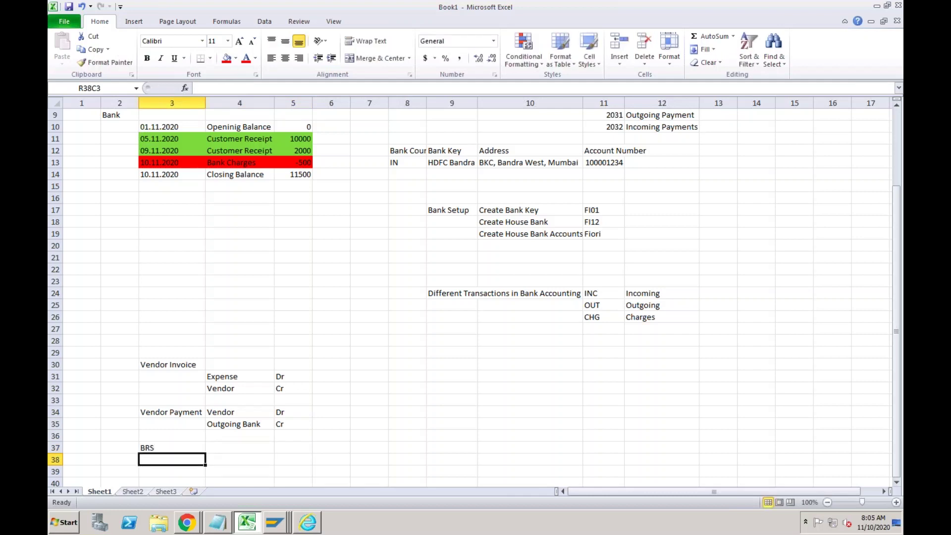
{"action": "key", "text": "Up"}
{"action": "key", "text": "Up"}
{"action": "key", "text": "Down"}
{"action": "key", "text": "Right"}
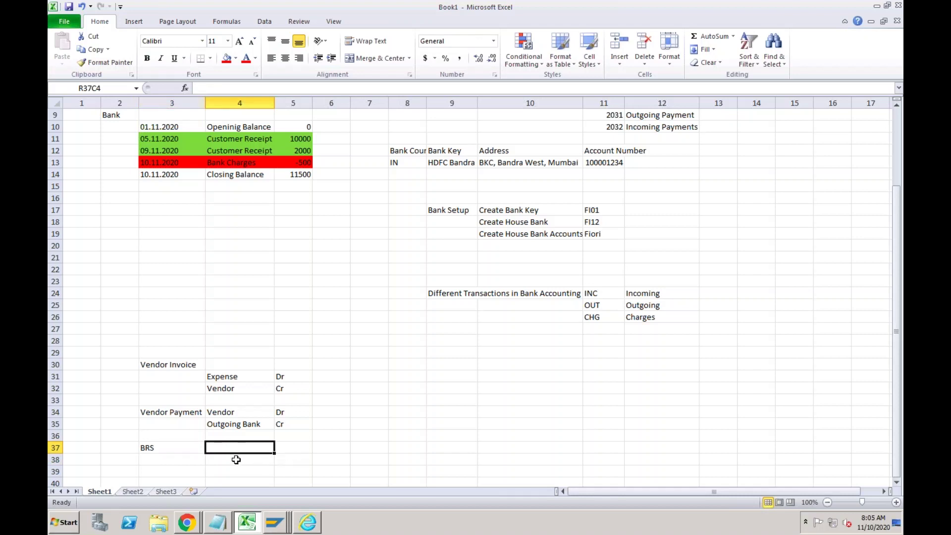
{"action": "left_click", "coordinate": [219, 428]}
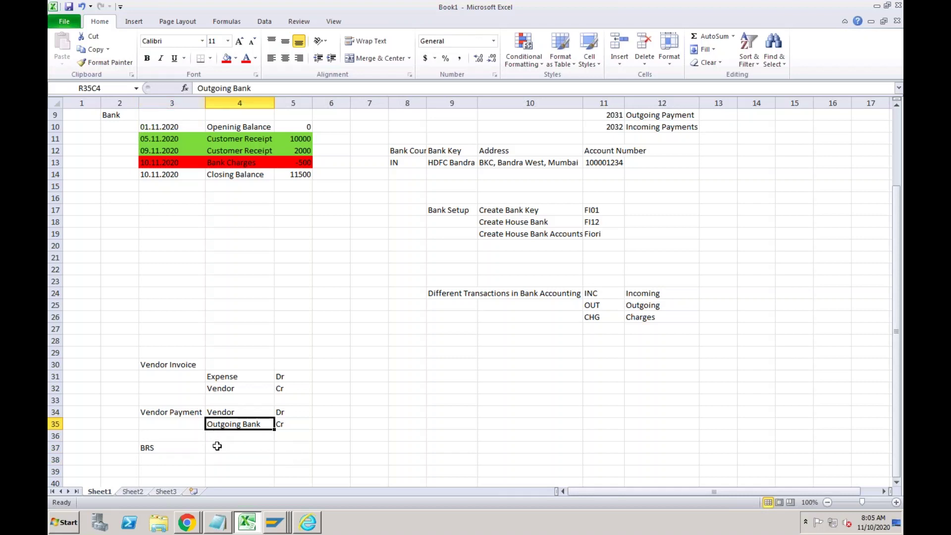
{"action": "left_click", "coordinate": [217, 447]}
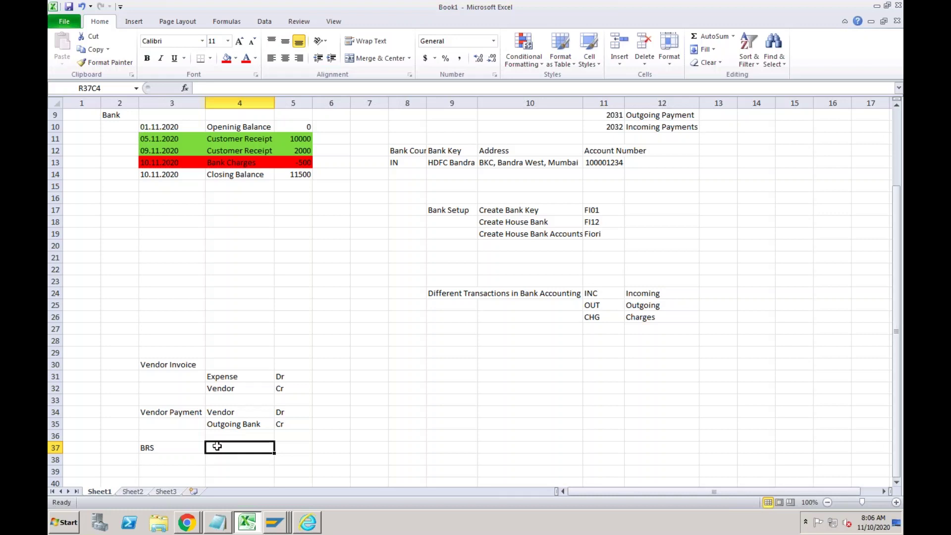
Enter Bank Main / Cr in row 38.
{"action": "left_click", "coordinate": [215, 458]}
{"action": "type", "text": "B"}
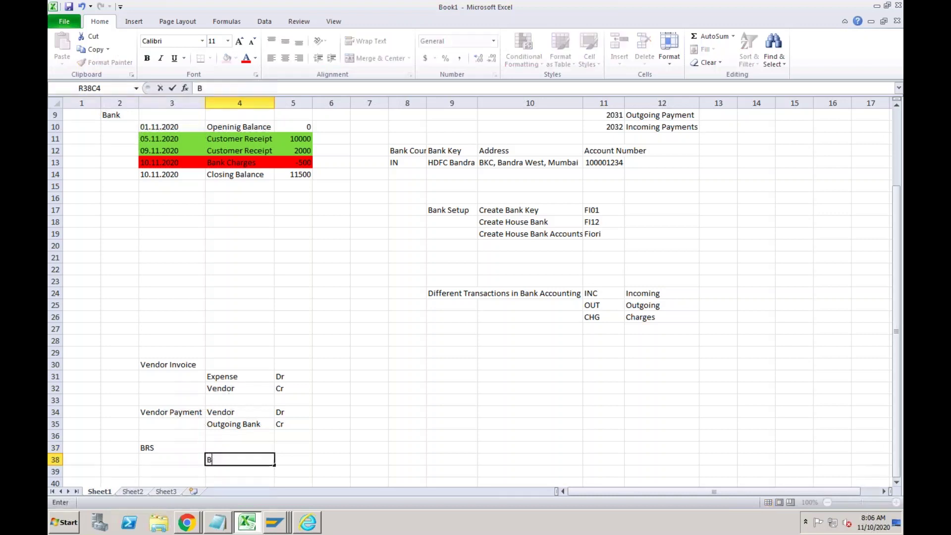
{"action": "type", "text": "ank Main"}
{"action": "key", "text": "Tab"}
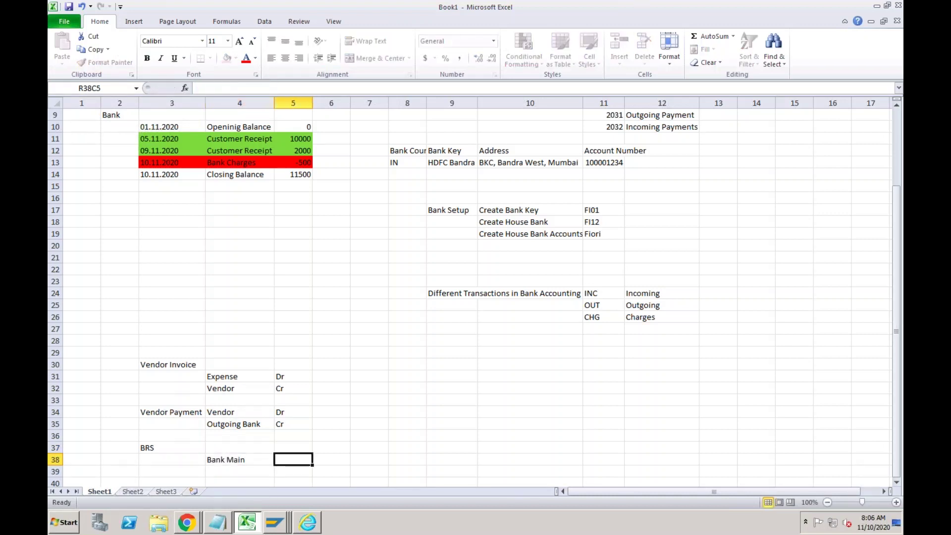
{"action": "type", "text": "Cr"}
{"action": "key", "text": "Up"}
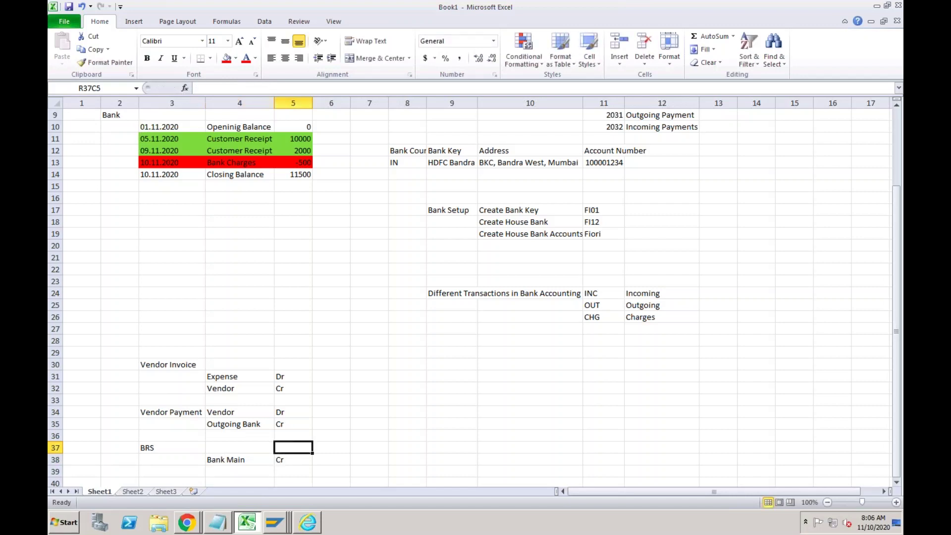
Copy Outgoing Bank beside BRS and mark it Dr.
{"action": "key", "text": "Left"}
{"action": "key", "text": "Up"}
{"action": "key", "text": "Up"}
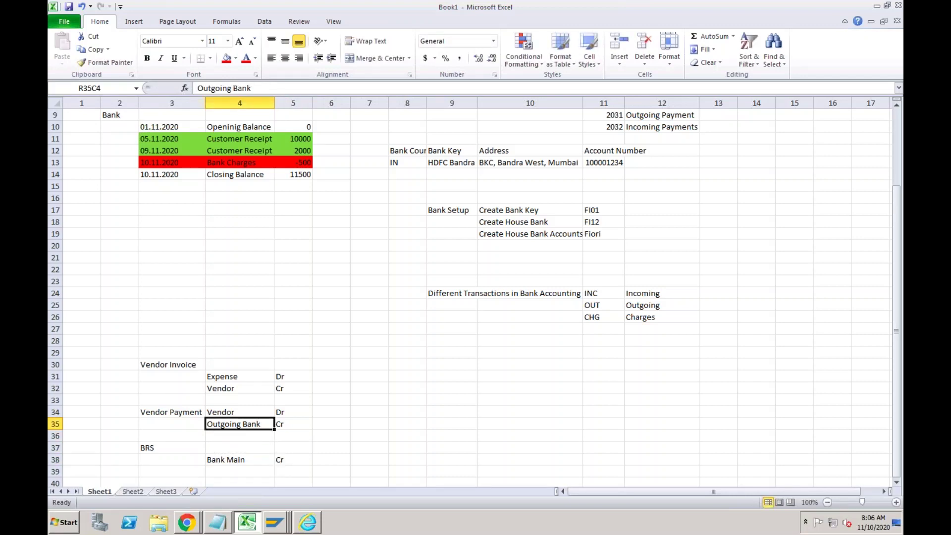
{"action": "key", "text": "ctrl+c"}
{"action": "key", "text": "Down"}
{"action": "key", "text": "Down"}
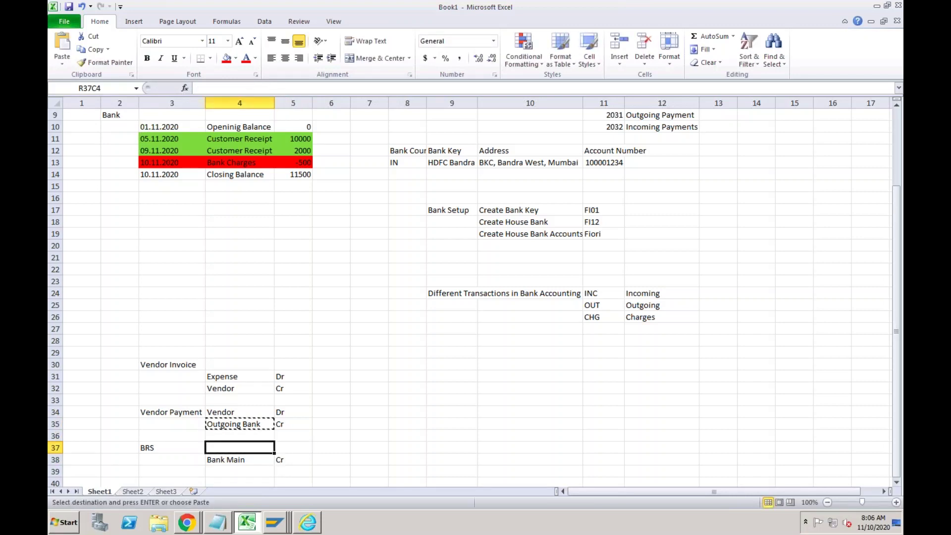
{"action": "key", "text": "ctrl+v"}
{"action": "key", "text": "Right"}
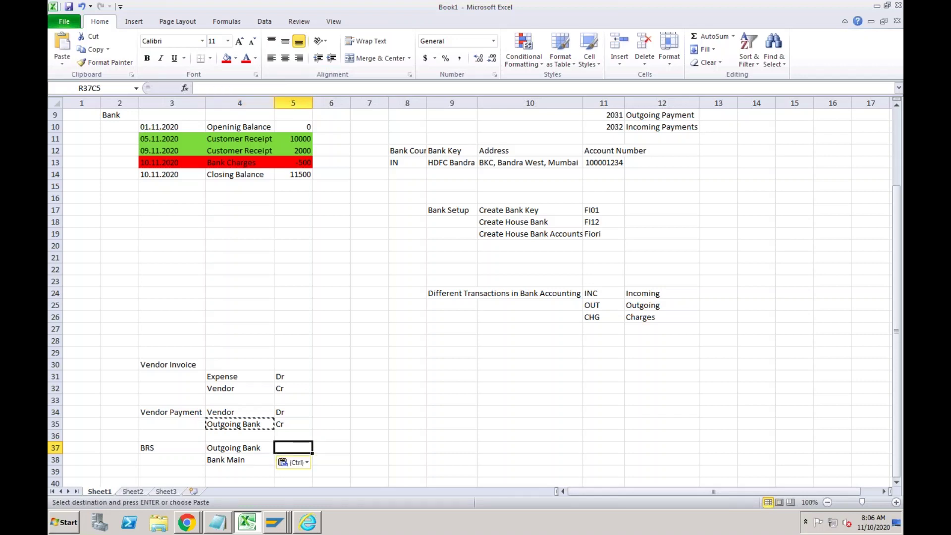
{"action": "type", "text": "Dr"}
{"action": "key", "text": "Return"}
{"action": "type", "text": "Cr"}
{"action": "key", "text": "ctrl+Return"}
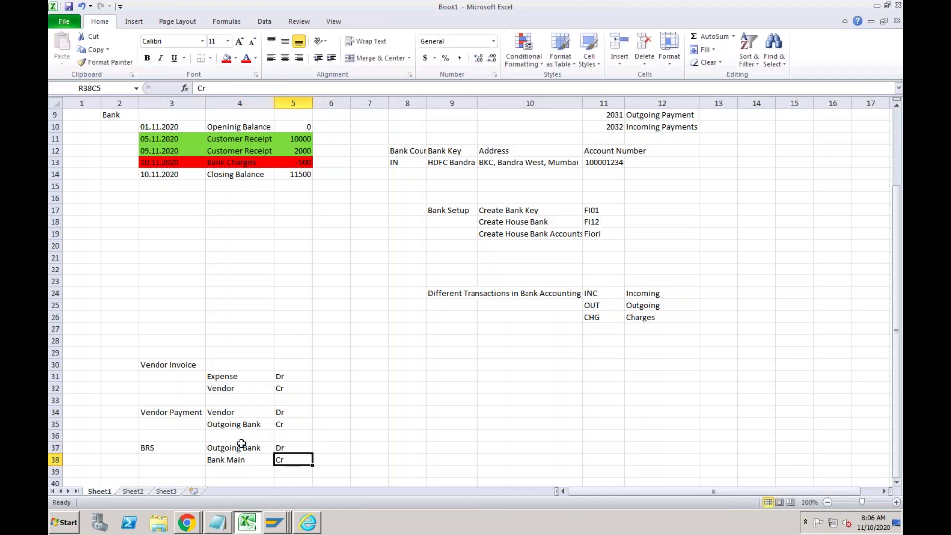
Compare the BRS entry with the Vendor Payment entry above it.
{"action": "left_click", "coordinate": [187, 448]}
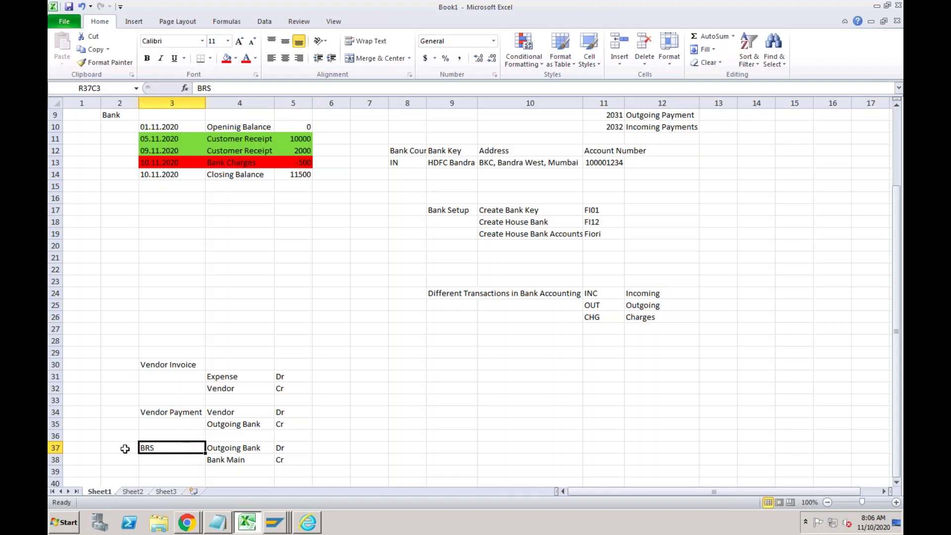
{"action": "left_click", "coordinate": [124, 448]}
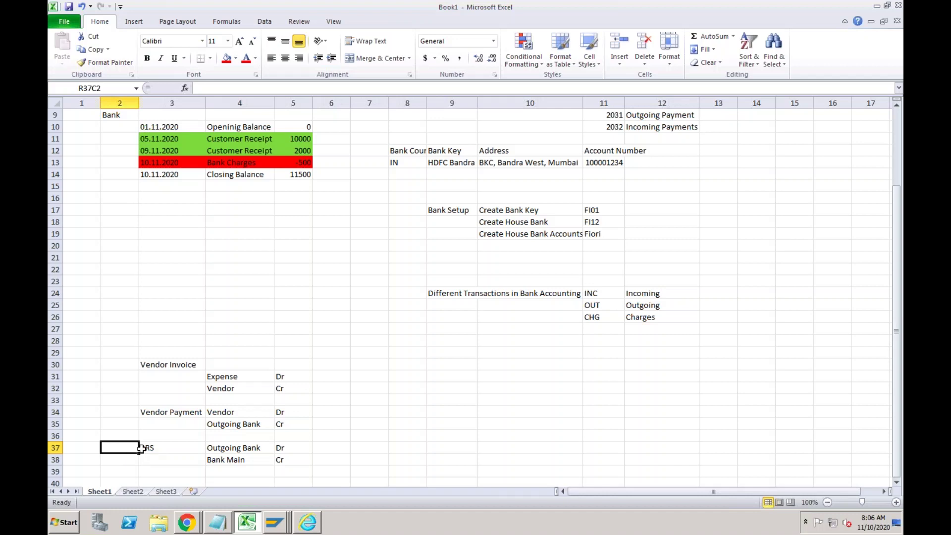
{"action": "left_click", "coordinate": [149, 448]}
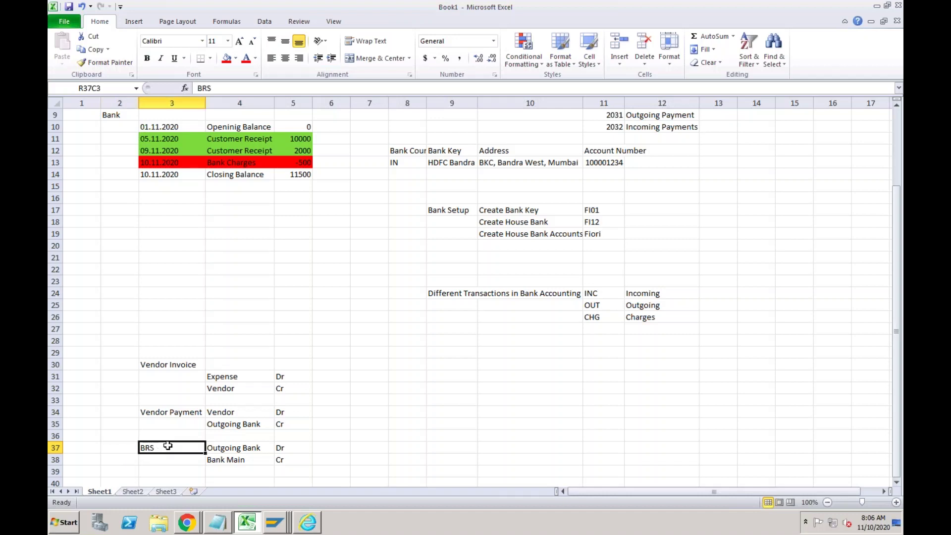
{"action": "left_click", "coordinate": [175, 414]}
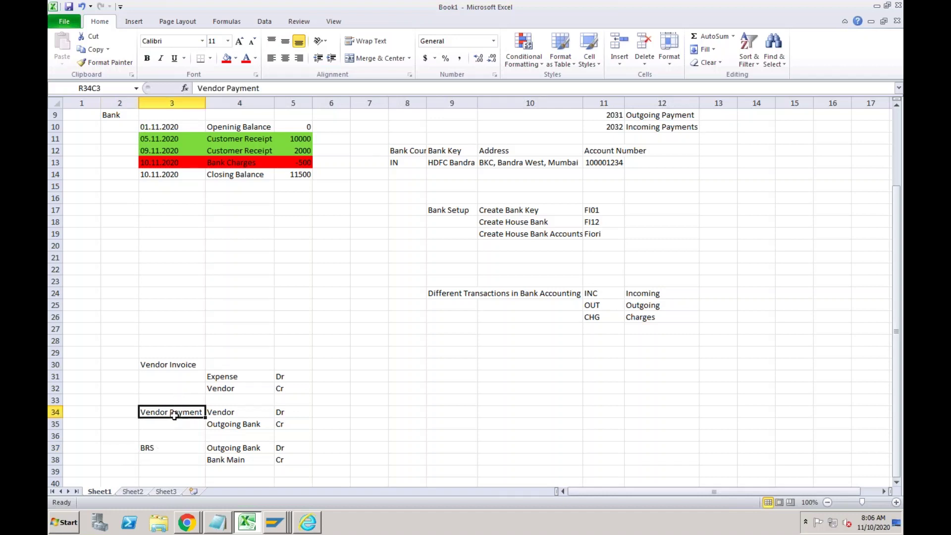
{"action": "left_click", "coordinate": [163, 449]}
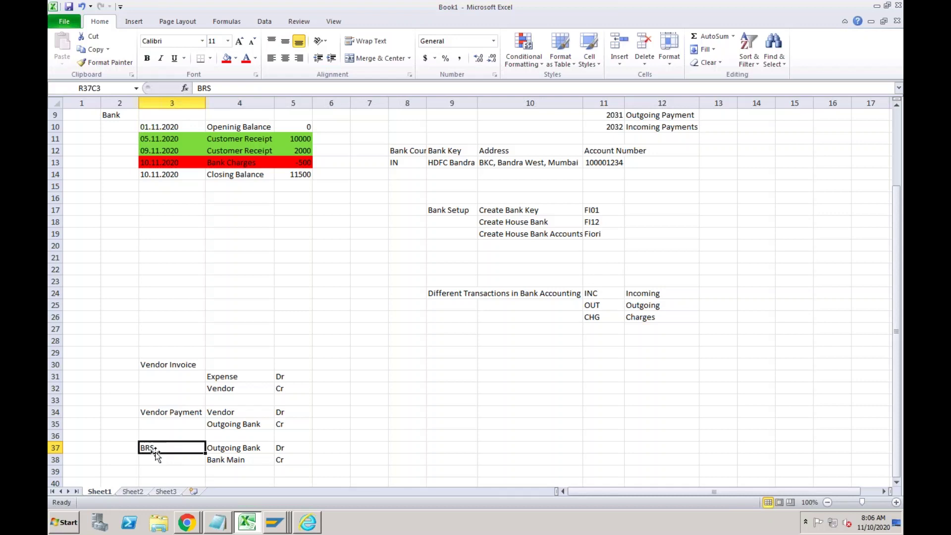
{"action": "left_click", "coordinate": [223, 448]}
{"action": "left_click", "coordinate": [224, 463]}
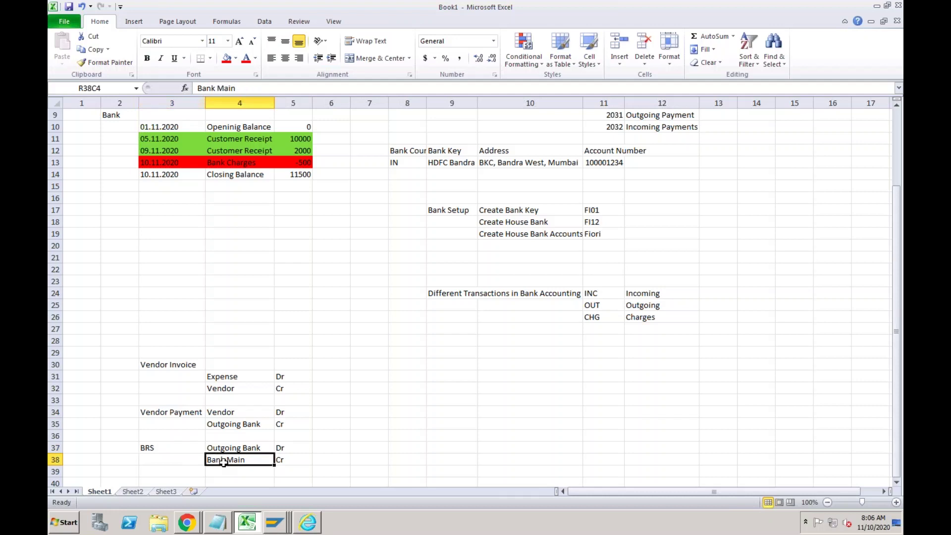
{"action": "left_click", "coordinate": [161, 450]}
Point out Outgoing Bank as the BRS debit and Bank Main as the credit.
{"action": "left_click", "coordinate": [128, 451]}
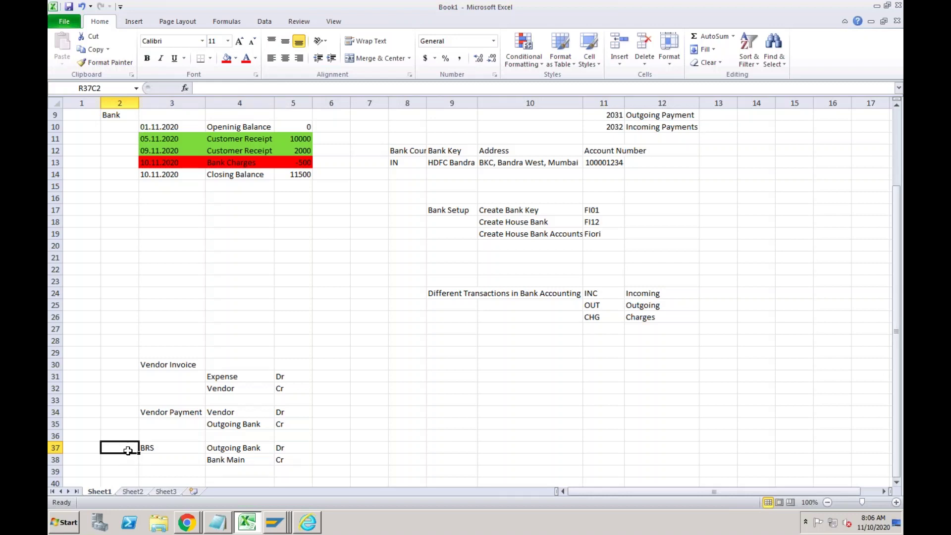
{"action": "left_click", "coordinate": [213, 448]}
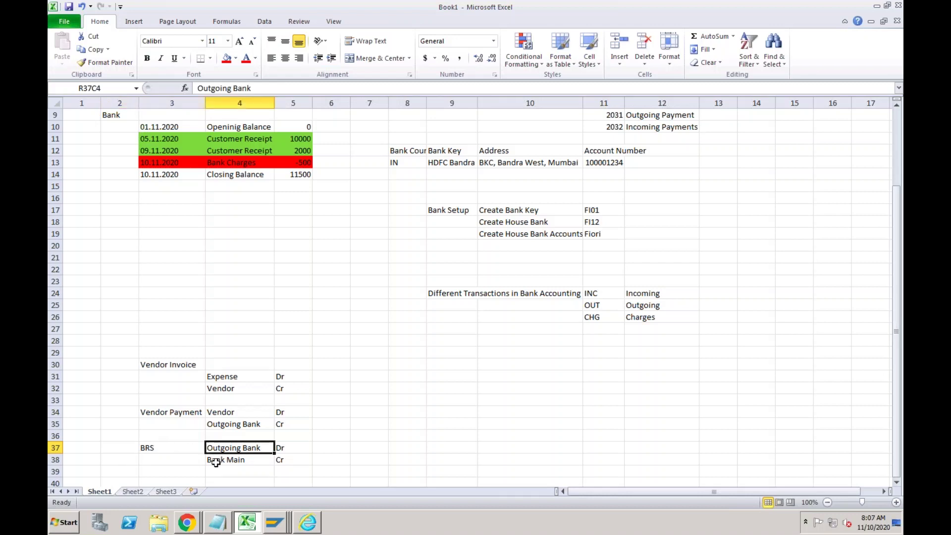
{"action": "left_click", "coordinate": [216, 463]}
{"action": "left_click", "coordinate": [223, 448]}
{"action": "left_click", "coordinate": [221, 459]}
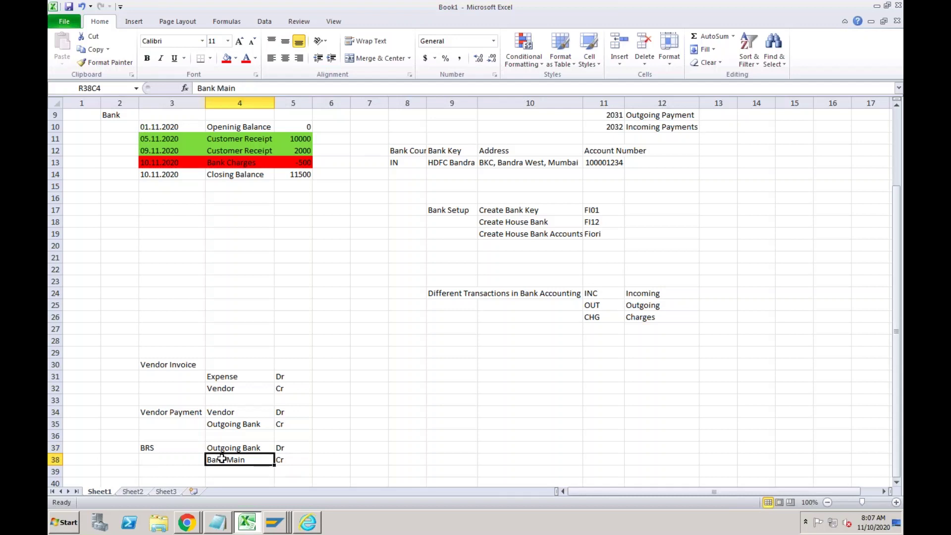
{"action": "left_click", "coordinate": [222, 448]}
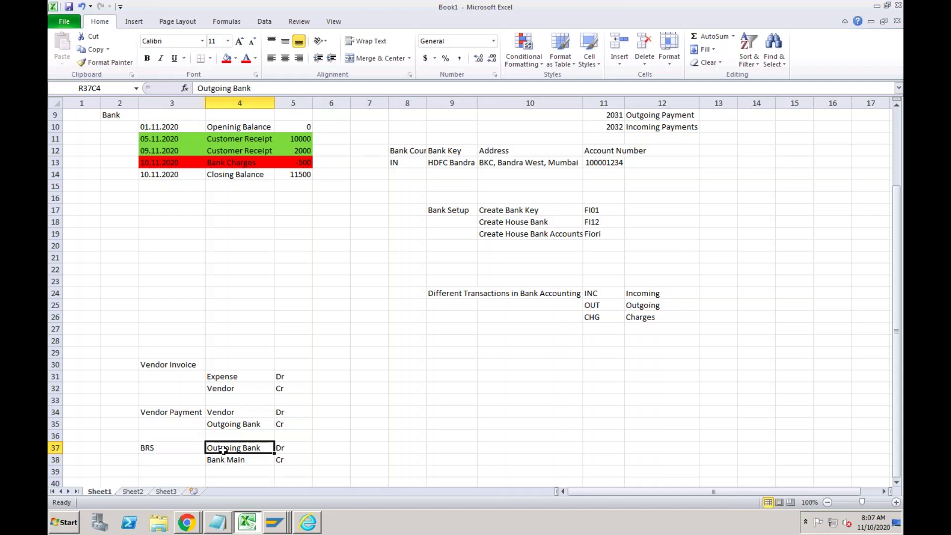
{"action": "left_click", "coordinate": [223, 457]}
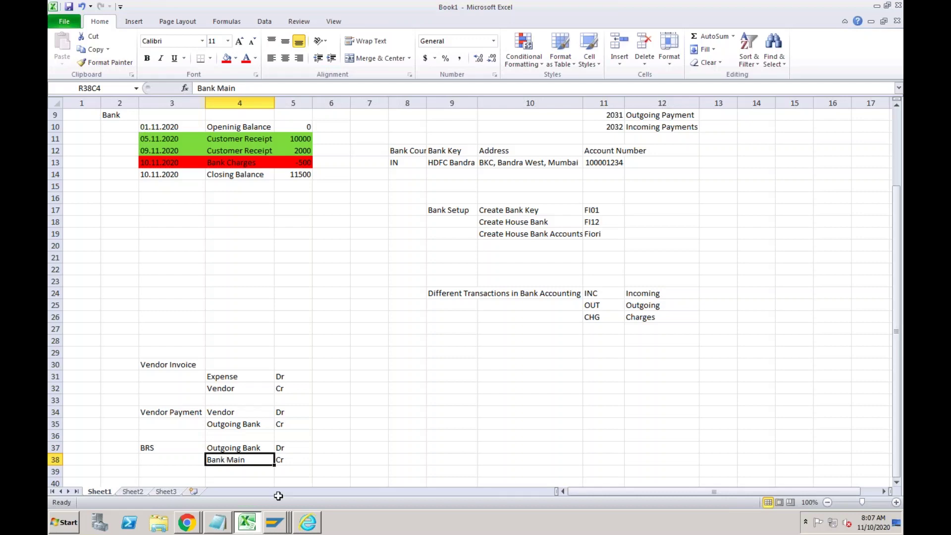
{"action": "left_click", "coordinate": [276, 523]}
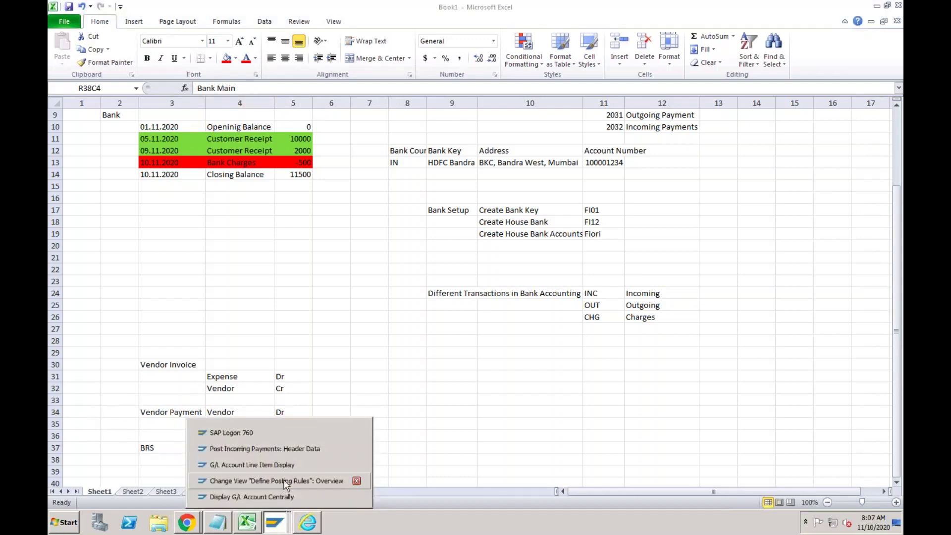
Create posting rule ROUT with posting area 1 Bank accounting.
{"action": "left_click", "coordinate": [281, 480]}
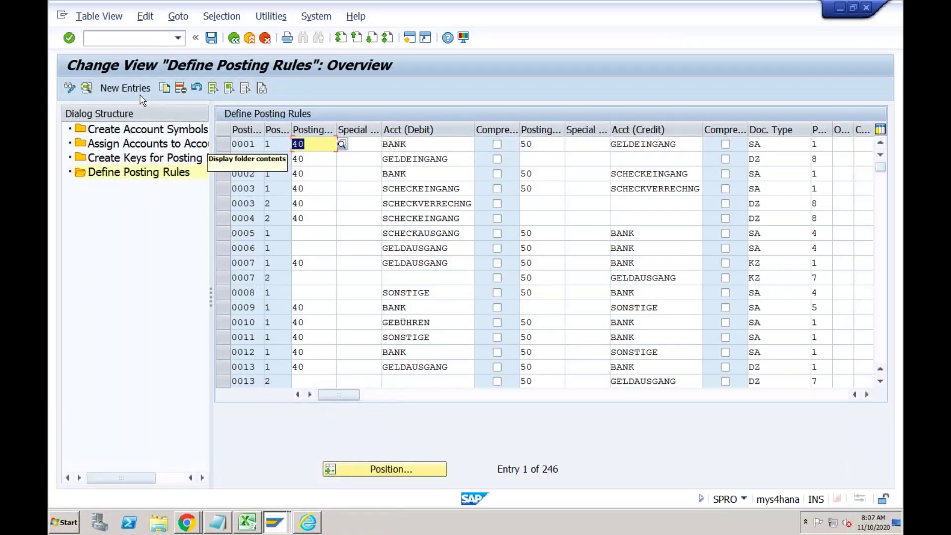
{"action": "left_click", "coordinate": [127, 89]}
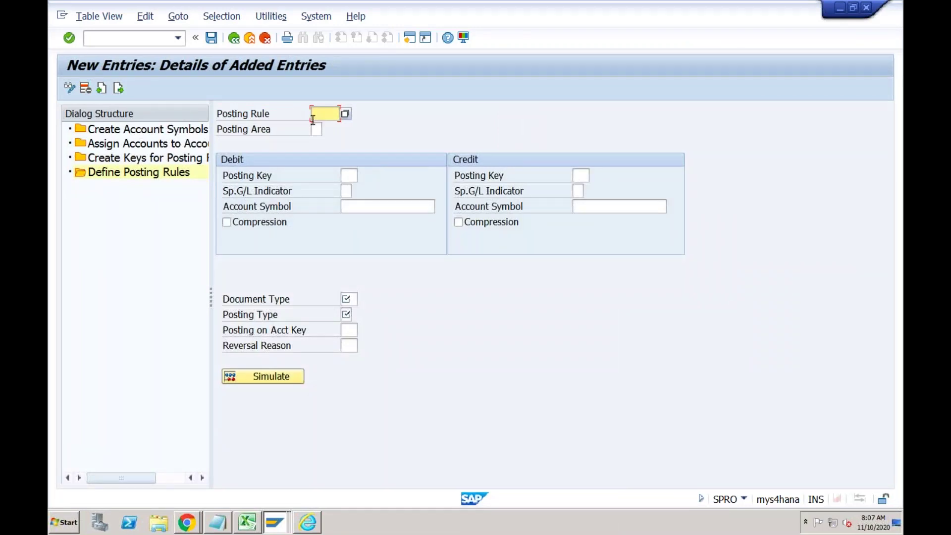
{"action": "type", "text": "ROUT"}
{"action": "left_click", "coordinate": [321, 130]}
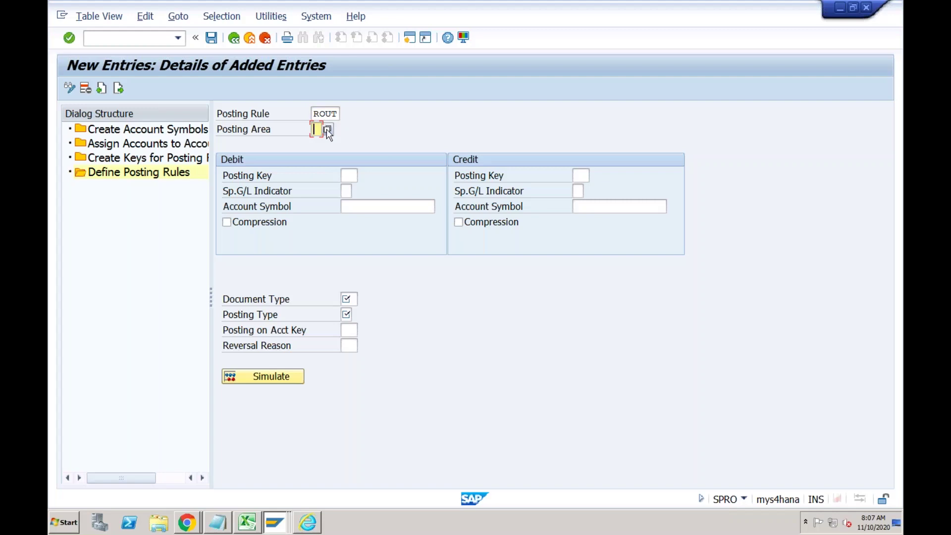
{"action": "left_click", "coordinate": [327, 130]}
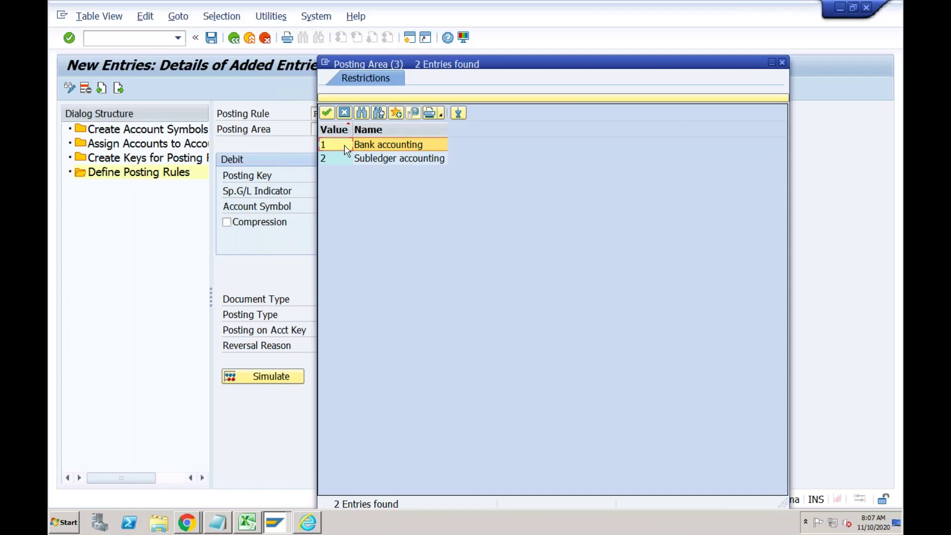
{"action": "left_click", "coordinate": [373, 148]}
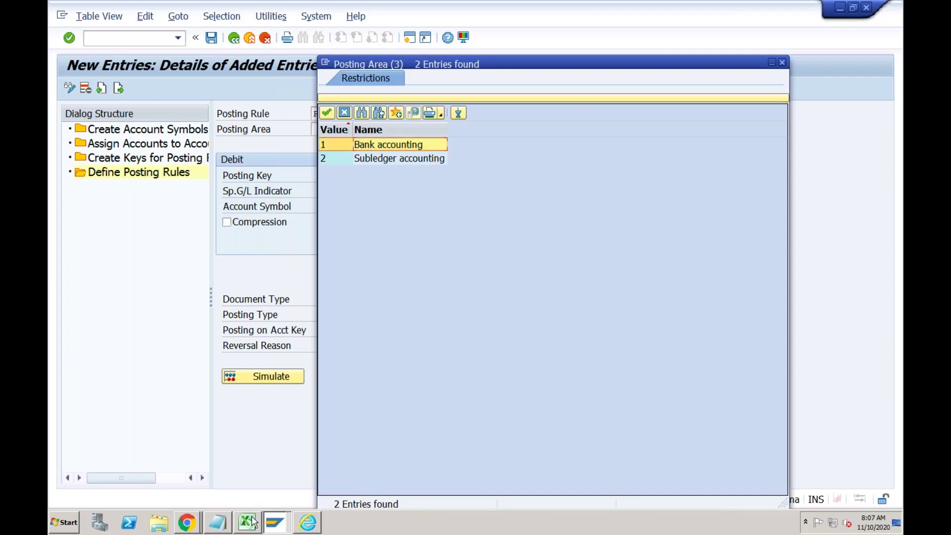
{"action": "mouse_move", "coordinate": [253, 522]}
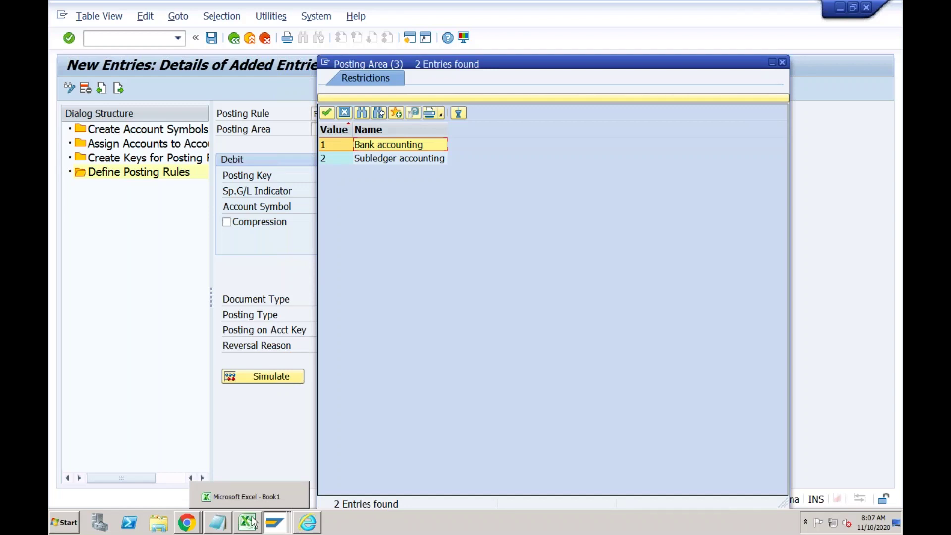
{"action": "double_click", "coordinate": [384, 145]}
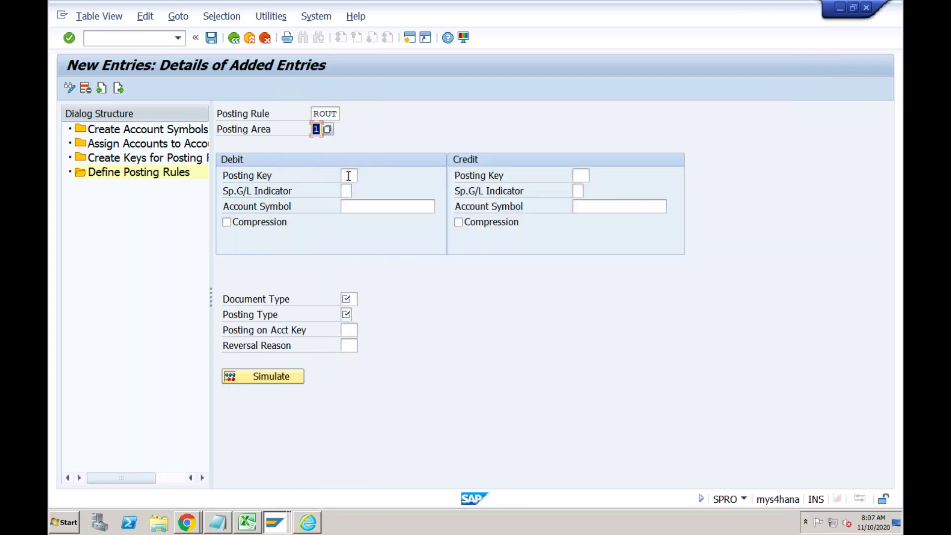
Set debit posting key 40 and credit posting key 50.
{"action": "left_click", "coordinate": [349, 176]}
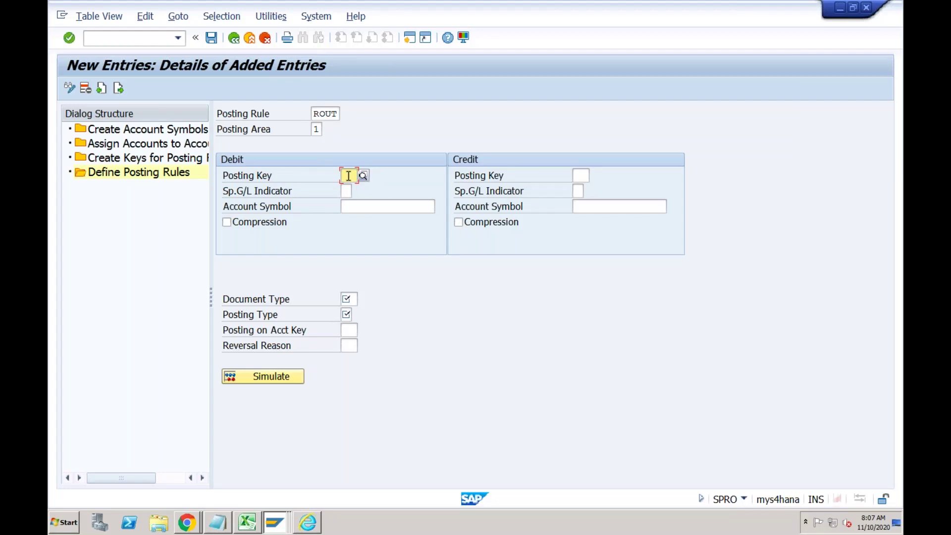
{"action": "type", "text": "40"}
{"action": "left_click", "coordinate": [353, 207]}
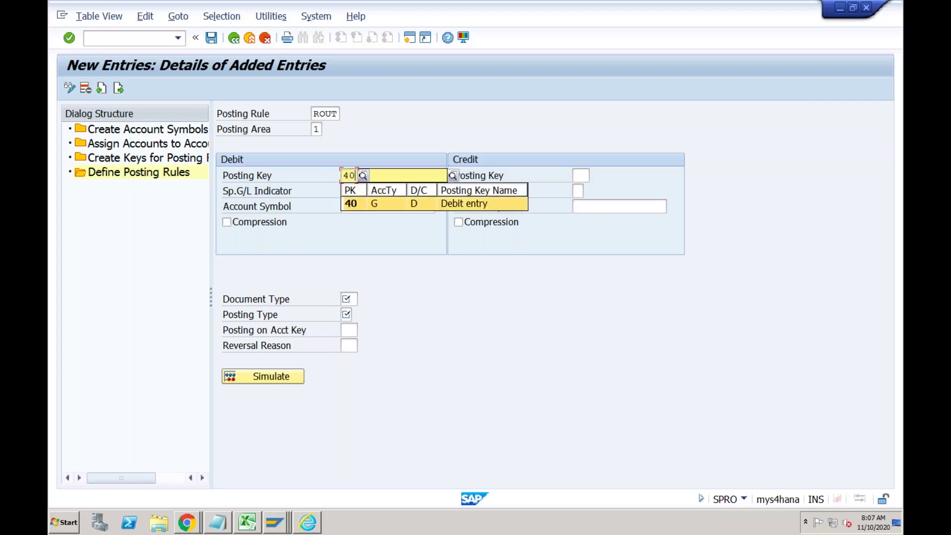
{"action": "left_click", "coordinate": [582, 176]}
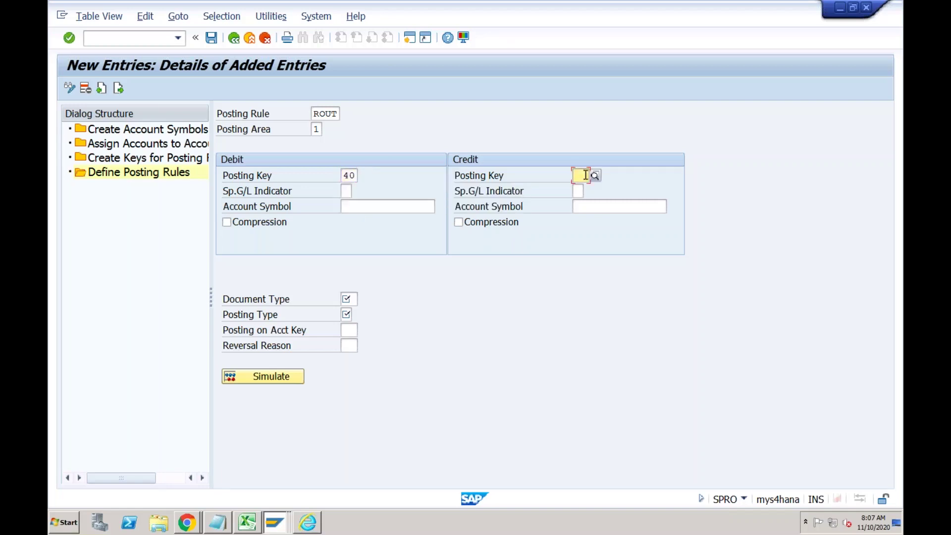
{"action": "type", "text": "50"}
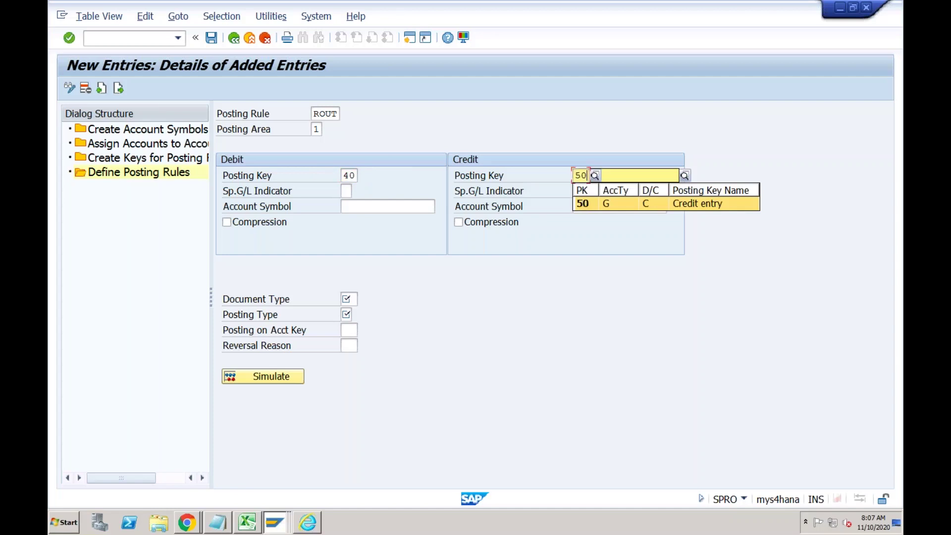
{"action": "key", "text": "Return"}
{"action": "left_click", "coordinate": [348, 207]}
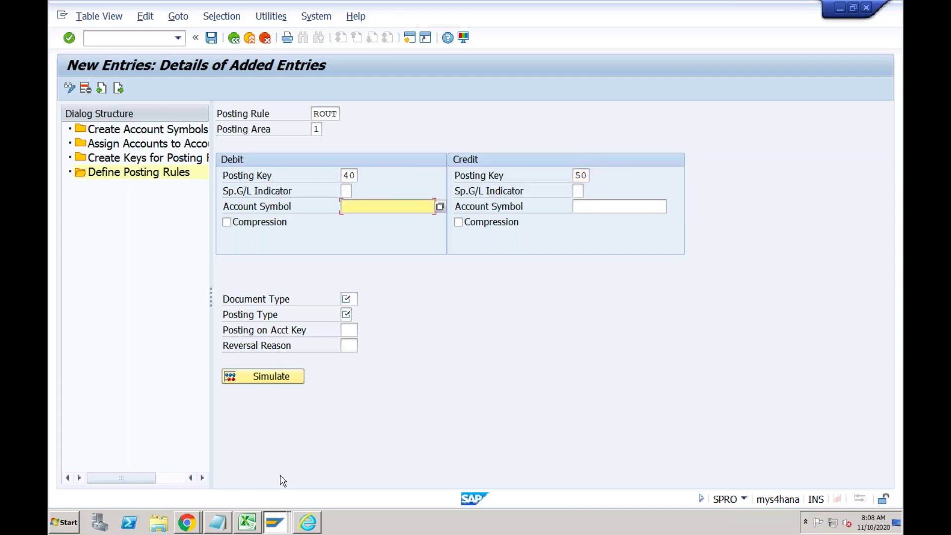
{"action": "left_click", "coordinate": [250, 526]}
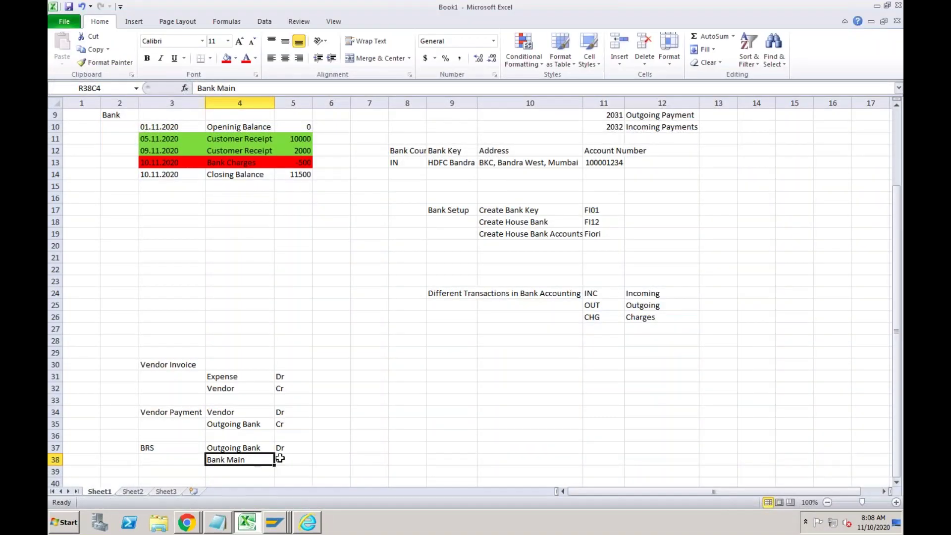
Confirm Outgoing Bank is Dr and Bank Main is Cr, then return to ROUT in SAP.
{"action": "left_click", "coordinate": [291, 448]}
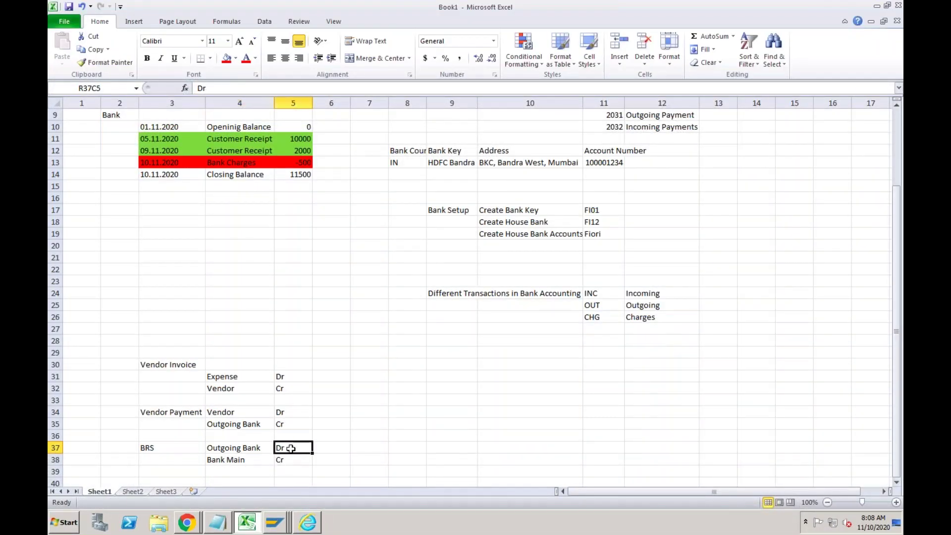
{"action": "left_click", "coordinate": [288, 460]}
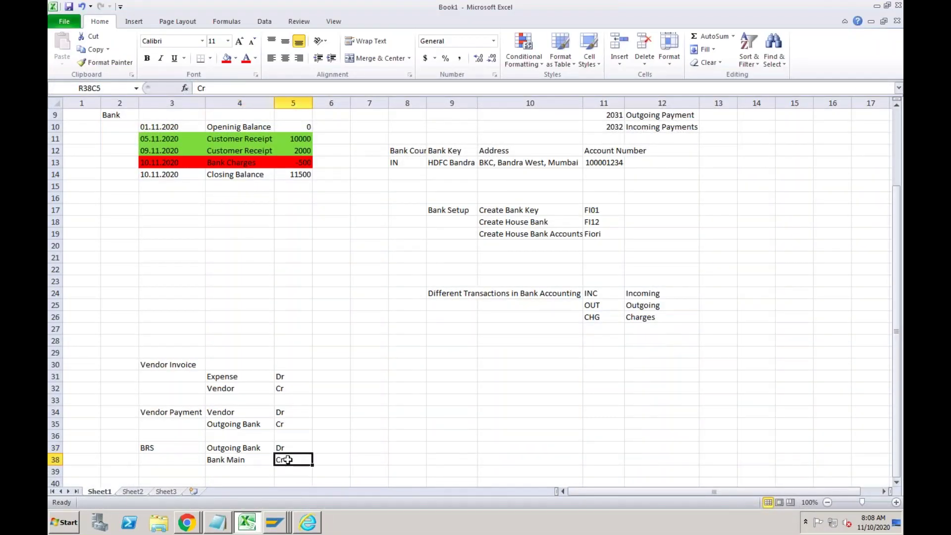
{"action": "left_click", "coordinate": [276, 521]}
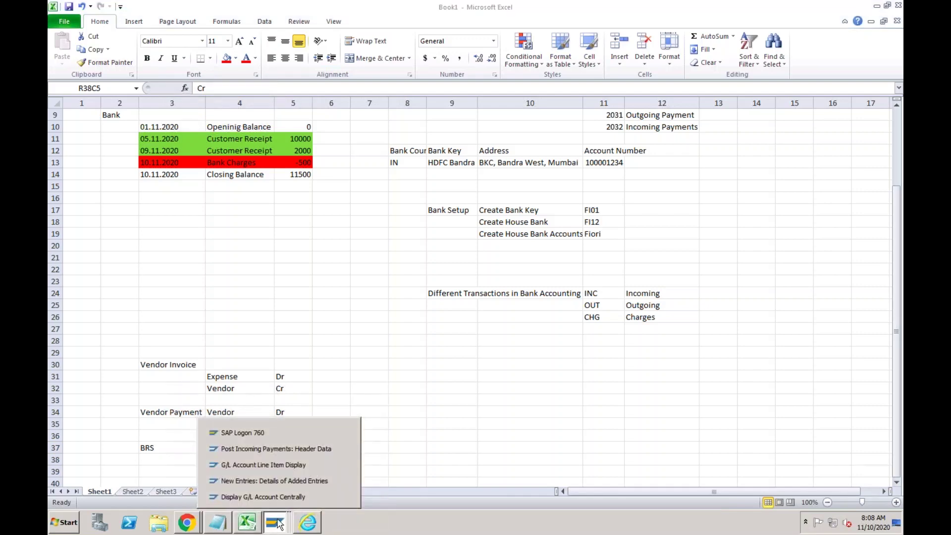
{"action": "left_click", "coordinate": [291, 479]}
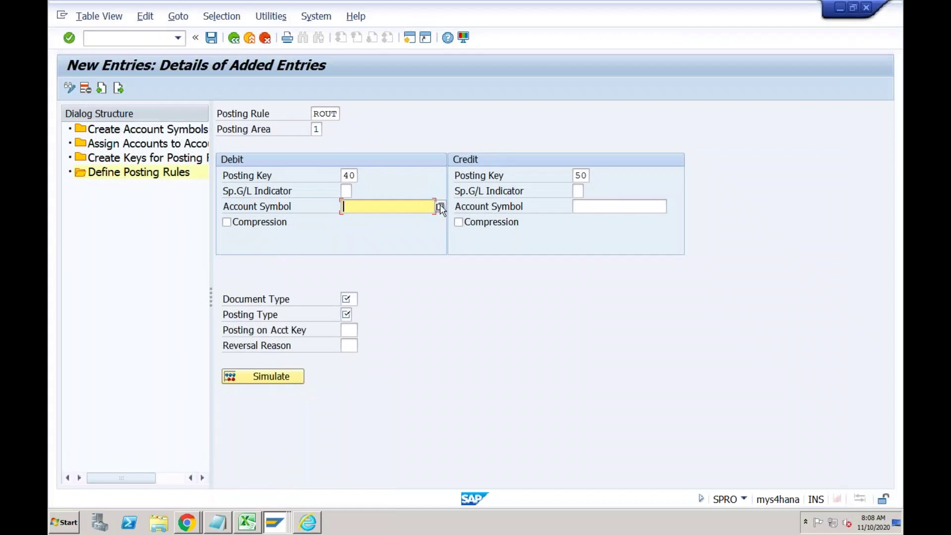
Search account symbols with rc* and pick RC-OUT as the debit account symbol.
{"action": "left_click", "coordinate": [440, 207]}
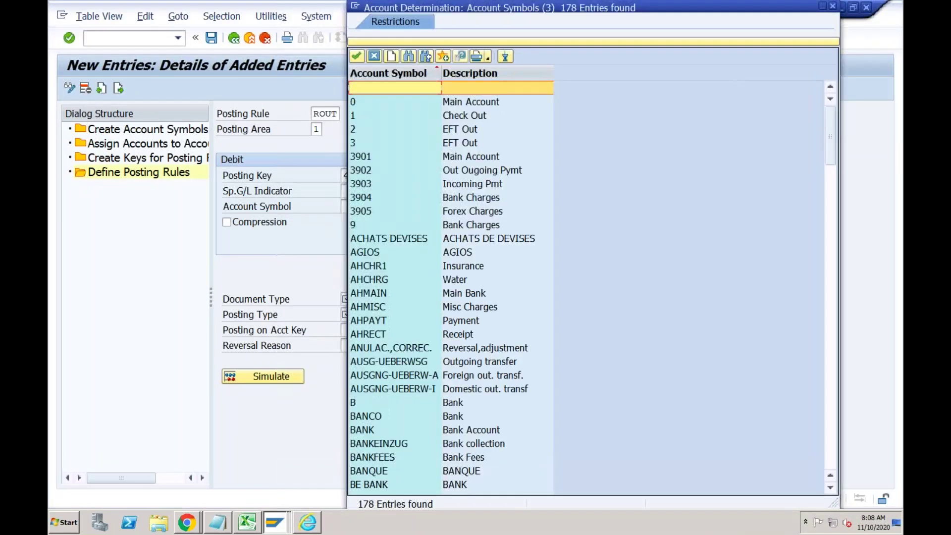
{"action": "left_click", "coordinate": [567, 43]}
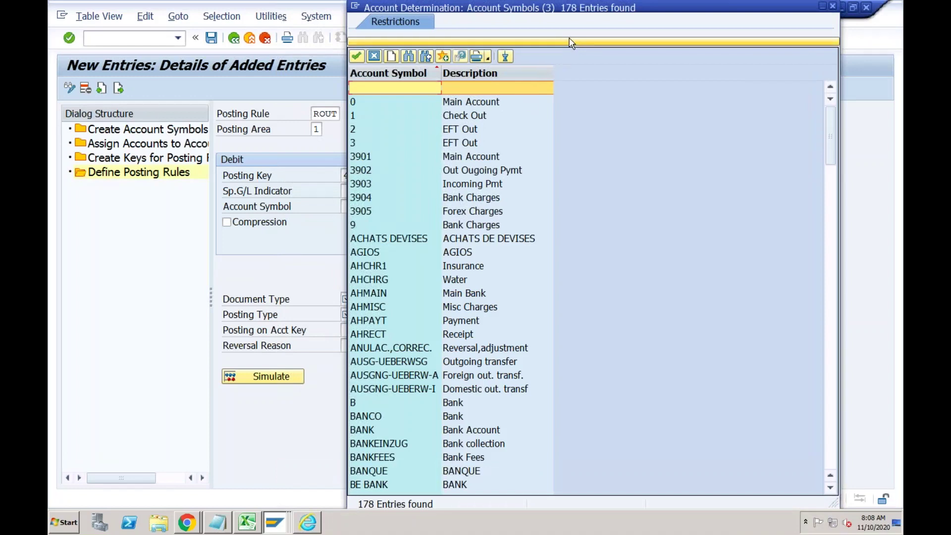
{"action": "type", "text": "rc"}
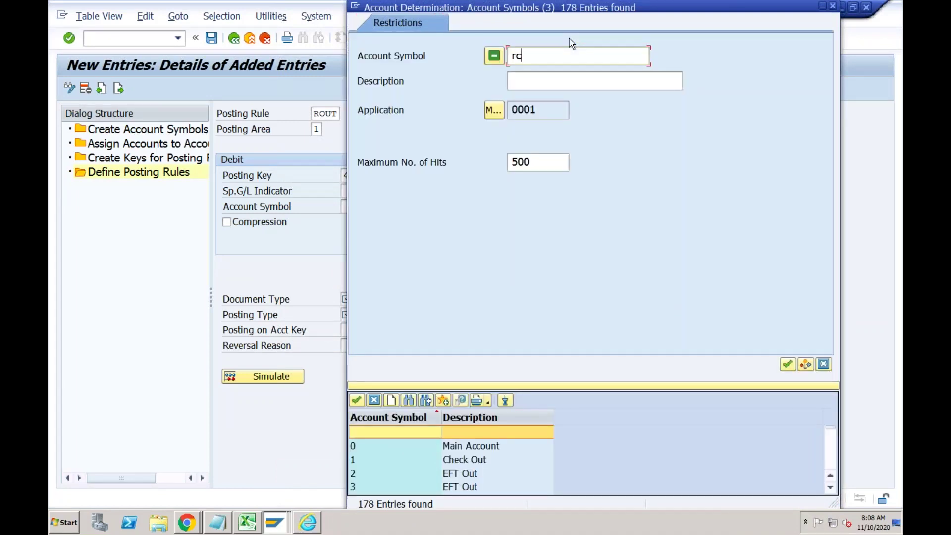
{"action": "key", "text": "Return"}
{"action": "left_click", "coordinate": [524, 296]}
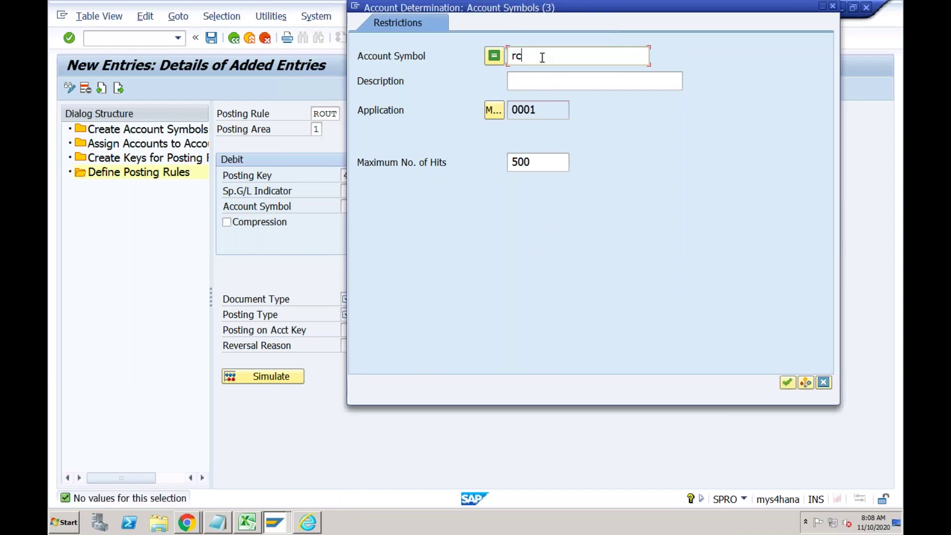
{"action": "type", "text": "*"}
{"action": "key", "text": "Return"}
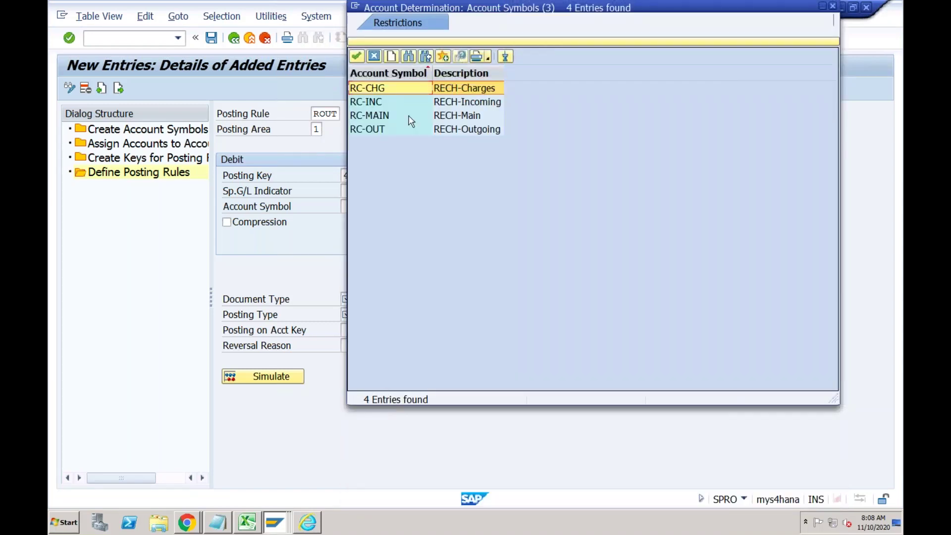
{"action": "double_click", "coordinate": [384, 129]}
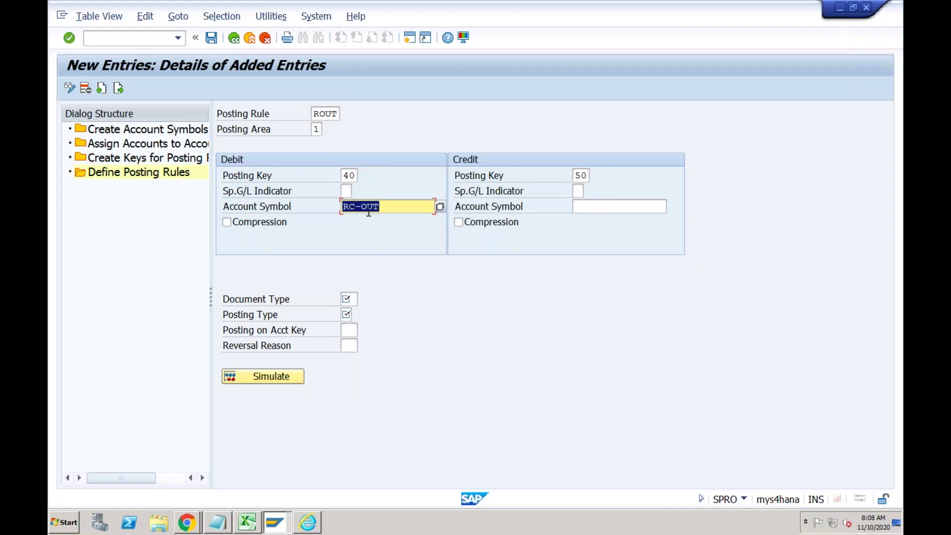
Enter credit account symbol rc-main and document type SA, then mark posting type Post to G/L account.
{"action": "left_click", "coordinate": [350, 176]}
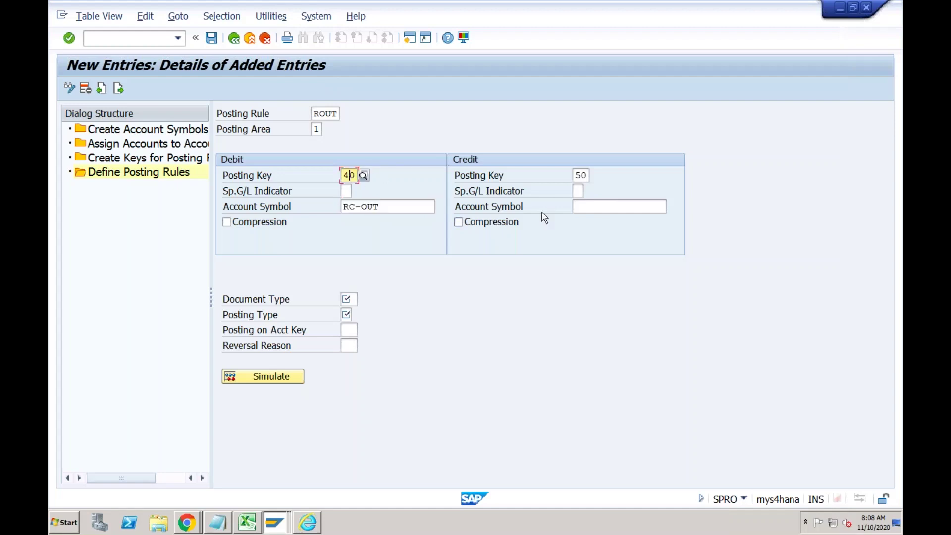
{"action": "left_click", "coordinate": [586, 207]}
{"action": "type", "text": "rc-main"}
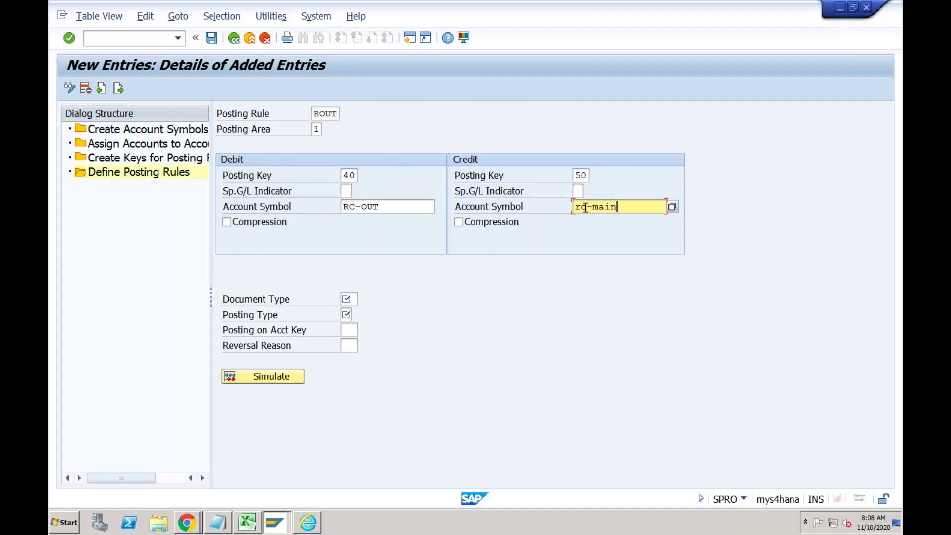
{"action": "left_click", "coordinate": [584, 176]}
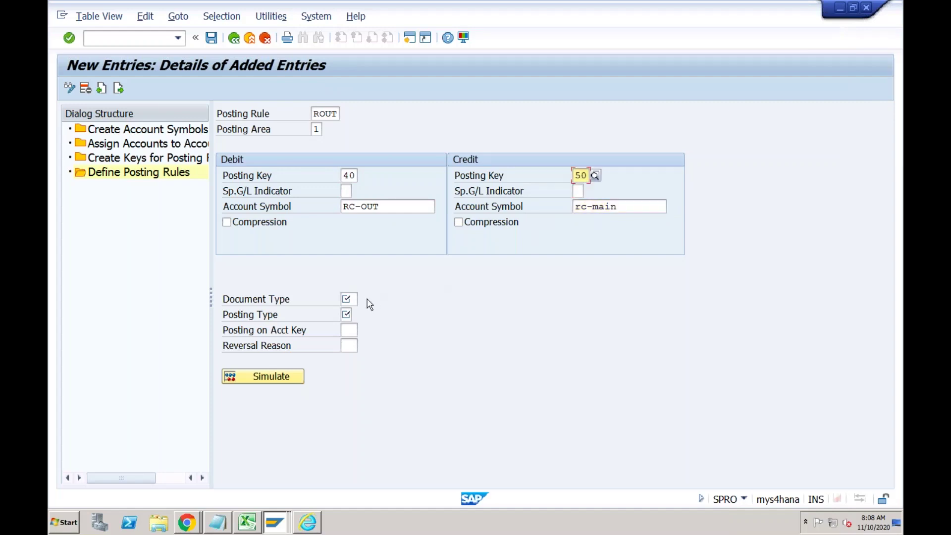
{"action": "left_click", "coordinate": [355, 299]}
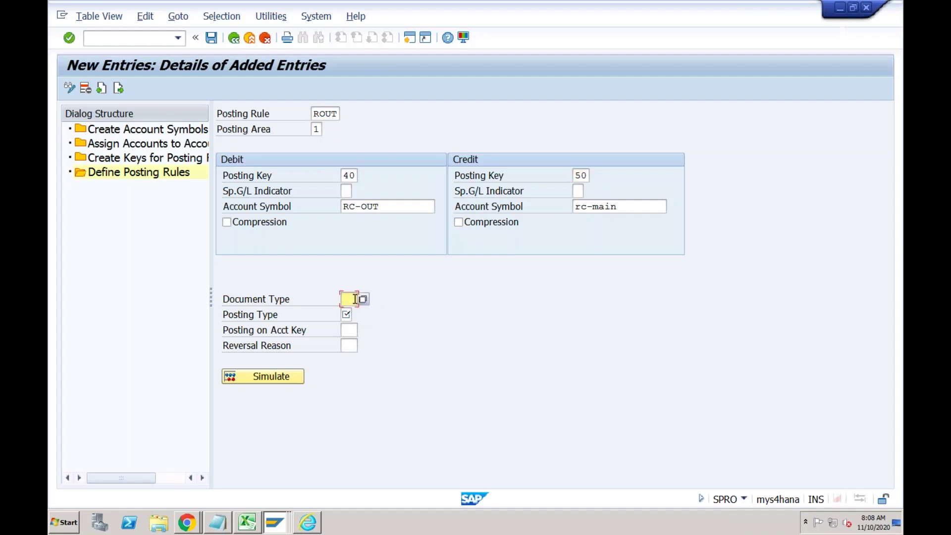
{"action": "type", "text": "SA"}
{"action": "key", "text": "Tab"}
{"action": "left_click", "coordinate": [357, 315]}
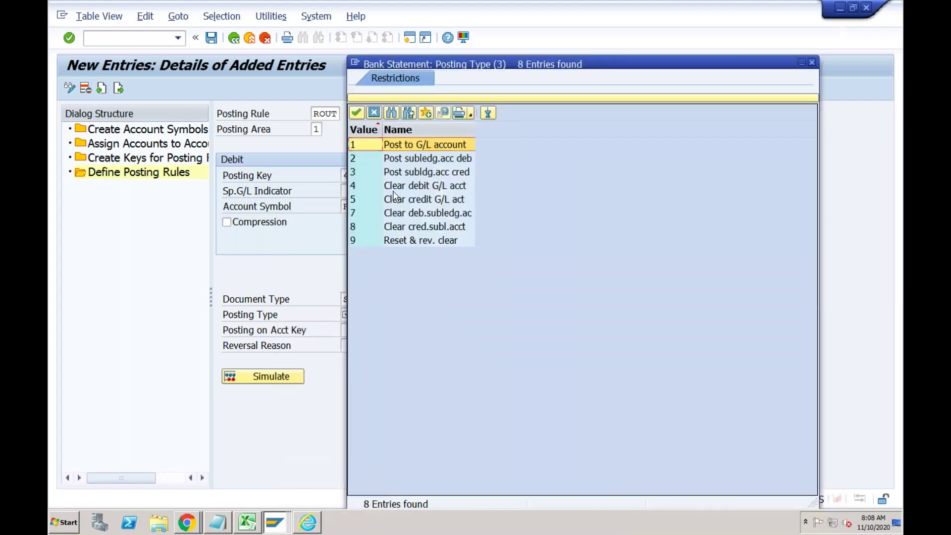
{"action": "left_click", "coordinate": [400, 148]}
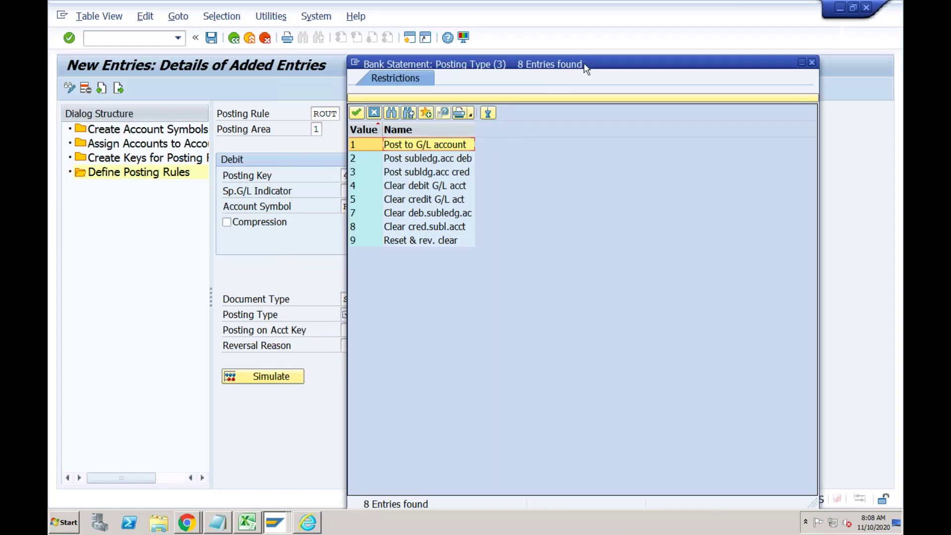
Drag the posting type value list aside and bring the Excel notes workbook forward.
{"action": "left_click_drag", "start_coordinate": [588, 60], "coordinate": [686, 70]}
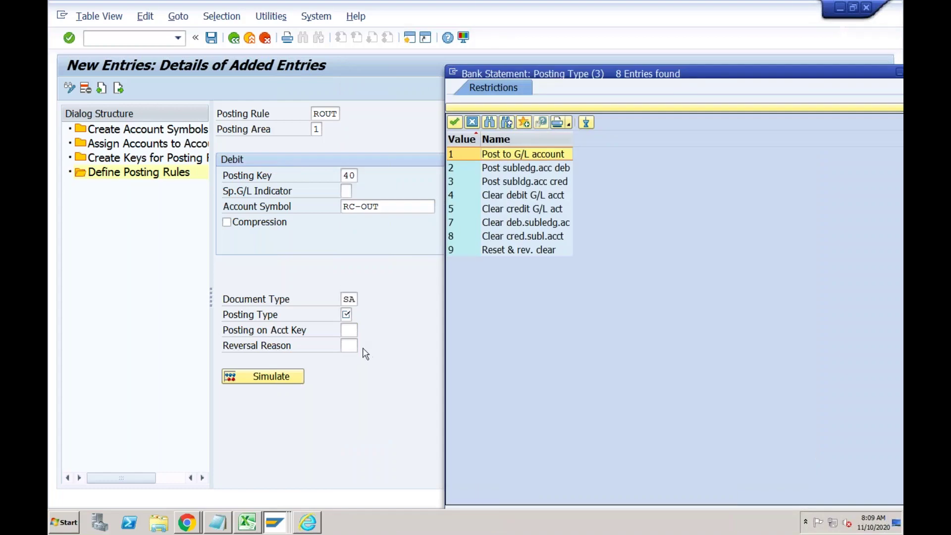
{"action": "left_click", "coordinate": [256, 521]}
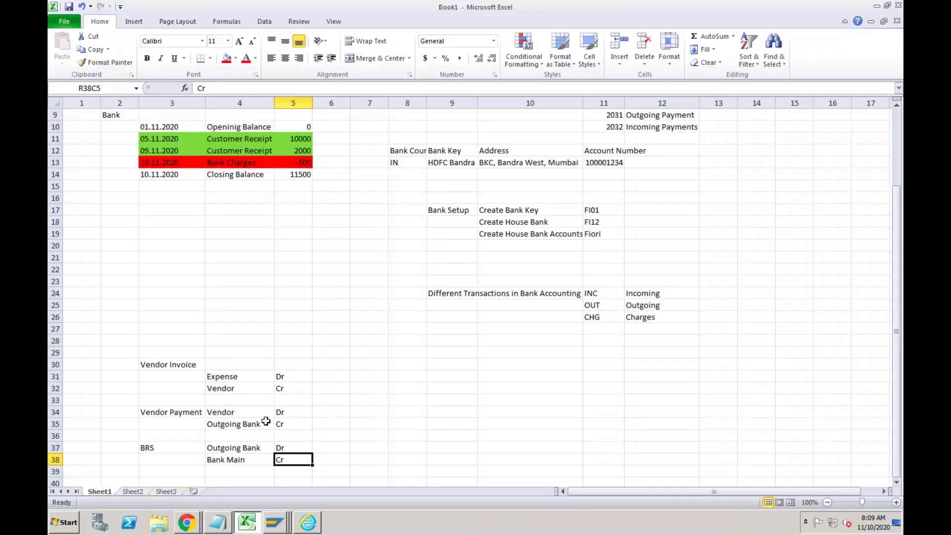
Compare the Vendor Payment and BRS Outgoing Bank Dr lines in the notes, then return to SAP.
{"action": "left_click", "coordinate": [259, 426]}
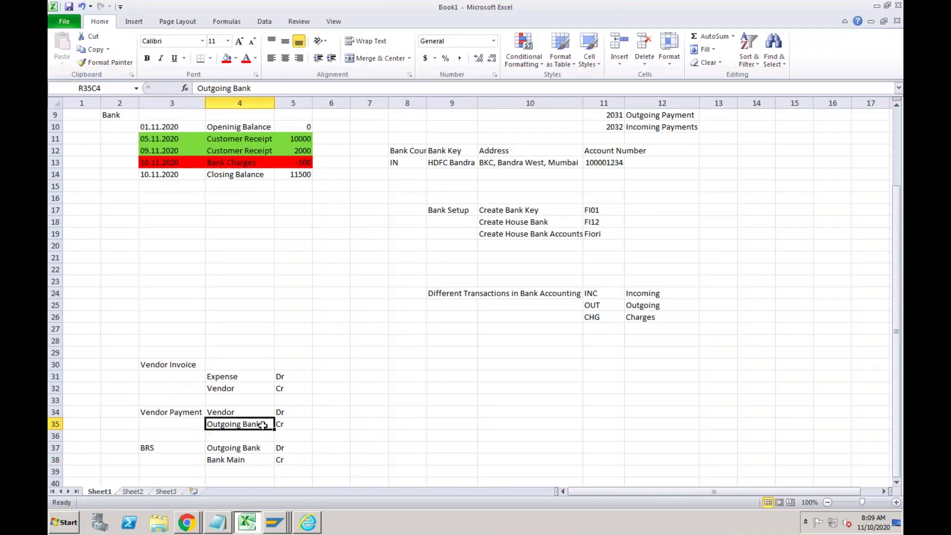
{"action": "left_click", "coordinate": [241, 449]}
{"action": "left_click_drag", "start_coordinate": [276, 449], "coordinate": [277, 449]}
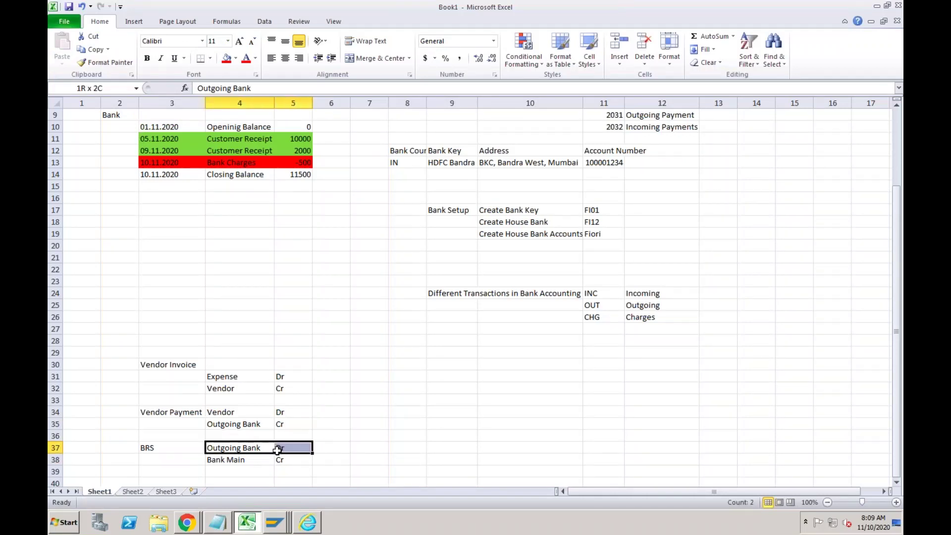
{"action": "left_click", "coordinate": [246, 426]}
{"action": "left_click", "coordinate": [243, 448]}
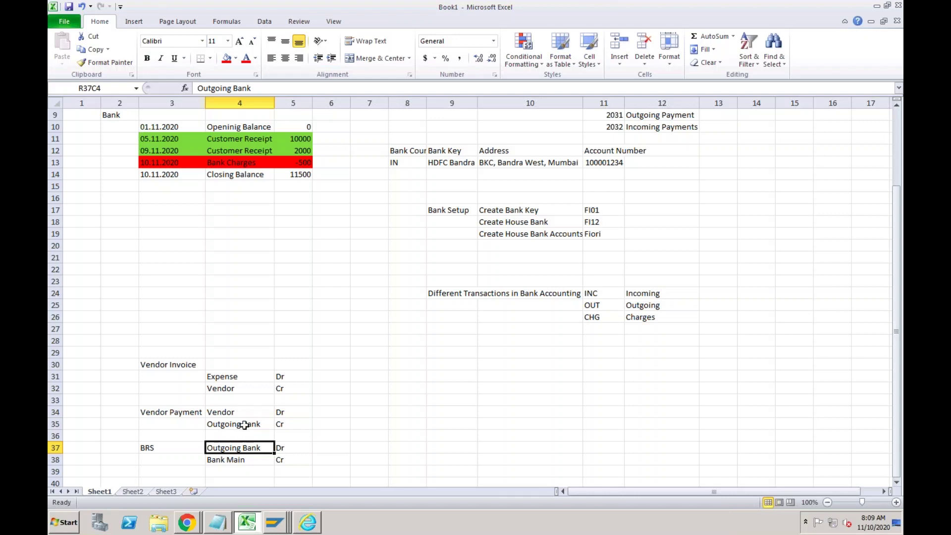
{"action": "left_click", "coordinate": [245, 425]}
{"action": "left_click", "coordinate": [240, 449]}
{"action": "left_click", "coordinate": [245, 425]}
{"action": "left_click_drag", "start_coordinate": [242, 448], "coordinate": [278, 448]}
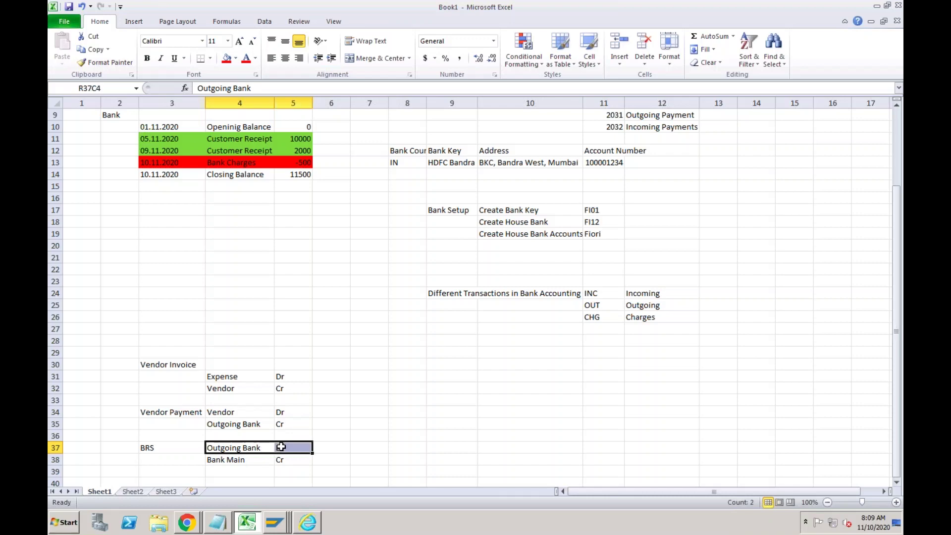
{"action": "left_click", "coordinate": [275, 525]}
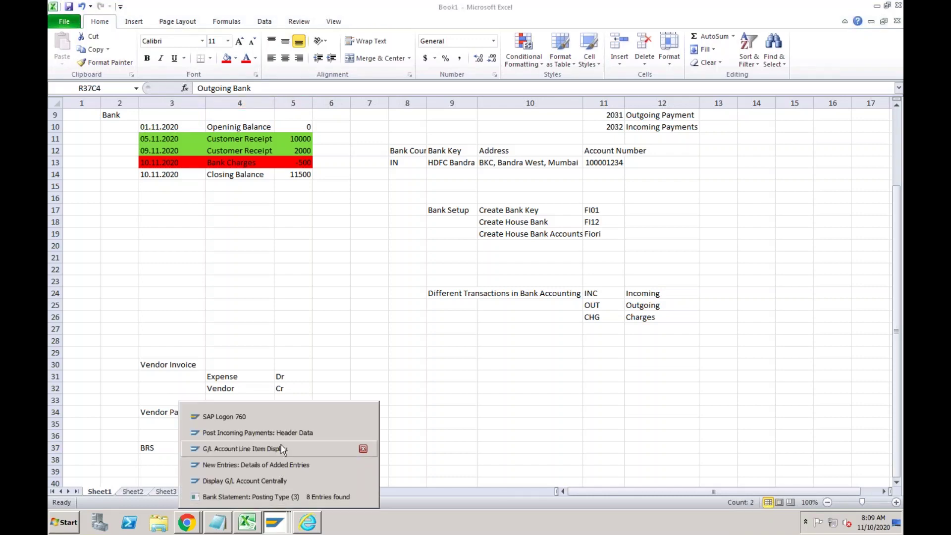
{"action": "left_click", "coordinate": [276, 465]}
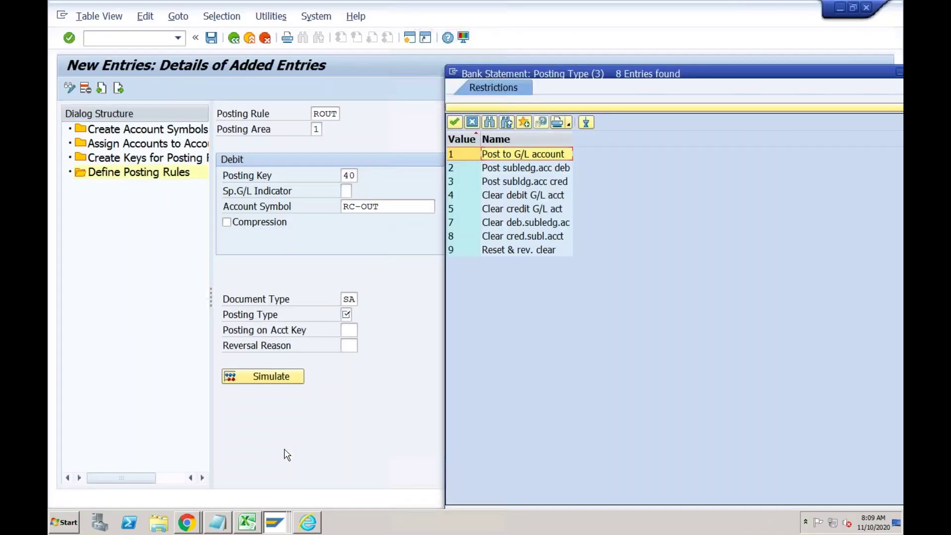
Save rule ROUT with posting type 4 (Clear debit G/L acct) and debit posting key 40 removed.
{"action": "left_click", "coordinate": [518, 196]}
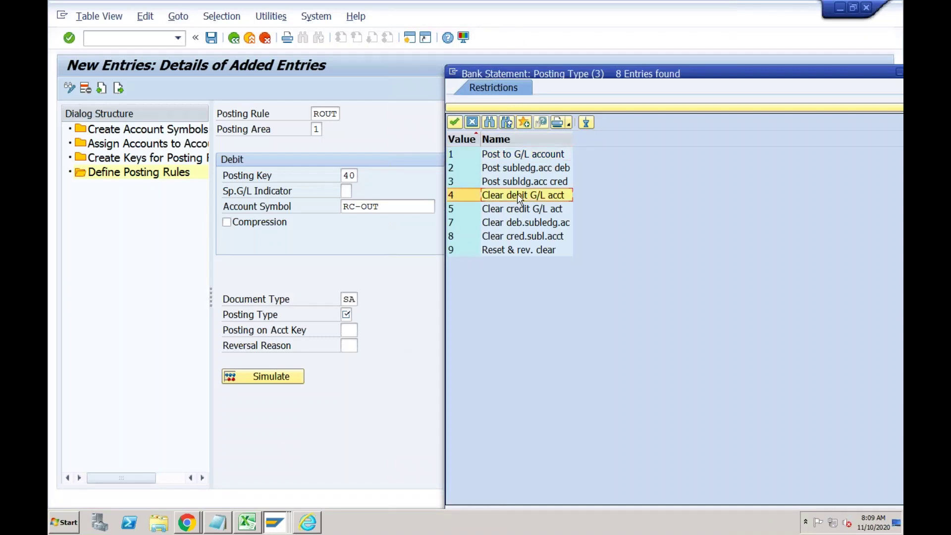
{"action": "double_click", "coordinate": [518, 194]}
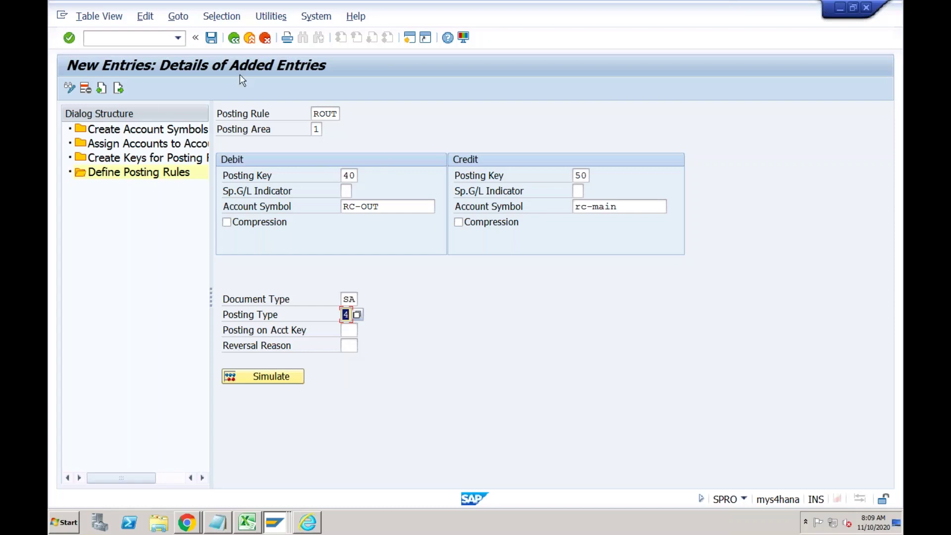
{"action": "left_click", "coordinate": [212, 38]}
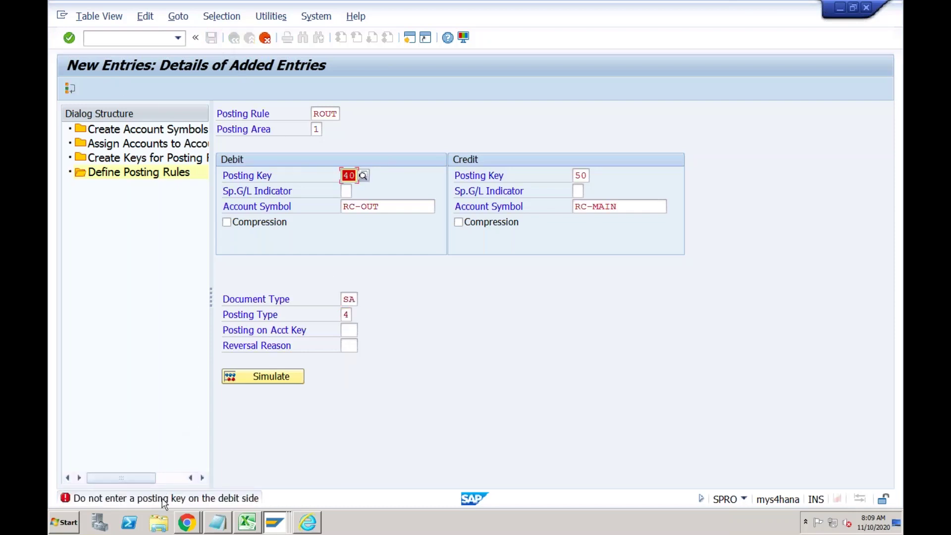
{"action": "key", "text": "Delete"}
{"action": "key", "text": "ctrl+s"}
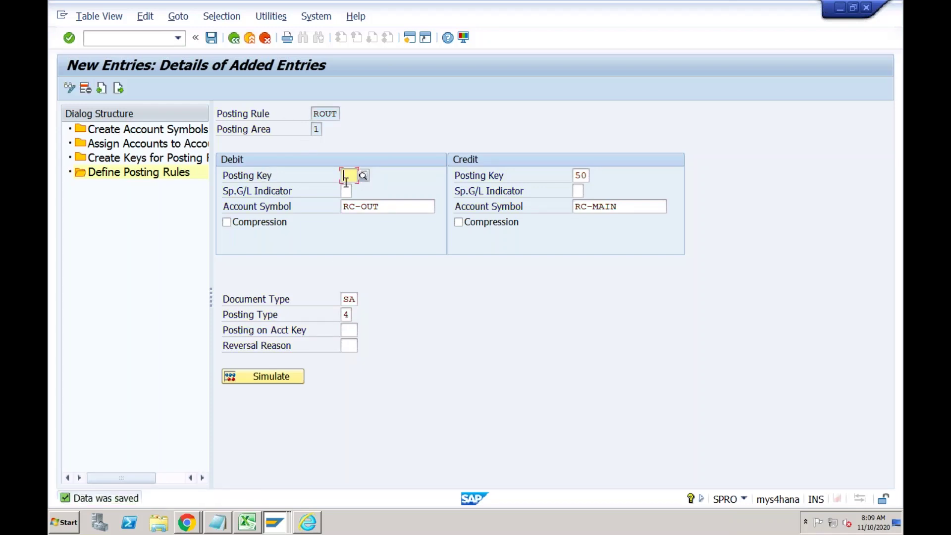
{"action": "left_click", "coordinate": [349, 312]}
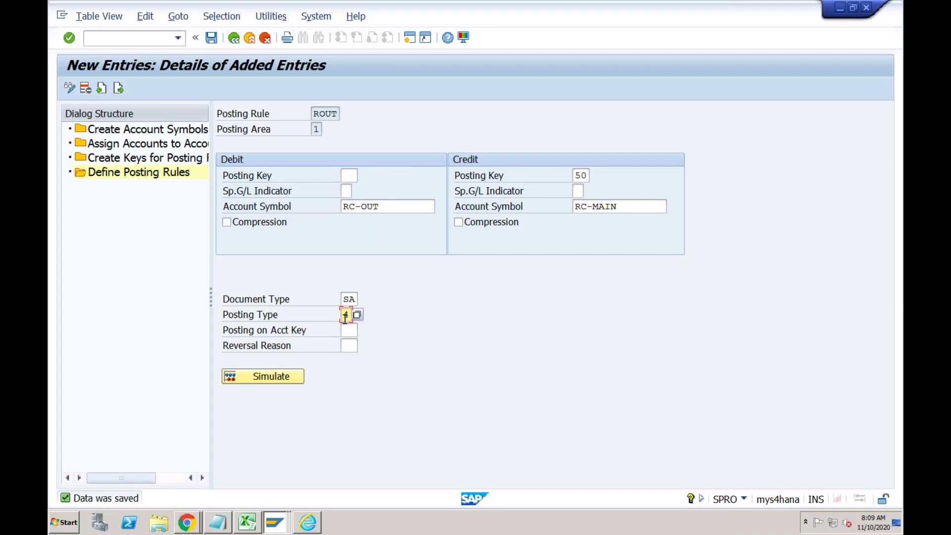
{"action": "left_click", "coordinate": [214, 42]}
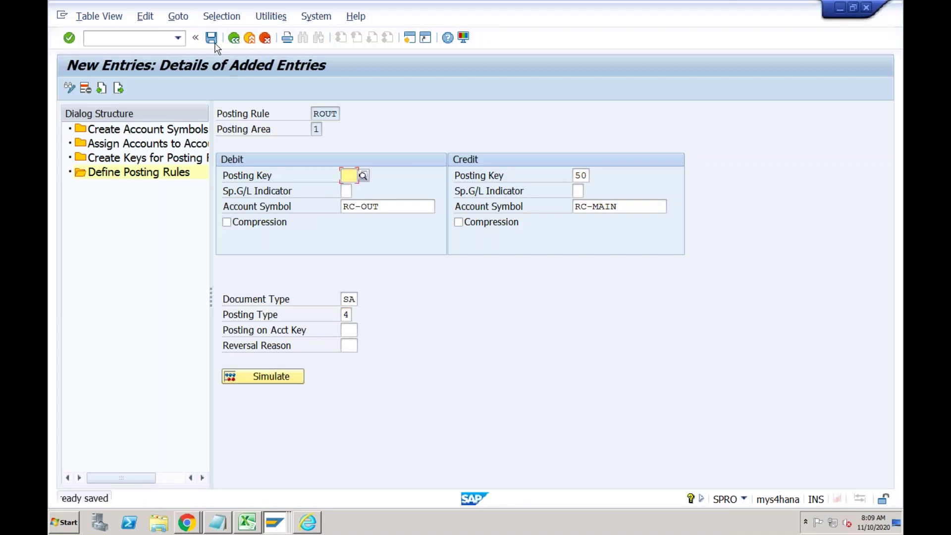
{"action": "left_click", "coordinate": [233, 42]}
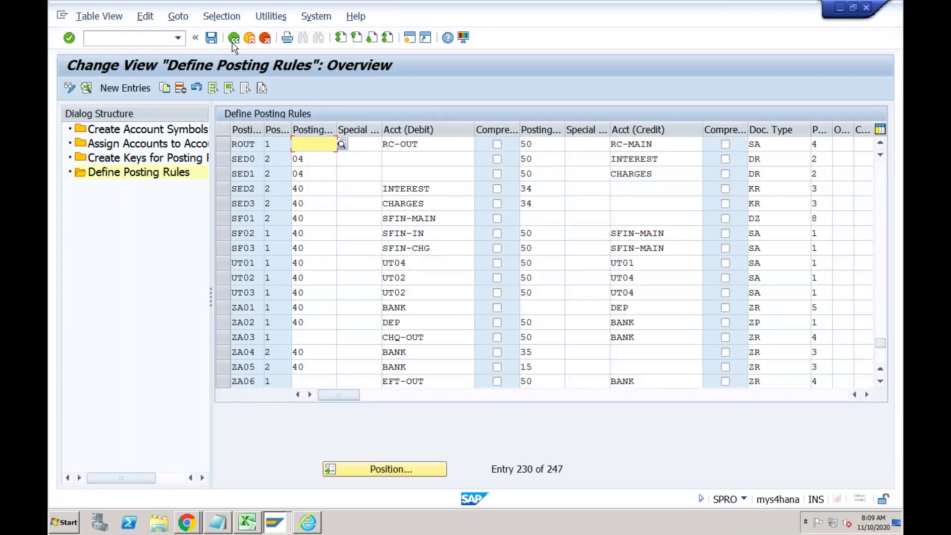
Create a new posting rule RINC in posting area 1 Basic accounting.
{"action": "left_click", "coordinate": [130, 88]}
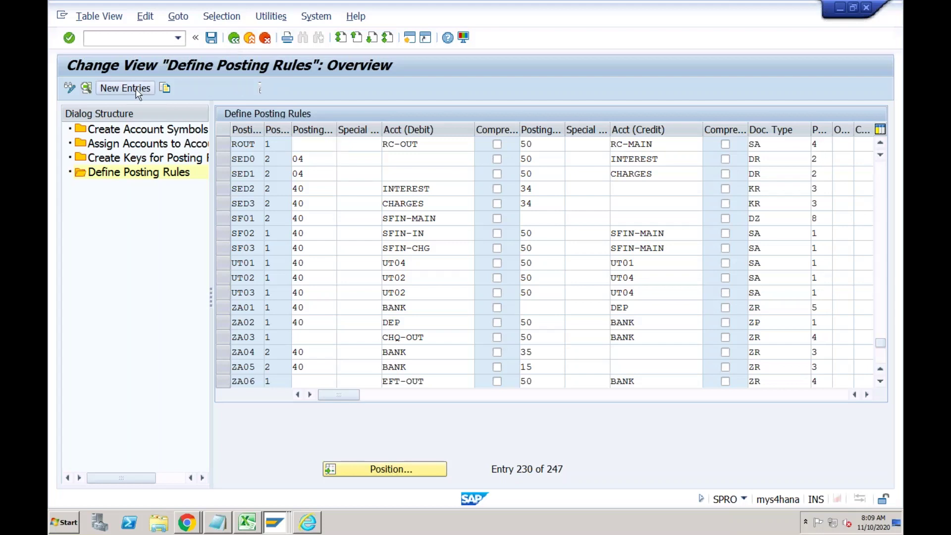
{"action": "type", "text": "R"}
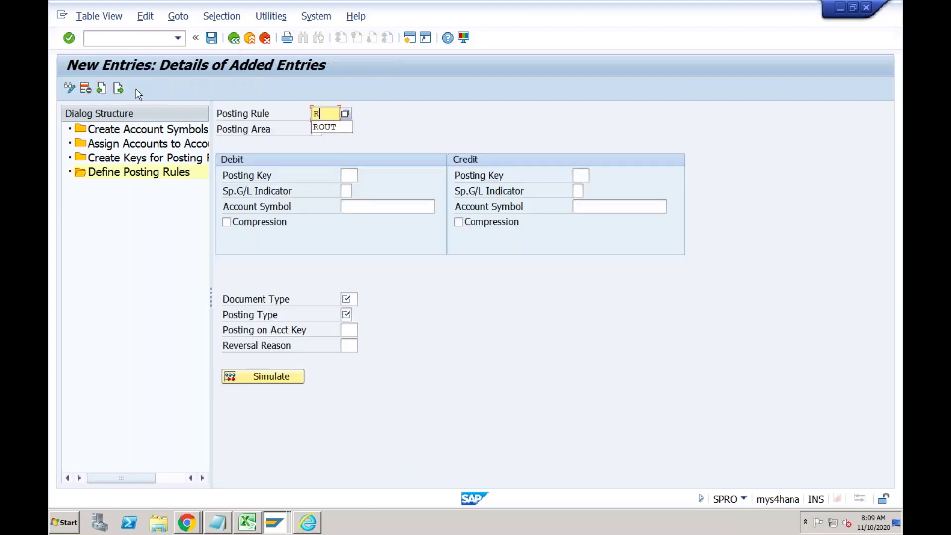
{"action": "type", "text": "INC"}
{"action": "key", "text": "Tab"}
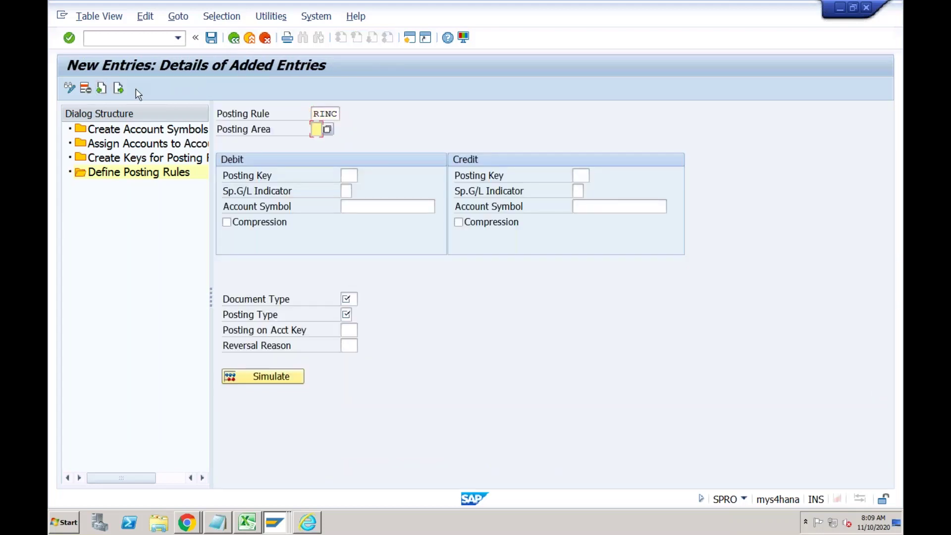
{"action": "left_click", "coordinate": [328, 133]}
{"action": "double_click", "coordinate": [344, 148]}
Add a Customer Invoice note (Customer Dr, Revenue Cr) and a Customer Payment heading.
{"action": "left_click", "coordinate": [255, 527]}
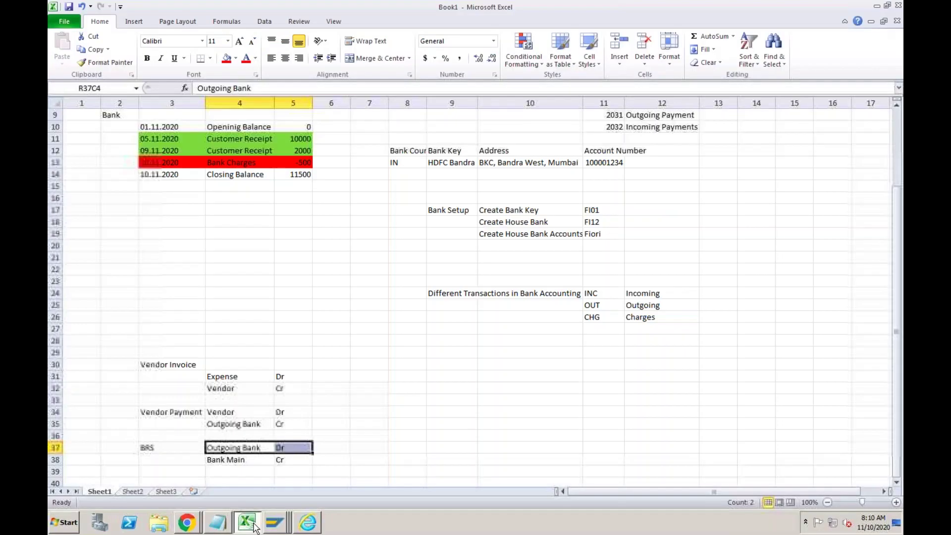
{"action": "left_click", "coordinate": [414, 368]}
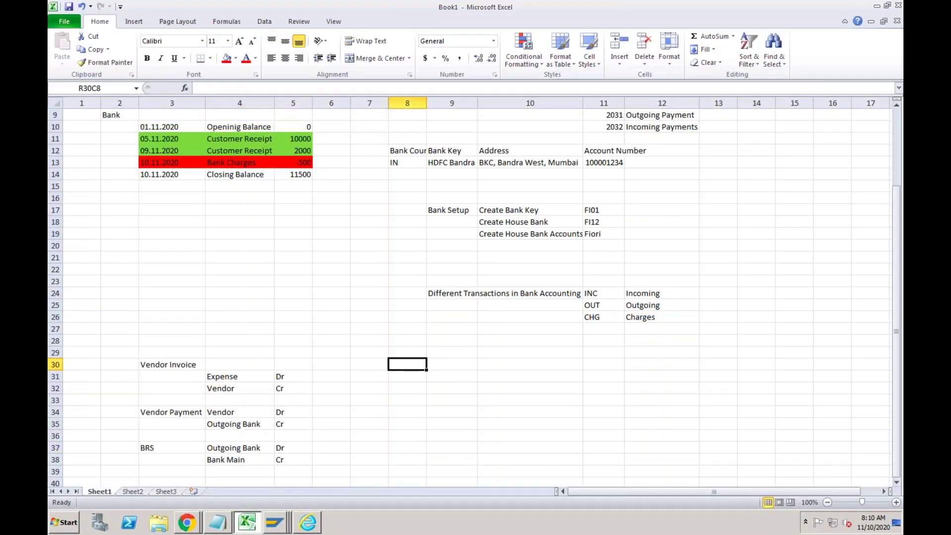
{"action": "type", "text": "Customer"}
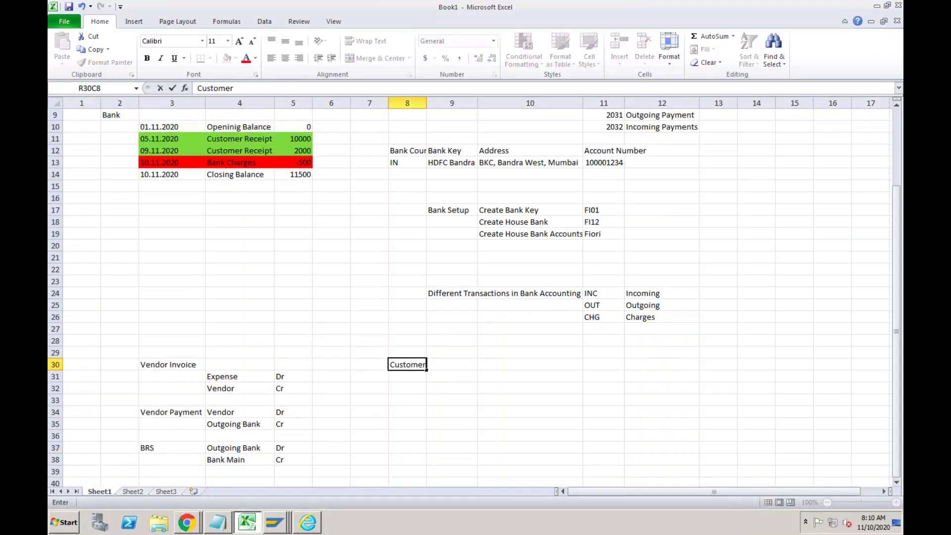
{"action": "type", "text": " Invoice"}
{"action": "key", "text": "Return"}
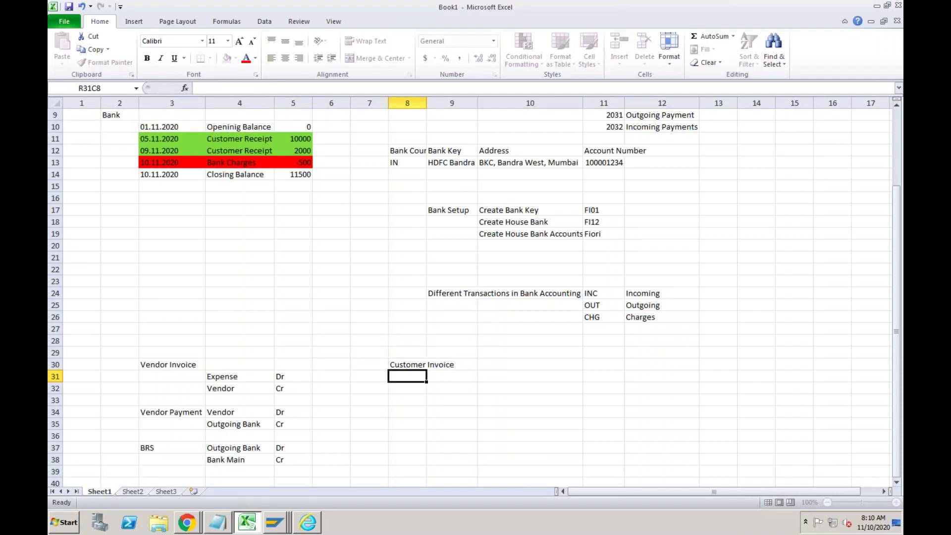
{"action": "left_click", "coordinate": [452, 377]}
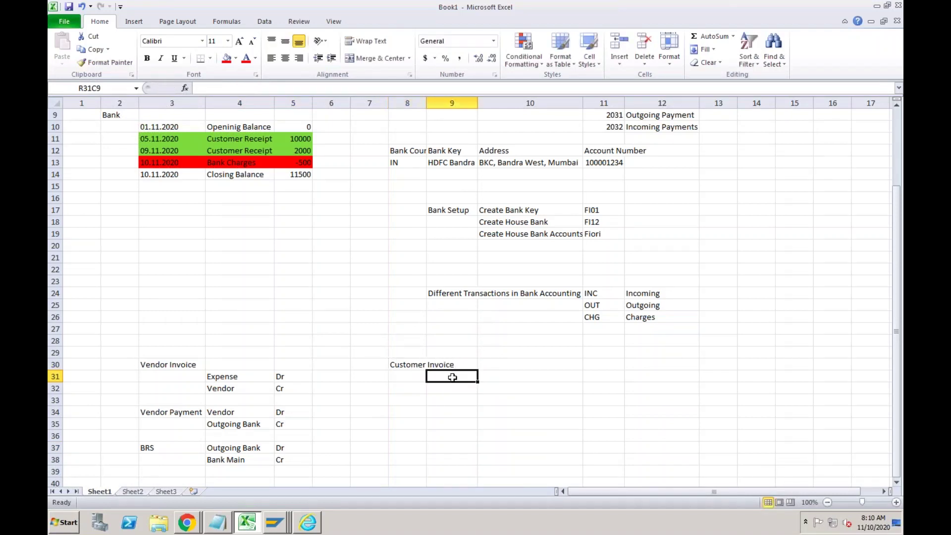
{"action": "type", "text": "Customer"}
{"action": "key", "text": "Tab"}
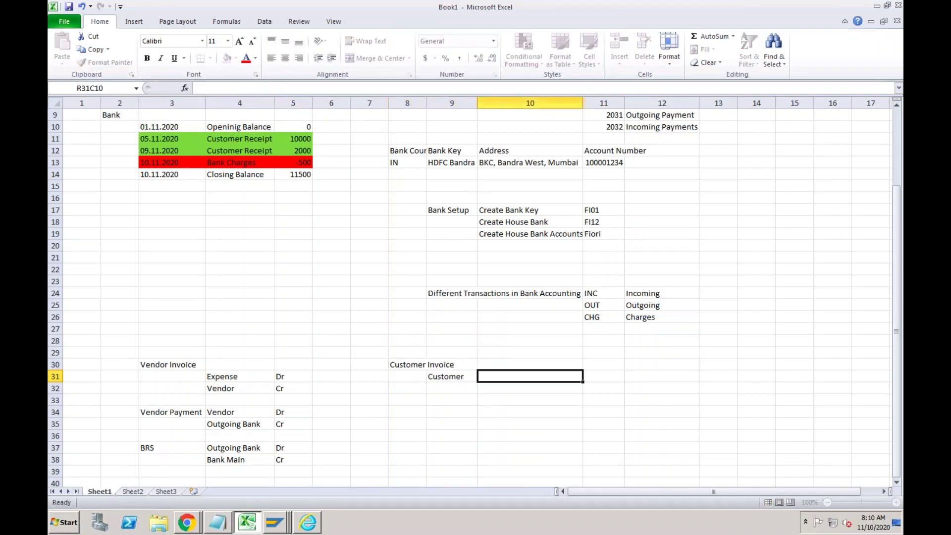
{"action": "type", "text": "Dr"}
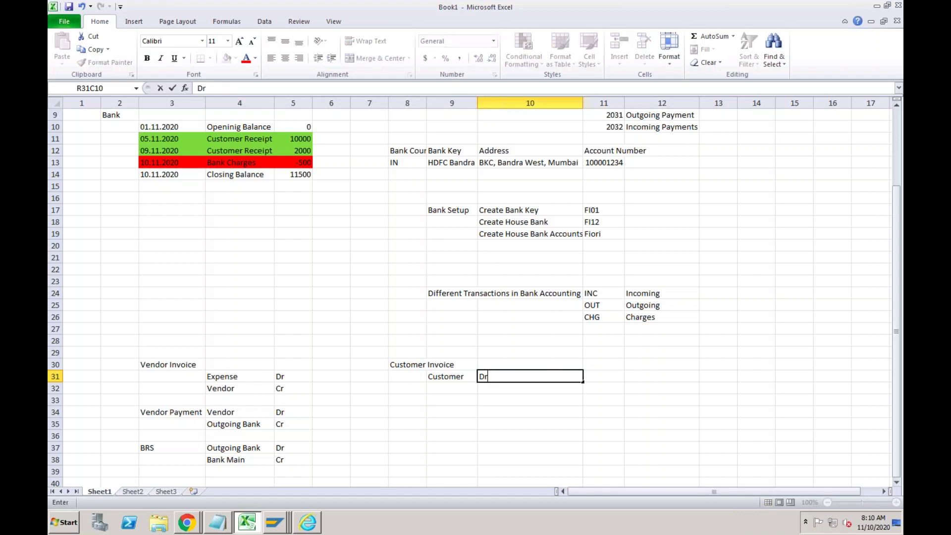
{"action": "key", "text": "Return"}
{"action": "type", "text": "Revenu"}
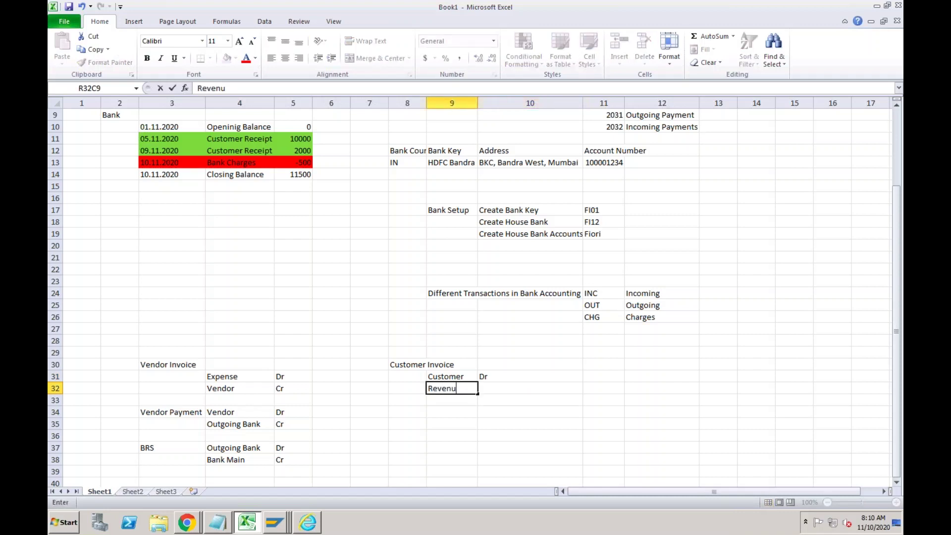
{"action": "type", "text": "e"}
{"action": "key", "text": "Tab"}
{"action": "type", "text": "C"}
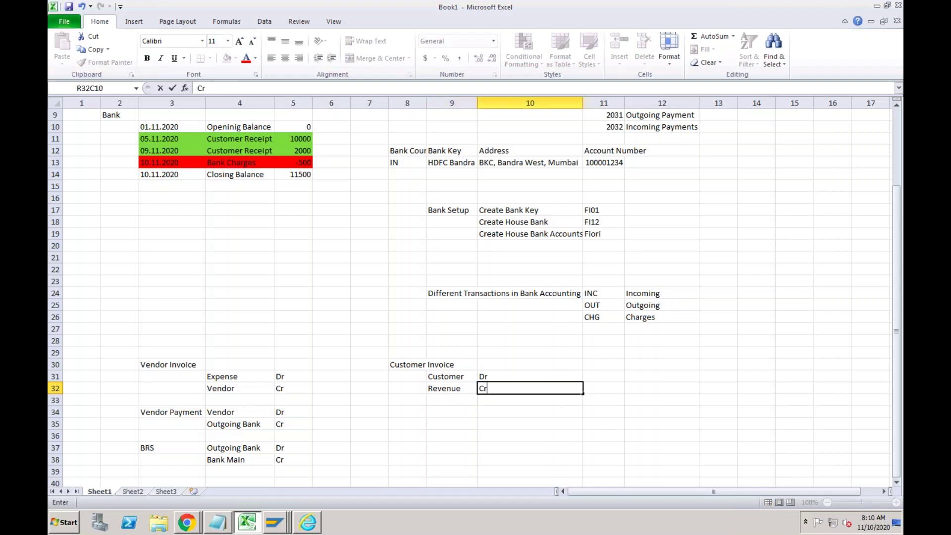
{"action": "type", "text": "r"}
{"action": "key", "text": "Return"}
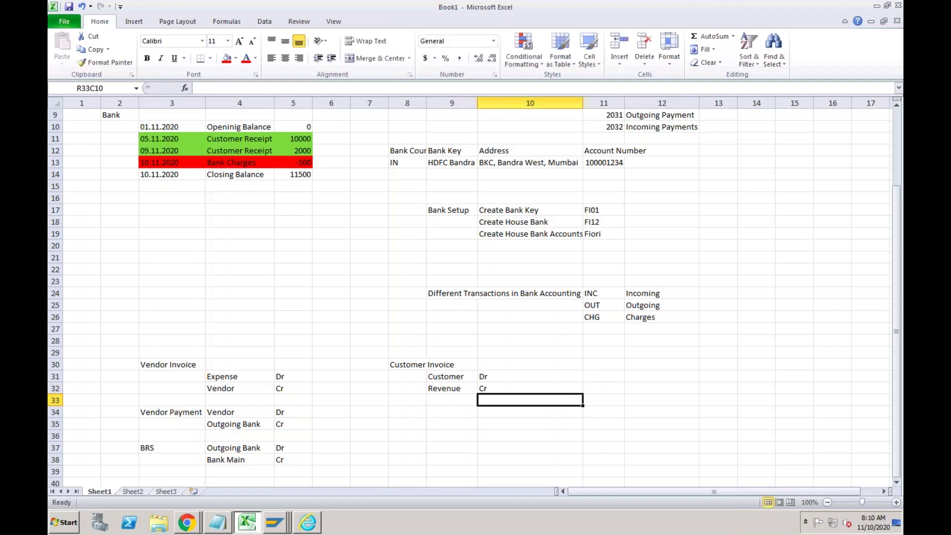
{"action": "key", "text": "Return"}
{"action": "key", "text": "Left"}
{"action": "key", "text": "Left"}
{"action": "type", "text": "Cus"}
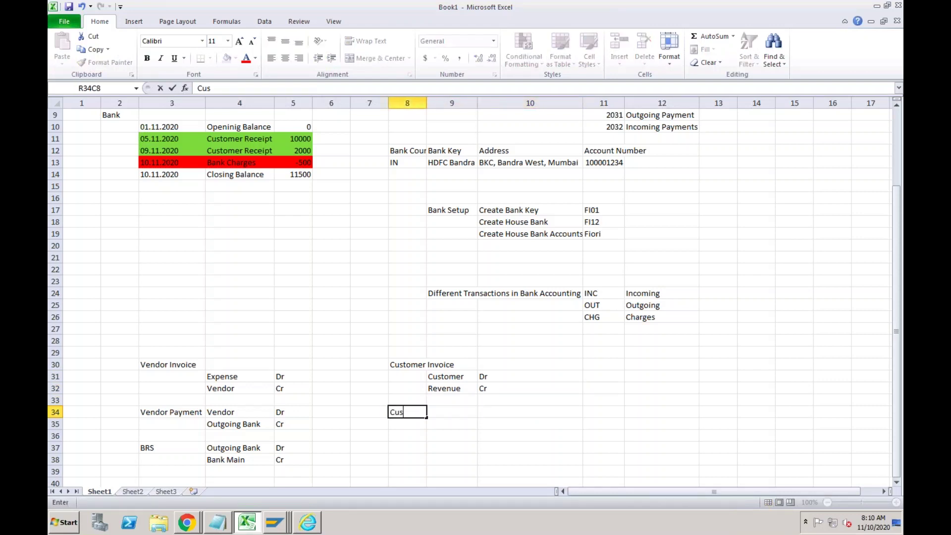
{"action": "type", "text": "tomer Payment"}
Autofit column 8 and list Customer Payment as Incoming Bank Dr, Customer Cr.
{"action": "left_click", "coordinate": [452, 424]}
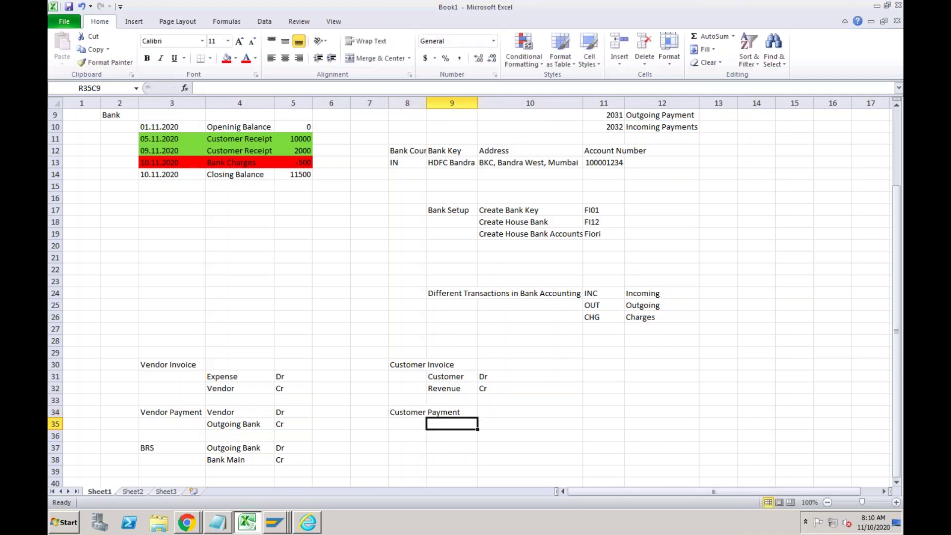
{"action": "left_click", "coordinate": [452, 412]}
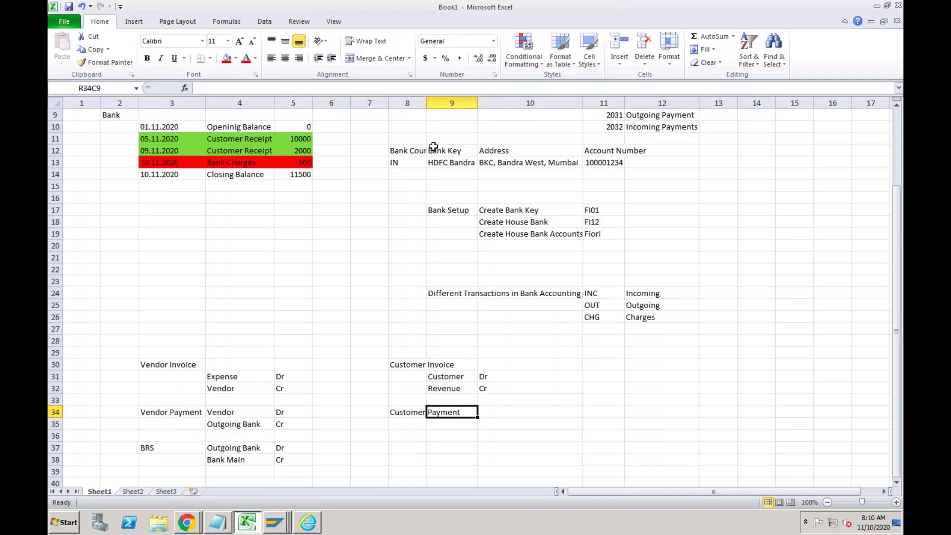
{"action": "double_click", "coordinate": [427, 103]}
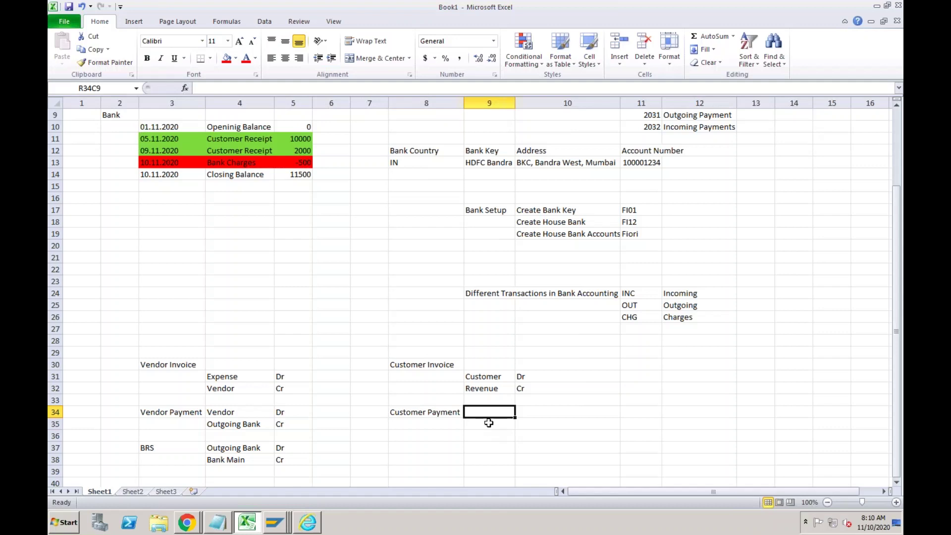
{"action": "left_click", "coordinate": [486, 425]}
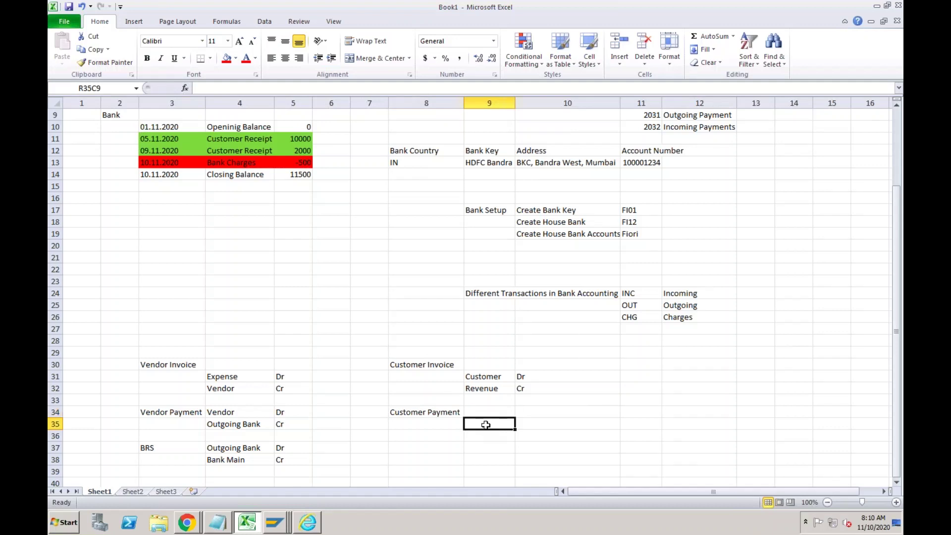
{"action": "type", "text": "Customer"}
{"action": "key", "text": "Tab"}
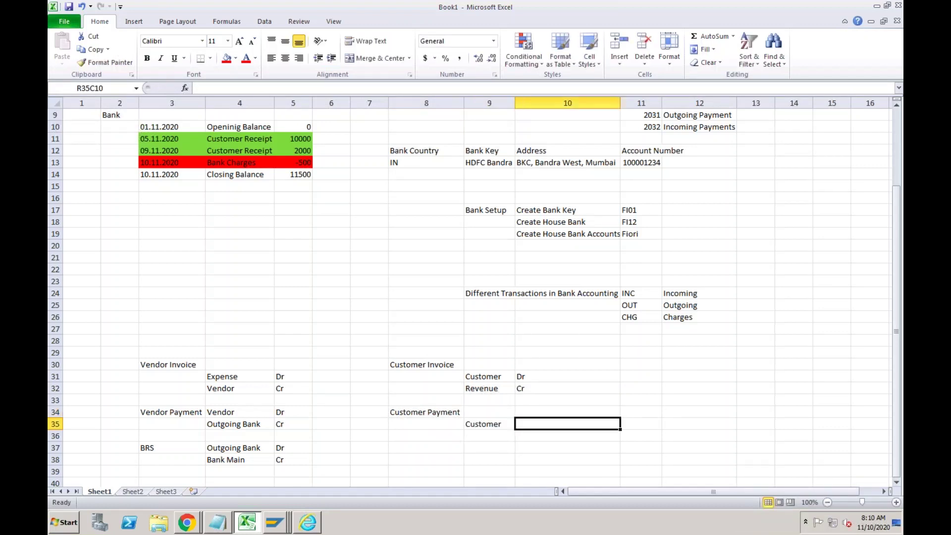
{"action": "type", "text": "Cr"}
{"action": "key", "text": "Up"}
{"action": "key", "text": "Left"}
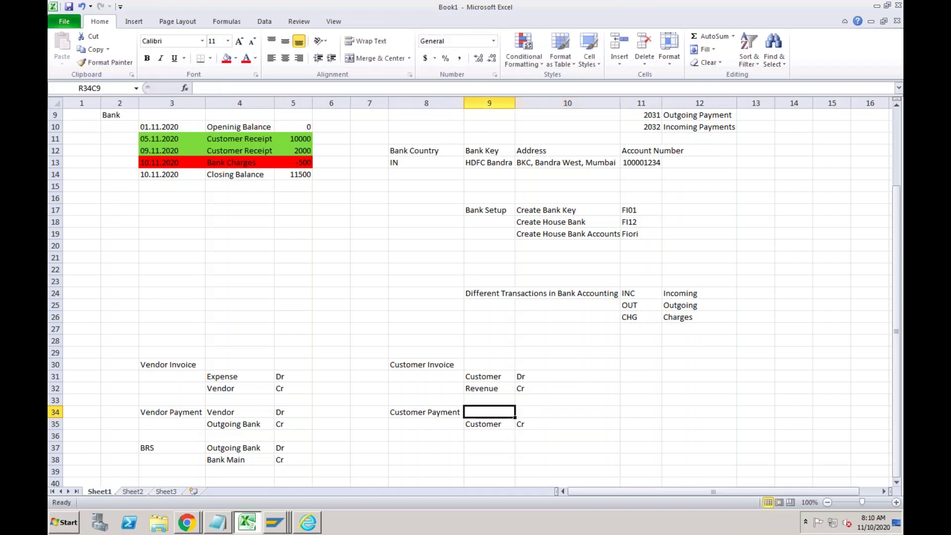
{"action": "type", "text": "Incomin"}
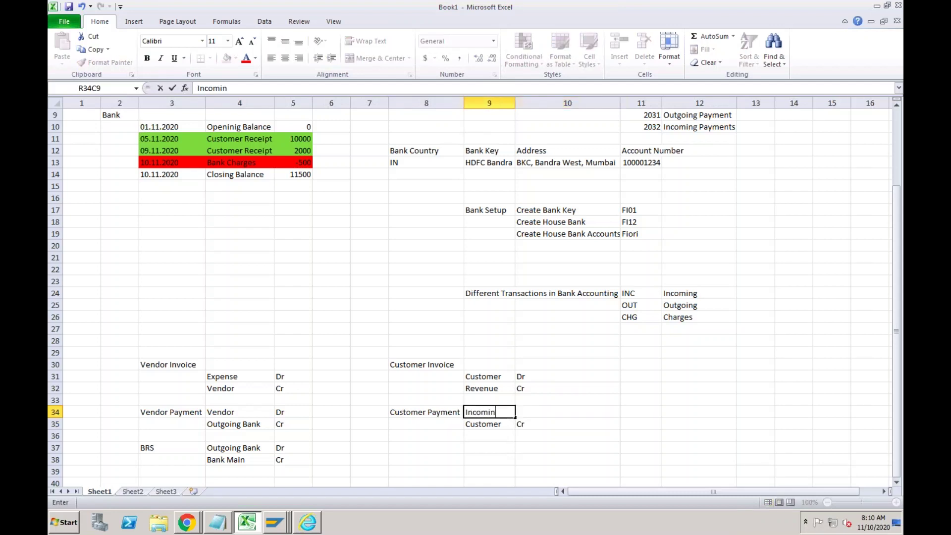
{"action": "type", "text": "g Bank"}
{"action": "key", "text": "Tab"}
{"action": "type", "text": "Dr"}
{"action": "key", "text": "Down"}
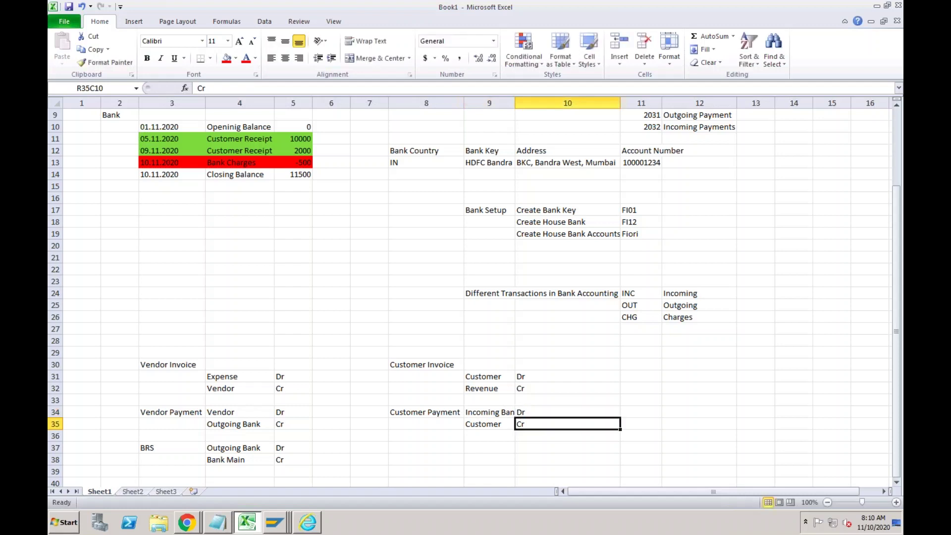
Add a BRS note with Main Bank Dr and Incoming Bank Cr, then return to SAP.
{"action": "key", "text": "Down"}
{"action": "key", "text": "Down"}
{"action": "key", "text": "Left"}
{"action": "key", "text": "Left"}
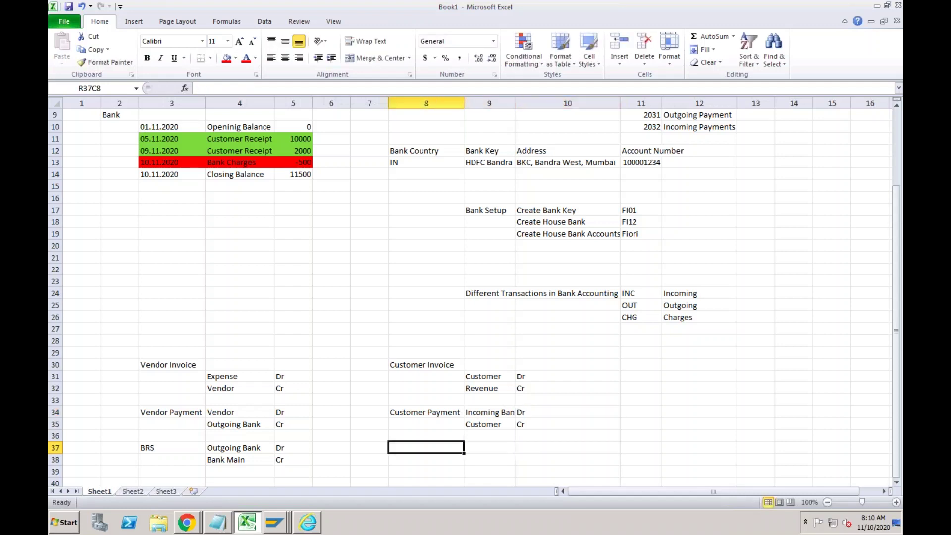
{"action": "type", "text": "BRS"}
{"action": "key", "text": "Tab"}
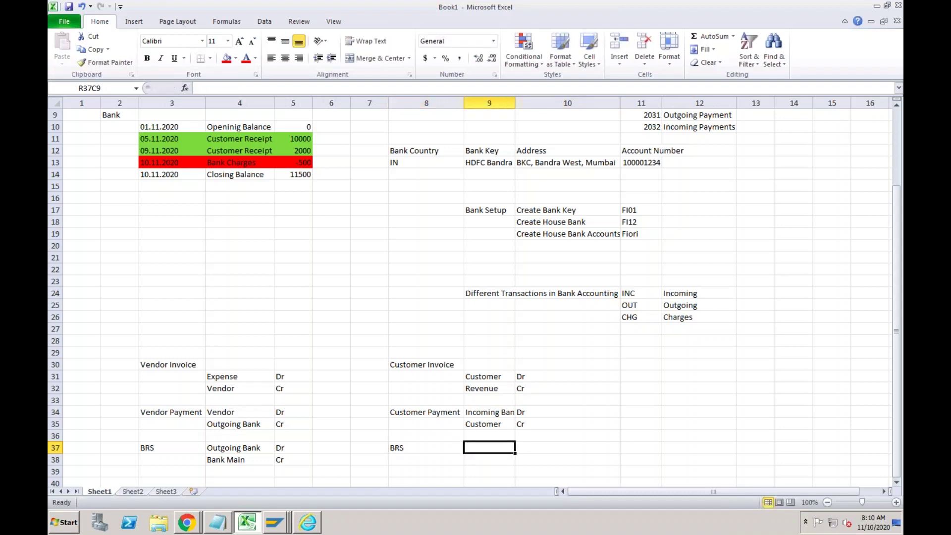
{"action": "key", "text": "Down"}
{"action": "type", "text": "I"}
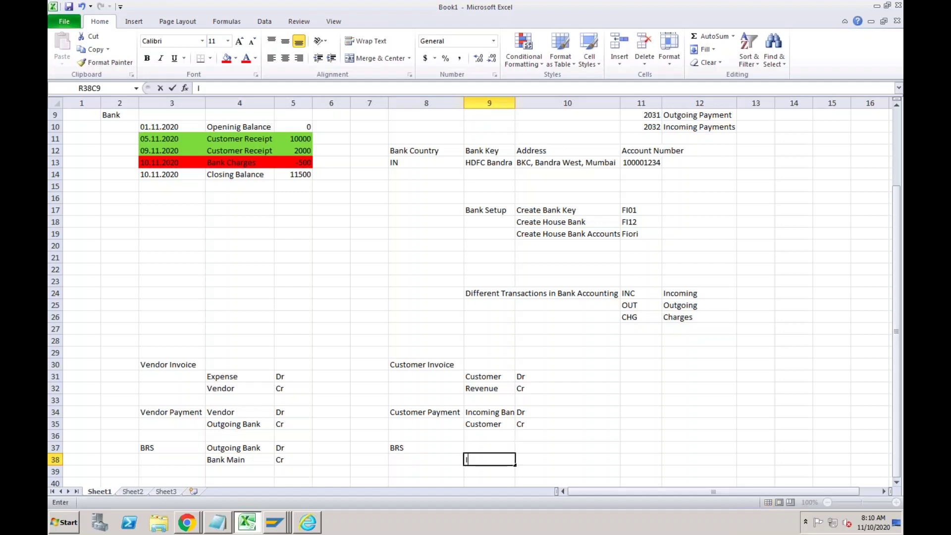
{"action": "type", "text": "ncoming Bank"}
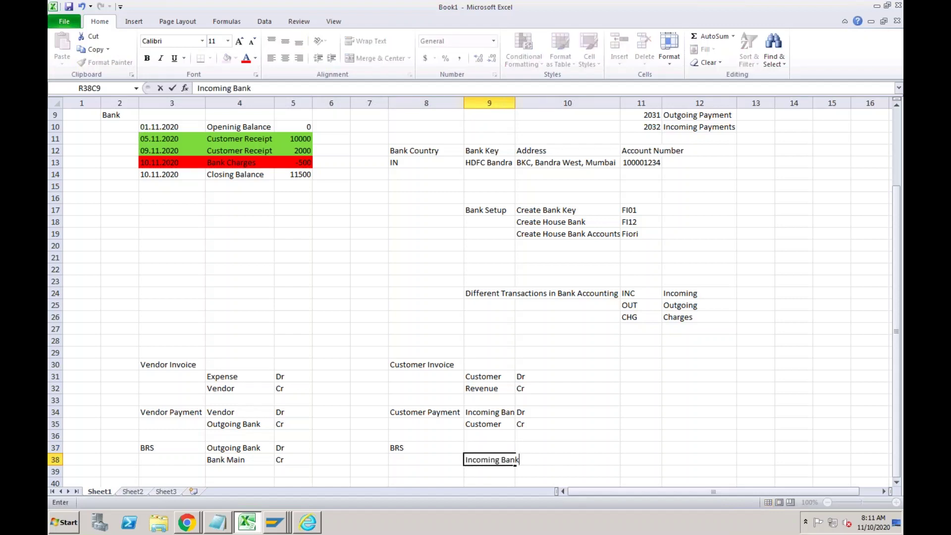
{"action": "key", "text": "Tab"}
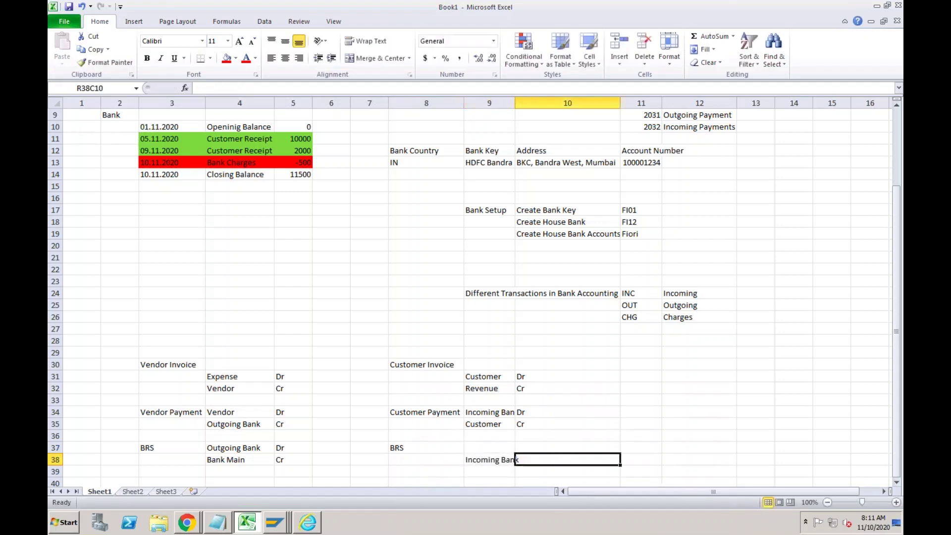
{"action": "type", "text": "Cr"}
{"action": "key", "text": "Up"}
{"action": "key", "text": "Left"}
{"action": "type", "text": "M"}
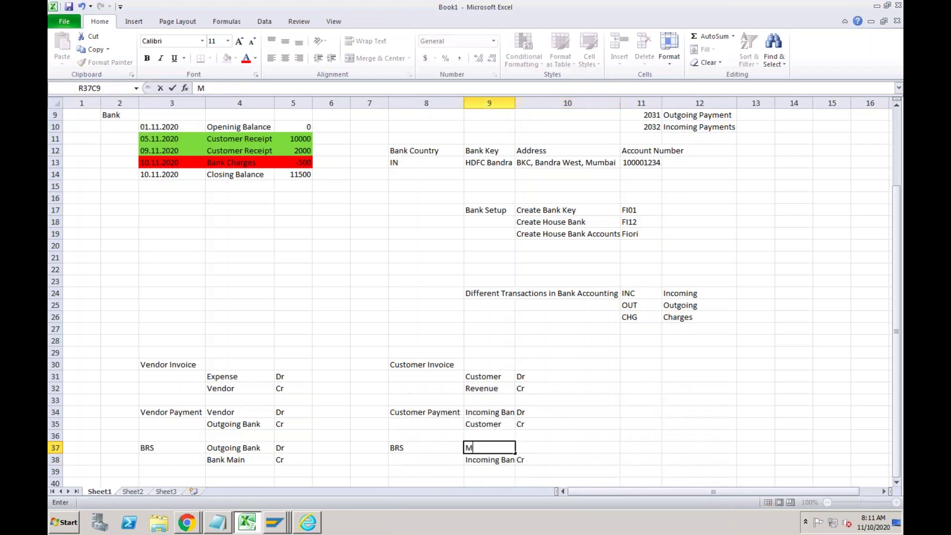
{"action": "type", "text": "ain Bank"}
{"action": "key", "text": "Tab"}
{"action": "type", "text": "Dr"}
{"action": "key", "text": "Return"}
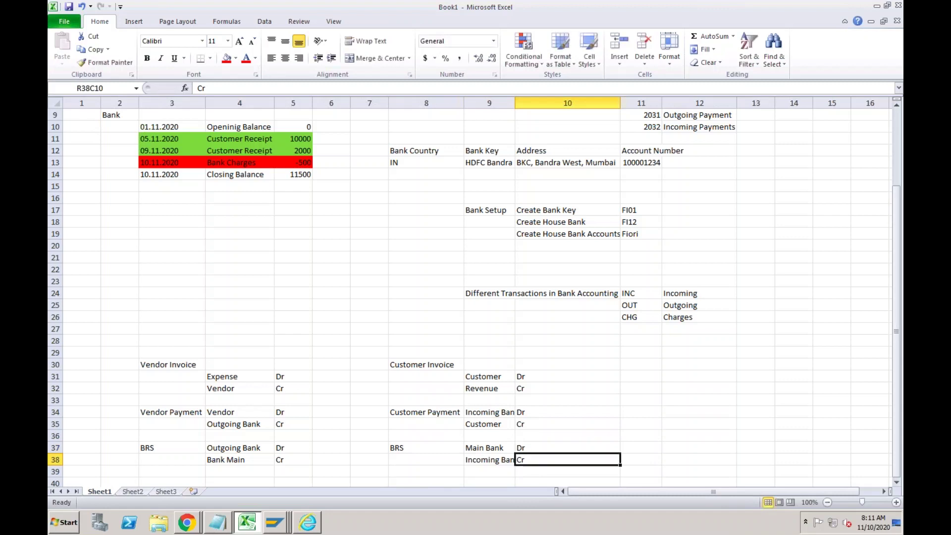
{"action": "left_click_drag", "start_coordinate": [495, 448], "coordinate": [491, 460]}
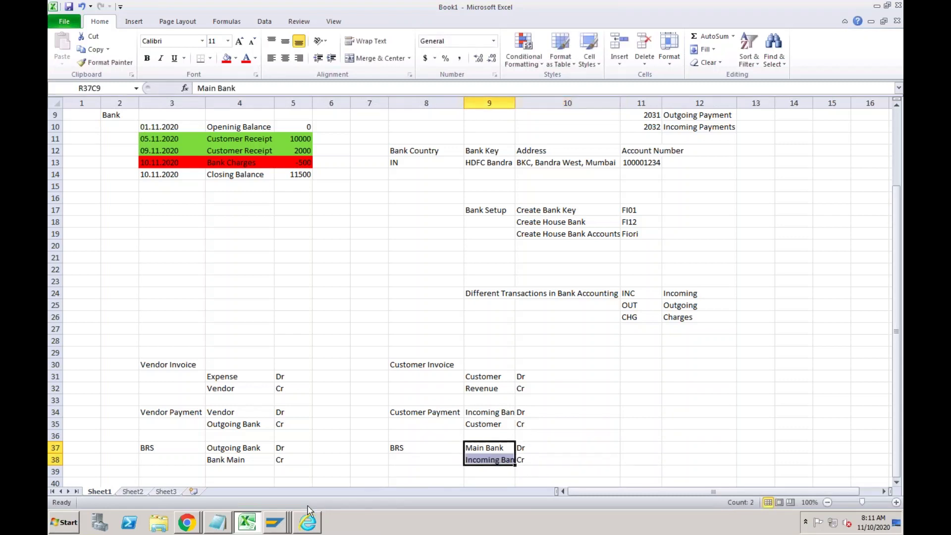
{"action": "left_click", "coordinate": [478, 452]}
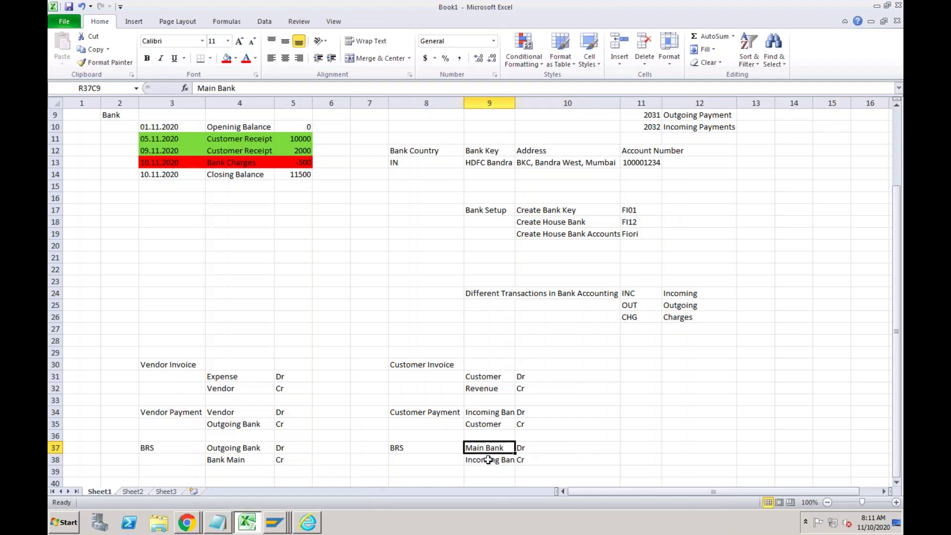
{"action": "left_click", "coordinate": [489, 460]}
{"action": "left_click", "coordinate": [273, 524]}
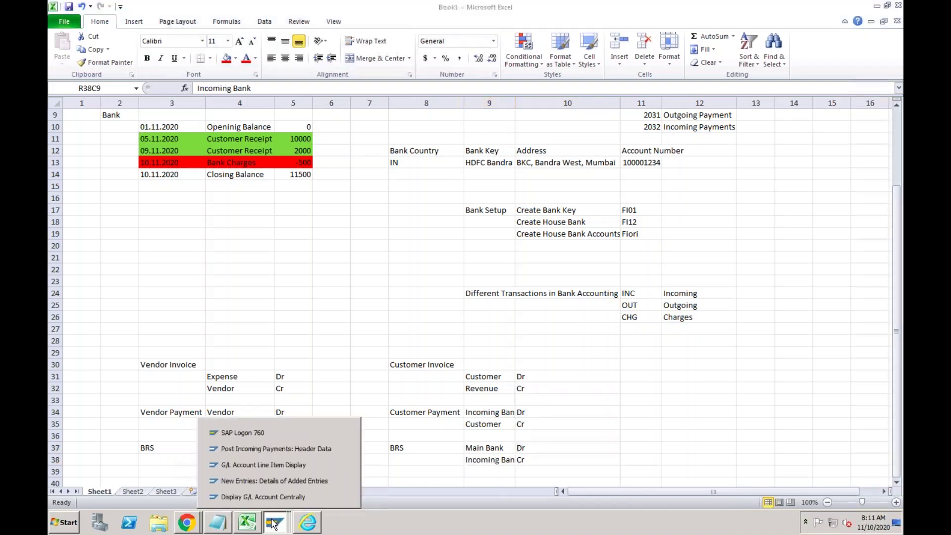
{"action": "left_click", "coordinate": [281, 481]}
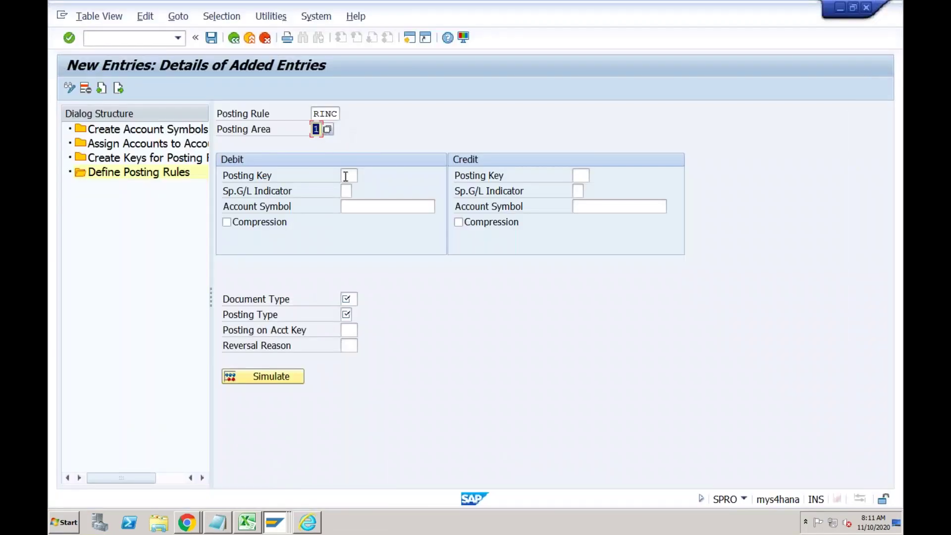
Give RINC debit posting key 40 with account symbol rc-main, and credit symbol rc-inc.
{"action": "left_click", "coordinate": [346, 176]}
{"action": "type", "text": "40"}
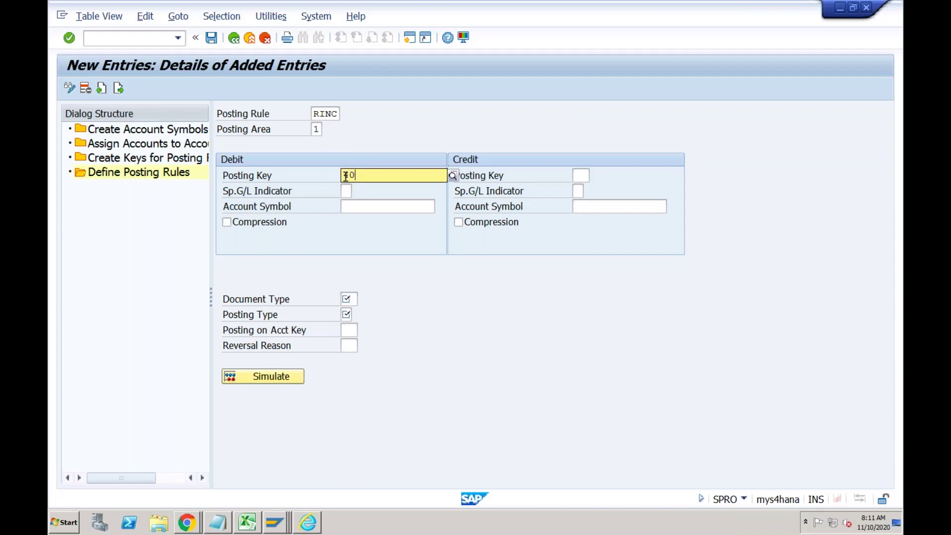
{"action": "left_click", "coordinate": [361, 206]}
{"action": "left_click", "coordinate": [359, 207]}
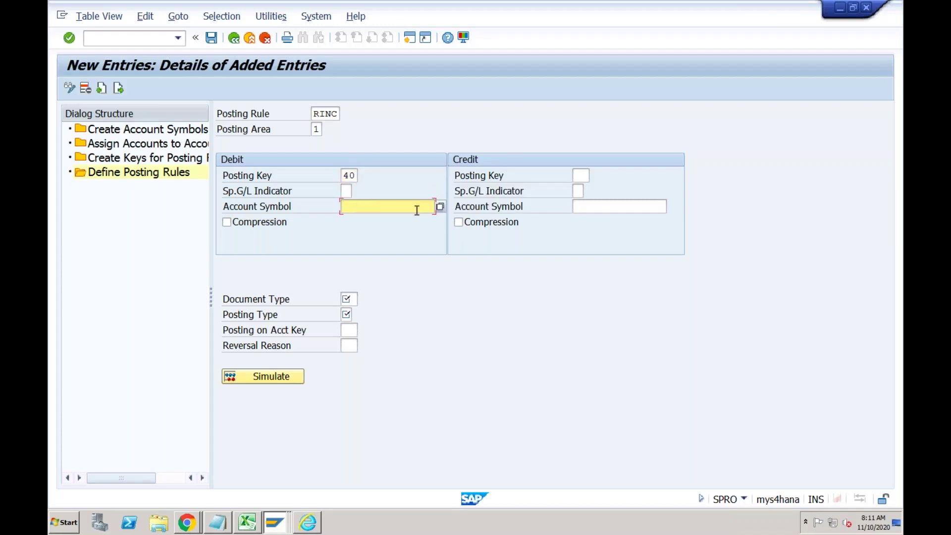
{"action": "type", "text": "rc"}
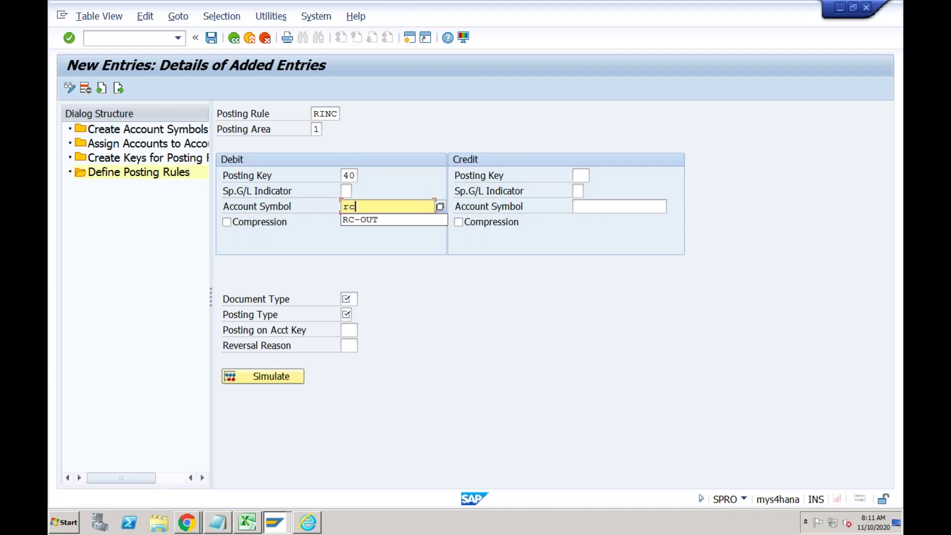
{"action": "type", "text": "-main"}
{"action": "key", "text": "Tab"}
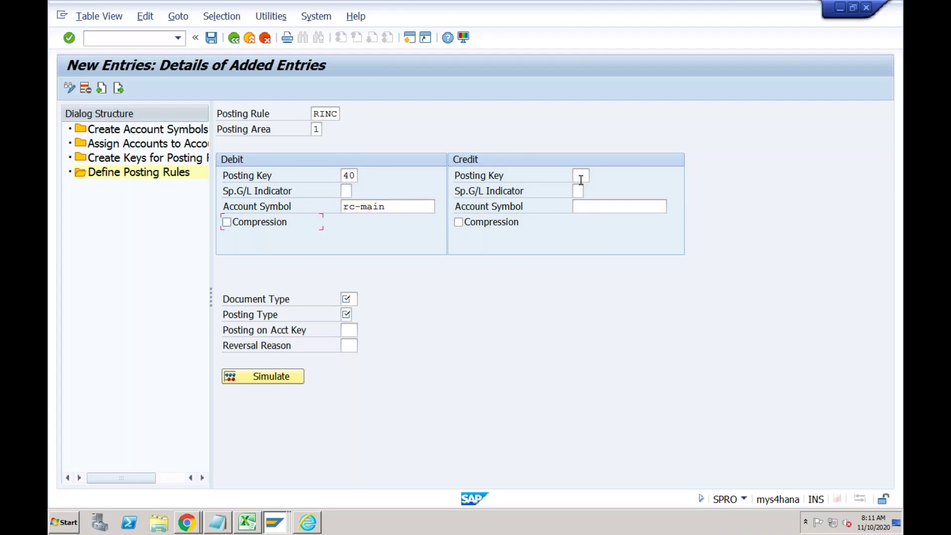
{"action": "left_click", "coordinate": [580, 177]}
{"action": "left_click", "coordinate": [579, 208]}
{"action": "type", "text": "r"}
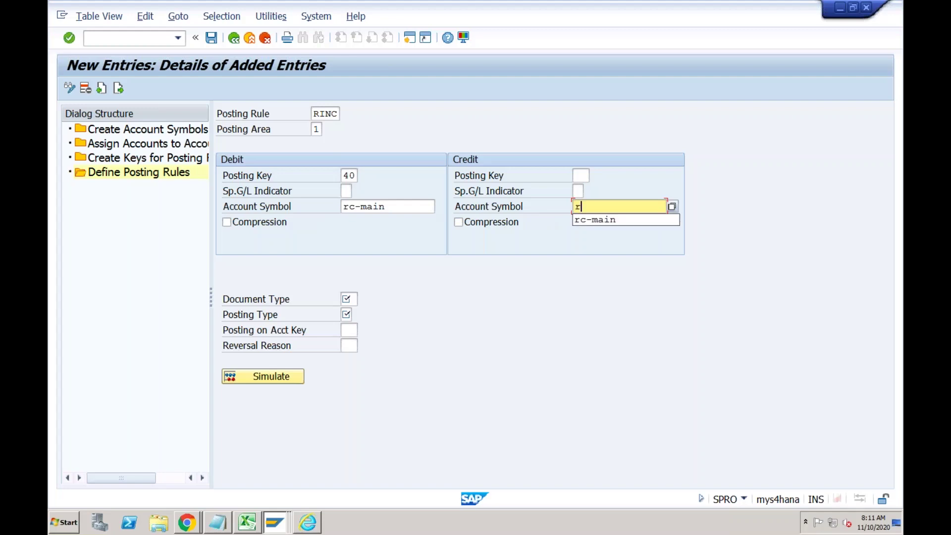
{"action": "type", "text": "c-inc"}
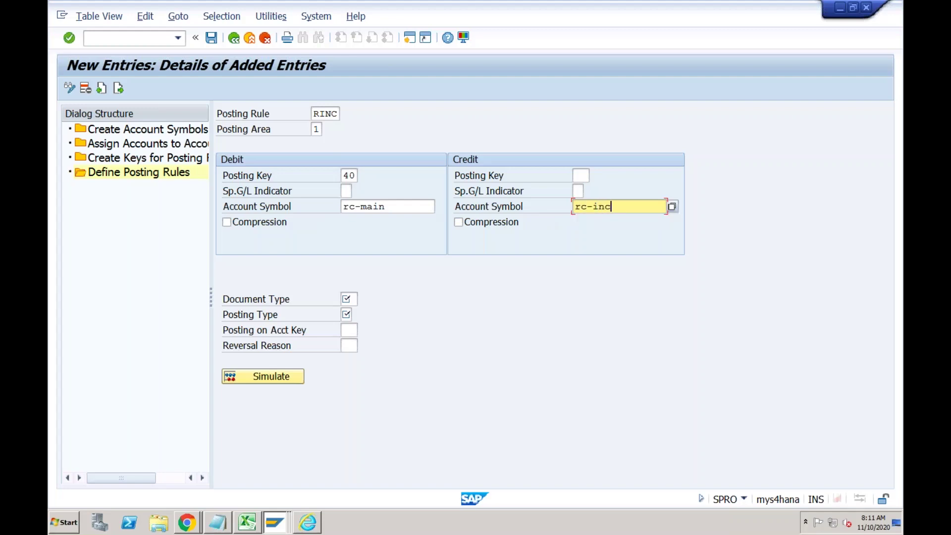
Set document type SA and posting type 5 (clear credit G/L account), then save RINC.
{"action": "left_click", "coordinate": [354, 298]}
{"action": "type", "text": "SA"}
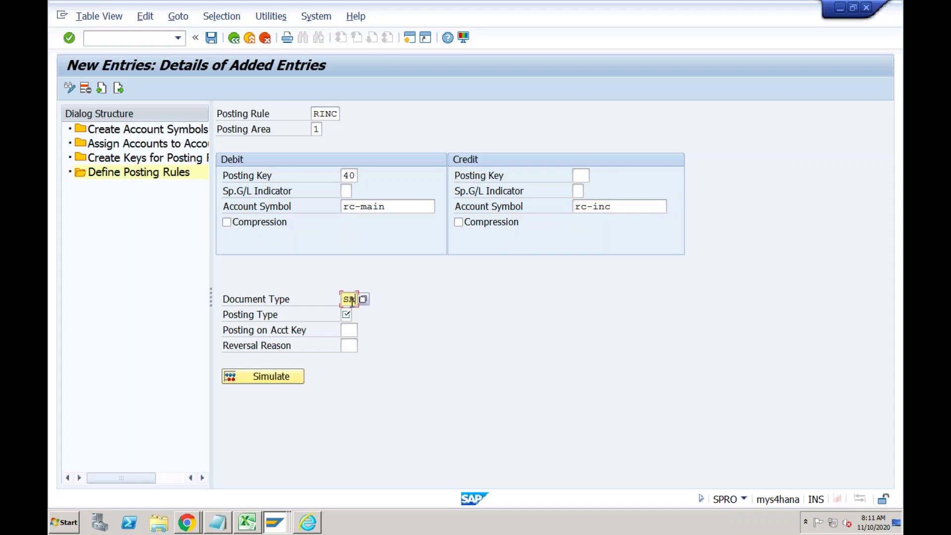
{"action": "left_click", "coordinate": [349, 315]}
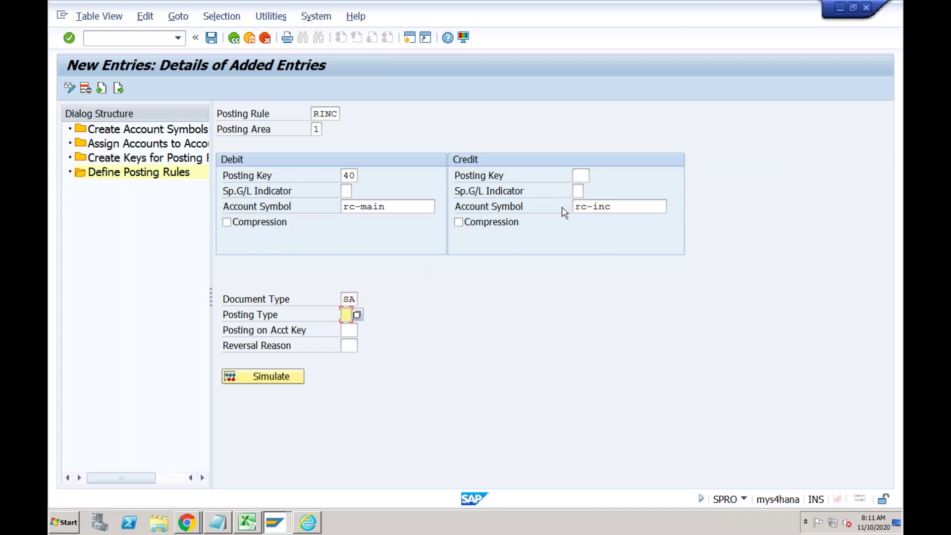
{"action": "left_click", "coordinate": [357, 315]}
{"action": "left_click", "coordinate": [400, 200]}
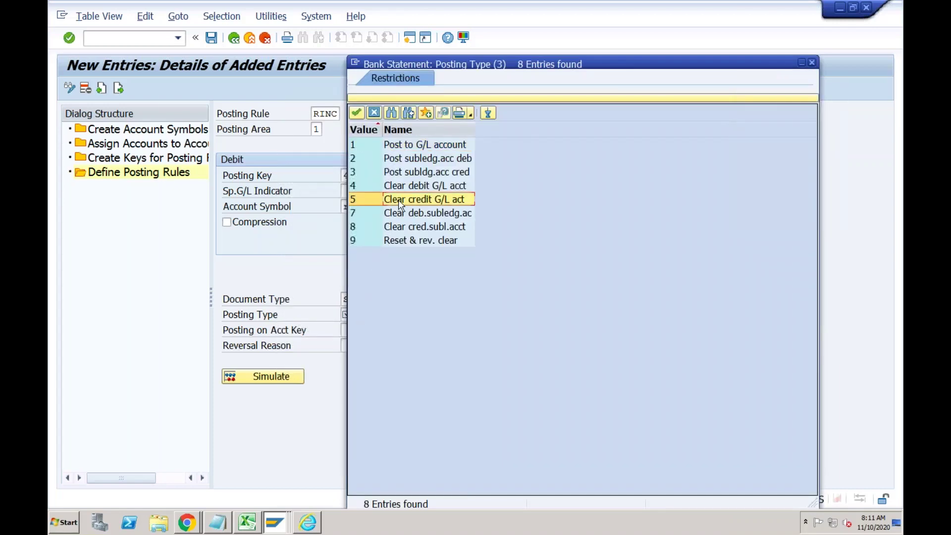
{"action": "double_click", "coordinate": [400, 200]}
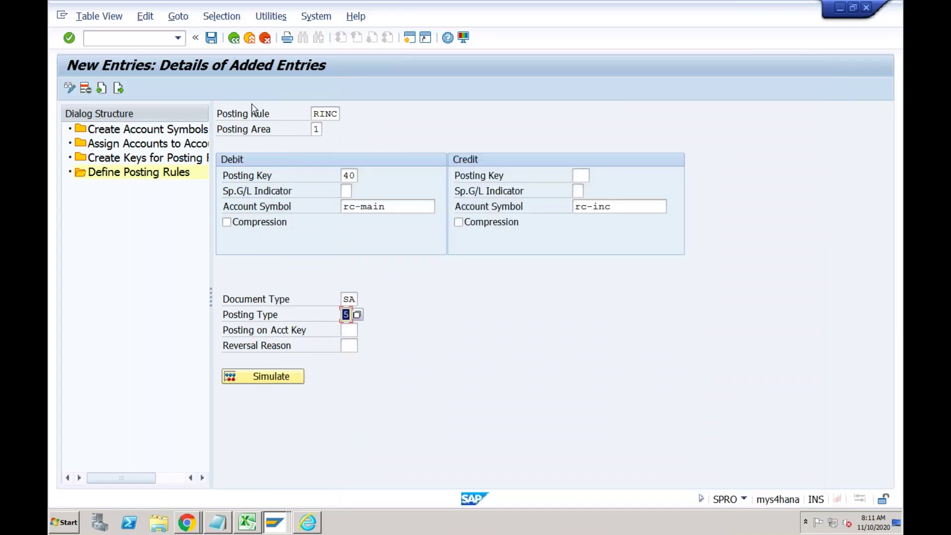
{"action": "left_click", "coordinate": [212, 38]}
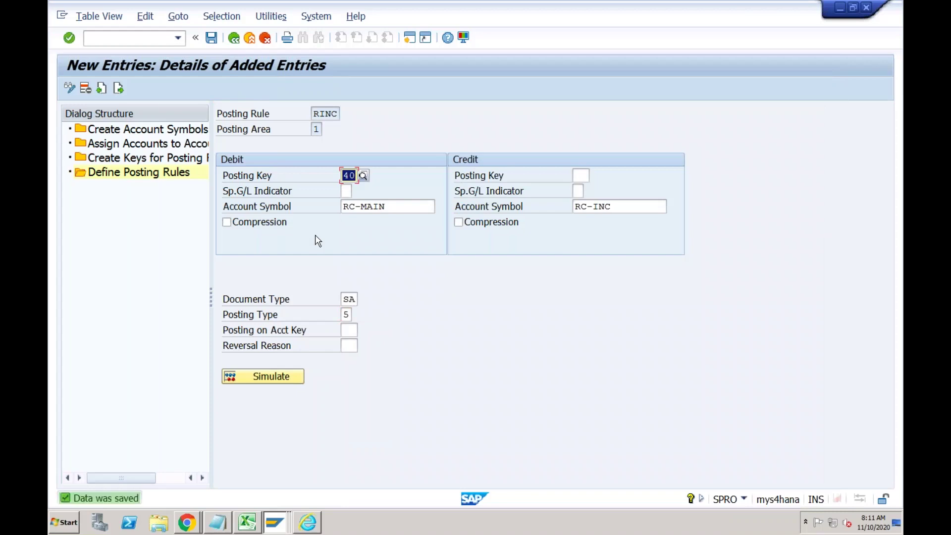
{"action": "left_click", "coordinate": [234, 40]}
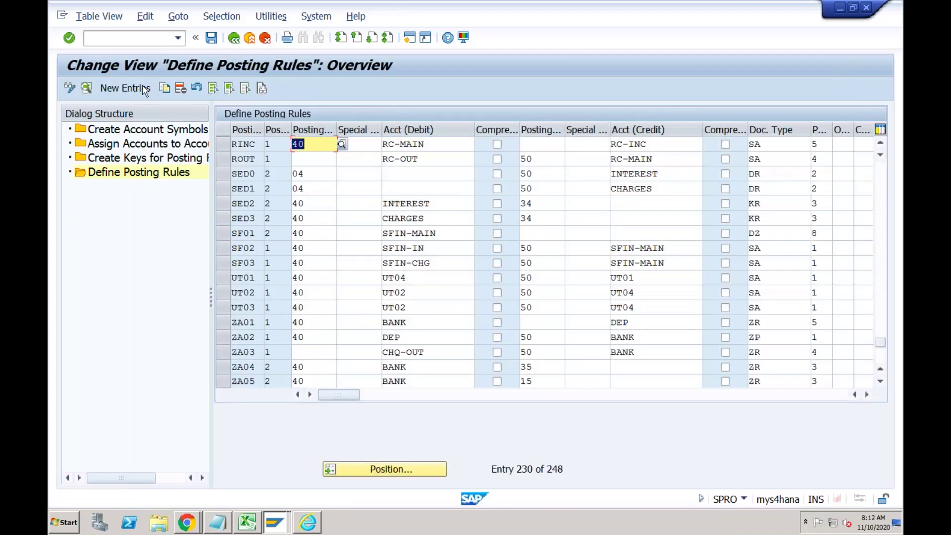
Start new posting rule RCHG in posting area 1 Bank accounting, then switch to the Excel notes.
{"action": "left_click", "coordinate": [142, 88]}
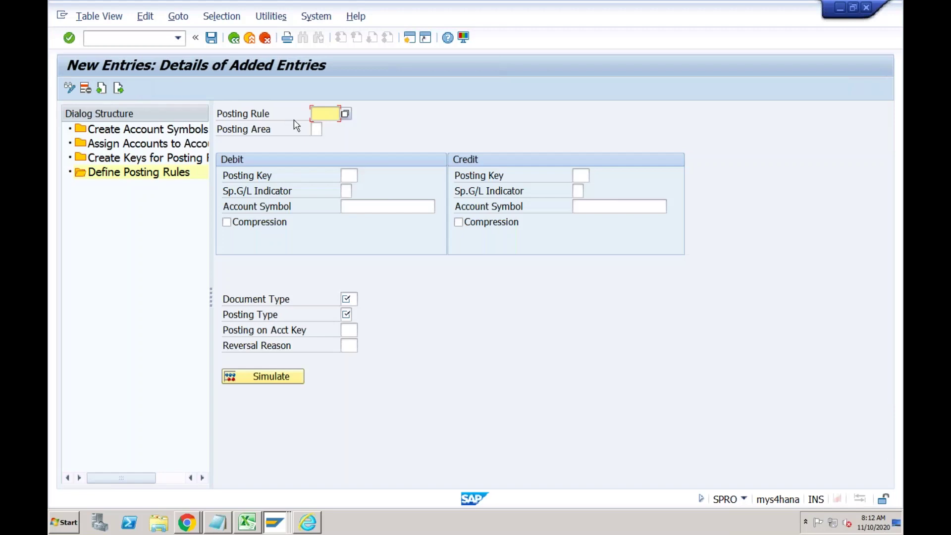
{"action": "type", "text": "RCHG"}
{"action": "key", "text": "Tab"}
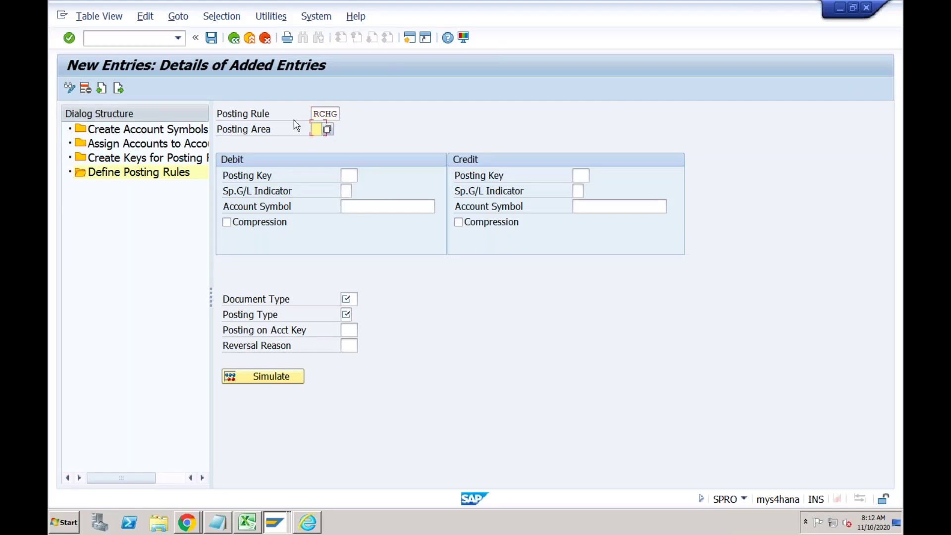
{"action": "left_click", "coordinate": [329, 130]}
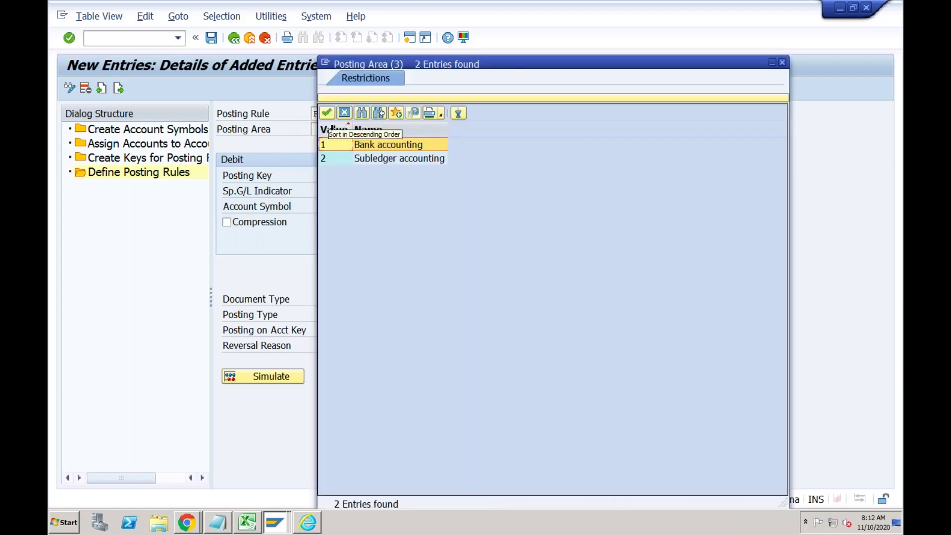
{"action": "double_click", "coordinate": [340, 146]}
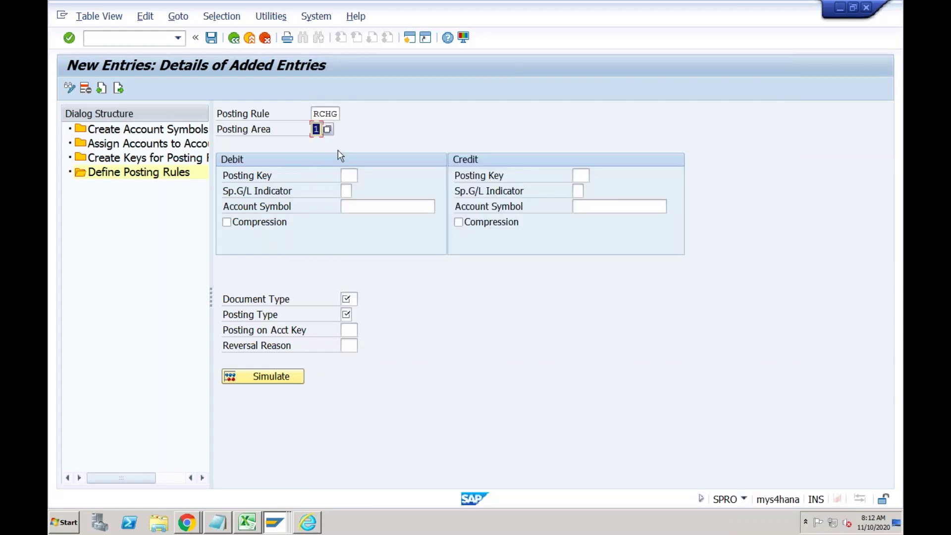
{"action": "left_click", "coordinate": [347, 176]}
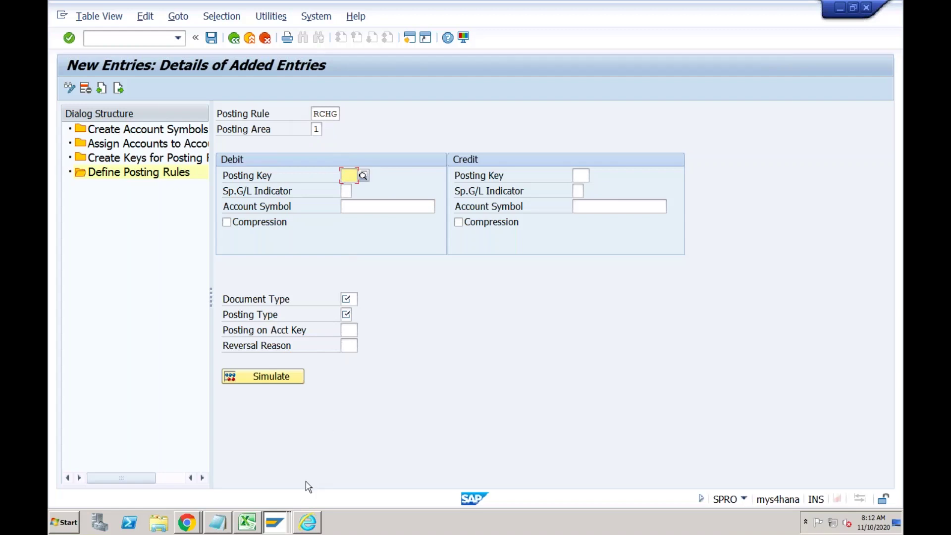
{"action": "left_click", "coordinate": [247, 522]}
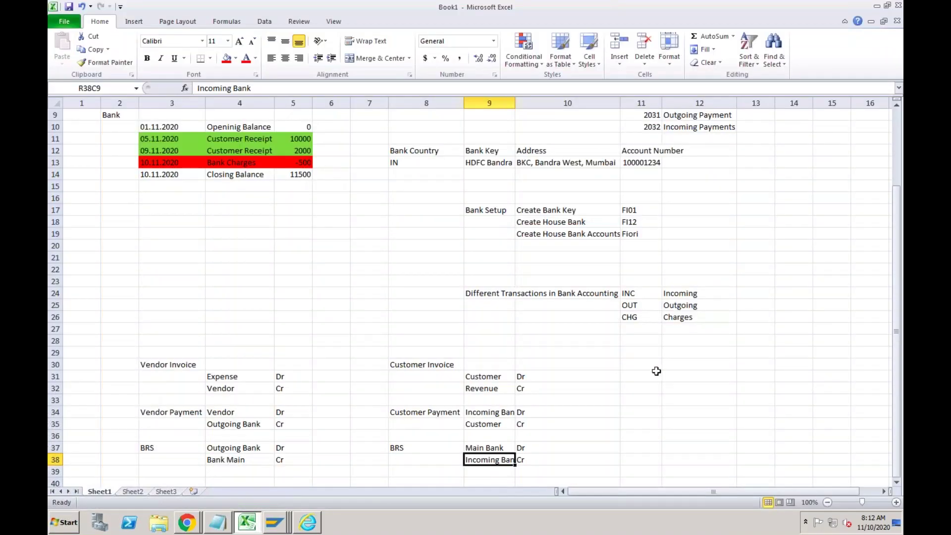
Add a Bank Charges heading below BRS with the line Bank Charges Dr.
{"action": "left_click", "coordinate": [411, 447]}
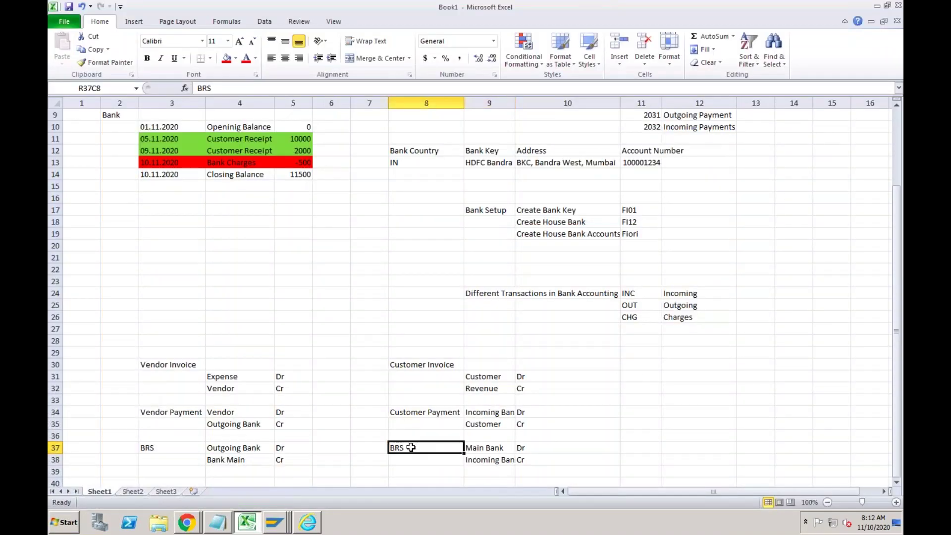
{"action": "key", "text": "Down"}
{"action": "key", "text": "Down"}
{"action": "key", "text": "Down"}
{"action": "key", "text": "Down"}
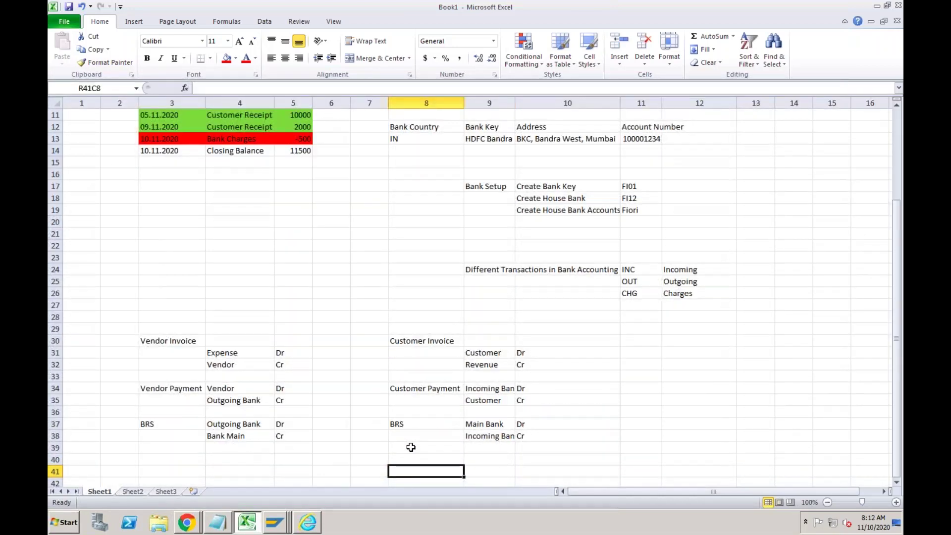
{"action": "type", "text": "Bank C"}
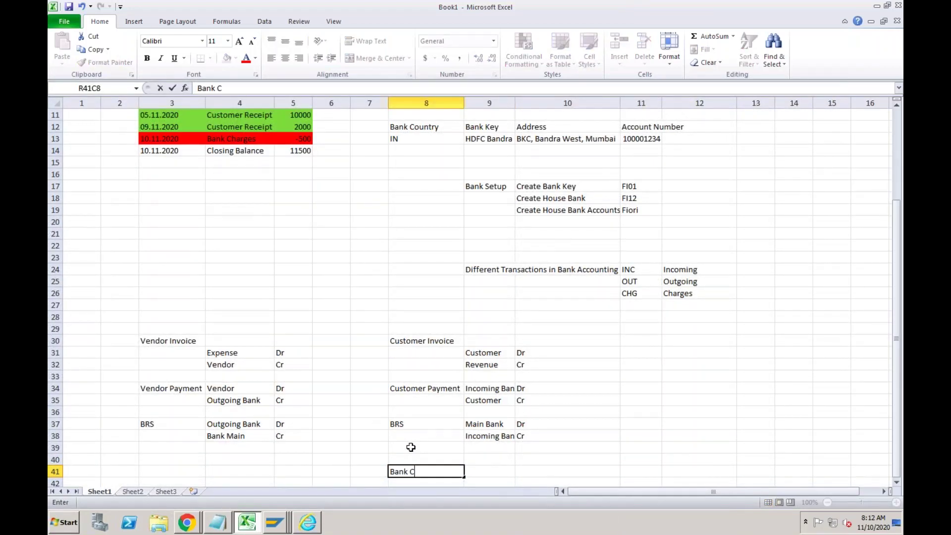
{"action": "type", "text": "harges"}
{"action": "key", "text": "Tab"}
{"action": "key", "text": "Down"}
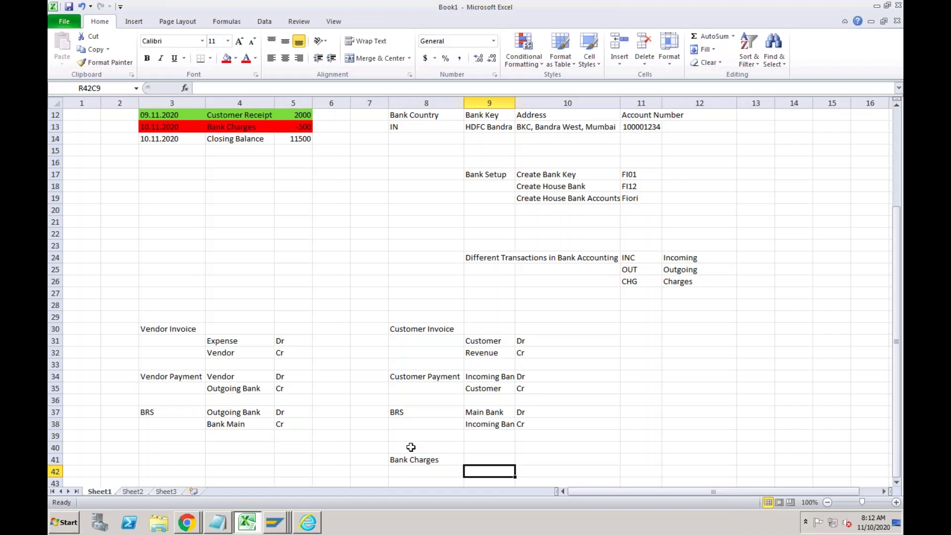
{"action": "key", "text": "Up"}
{"action": "type", "text": "Bank C"}
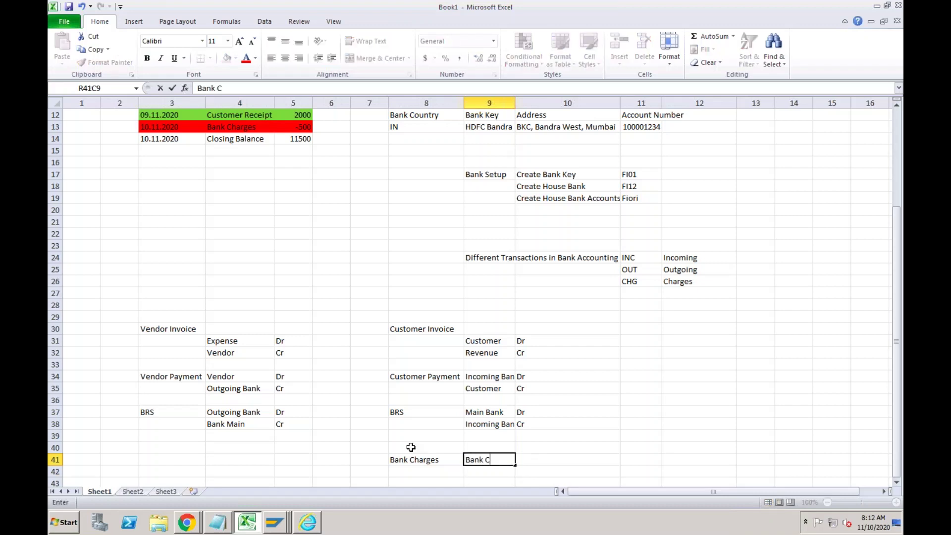
{"action": "type", "text": "harges"}
{"action": "key", "text": "Tab"}
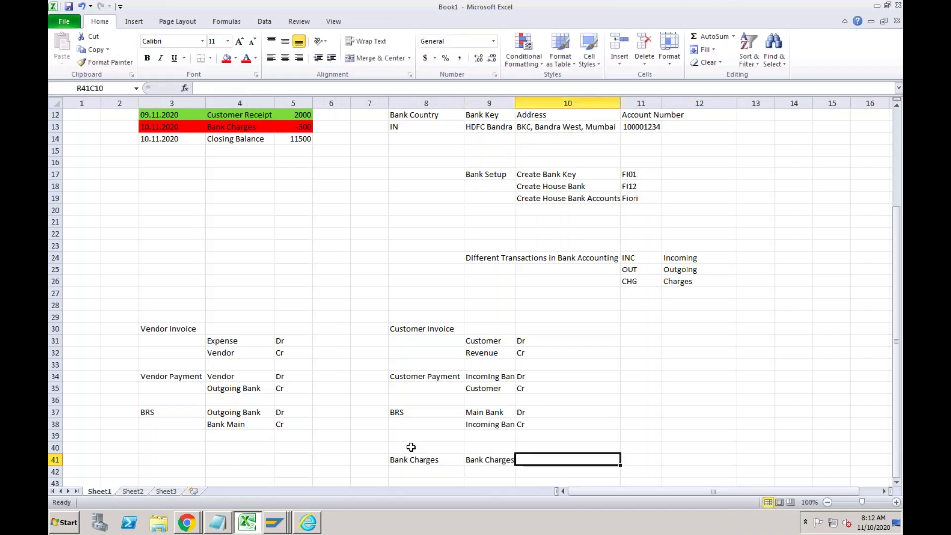
{"action": "type", "text": "Dr"}
{"action": "key", "text": "Return"}
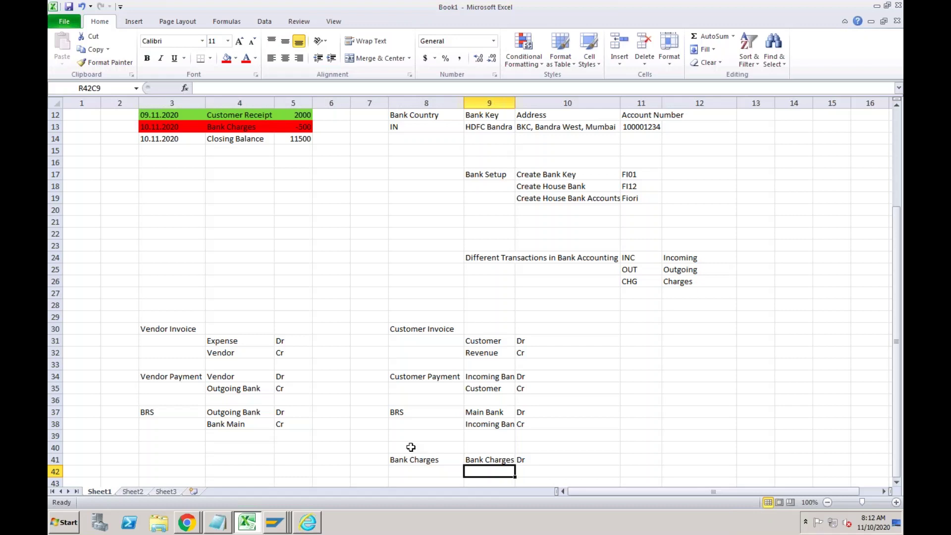
Add the Main Bank Cr line under the Bank Charges note.
{"action": "type", "text": "Main "}
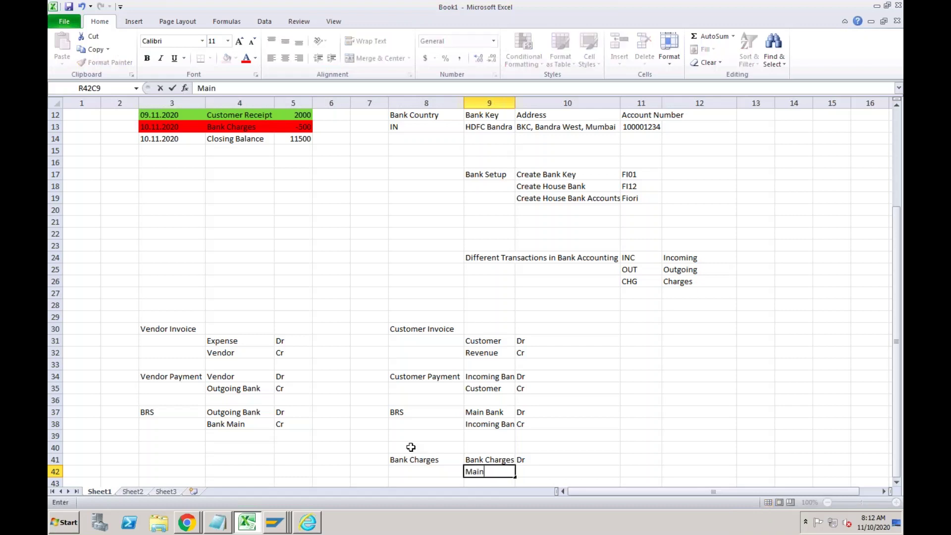
{"action": "type", "text": "Bank"}
{"action": "key", "text": "Tab"}
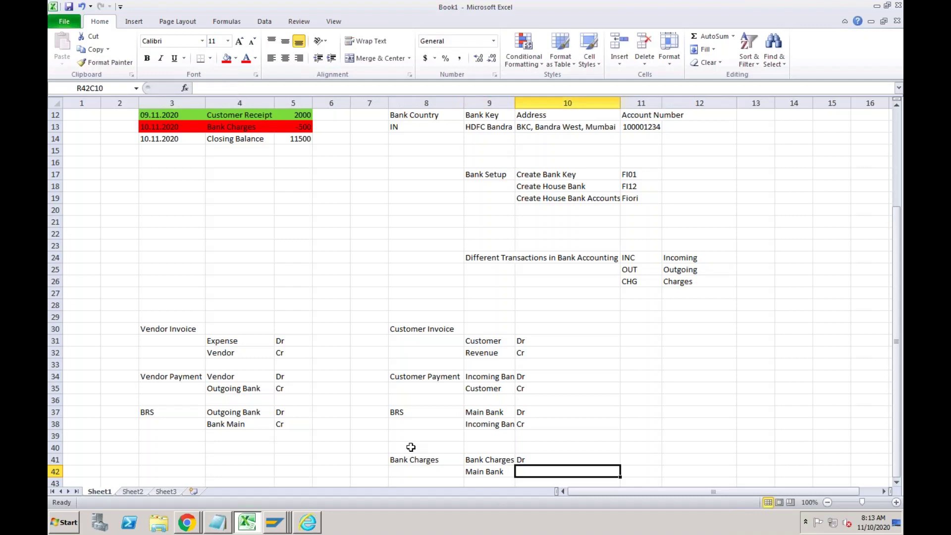
{"action": "type", "text": "Cr"}
{"action": "key", "text": "Return"}
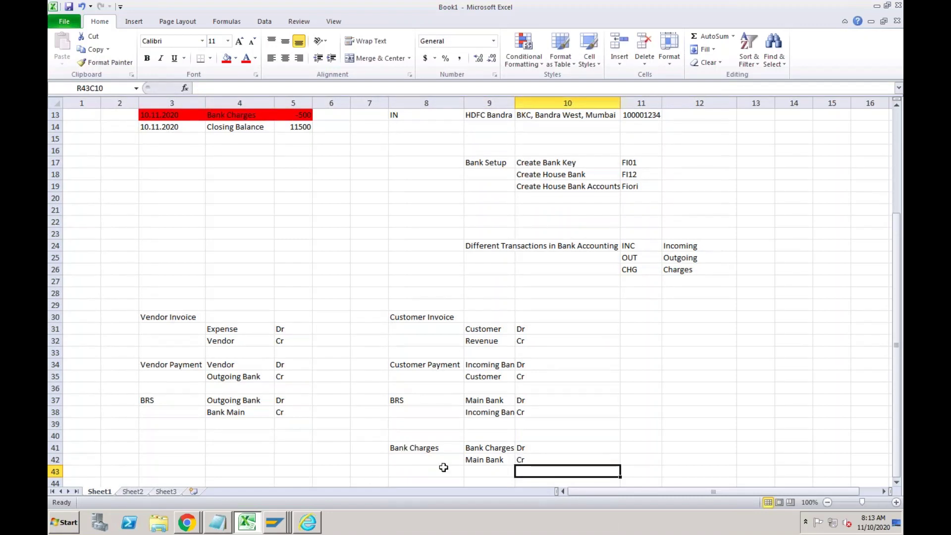
{"action": "left_click", "coordinate": [484, 461]}
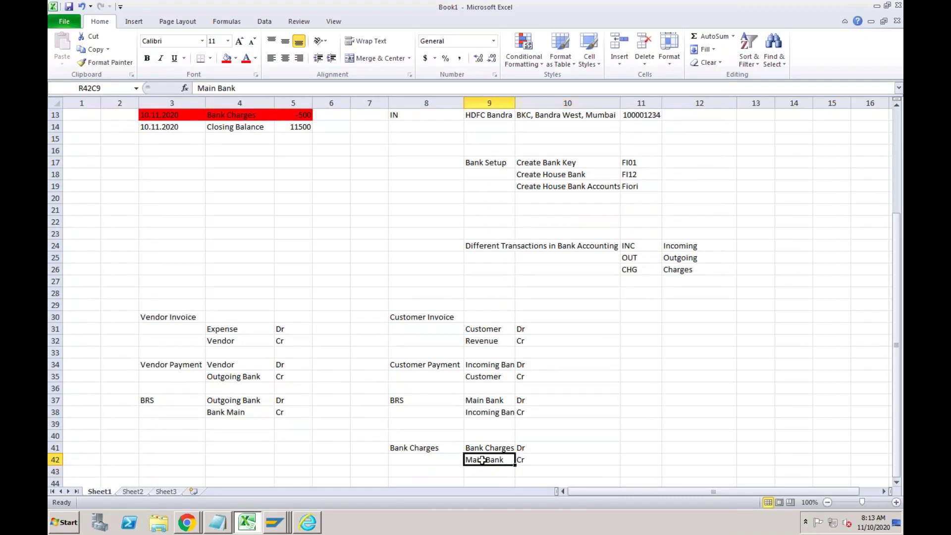
{"action": "left_click", "coordinate": [280, 519]}
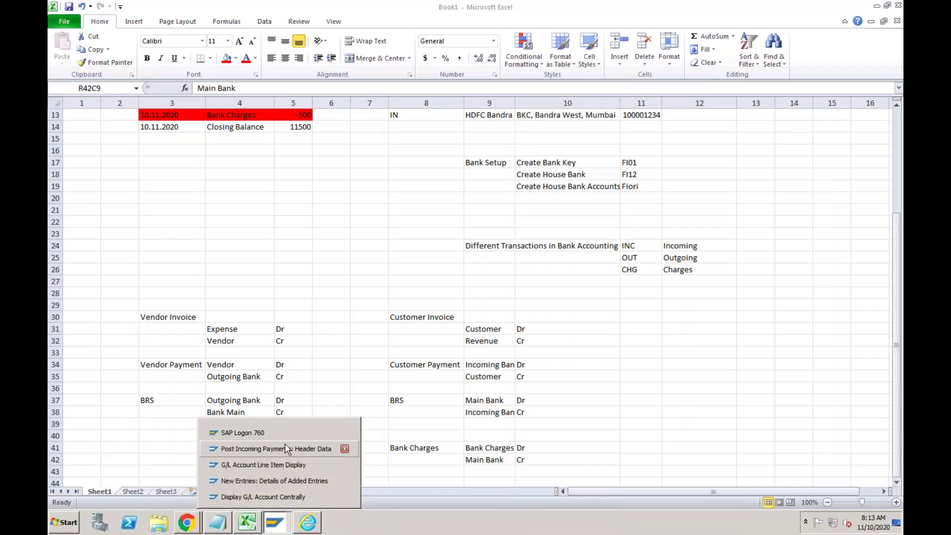
Give RCHG debit posting key 40 and credit posting key 50.
{"action": "left_click", "coordinate": [285, 477]}
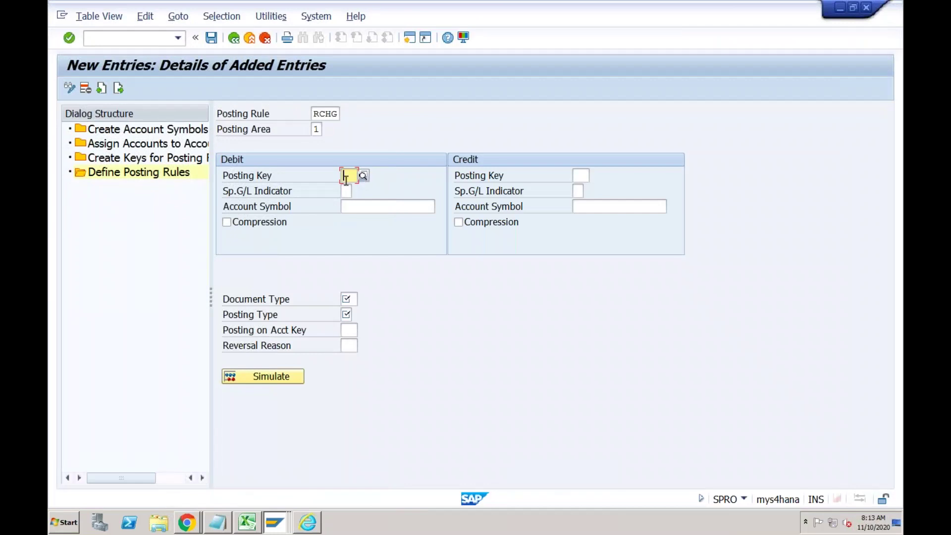
{"action": "type", "text": "40"}
{"action": "key", "text": "Tab"}
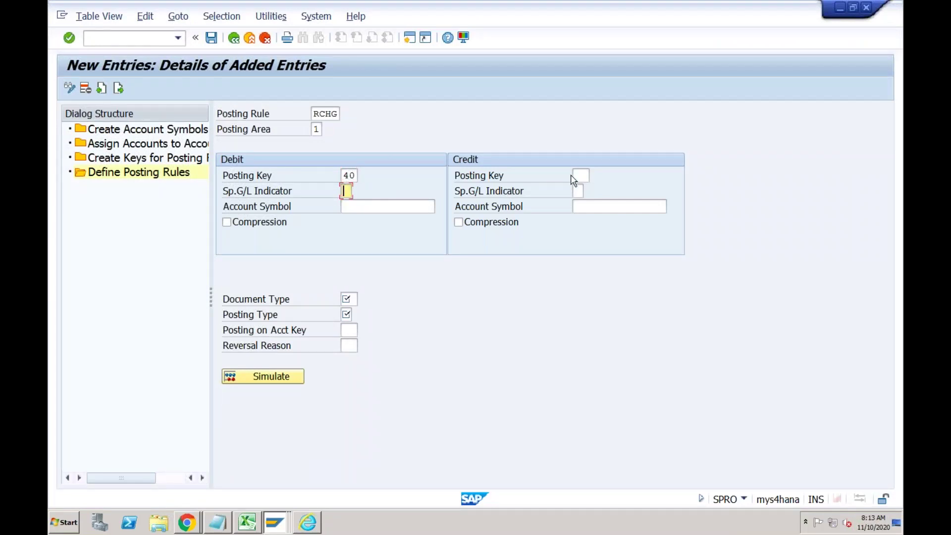
{"action": "left_click", "coordinate": [581, 175]}
{"action": "type", "text": "50"}
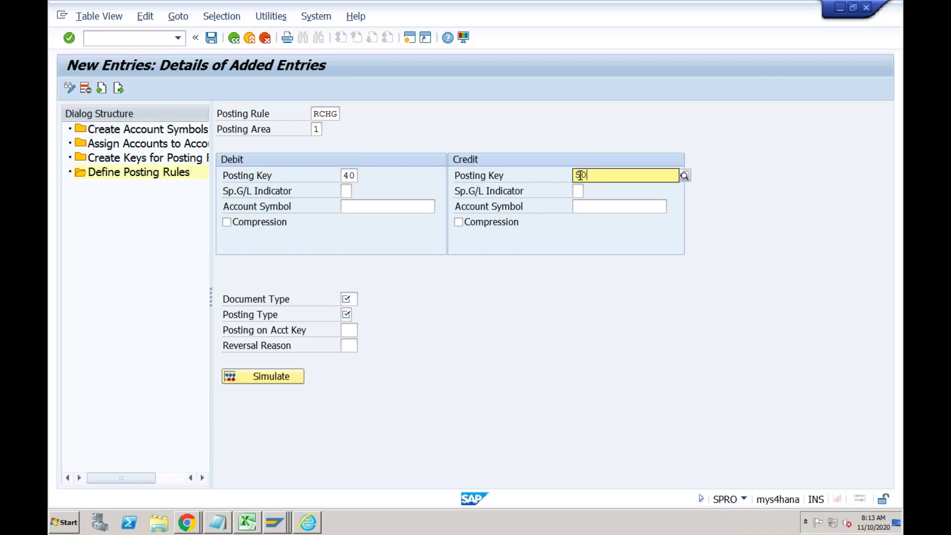
Set account symbols rc-chg for debit and rc-main for credit.
{"action": "left_click", "coordinate": [357, 205]}
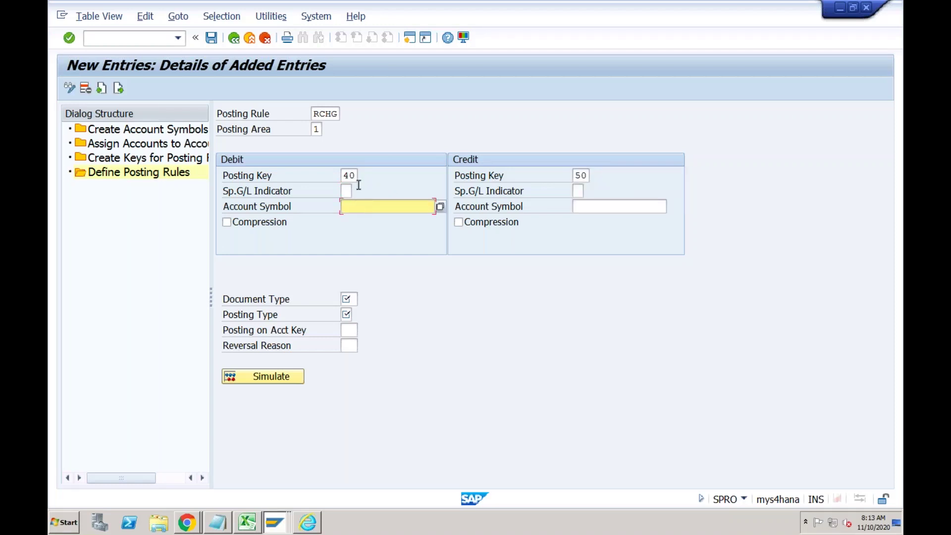
{"action": "left_click", "coordinate": [440, 207]}
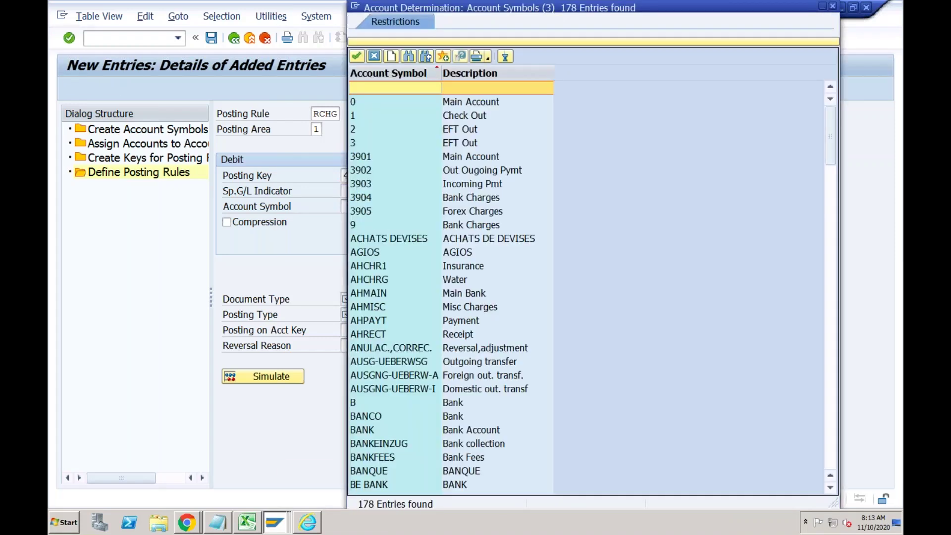
{"action": "left_click", "coordinate": [834, 7]}
{"action": "type", "text": "r"}
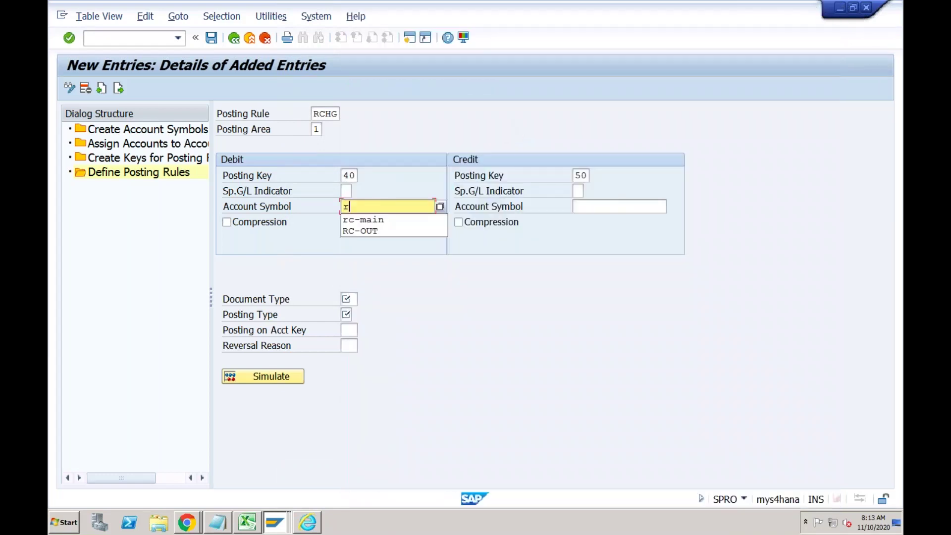
{"action": "type", "text": "c-chg"}
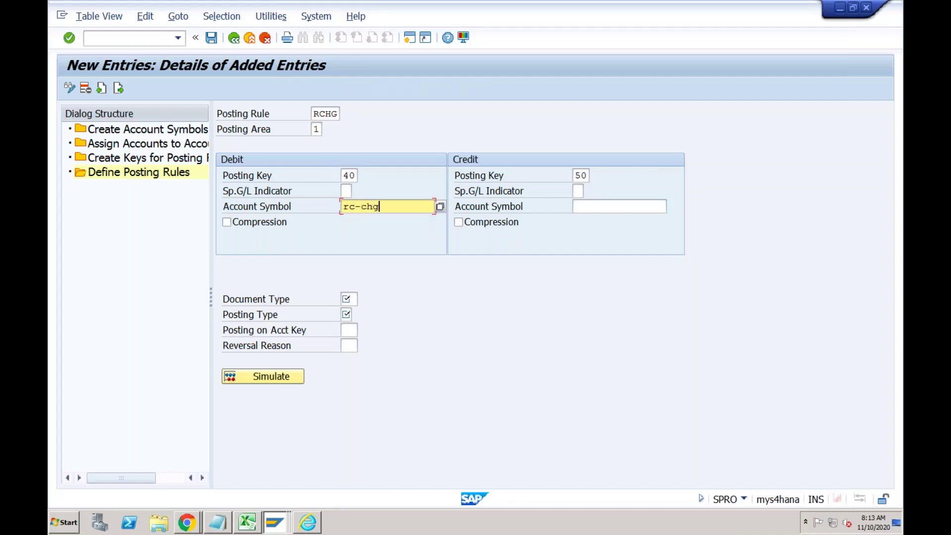
{"action": "key", "text": "Tab"}
{"action": "left_click", "coordinate": [586, 205]}
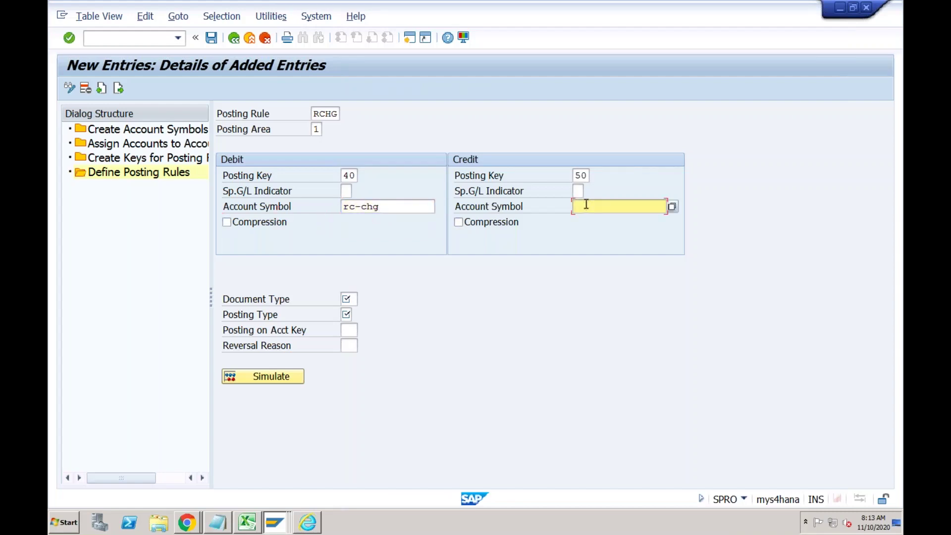
{"action": "type", "text": "rc-"}
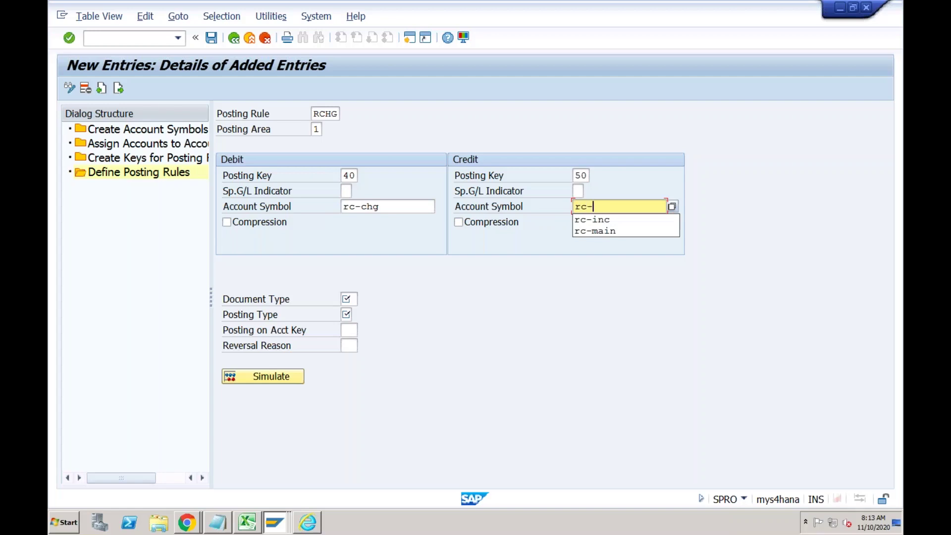
{"action": "key", "text": "Down"}
{"action": "key", "text": "Down"}
{"action": "key", "text": "Return"}
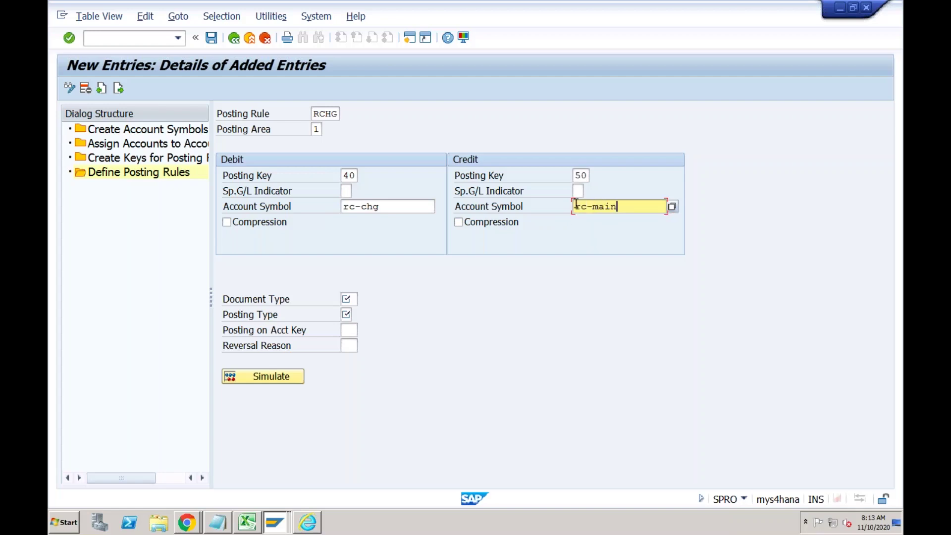
Set document type SA and posting type 1, Post to G/L account.
{"action": "left_click", "coordinate": [350, 298]}
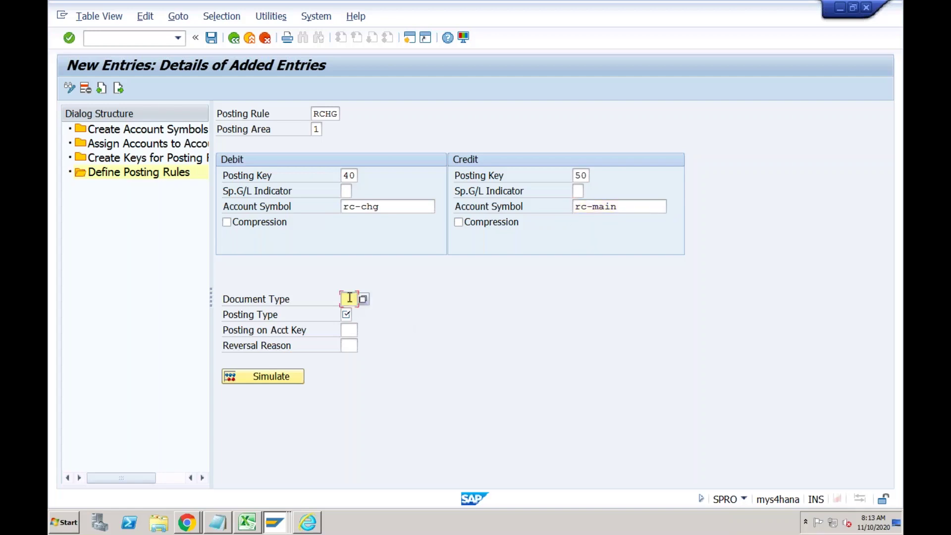
{"action": "type", "text": "SA"}
{"action": "left_click", "coordinate": [347, 314]}
{"action": "left_click", "coordinate": [357, 316]}
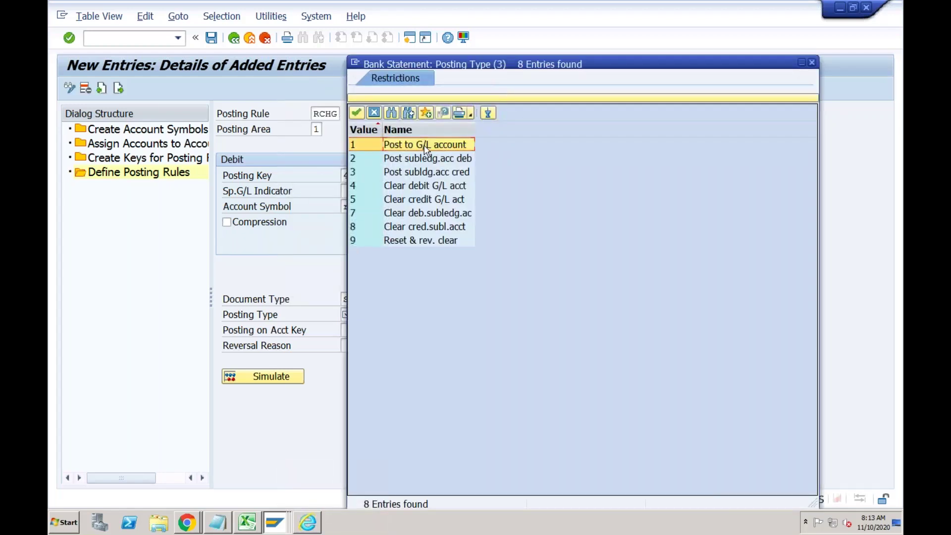
{"action": "double_click", "coordinate": [426, 145]}
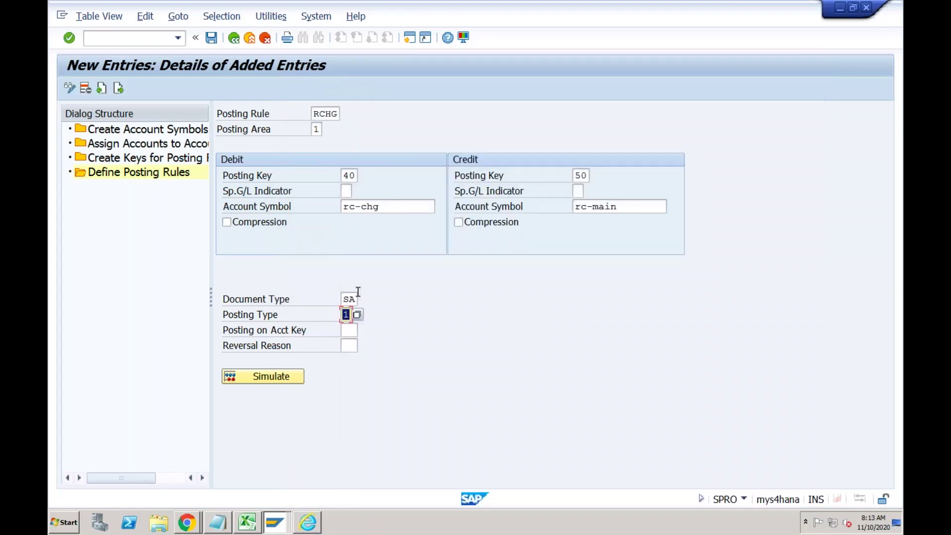